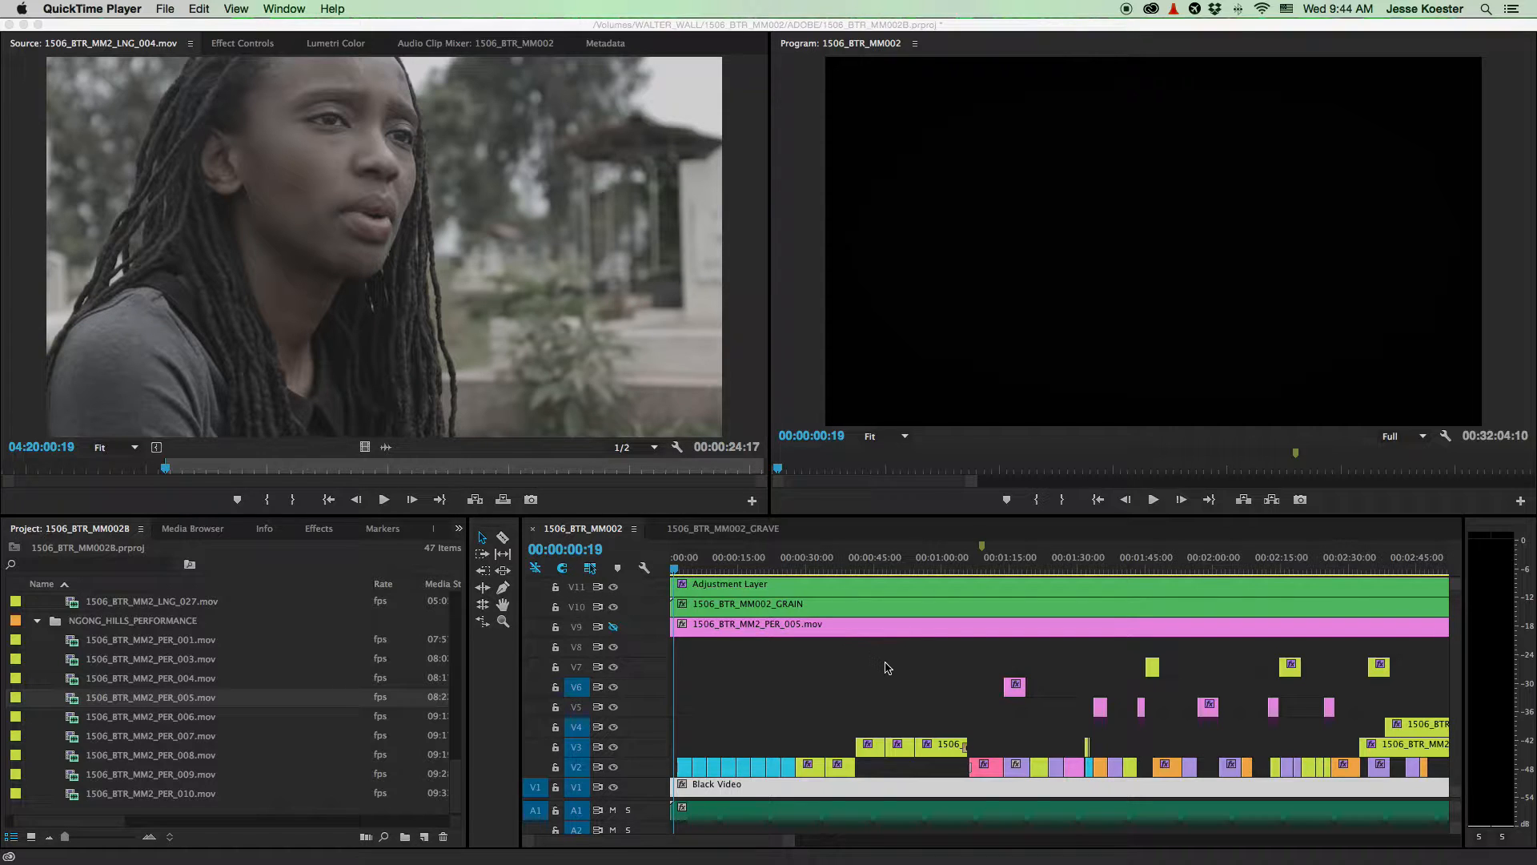
- Delete the 1506_BTR_MM2_PER_005.mov overlay clip from V9, then zoom the timeline in
scroll(886, 668, "down", 3)
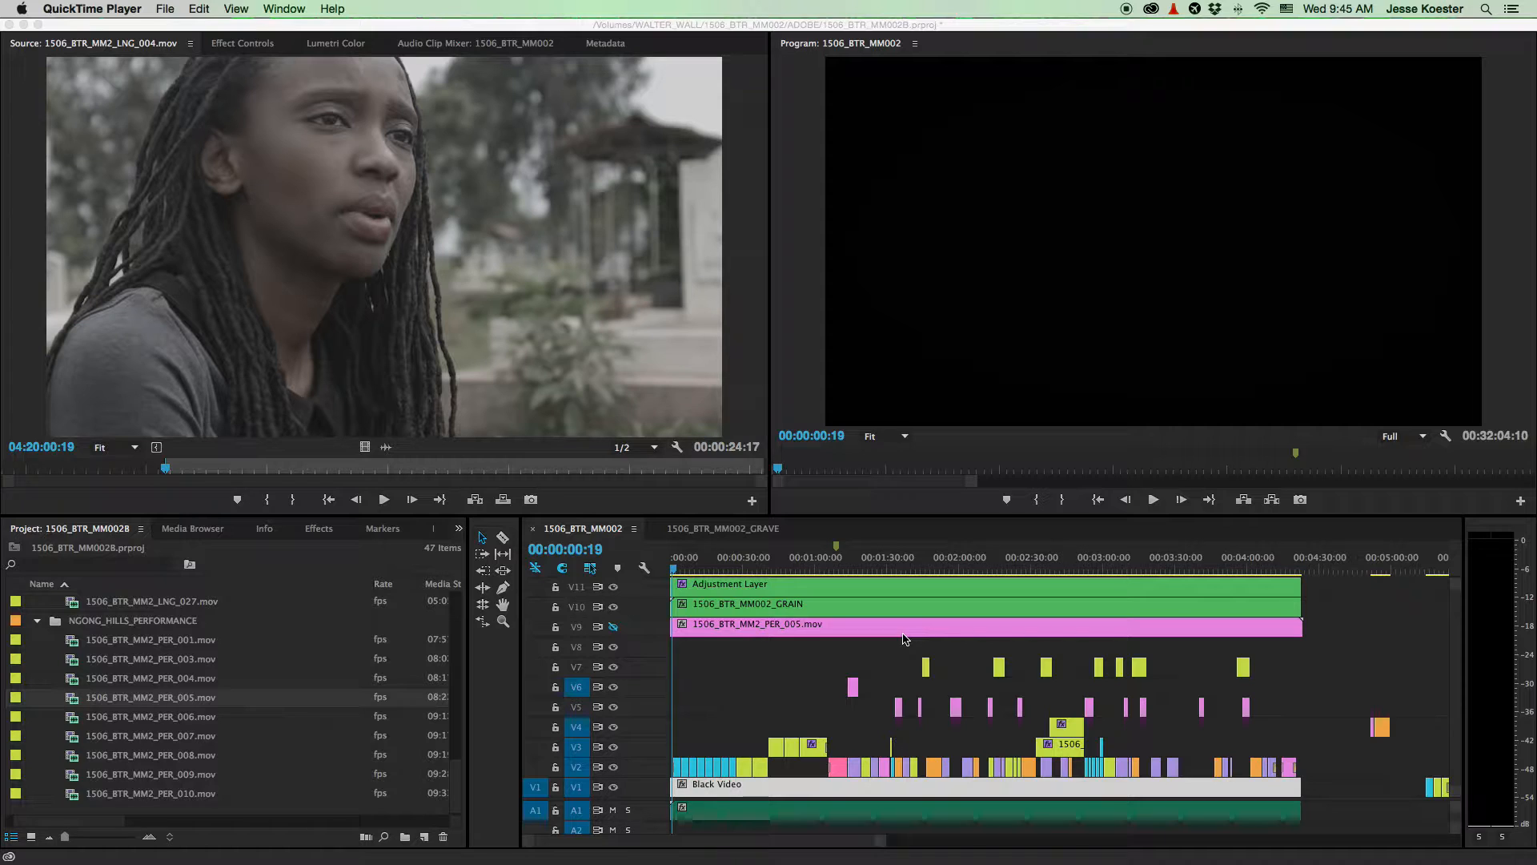
left_click(778, 650)
left_click_drag(801, 684, 728, 631)
key("Delete")
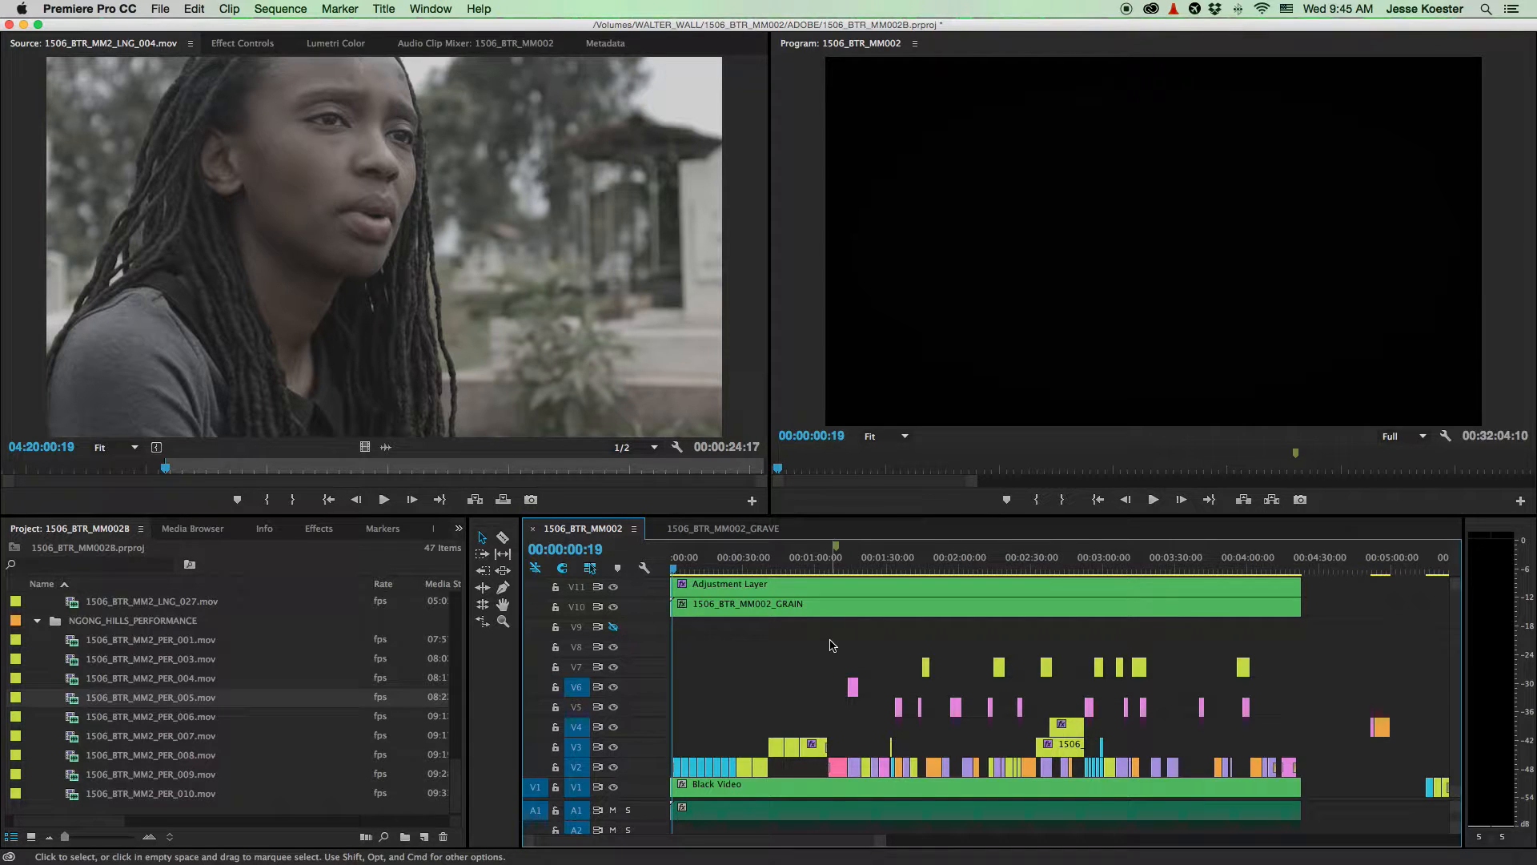
key("equal")
key("equal")
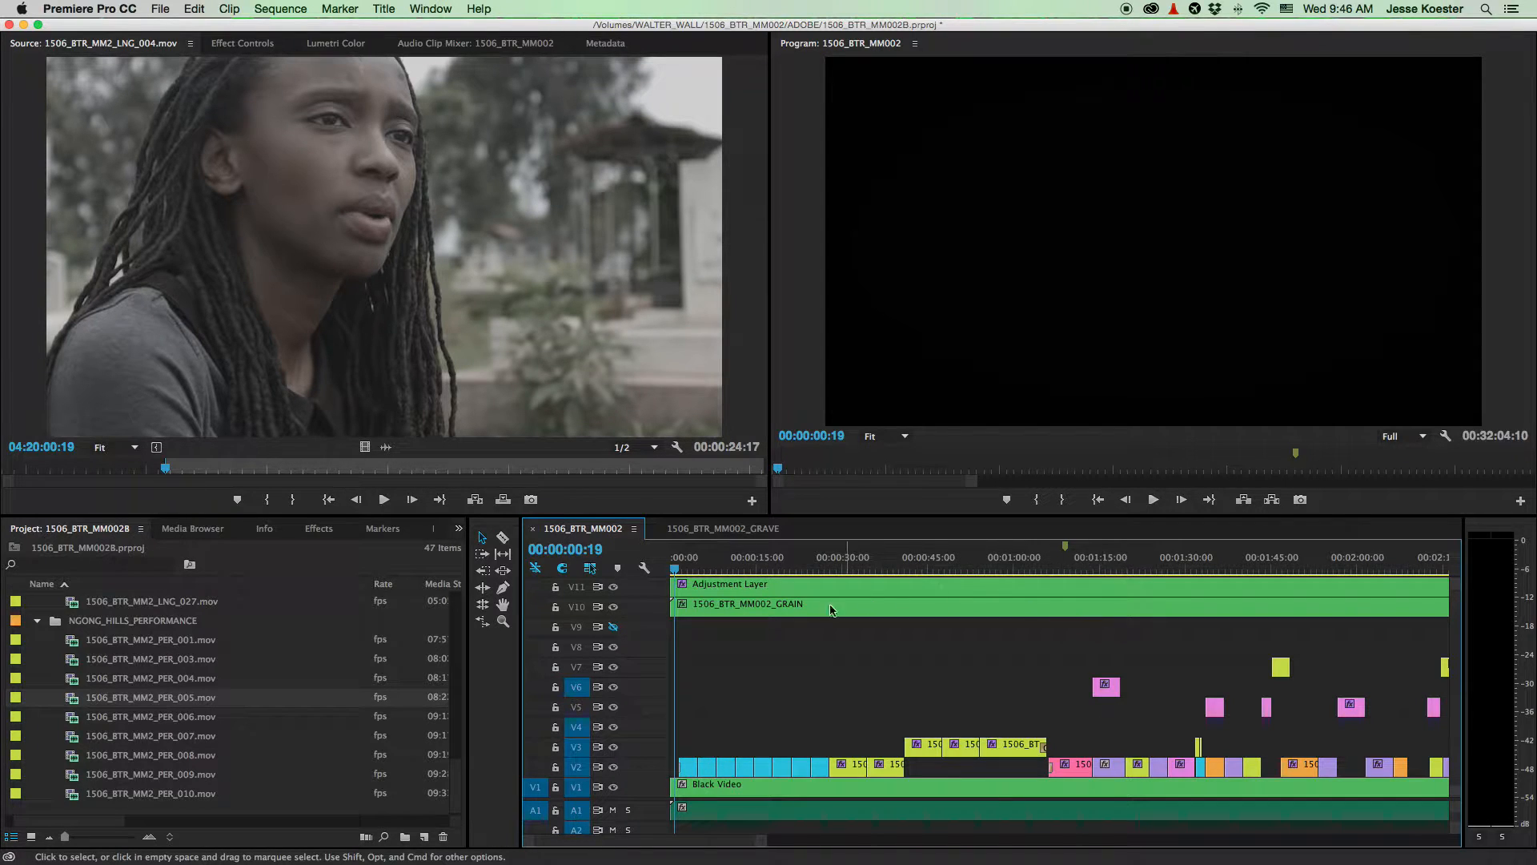
- Move the playhead to 00:00:07:10
scroll(912, 669, "down", 5)
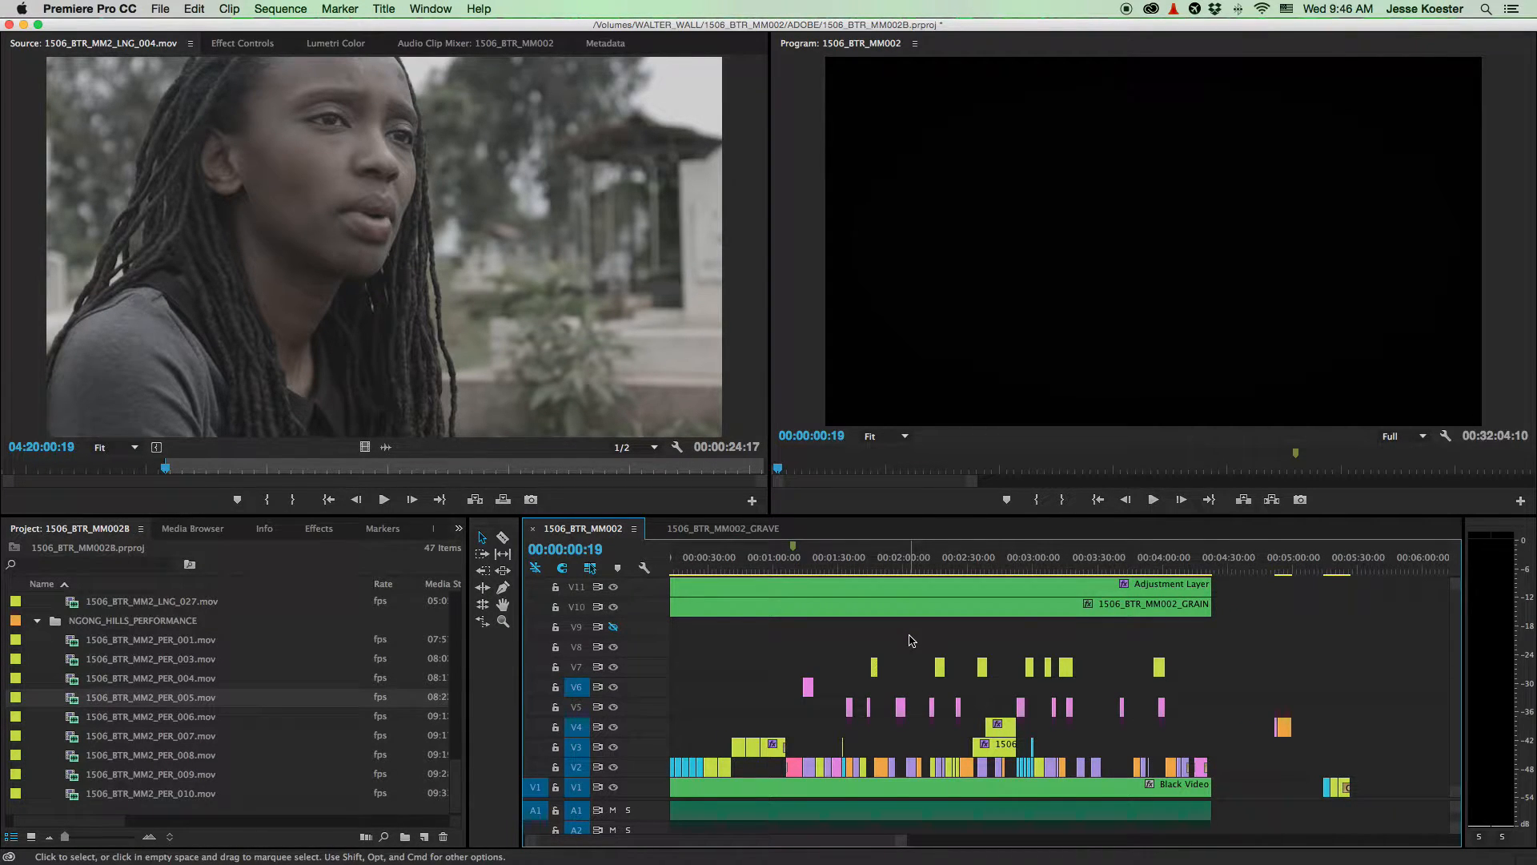
scroll(948, 625, "up", 1)
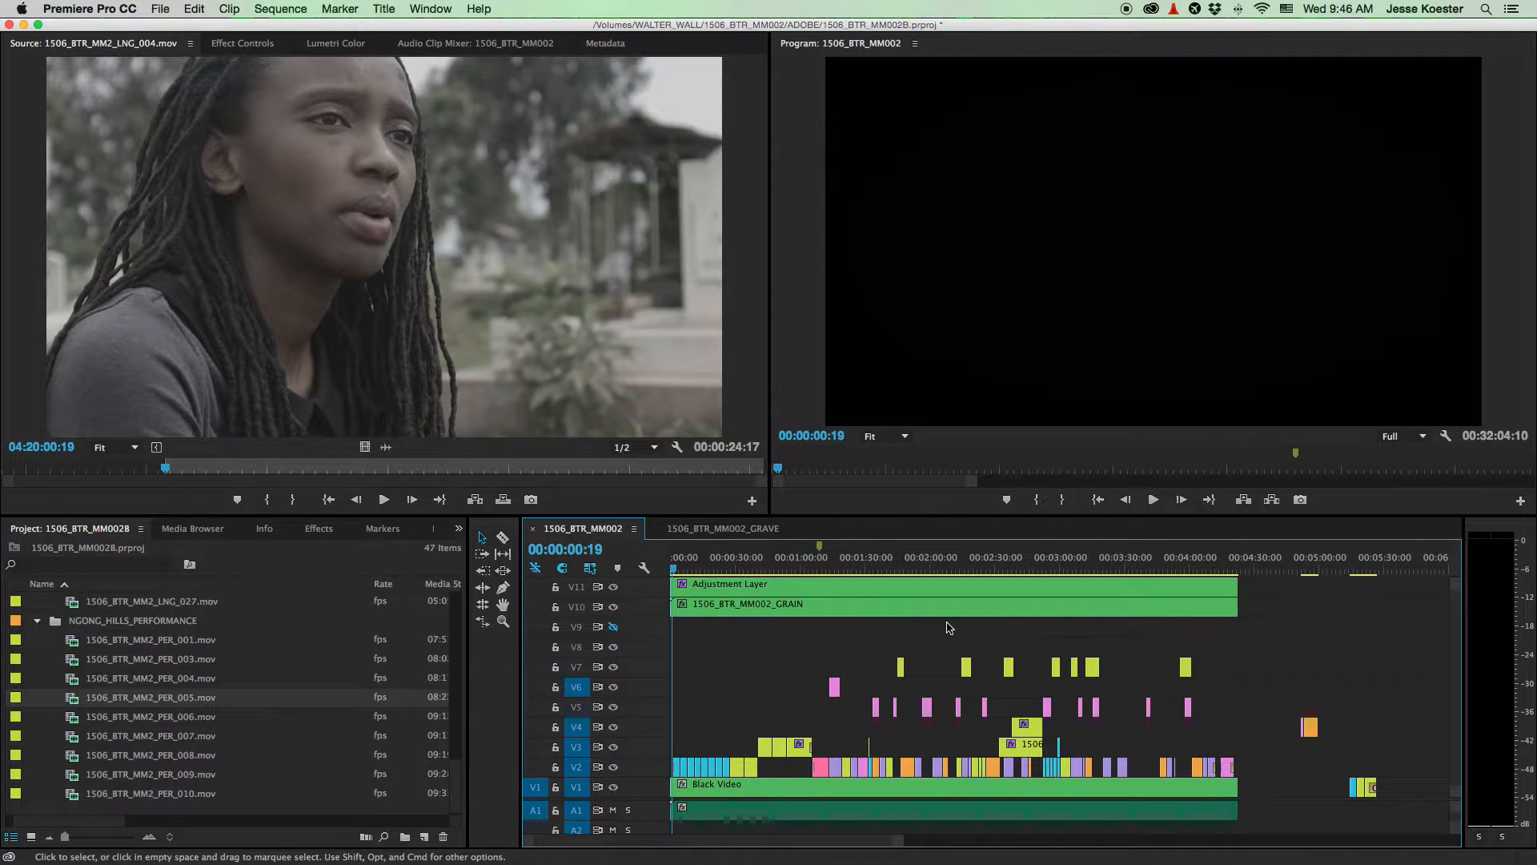
left_click(687, 569)
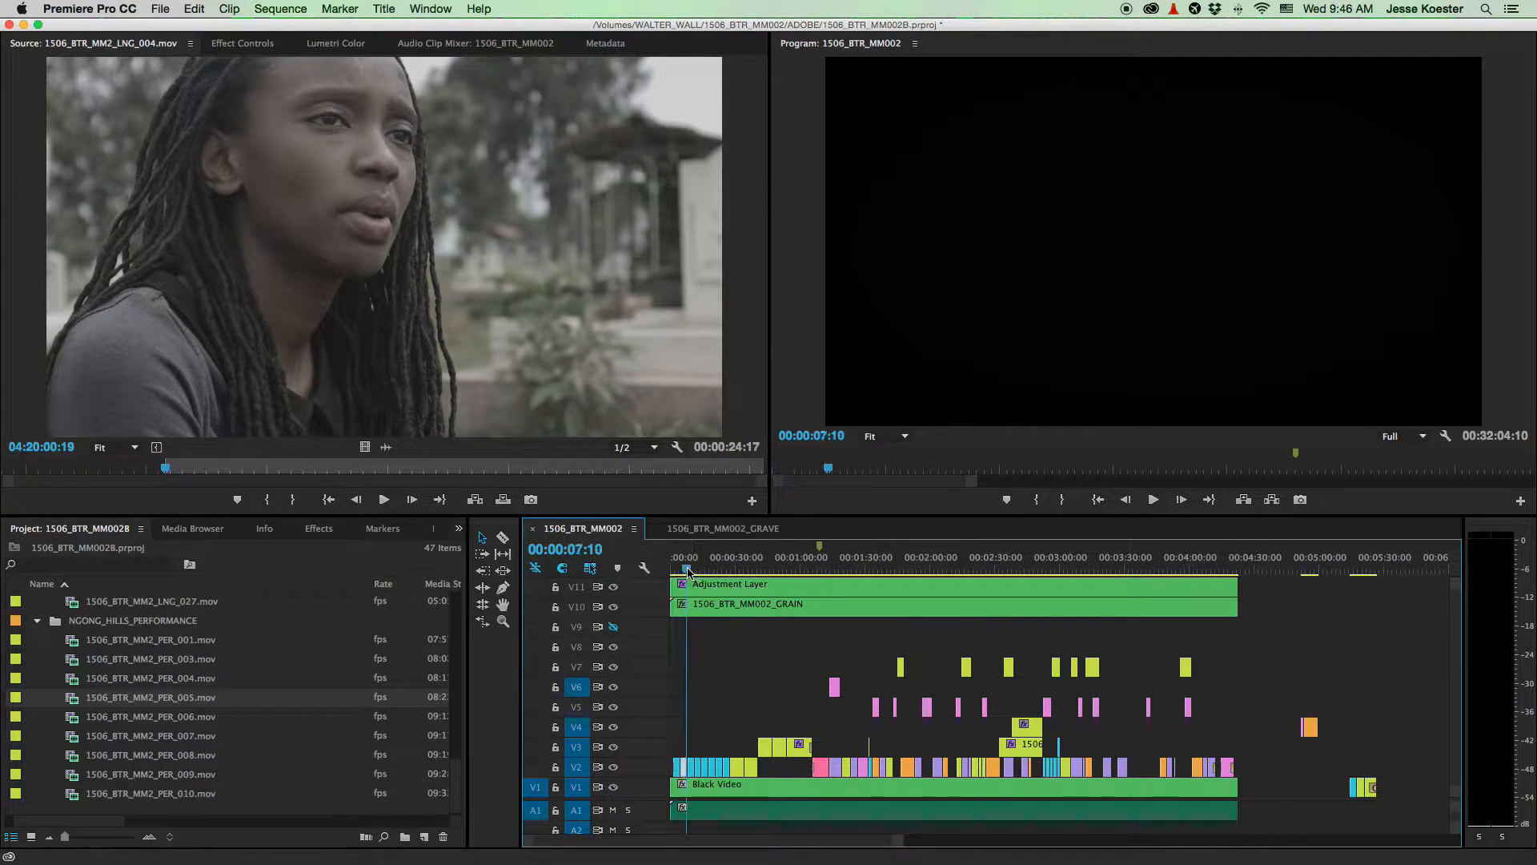
- Enlarge the audio track area to reveal tracks A2 through A7
scroll(685, 719, "up", 10)
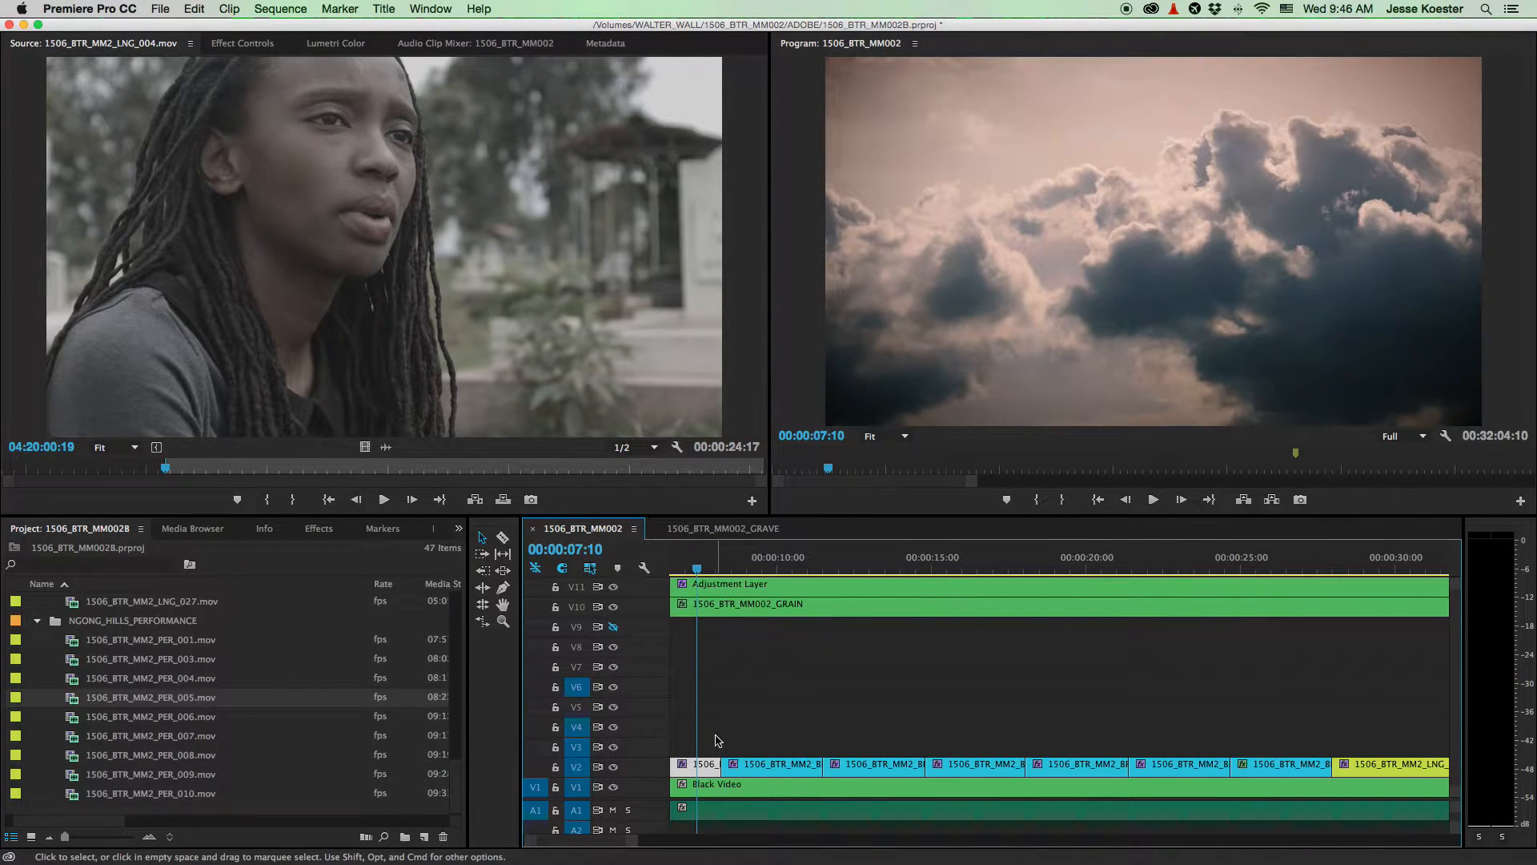
scroll(718, 741, "down", 10)
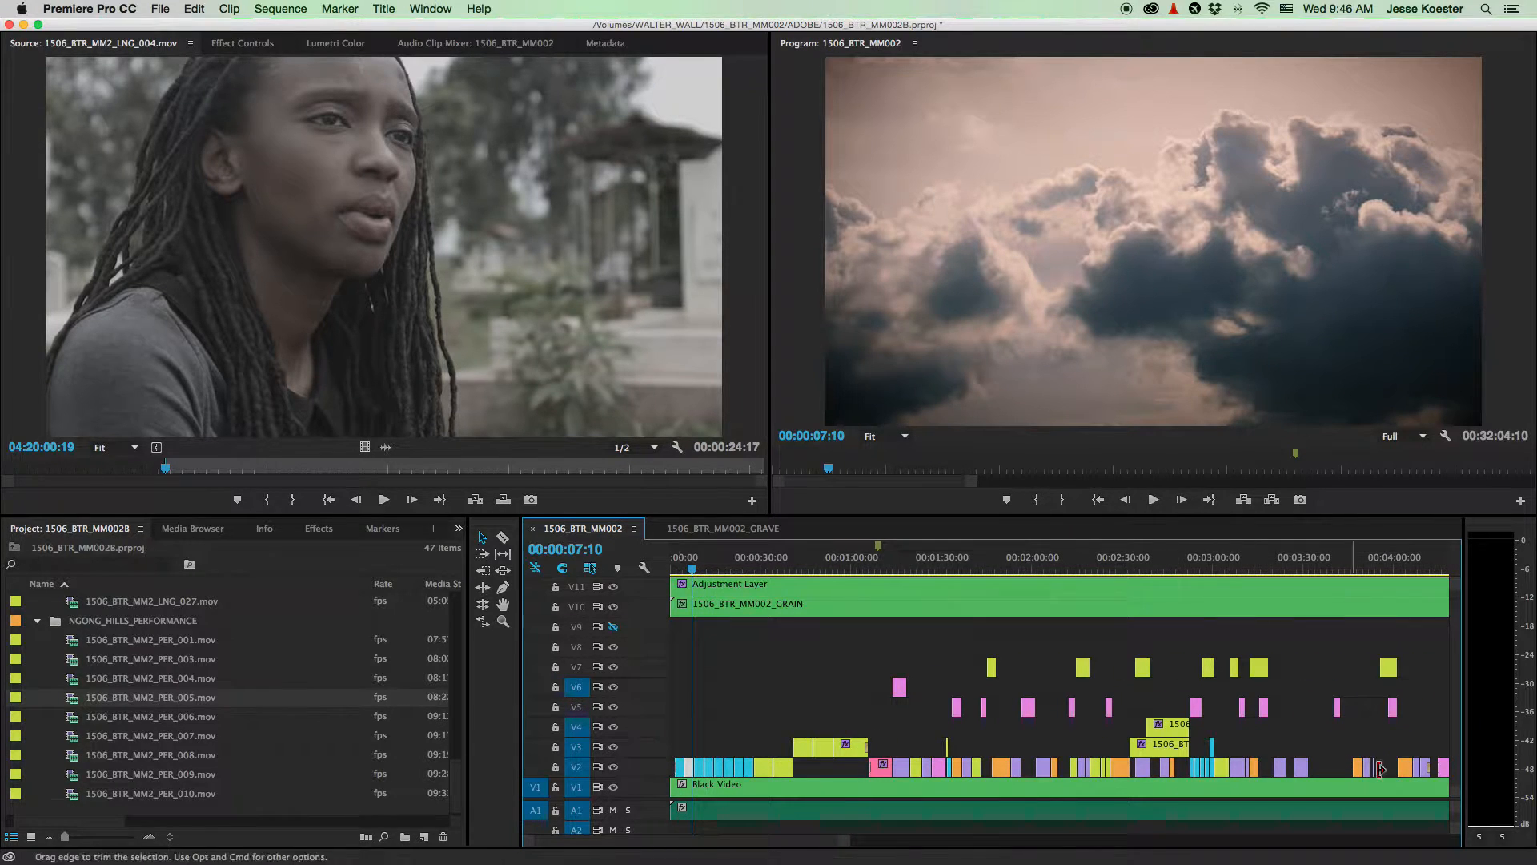
left_click_drag(1451, 798, 1435, 686)
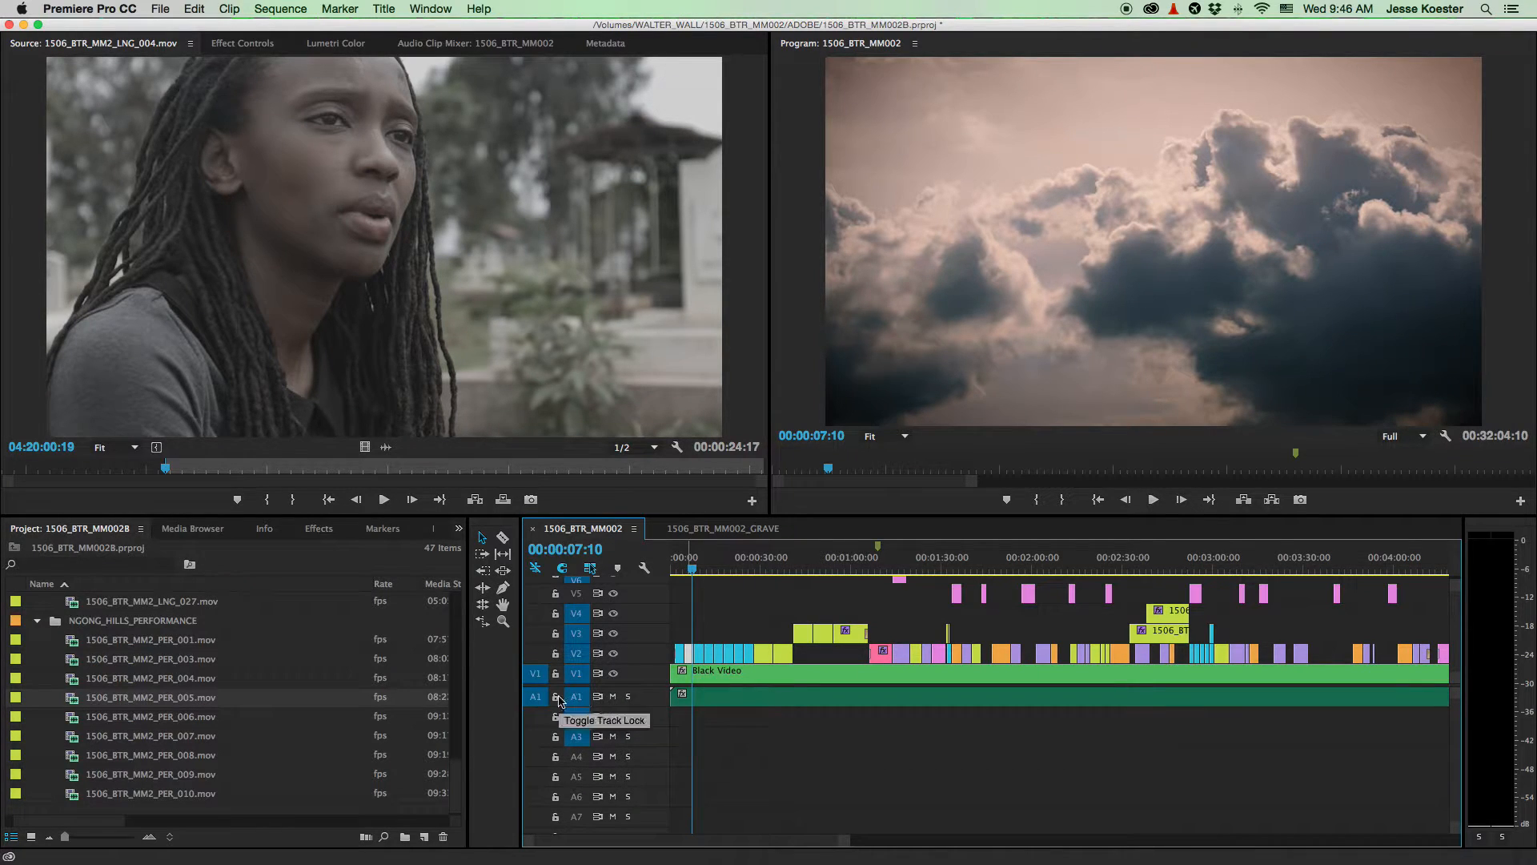
- Load 150716_SYML_J002.aif from A1 into the Source monitor and play a short preview
left_click(752, 698)
double_click(753, 698)
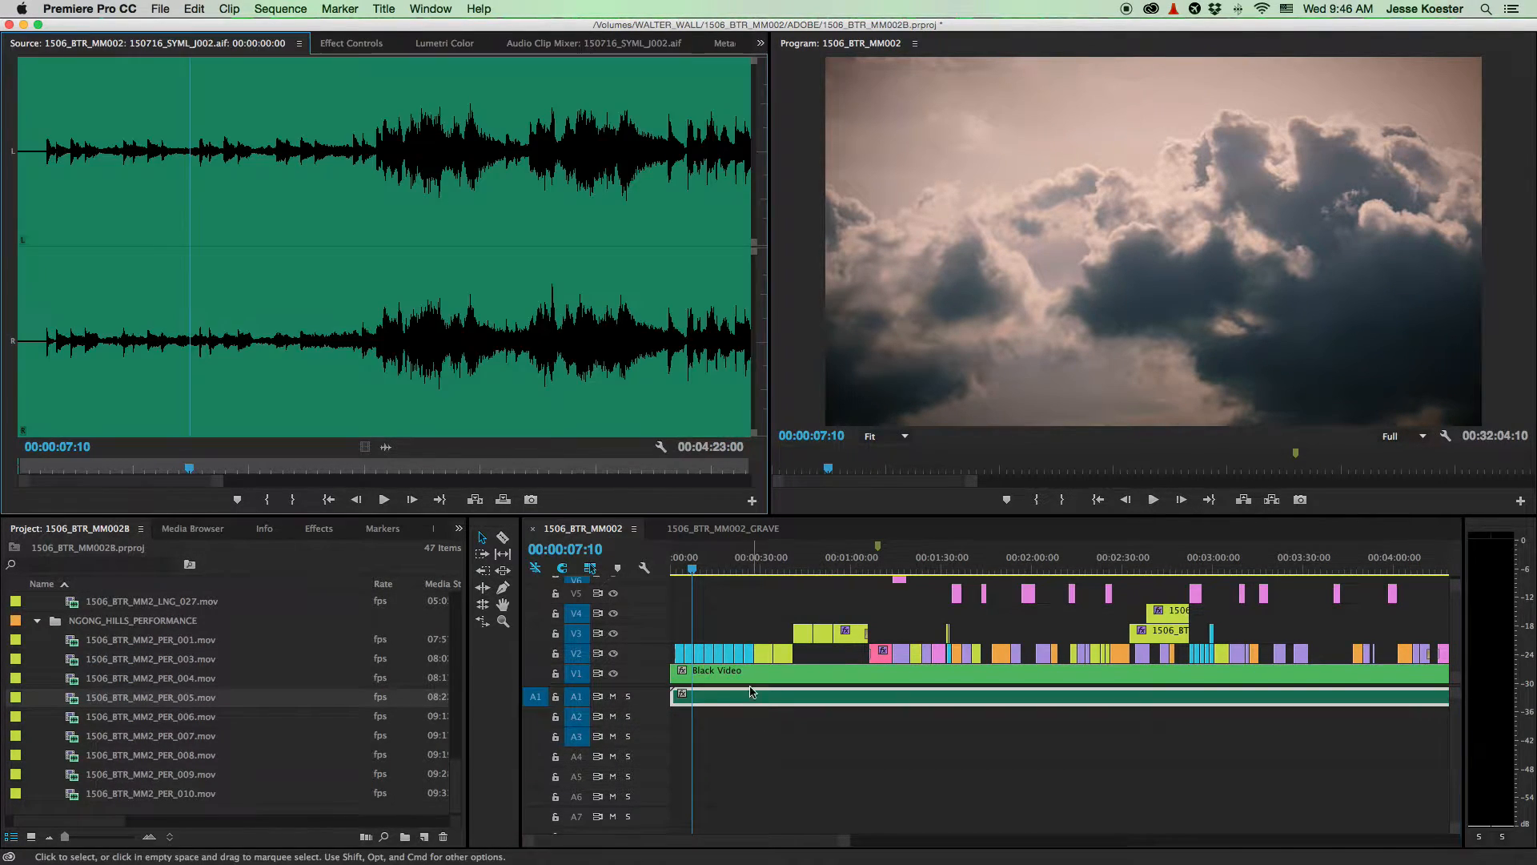
left_click(383, 219)
key("space")
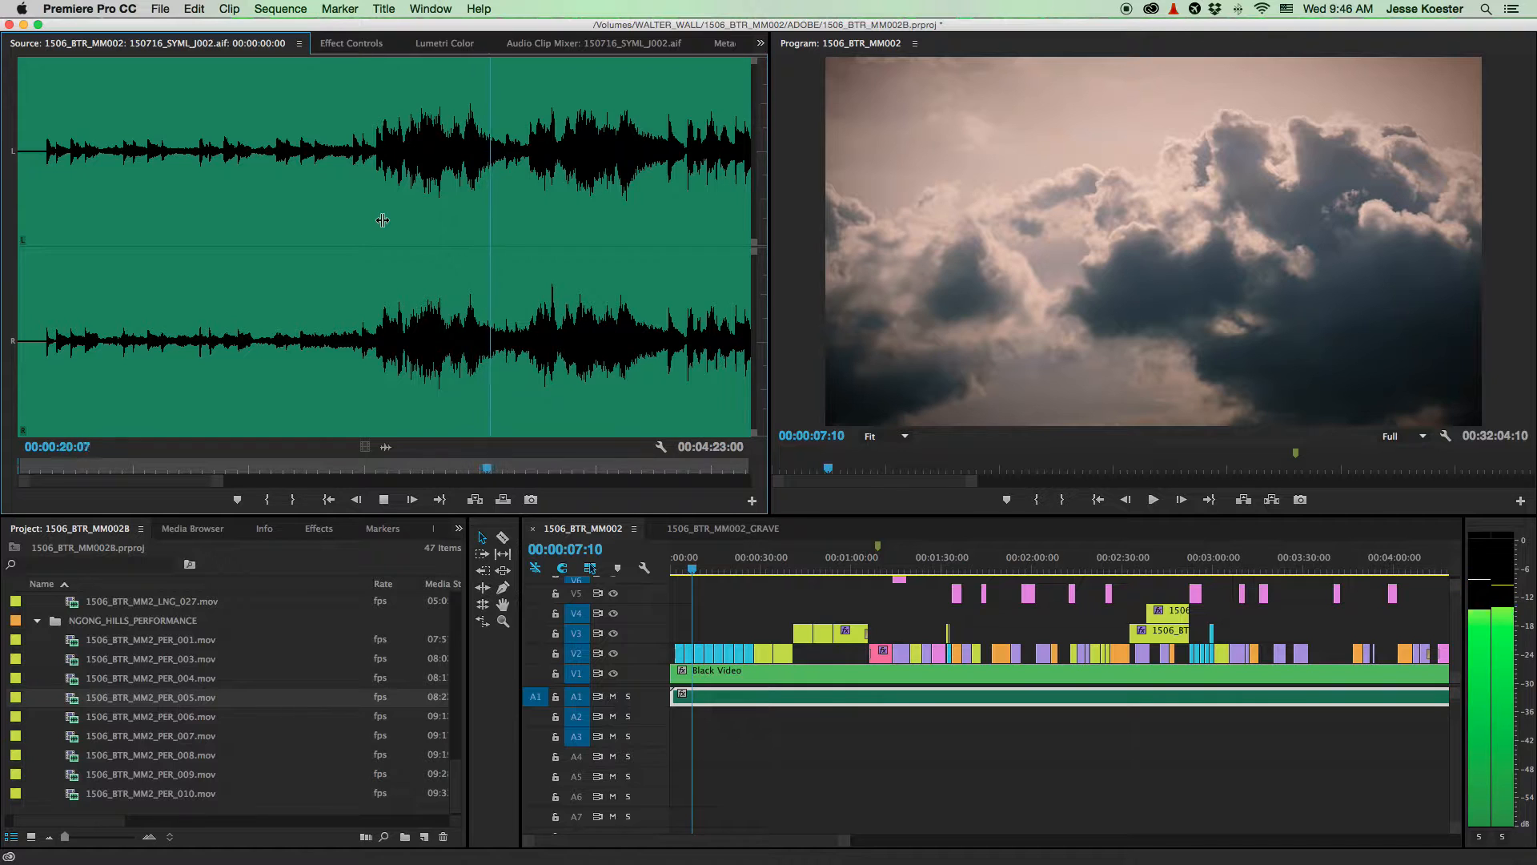
key("space")
- Zoom out to the whole sequence and enlarge the video track area to reveal V7–V9
key("backslash")
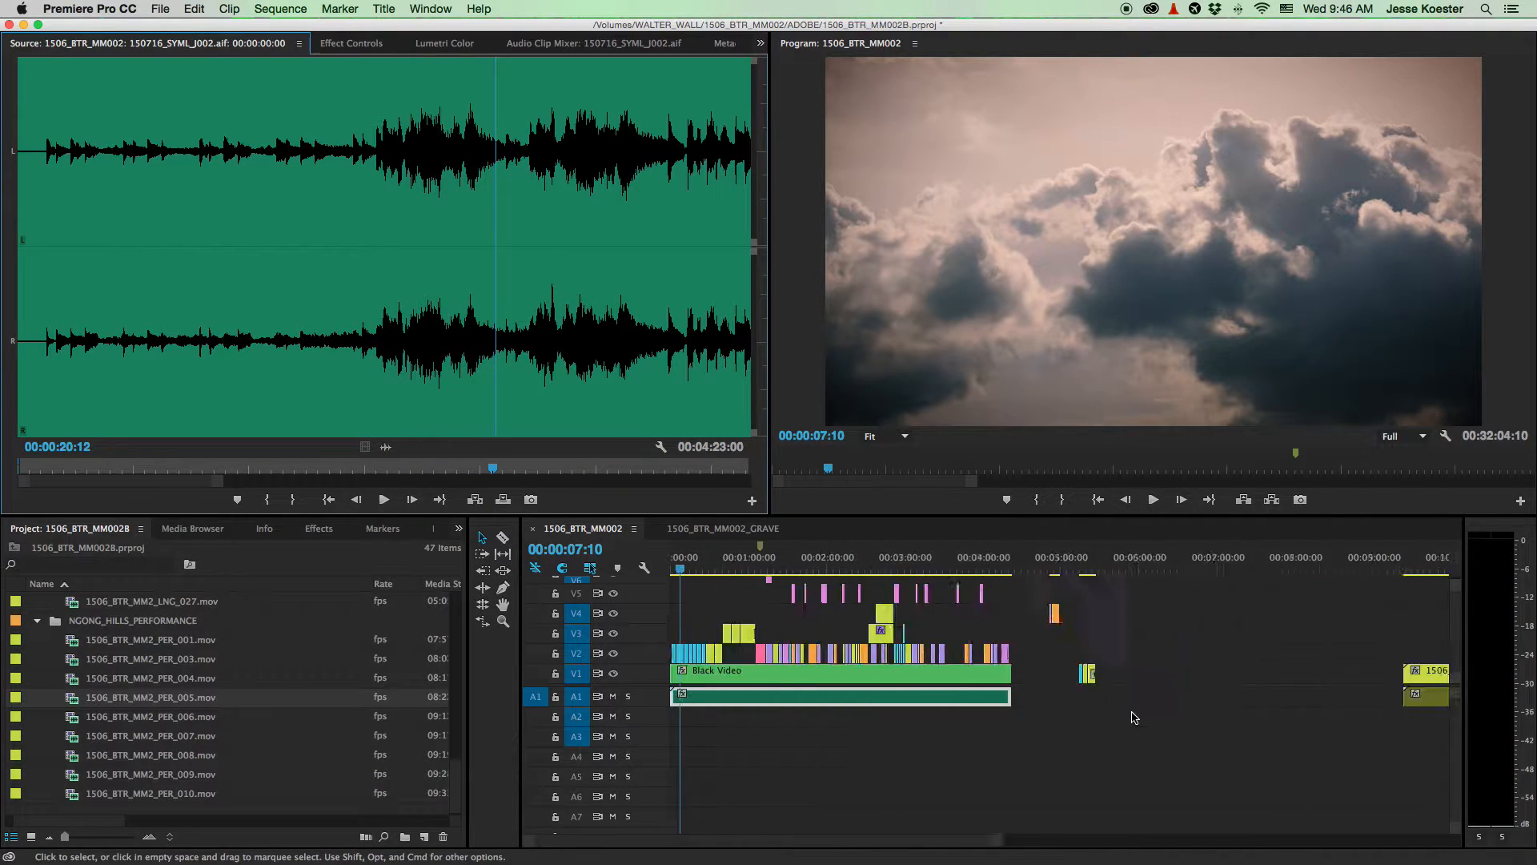
scroll(688, 685, "up", 6)
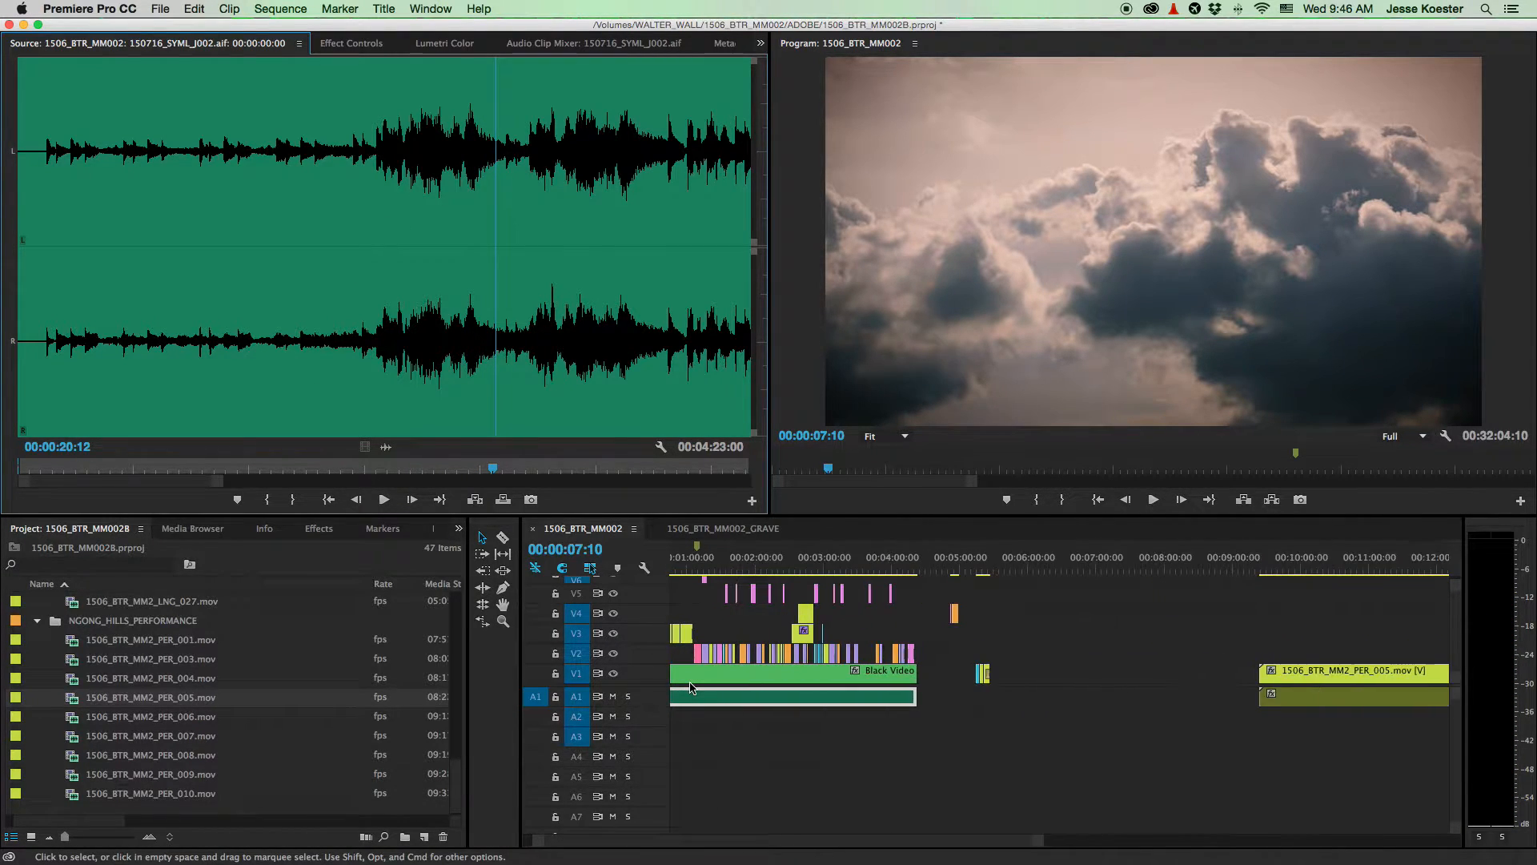
scroll(689, 685, "left", 2)
left_click(1455, 688)
left_click_drag(1455, 686, 1455, 760)
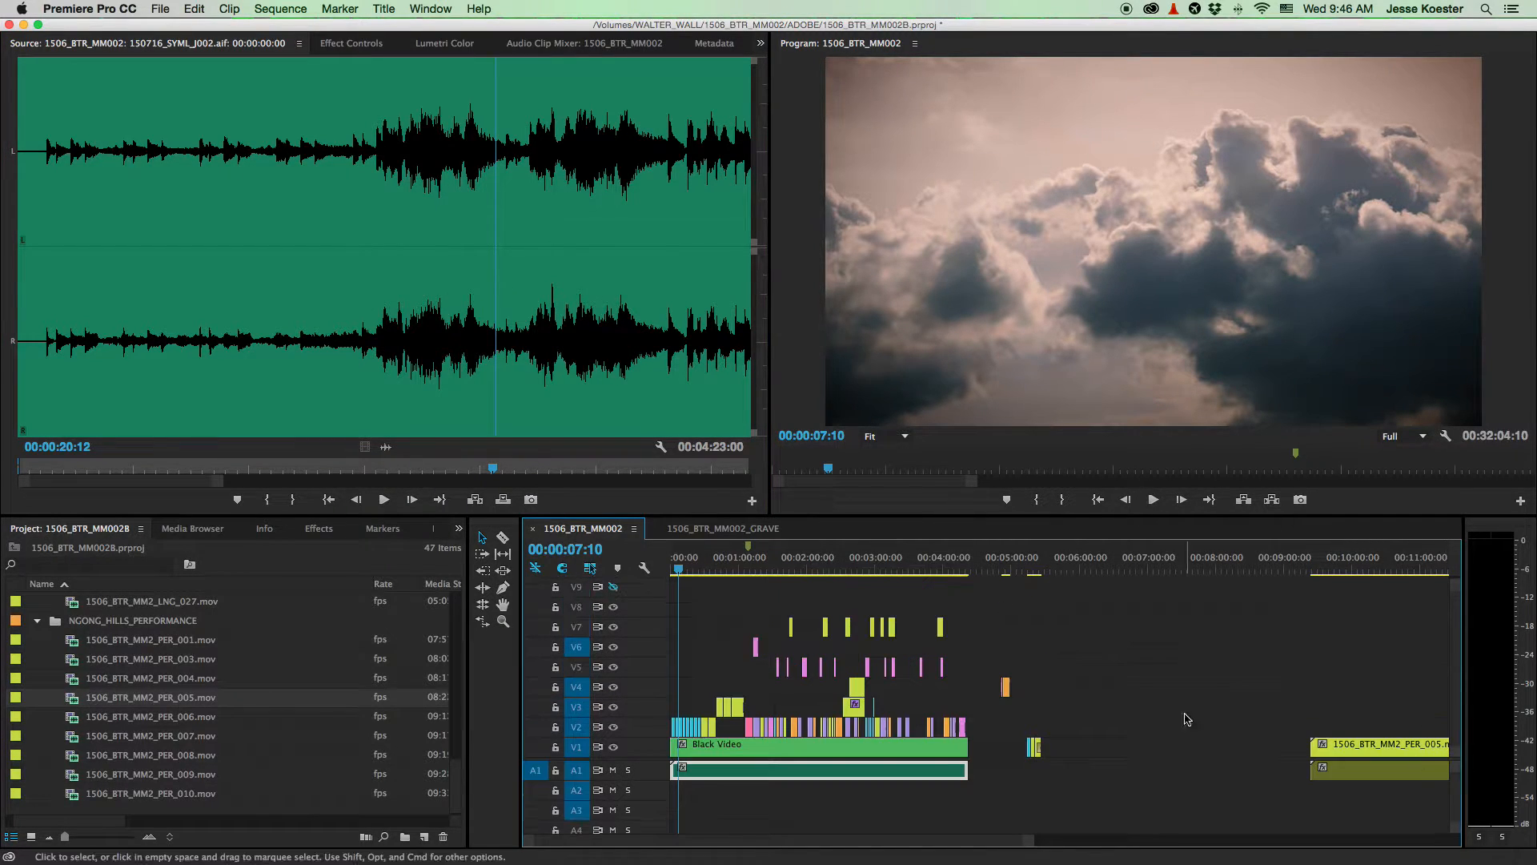
scroll(715, 747, "up", 4)
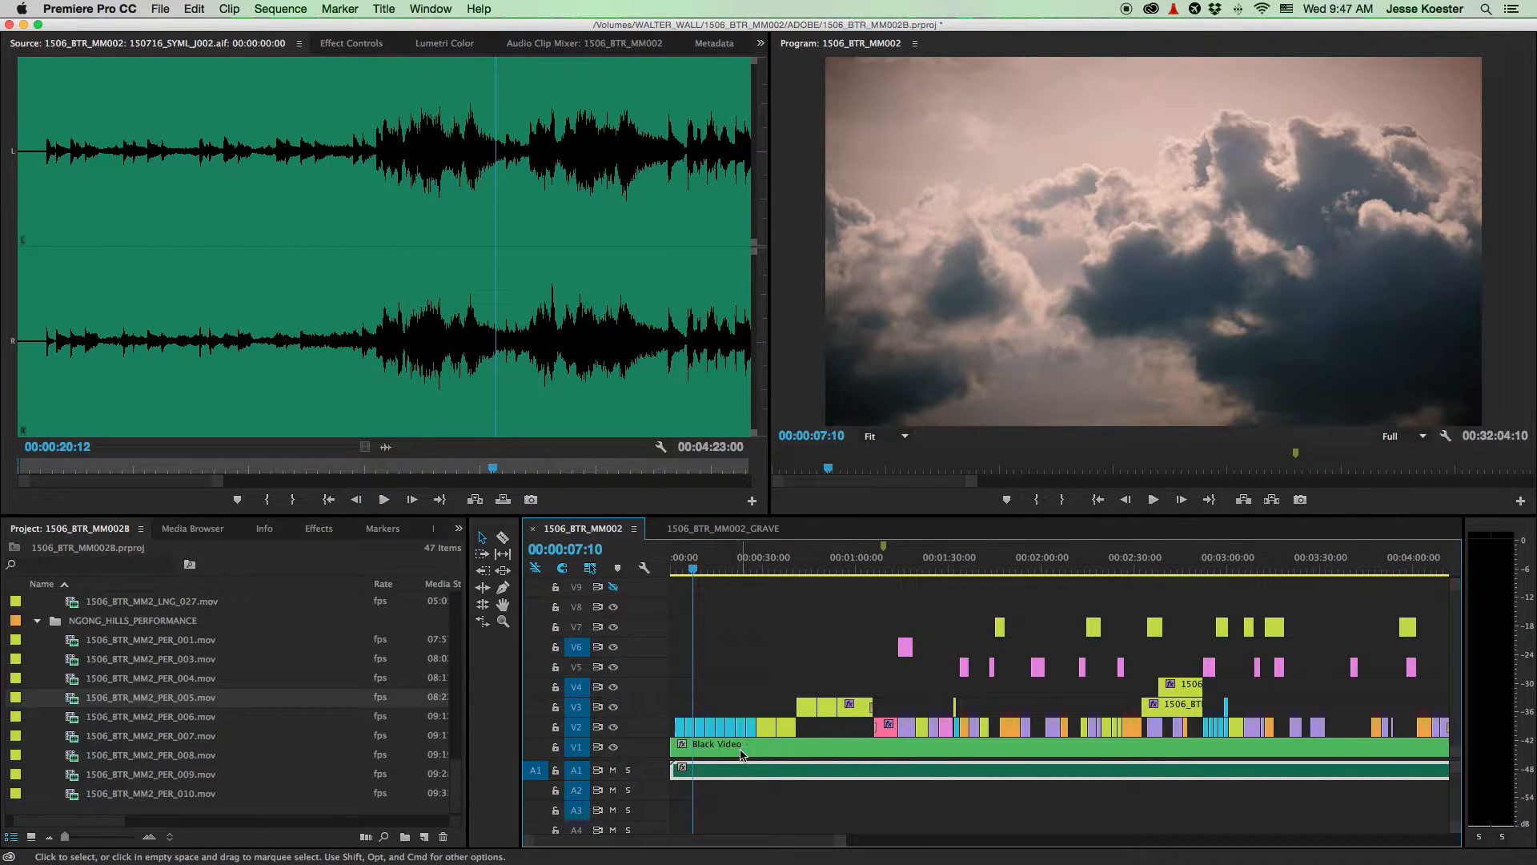
left_click(425, 837)
left_click(349, 723)
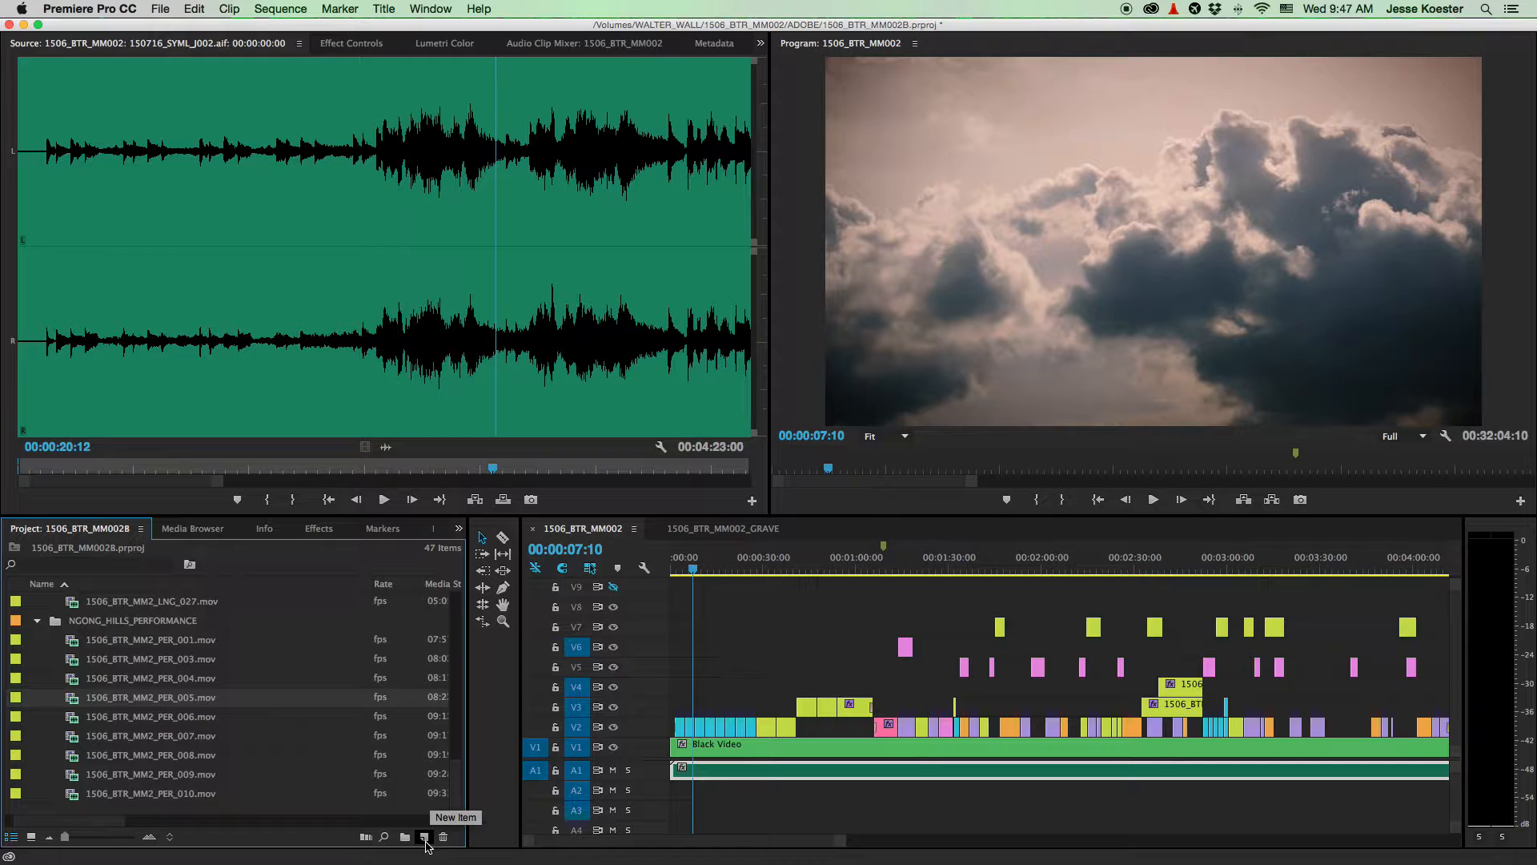
- Add a Black Video item, then collapse the LANGATA_PERFORMANCE and NGONG_HILLS_PERFORMANCE folders
left_click(424, 837)
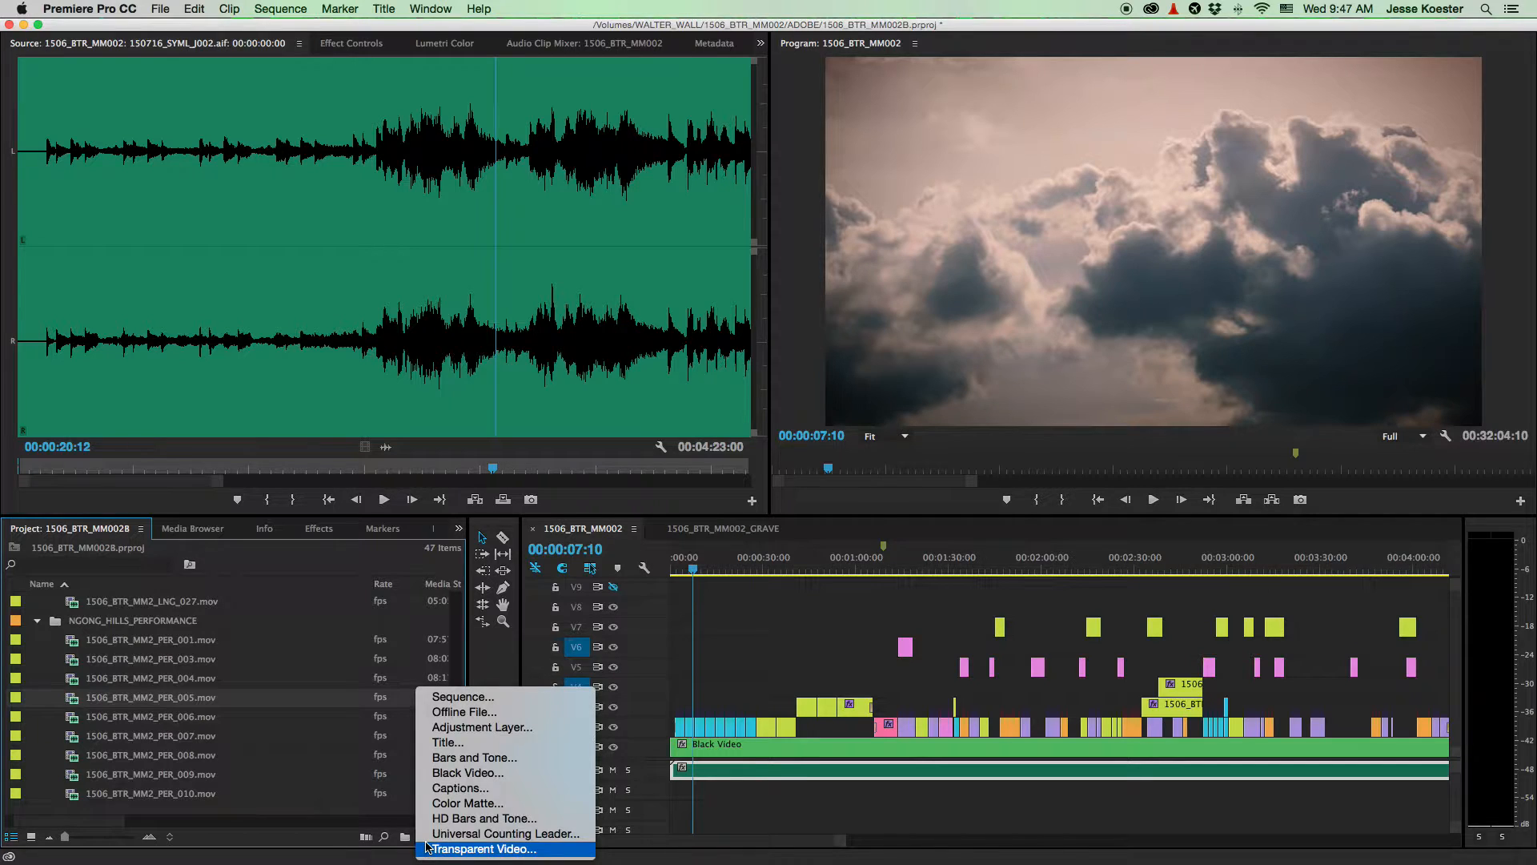
left_click(465, 773)
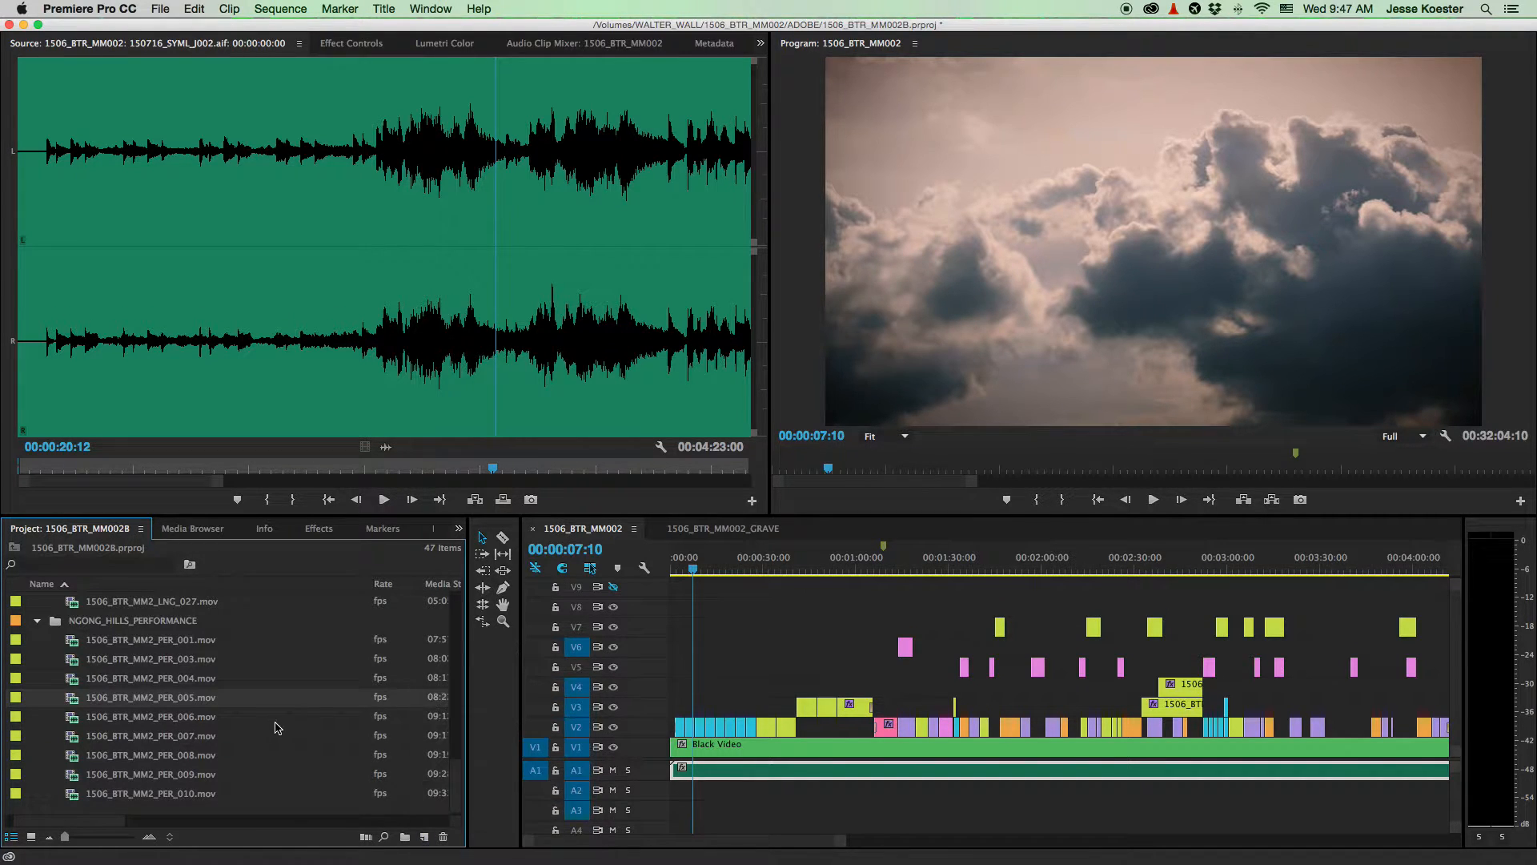
left_click(38, 659)
left_click(38, 697)
left_click(91, 731)
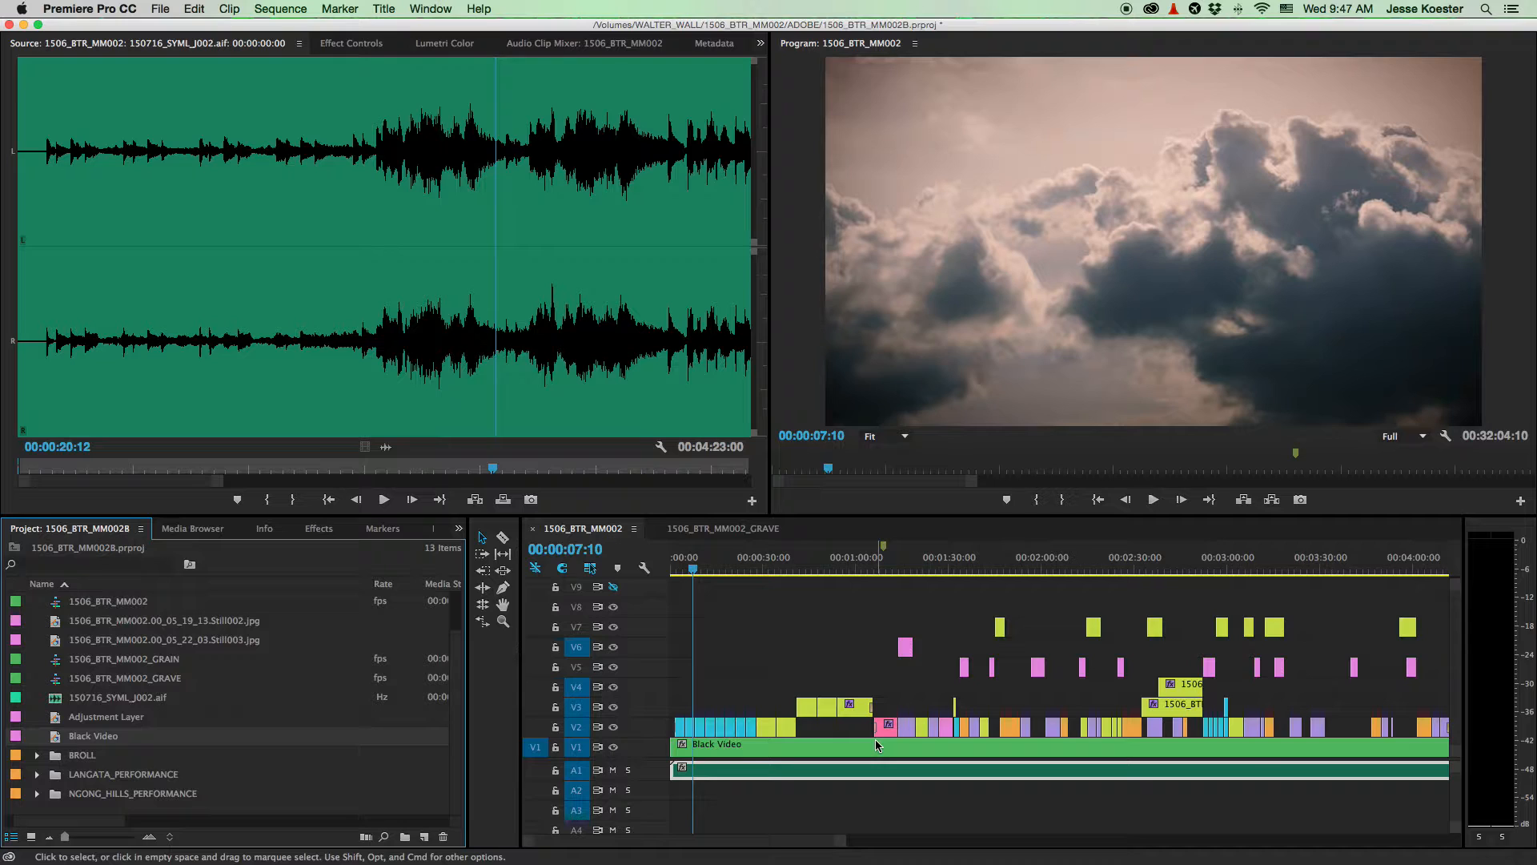
scroll(876, 738, "up", 3)
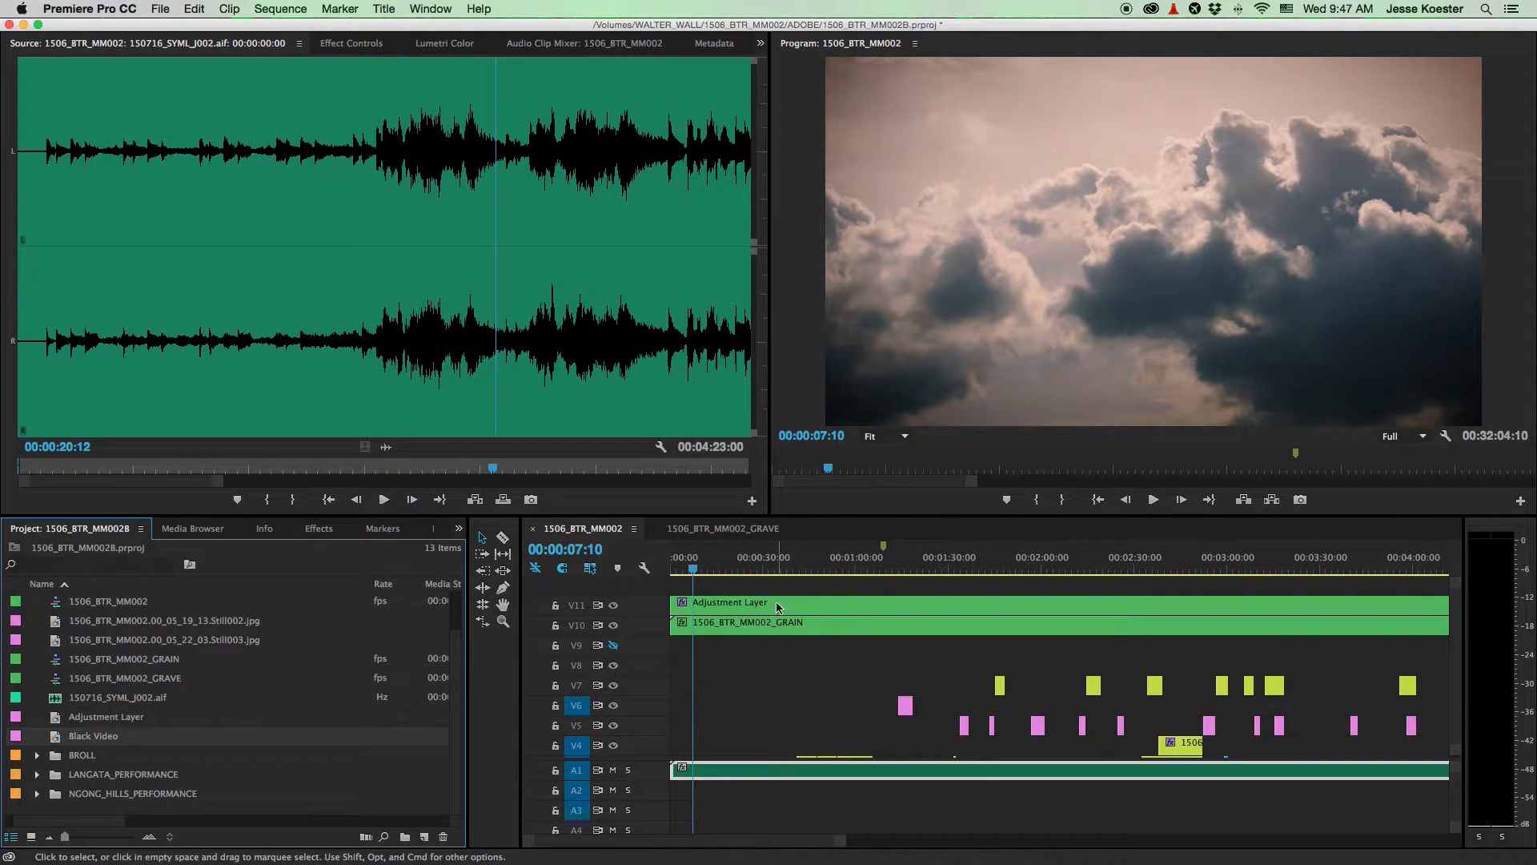
scroll(818, 667, "down", 3)
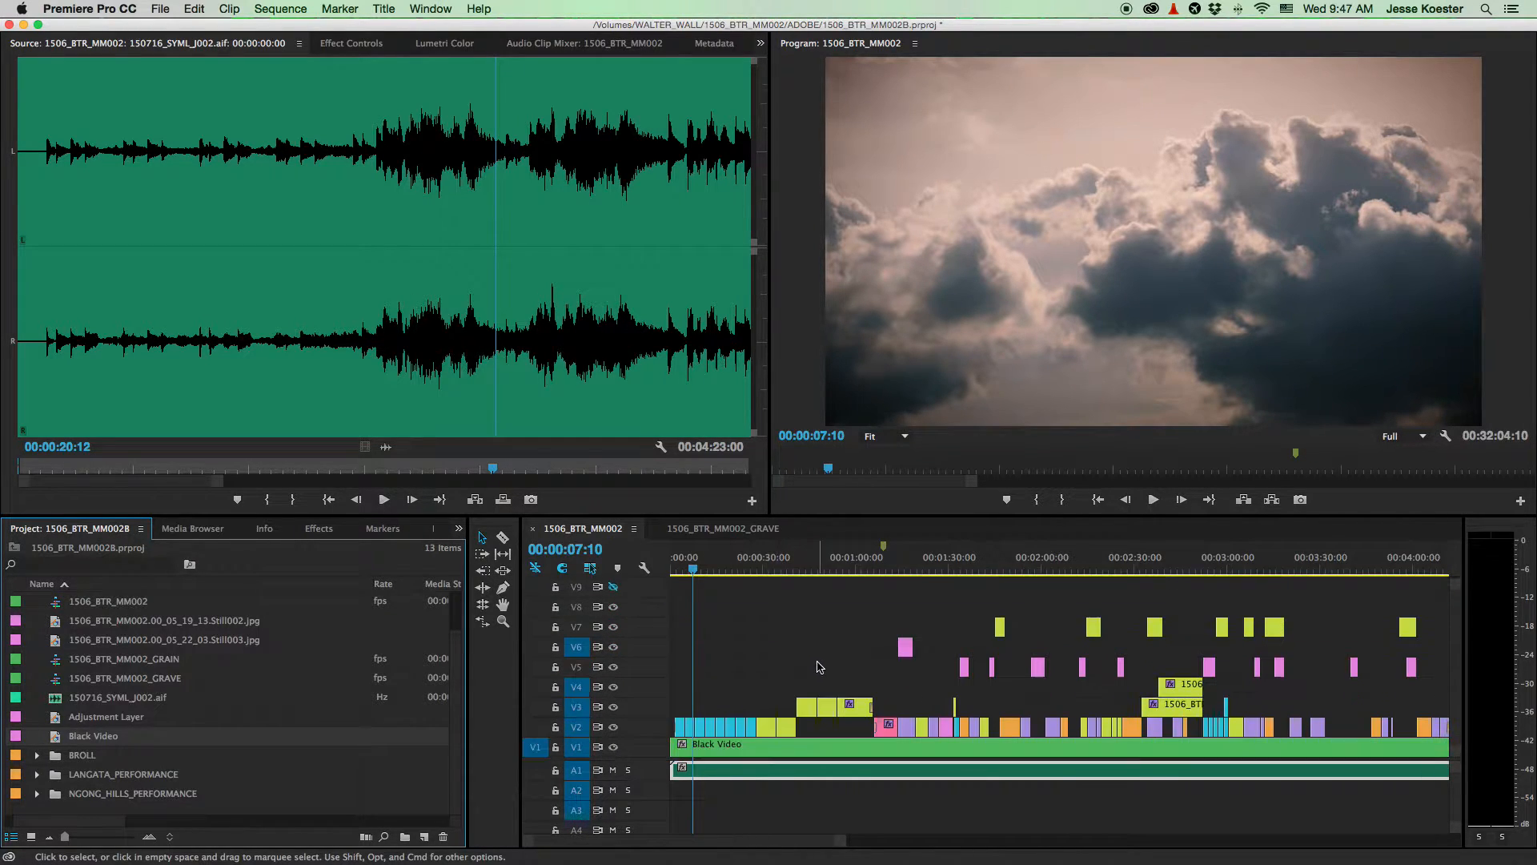
- Save the project and zoom the timeline out to see the whole sequence
left_click(708, 751)
key("super+s")
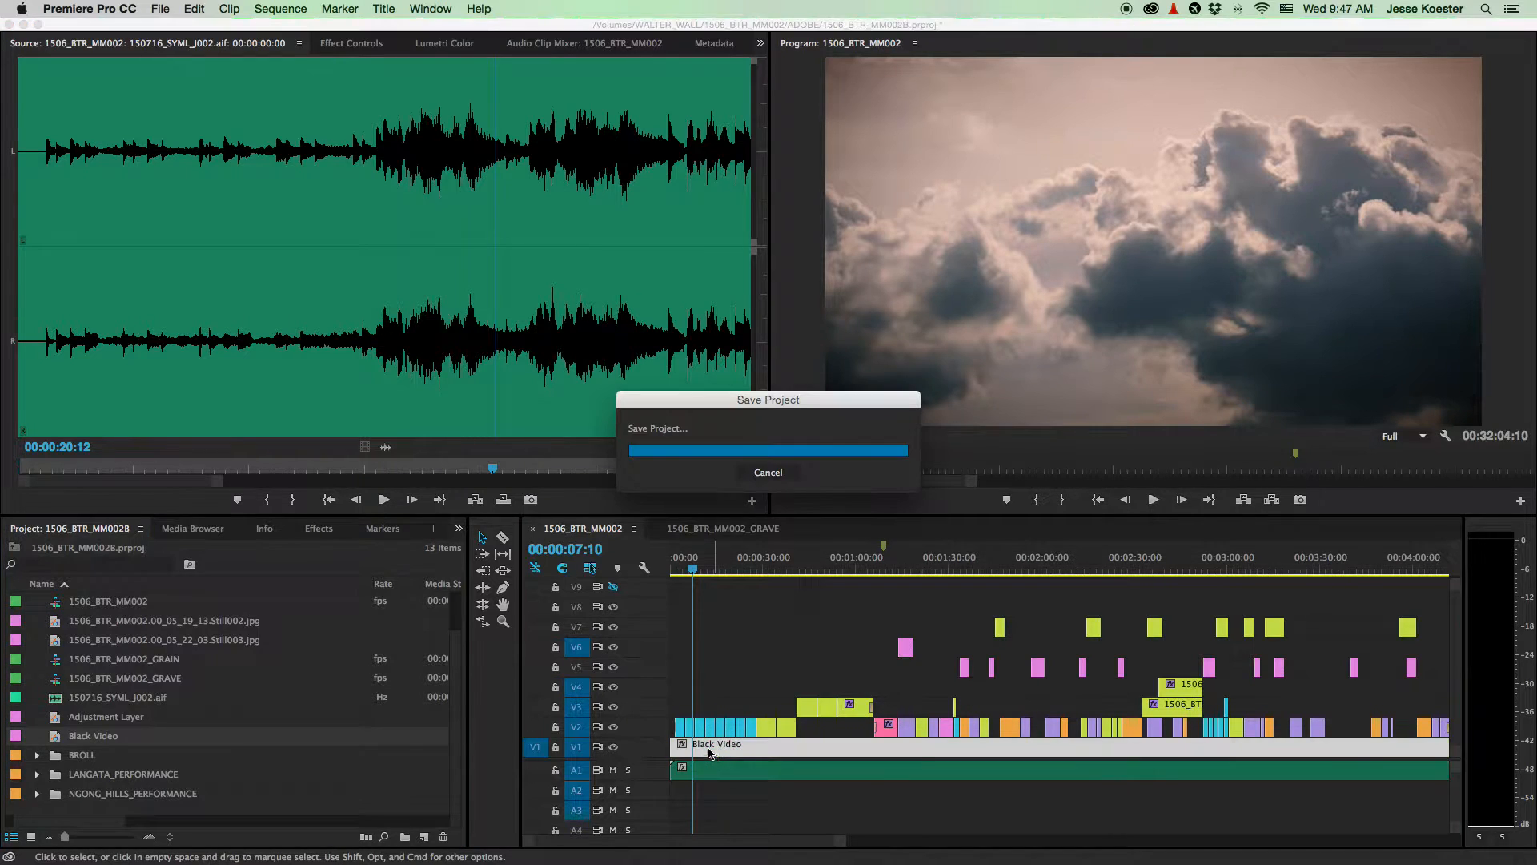
key("equal")
key("equal")
key("equal")
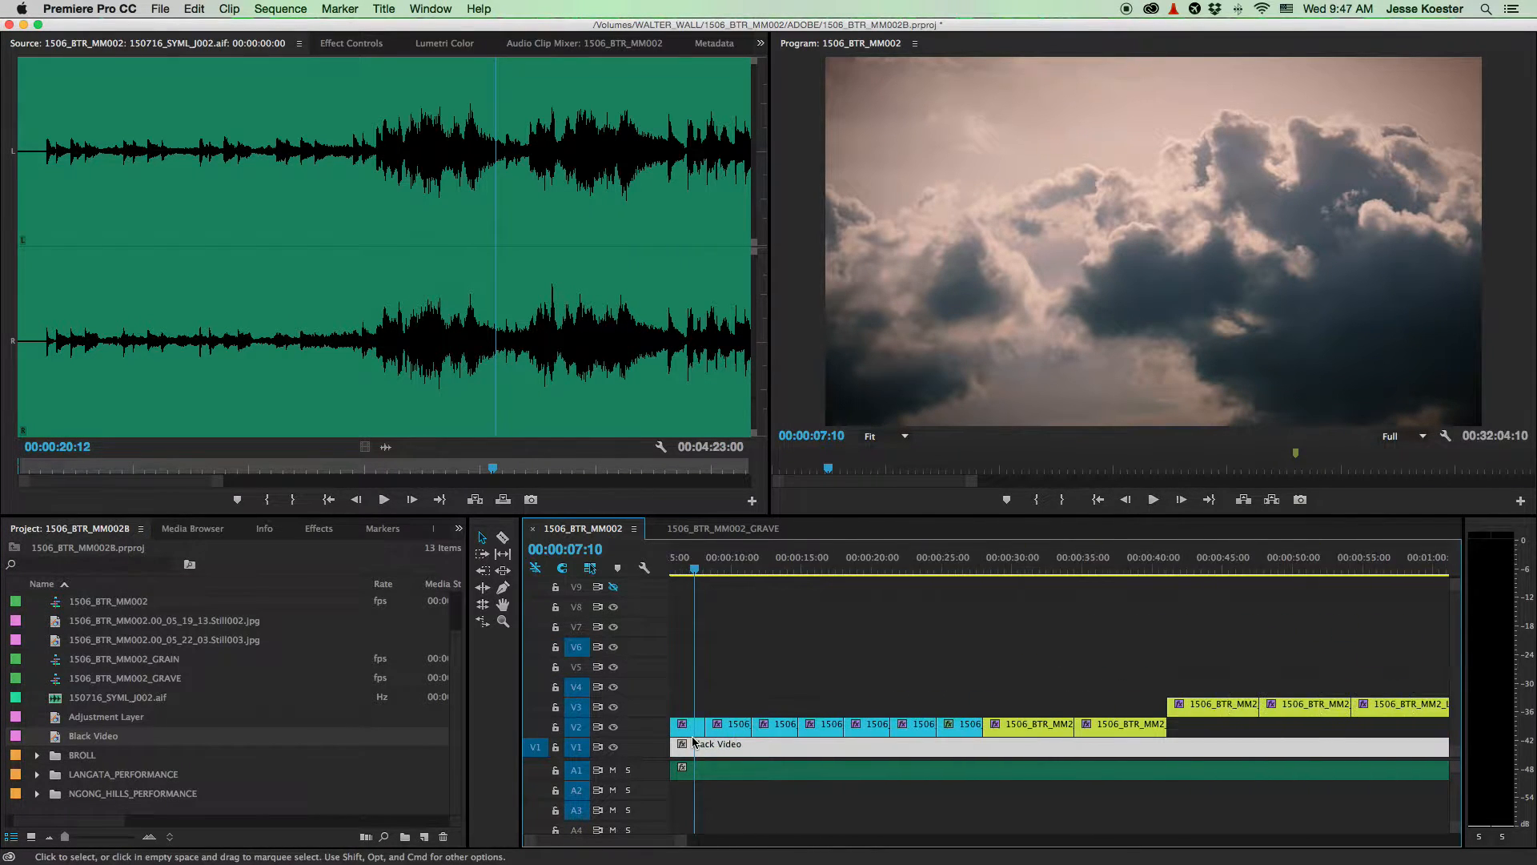
key("minus")
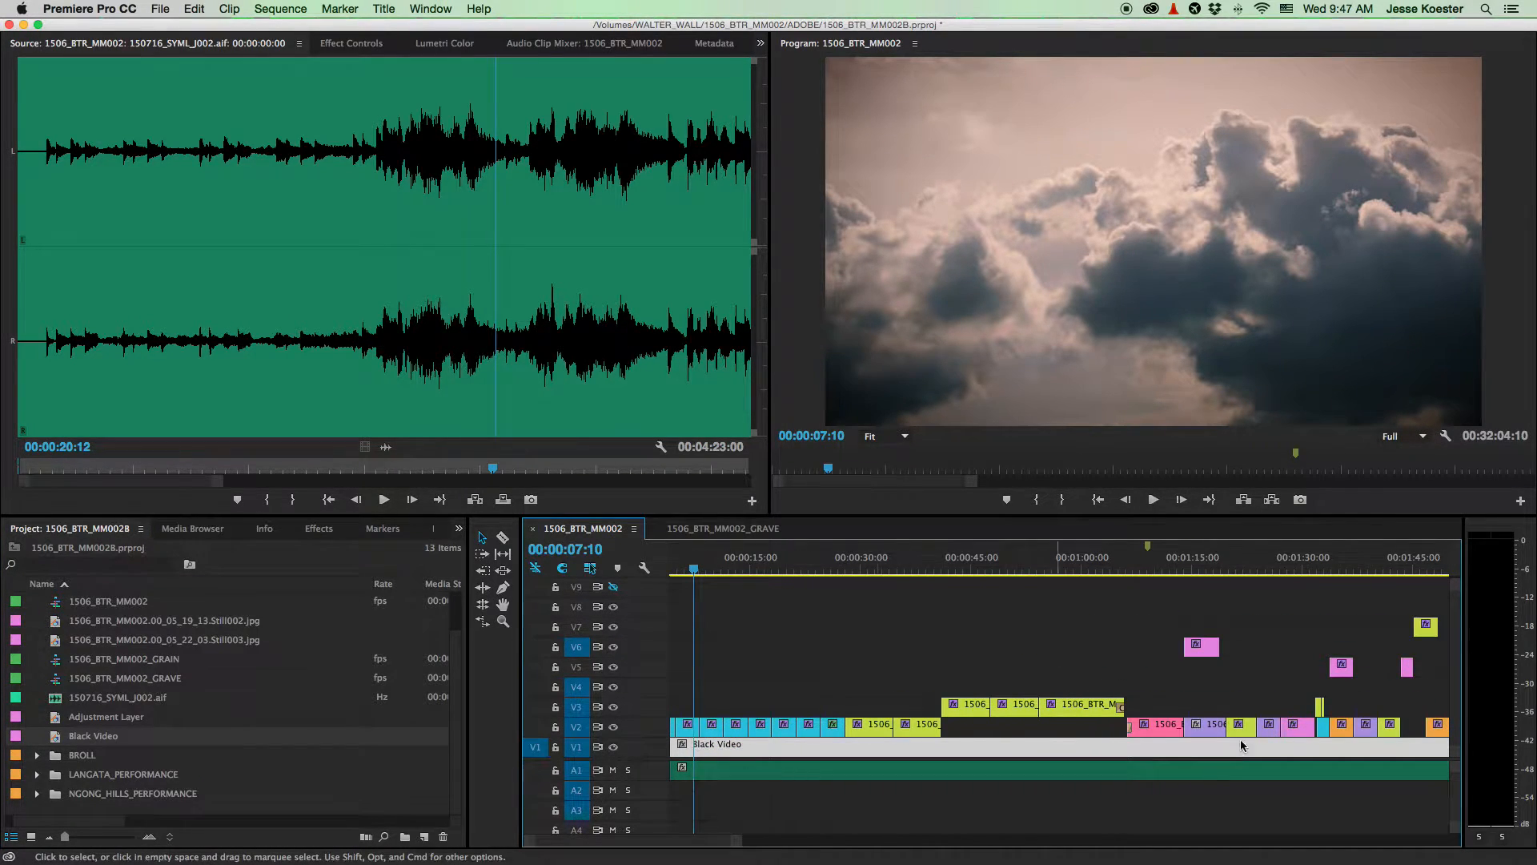
key("minus")
key("minus")
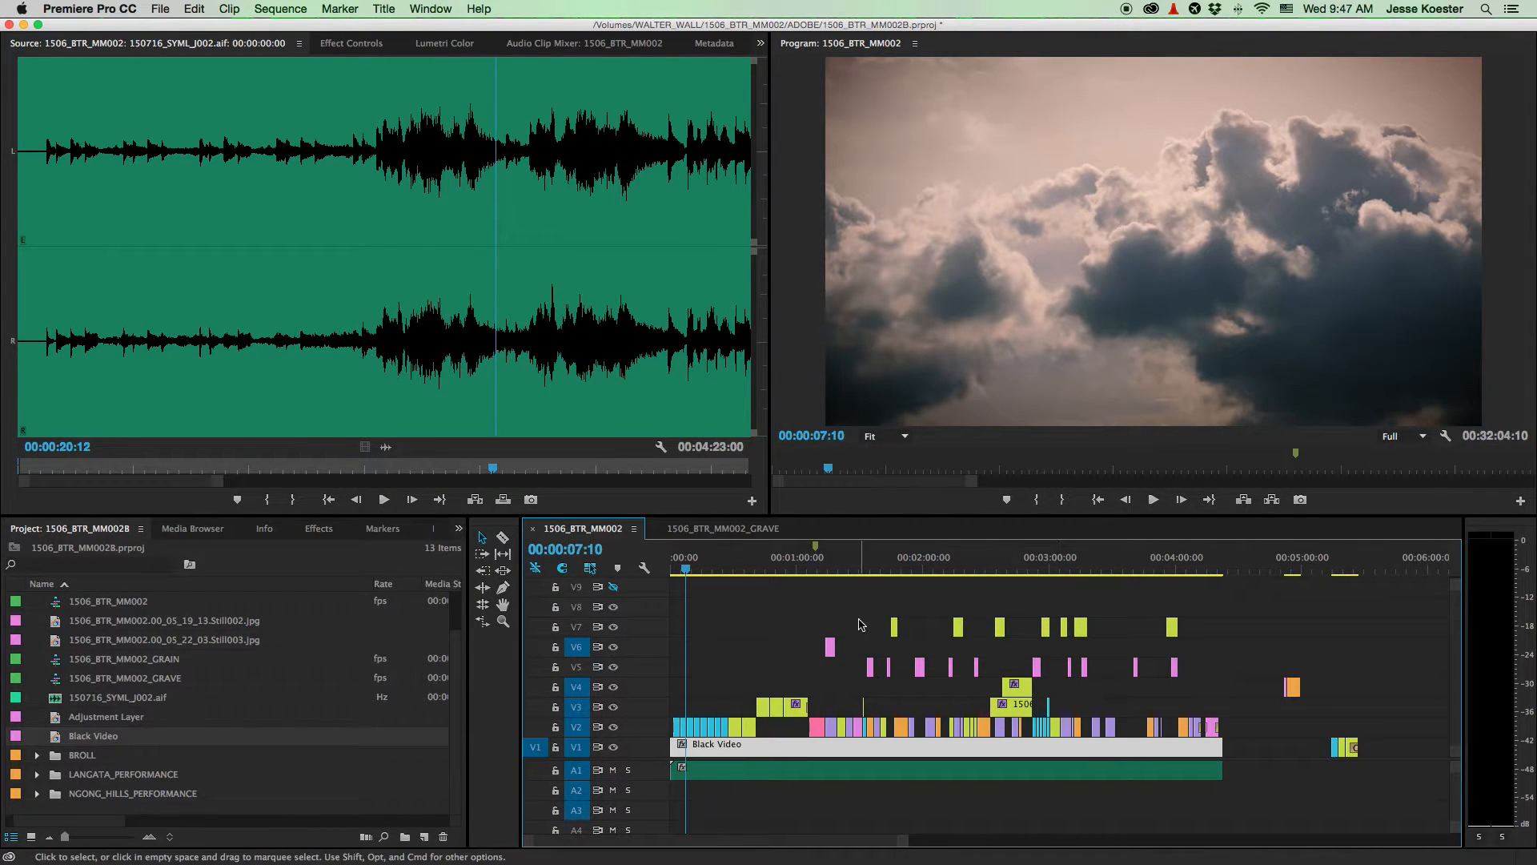
- Select the Black Video clip on V1, then clear the selection
scroll(765, 644, "up", 2)
scroll(763, 645, "down", 1)
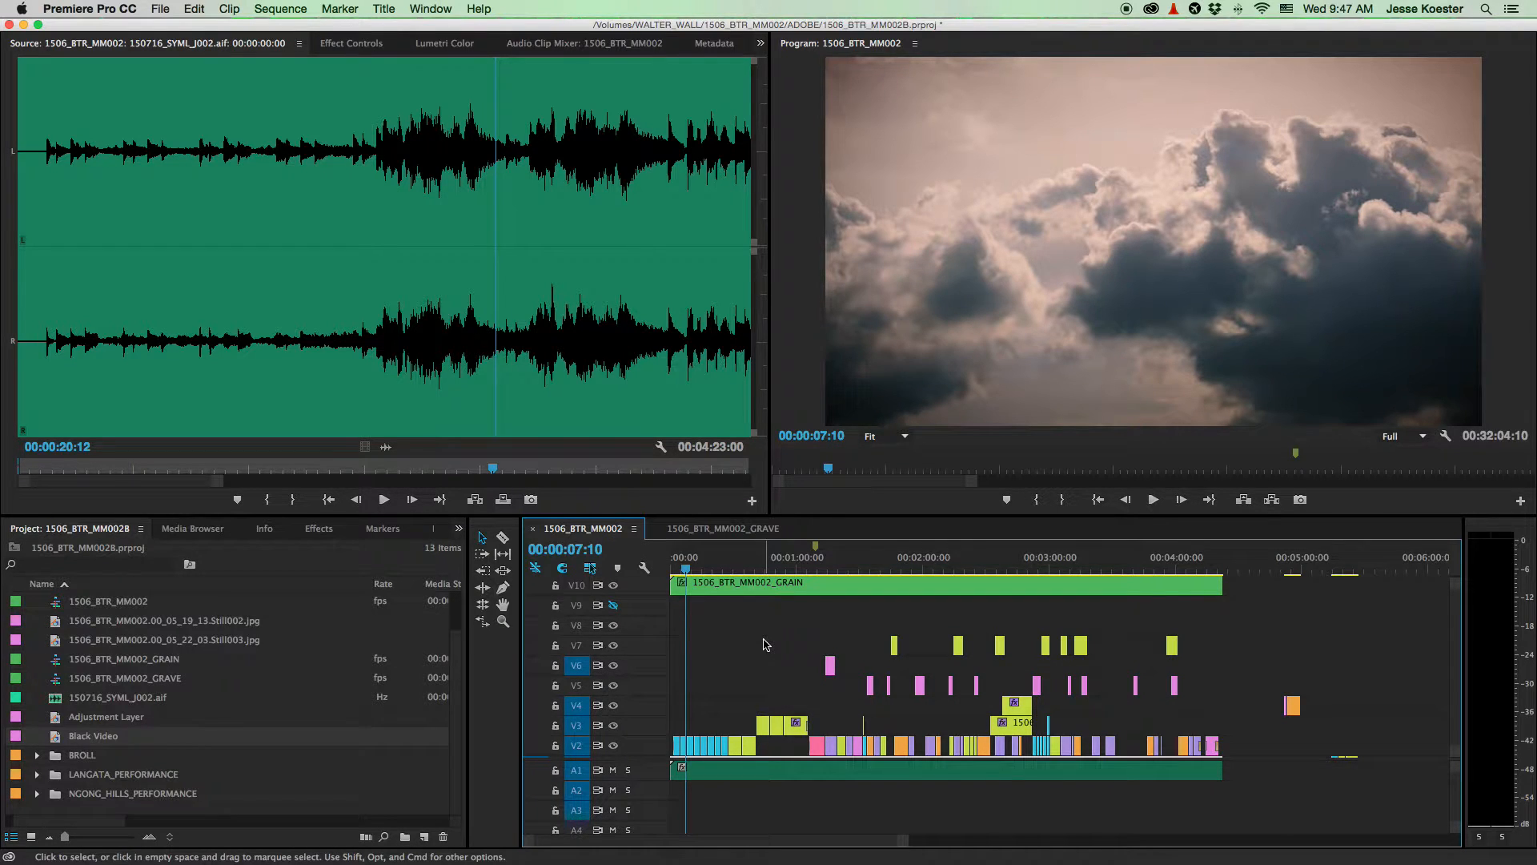
scroll(709, 627, "up", 3)
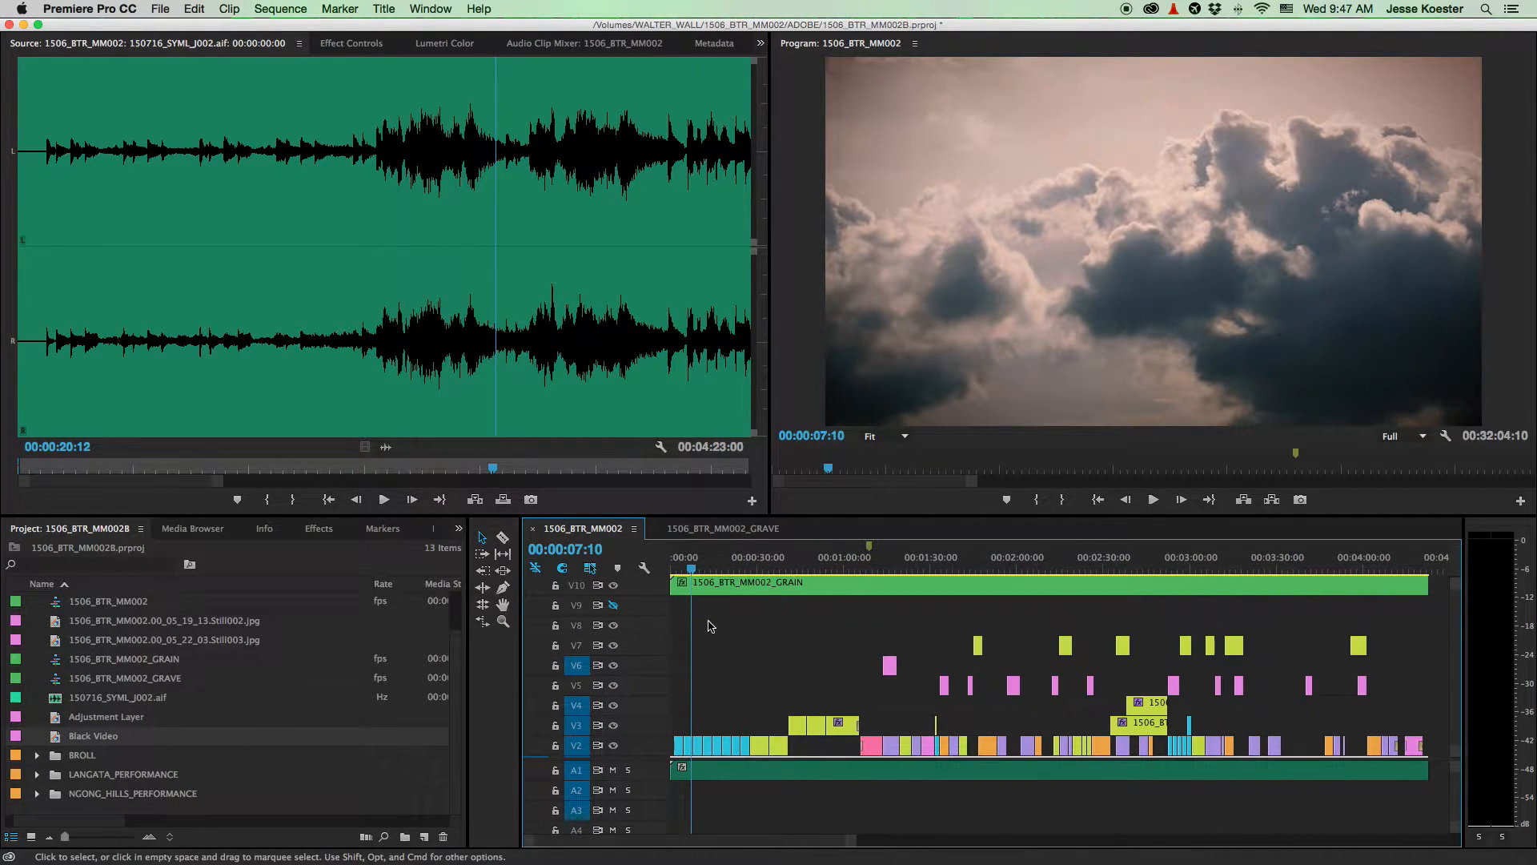
scroll(711, 630, "up", 1)
scroll(729, 649, "down", 2)
left_click(835, 795)
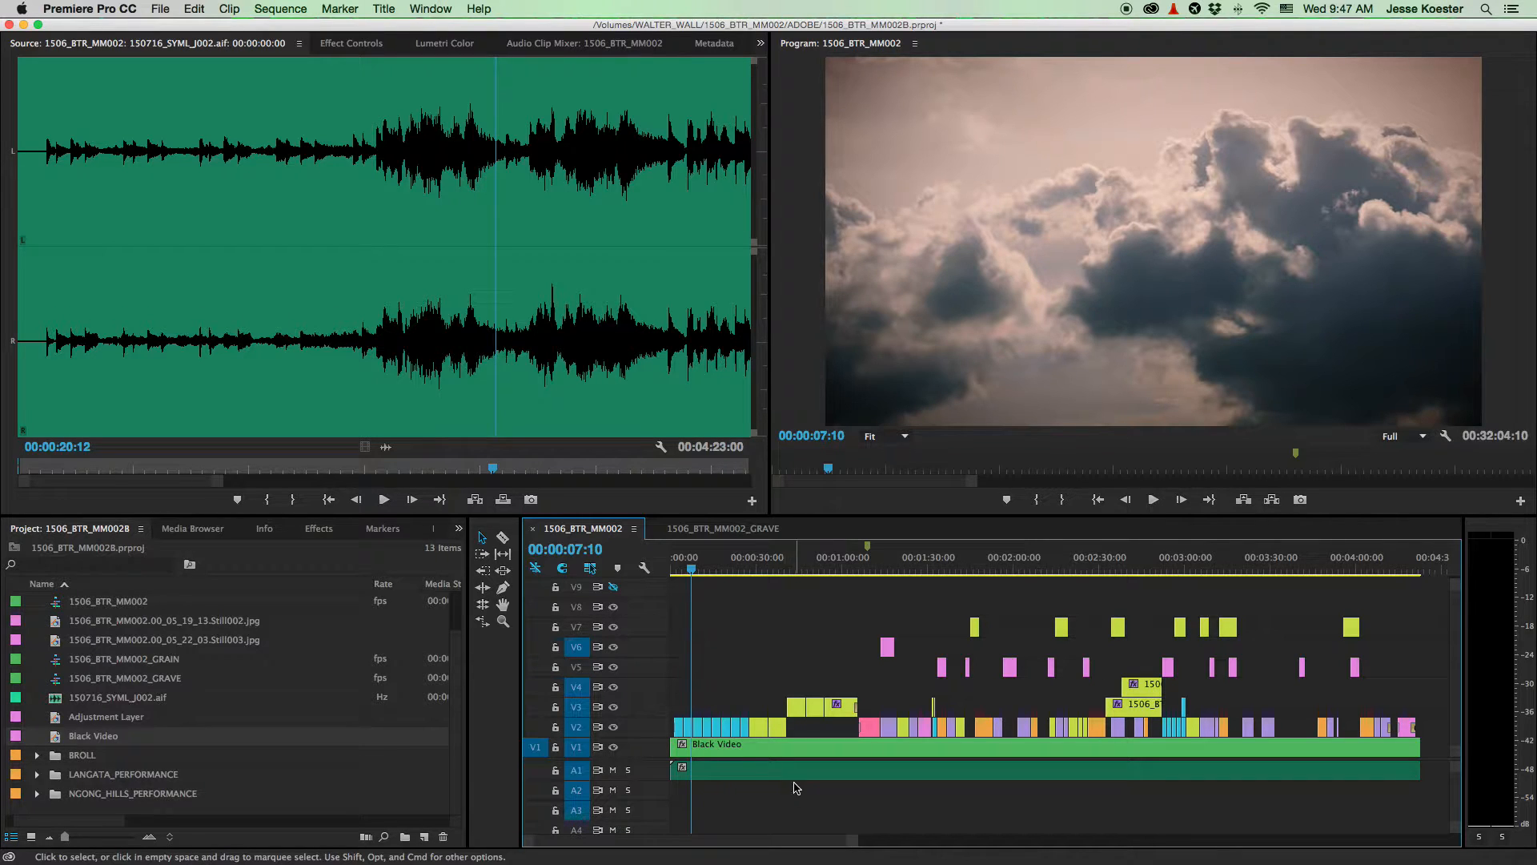
left_click(804, 745)
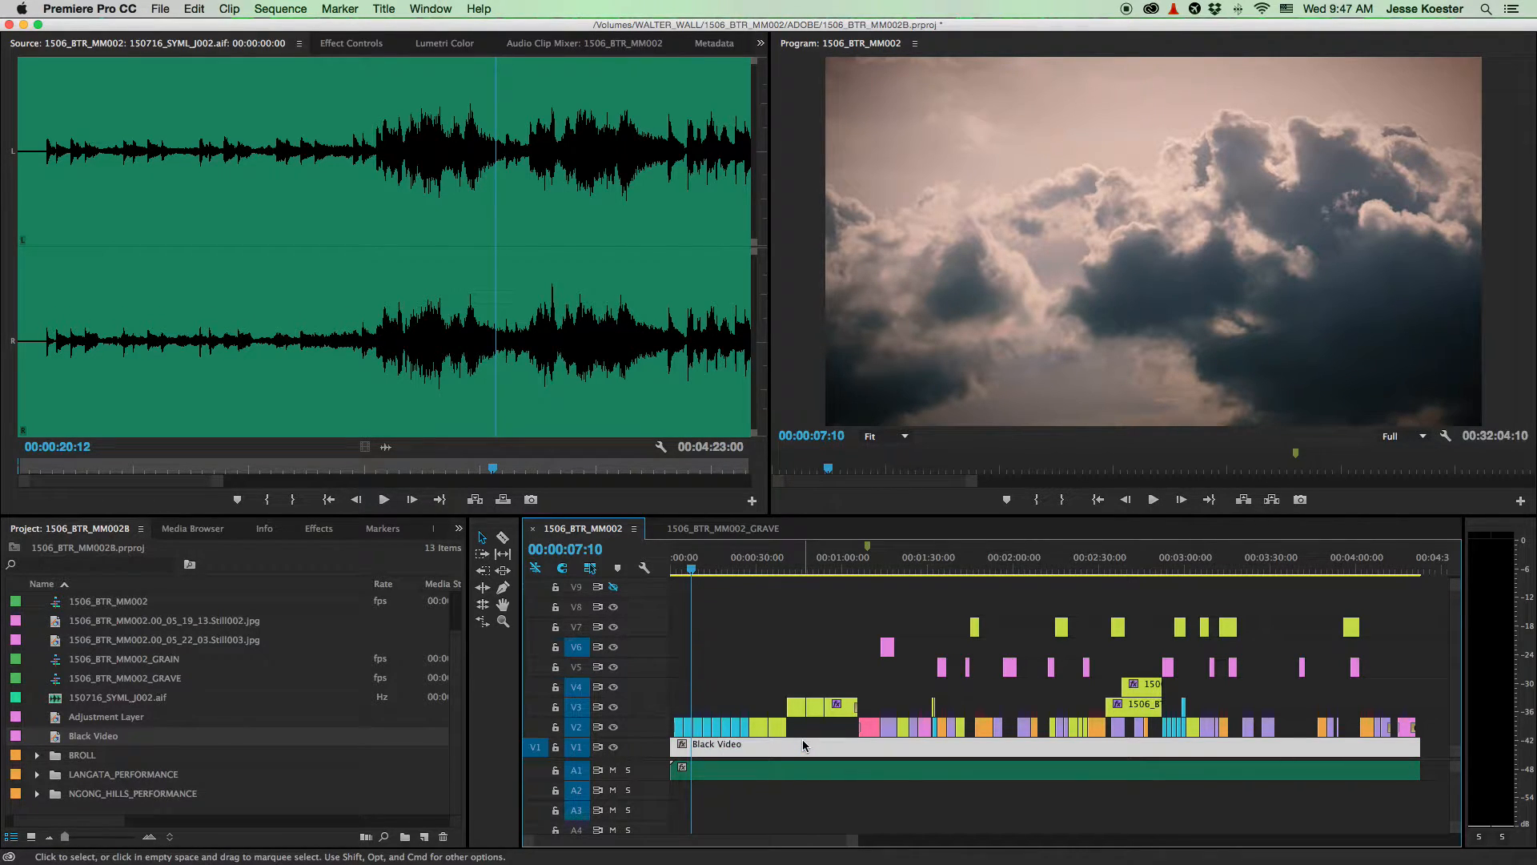
left_click(818, 730)
- Select the Adjustment Layer on V11 and the GRAIN clip on V10 in turn, then deselect all
scroll(829, 753, "up", 3)
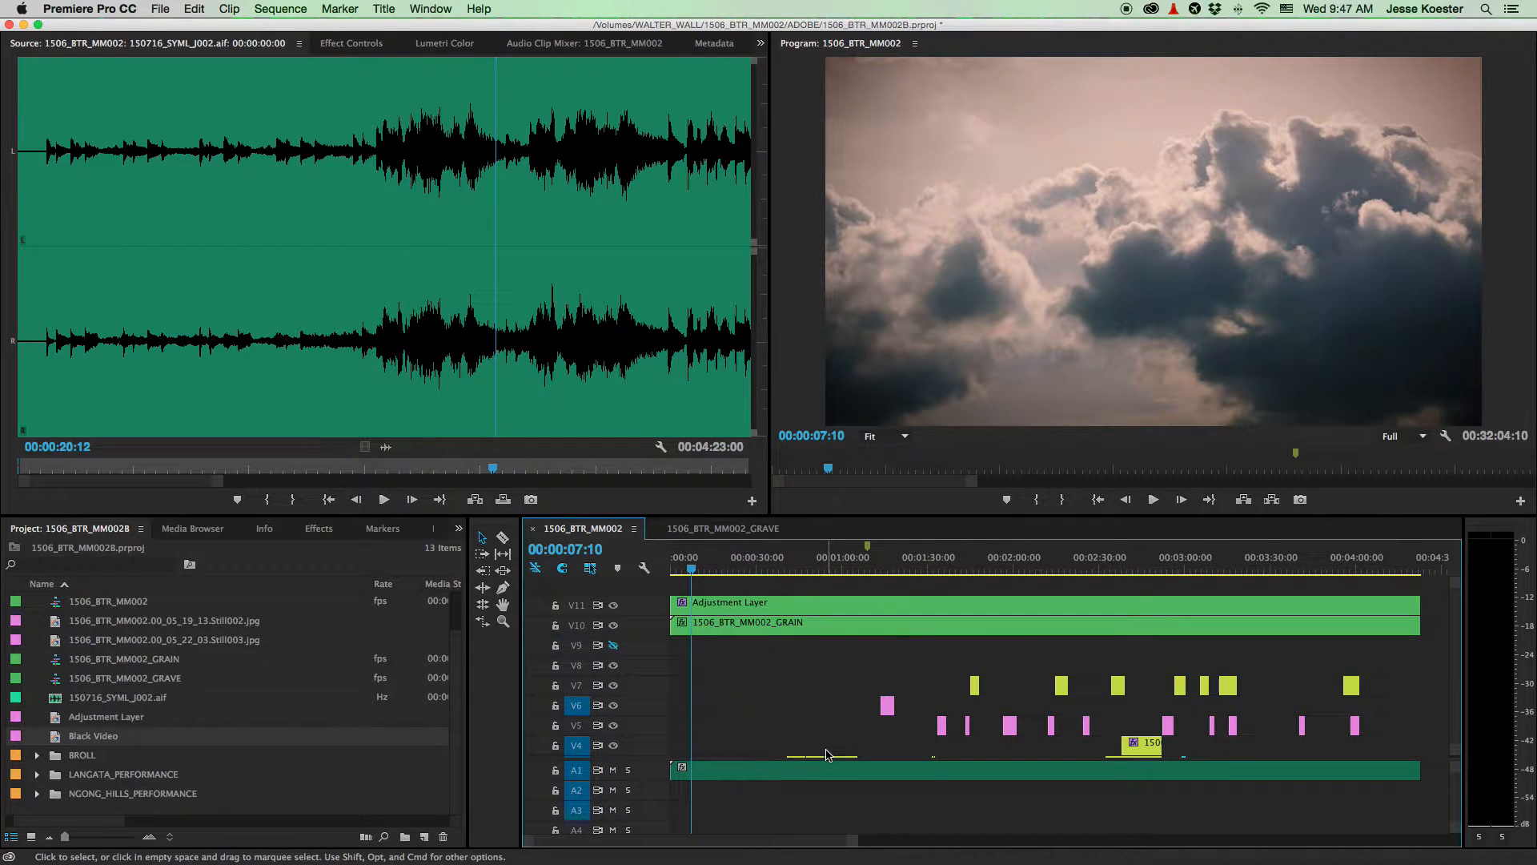
left_click(795, 632)
left_click(789, 605)
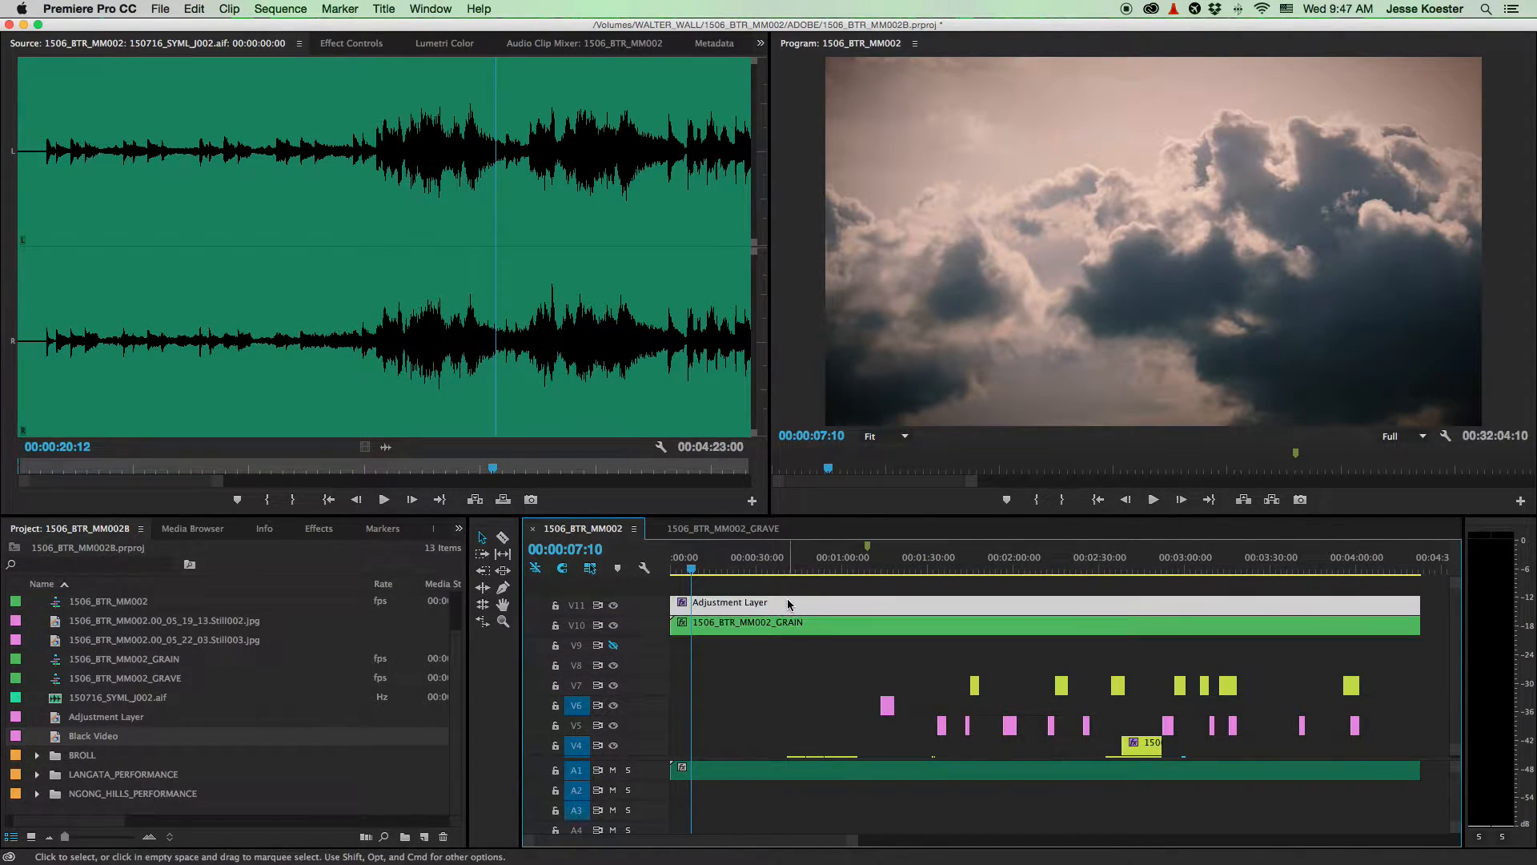
left_click(792, 624)
left_click(793, 609)
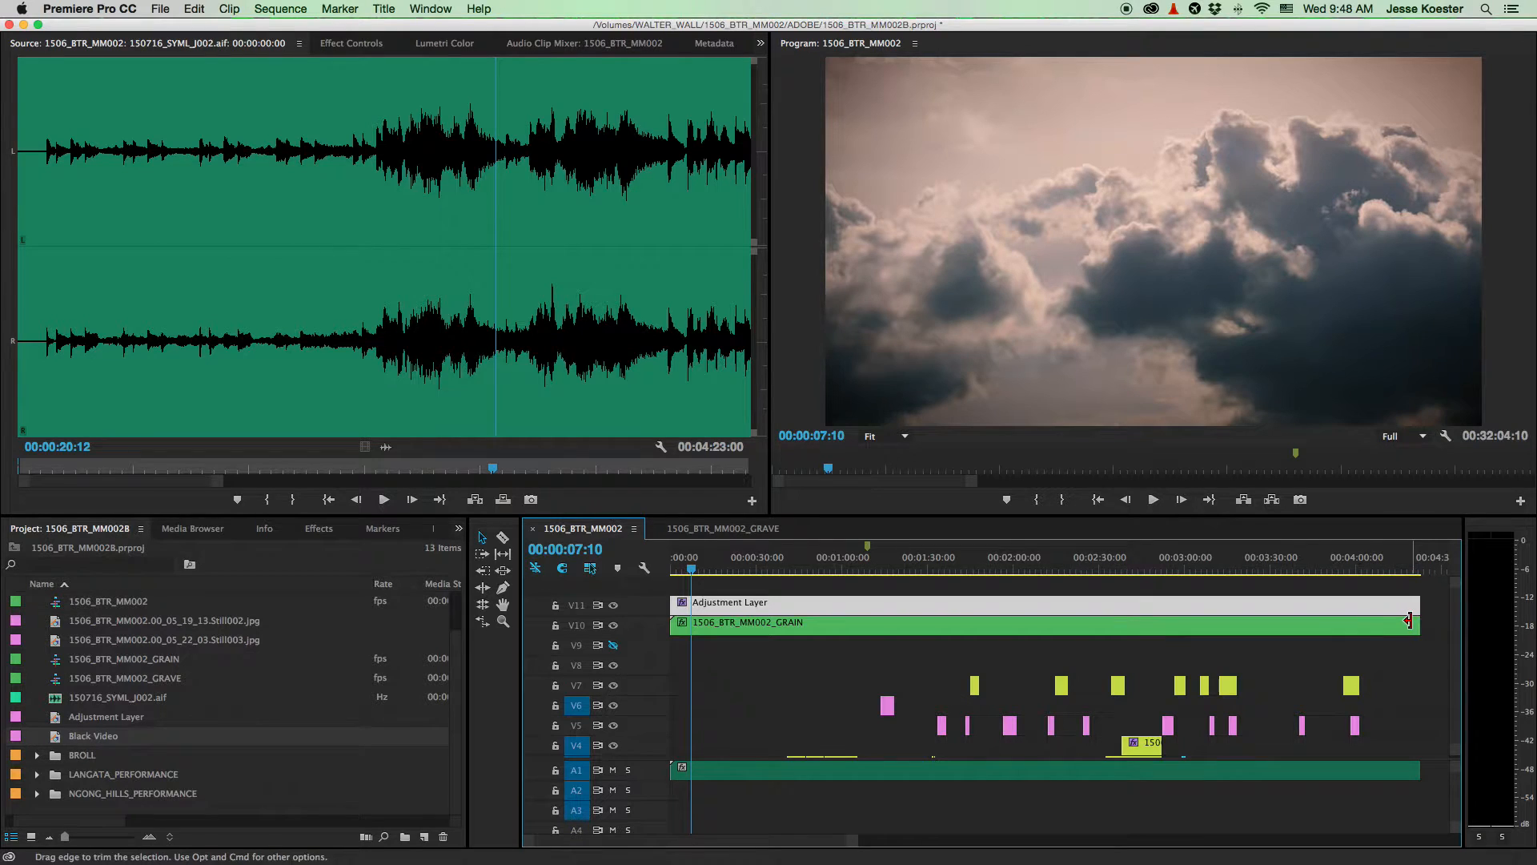
left_click(1407, 671)
scroll(1407, 671, "down", 3)
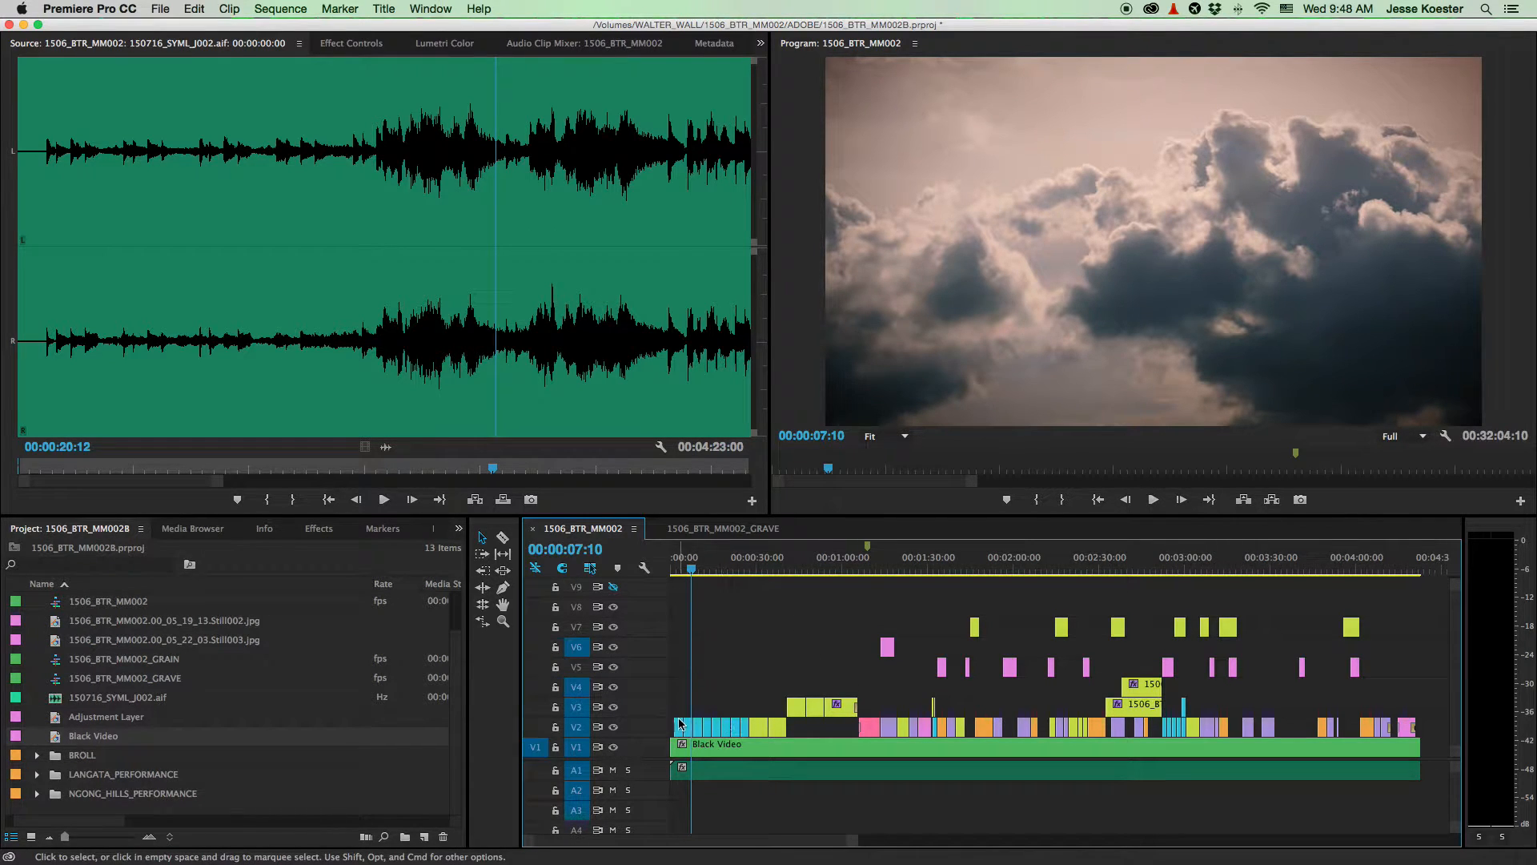
- Zoom in on the sequence start and open the 1506_BTR_MM002_GRAIN nest from V10
key("=")
key("=")
key("=")
key("=")
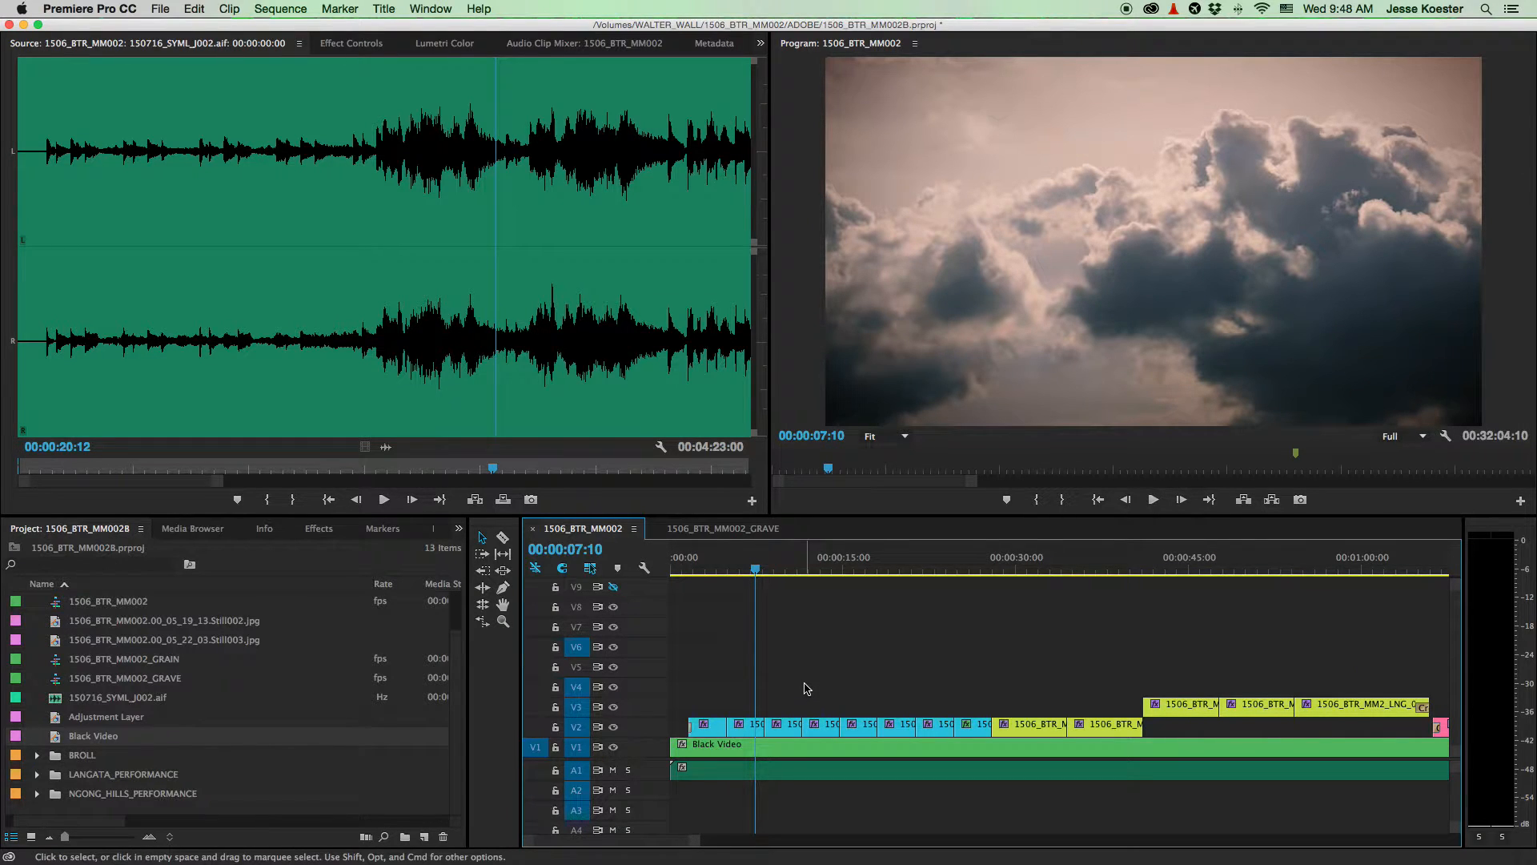
scroll(806, 688, "up", 3)
scroll(796, 672, "down", 3)
scroll(860, 630, "up", 3)
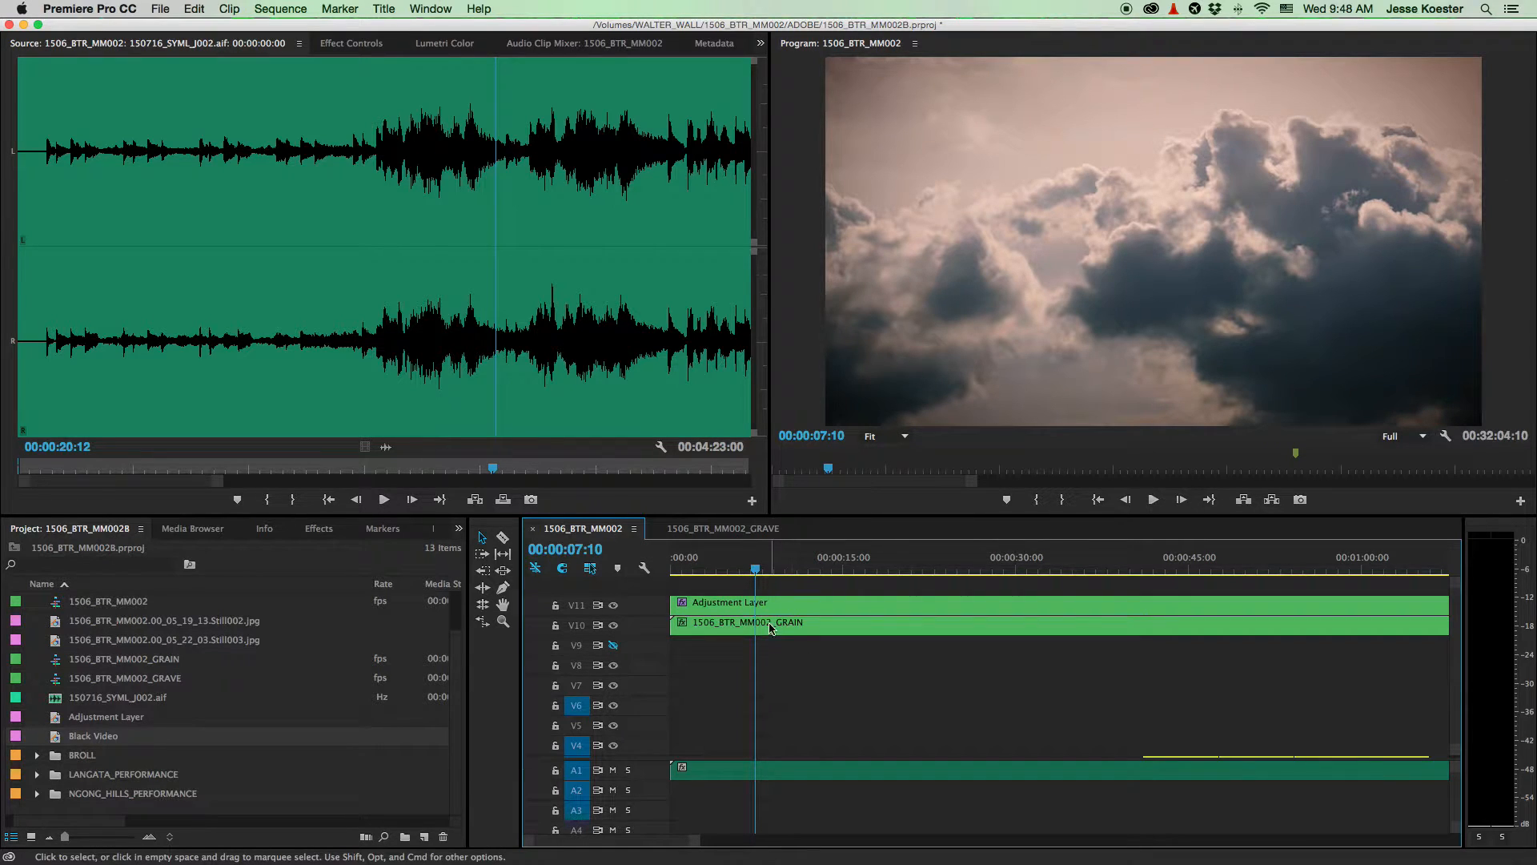
left_click(773, 629)
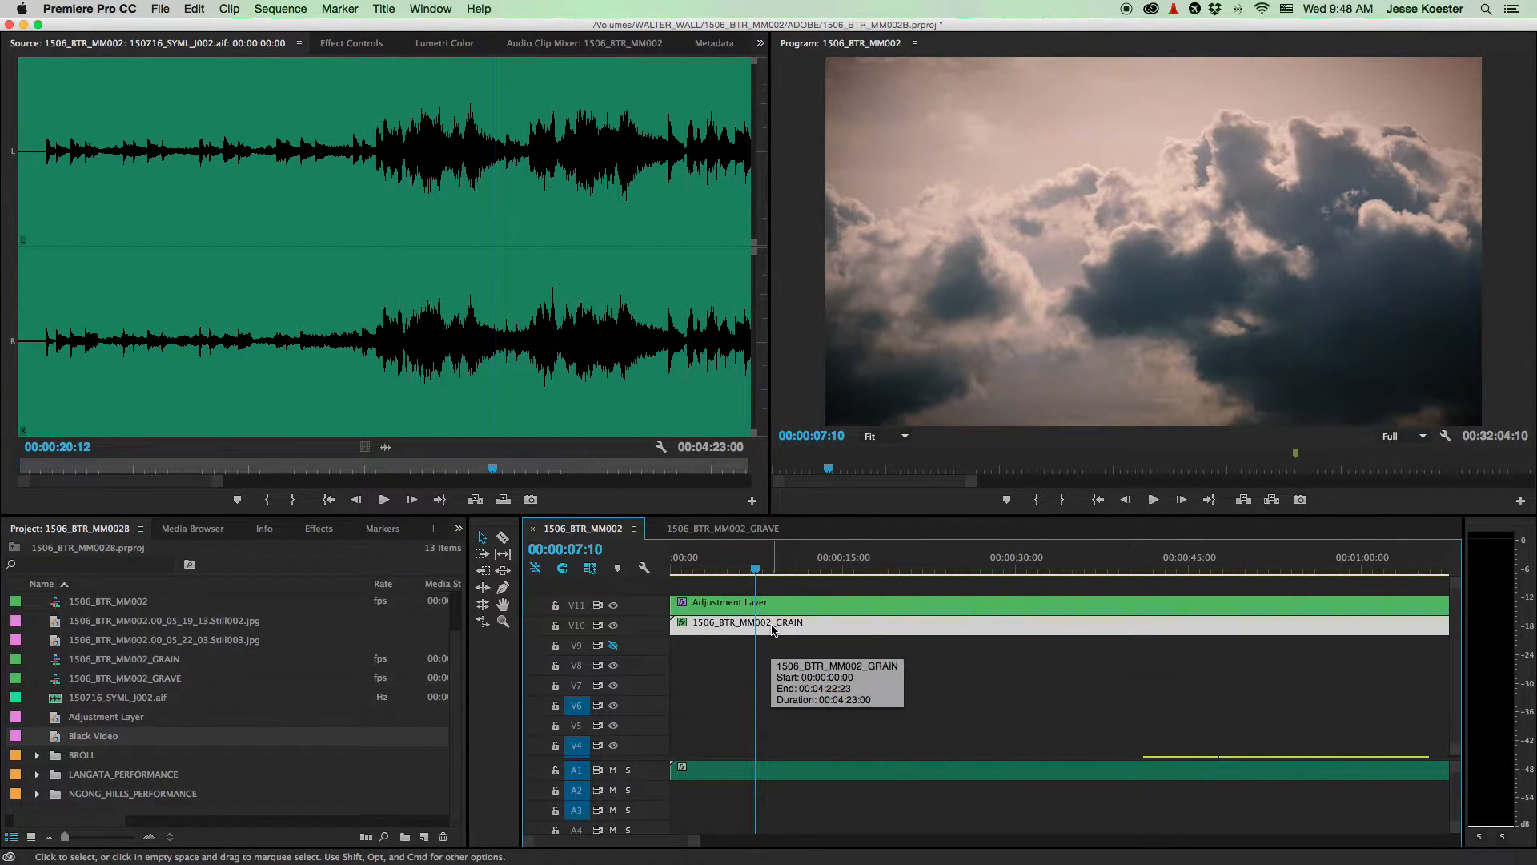
double_click(767, 629)
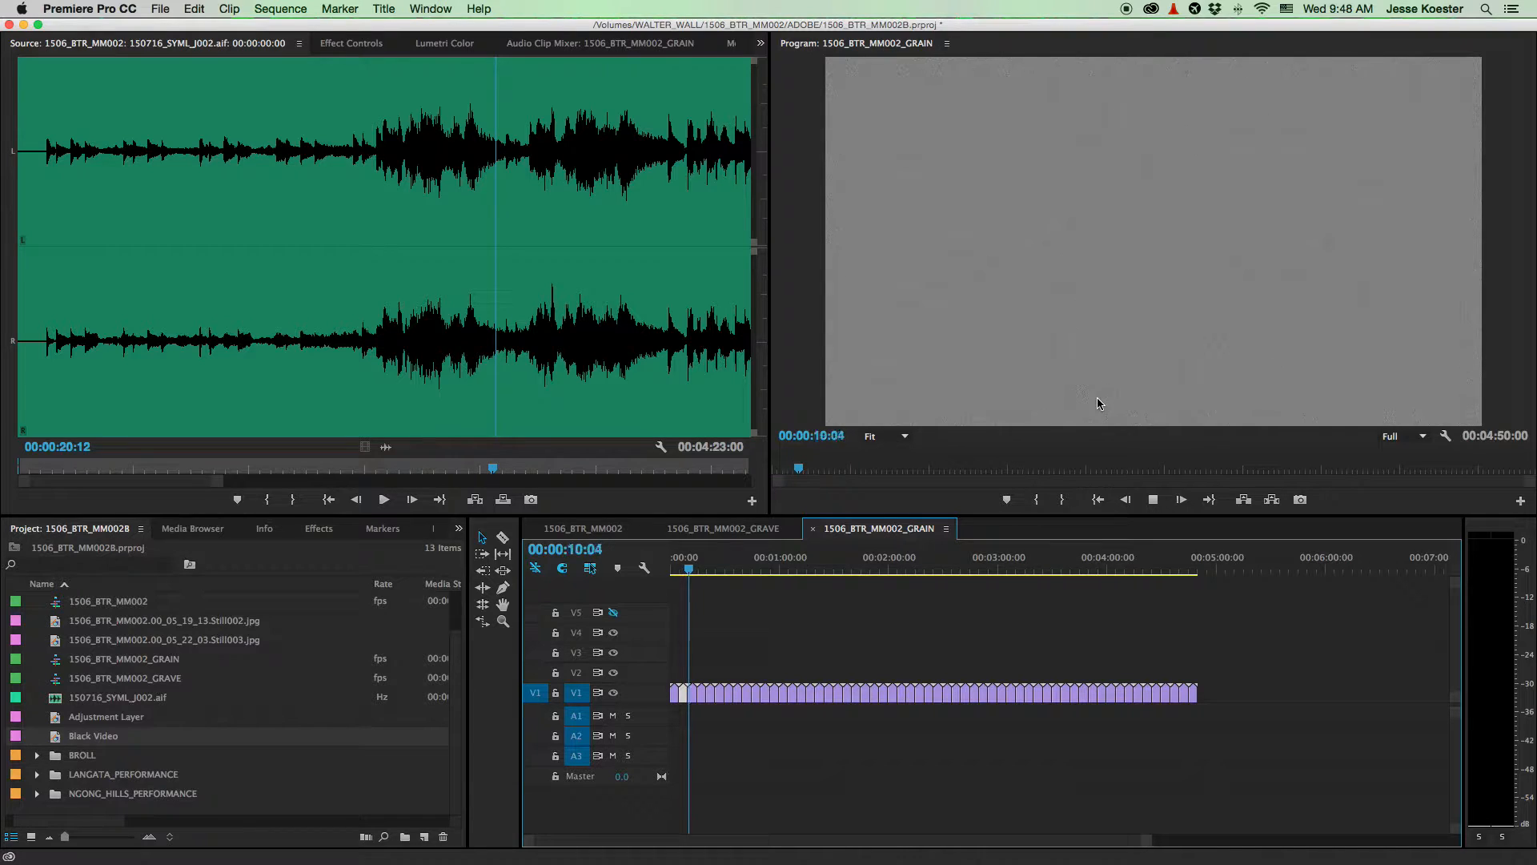
- Stop the GRAIN playback, view the 1506_BTR_MM002_GRAVE sequence, then switch back to 1506_BTR_MM002
key("space")
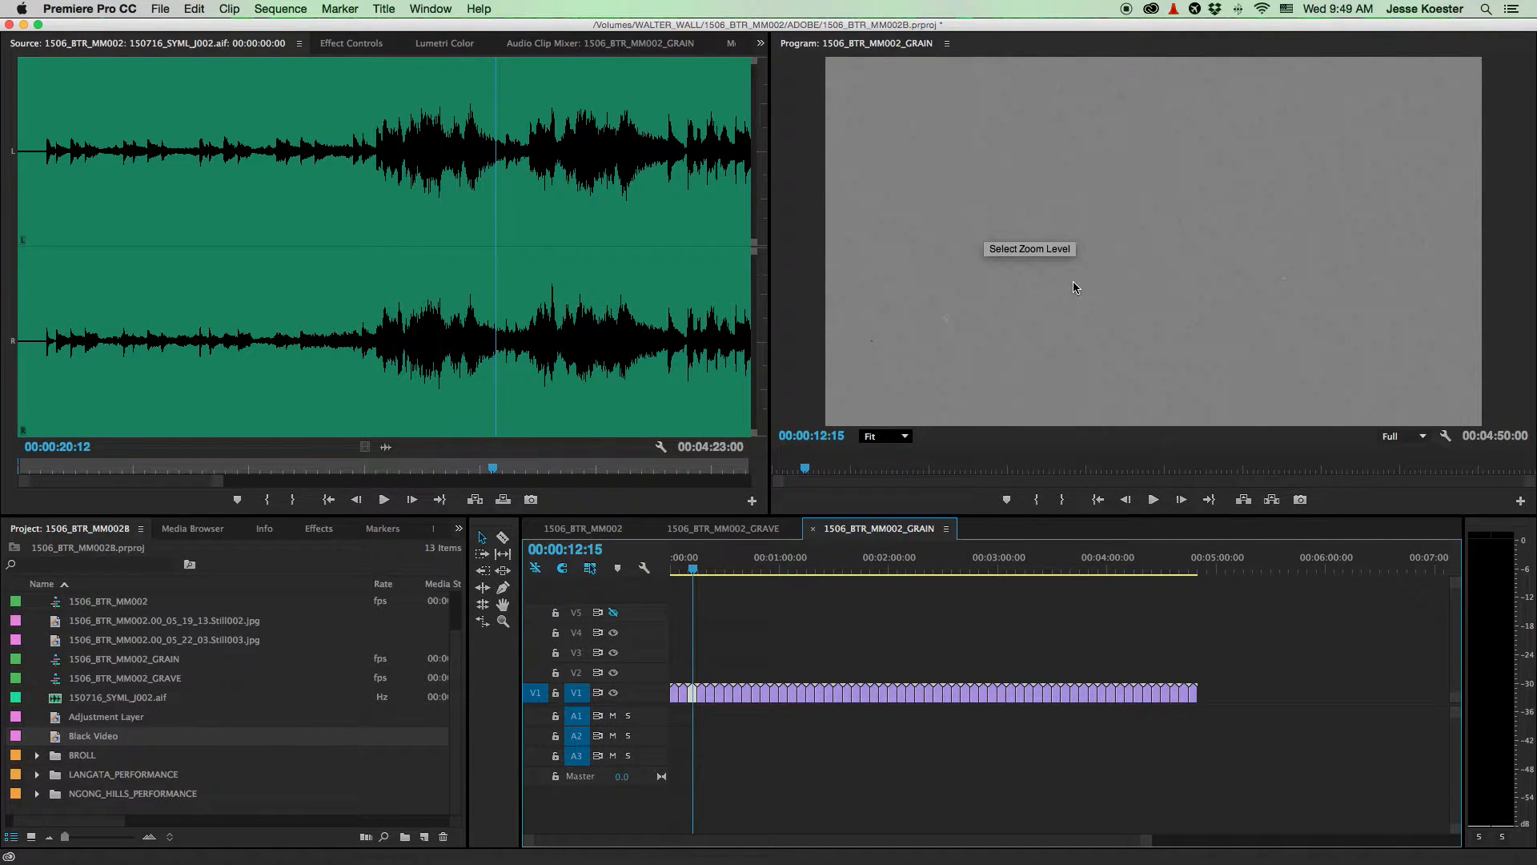
key("Left")
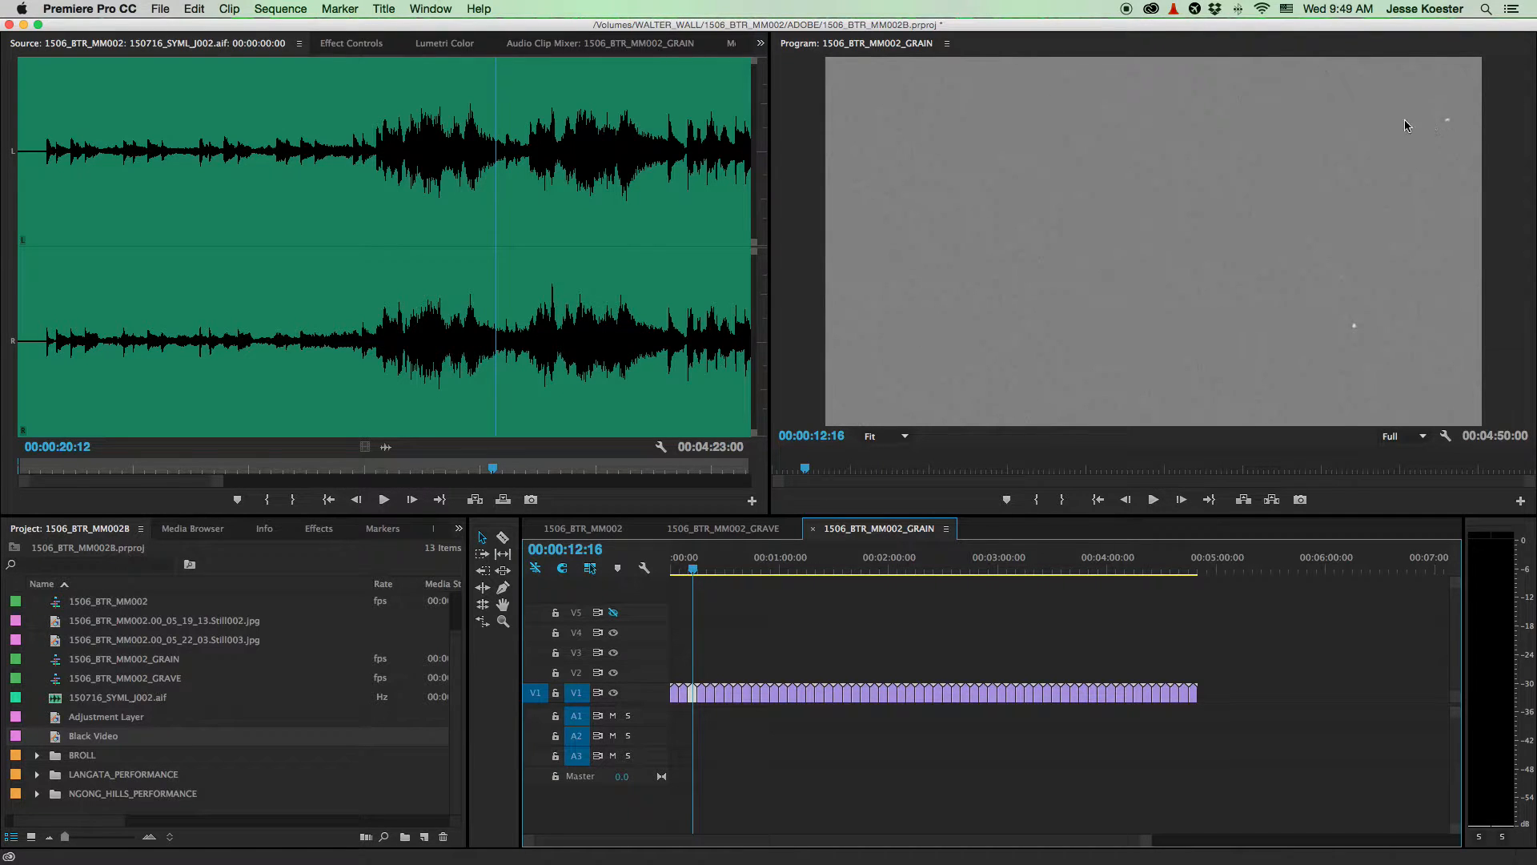
left_click(707, 532)
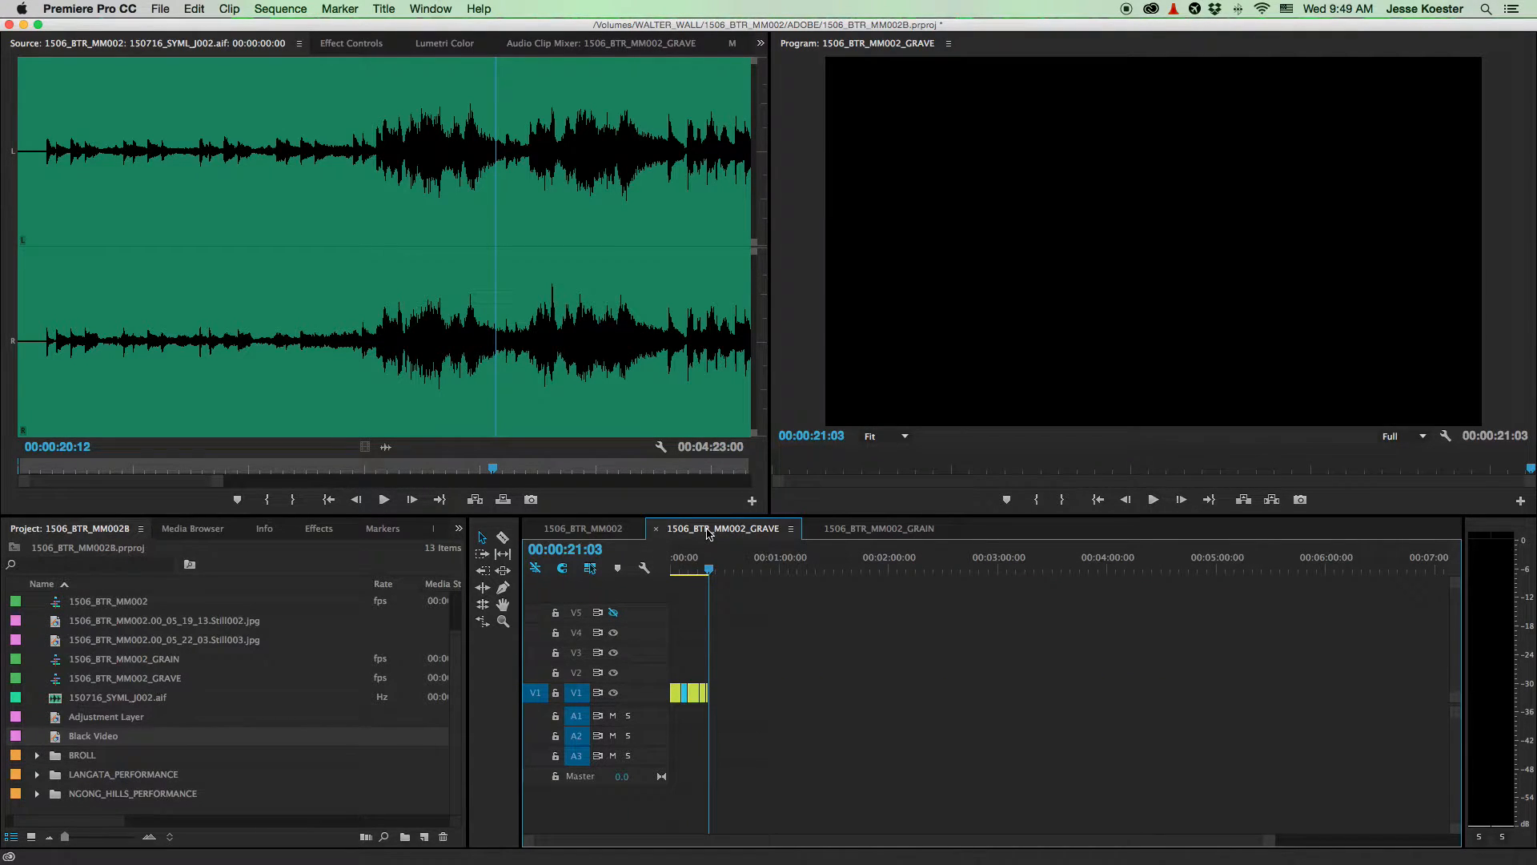
left_click(571, 530)
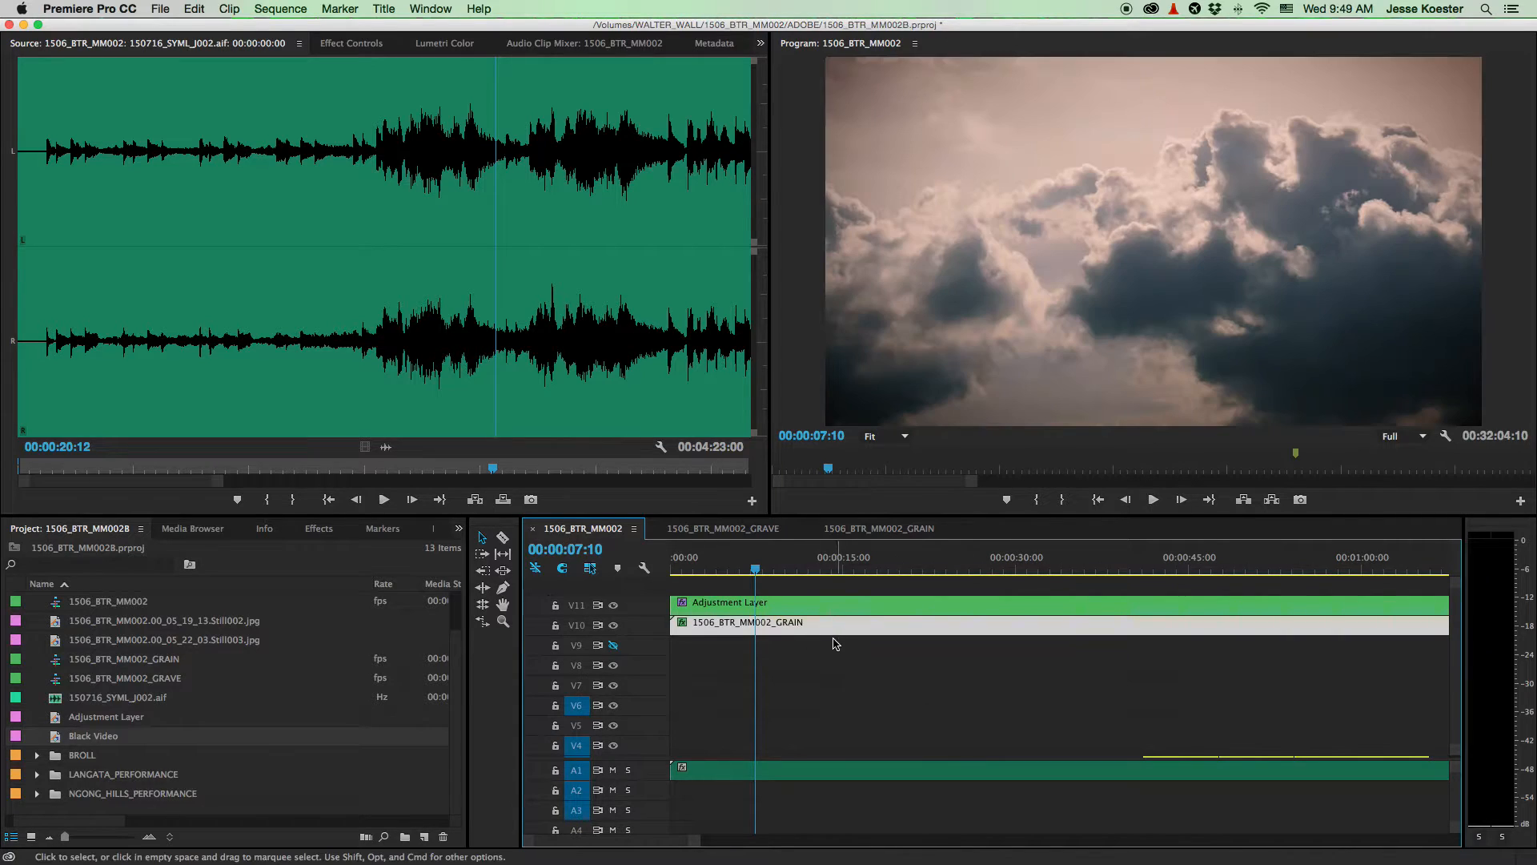
- Compare the frame with GRAIN track V10 on and off at 100% Program zoom, leaving it hidden
left_click(753, 631)
left_click(614, 626)
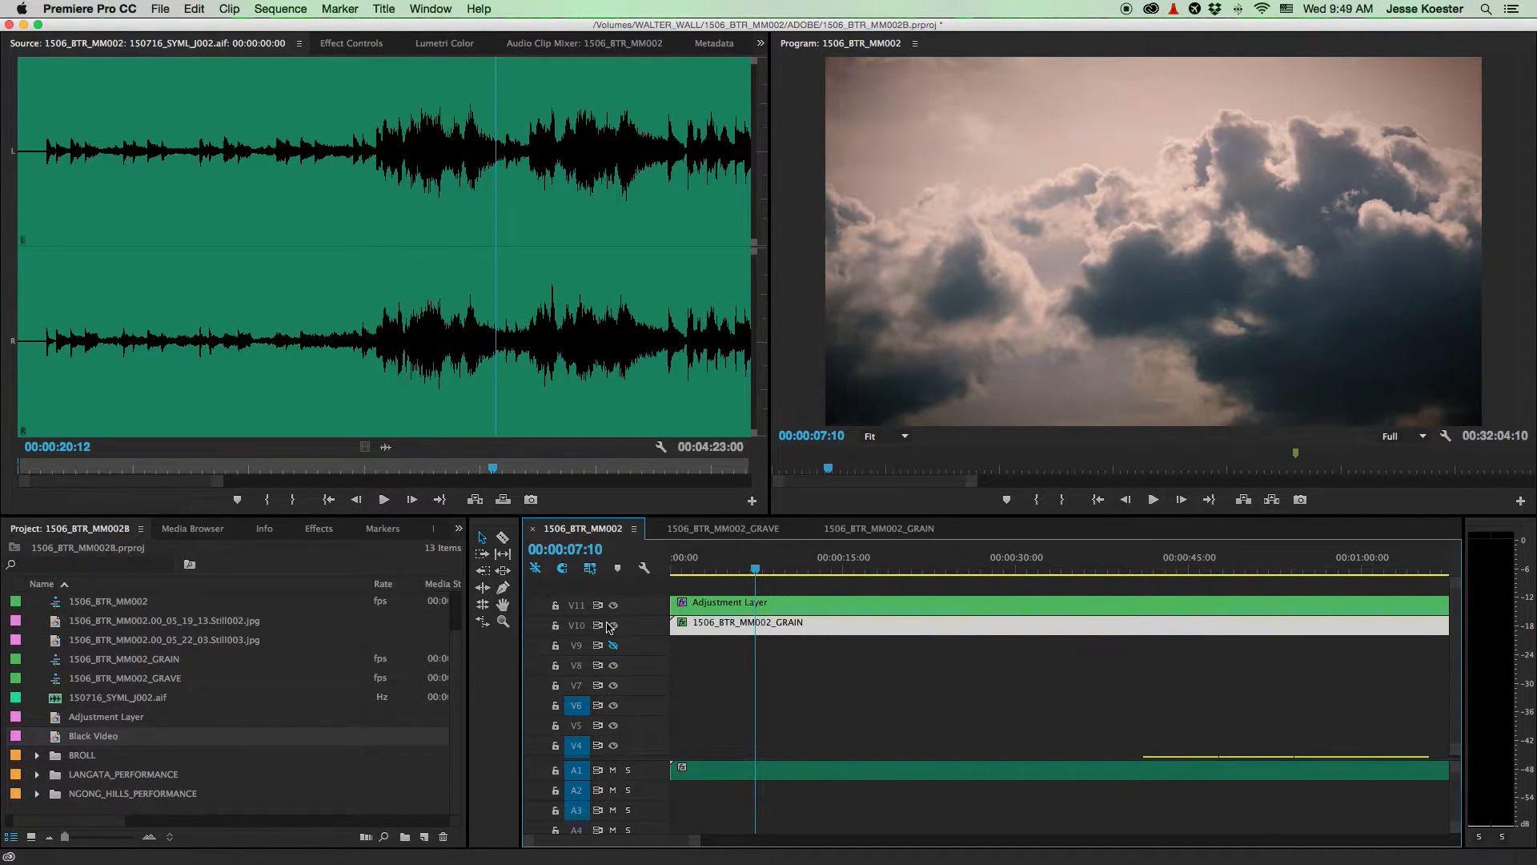
left_click(877, 436)
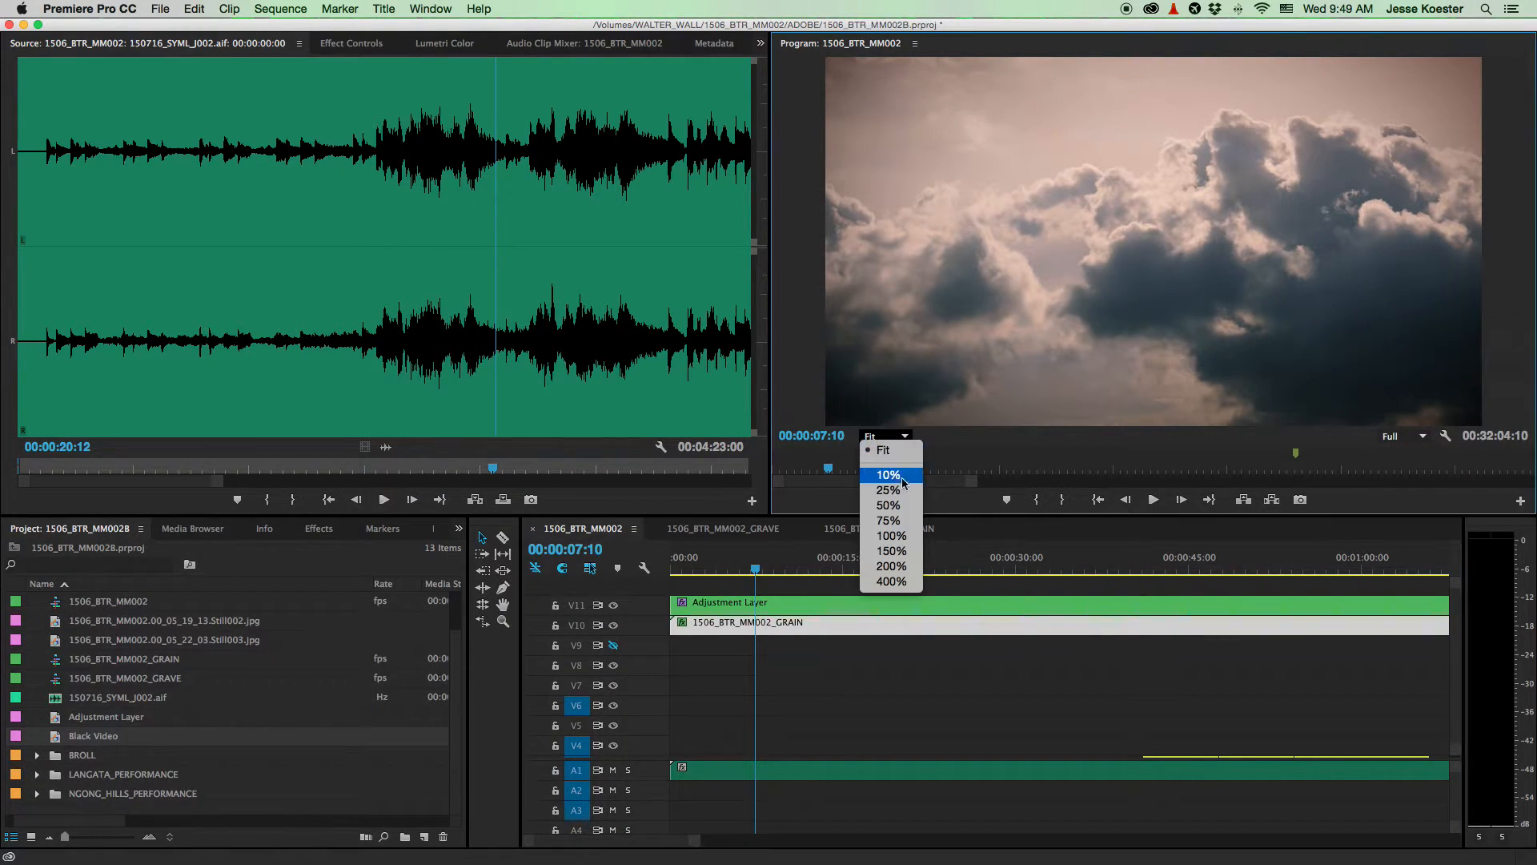
left_click(897, 536)
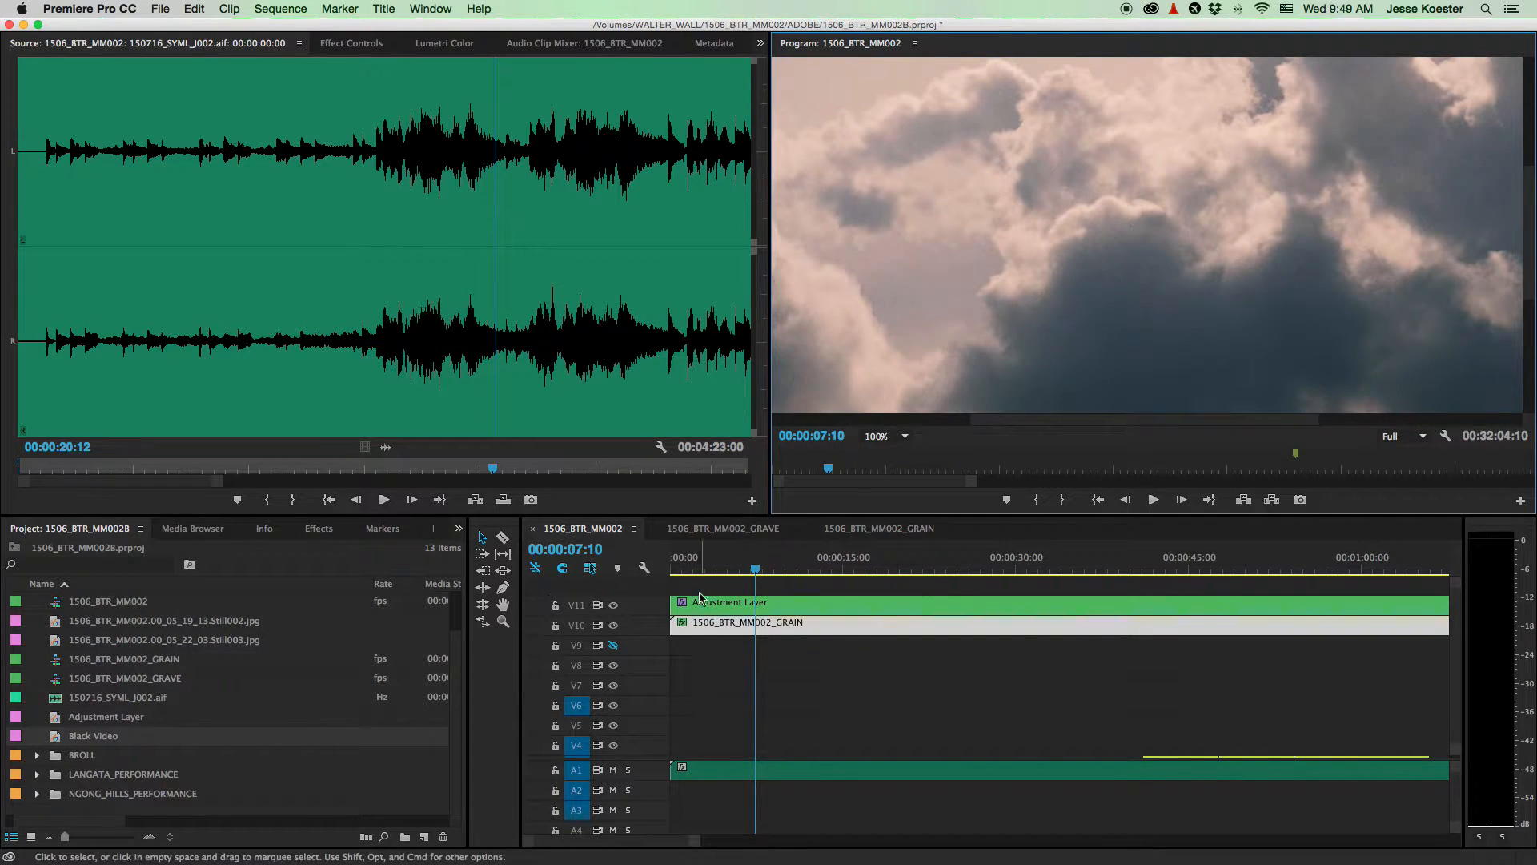
left_click(612, 626)
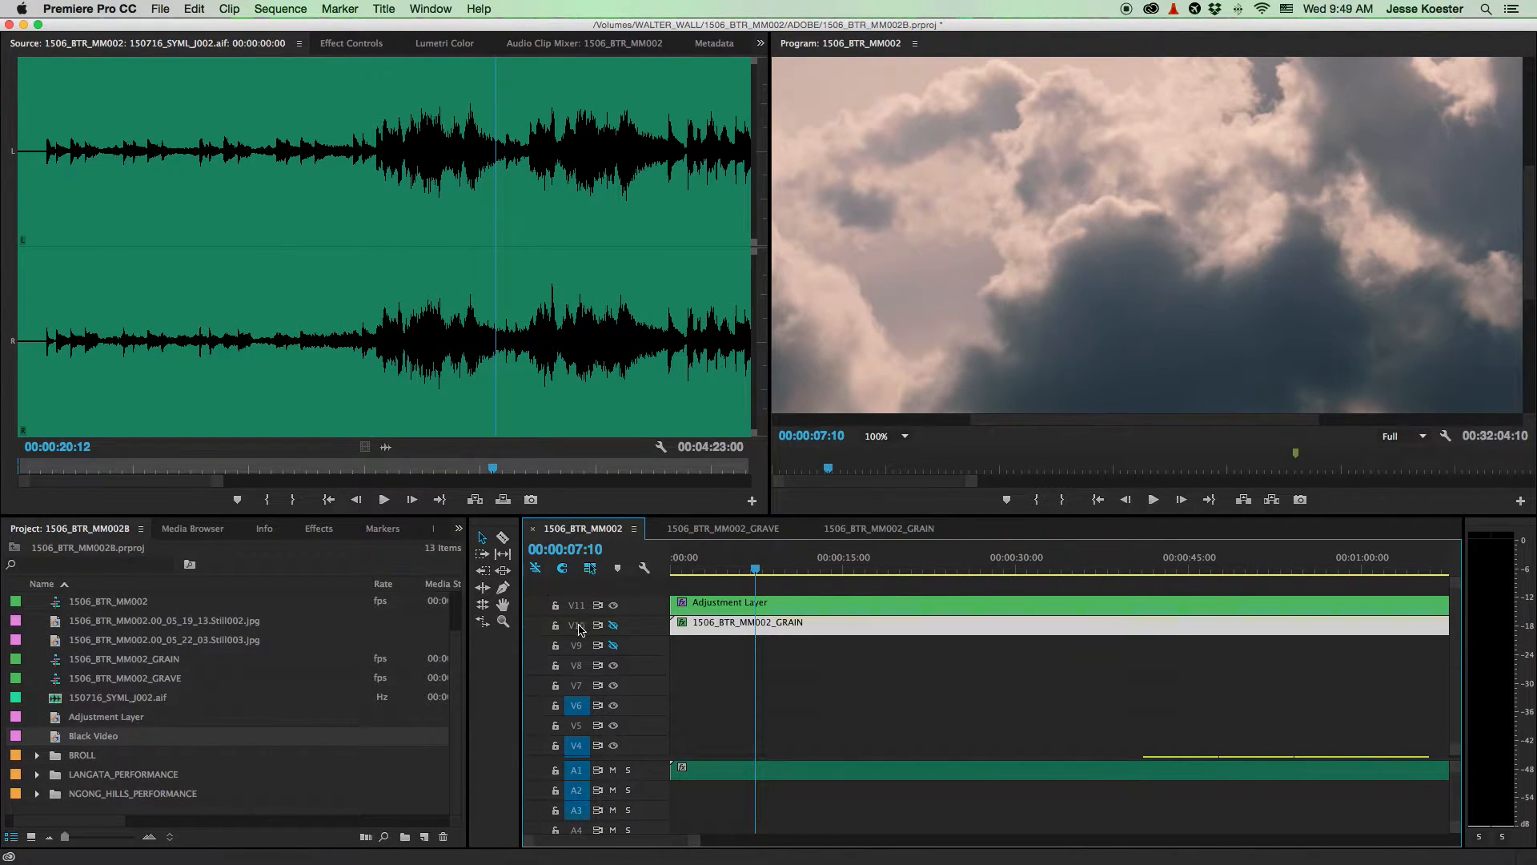
left_click(614, 626)
left_click(614, 627)
left_click(614, 626)
left_click(614, 626)
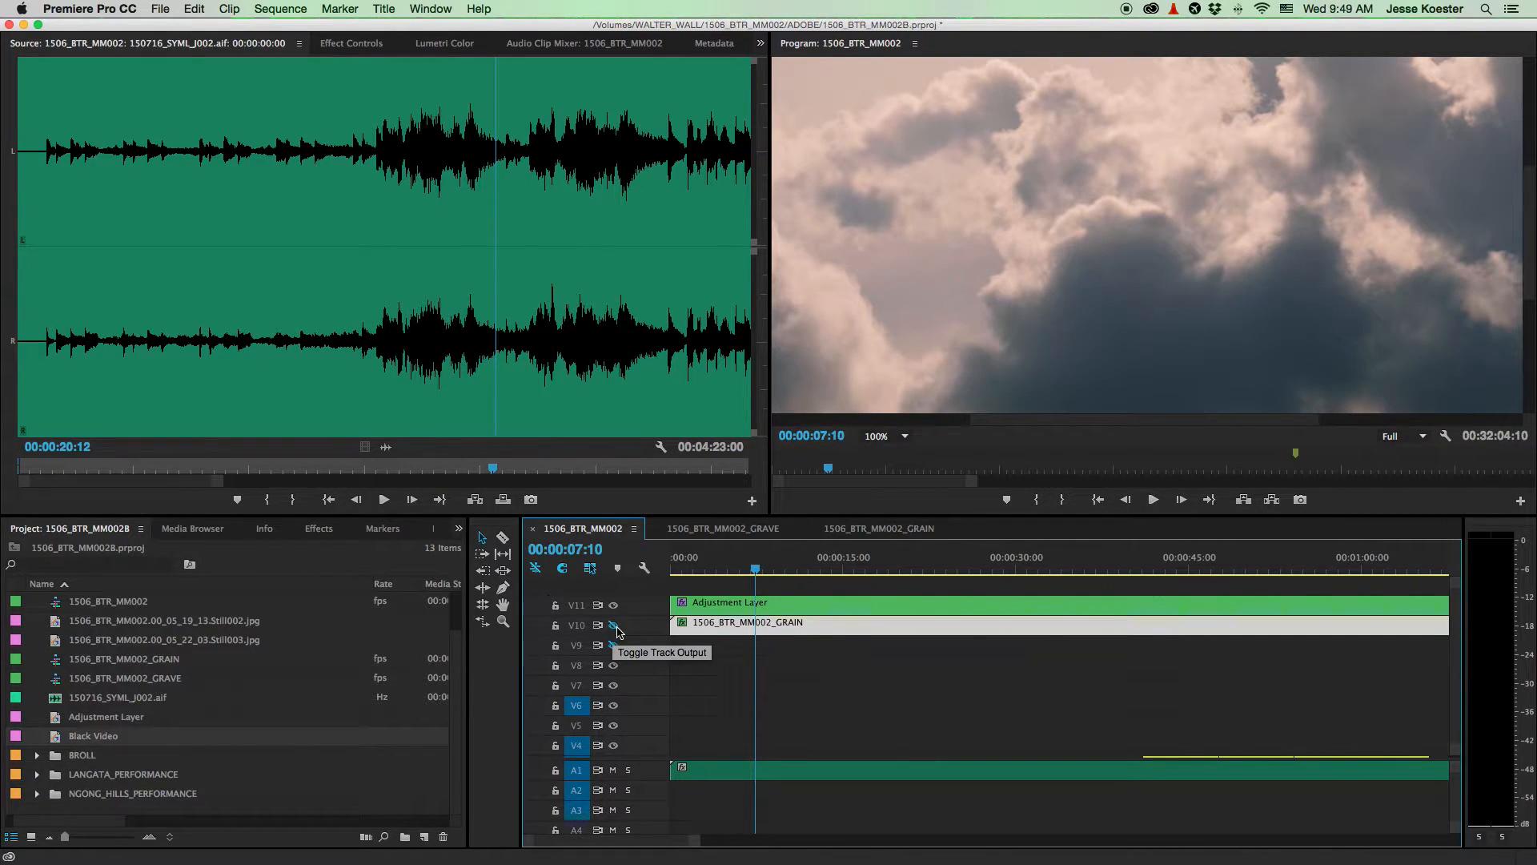
- Return the Program monitor to Fit and show the GRAIN nest's Effect Controls
left_click(905, 436)
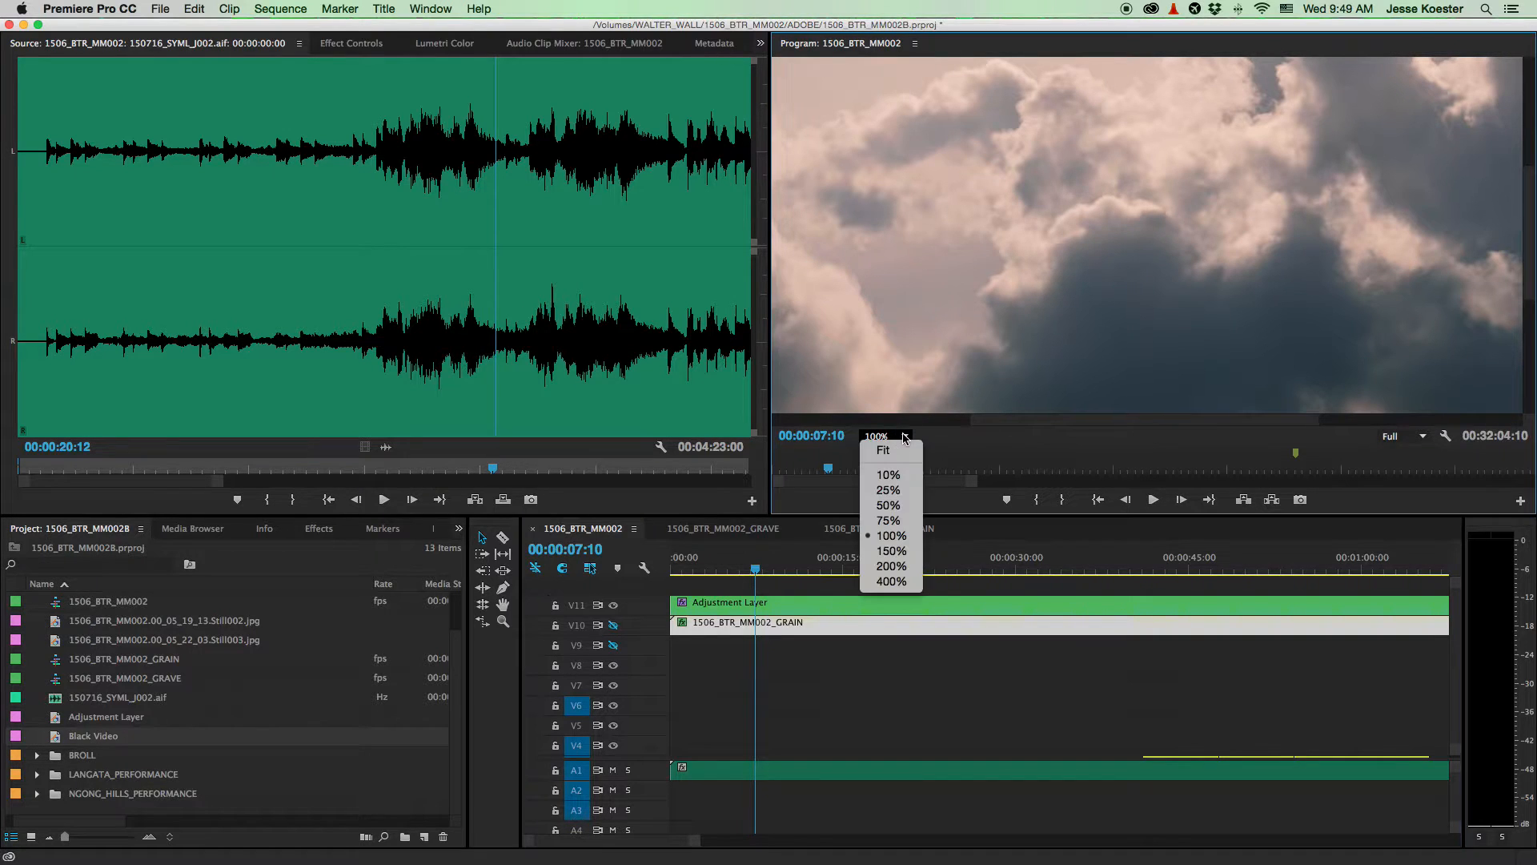
left_click(894, 453)
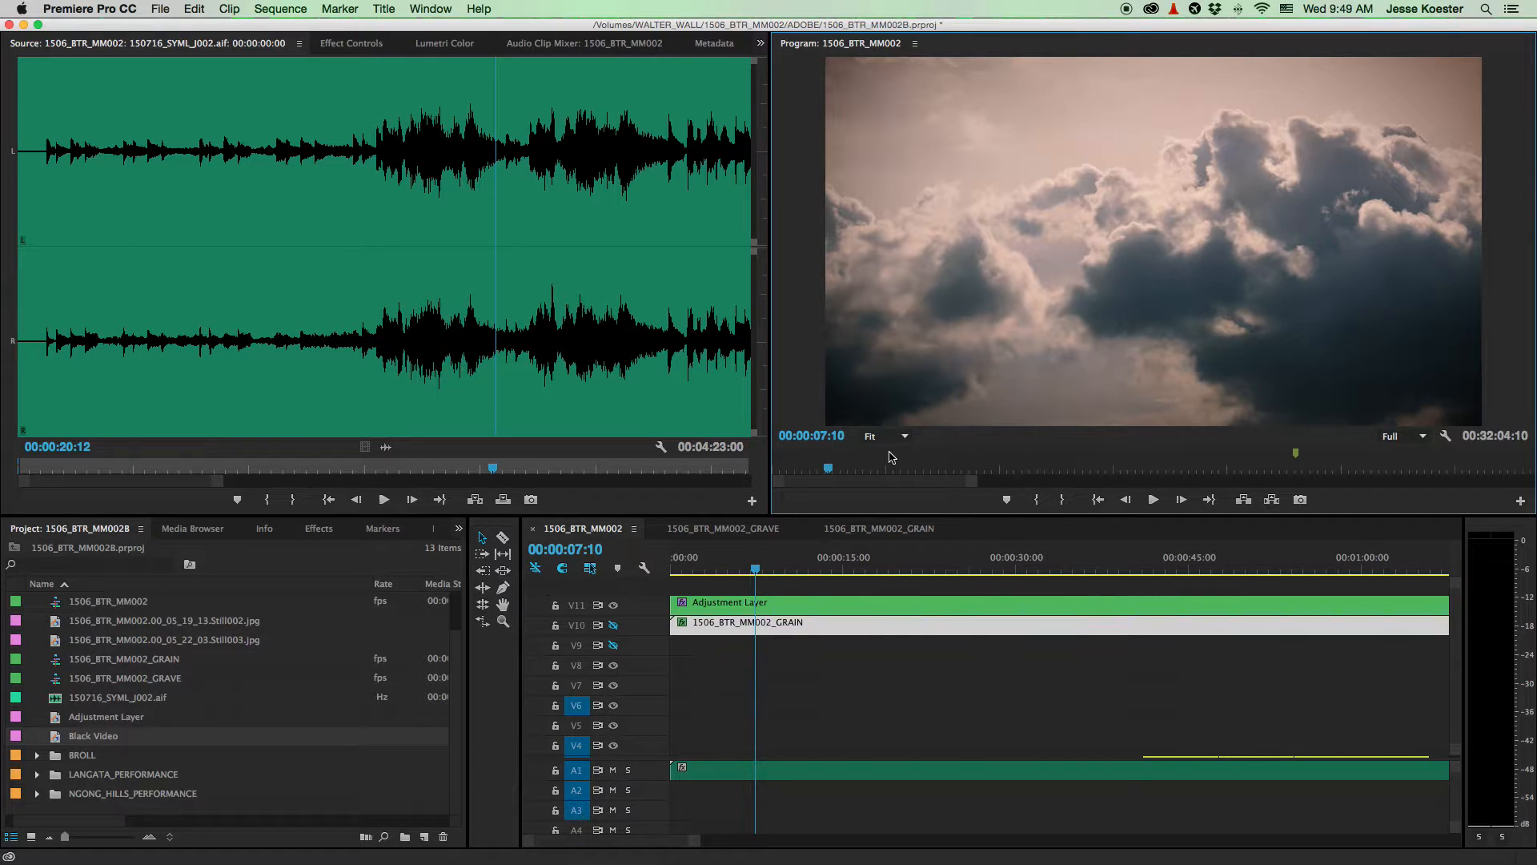
left_click(817, 652)
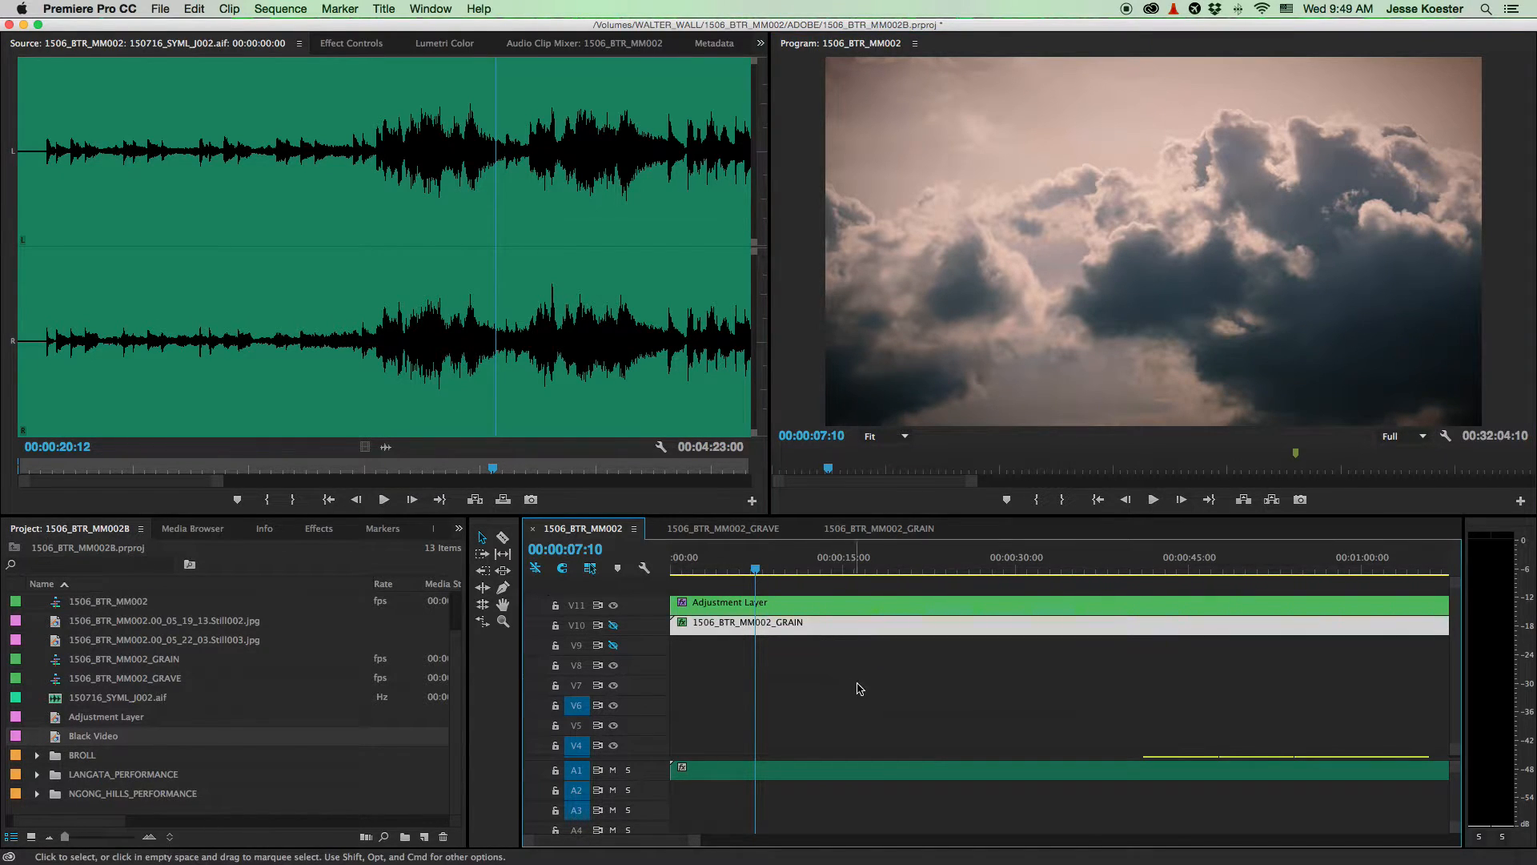
left_click(347, 45)
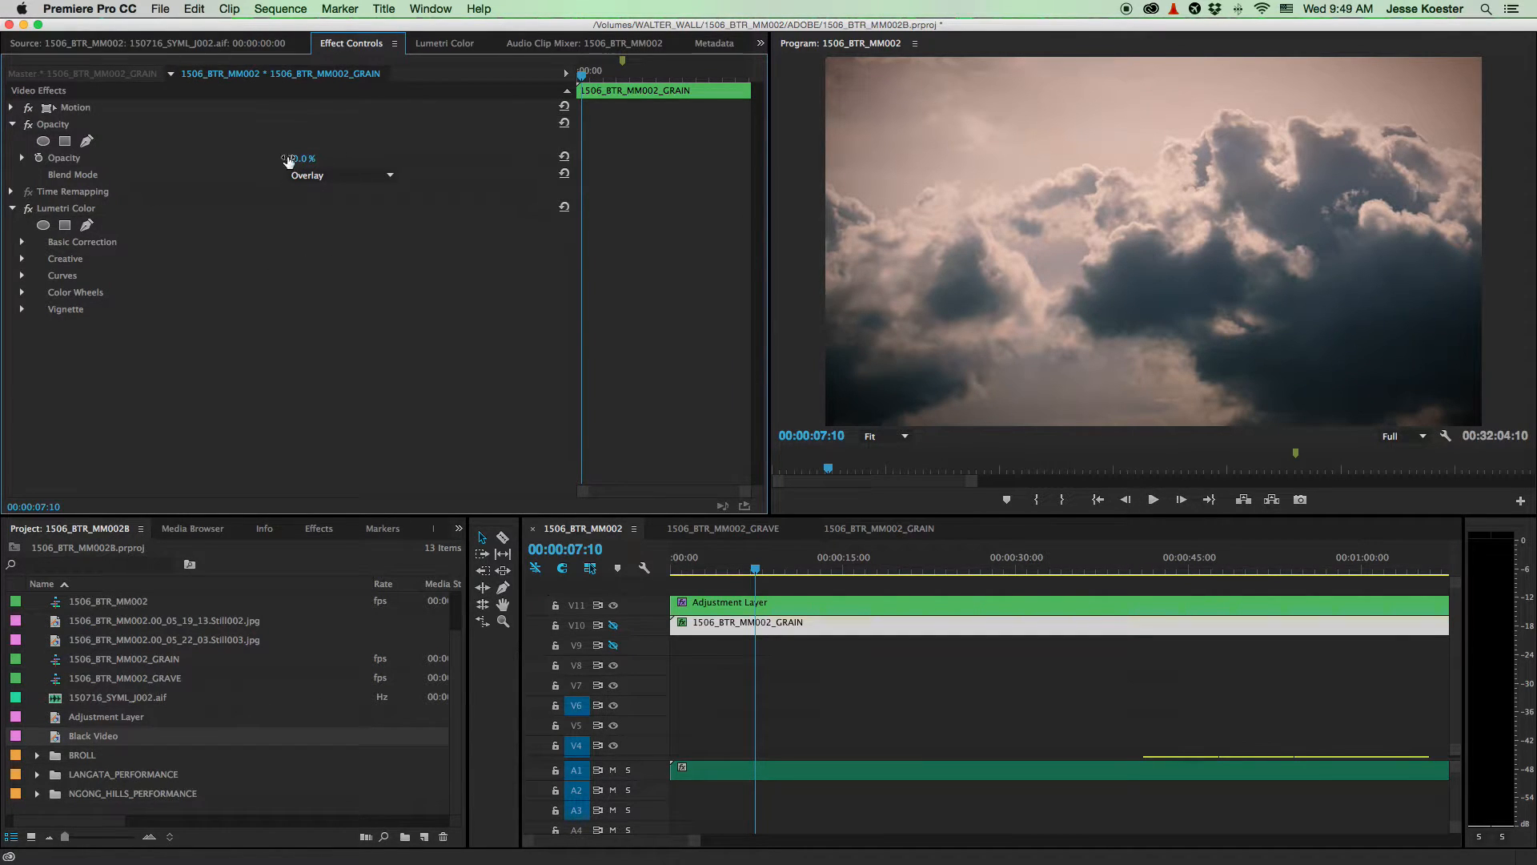
left_click(332, 176)
left_click(338, 189)
left_click(341, 175)
left_click(344, 400)
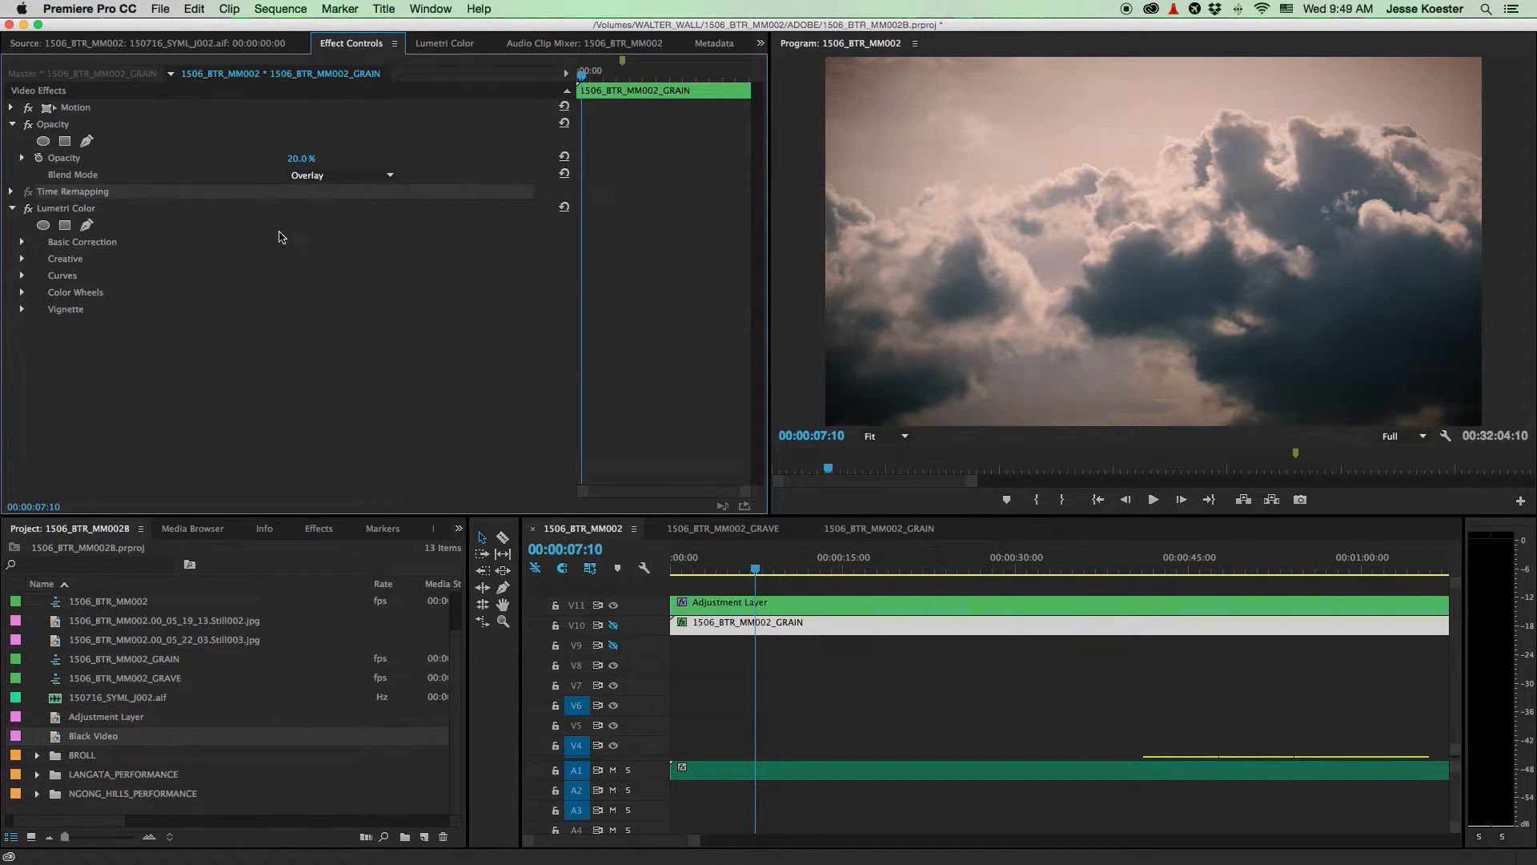
scroll(807, 672, "down", 3)
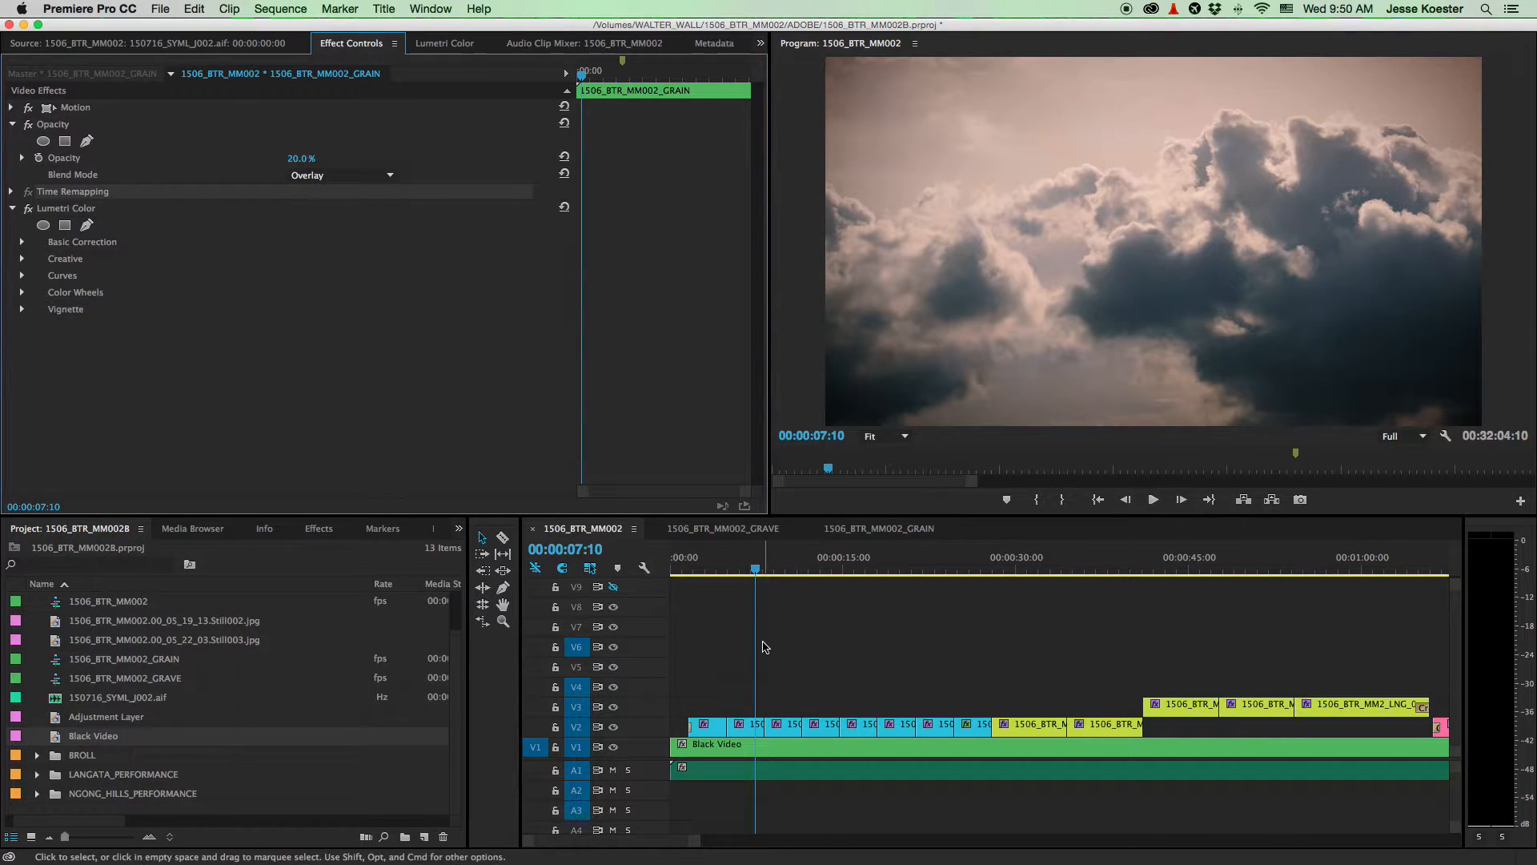
- Zoom in near the sequence start and turn GRAIN track V10's output back on
left_click(746, 731)
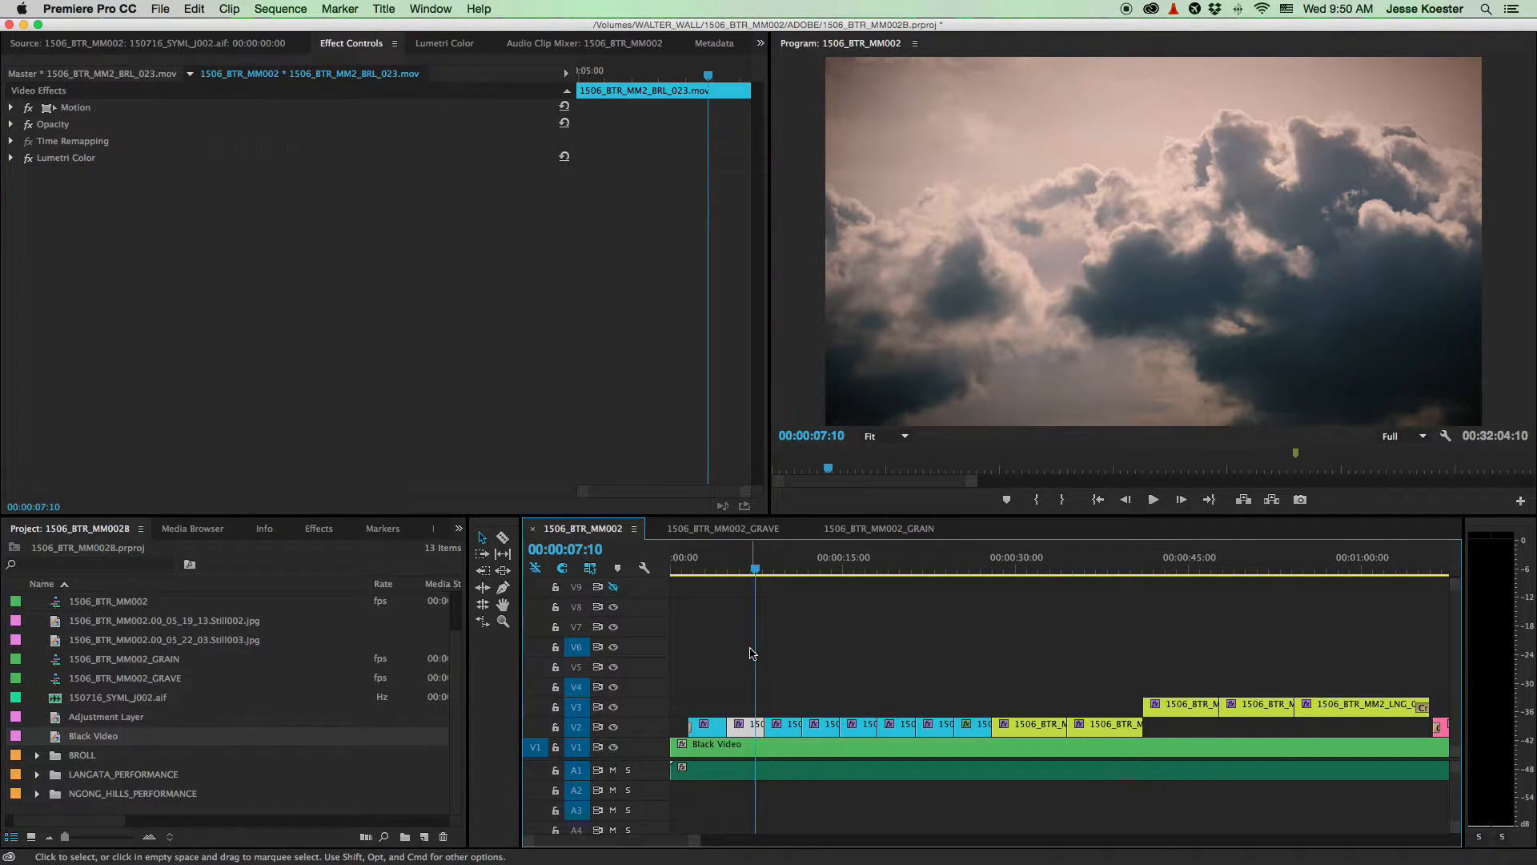
key("=")
key("=")
key("=")
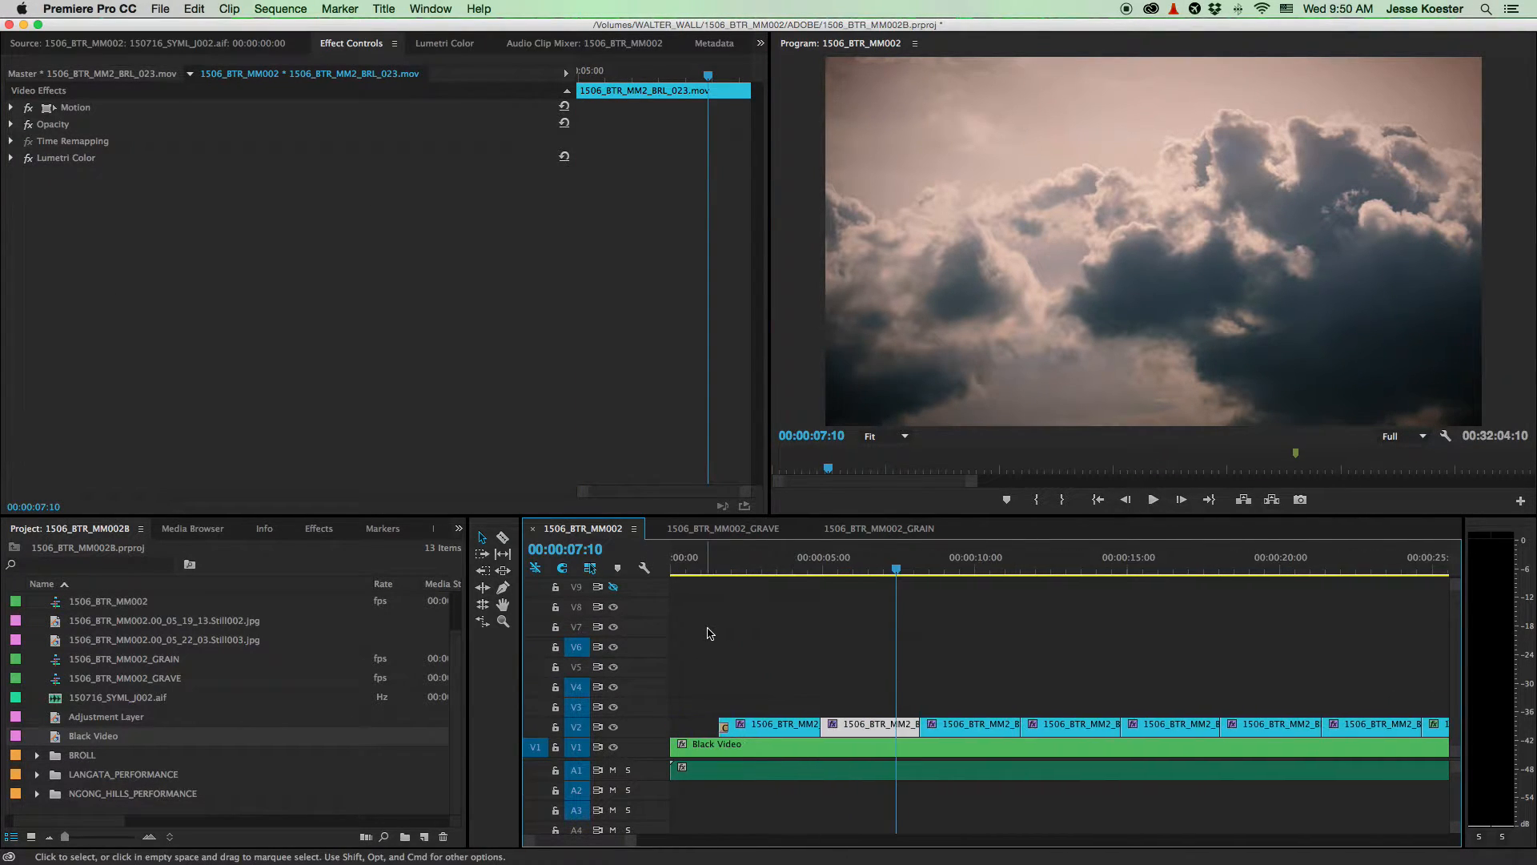
left_click(696, 560)
scroll(727, 659, "up", 3)
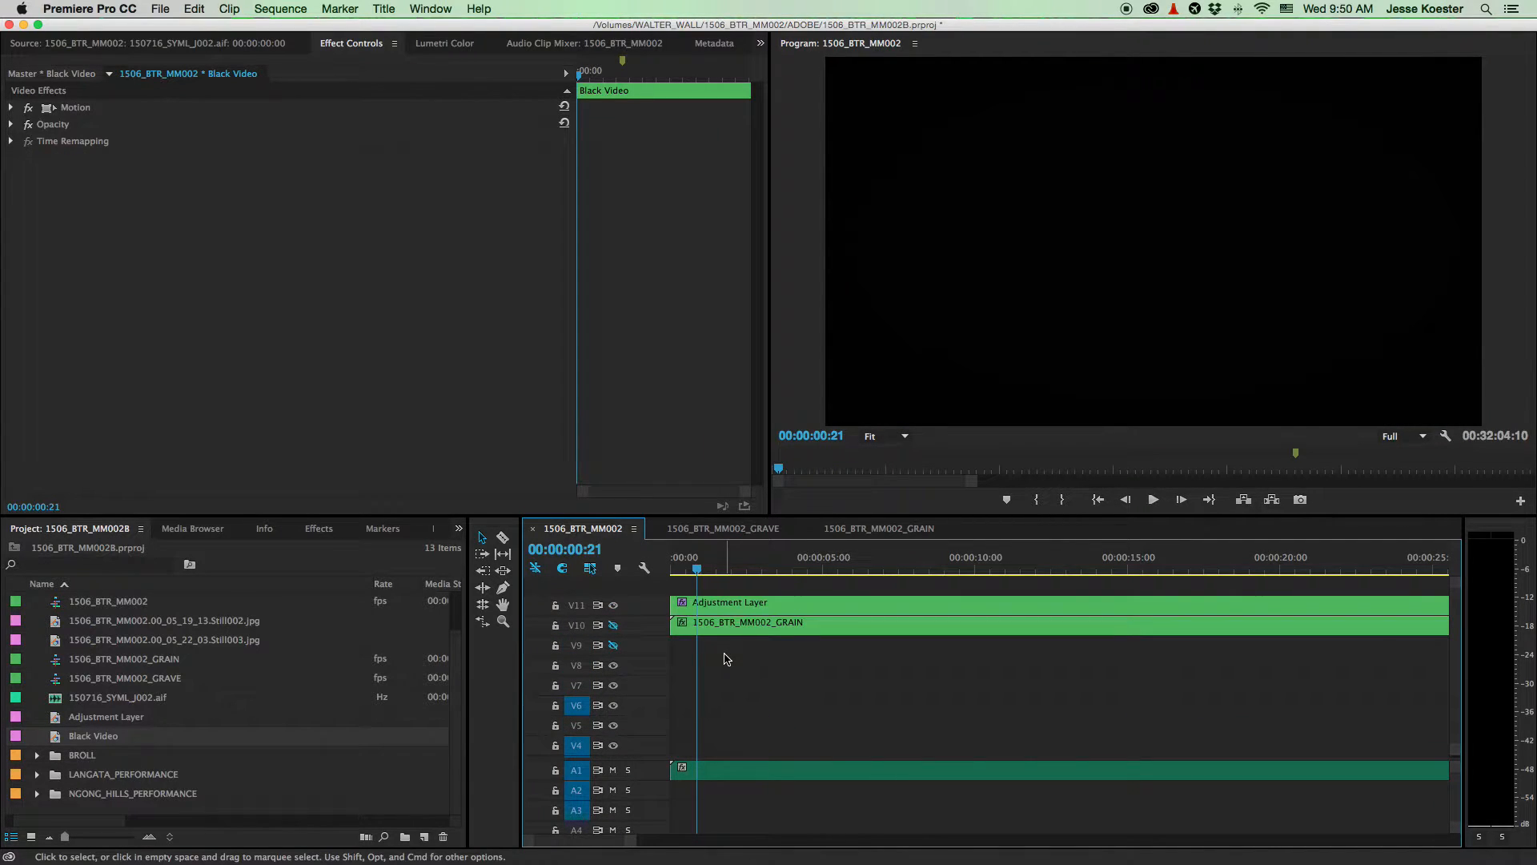
scroll(706, 641, "down", 3)
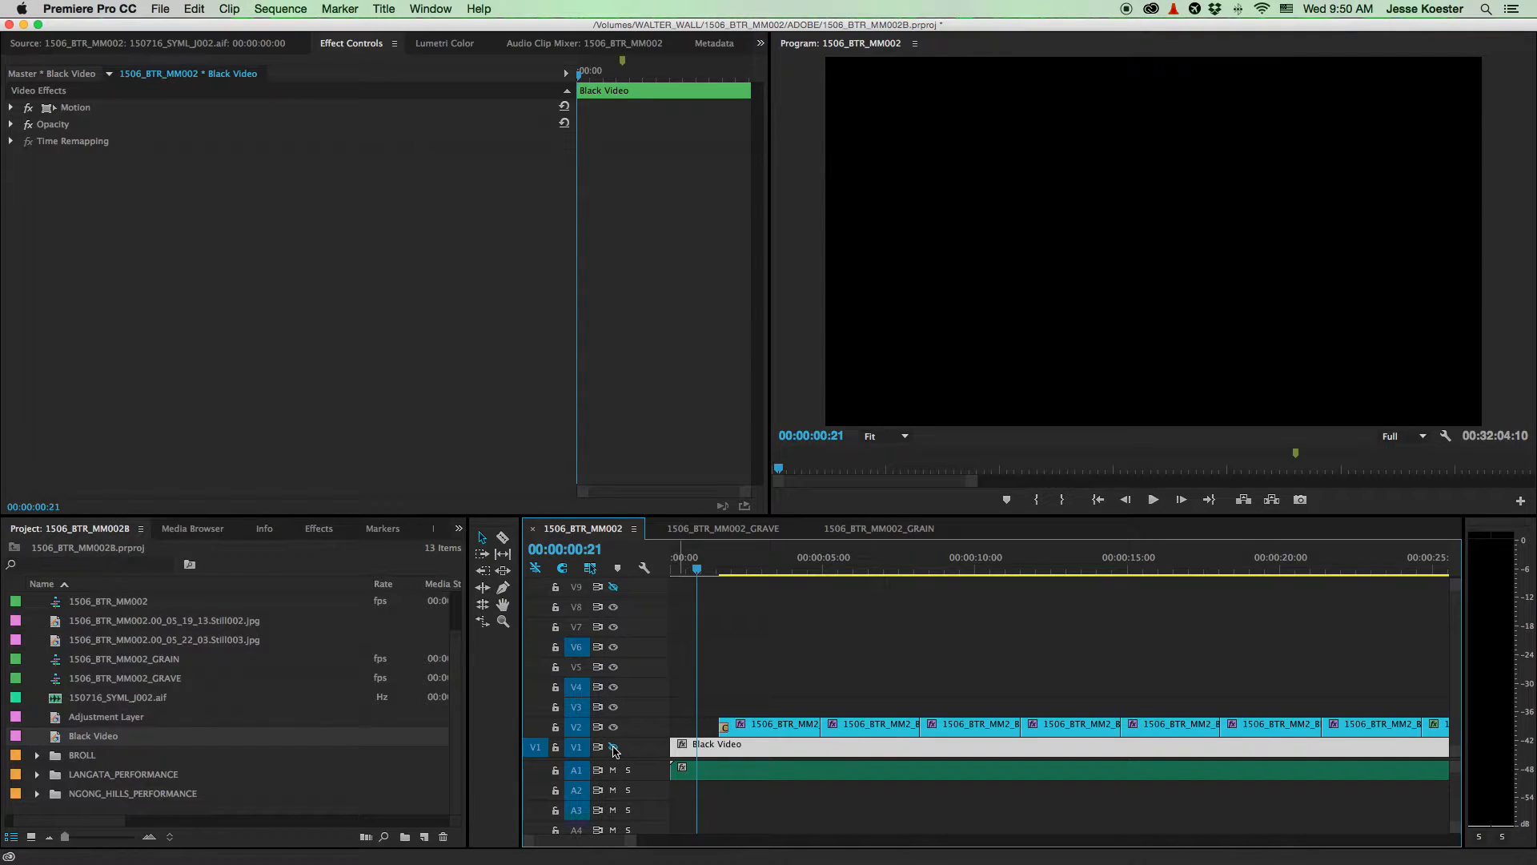
scroll(625, 632, "up", 3)
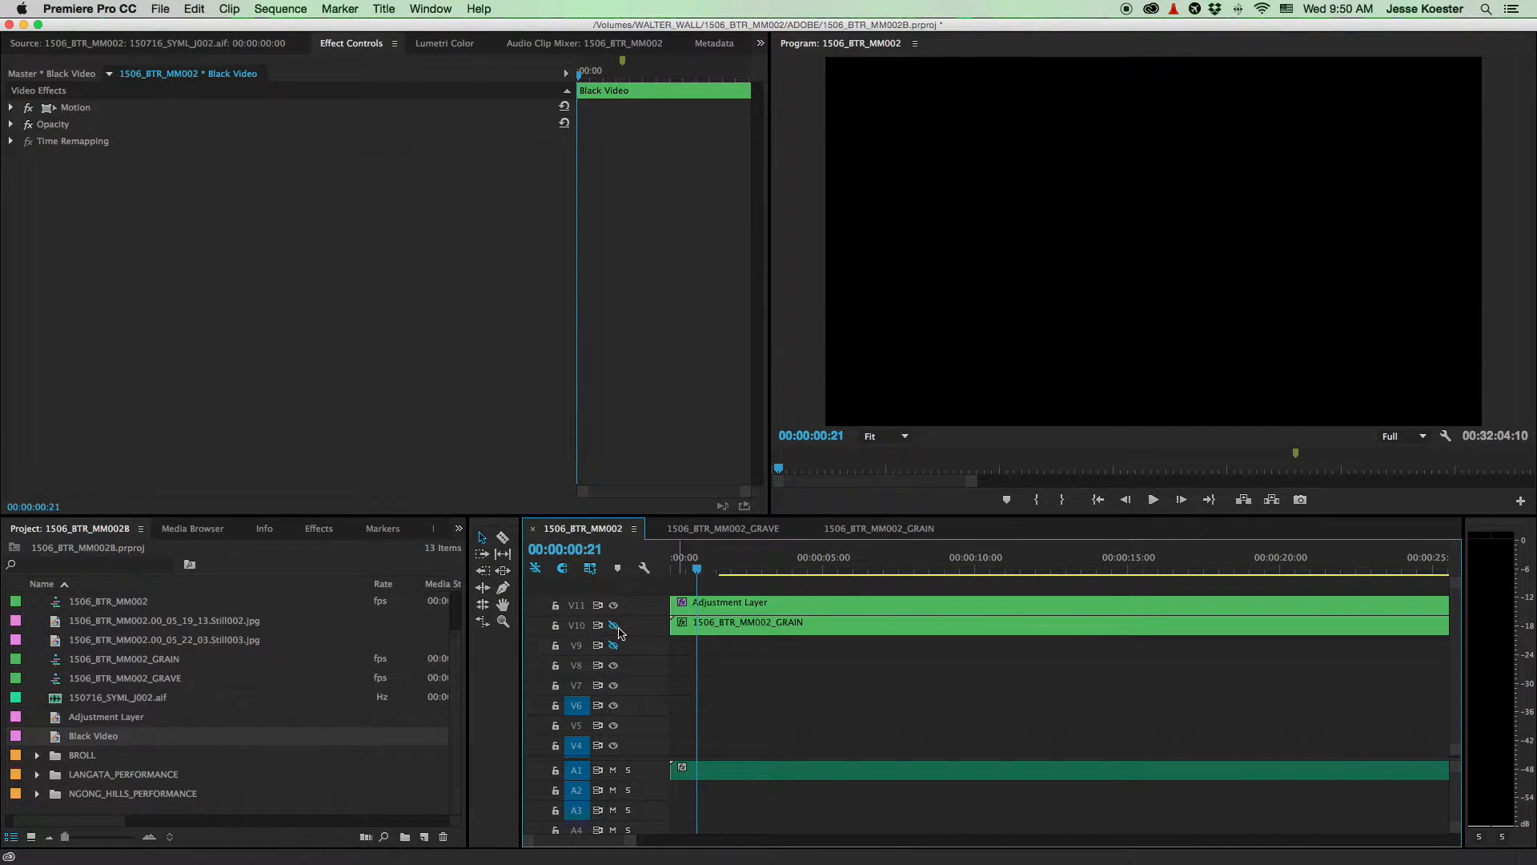
left_click(614, 625)
scroll(632, 616, "down", 3)
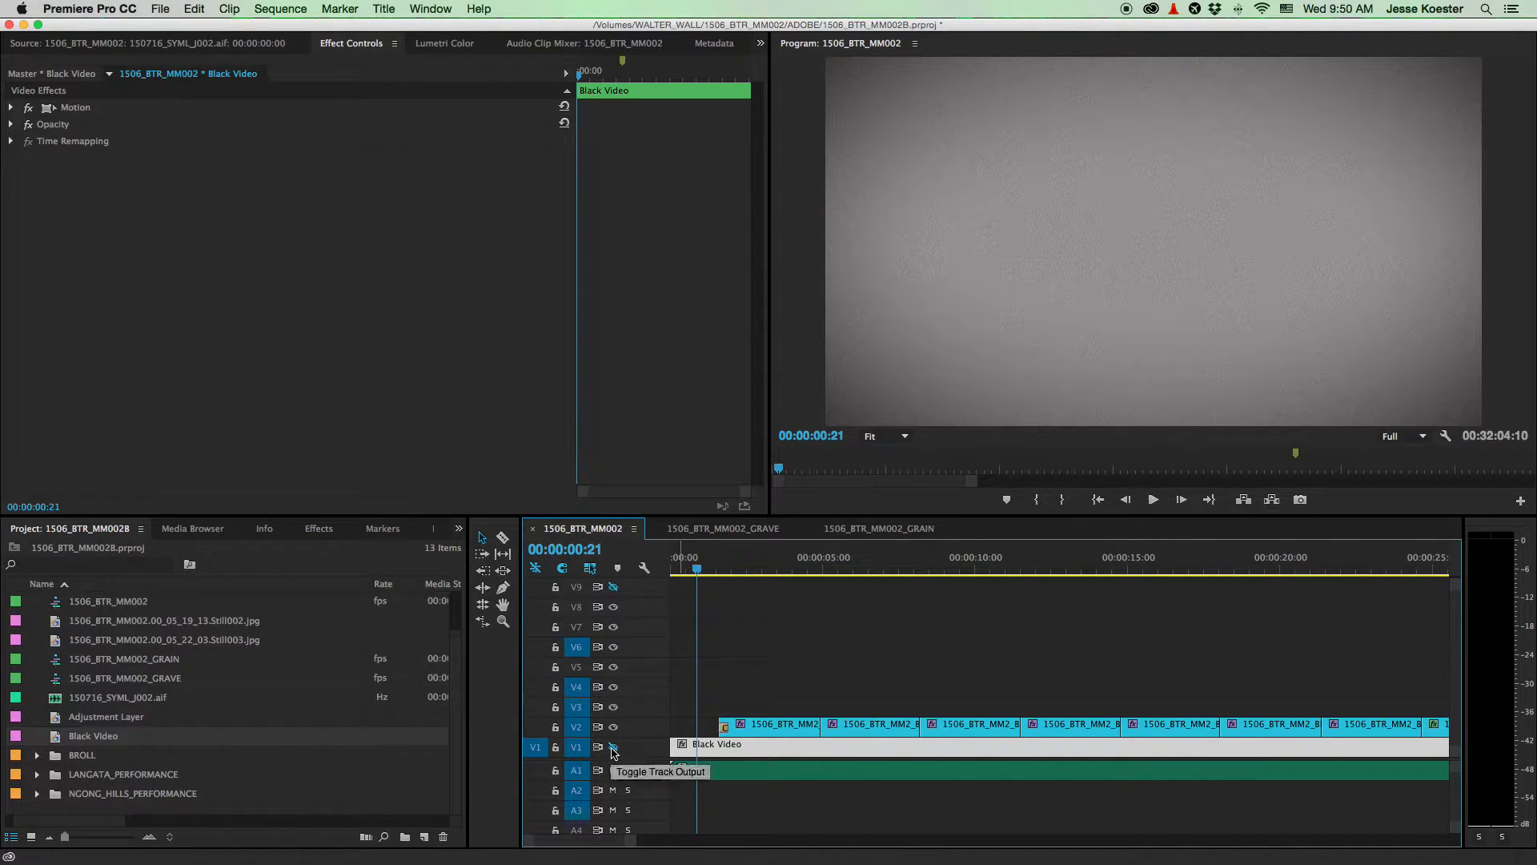
- Toggle V1's output, trim Black Video's start later, then extend it back to 00:00
left_click(614, 748)
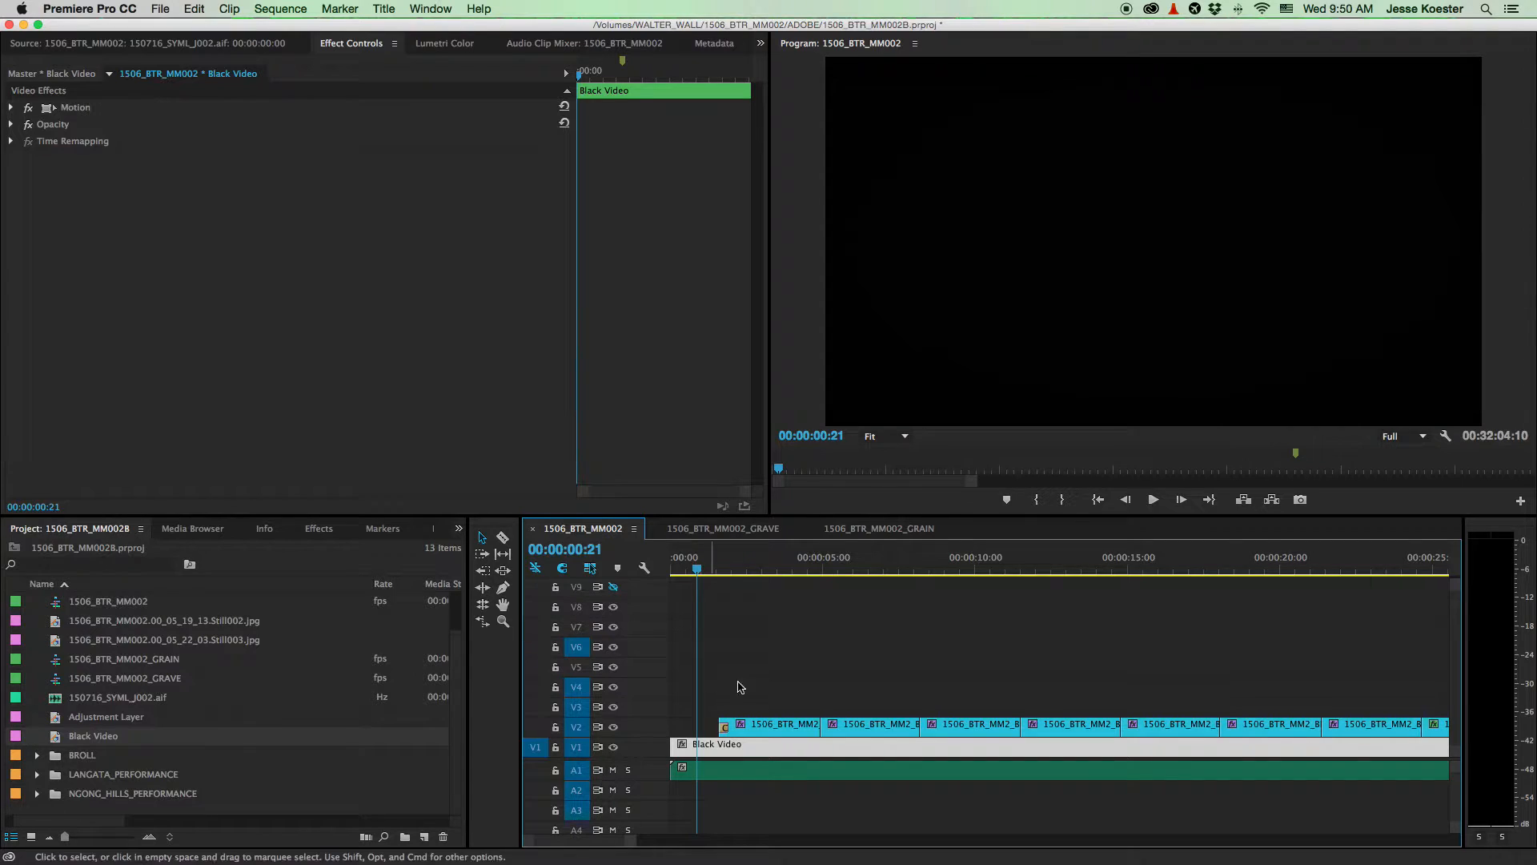
left_click(614, 748)
left_click_drag(679, 751, 745, 749)
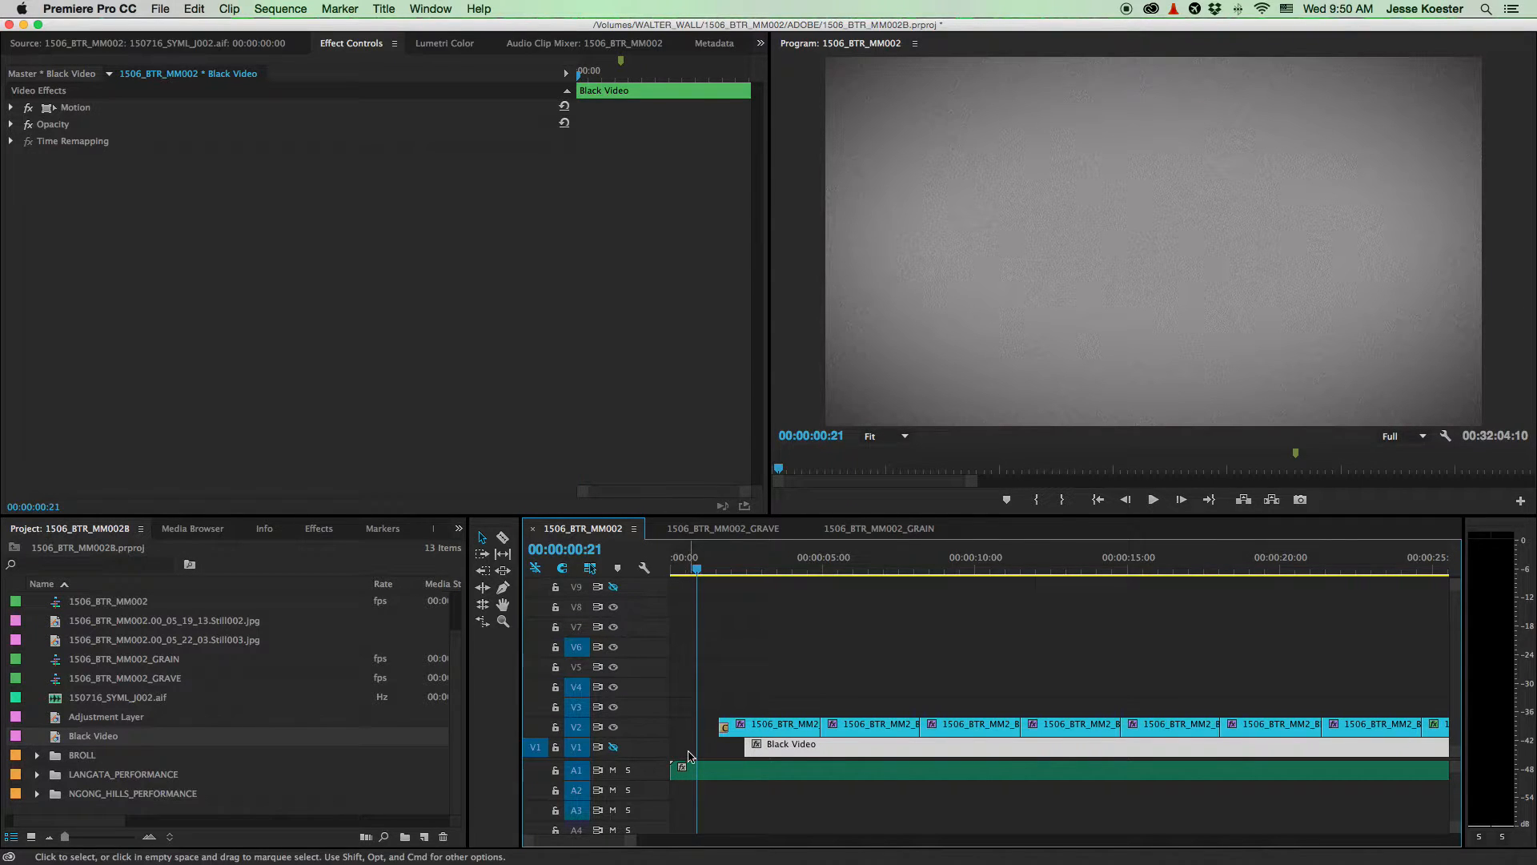
scroll(641, 725, "up", 3)
scroll(640, 731, "down", 3)
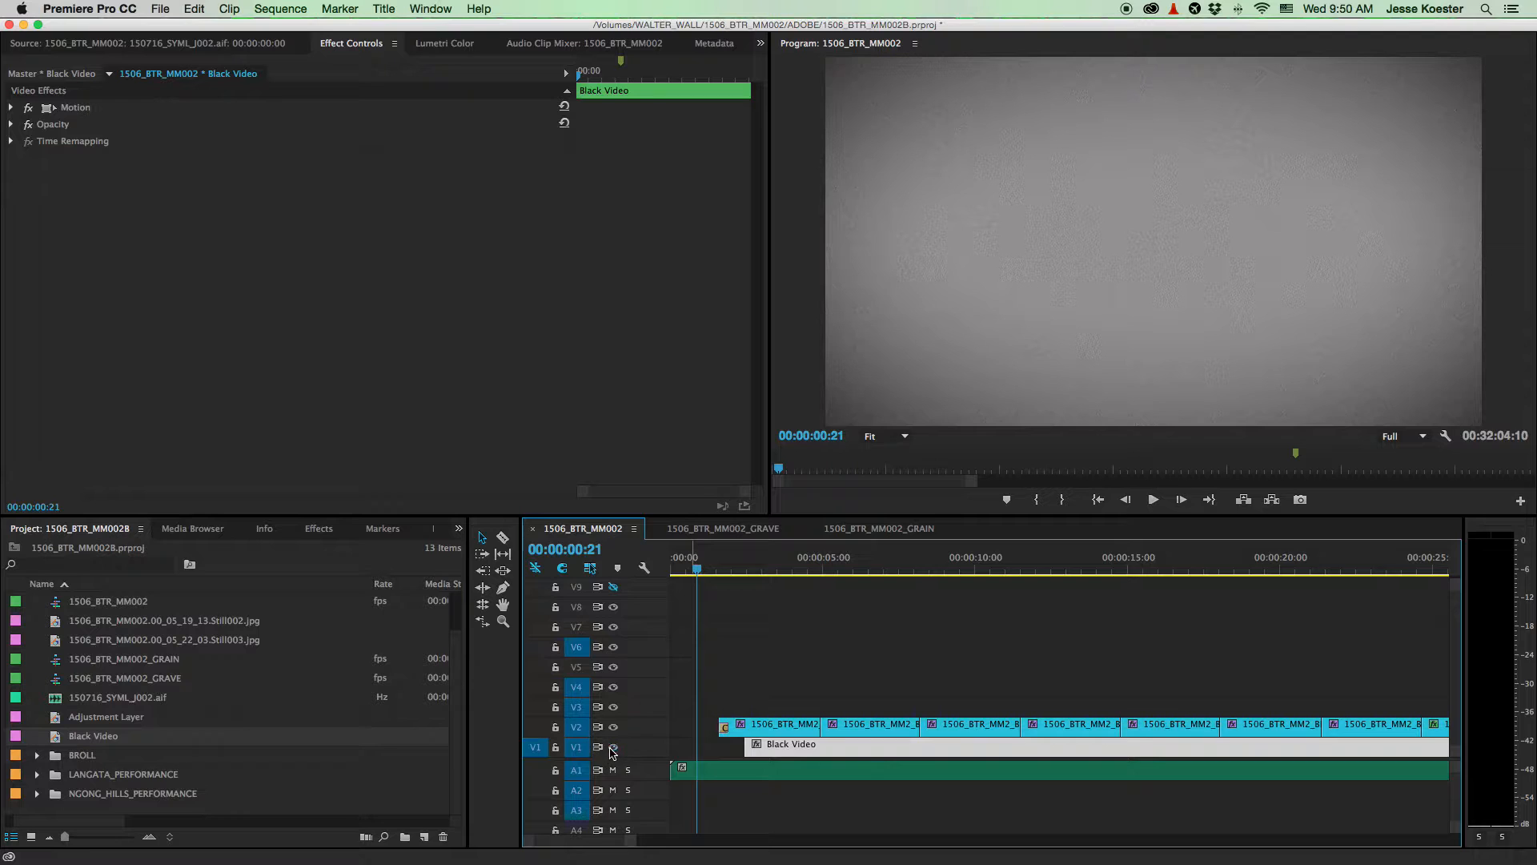
left_click_drag(744, 751, 619, 750)
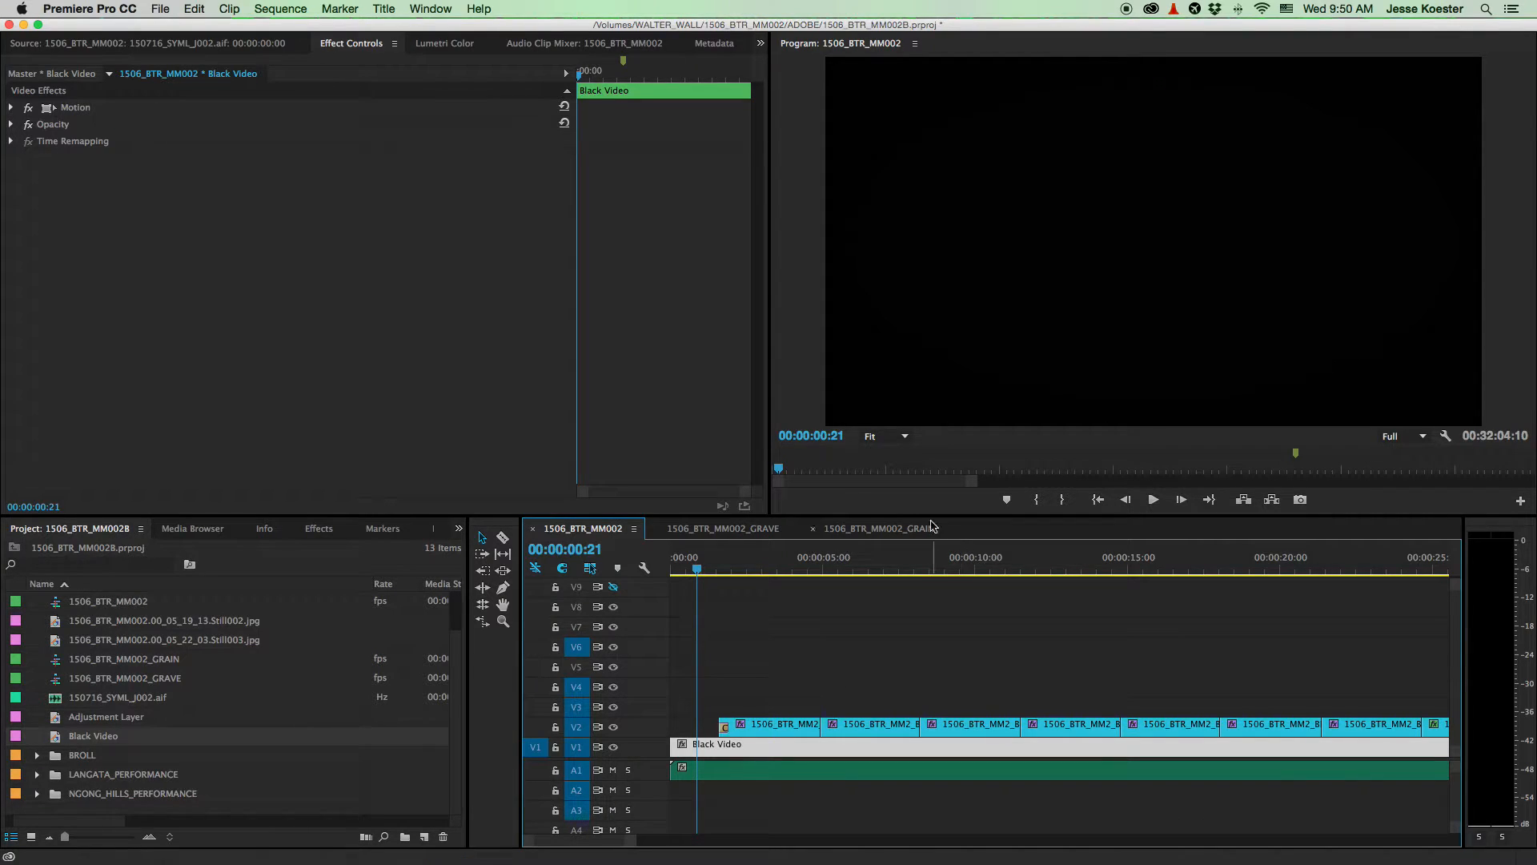
left_click(899, 437)
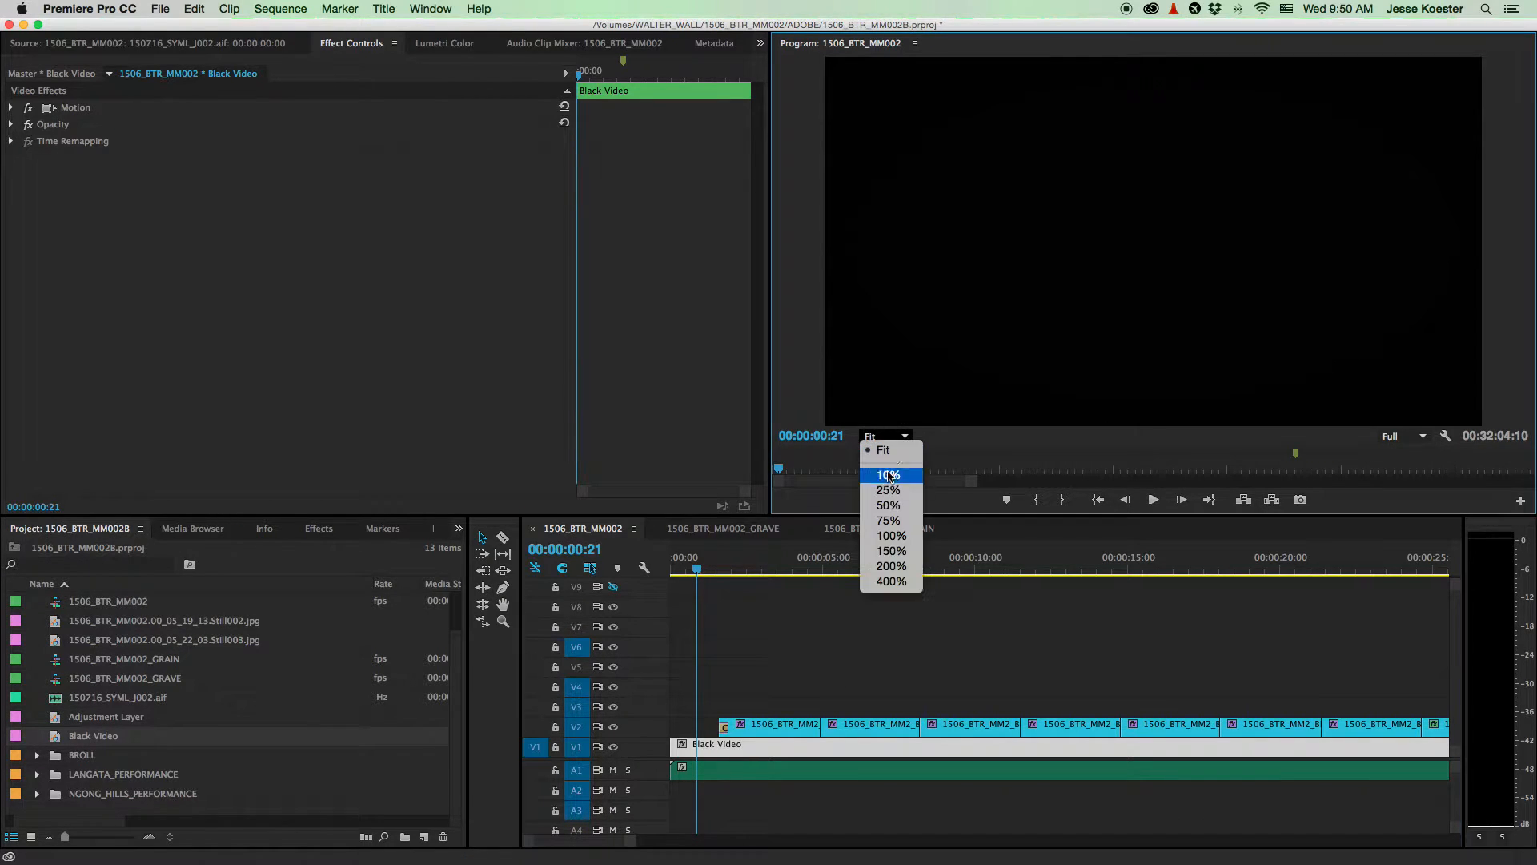
left_click(891, 534)
key("space")
key("space")
key("Home")
key("space")
key("space")
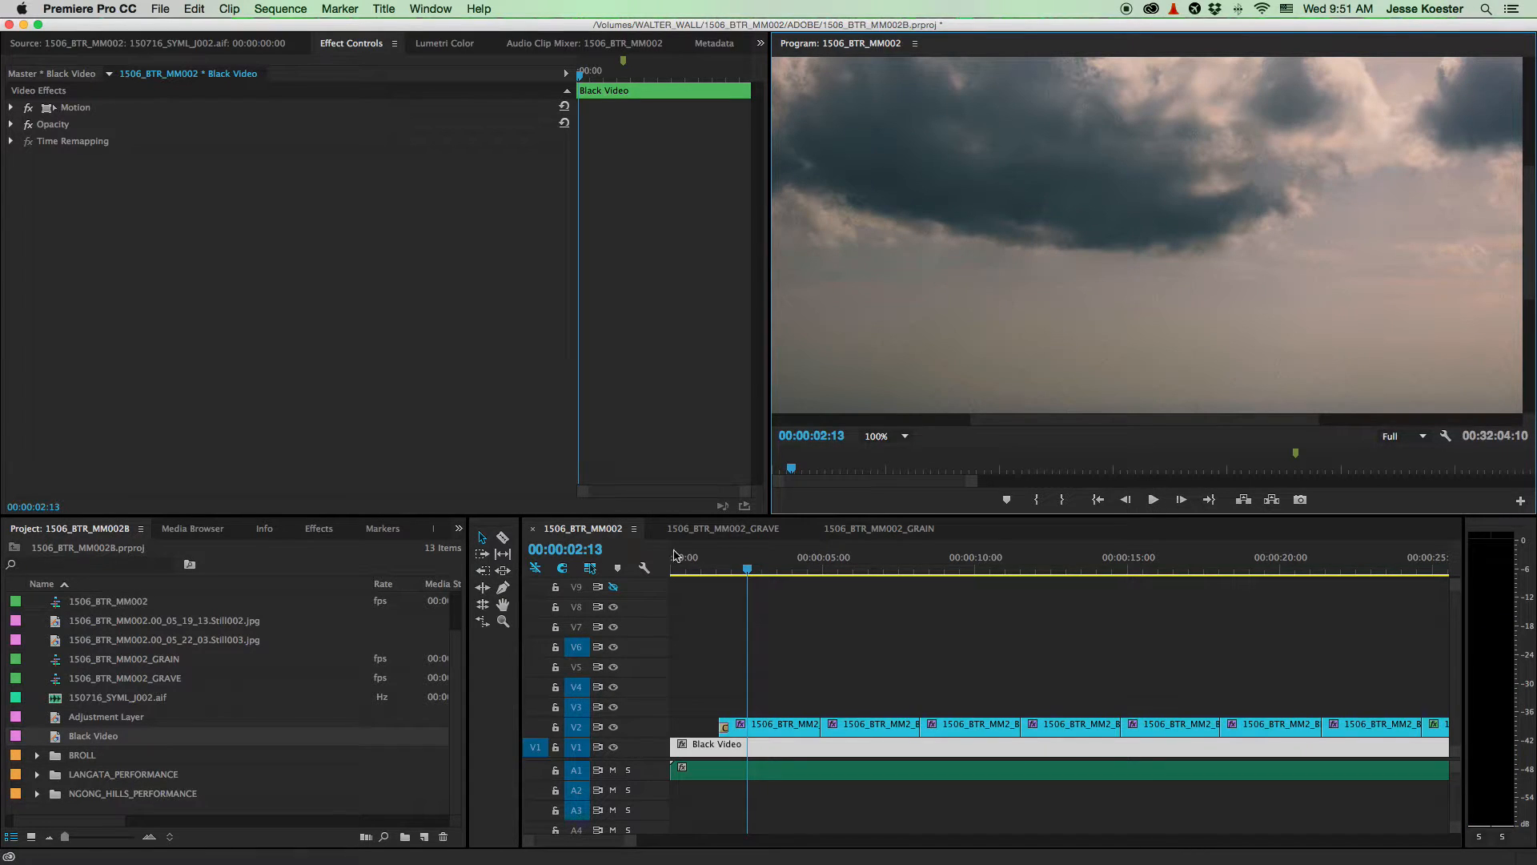
left_click(742, 559)
key("space")
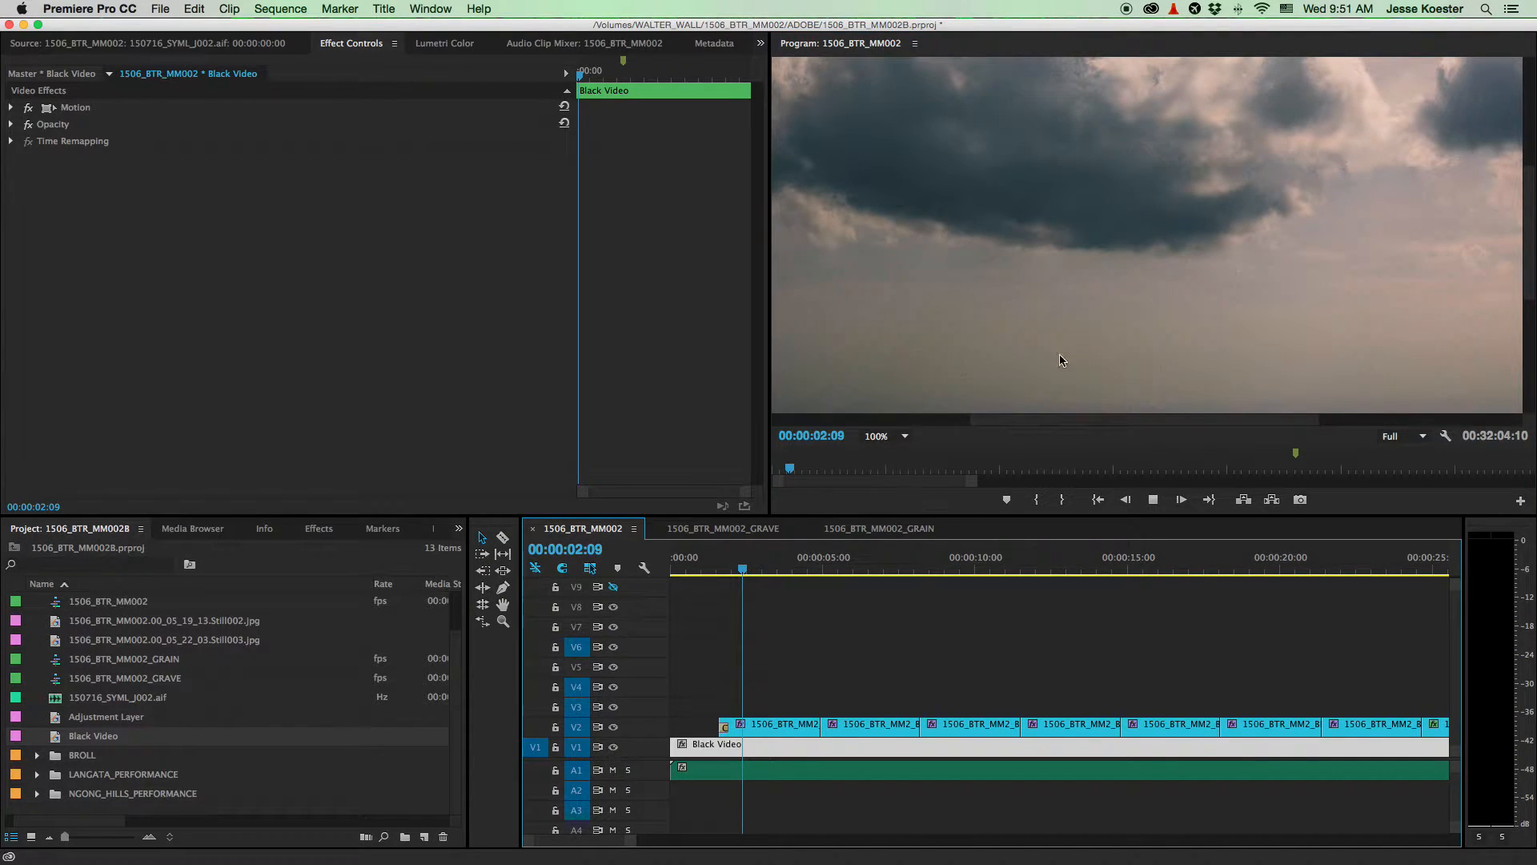
key("space")
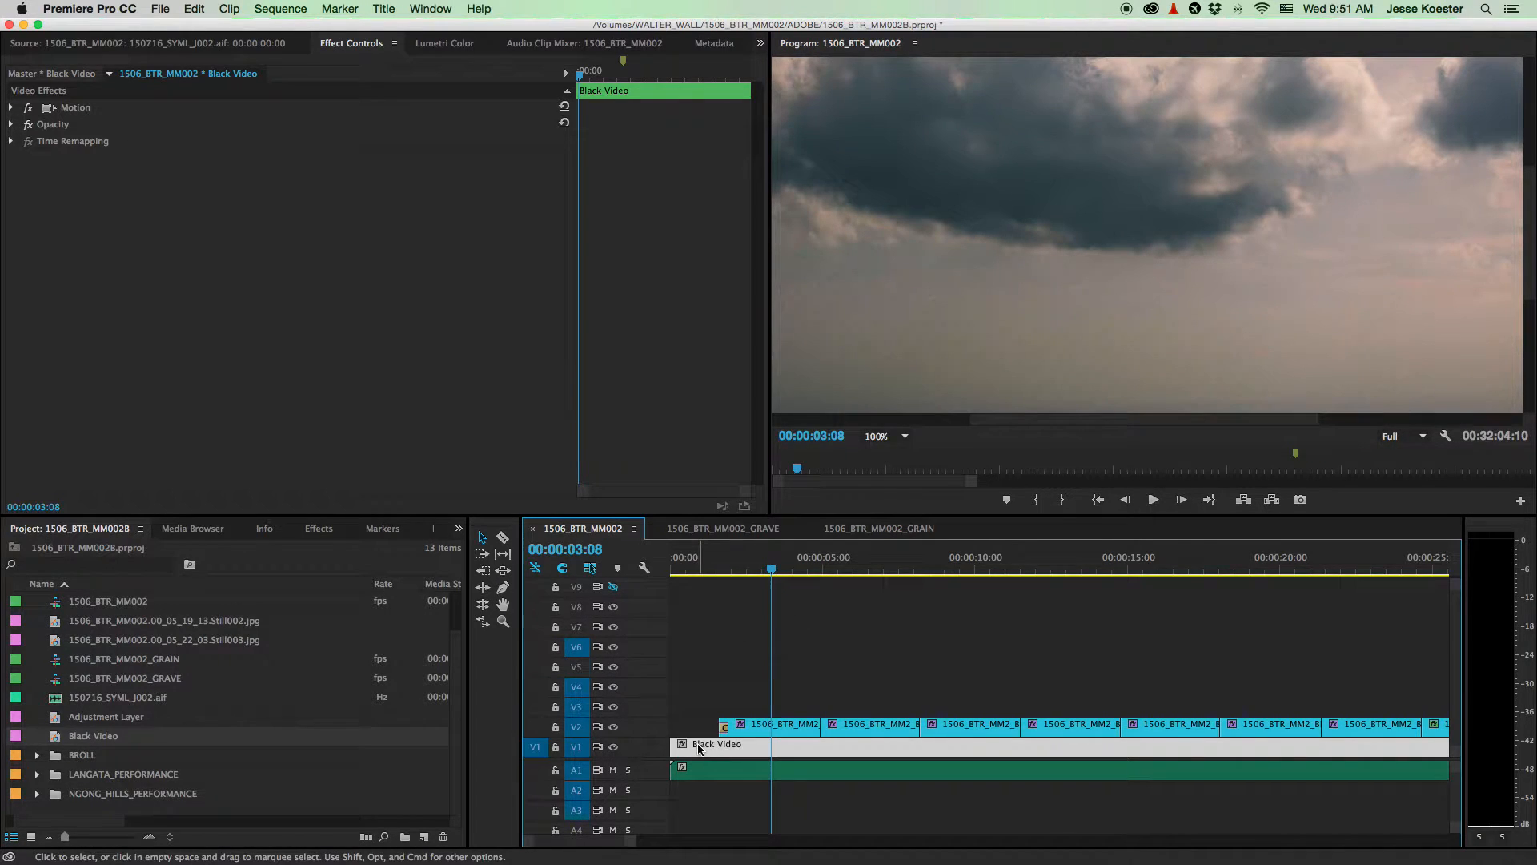
scroll(699, 745, "up", 3)
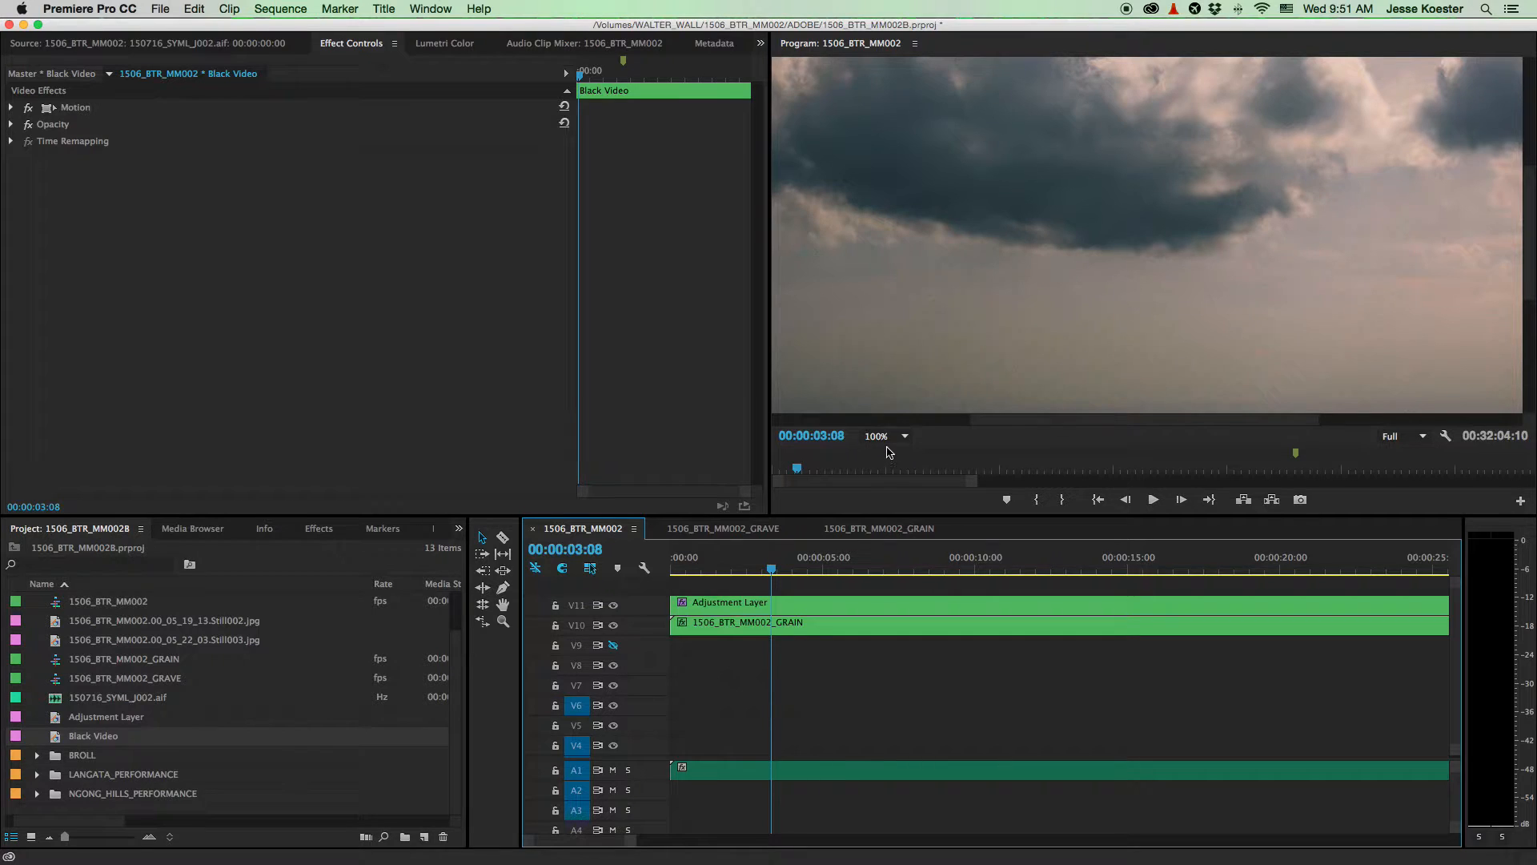
left_click(889, 437)
left_click(881, 450)
scroll(922, 691, "down", 3)
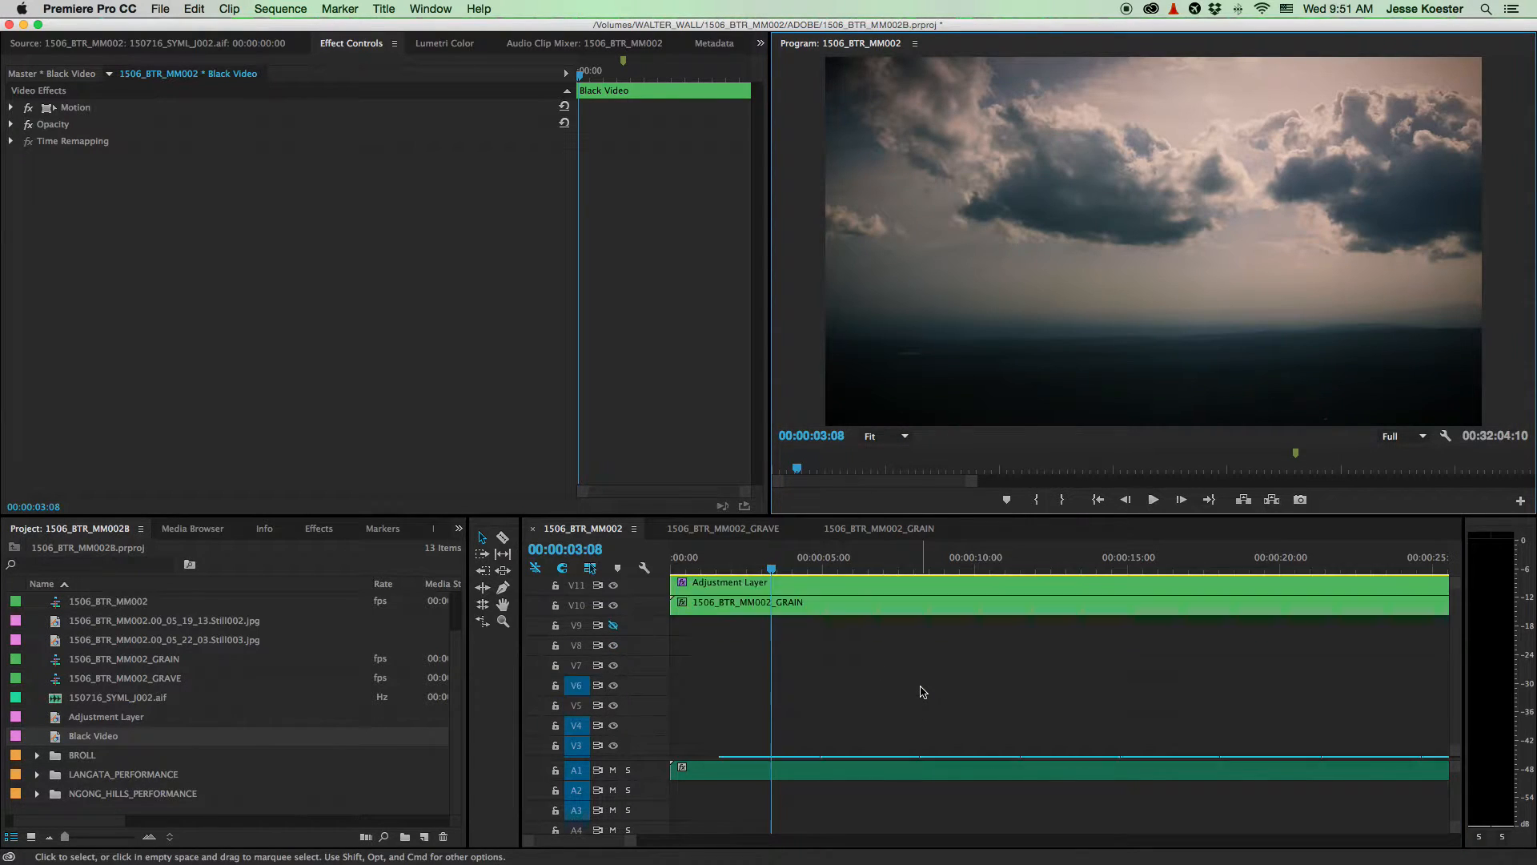
scroll(921, 692, "down", 5)
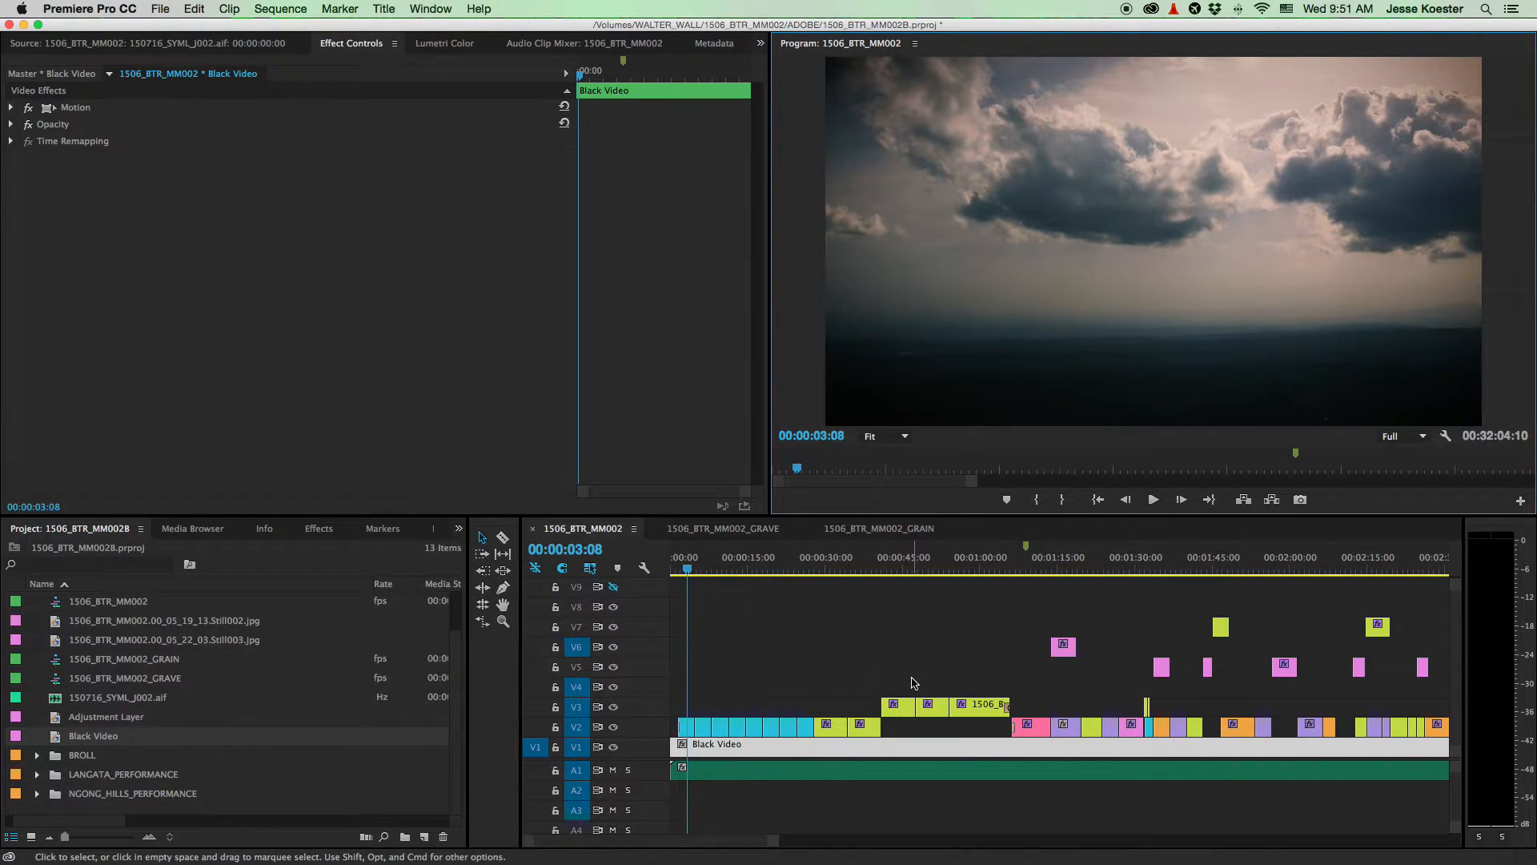
scroll(773, 660, "up", 3)
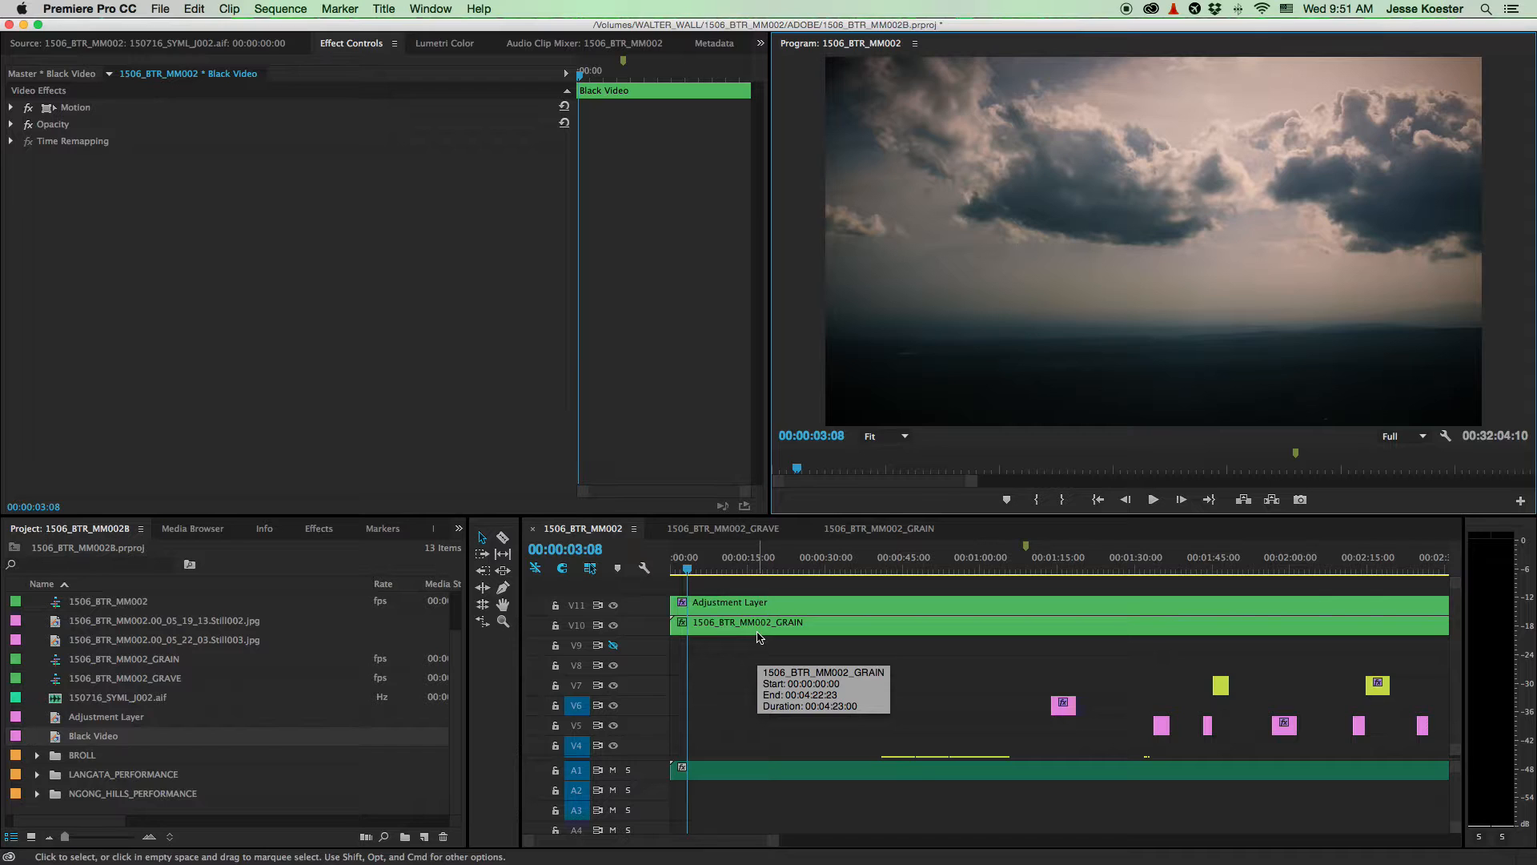
- Select the V11 Adjustment Layer and show its full Lumetri Color grade (Contrast 31.0, Saturation 125.2)
left_click(715, 605)
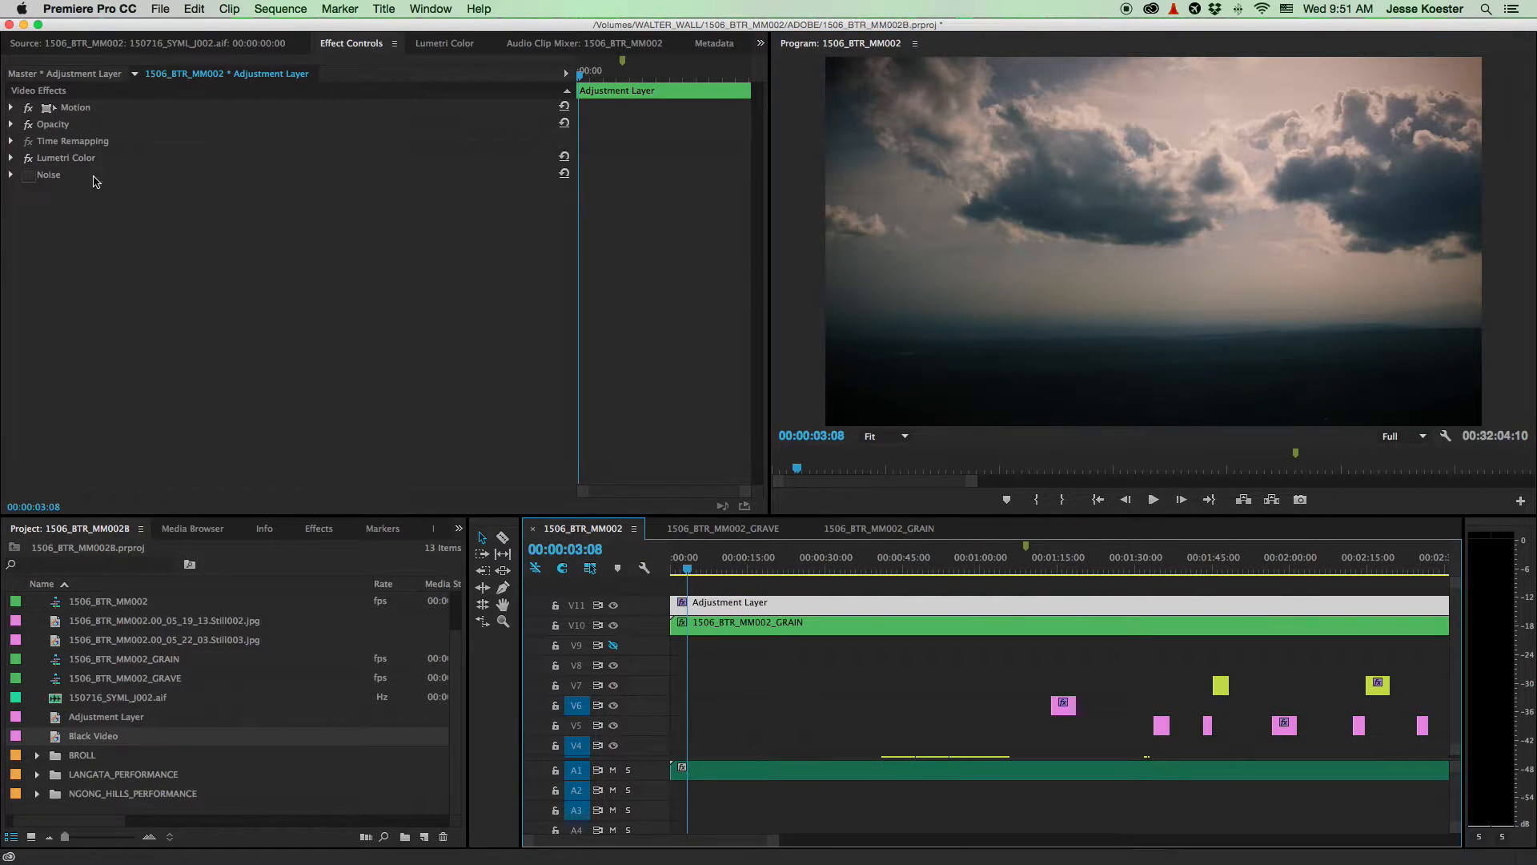
left_click(57, 159)
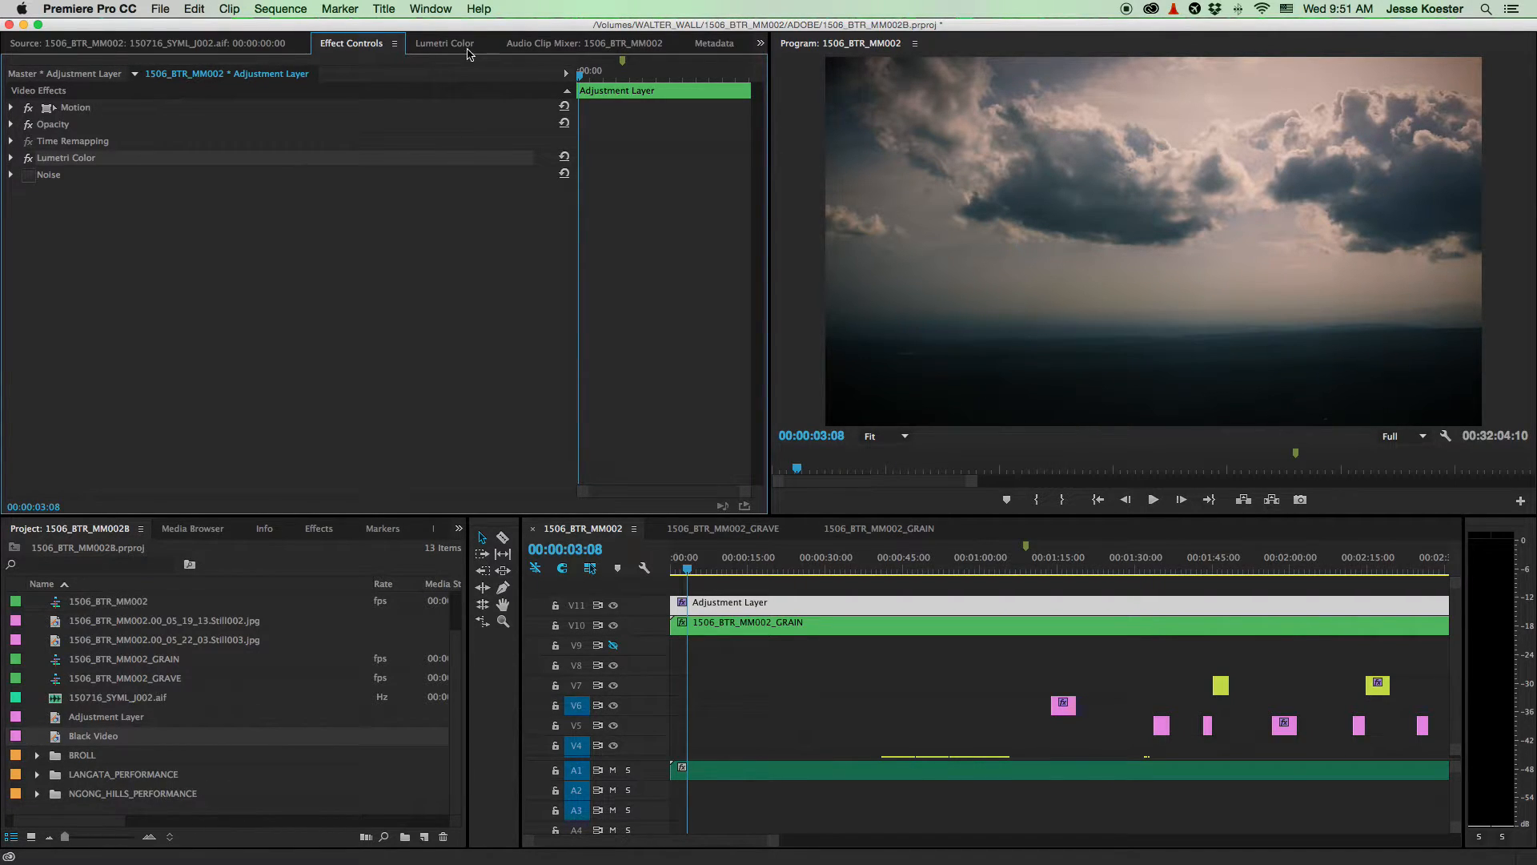
left_click(466, 49)
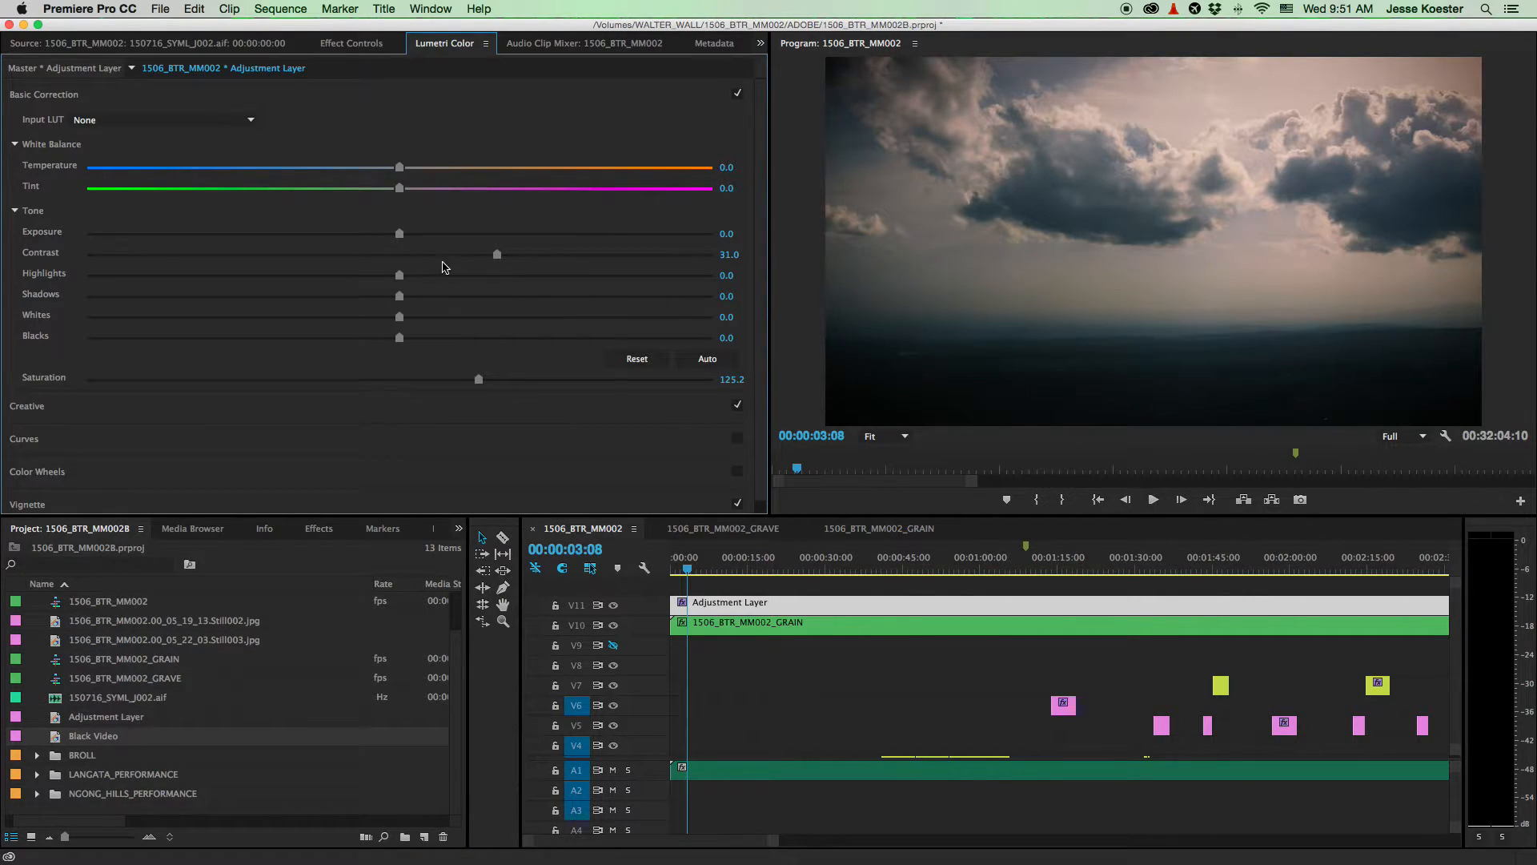
- Set the Creative Look to None, then restore Kodak 5205 Fuji 3510
scroll(481, 266, "down", 1)
left_click(256, 395)
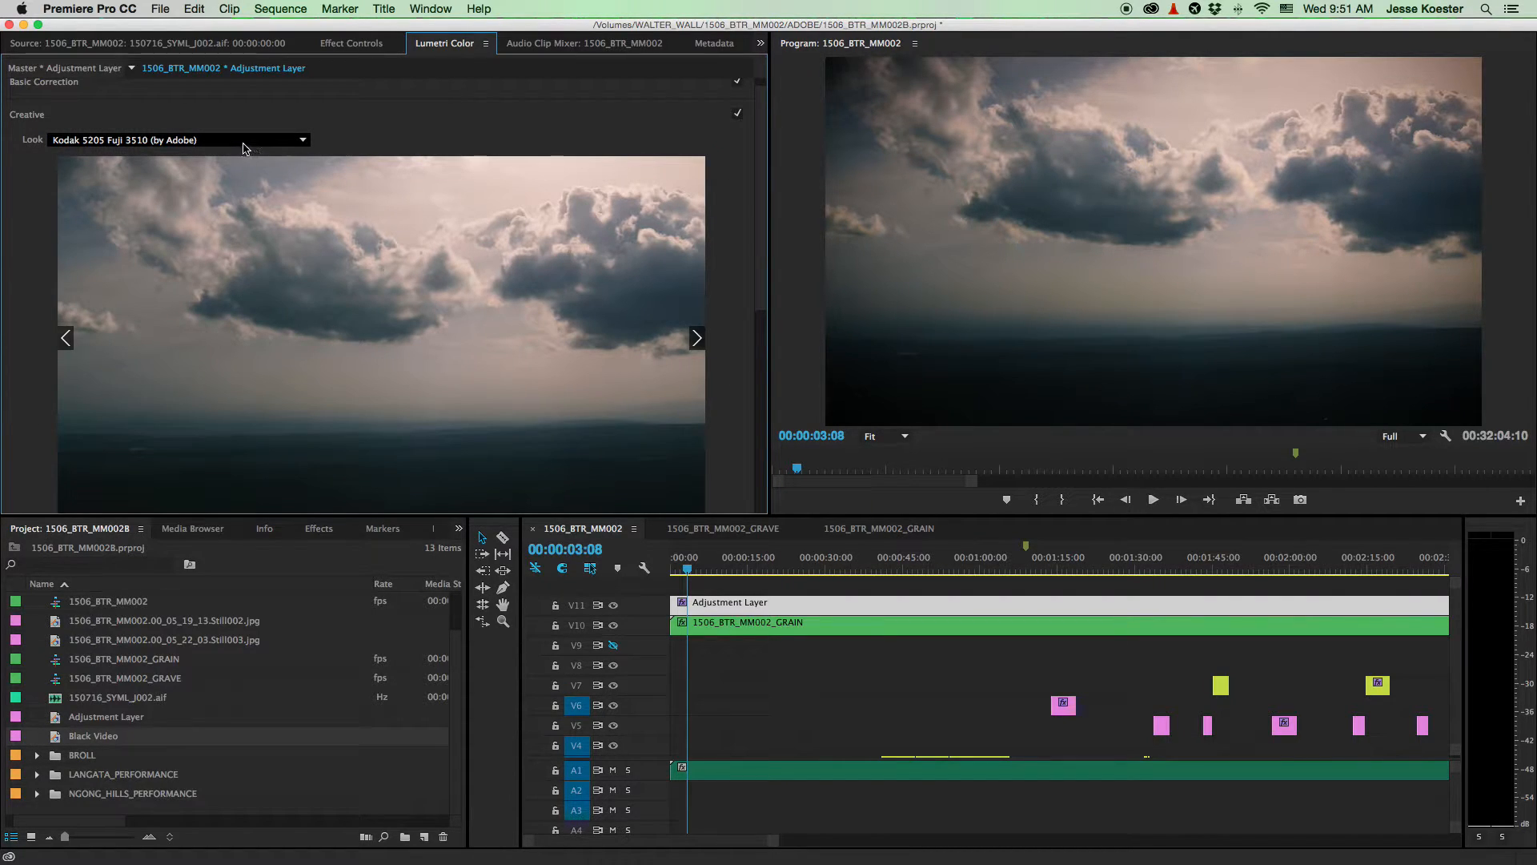
left_click(107, 140)
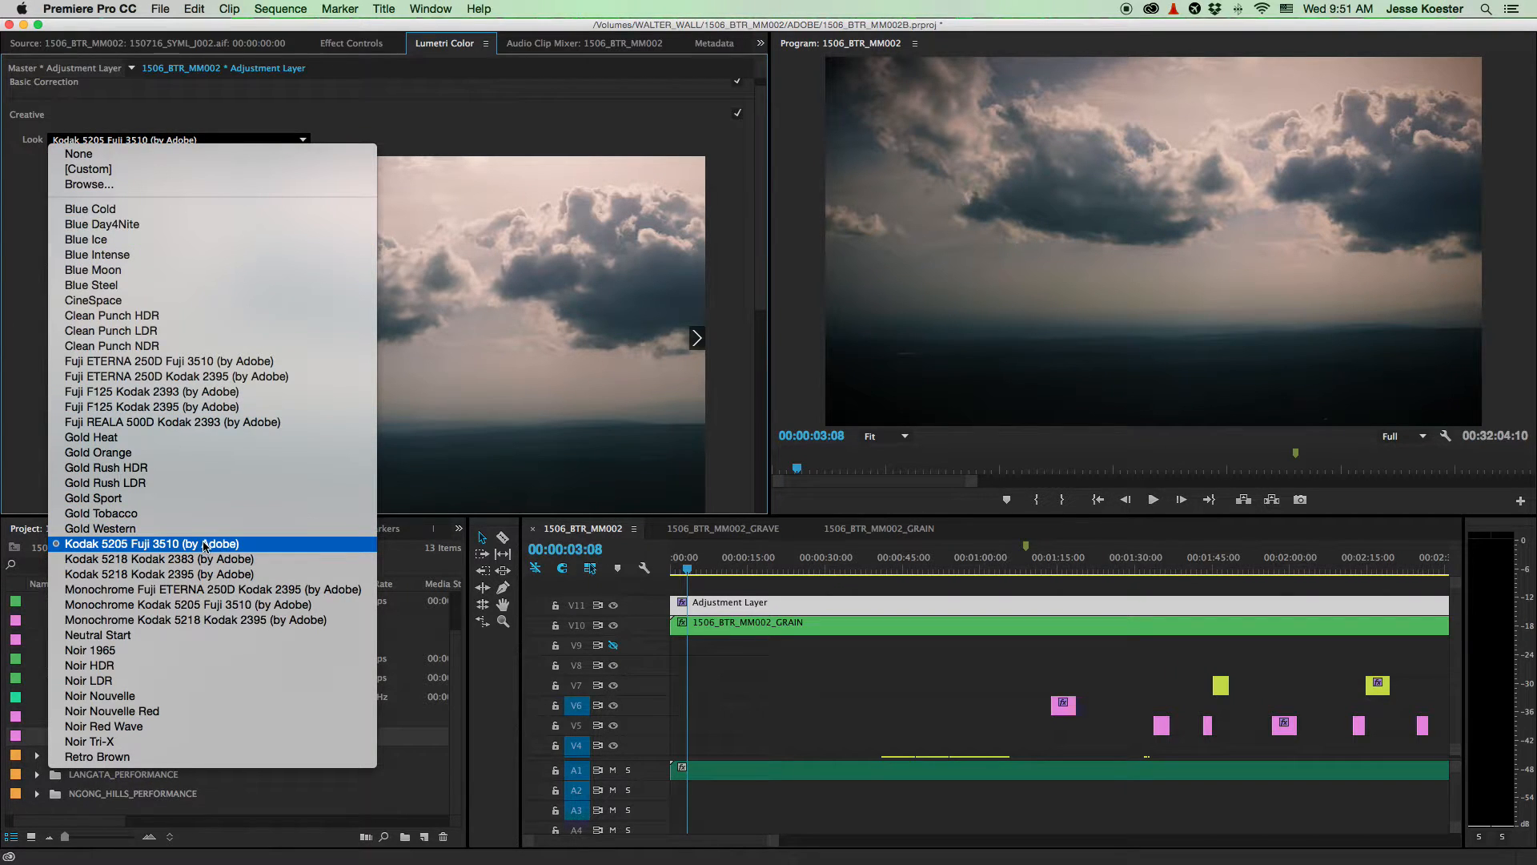
left_click(122, 154)
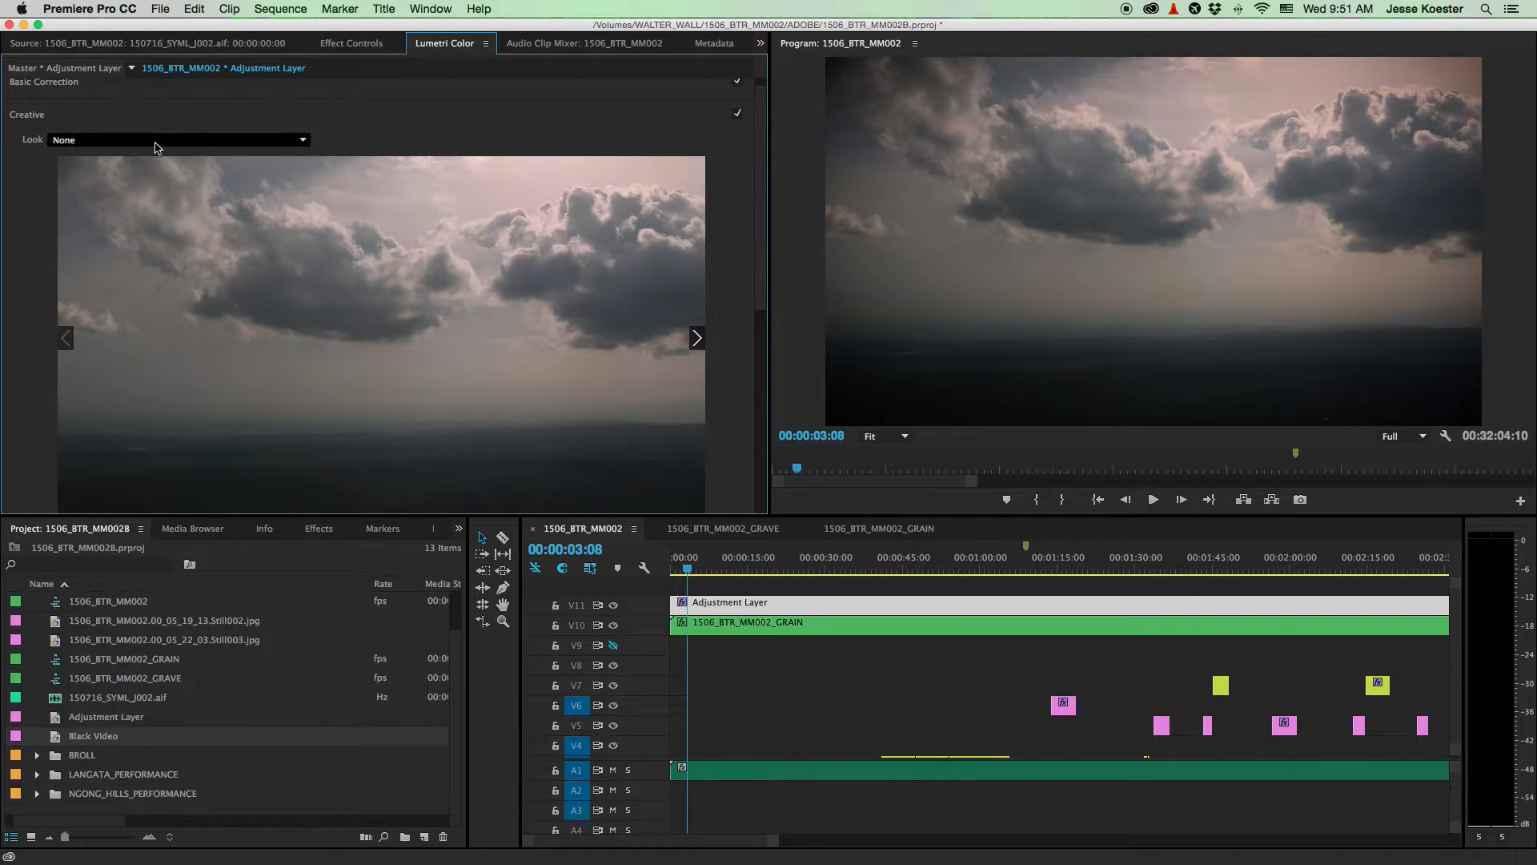
left_click(194, 140)
left_click(258, 543)
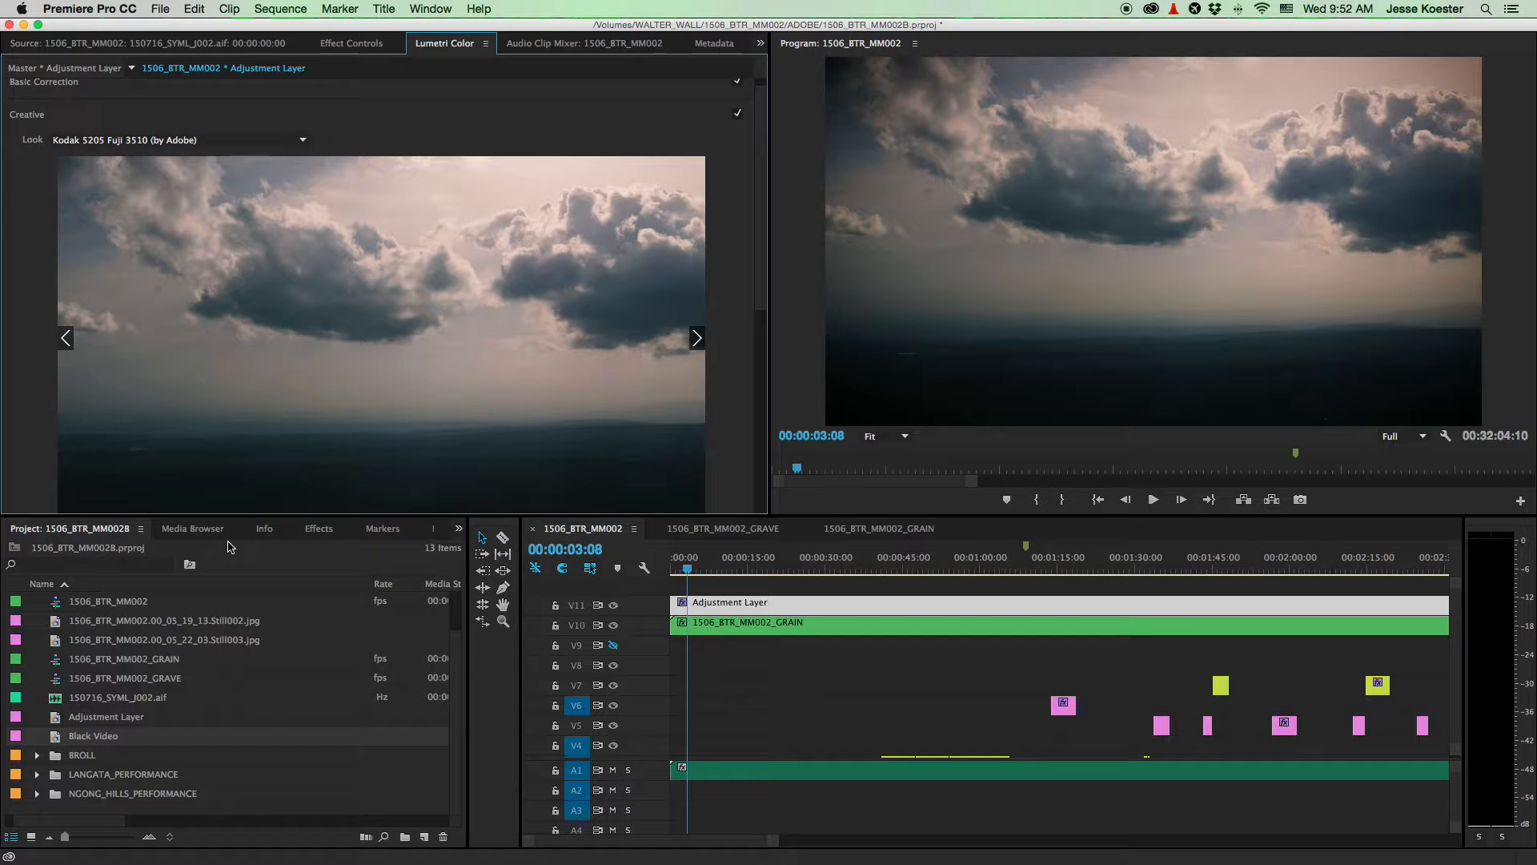
left_click(72, 117)
- Check the Vignette settings, then park the playhead on the wind-turbine shot at 00:00:24:22
left_click(174, 228)
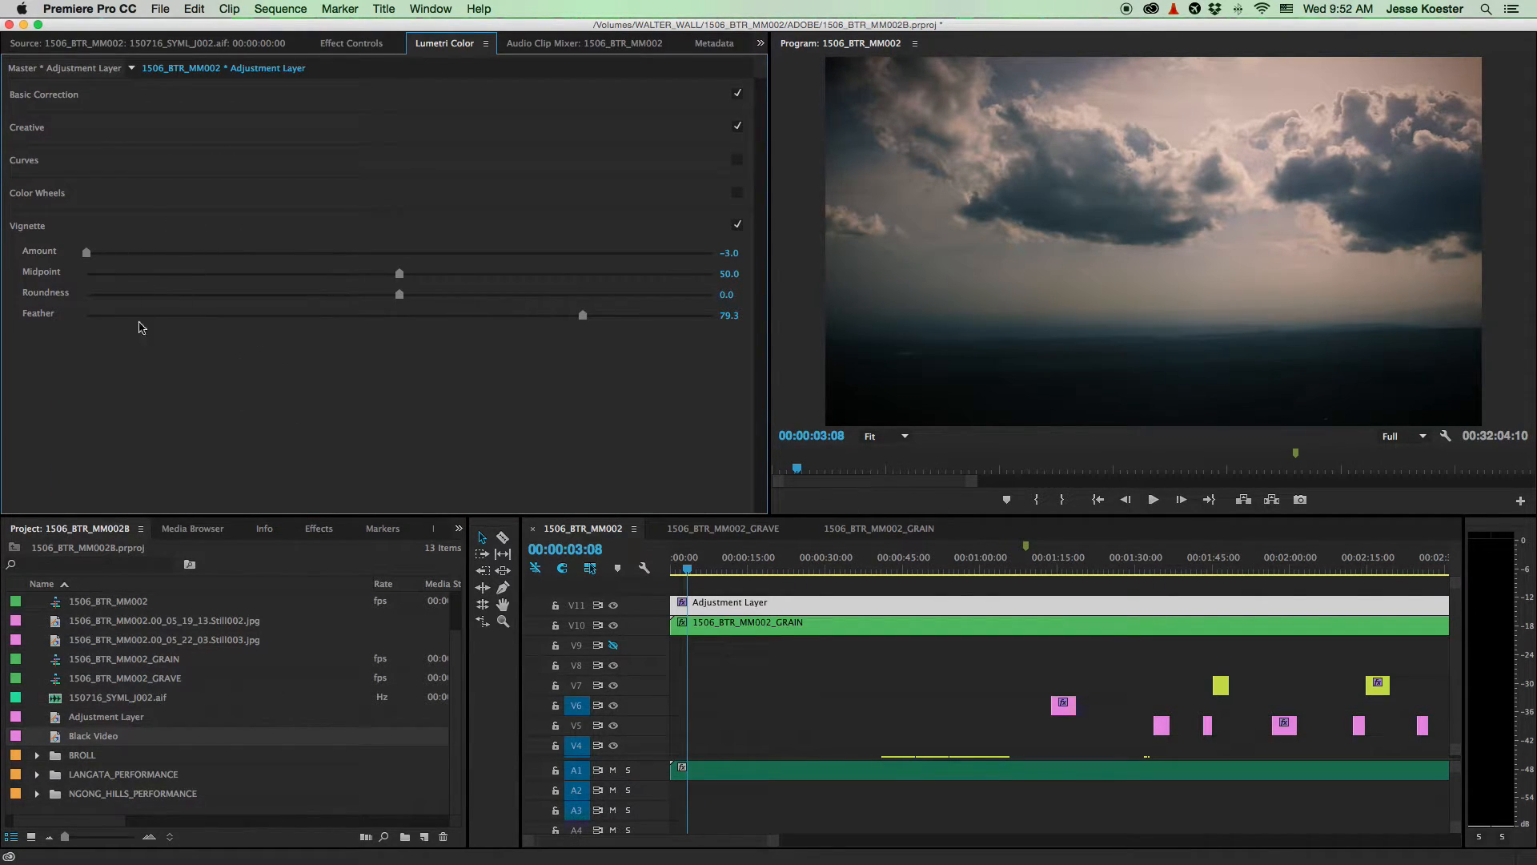
left_click(135, 228)
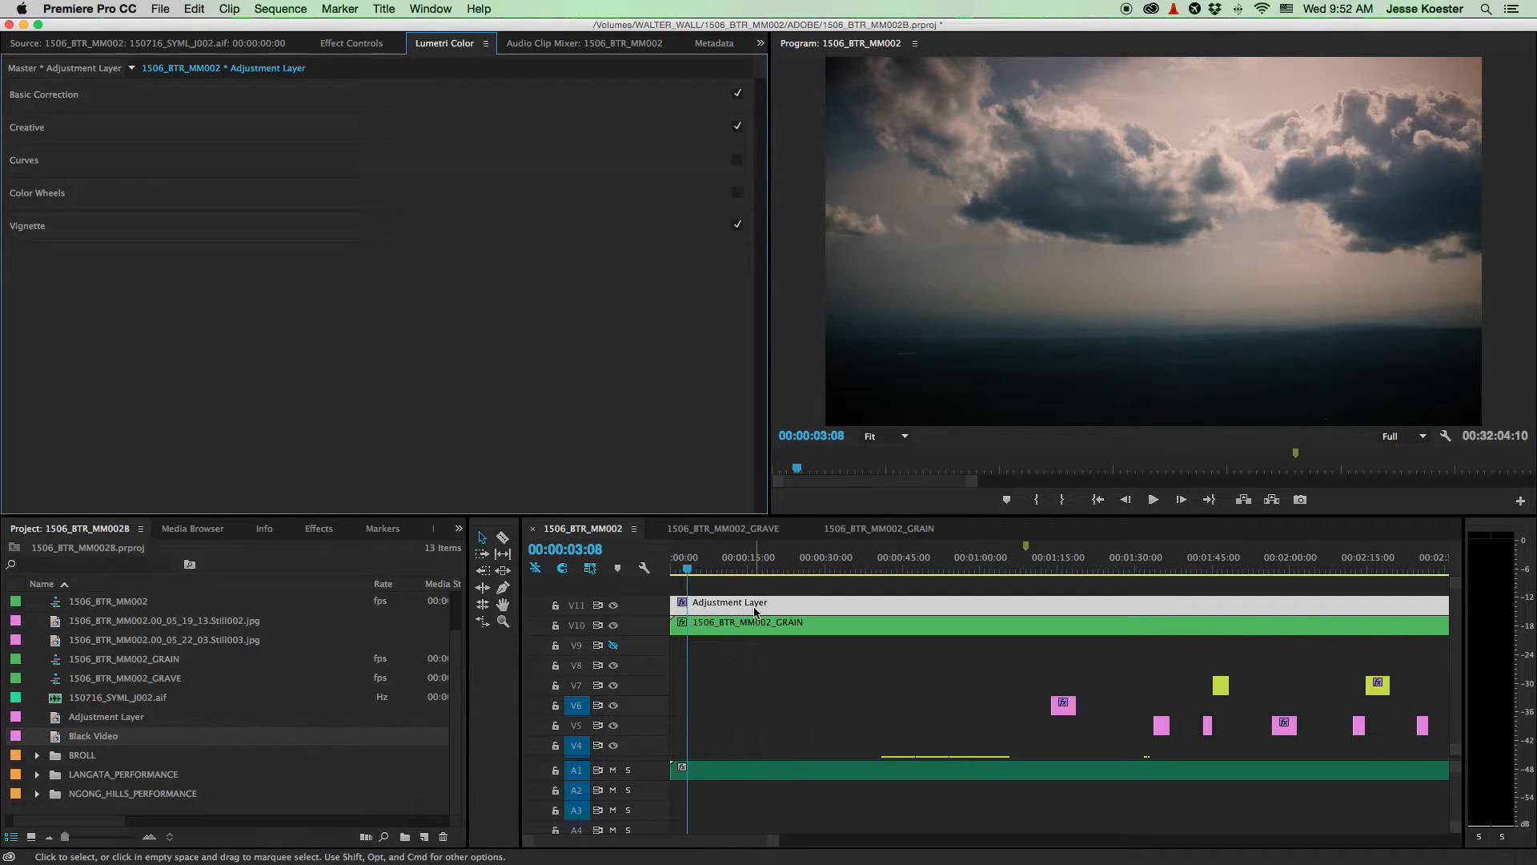
key("minus")
key("minus")
key("minus")
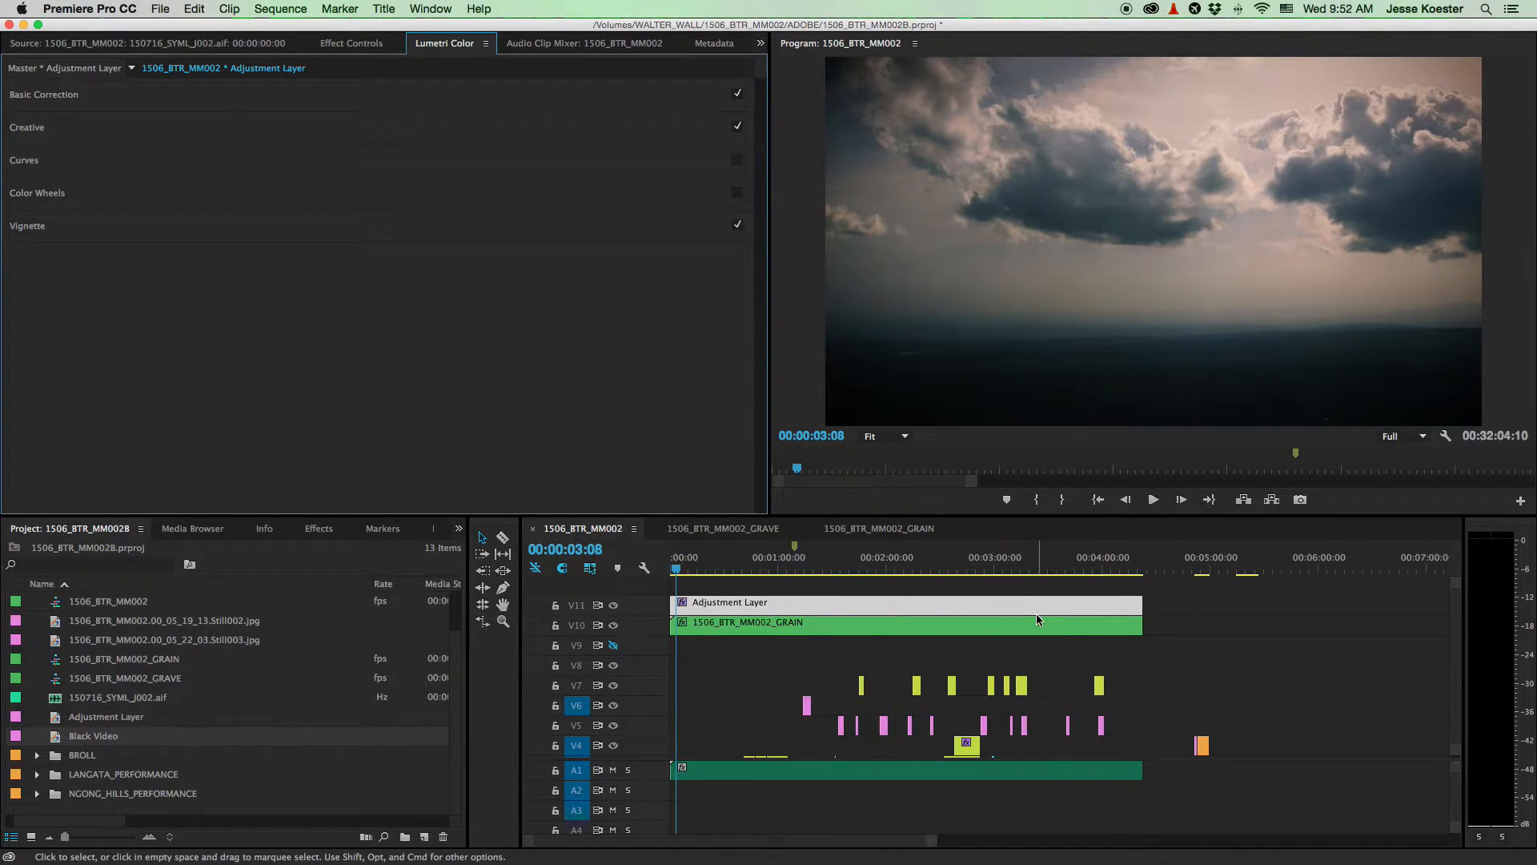
scroll(741, 657, "down", 2)
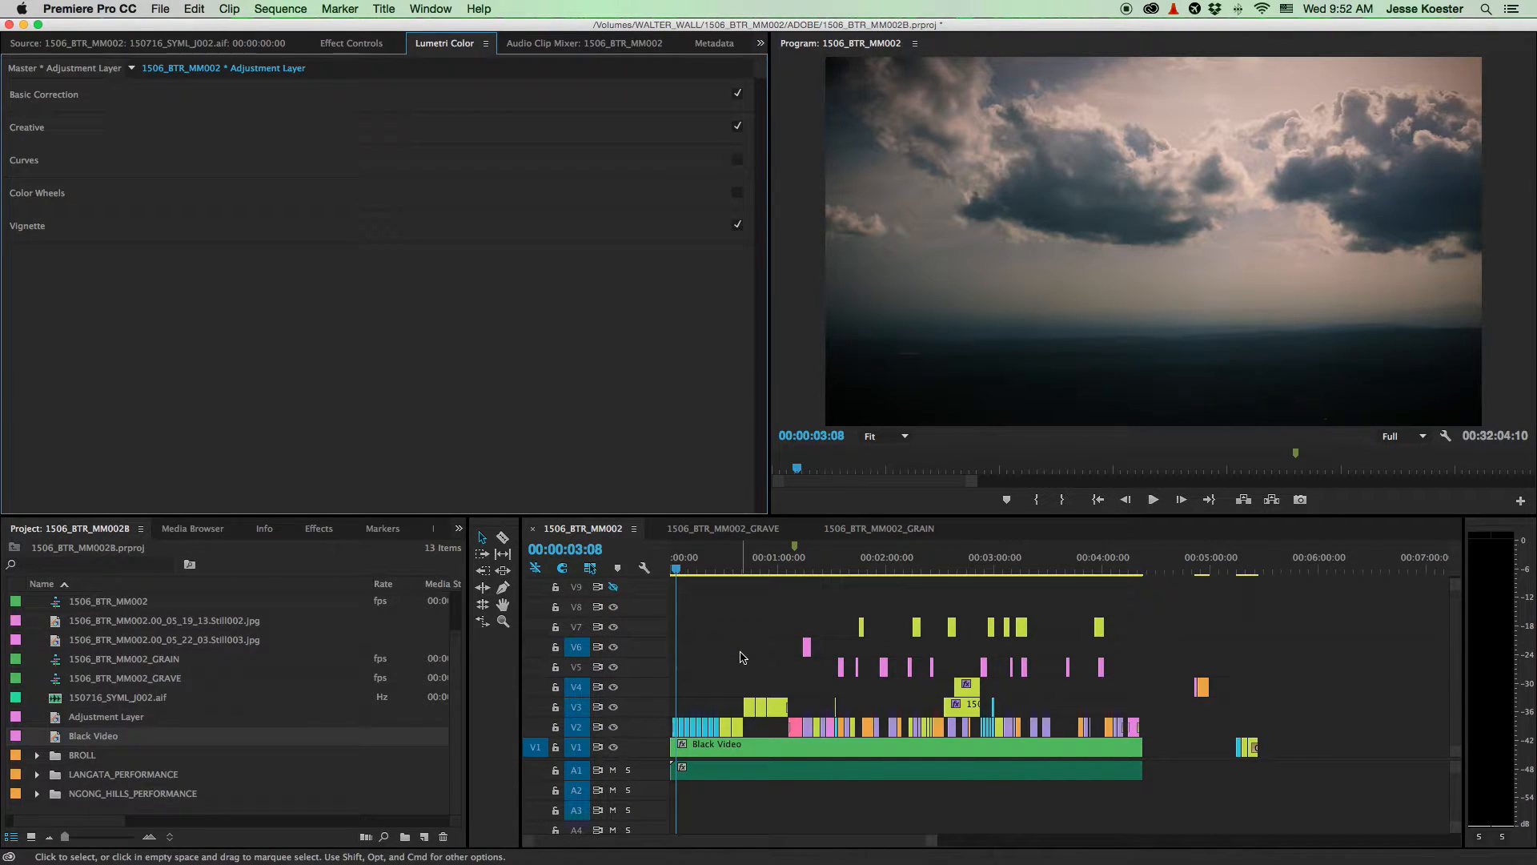
left_click(717, 568)
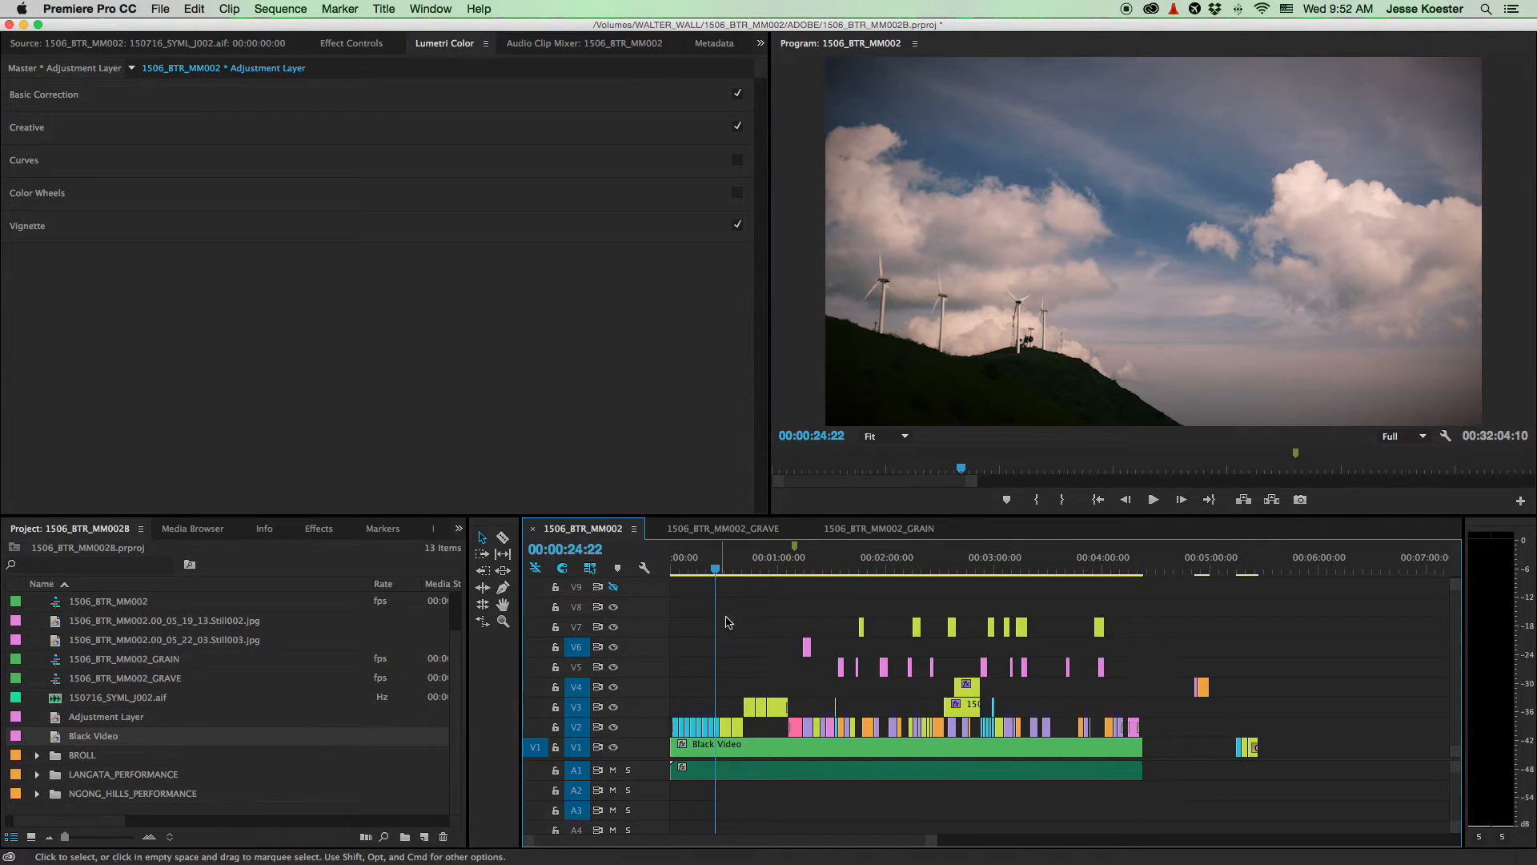
scroll(749, 640, "up", 2)
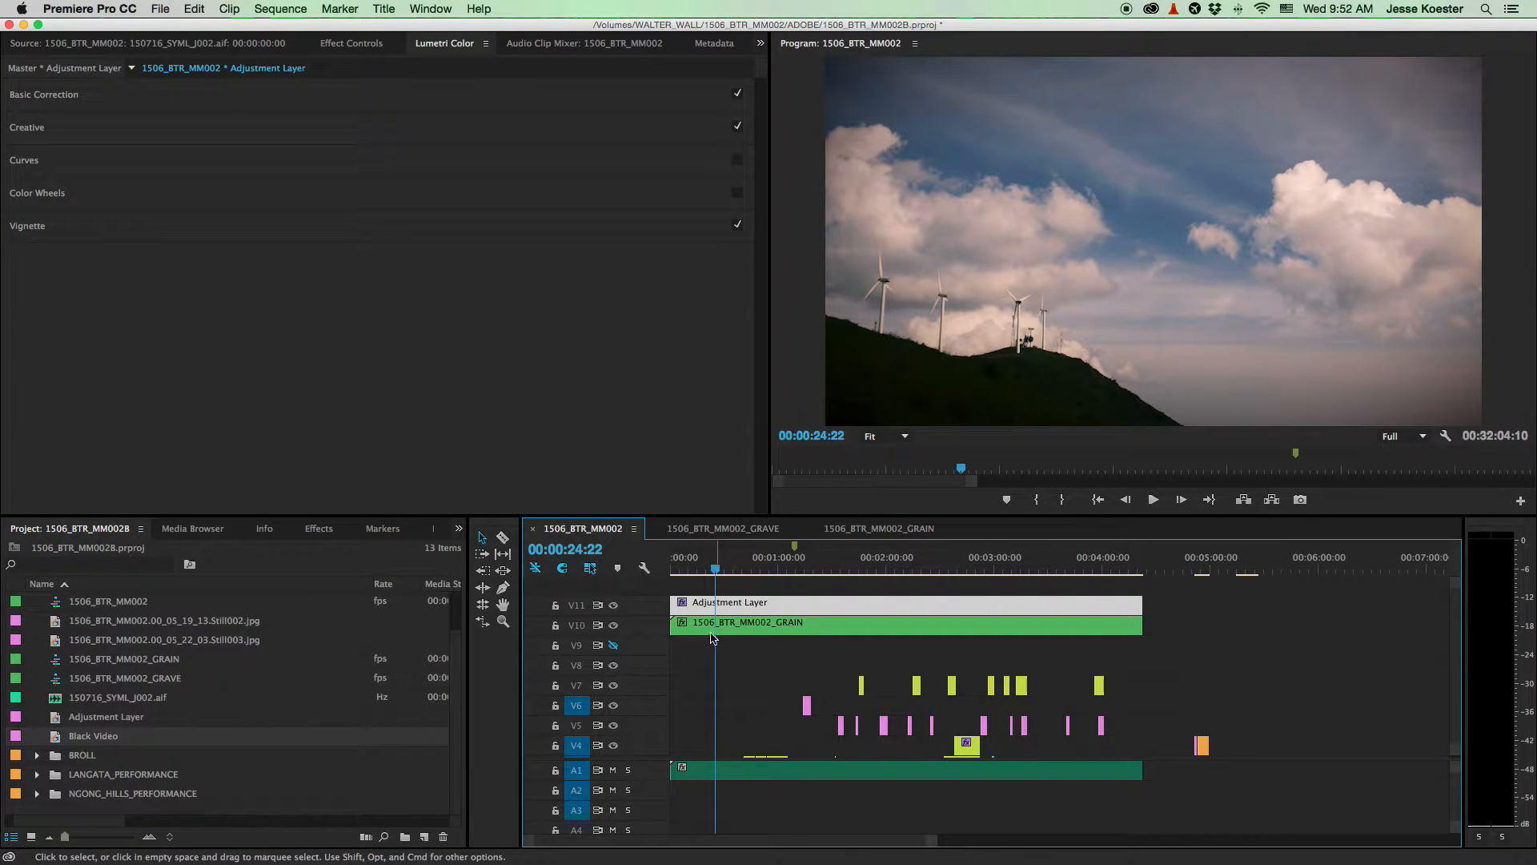
- Zoom in, select the wind-turbine clip on V2 and expand its Basic Correction
key("equal")
scroll(728, 702, "down", 3)
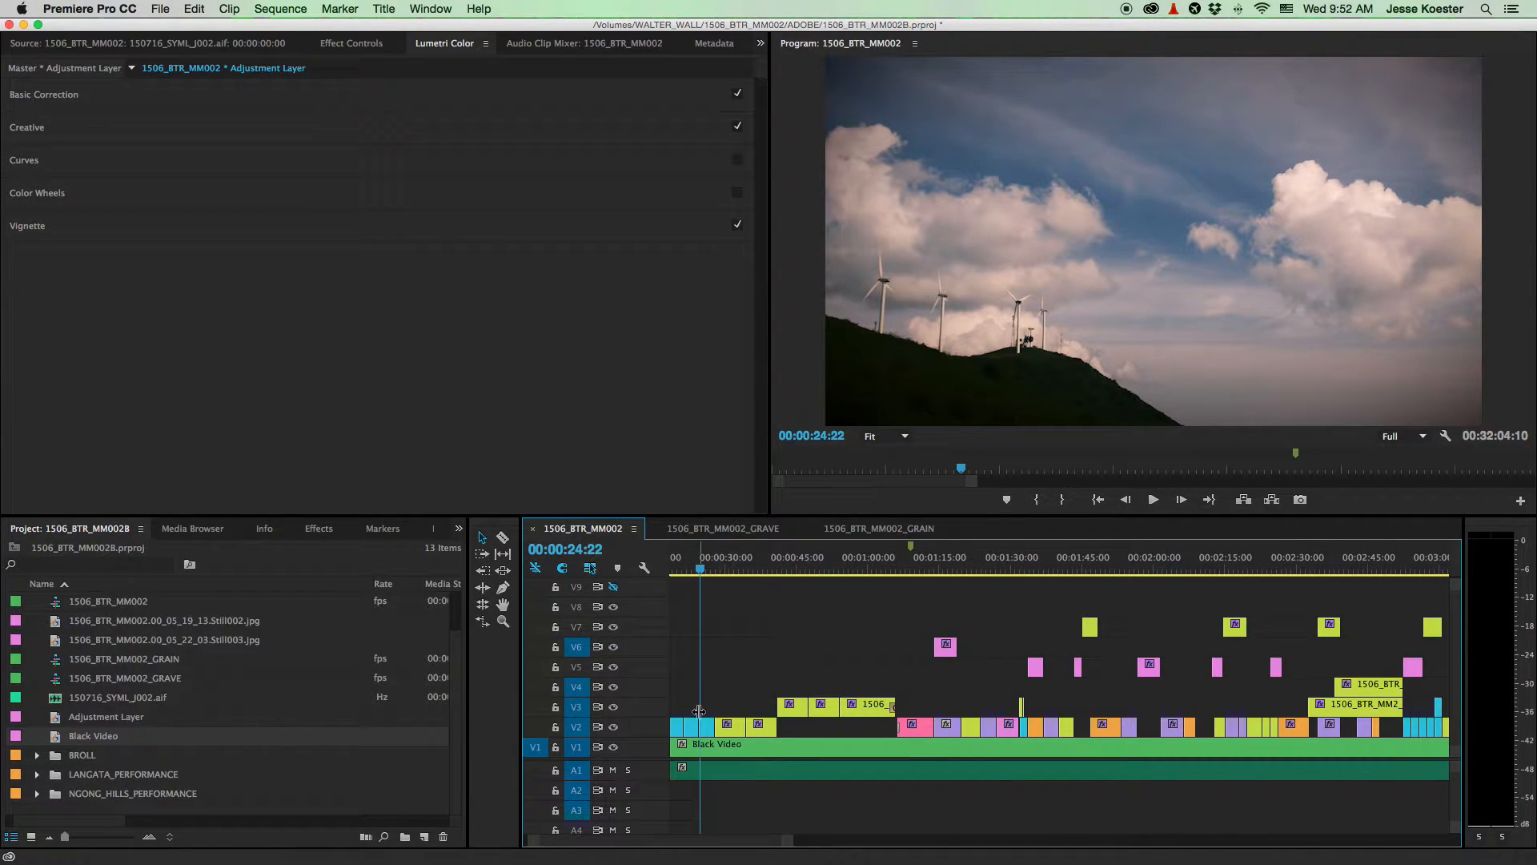
left_click(707, 726)
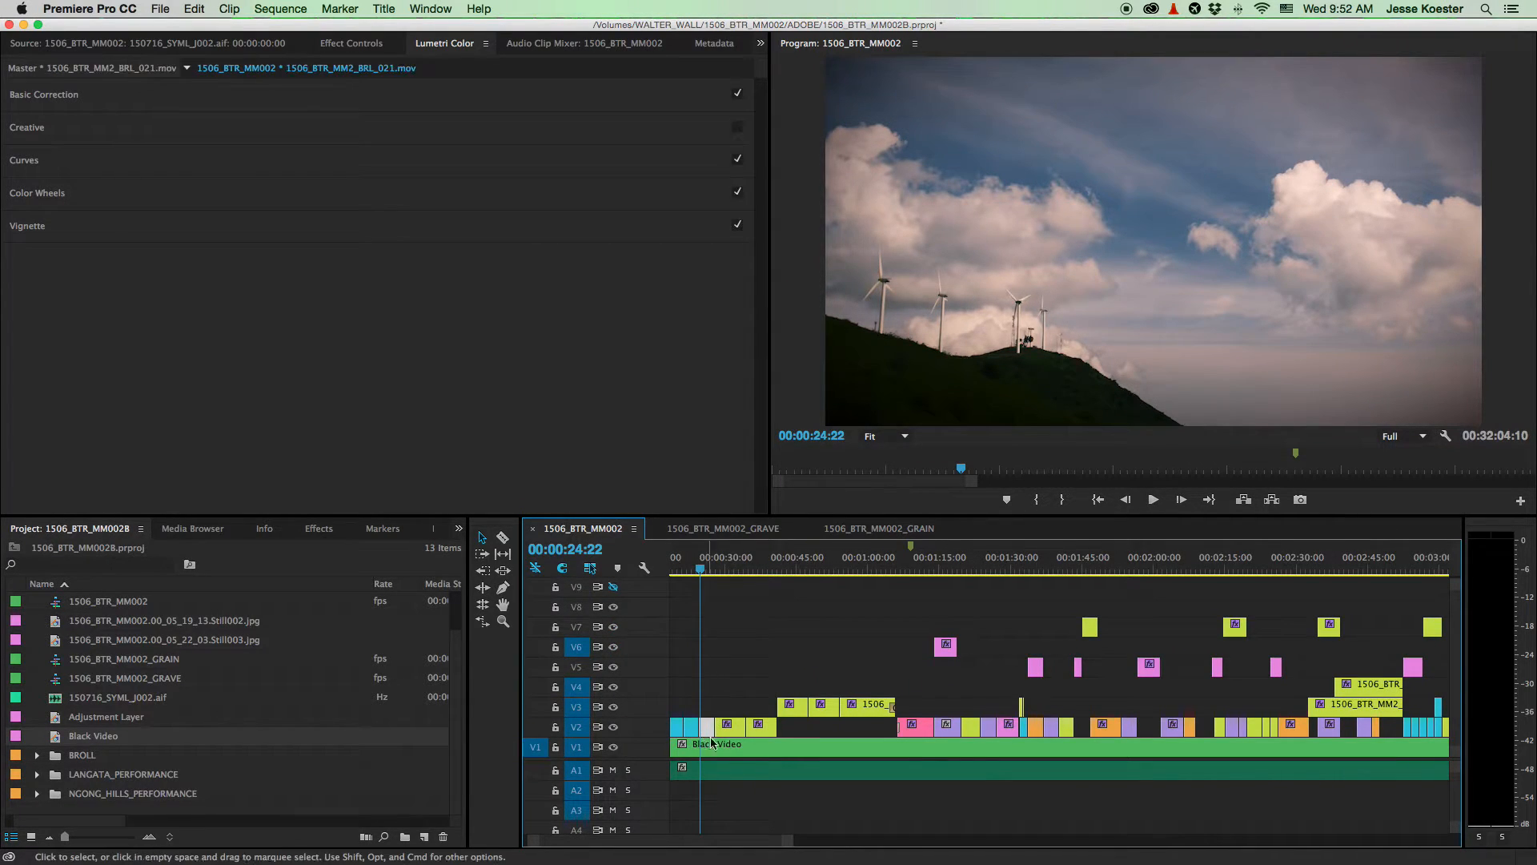
left_click(489, 95)
- Try exposure 2.1 and contrast -62.1, undo both, then select the V11 Adjustment Layer
left_click(431, 234)
left_click_drag(431, 234, 528, 234)
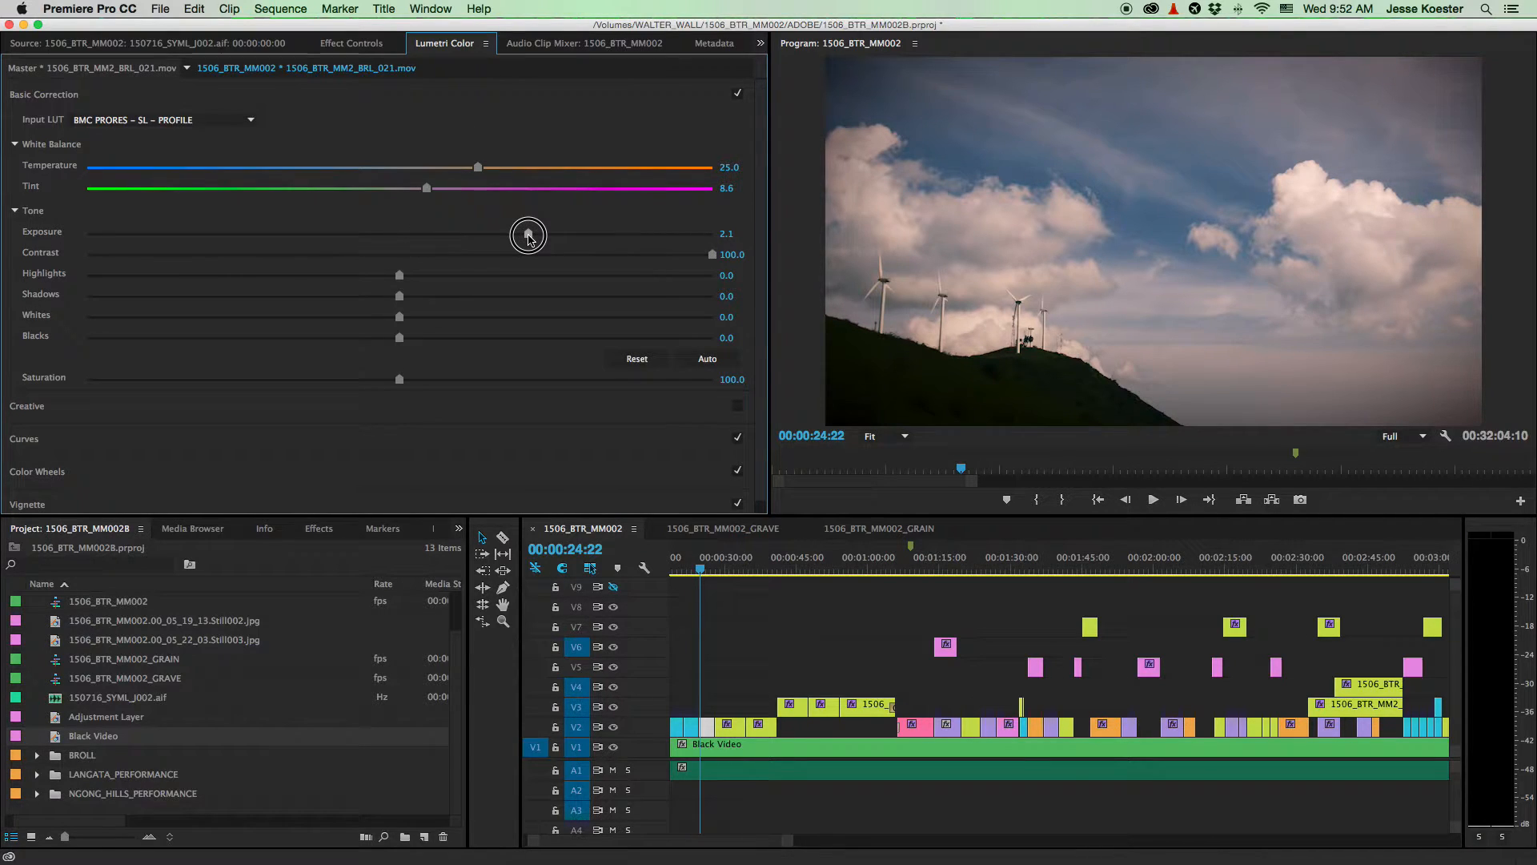
key("super+z")
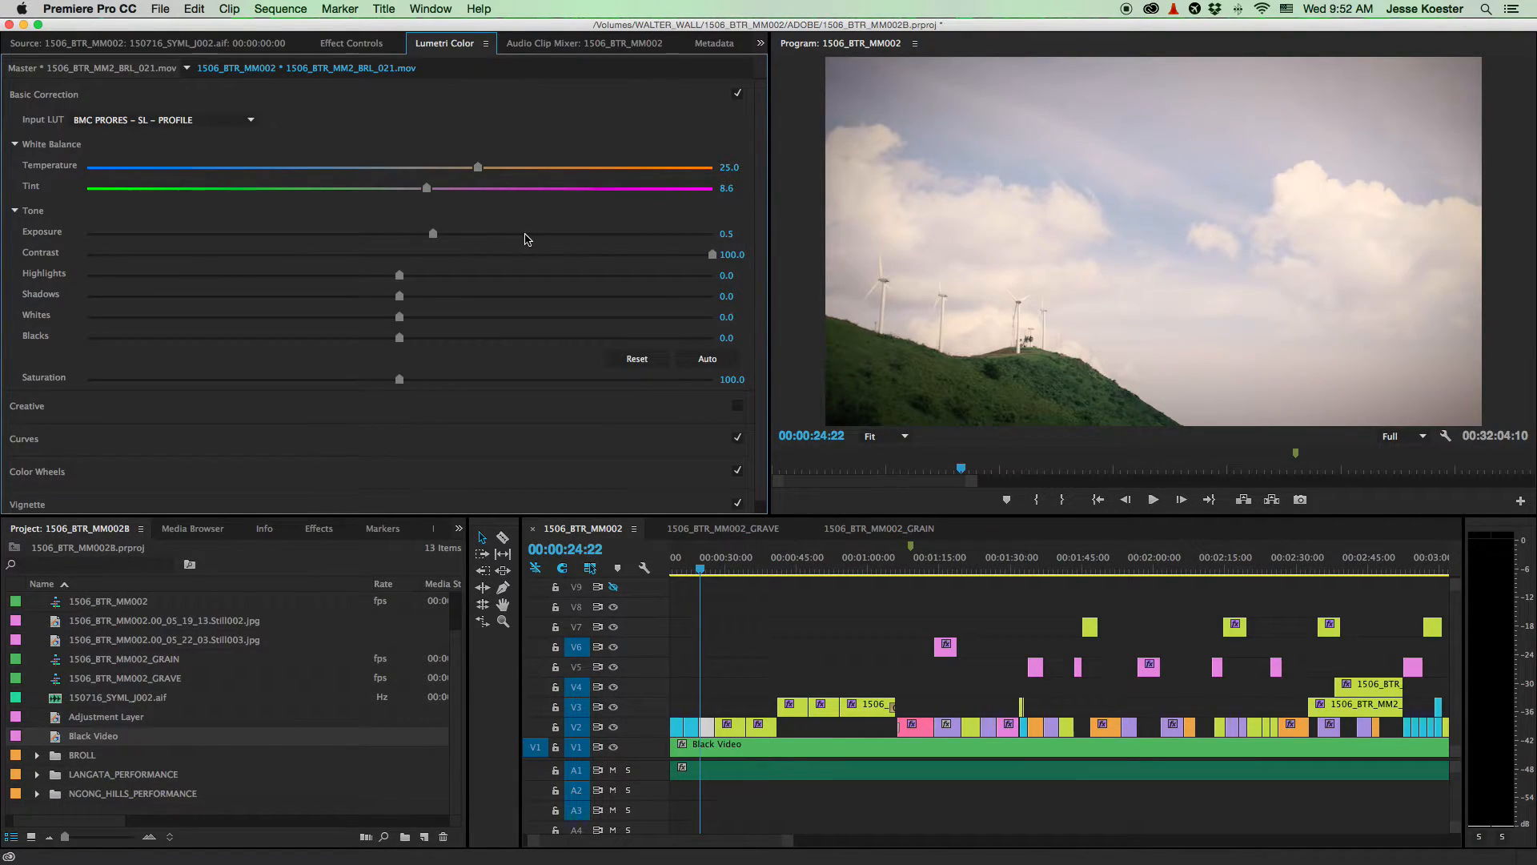
left_click_drag(709, 255, 205, 261)
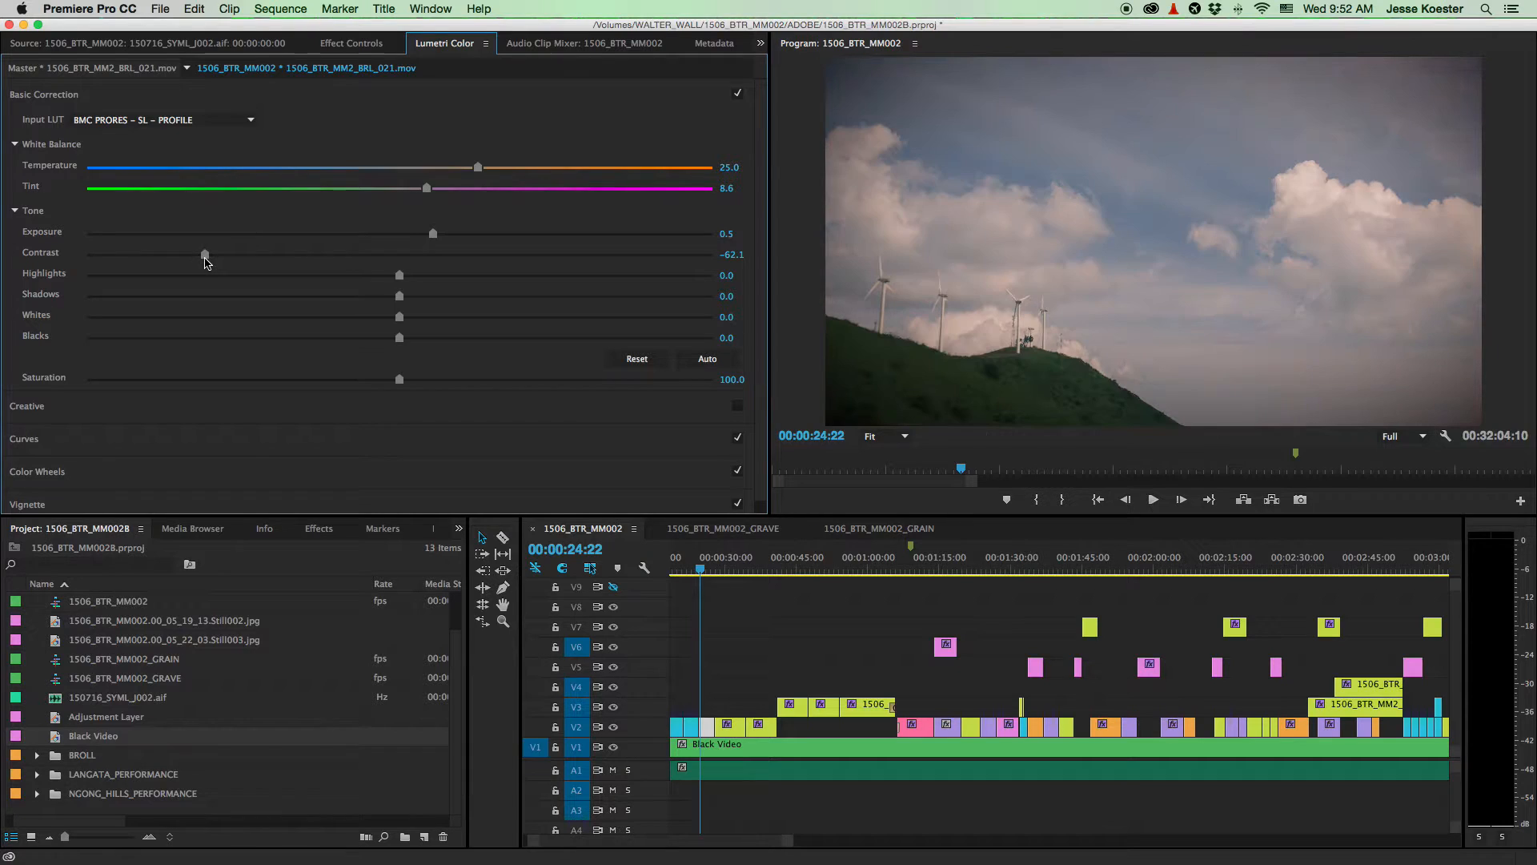
key("super+z")
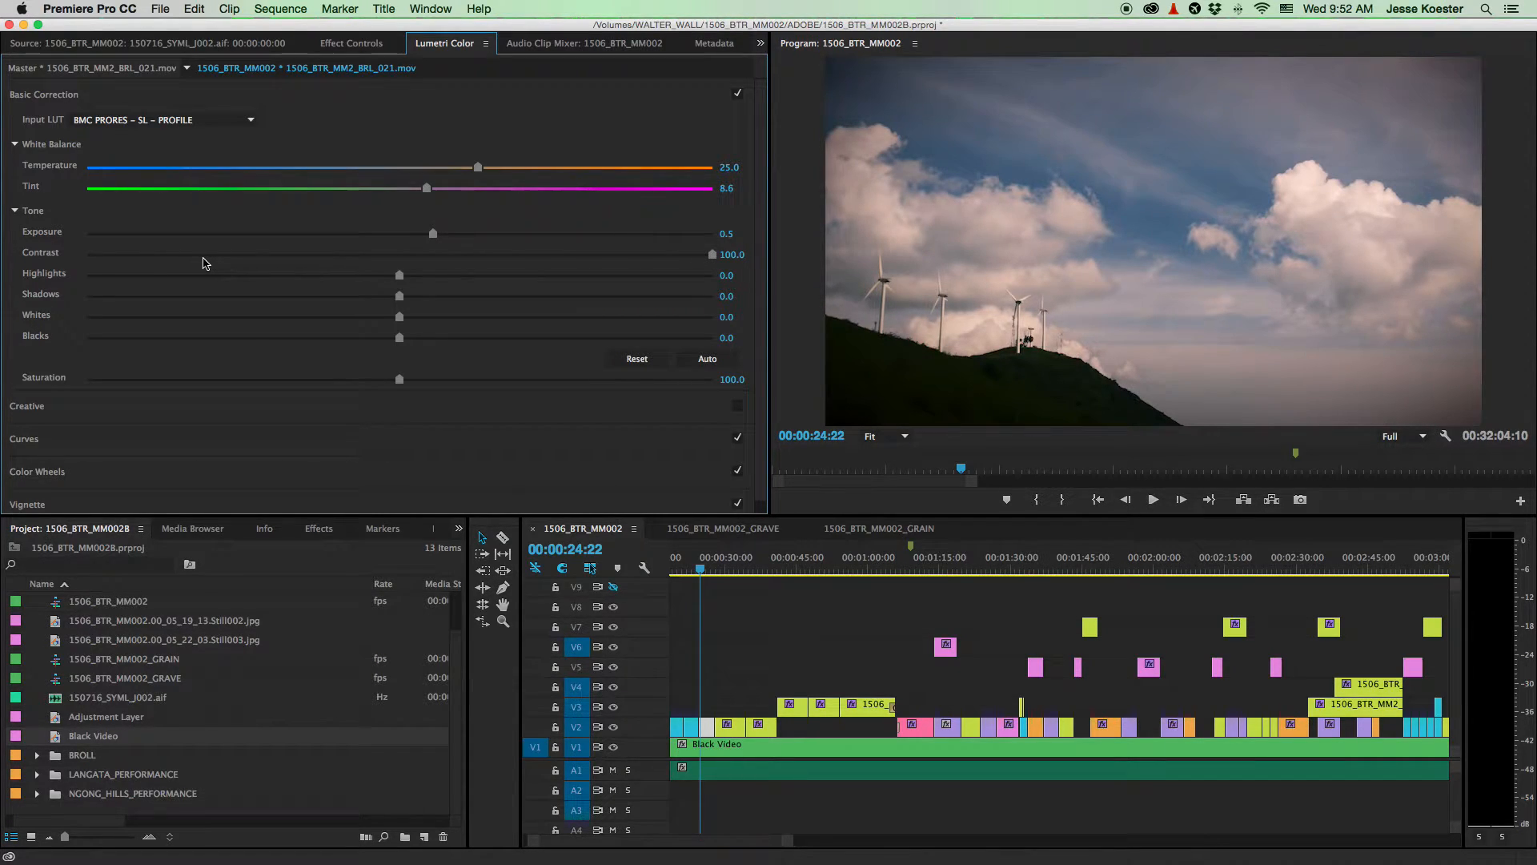
scroll(771, 607, "up", 3)
left_click(771, 607)
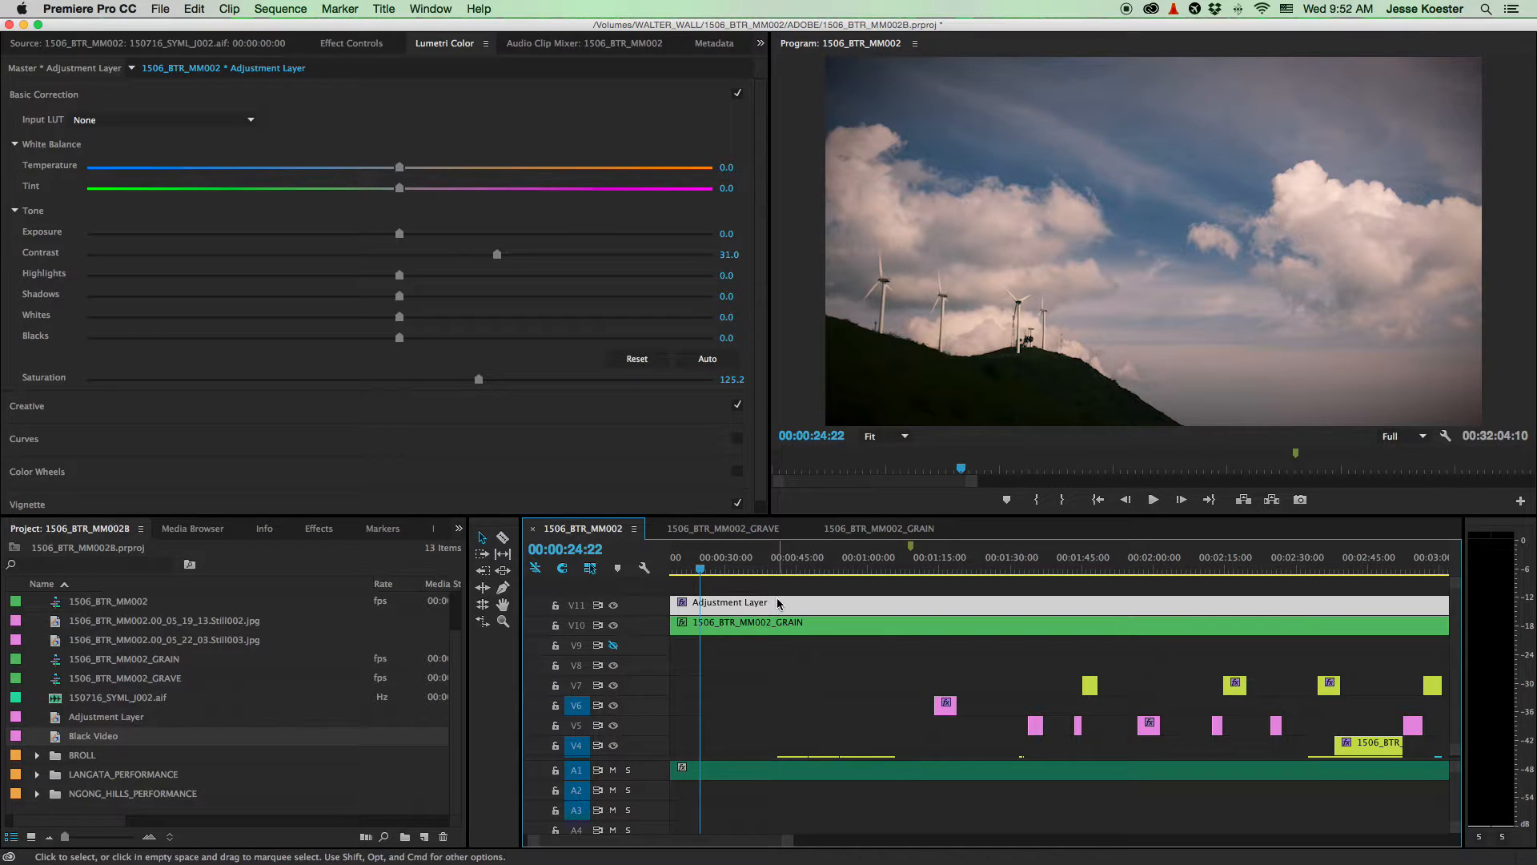
- Turn off V11 track output and zoom out to see the whole sequence
scroll(825, 703, "down", 3)
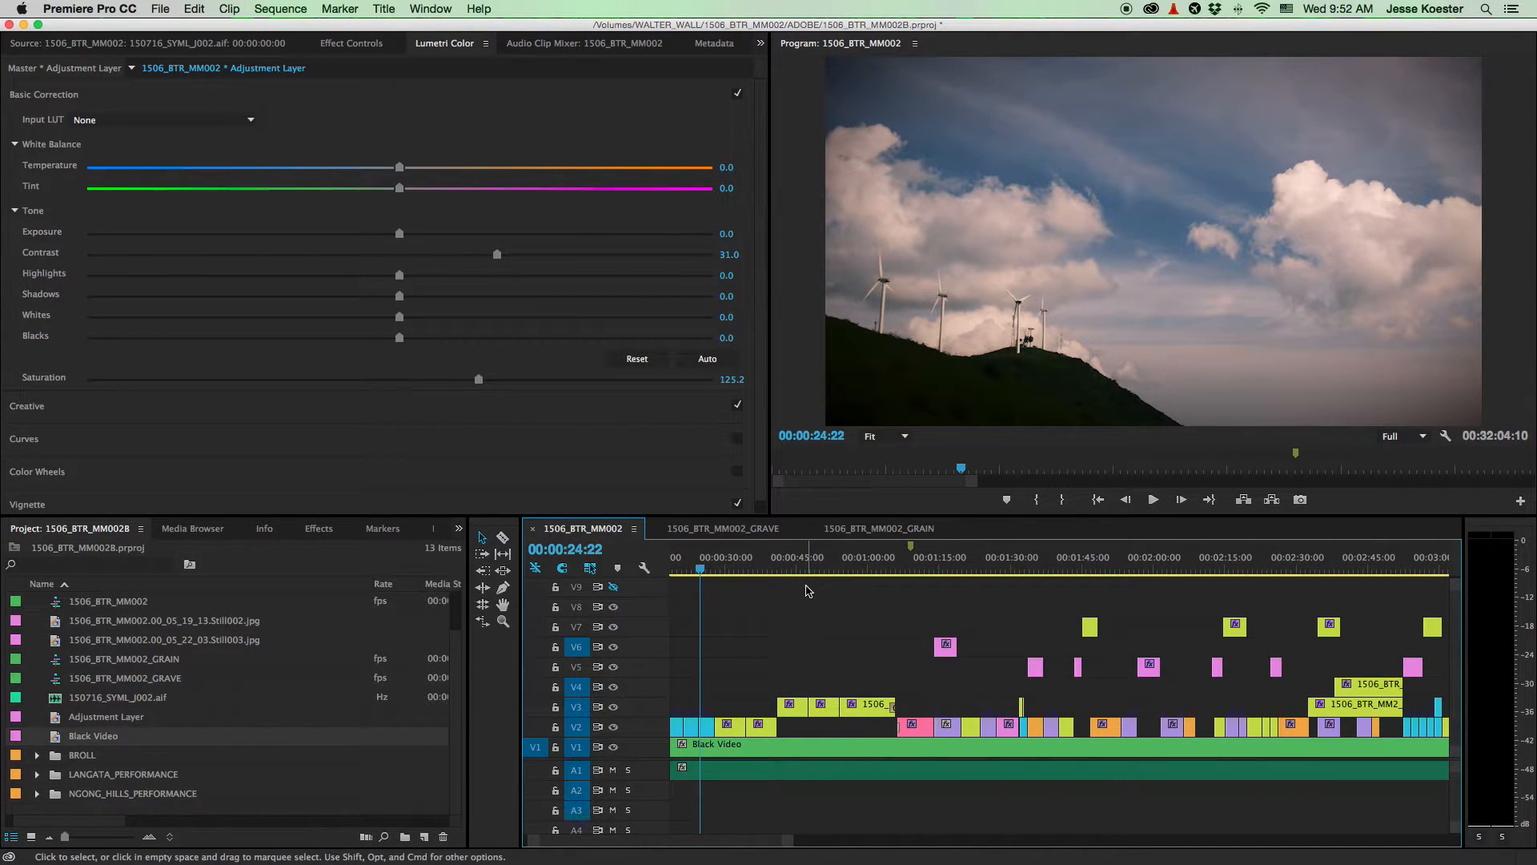
scroll(810, 592, "up", 3)
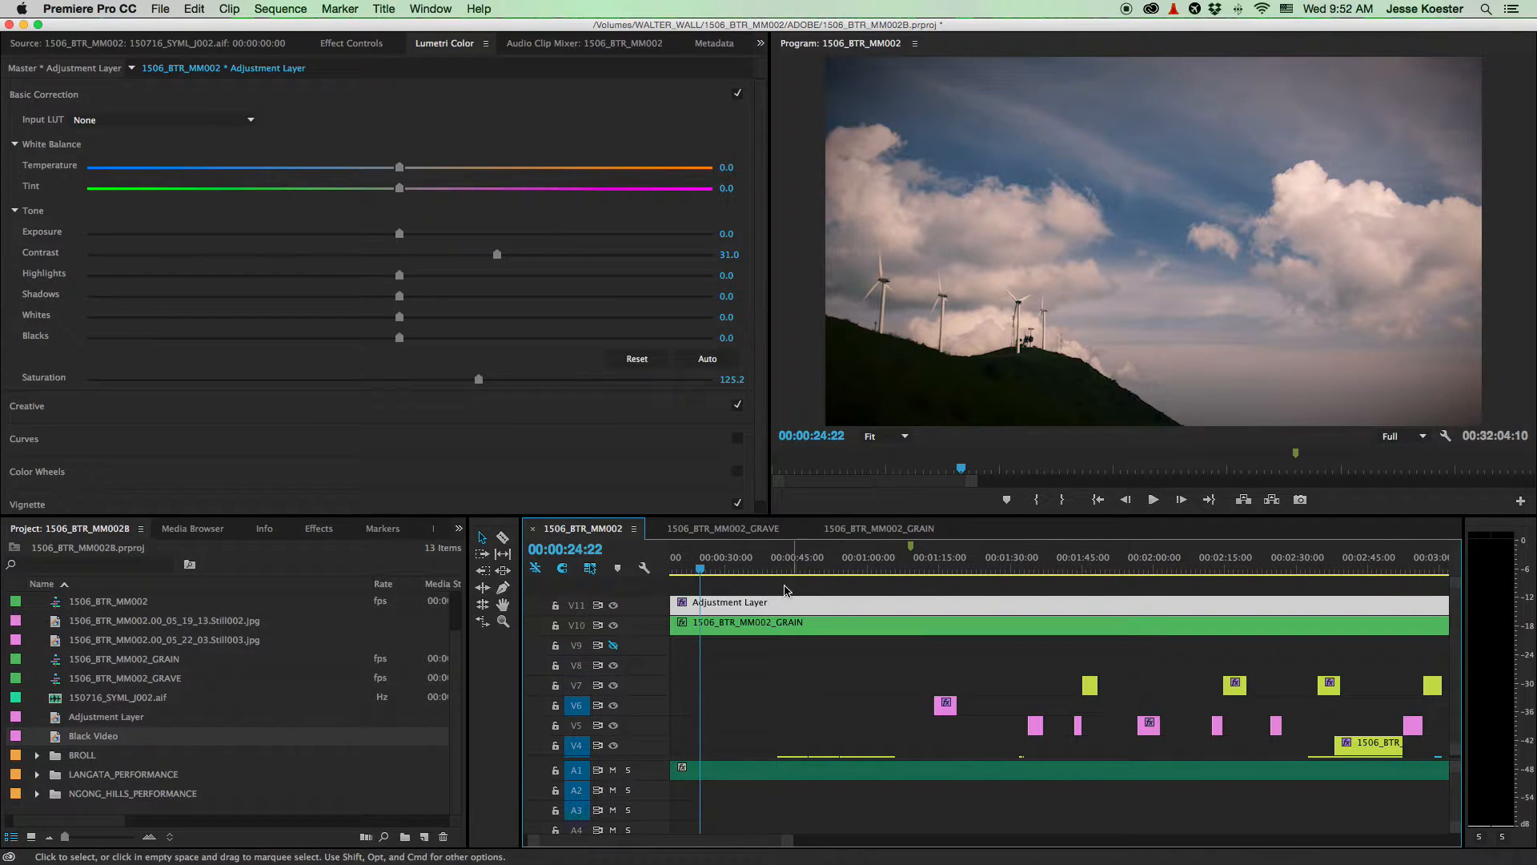
left_click(613, 611)
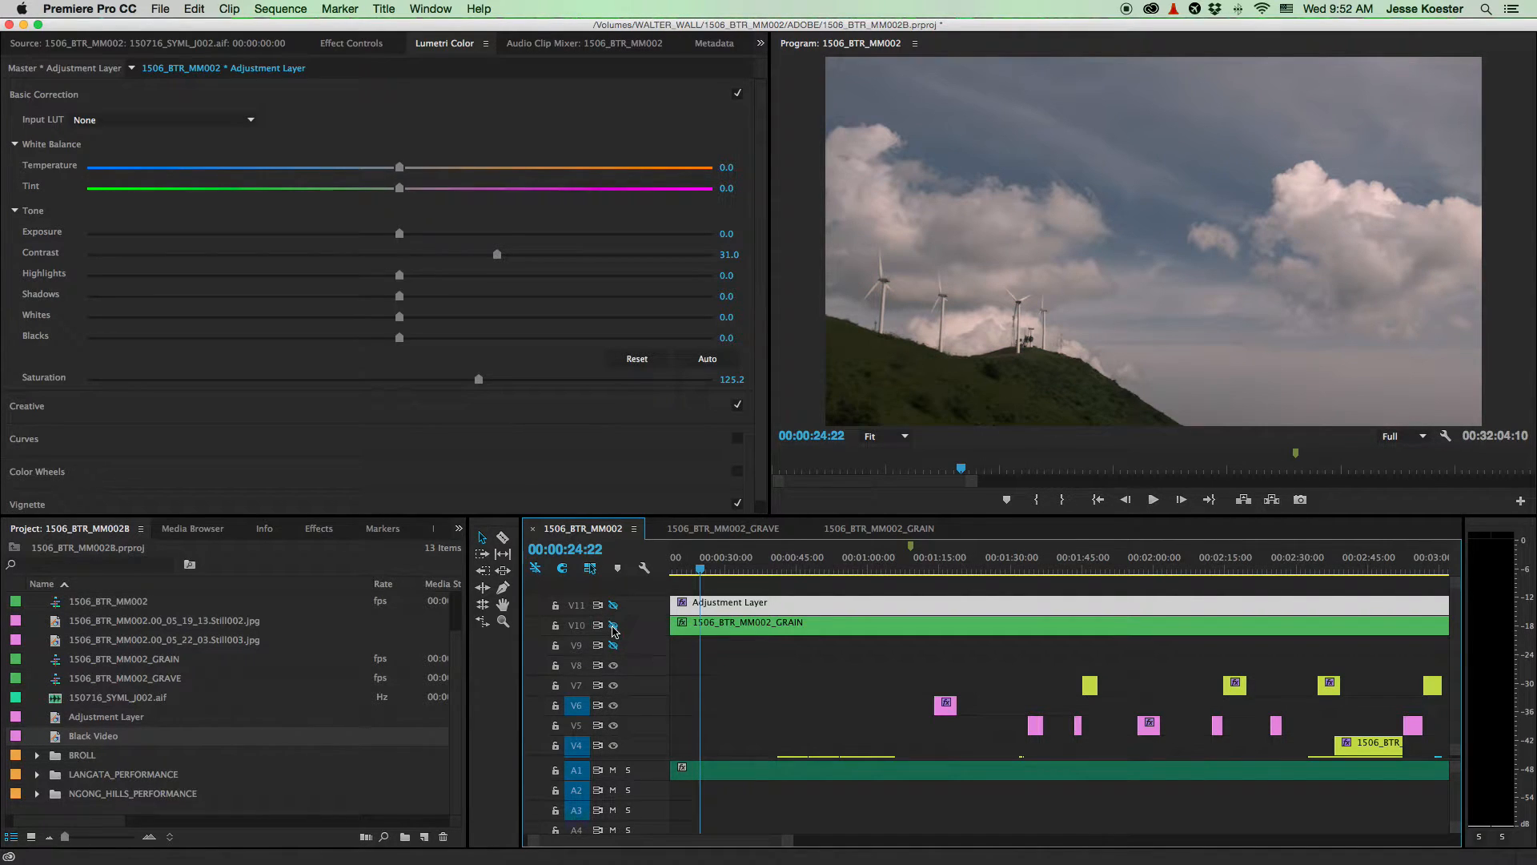
scroll(798, 689, "down", 3)
scroll(785, 681, "up", 3)
scroll(783, 676, "down", 3)
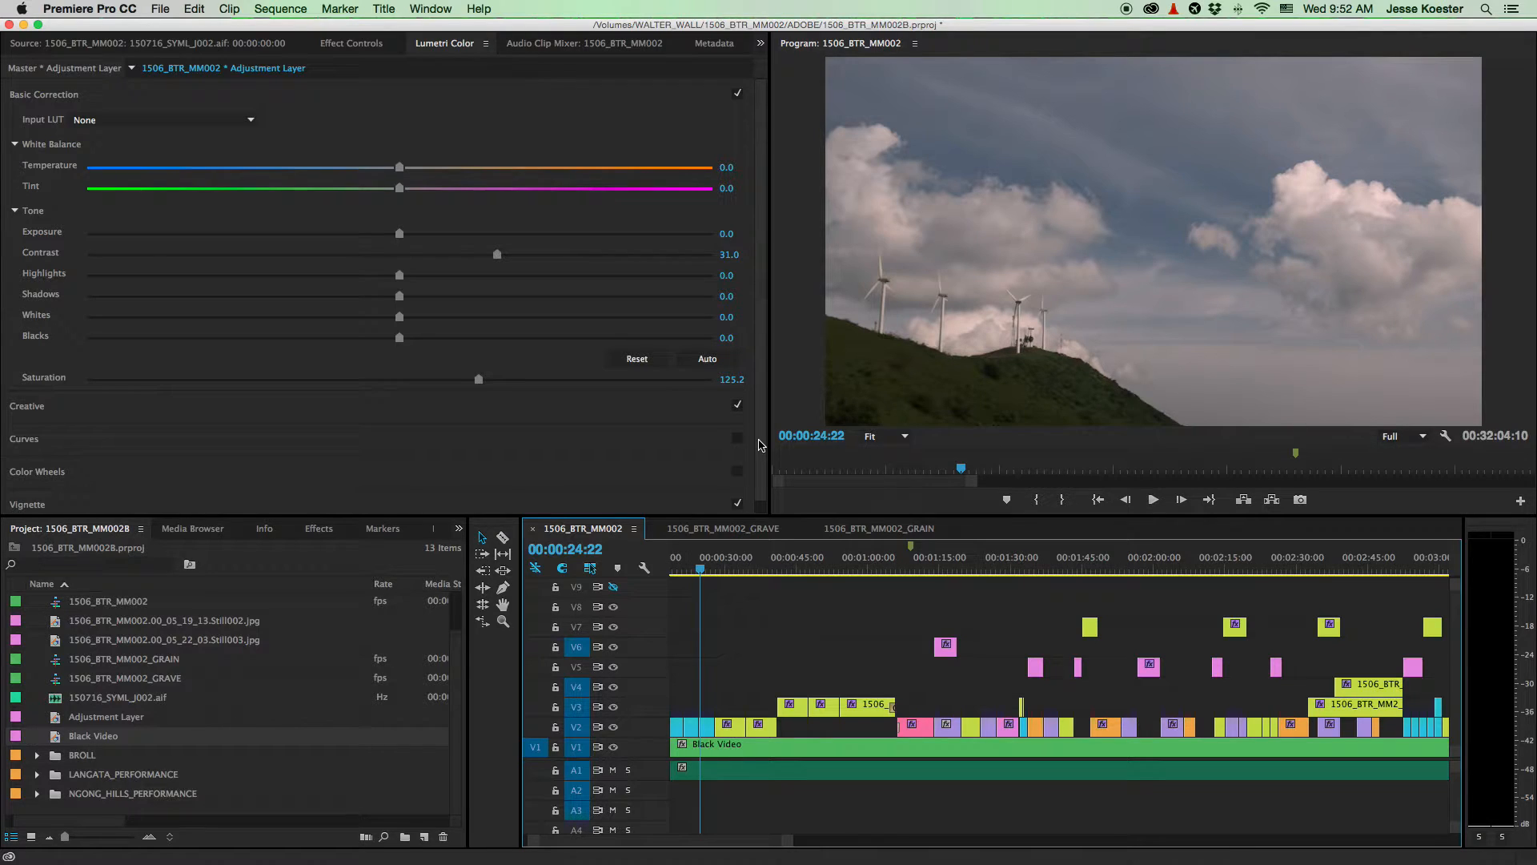
scroll(857, 701, "down", 5)
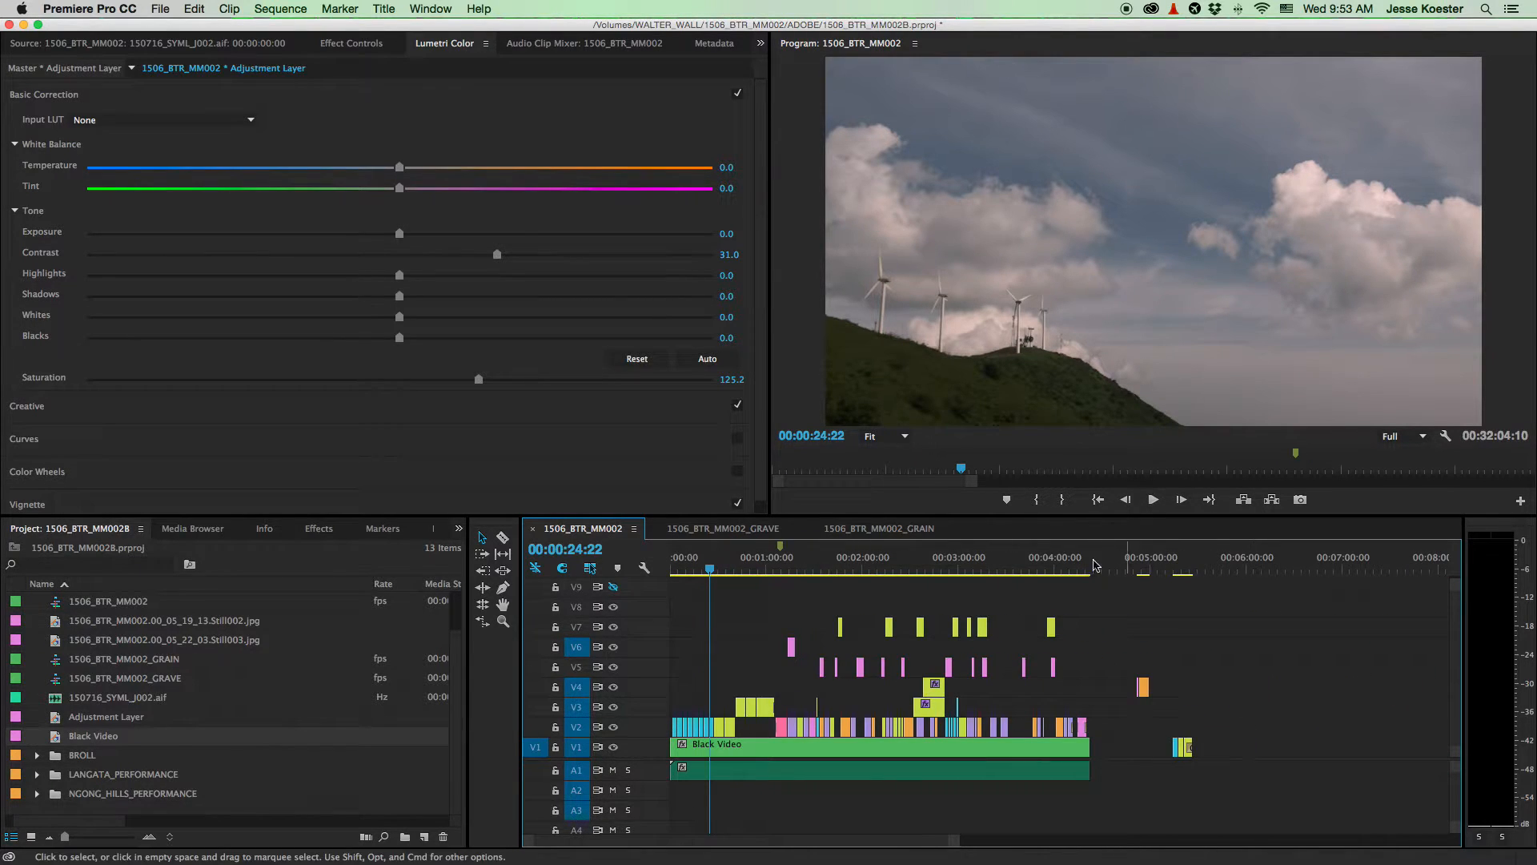
- Play the opening cloud shots from the start, stopping at 00:00:10:00
scroll(693, 696, "up", 3)
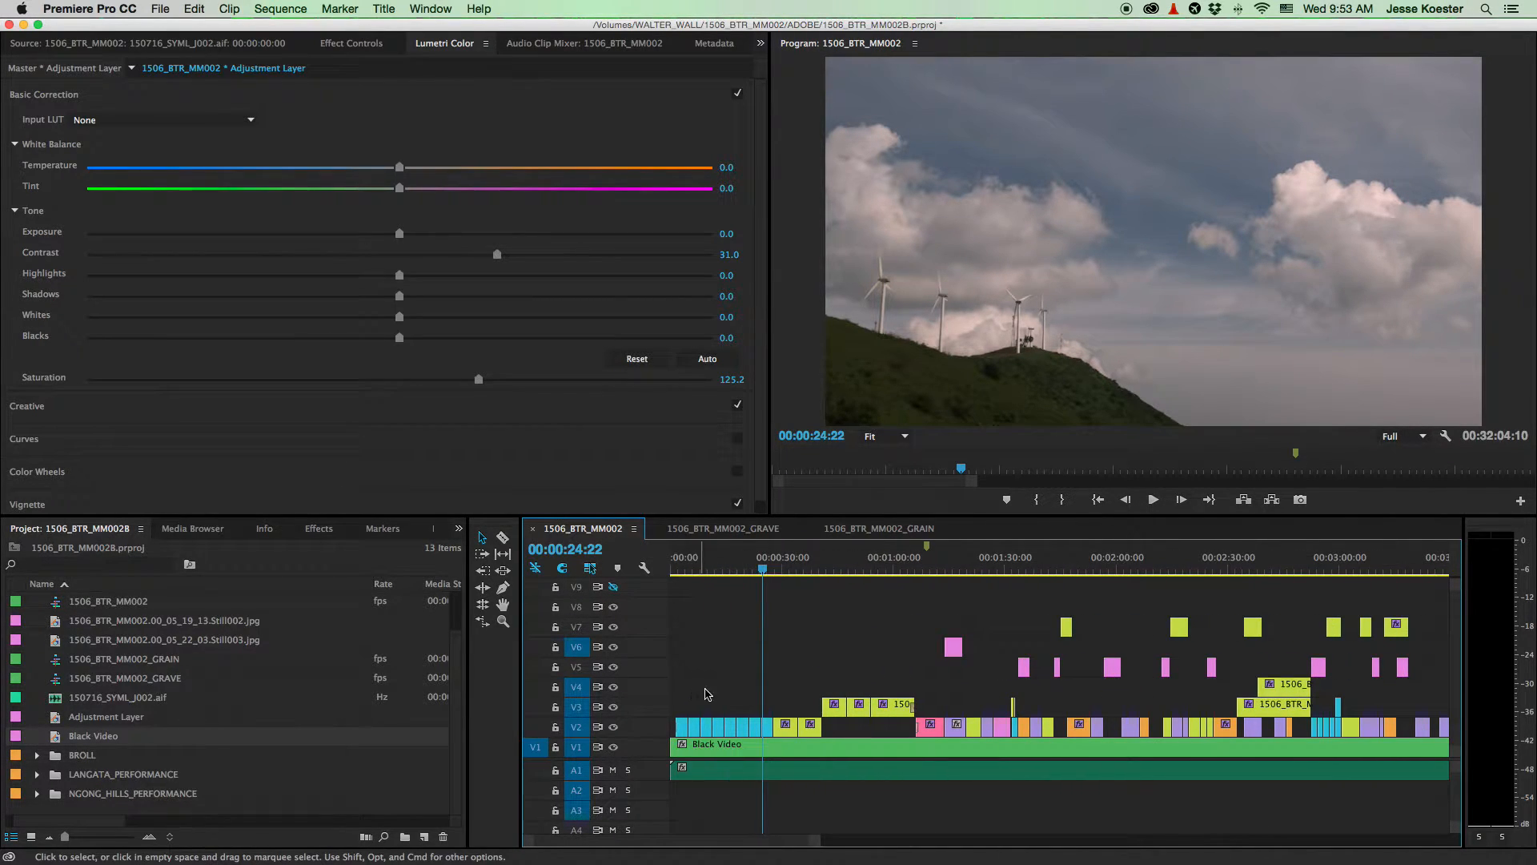
left_click(692, 573)
key("space")
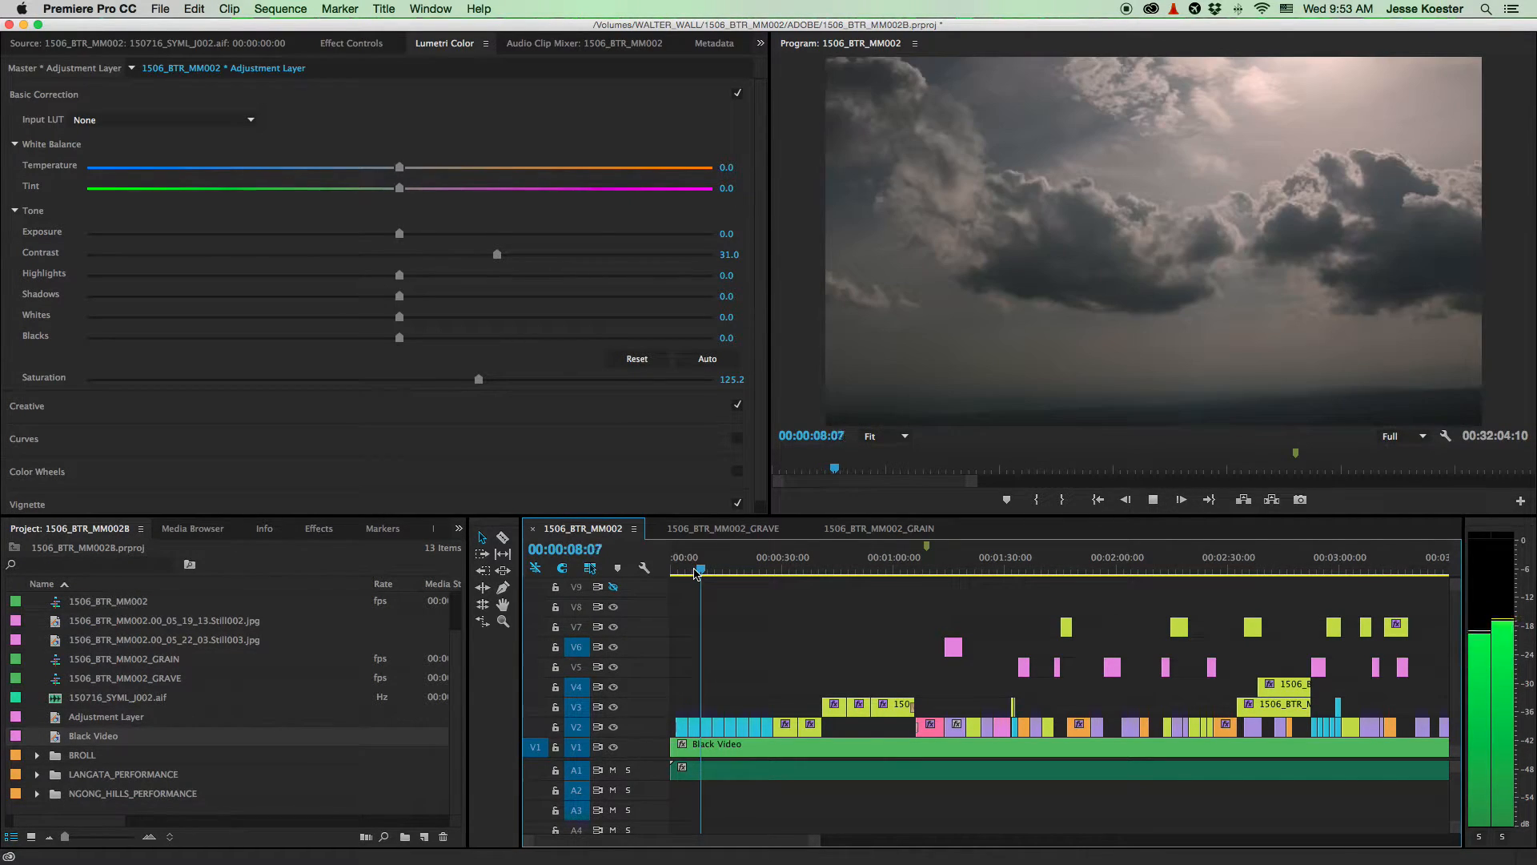
key("space")
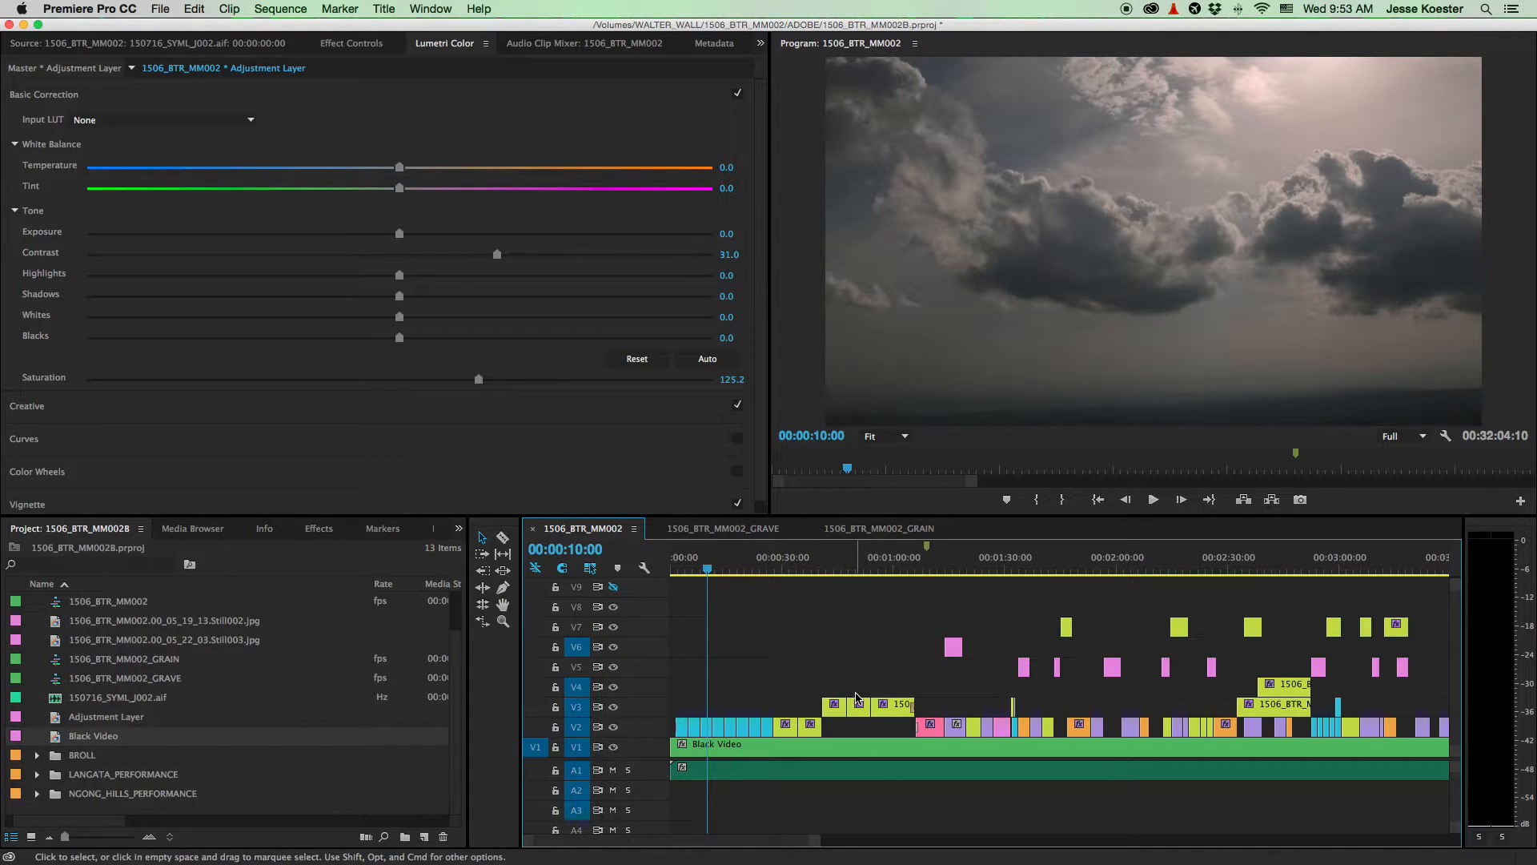
- Zoom out, then zoom in on the first minute, and save the project
key("minus")
key("minus")
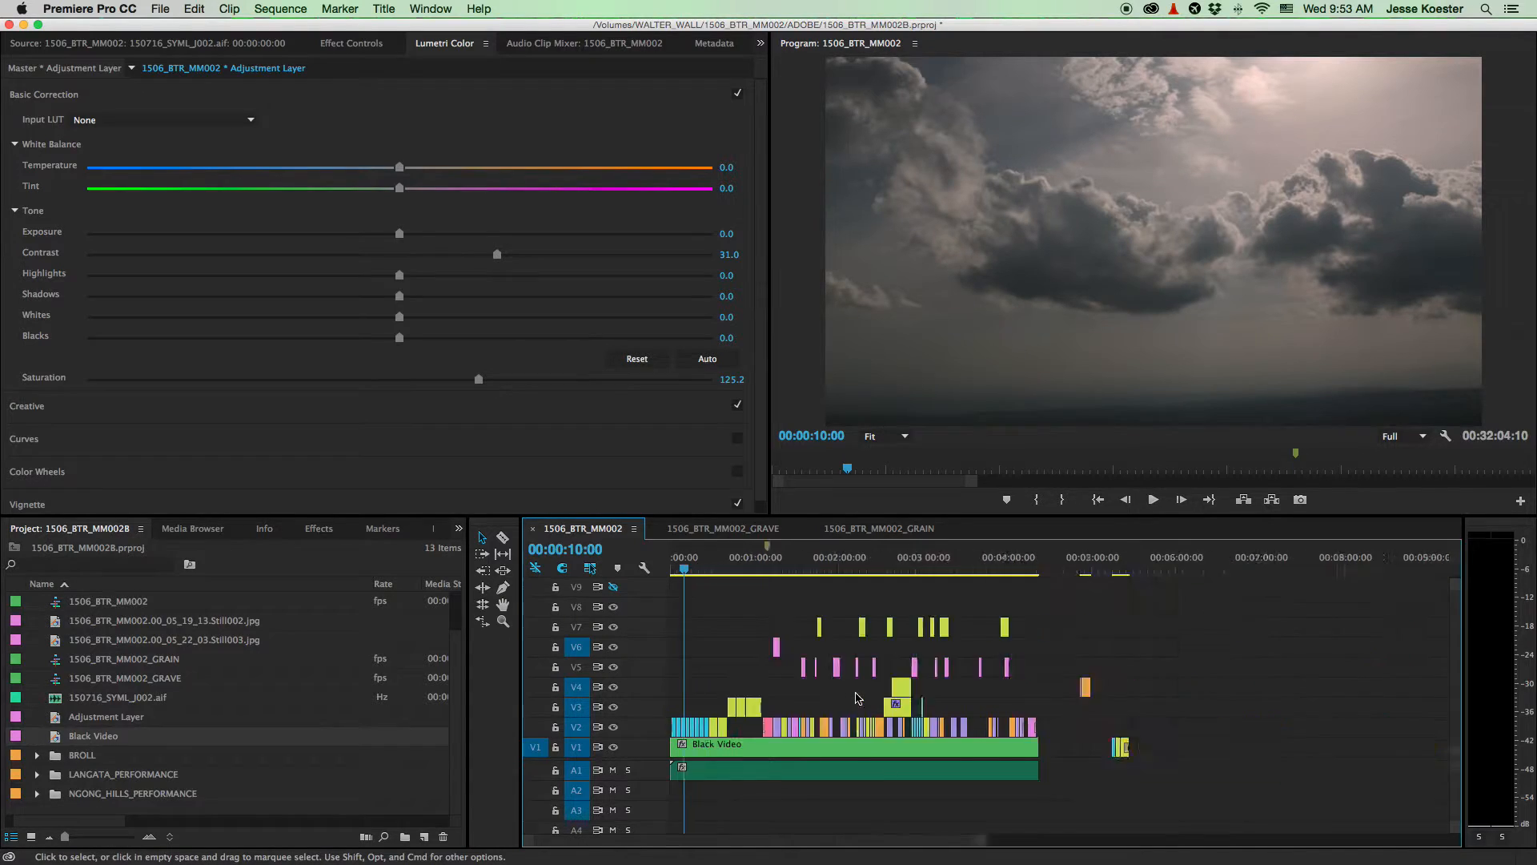
key("equal")
key("equal")
key("equal")
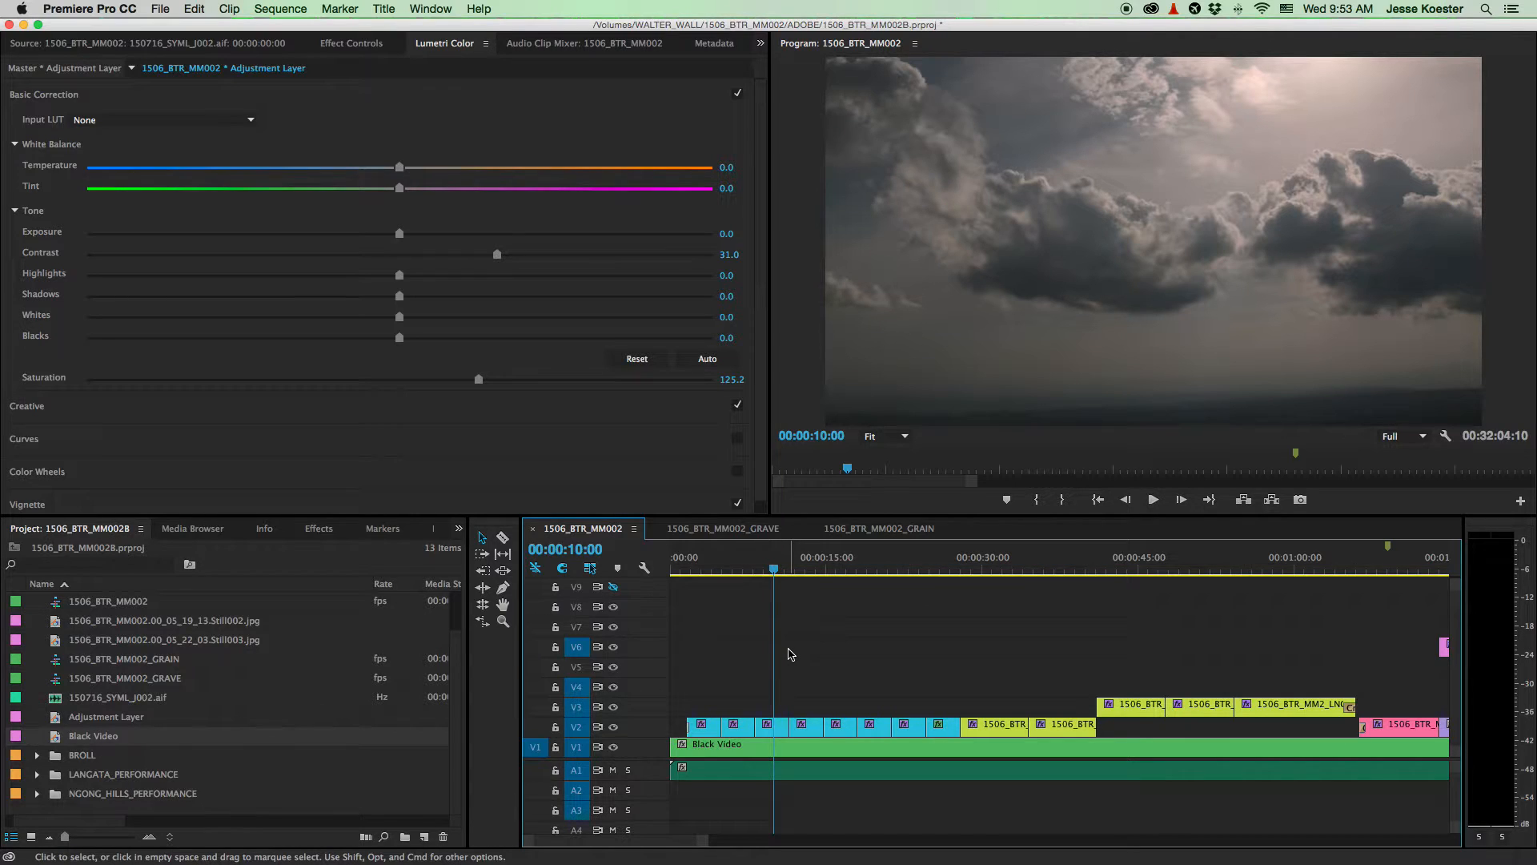
key("super+s")
- Play from just before 30 seconds and step frames to settle on 00:00:29:15
left_click(962, 568)
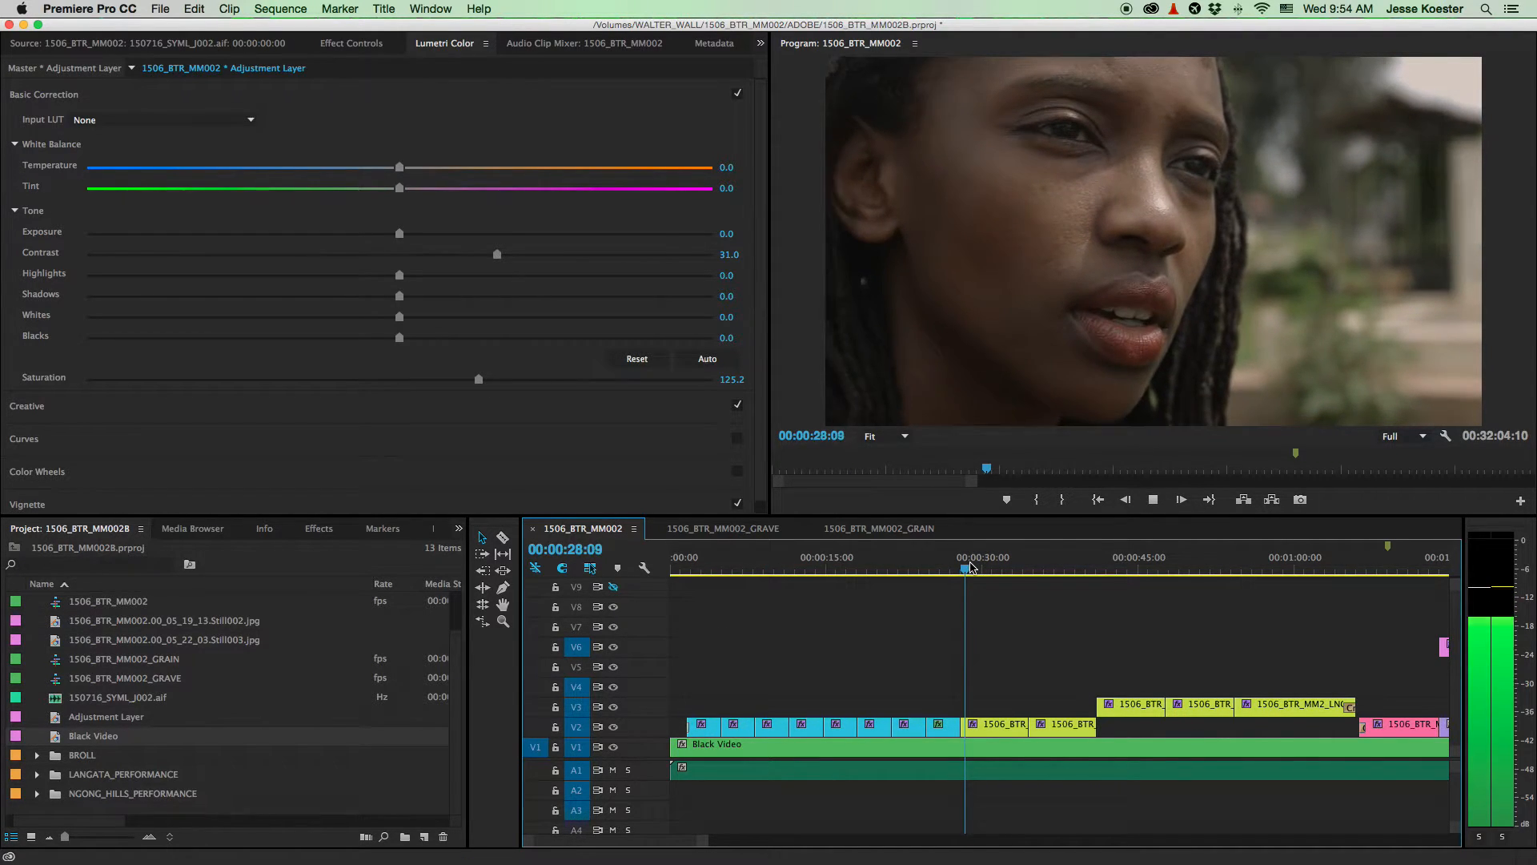
key("space")
key("Left")
key("Left")
key("Left")
key("Left")
key("Left")
key("Left")
key("Left")
key("Left")
key("Left")
key("Left")
key("Left")
key("Left")
key("Right")
key("Right")
key("Left")
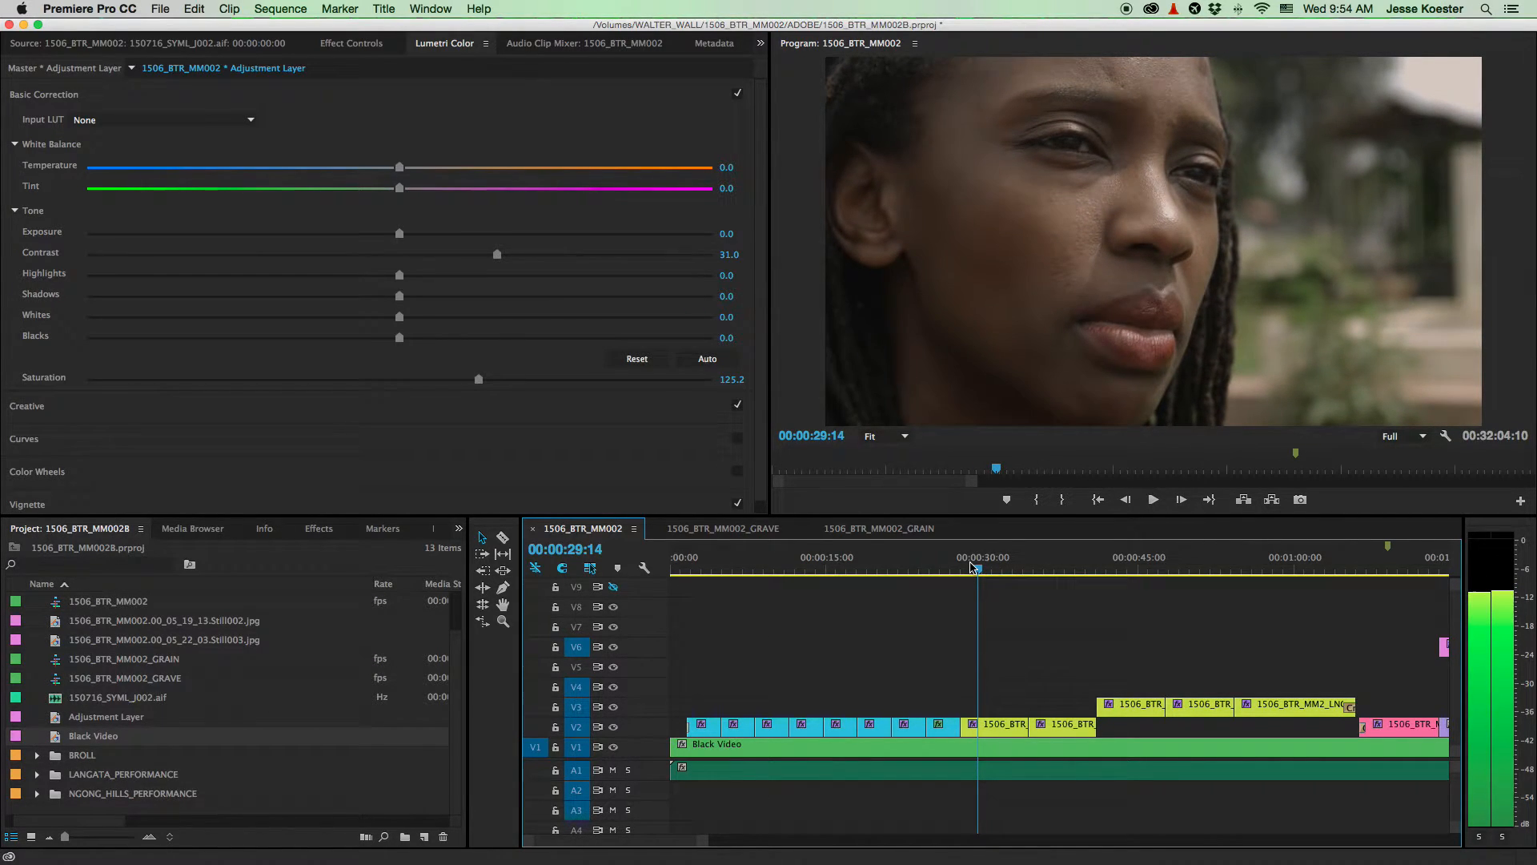
key("Left")
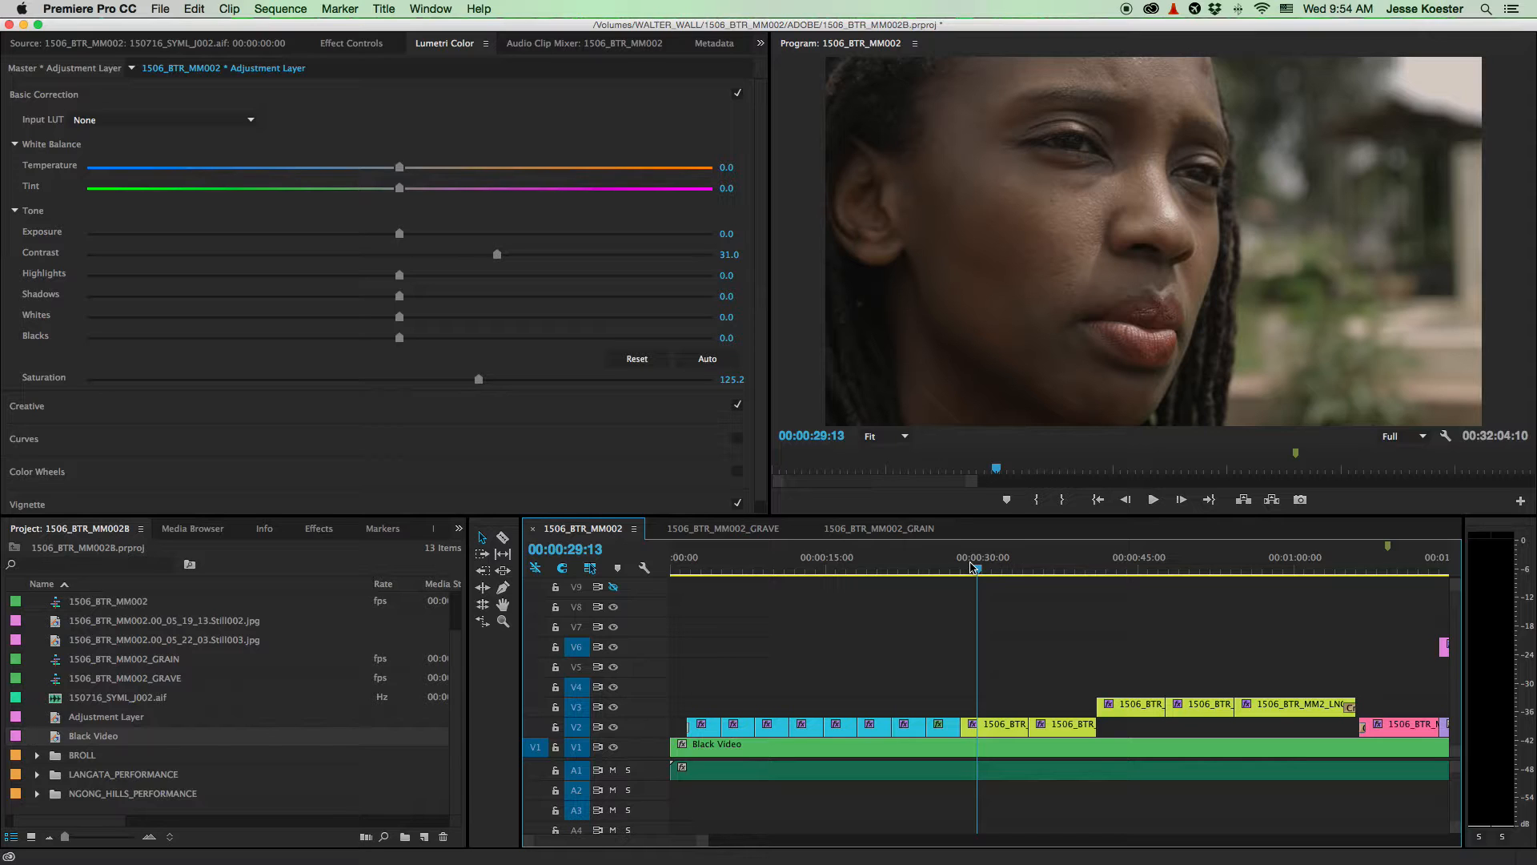
key("space")
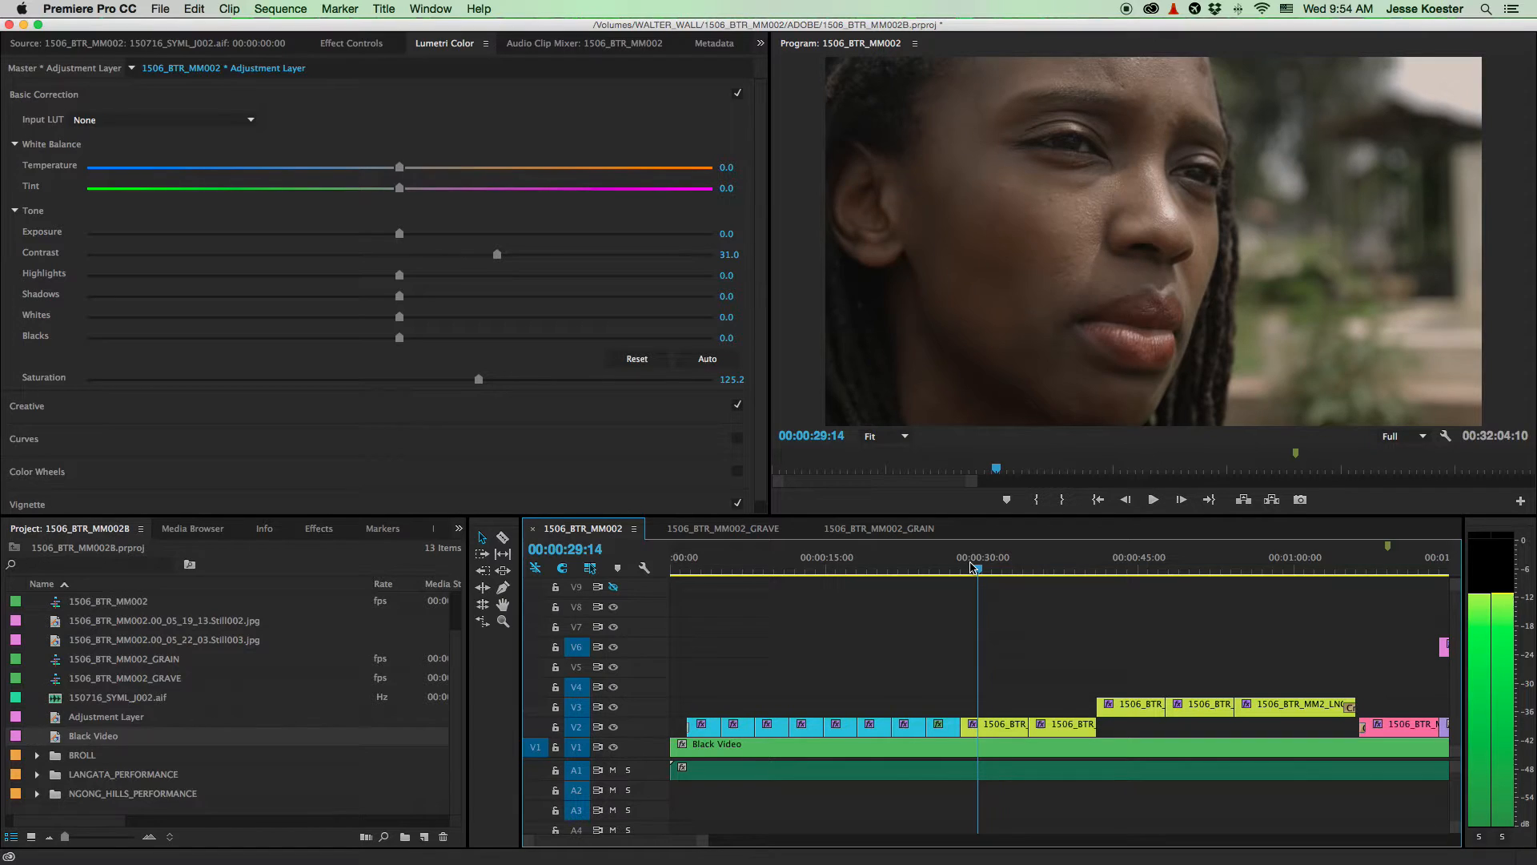
key("Left")
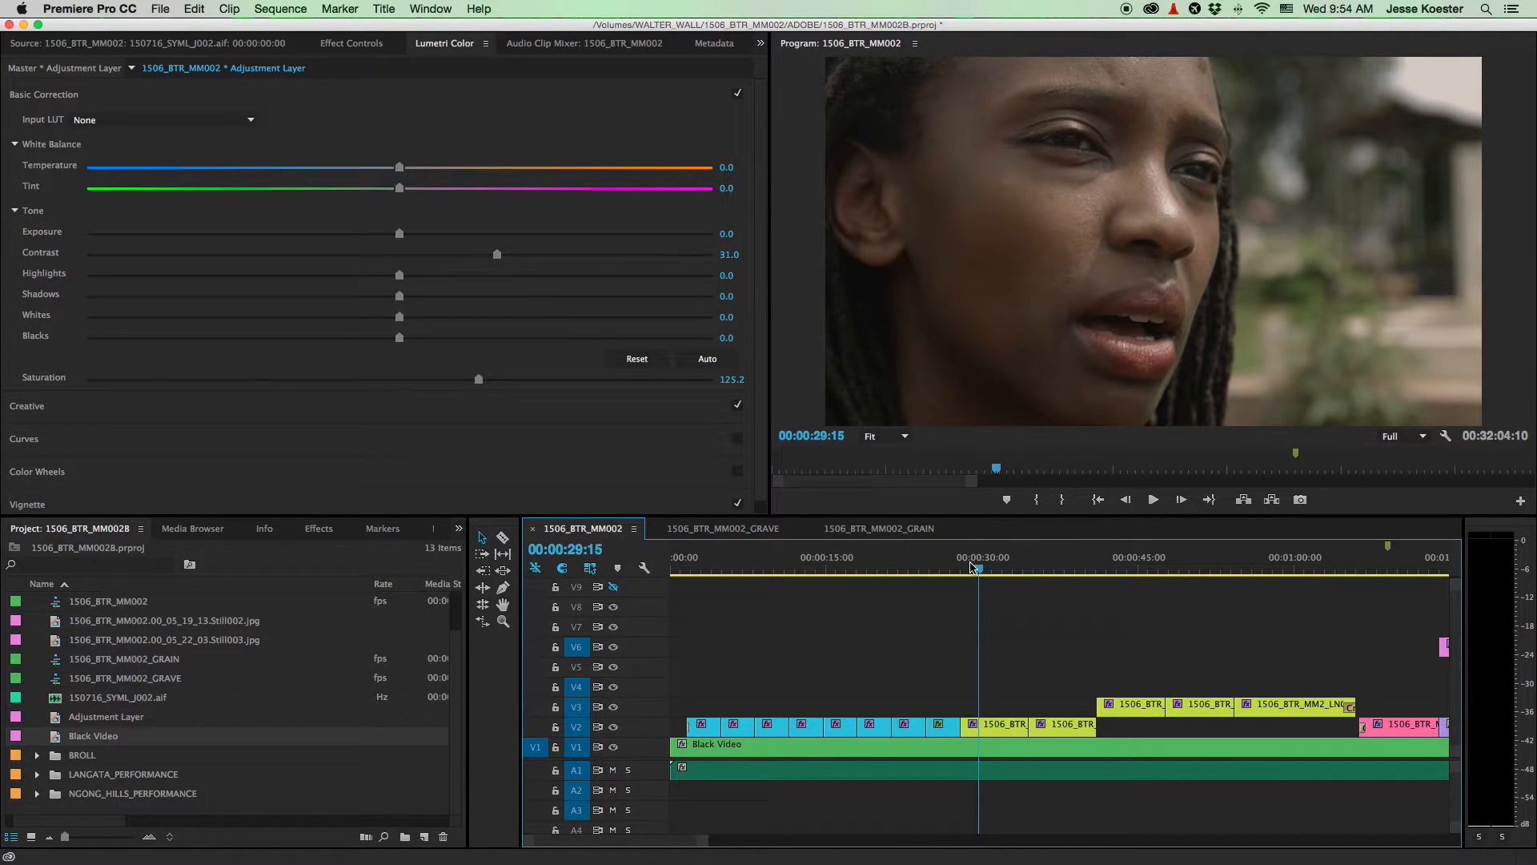
key("Left")
key("Left")
key("Left")
key("Right")
key("Right")
key("Right")
key("Left")
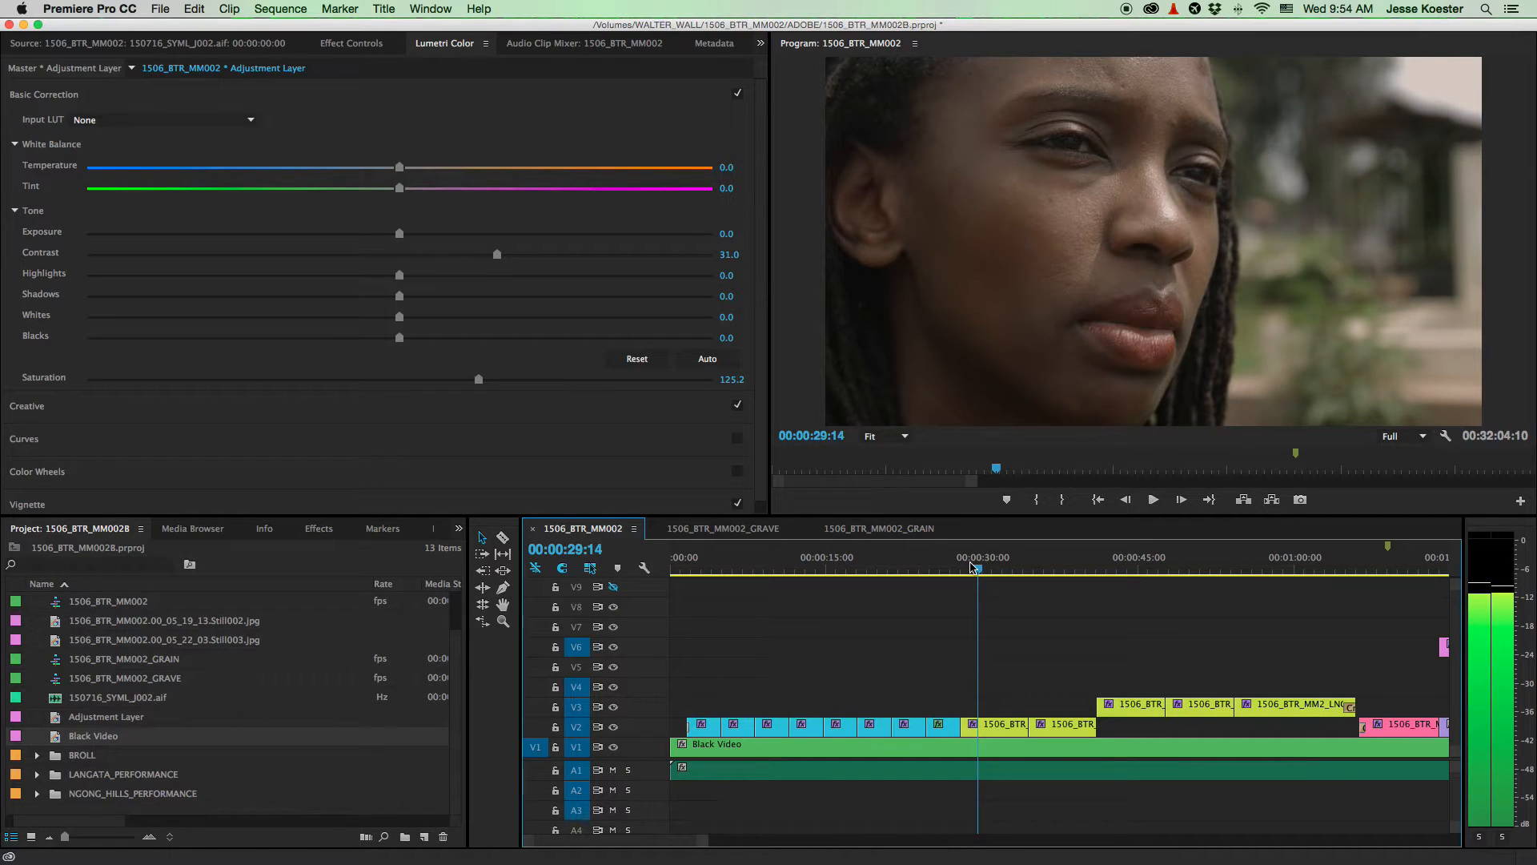
key("Right")
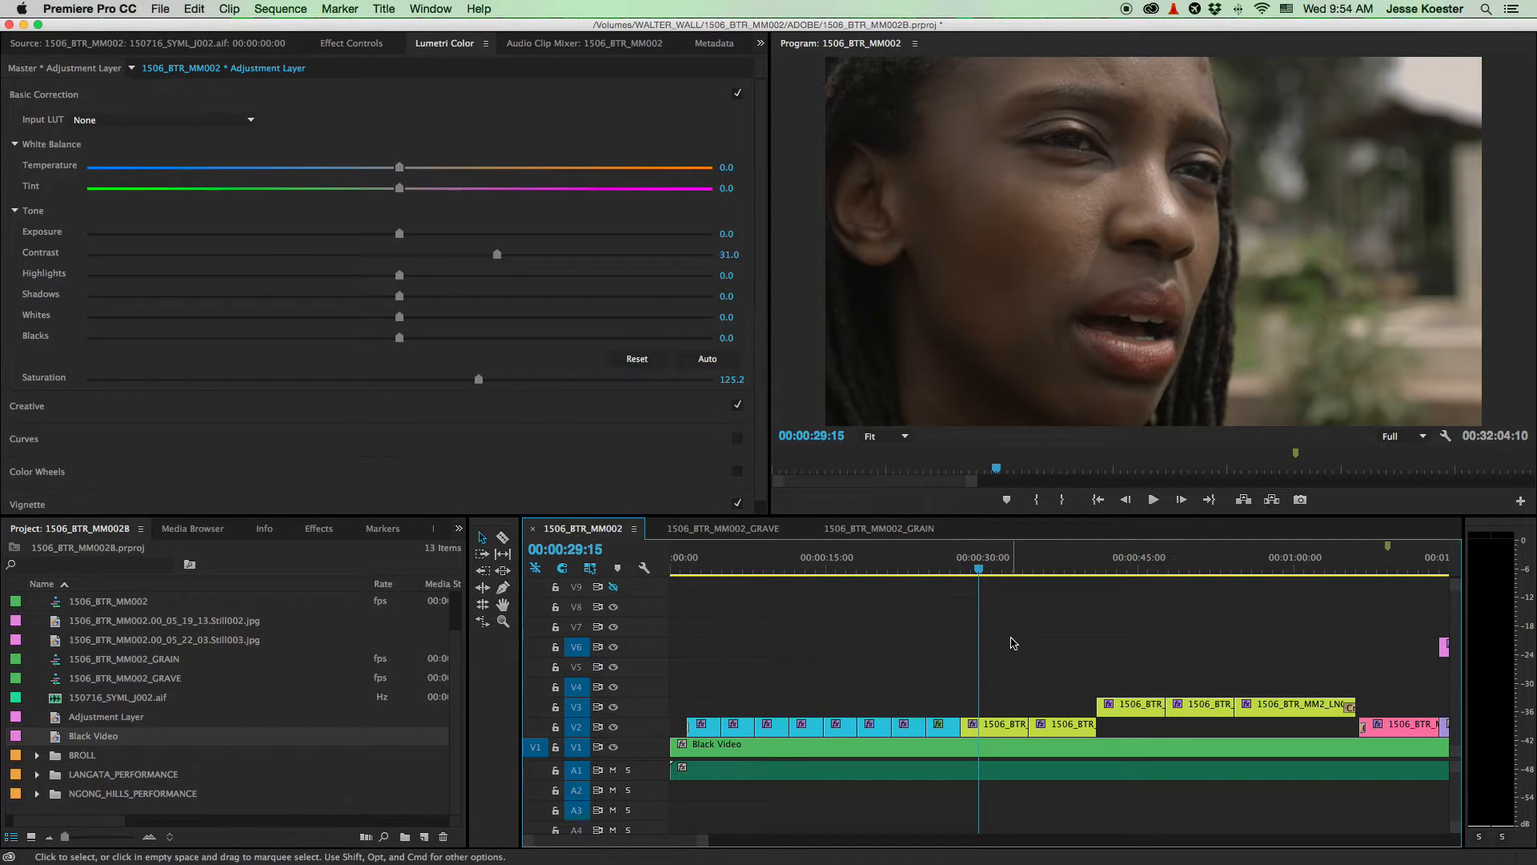
scroll(974, 651, "up", 3)
- Deselect the adjustment layer and select the V2 close-up clip, then clear the selection
left_click(927, 677)
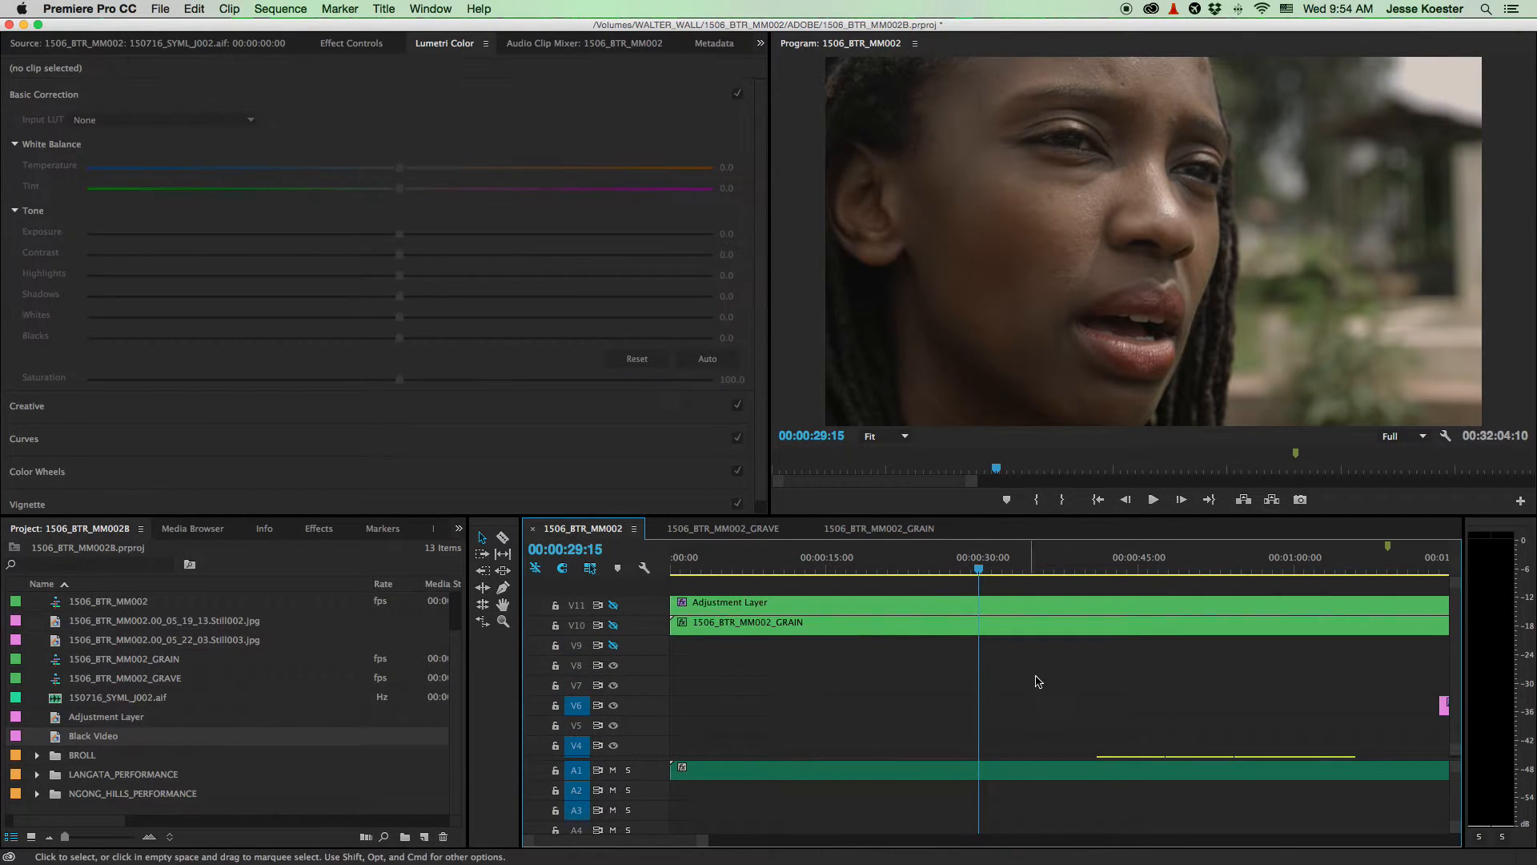
scroll(1023, 677, "down", 3)
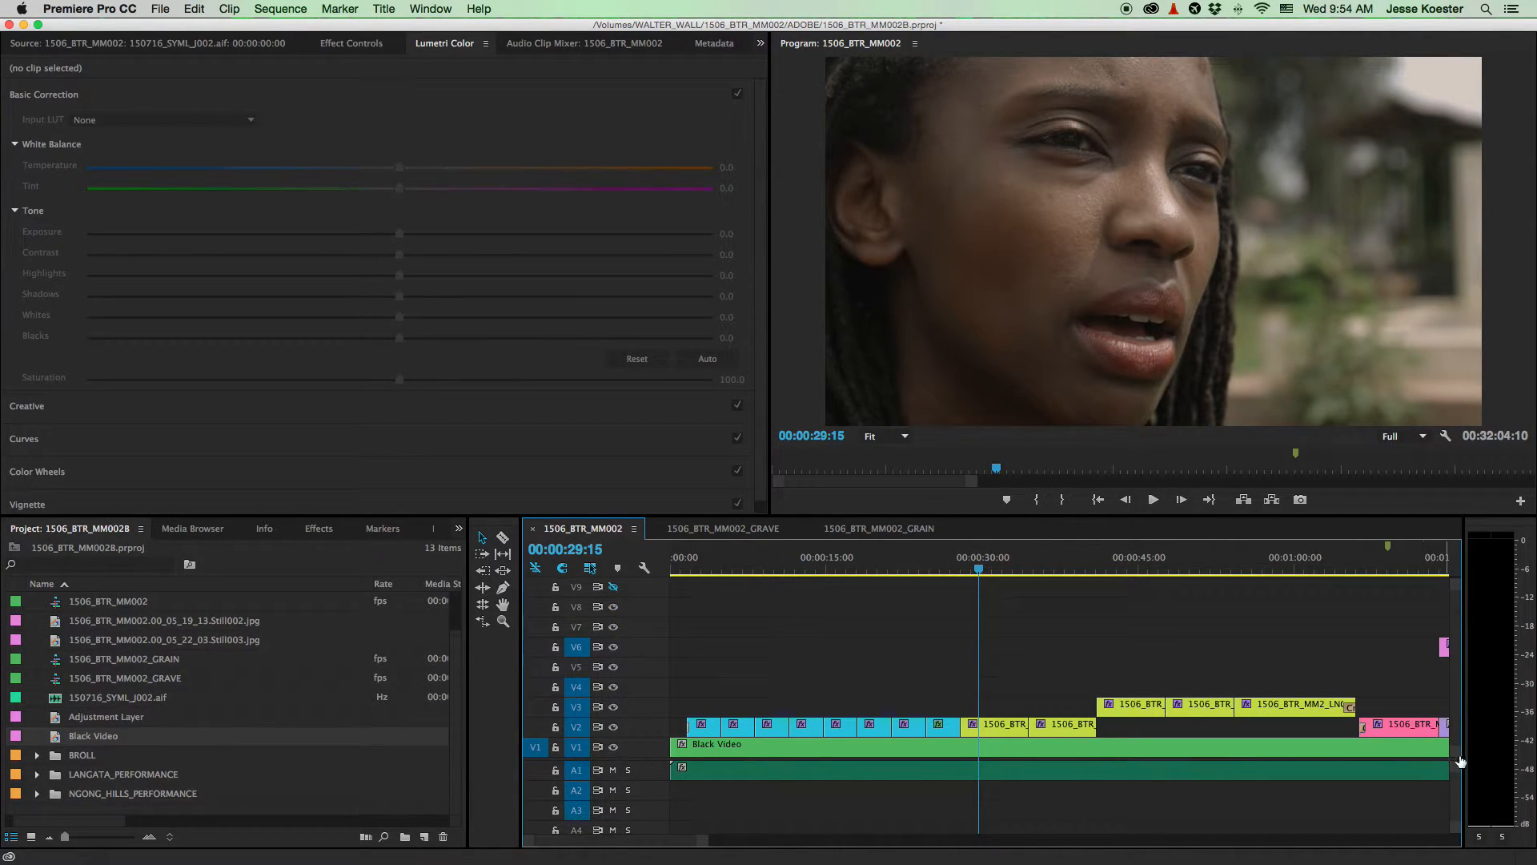
scroll(1026, 636, "up", 2)
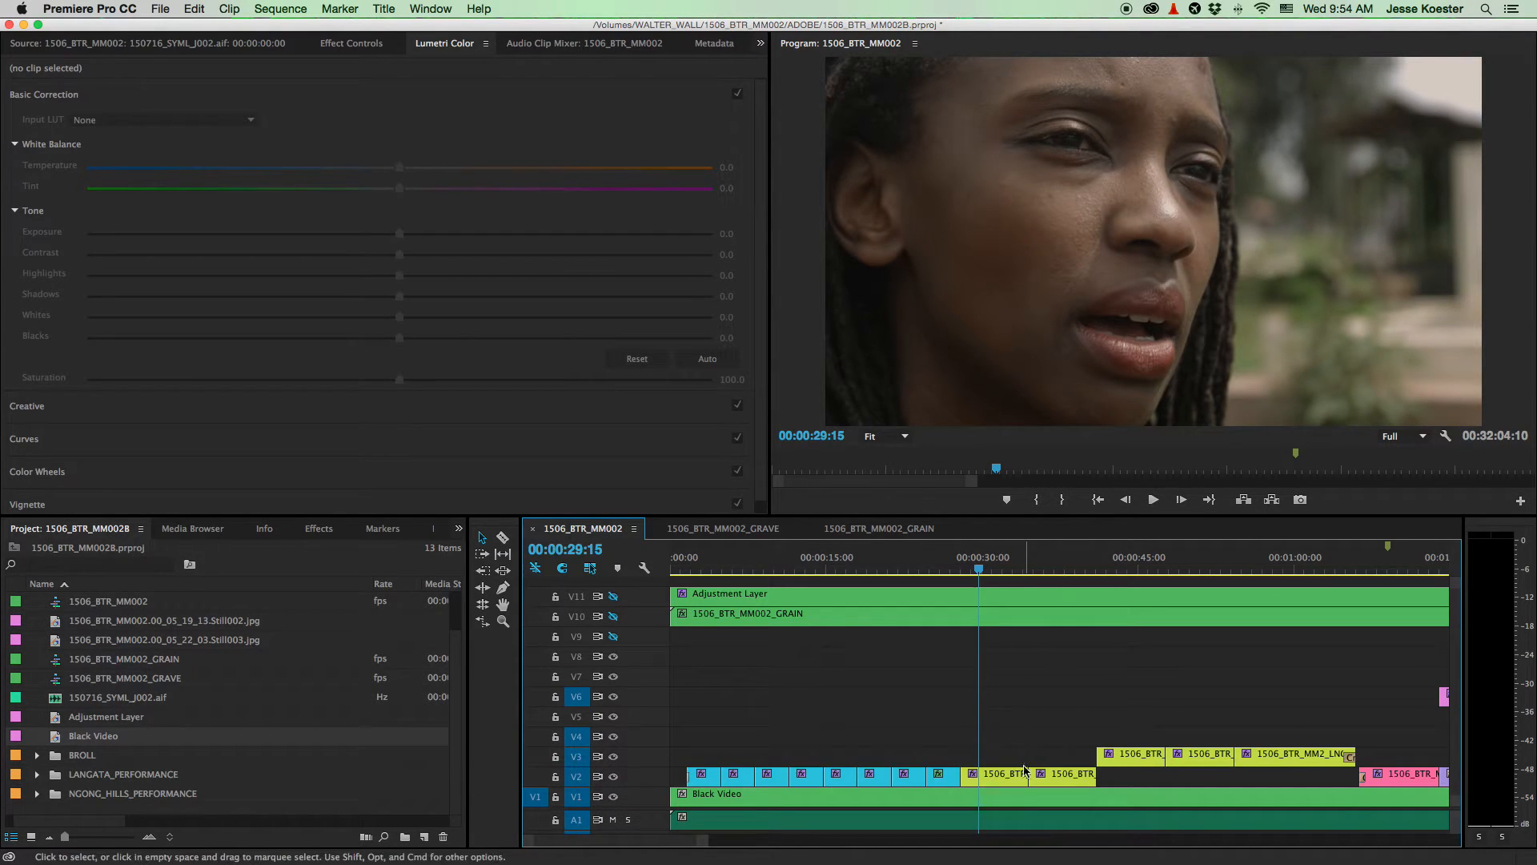
left_click(1015, 783)
left_click(617, 568)
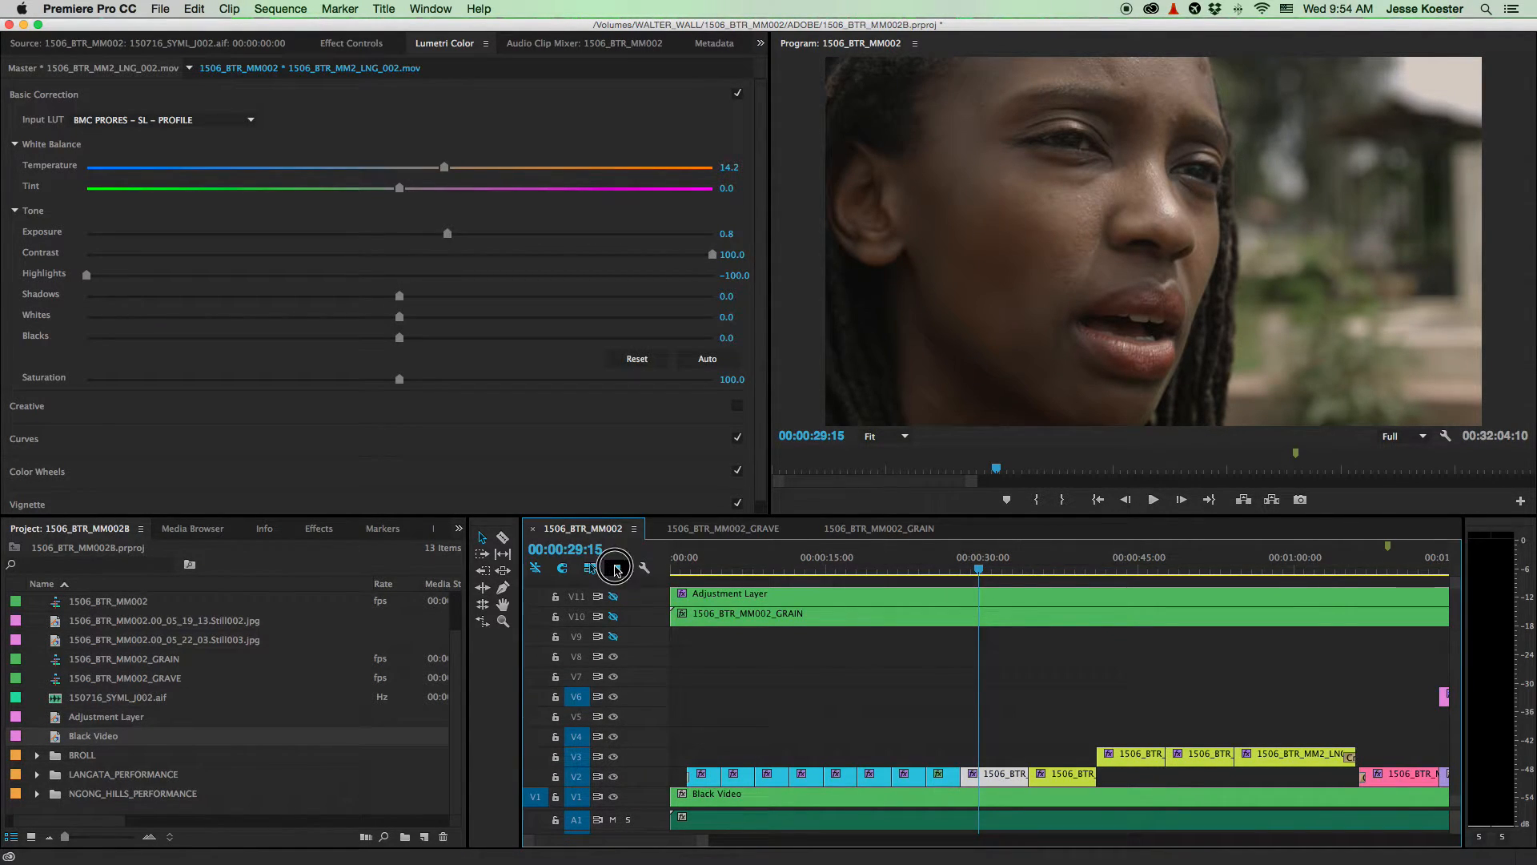
left_click(997, 748)
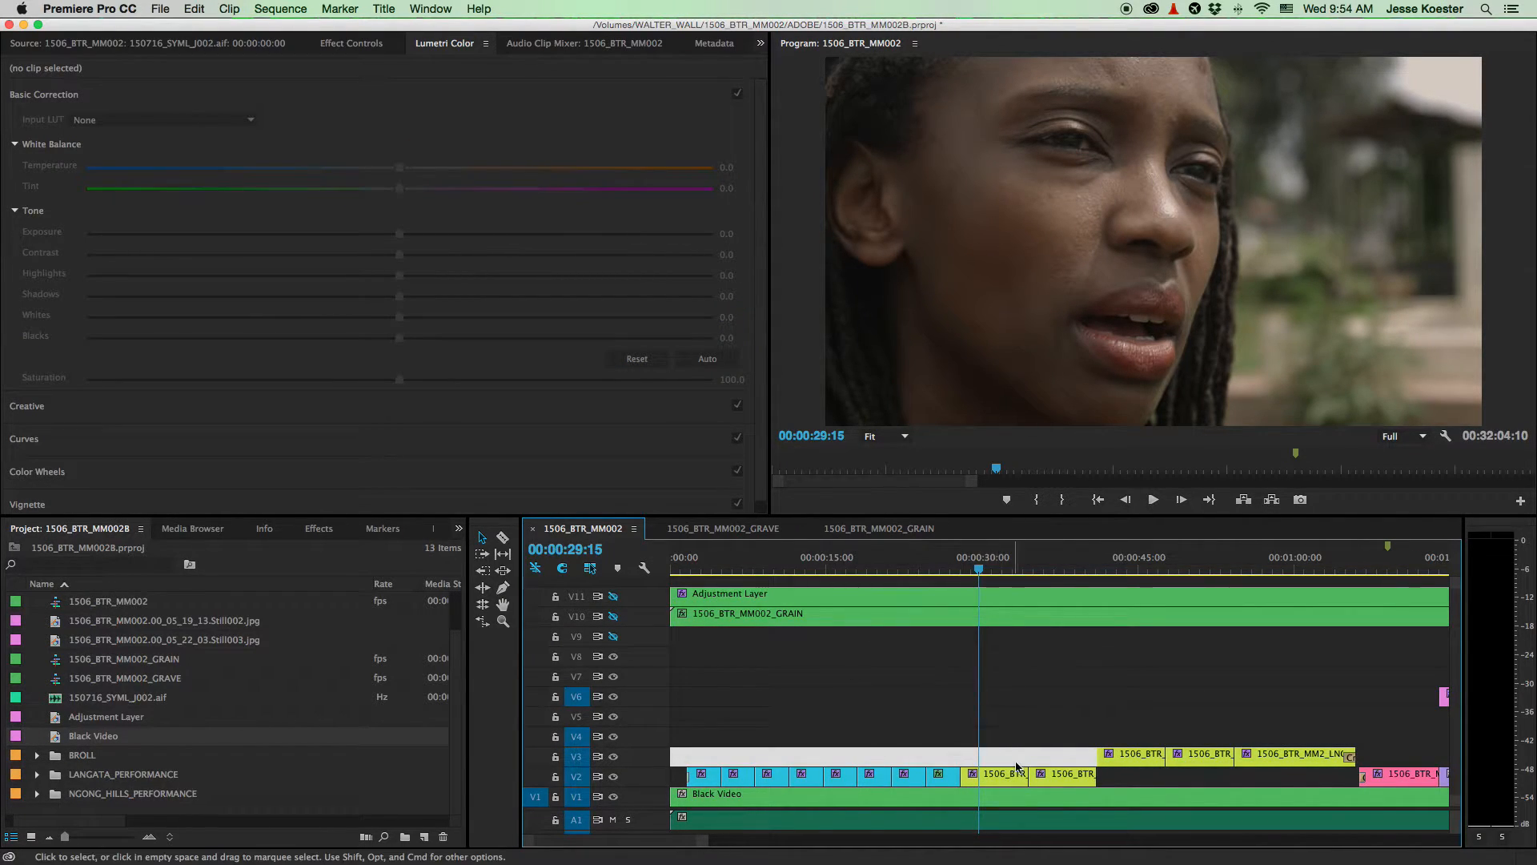
- Add a marker at 00:00:29:15 and name it BACK
left_click(617, 568)
double_click(979, 547)
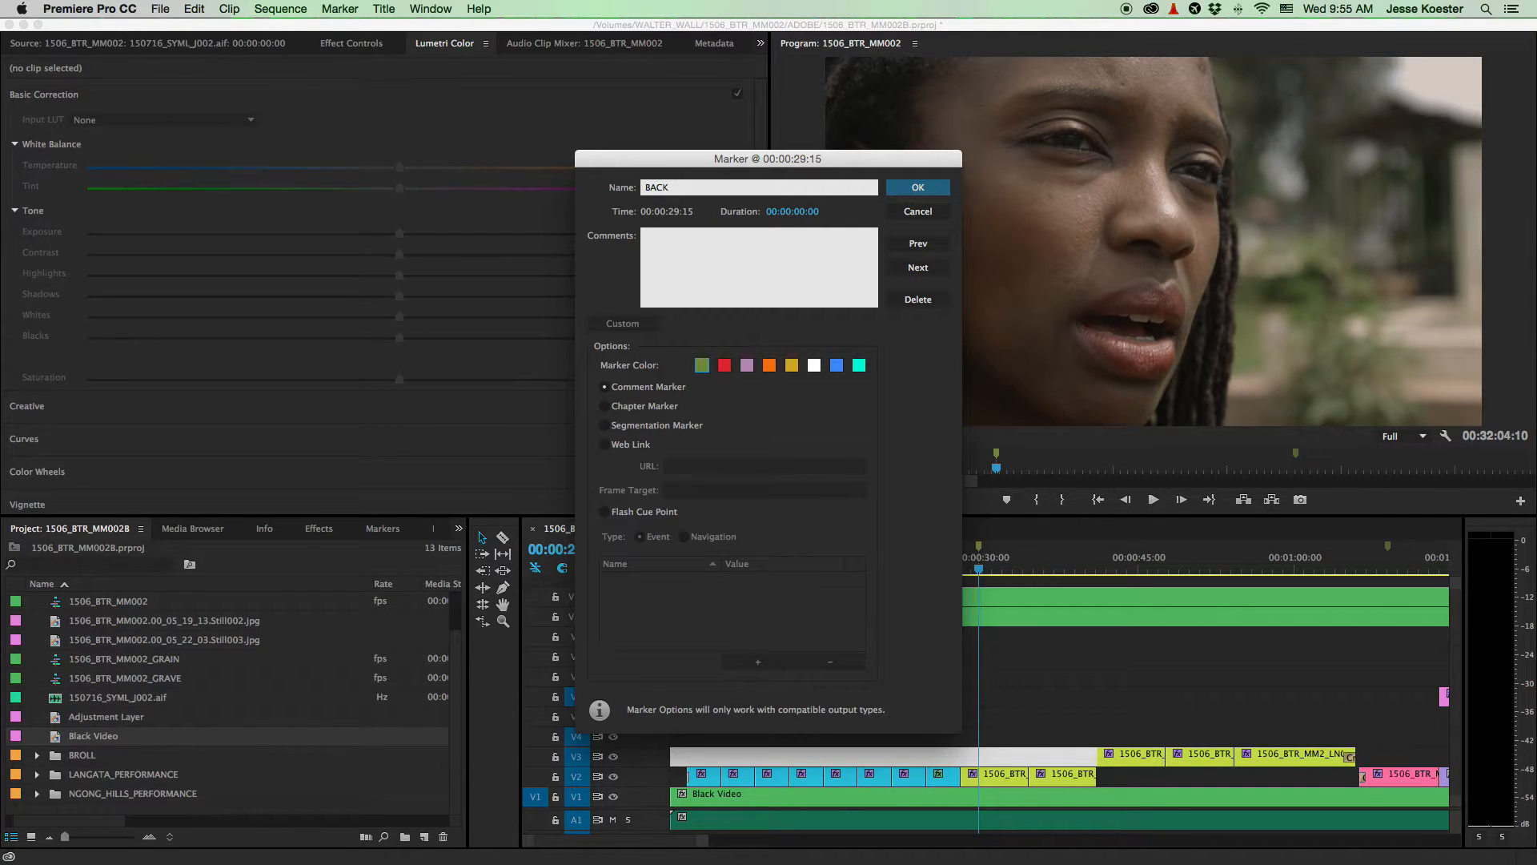
type("BACK")
key("Return")
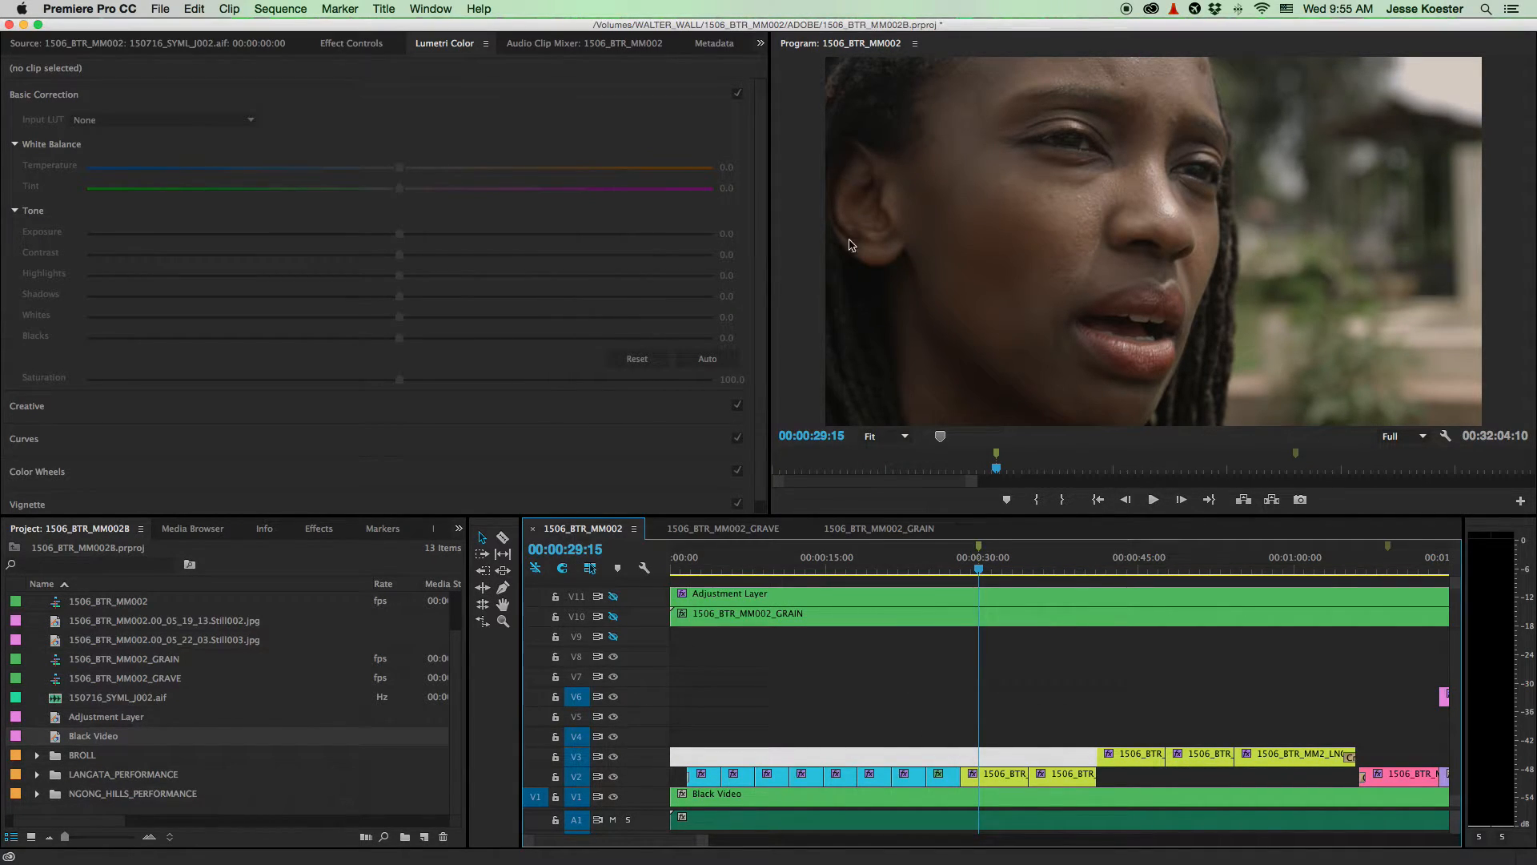
- Play through the BACK marker from about 00:00:28:06, then zoom out to about four minutes
left_click_drag(975, 569, 964, 570)
key("space")
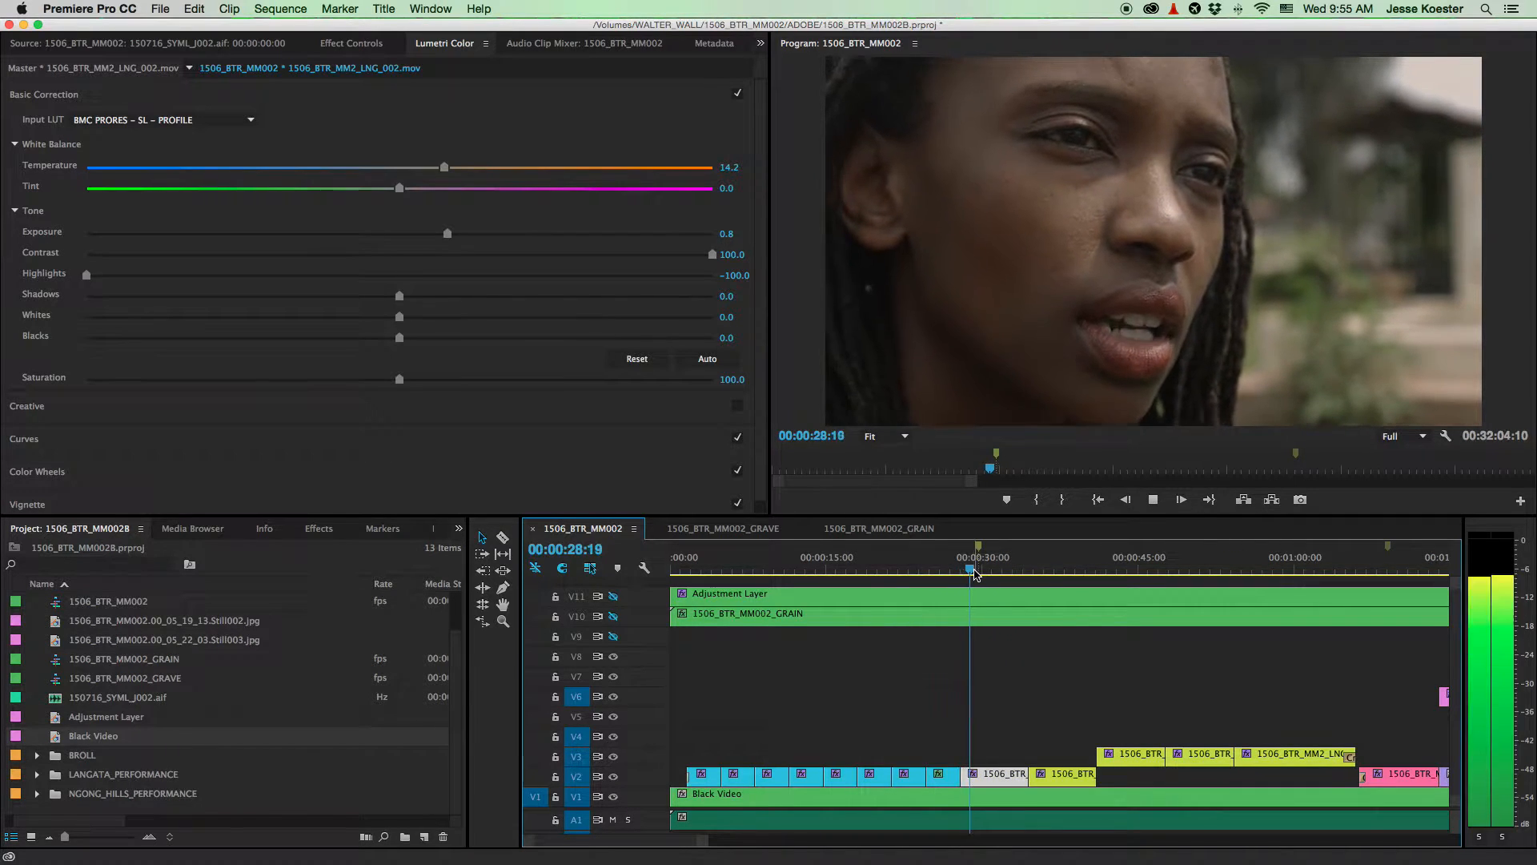
key("space")
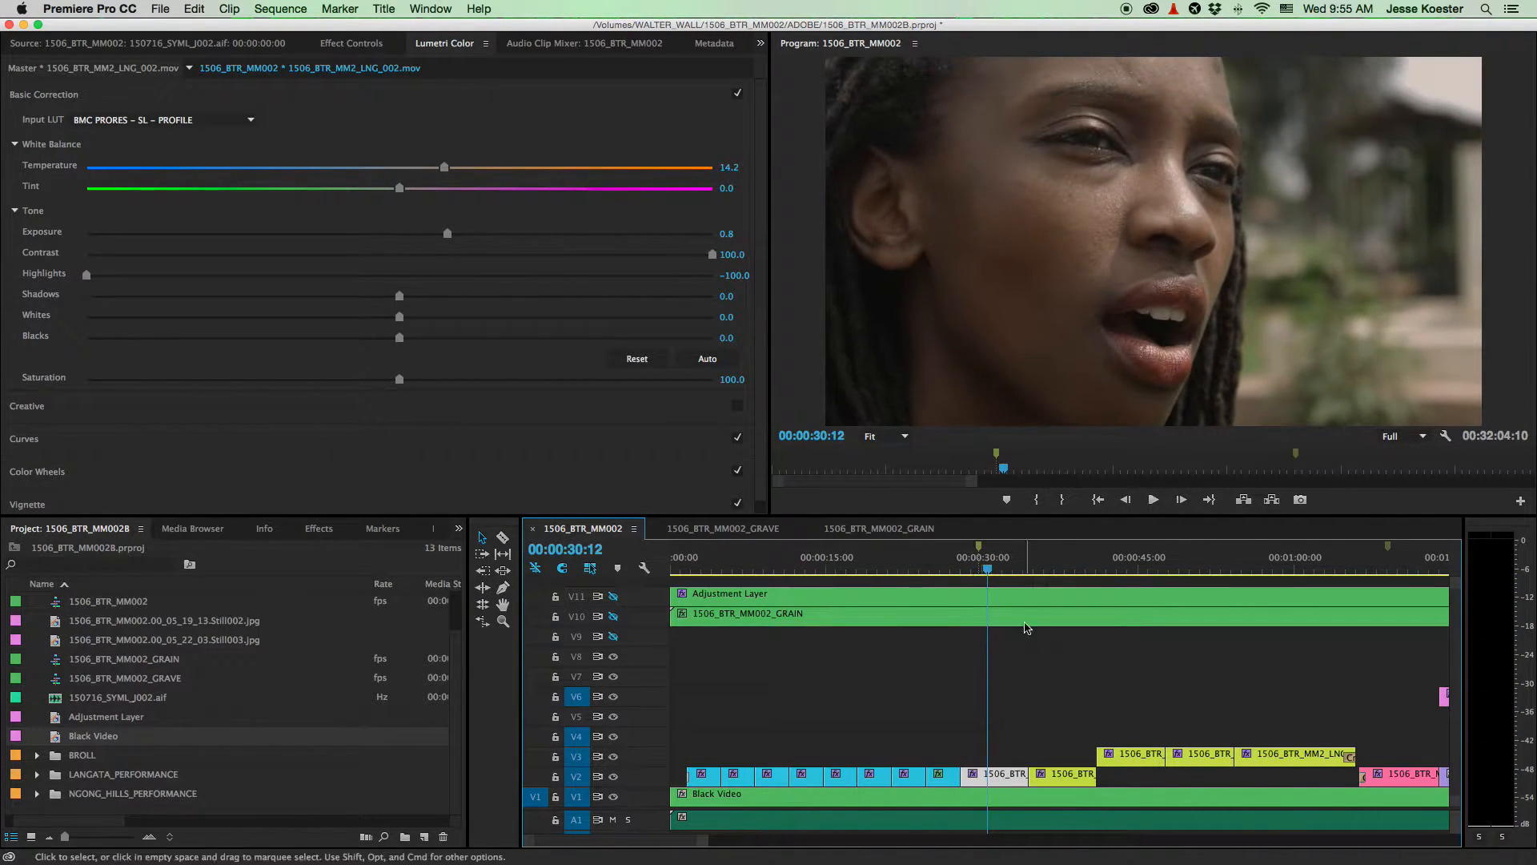
key("minus")
key("minus")
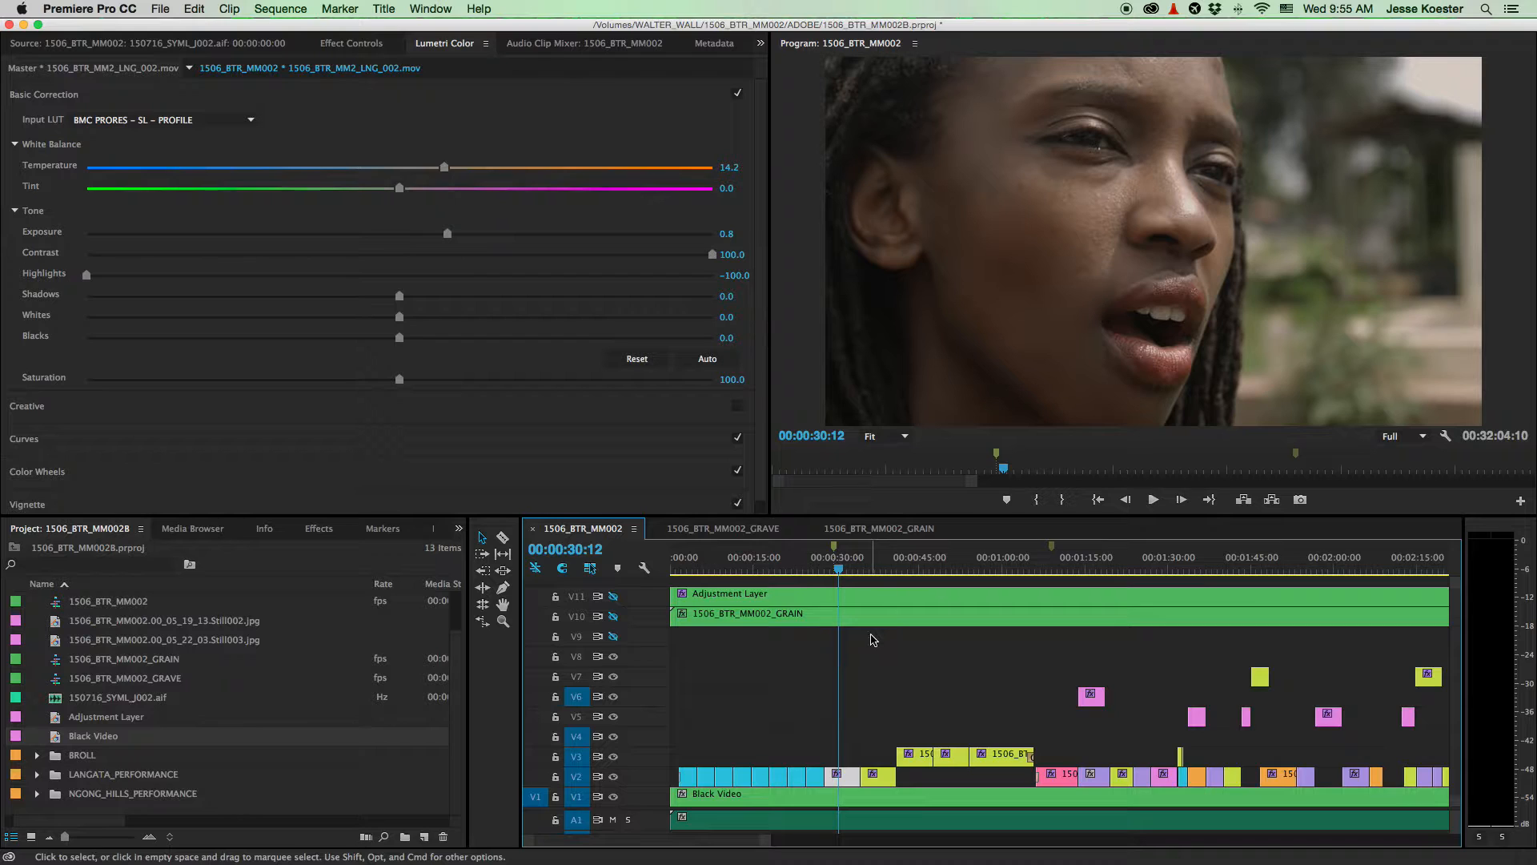
key("minus")
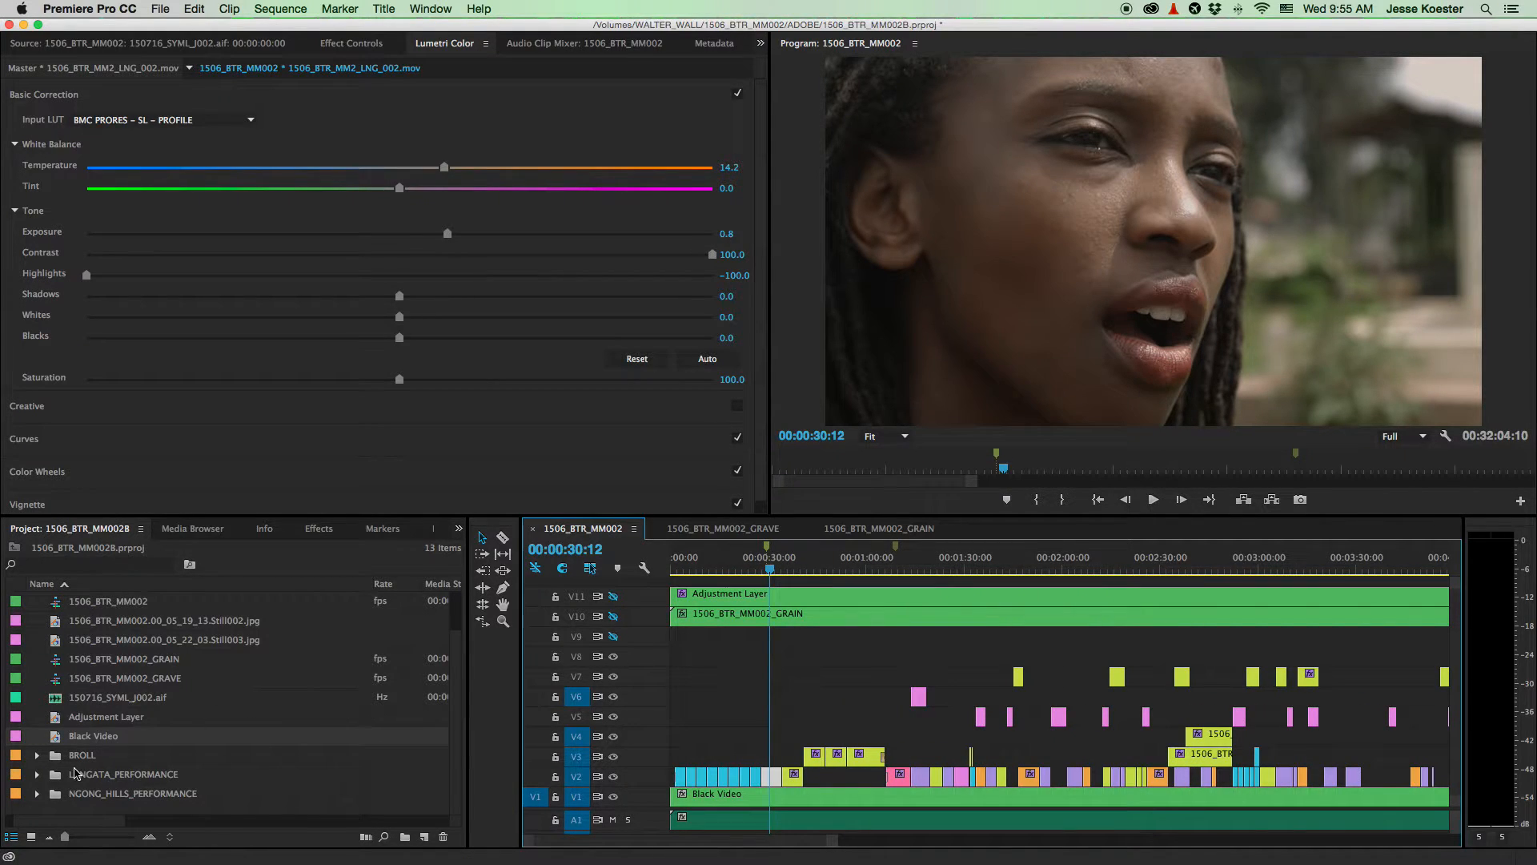
- Load 1506_BTR_MM2_LNG_004.mov from LANGATA_PERFORMANCE into the Source monitor and clear its In/Out points
left_click(35, 775)
scroll(61, 725, "down", 4)
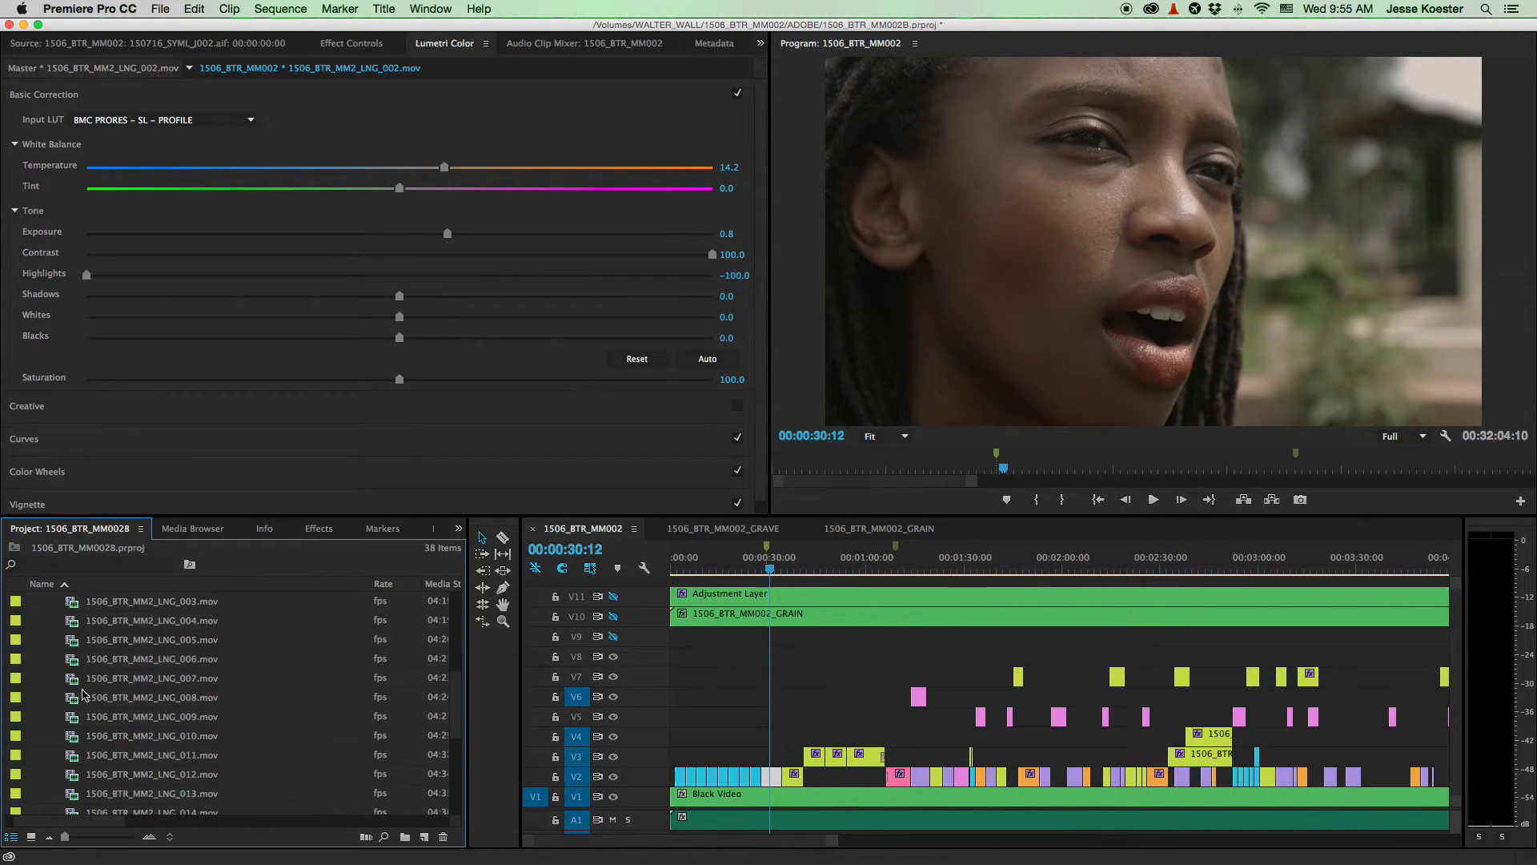
double_click(112, 621)
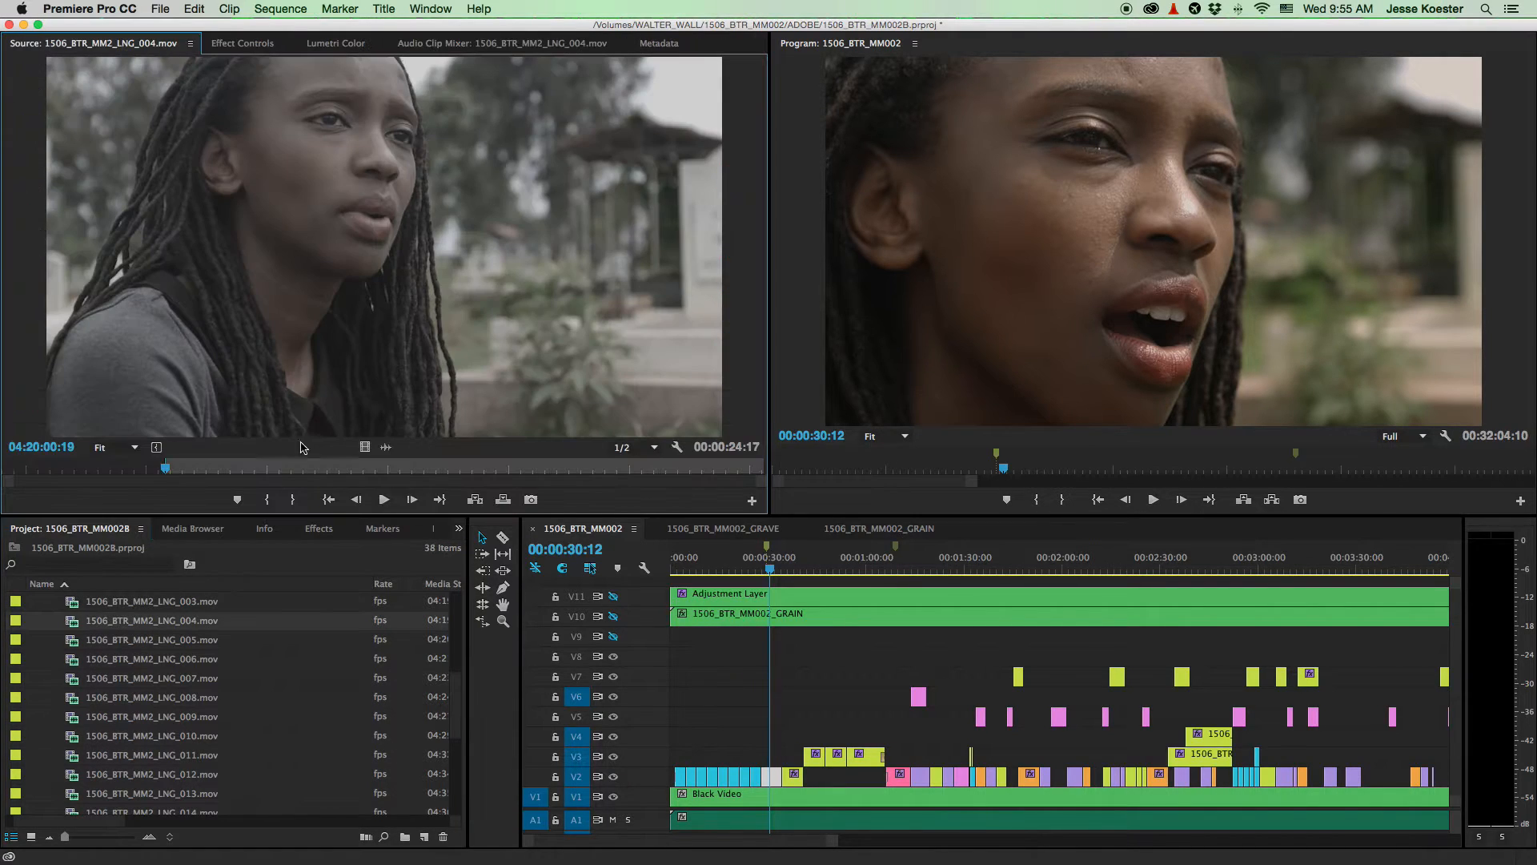
right_click(128, 453)
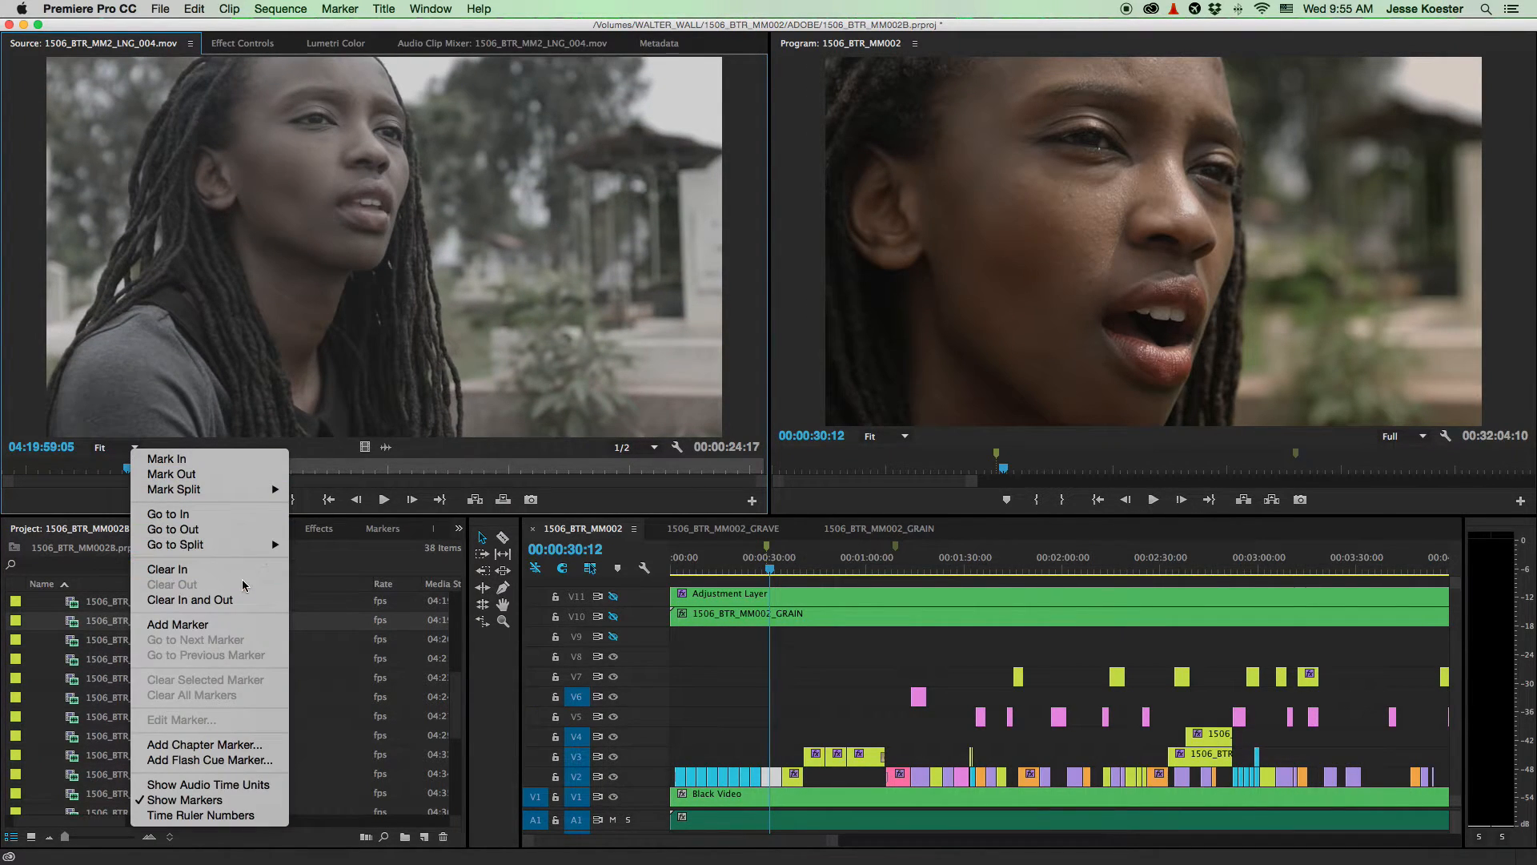
left_click(190, 600)
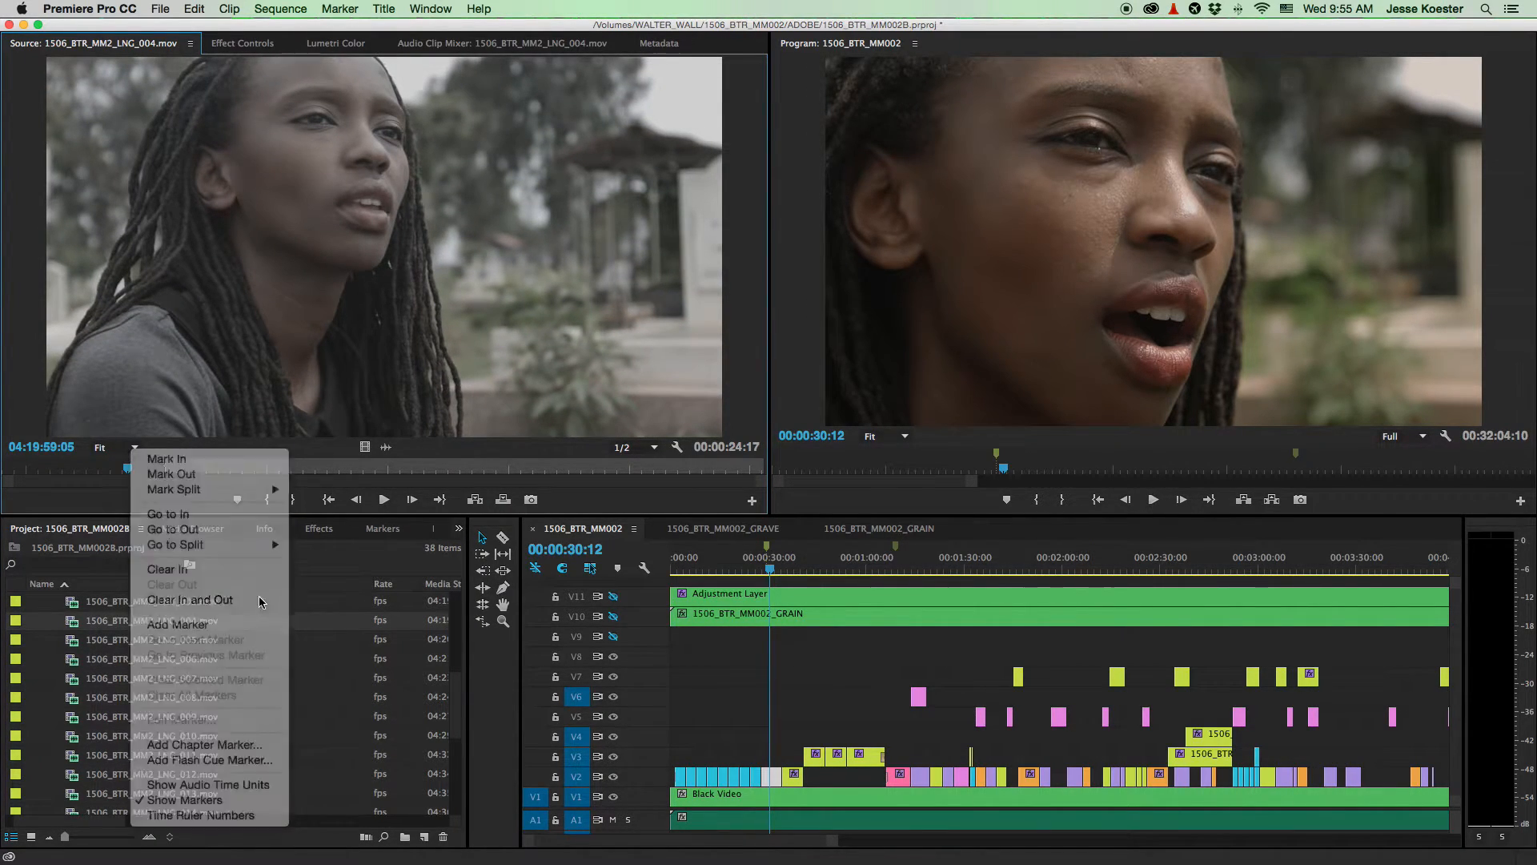
- Preview the source clip and set an In point at 04:20:00:19
left_click(94, 469)
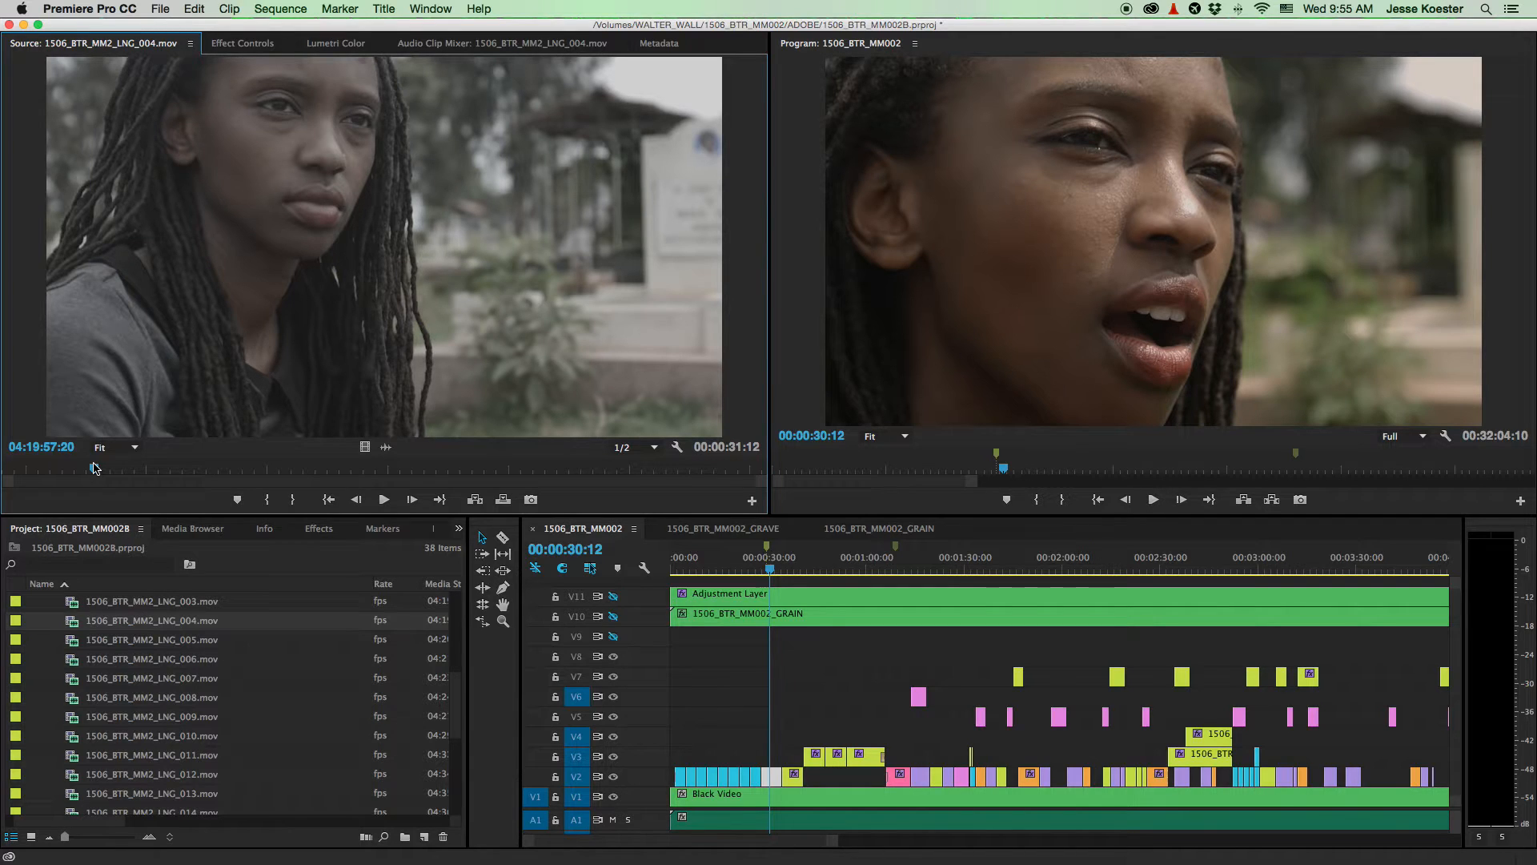
key("space")
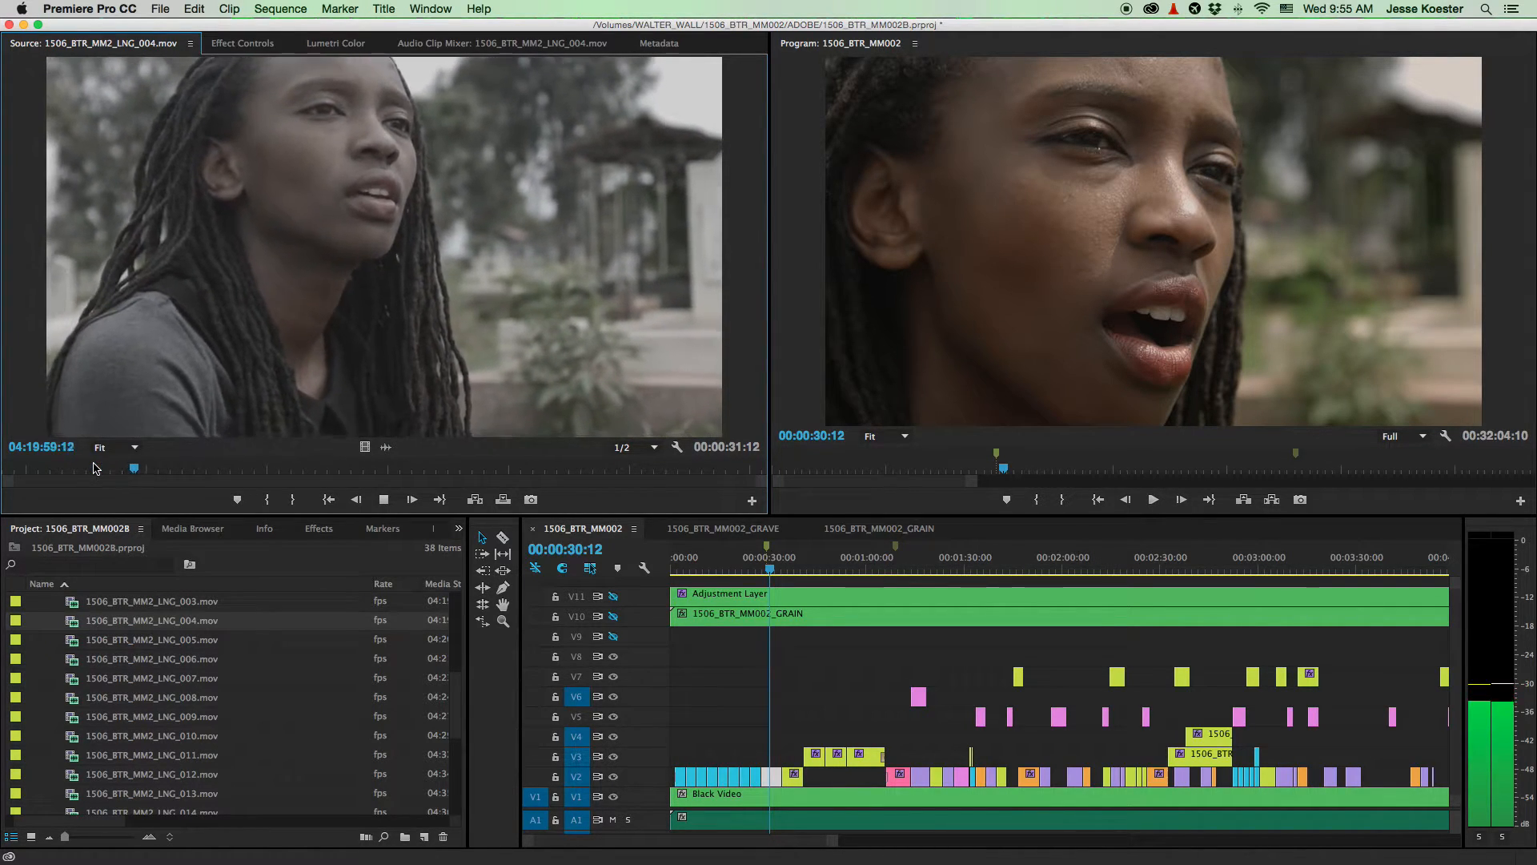
key("space")
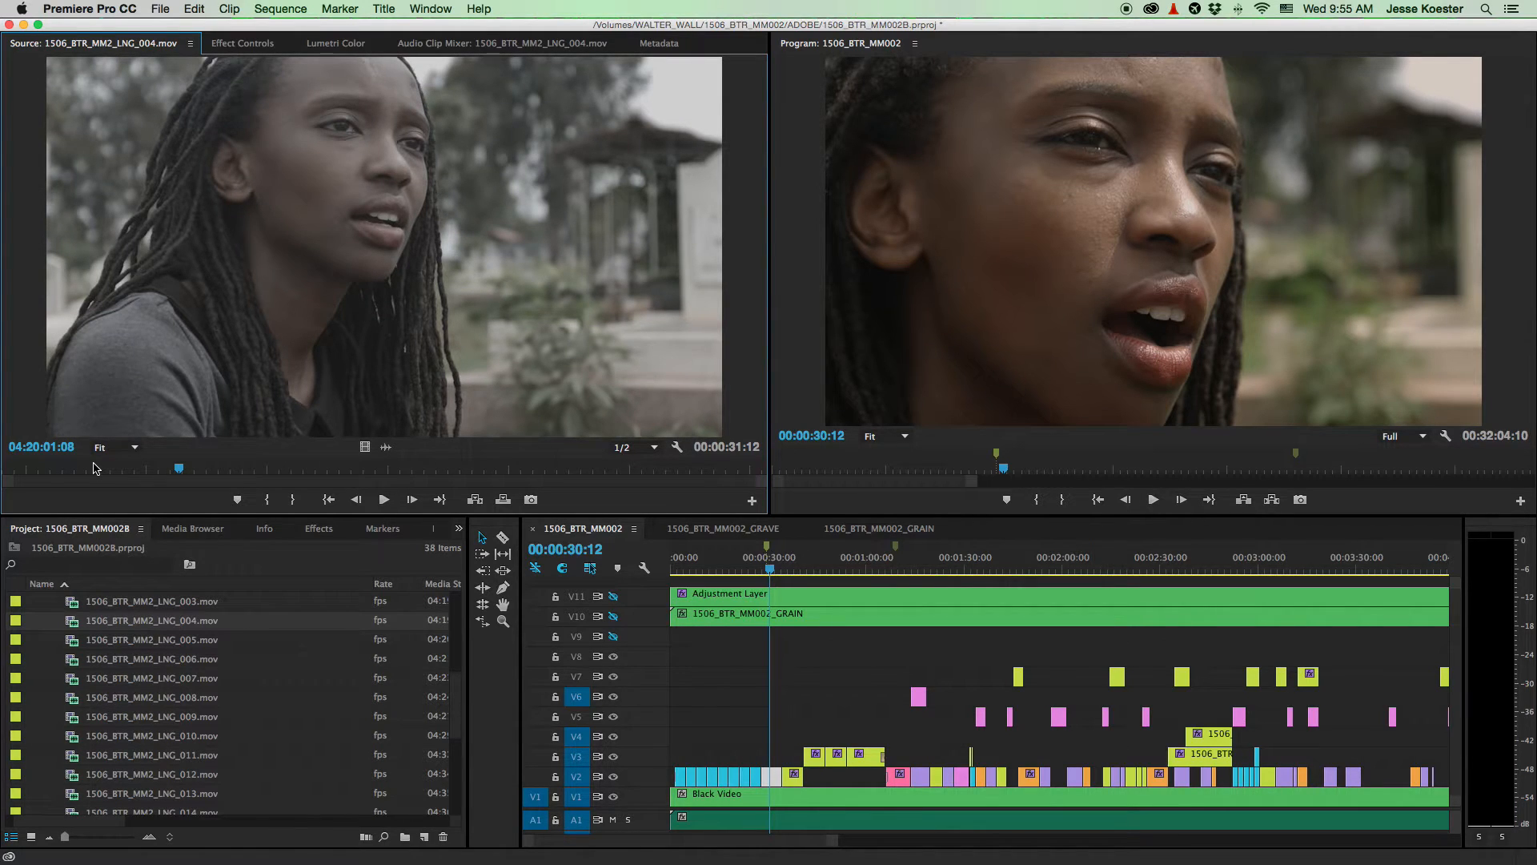
left_click_drag(93, 468, 77, 467)
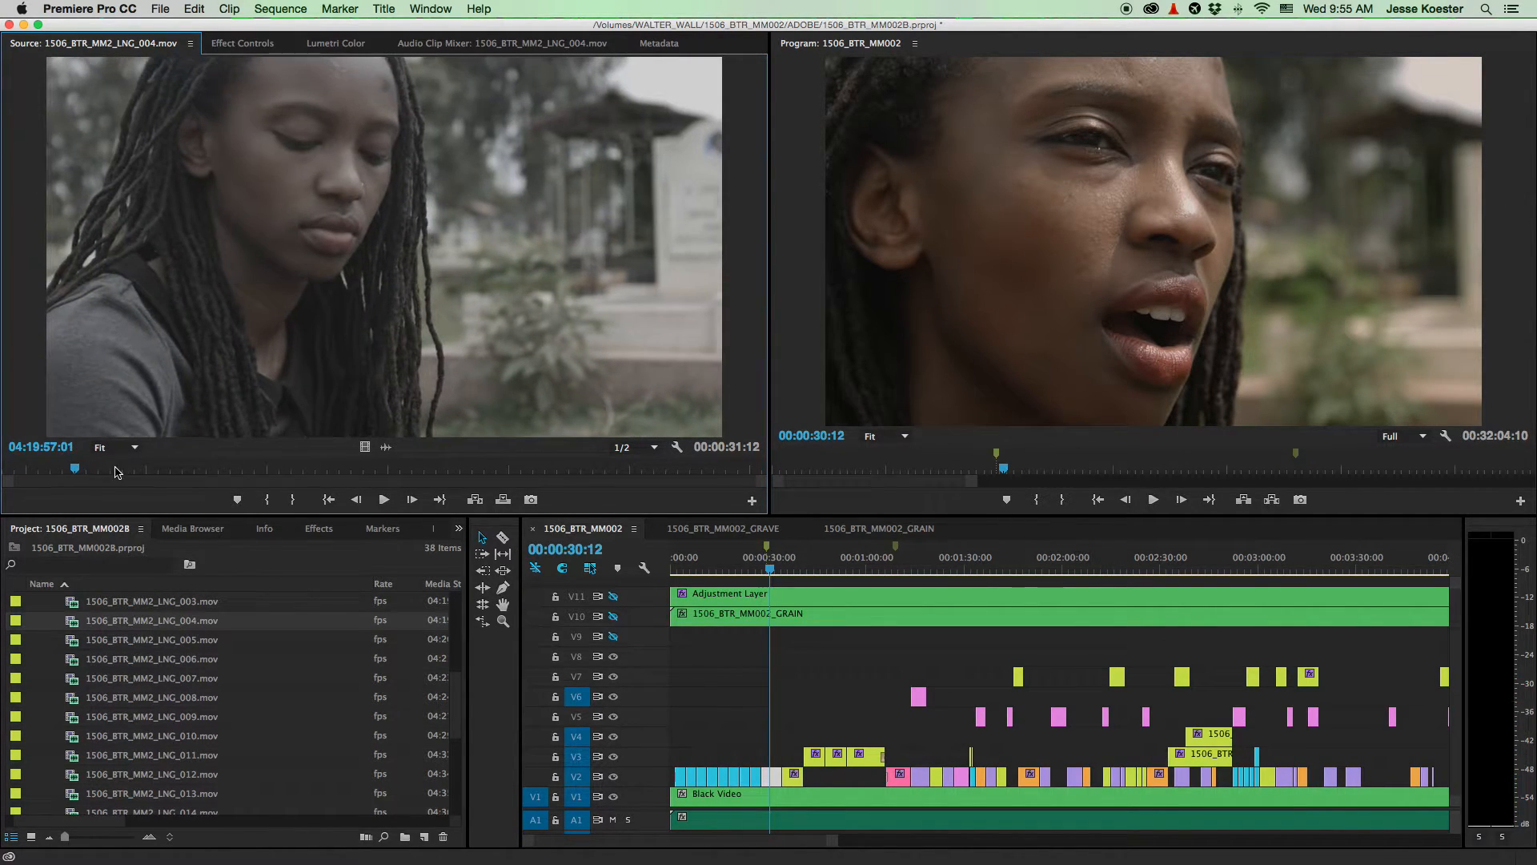
key("space")
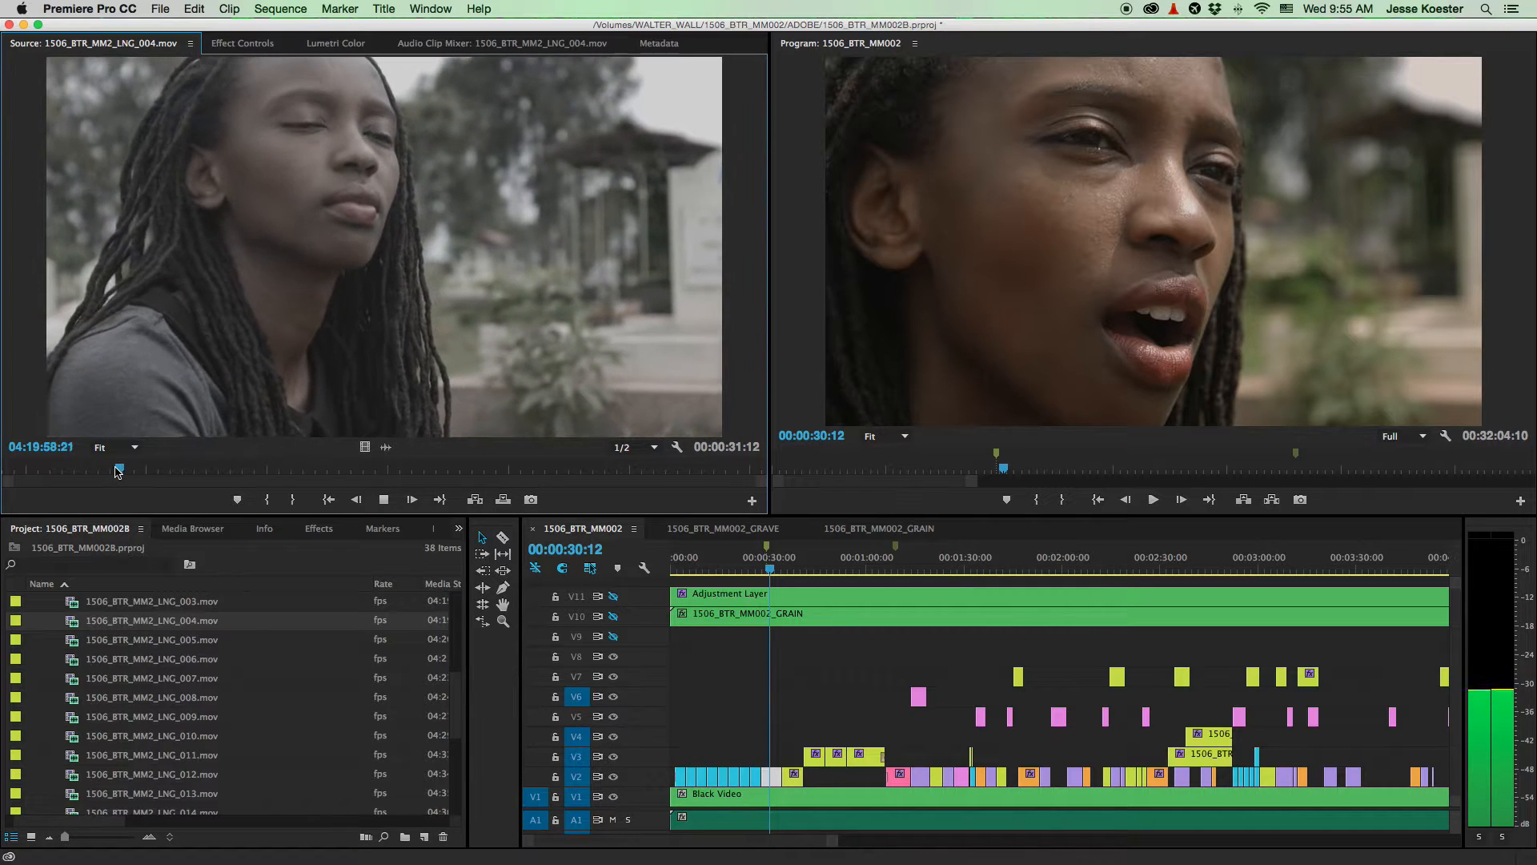
key("space")
key("Left")
key("Left")
key("Left")
key("Left")
key("Left")
key("Left")
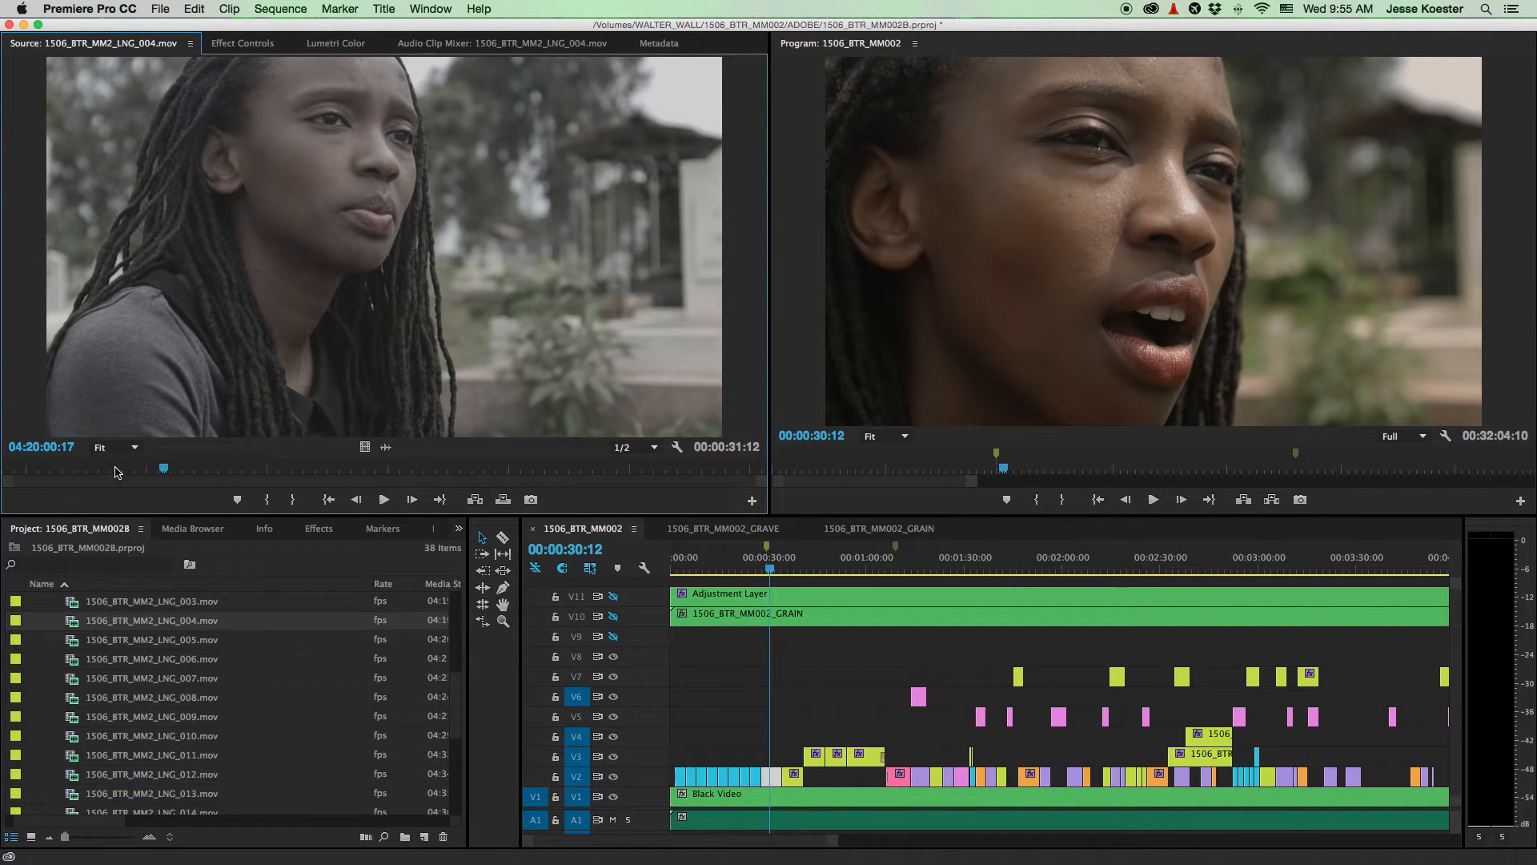
key("Right")
key("Right")
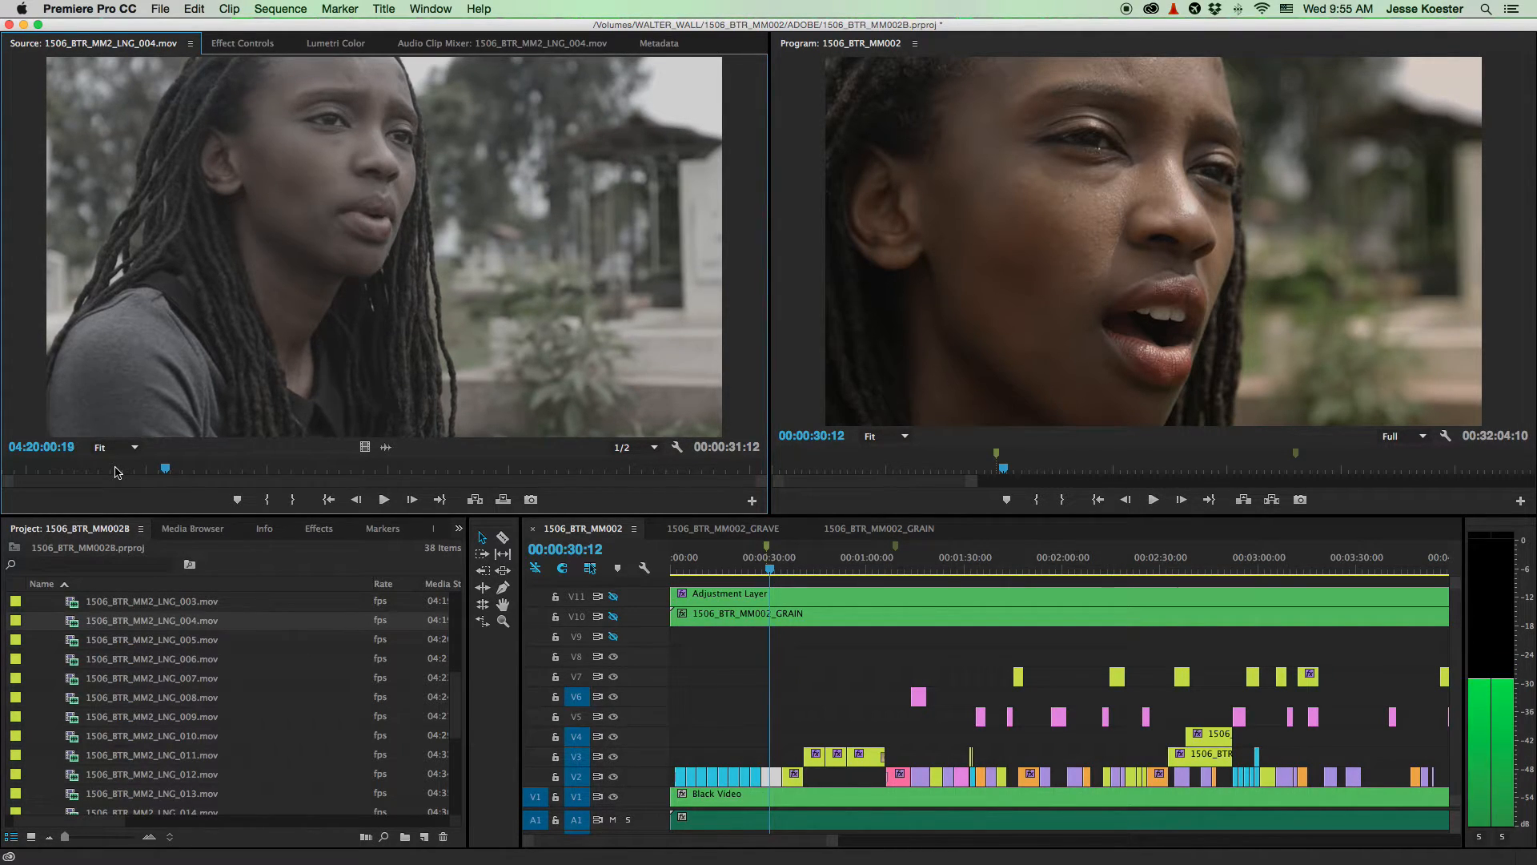
key("i")
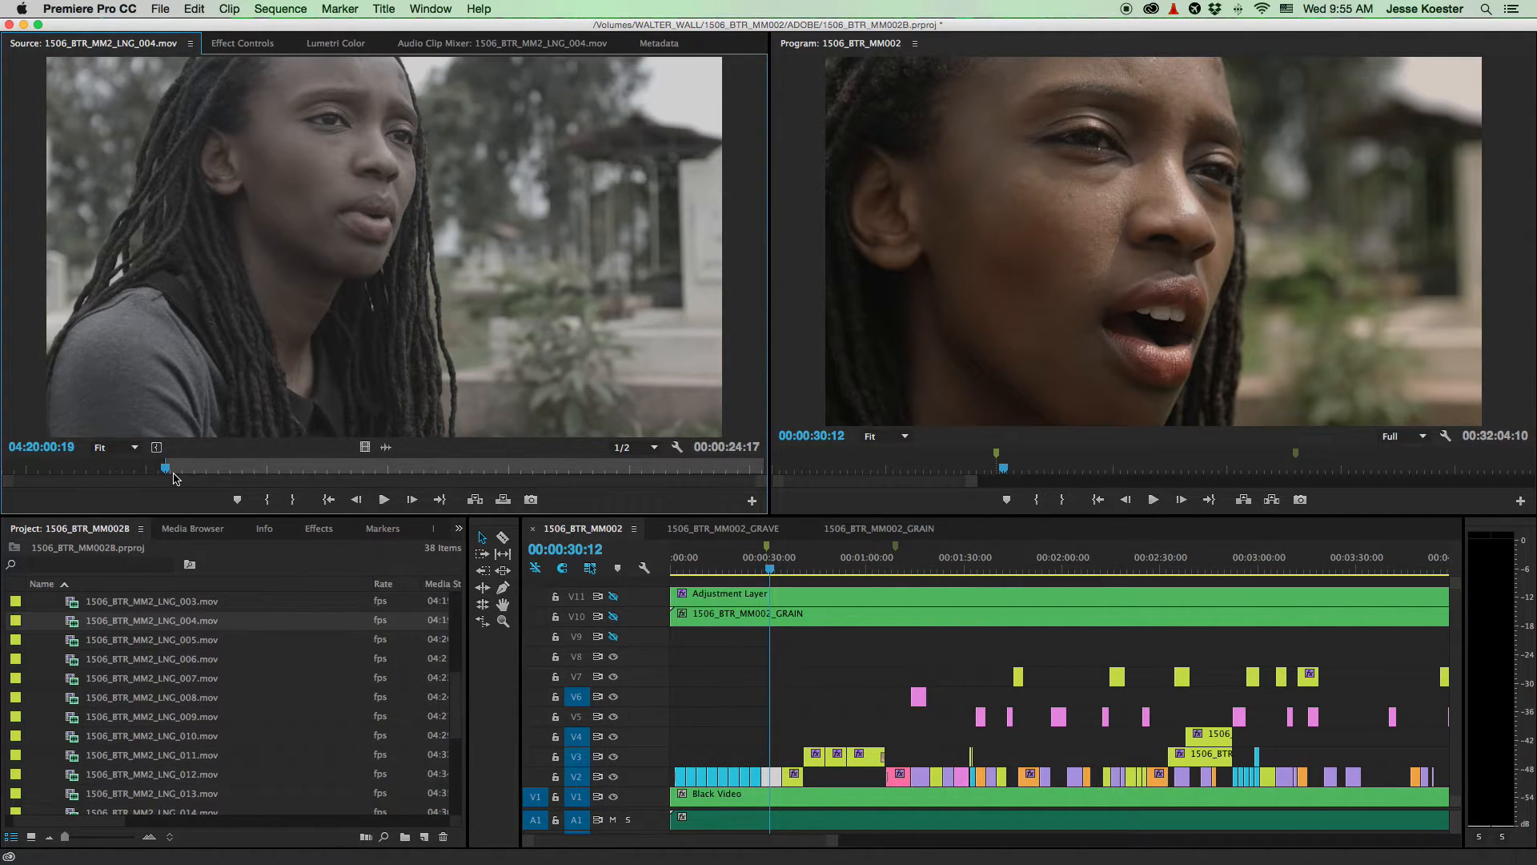
- Place the LNG_004 shot on V4 at 30 seconds, nudged 14 frames earlier
left_click_drag(359, 280, 773, 734)
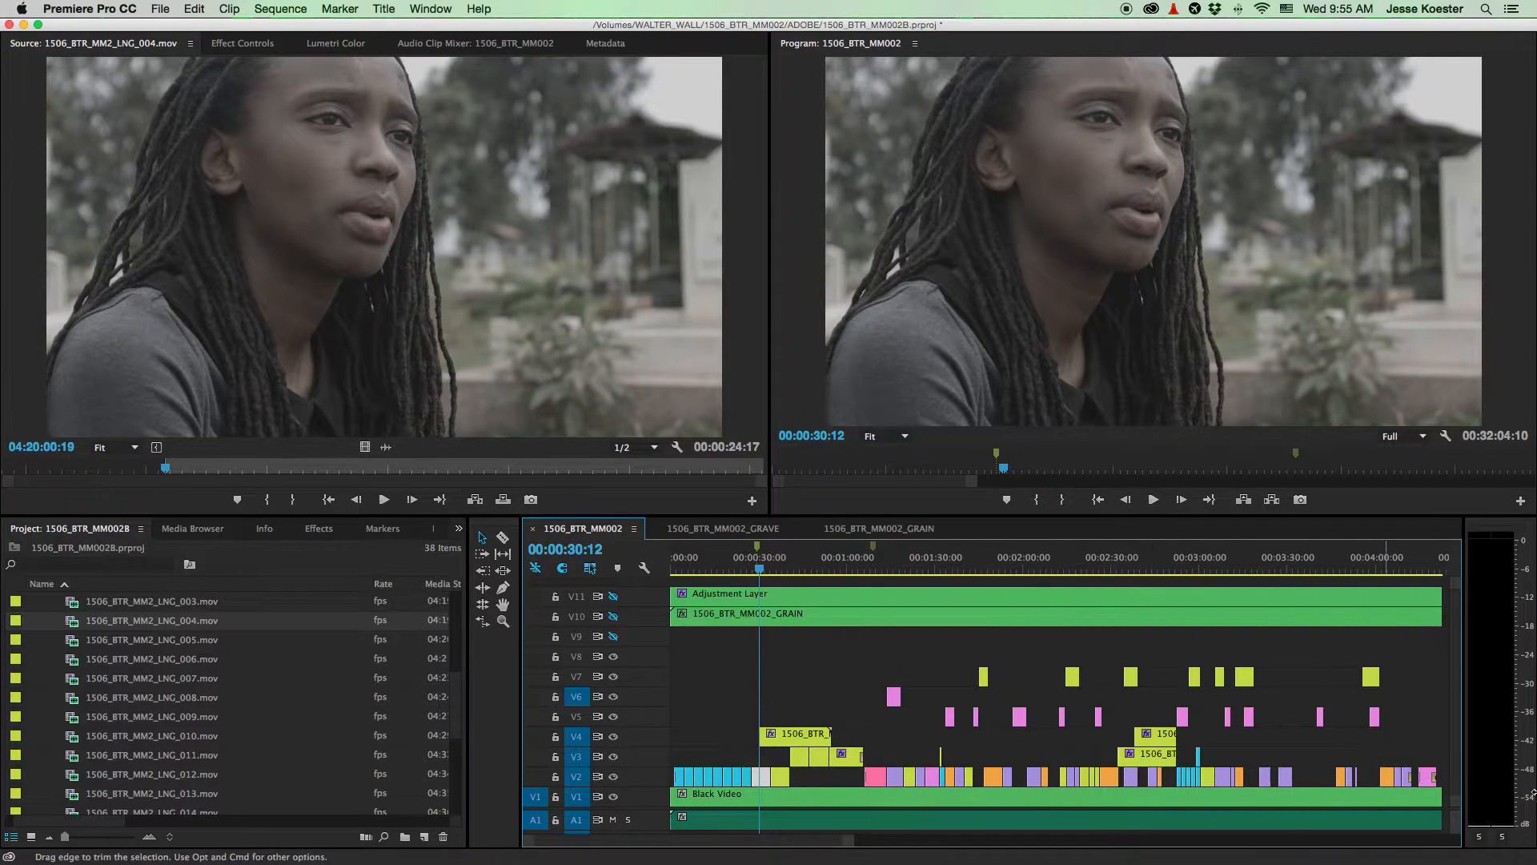
scroll(783, 715, "up", 4)
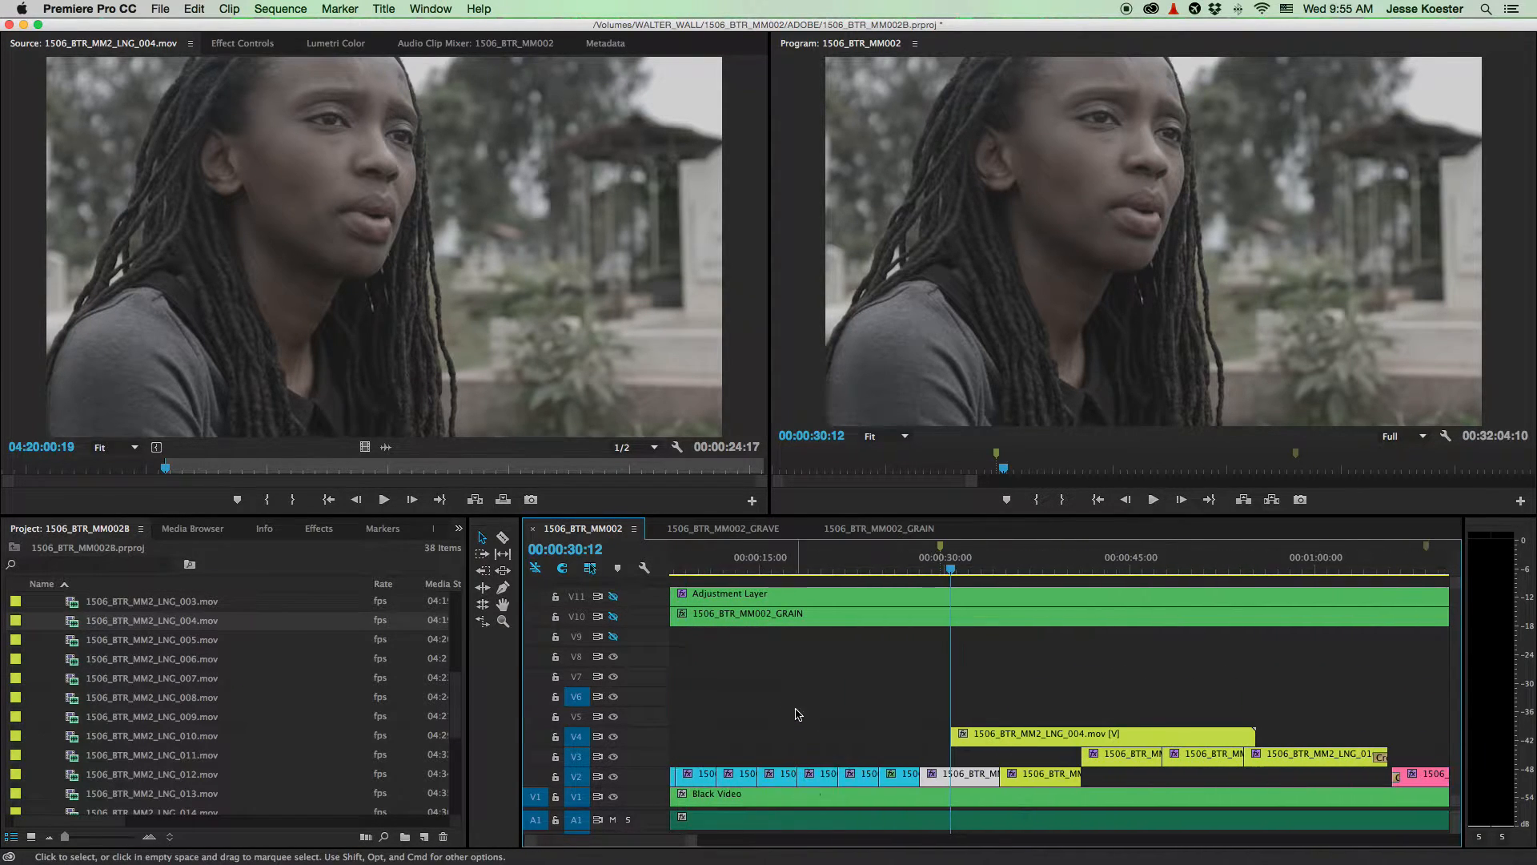
scroll(947, 627, "up", 3)
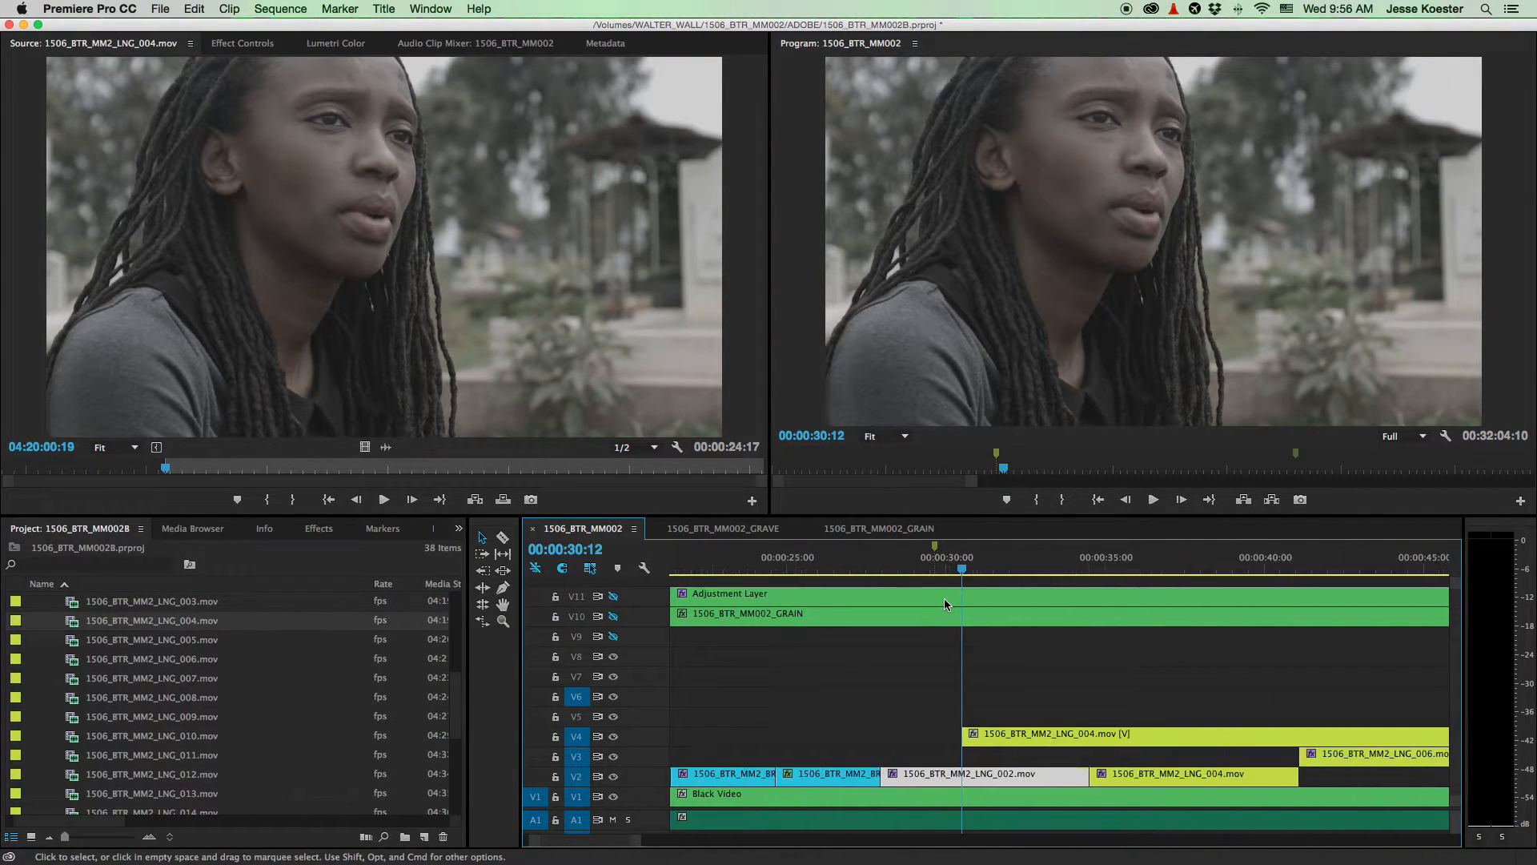
left_click_drag(1018, 737, 985, 734)
scroll(953, 691, "down", 1)
scroll(953, 691, "down", 3)
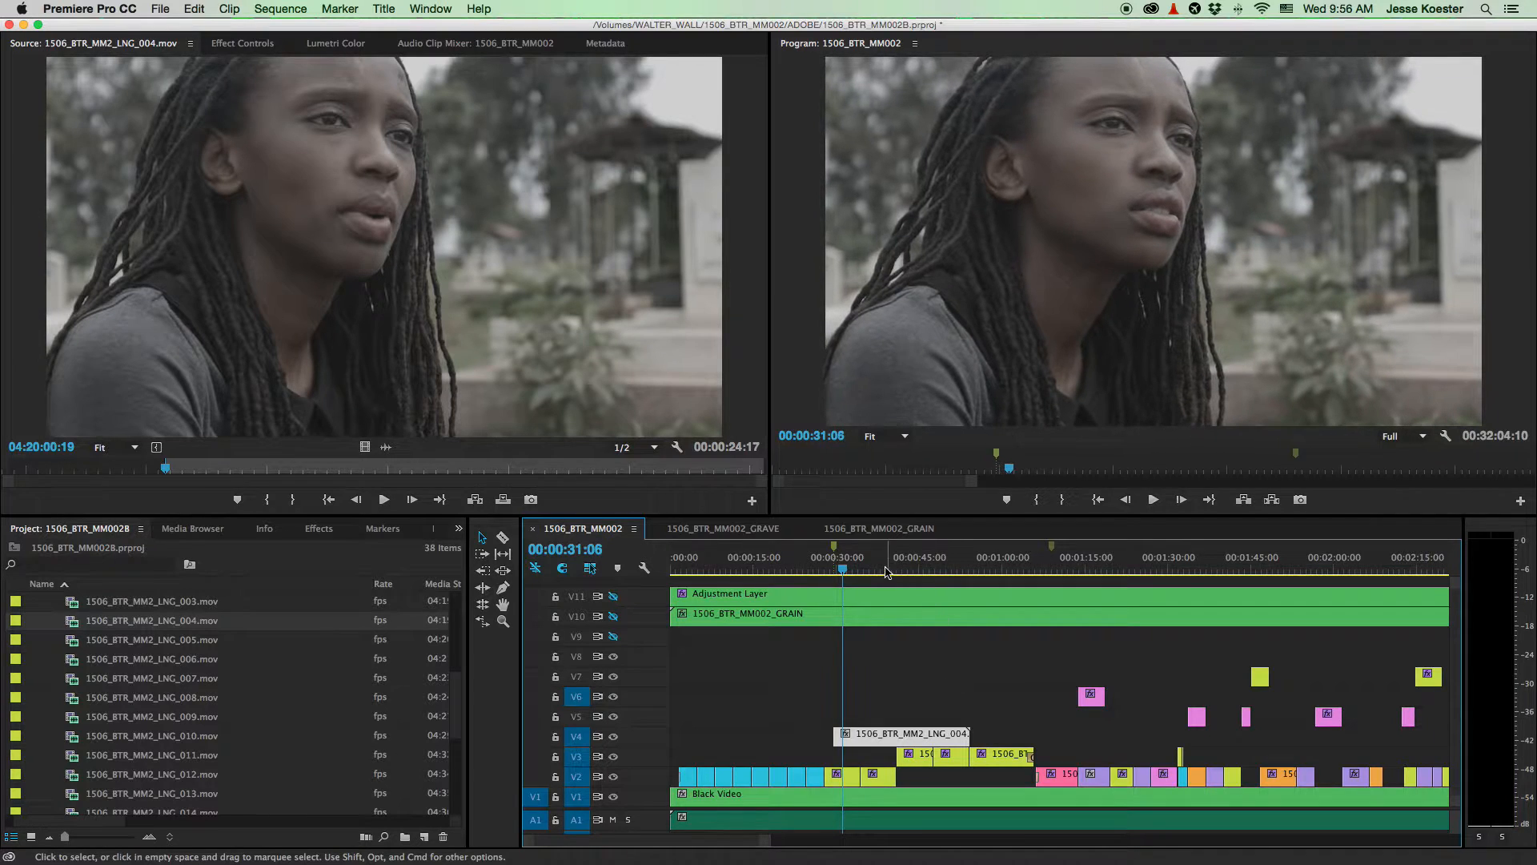
- Play the sequence from 00:00:33:11 to review the new shot
left_click(857, 570)
key("space")
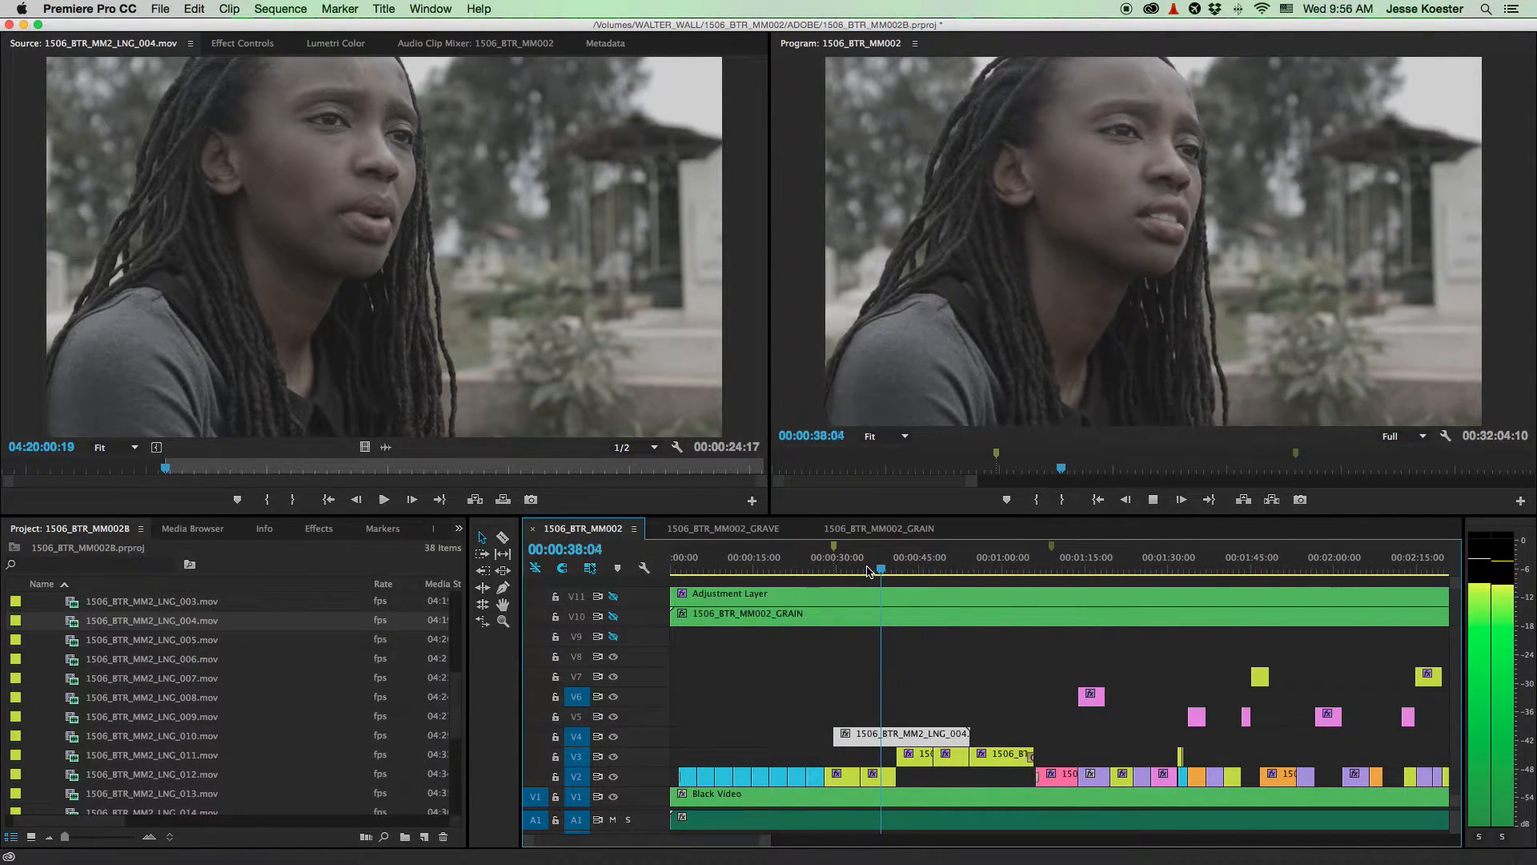
key("space")
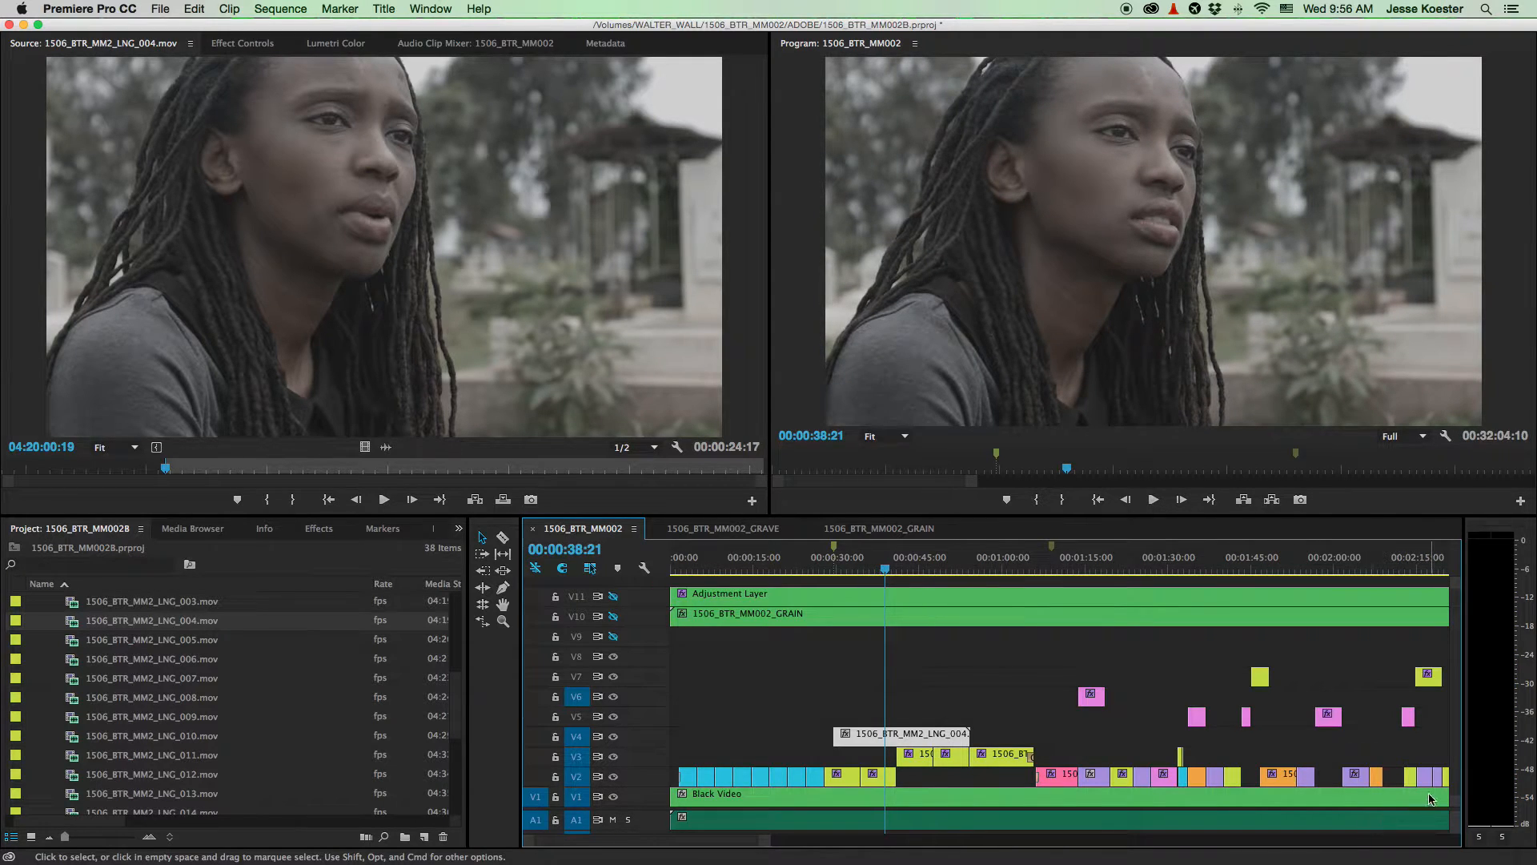
- Enlarge the audio track area and extend the V4 clip's start slightly earlier
left_click_drag(1455, 809, 1455, 729)
left_click(897, 772)
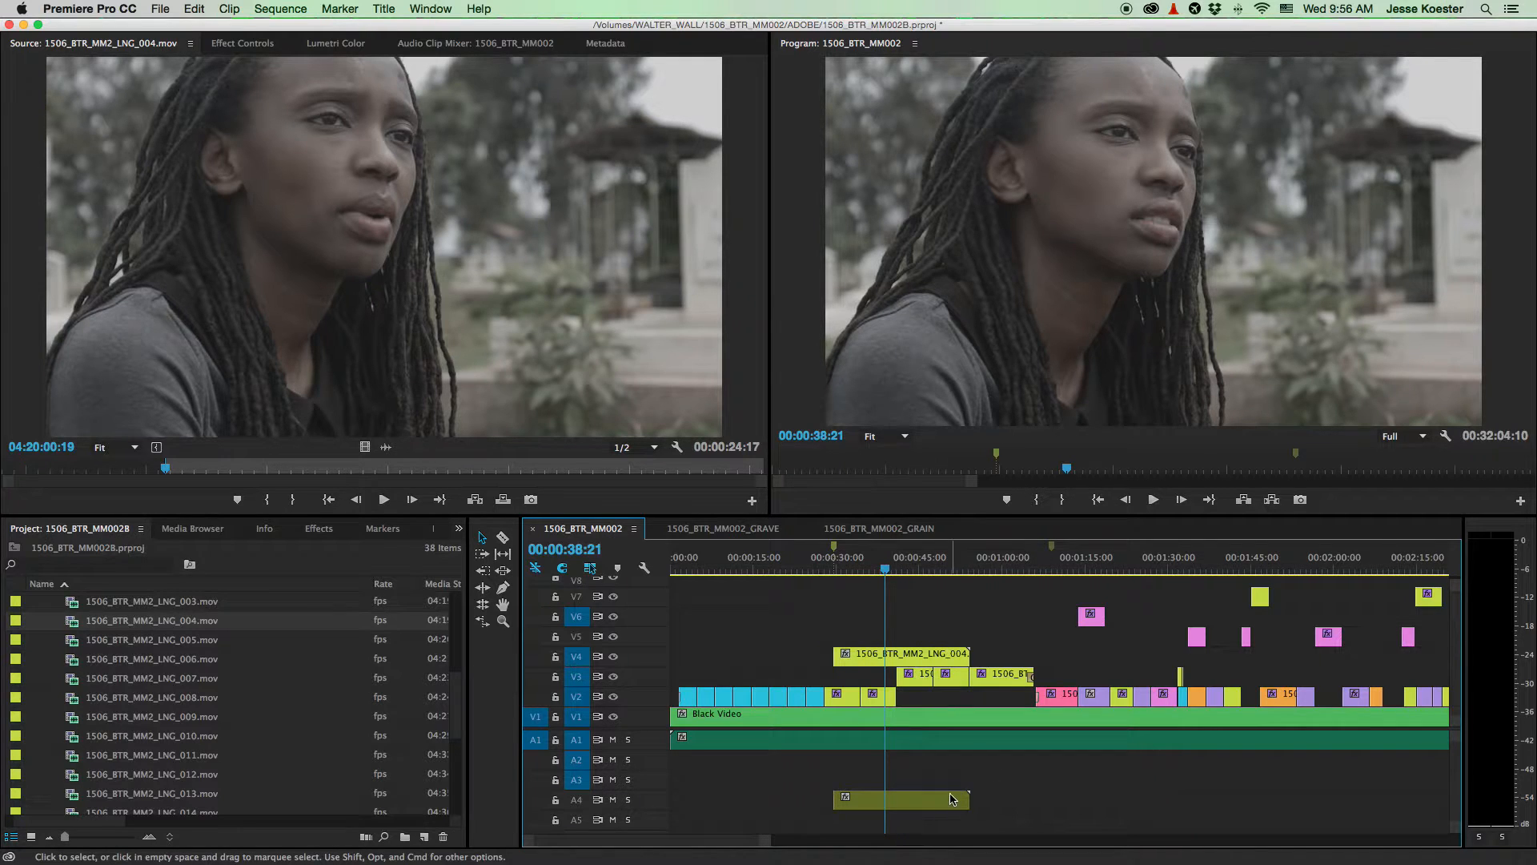
left_click_drag(835, 654, 826, 653)
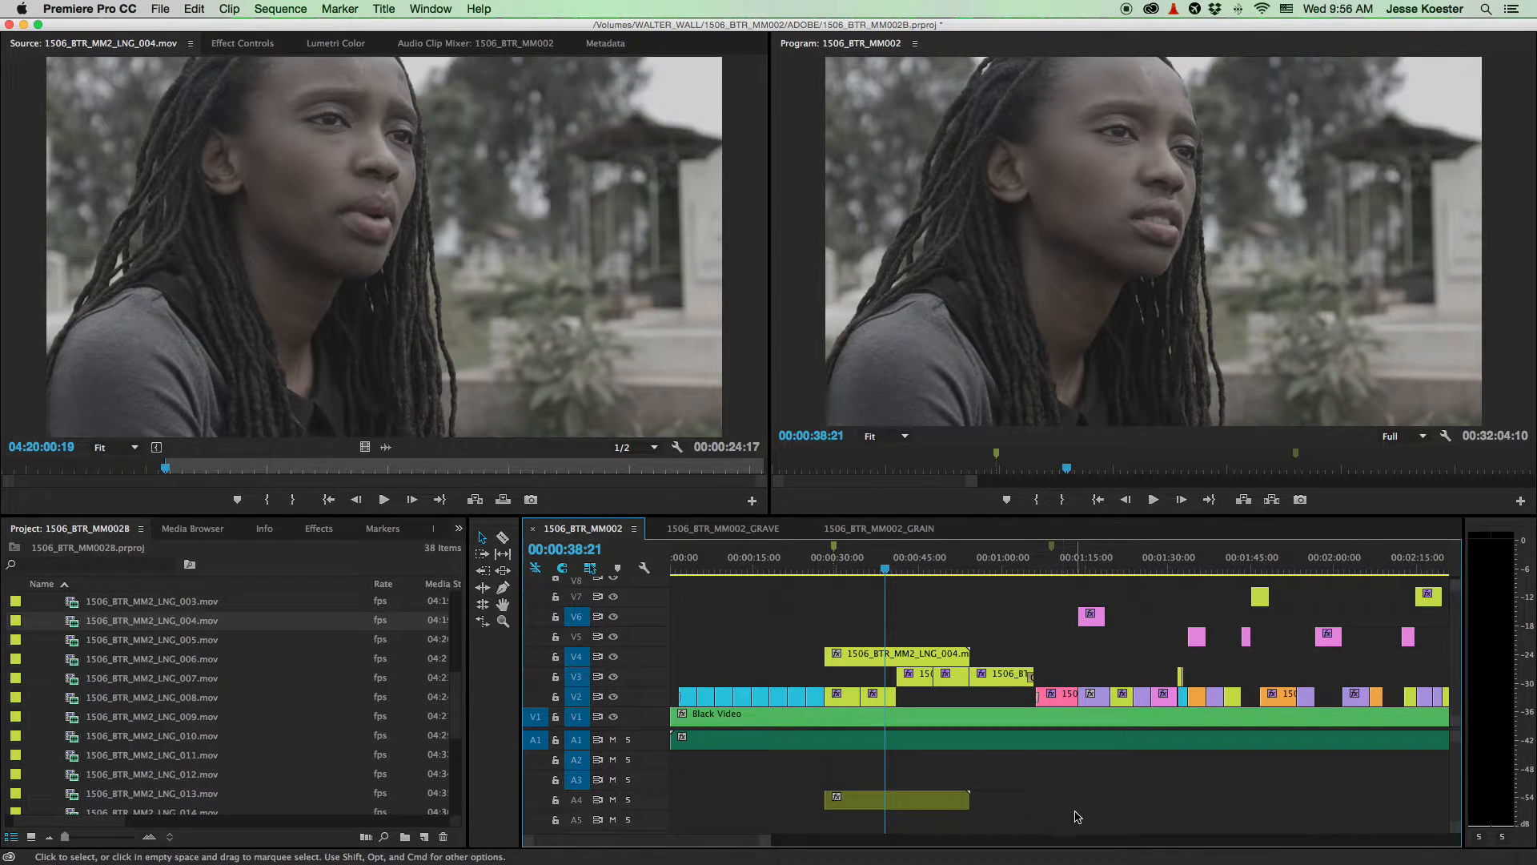
- Delete the LNG_004 audio on A4 and play back the sequence
left_click_drag(1141, 818, 919, 781)
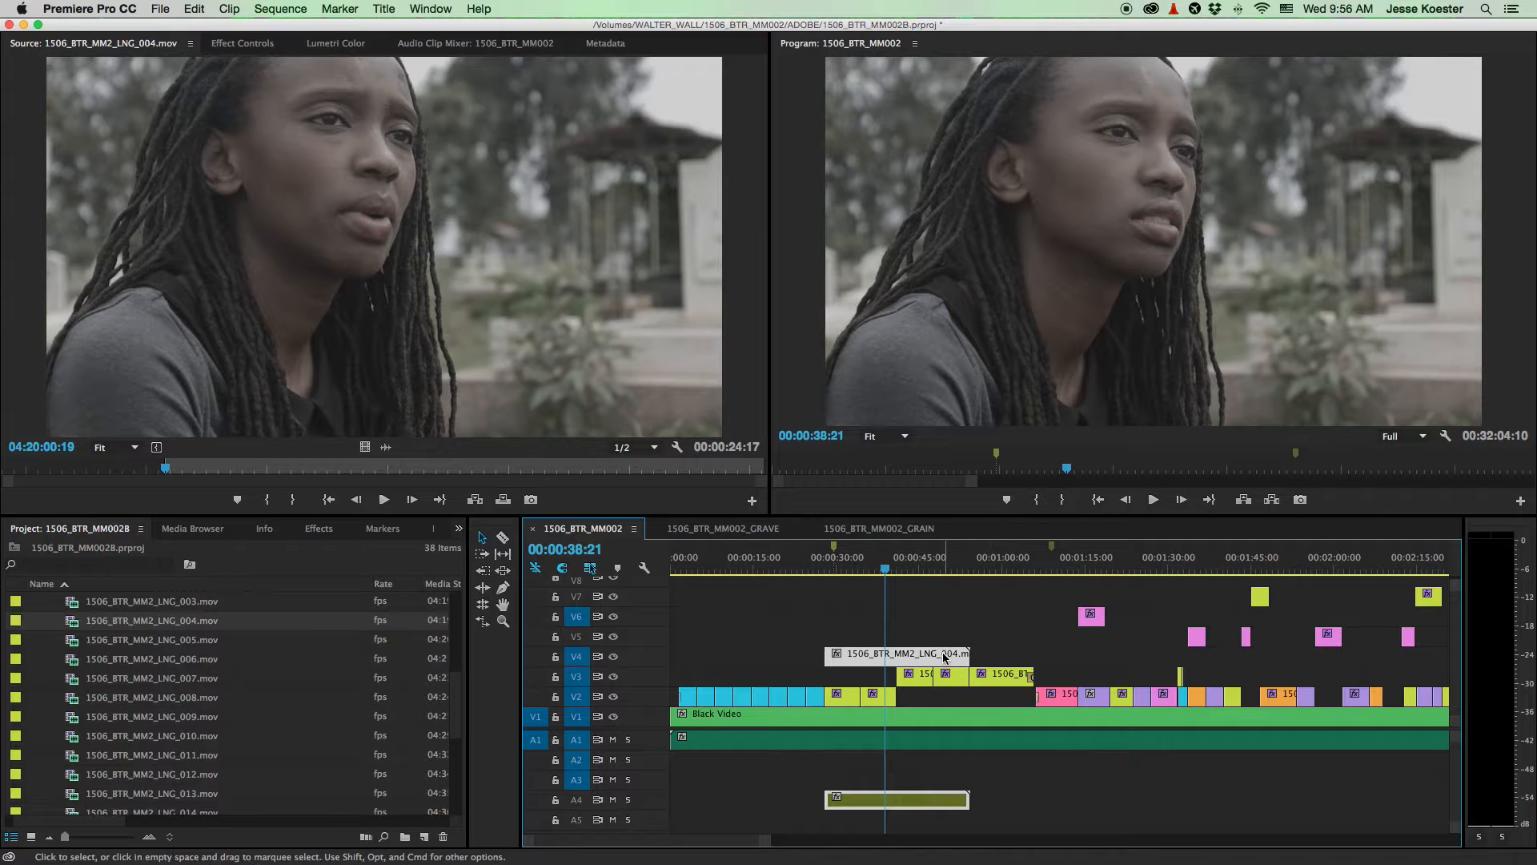
left_click(1119, 789)
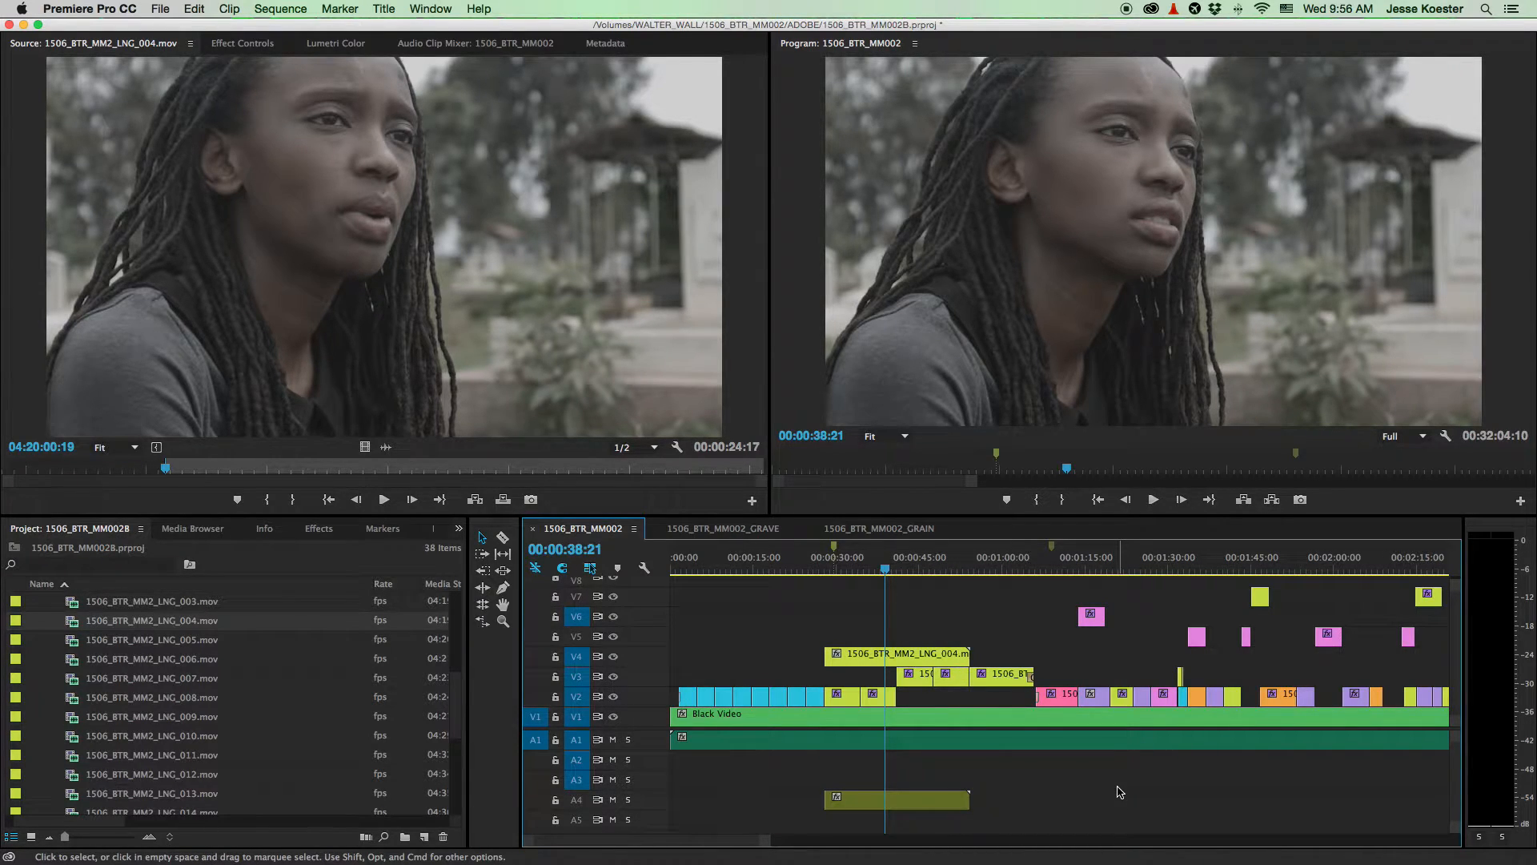
left_click_drag(1115, 825, 863, 781)
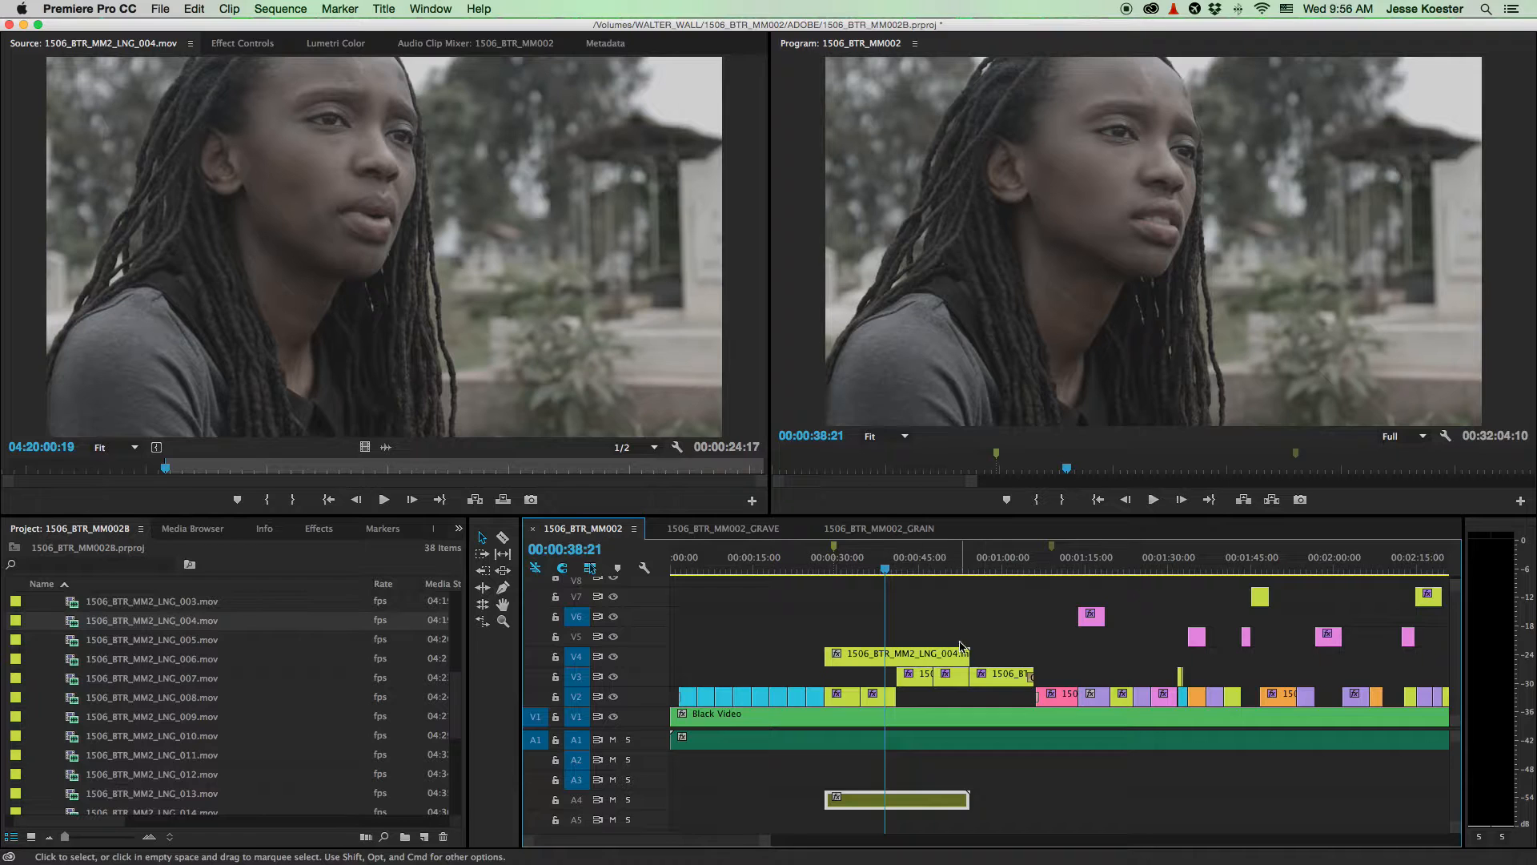
key("Delete")
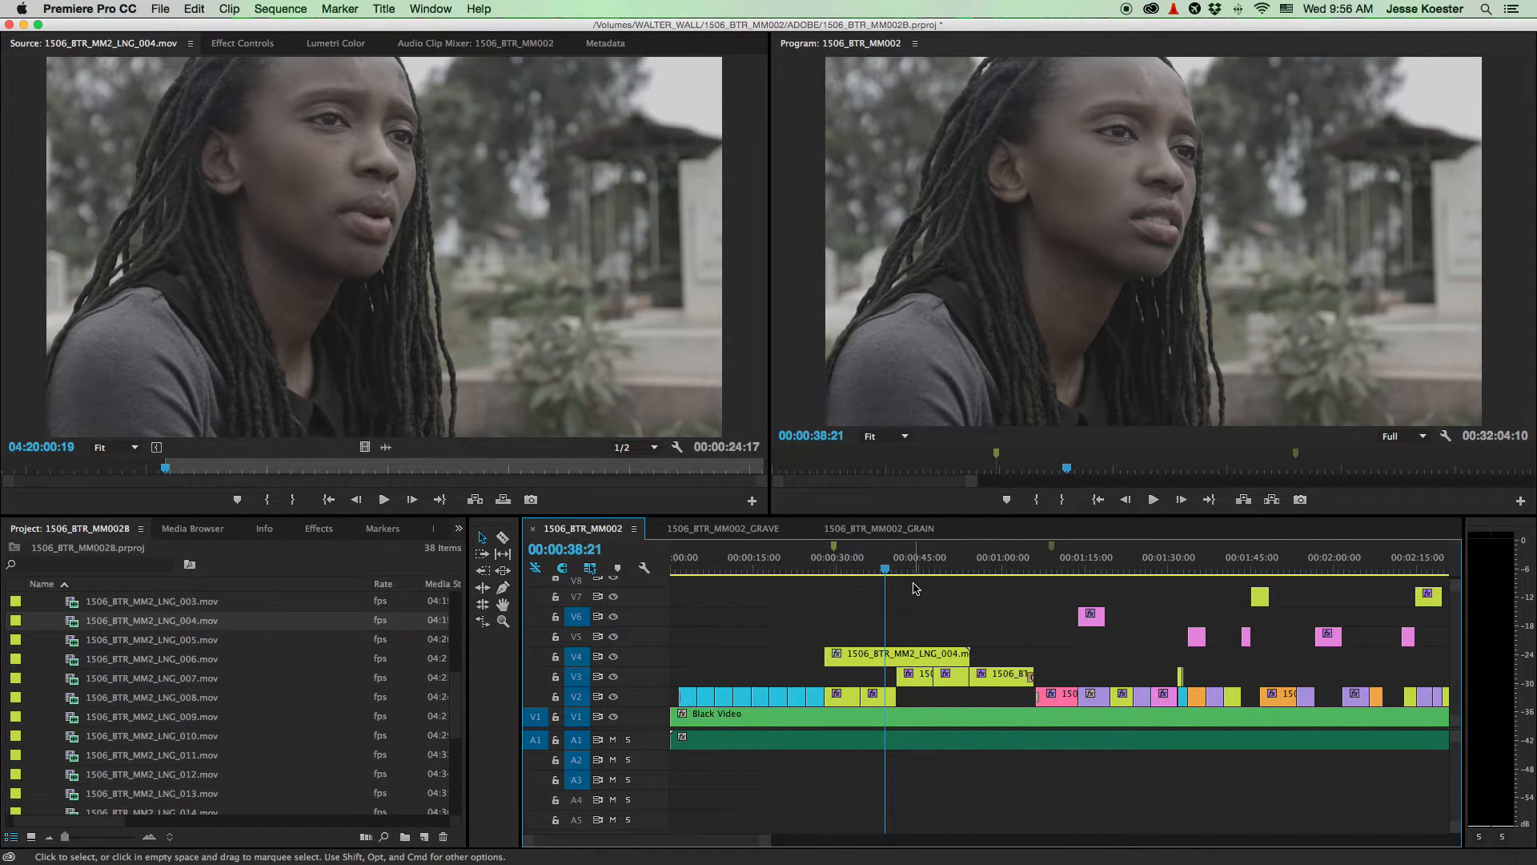
key("space")
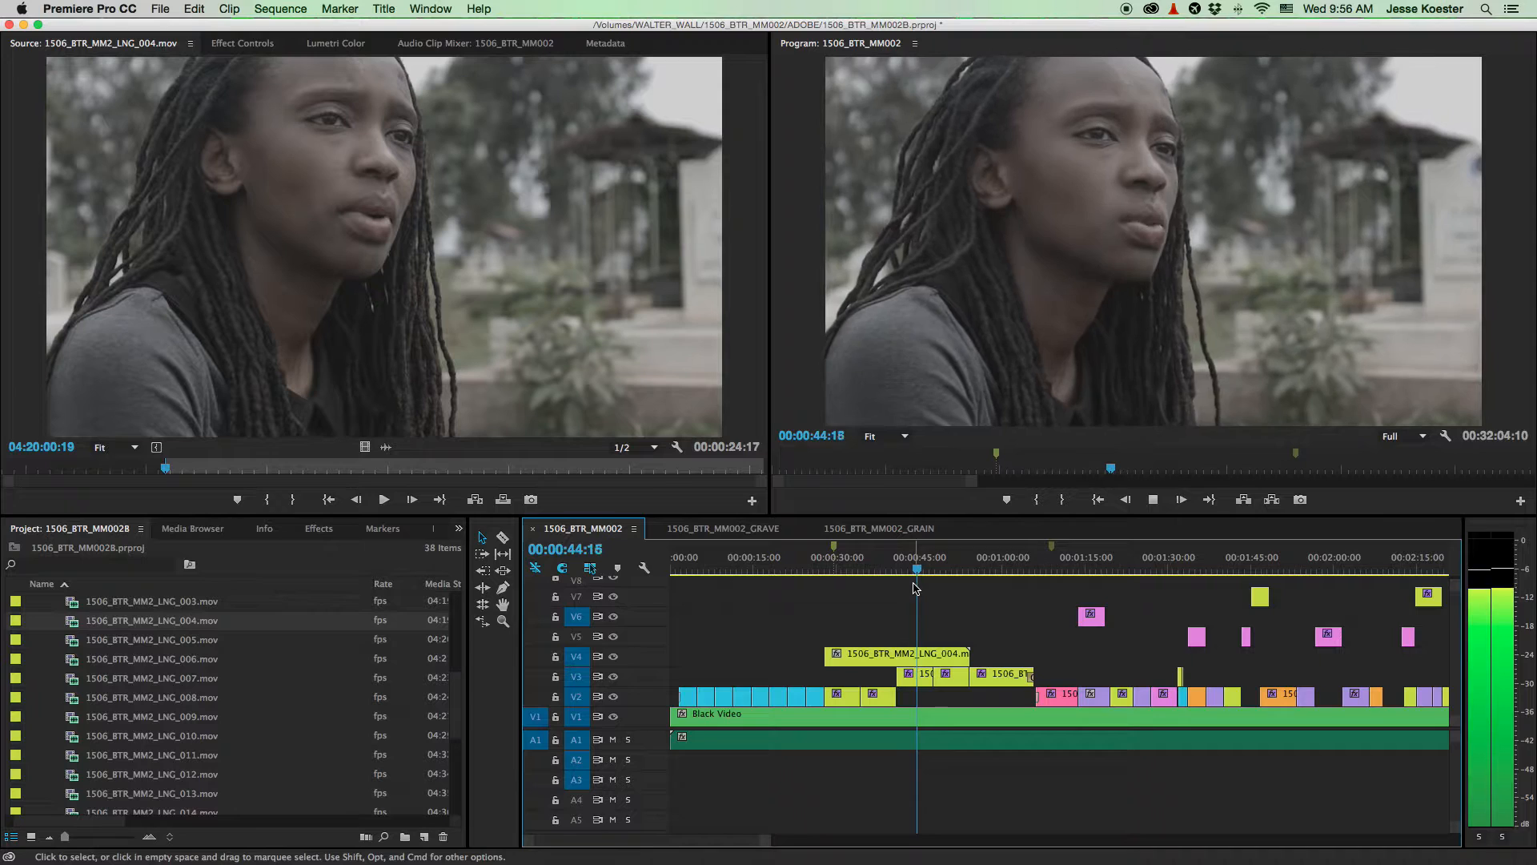
- Stop playback, collapse LANGATA_PERFORMANCE and expand NGONG_HILLS_PERFORMANCE to list PER_001–PER_010
left_click(921, 655)
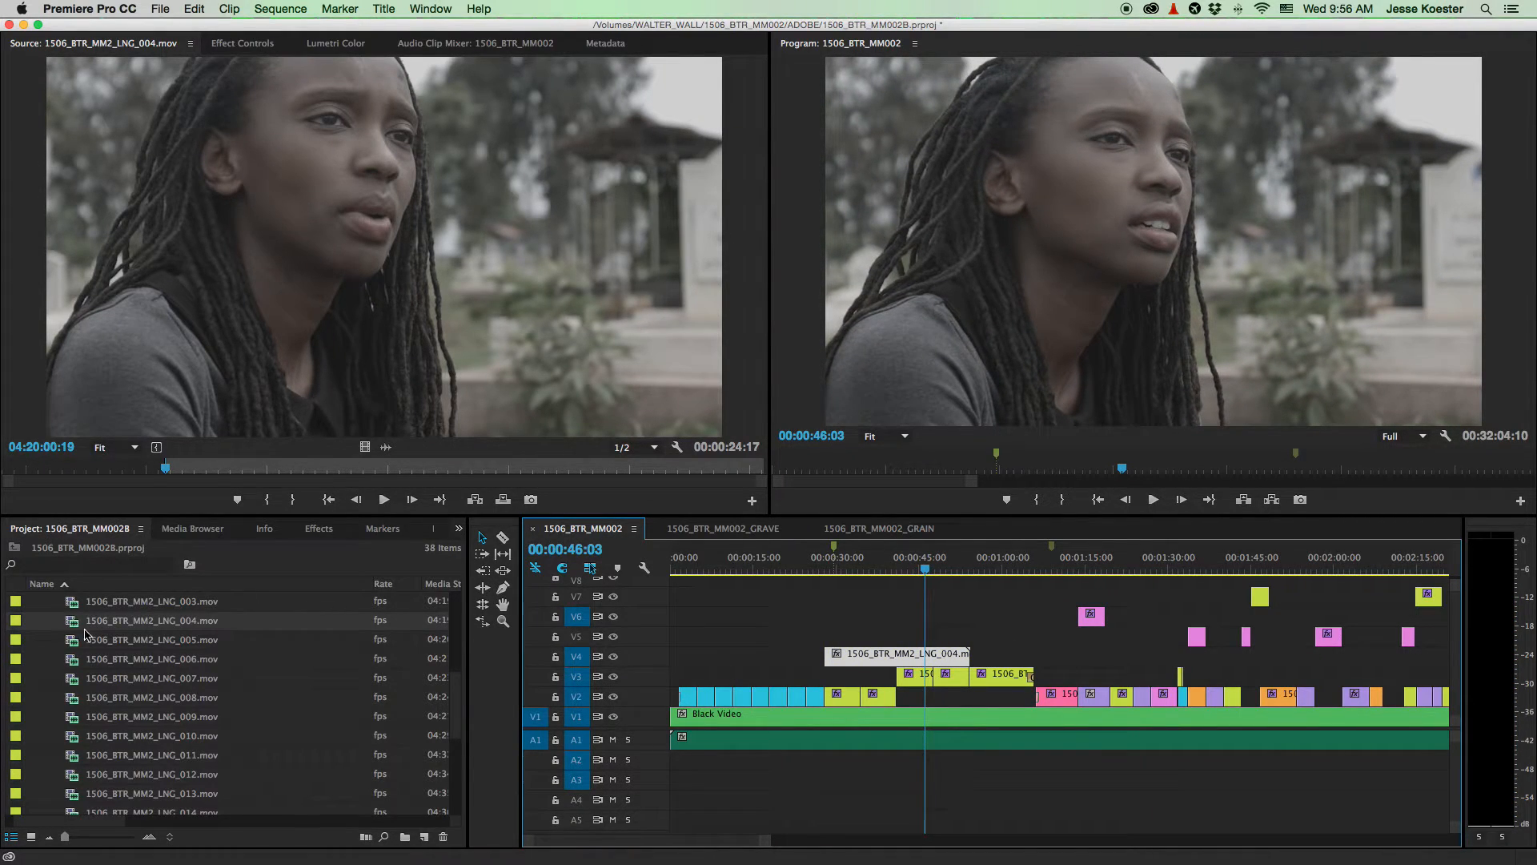
scroll(96, 638, "up", 5)
left_click(38, 698)
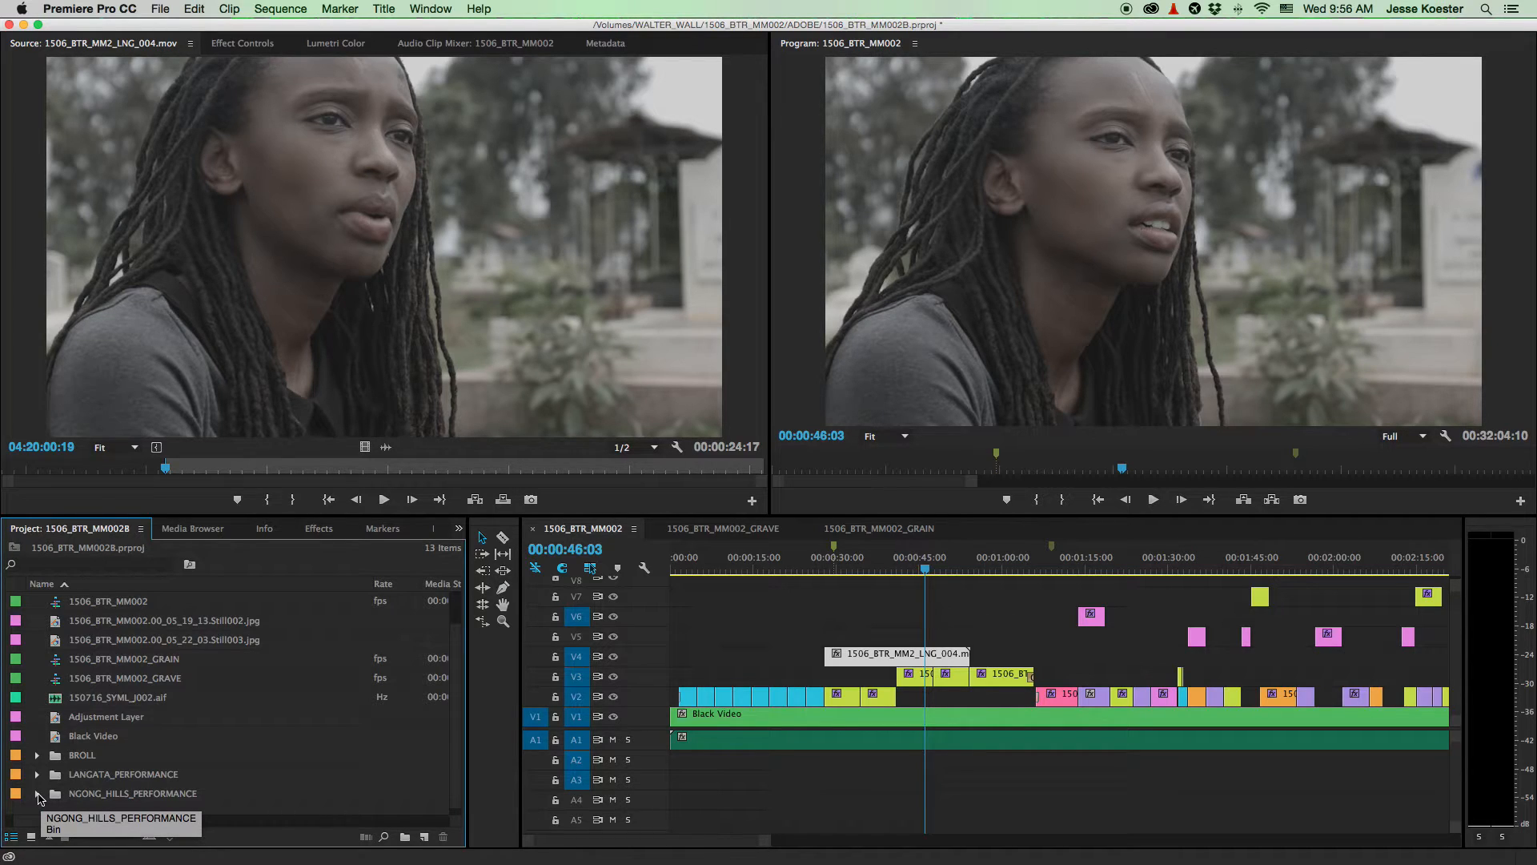
left_click(37, 794)
scroll(83, 759, "down", 3)
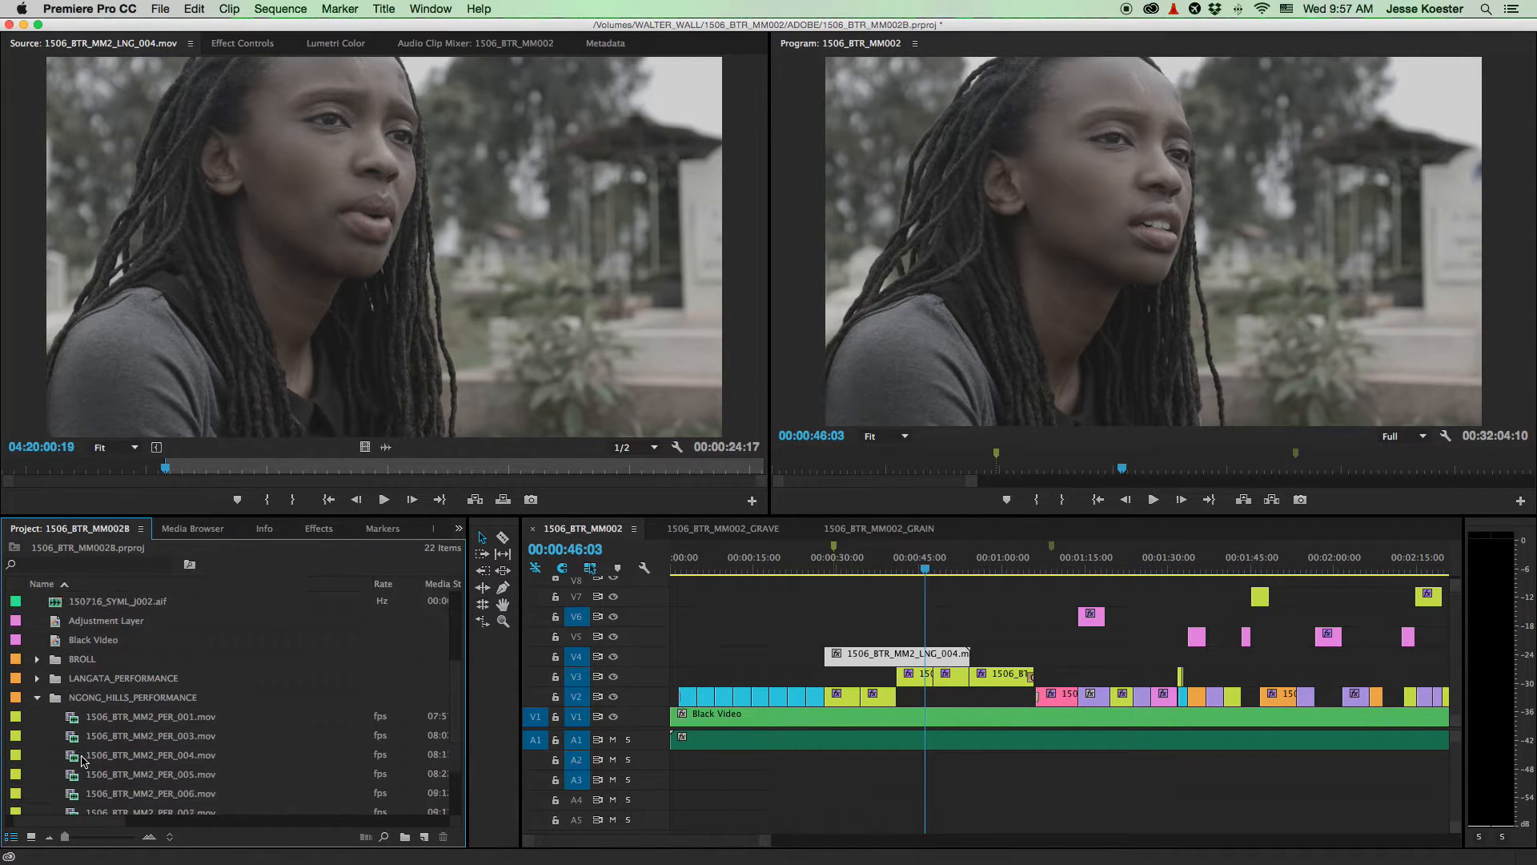
scroll(81, 762, "down", 2)
scroll(1146, 724, "down", 5)
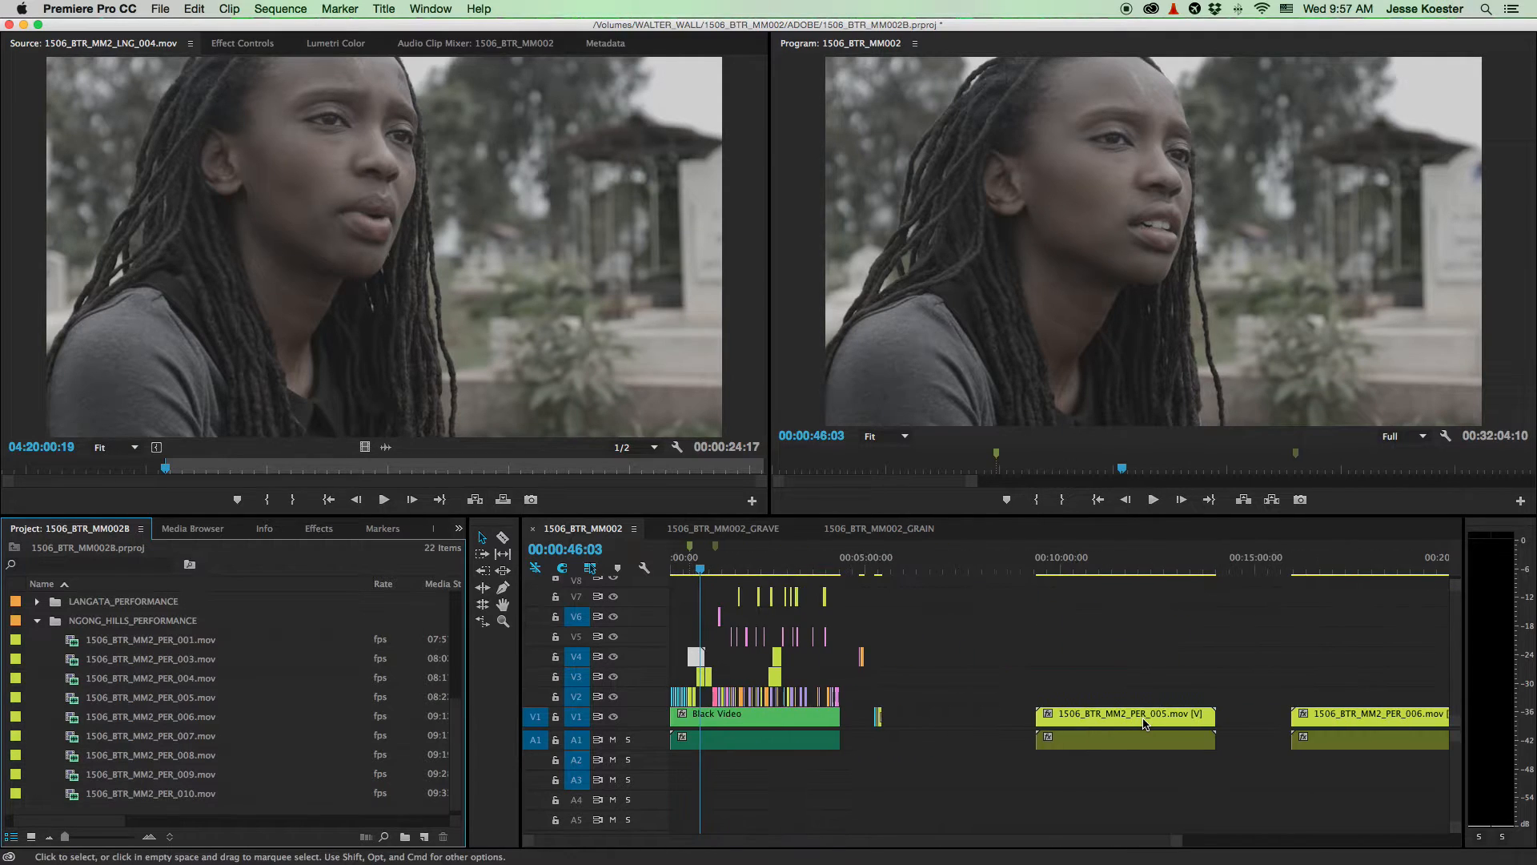
- Play into the PER_005 clip and settle the playhead on 00:10:05:22
left_click_drag(1102, 561, 1073, 558)
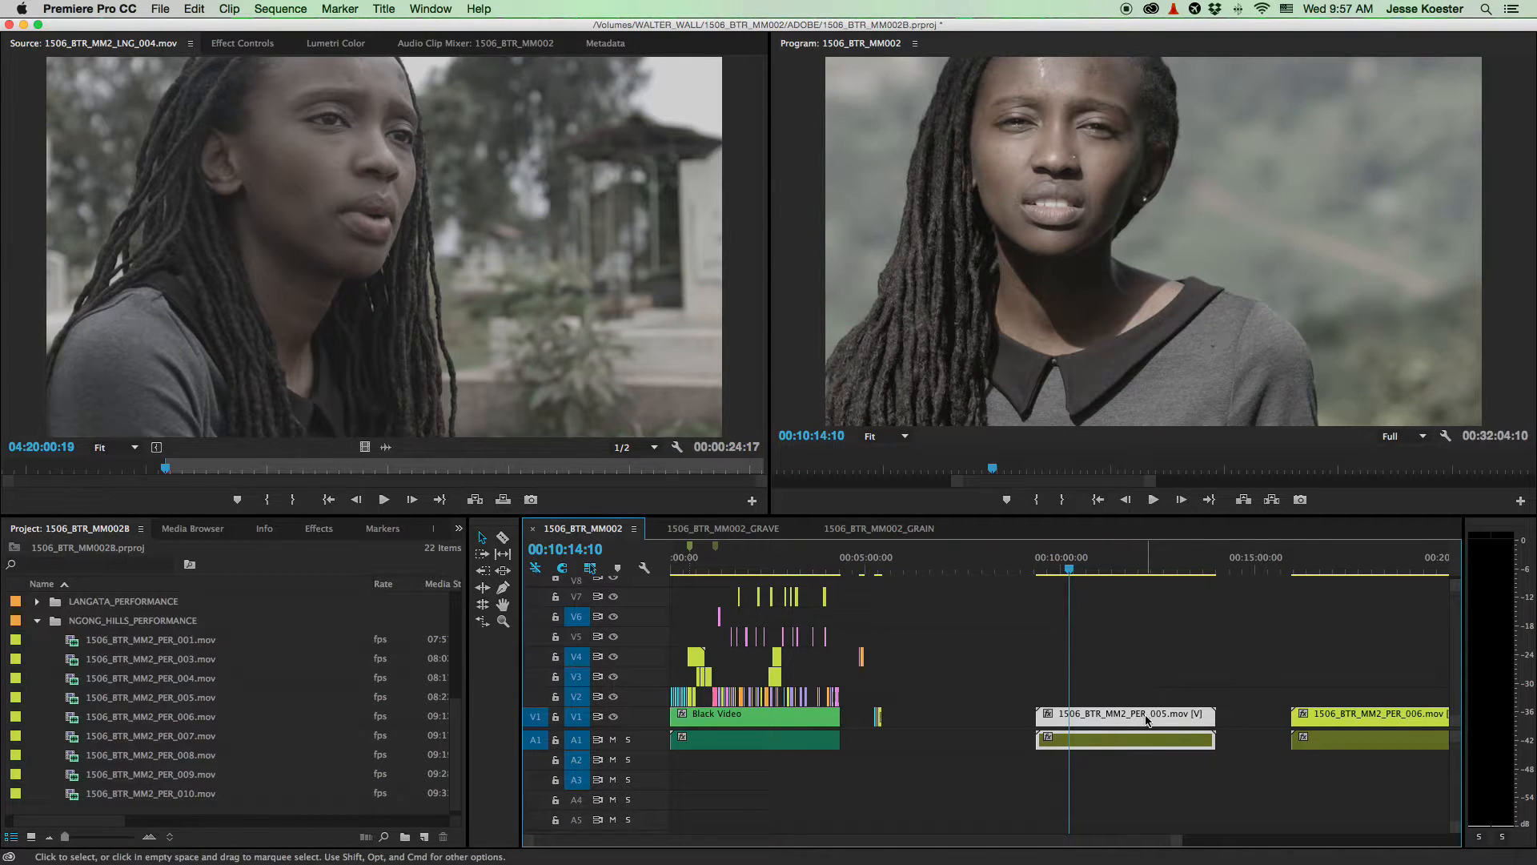
scroll(1055, 651, "up", 4)
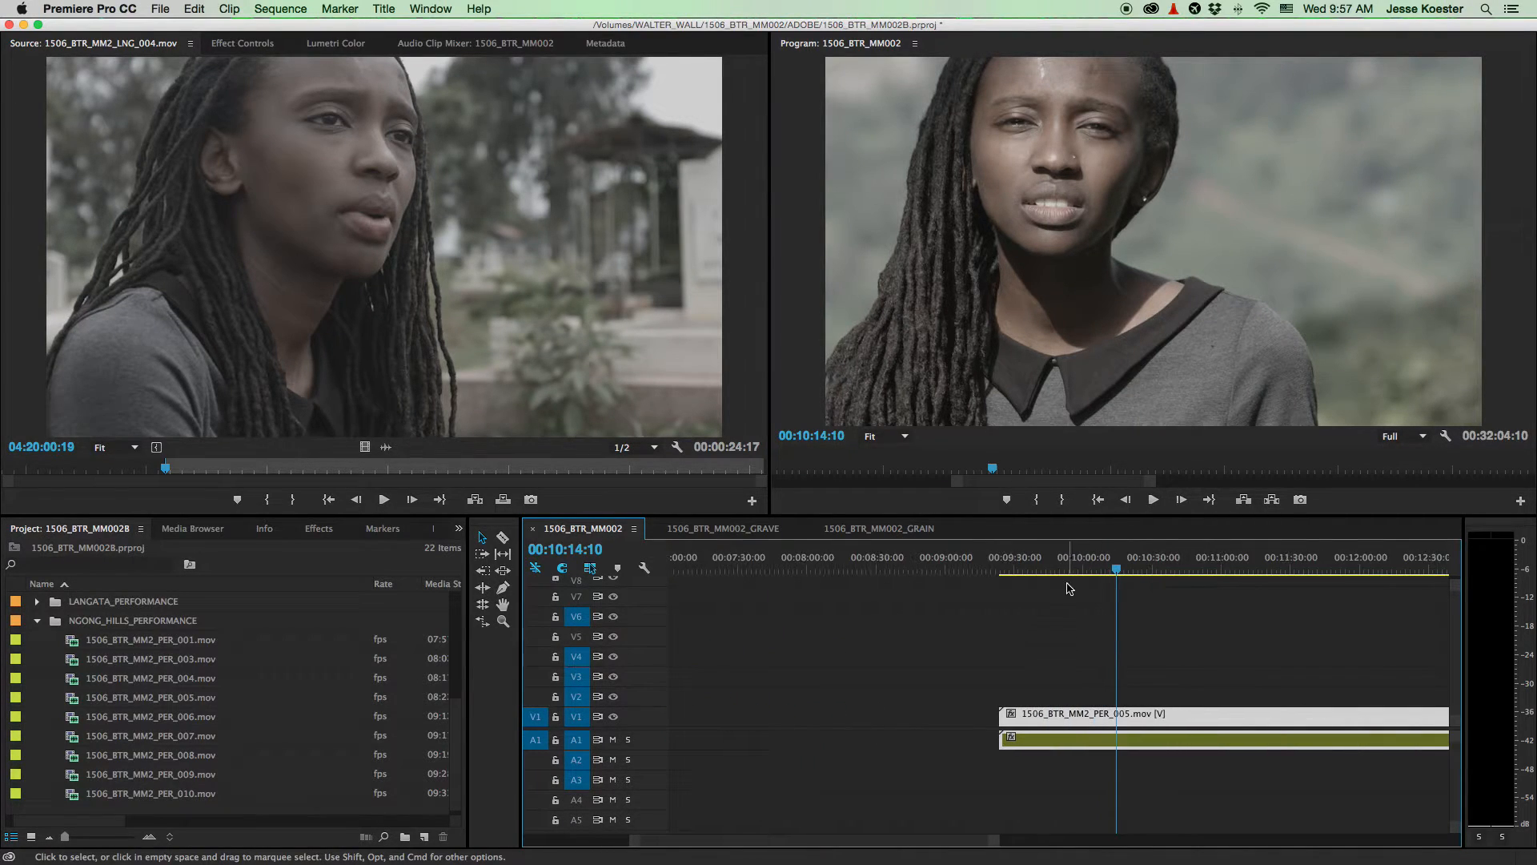
left_click(1068, 567)
key("space")
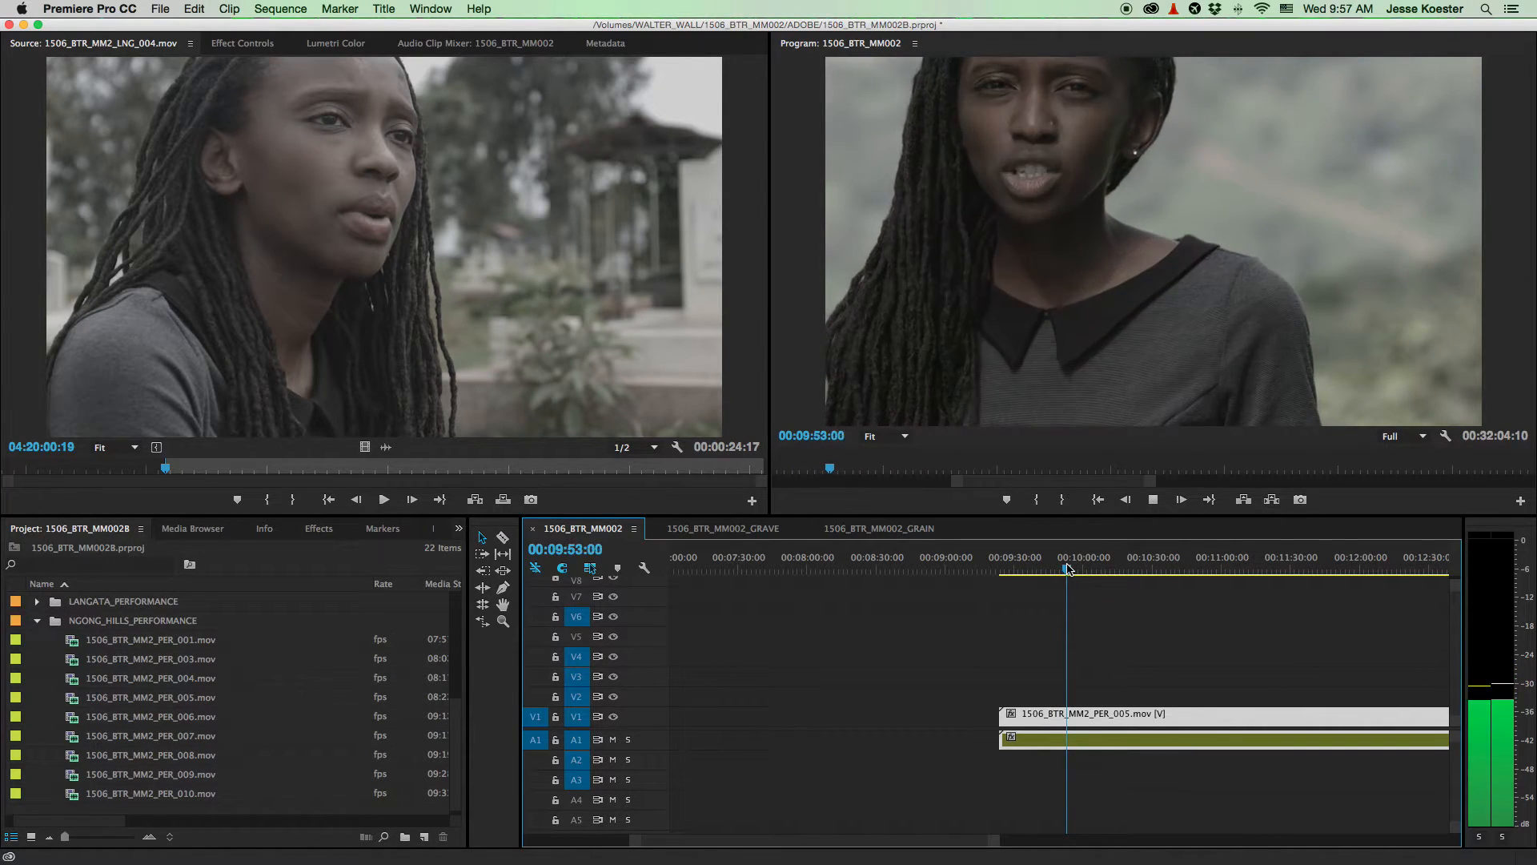
left_click_drag(1074, 567, 1086, 568)
key("space")
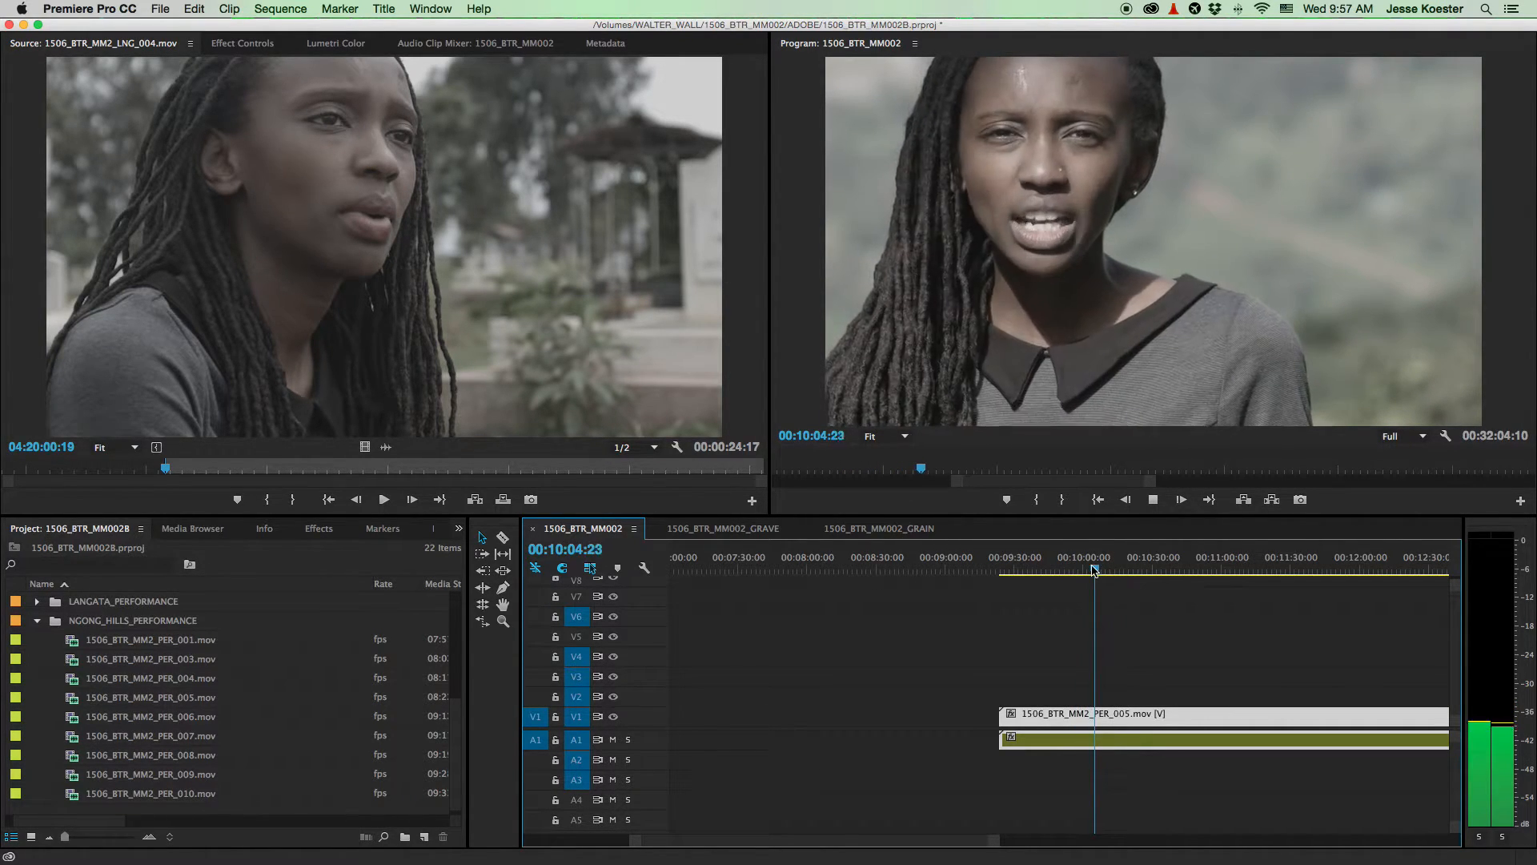
key("space")
key("Left")
key("Left")
key("Left")
key("Left")
key("Left")
key("Left")
key("Left")
key("Left")
key("Left")
key("Left")
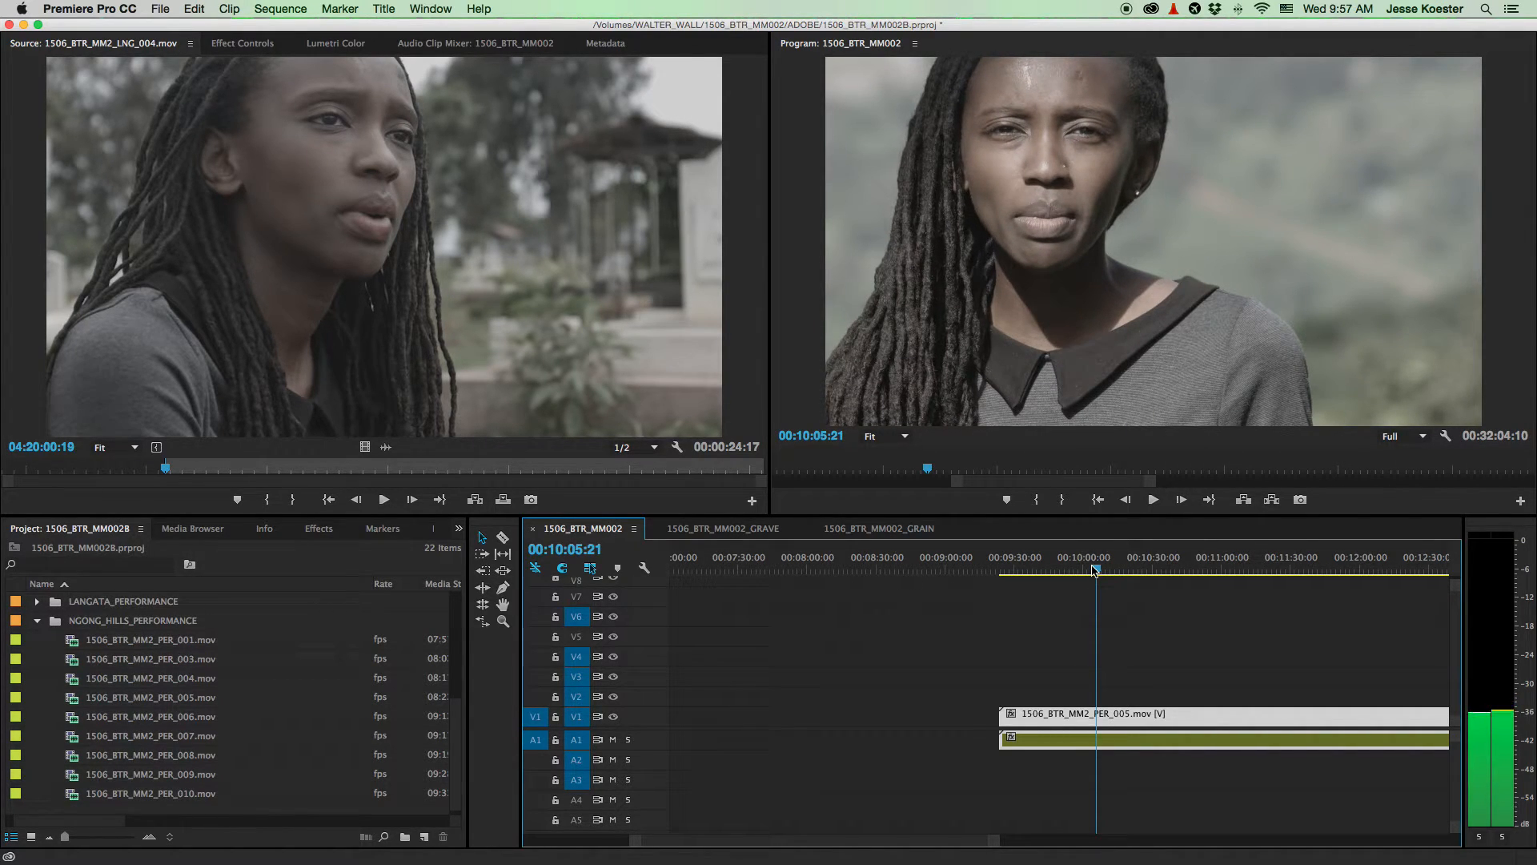
key("space")
- Trim PER_005 on V1 to start at the playhead and delete its A1 audio
left_click_drag(1002, 713, 1102, 721)
left_click_drag(1242, 787, 1134, 740)
key("Delete")
- Fit the sequence, park near 15:50:22, and lift that V1 performance clip up to V9
scroll(1105, 744, "down", 3)
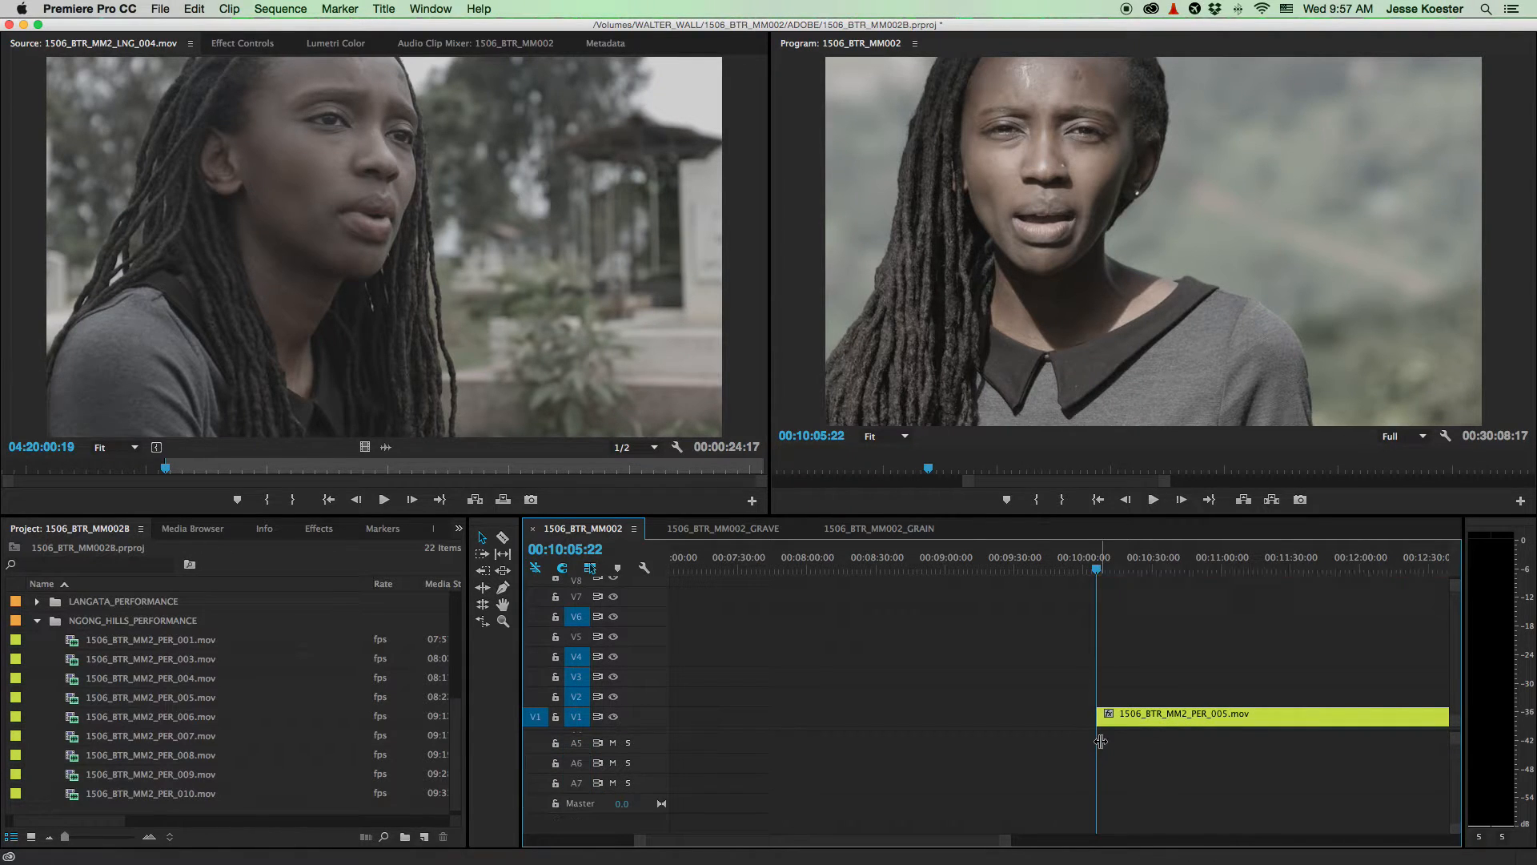
key("backslash")
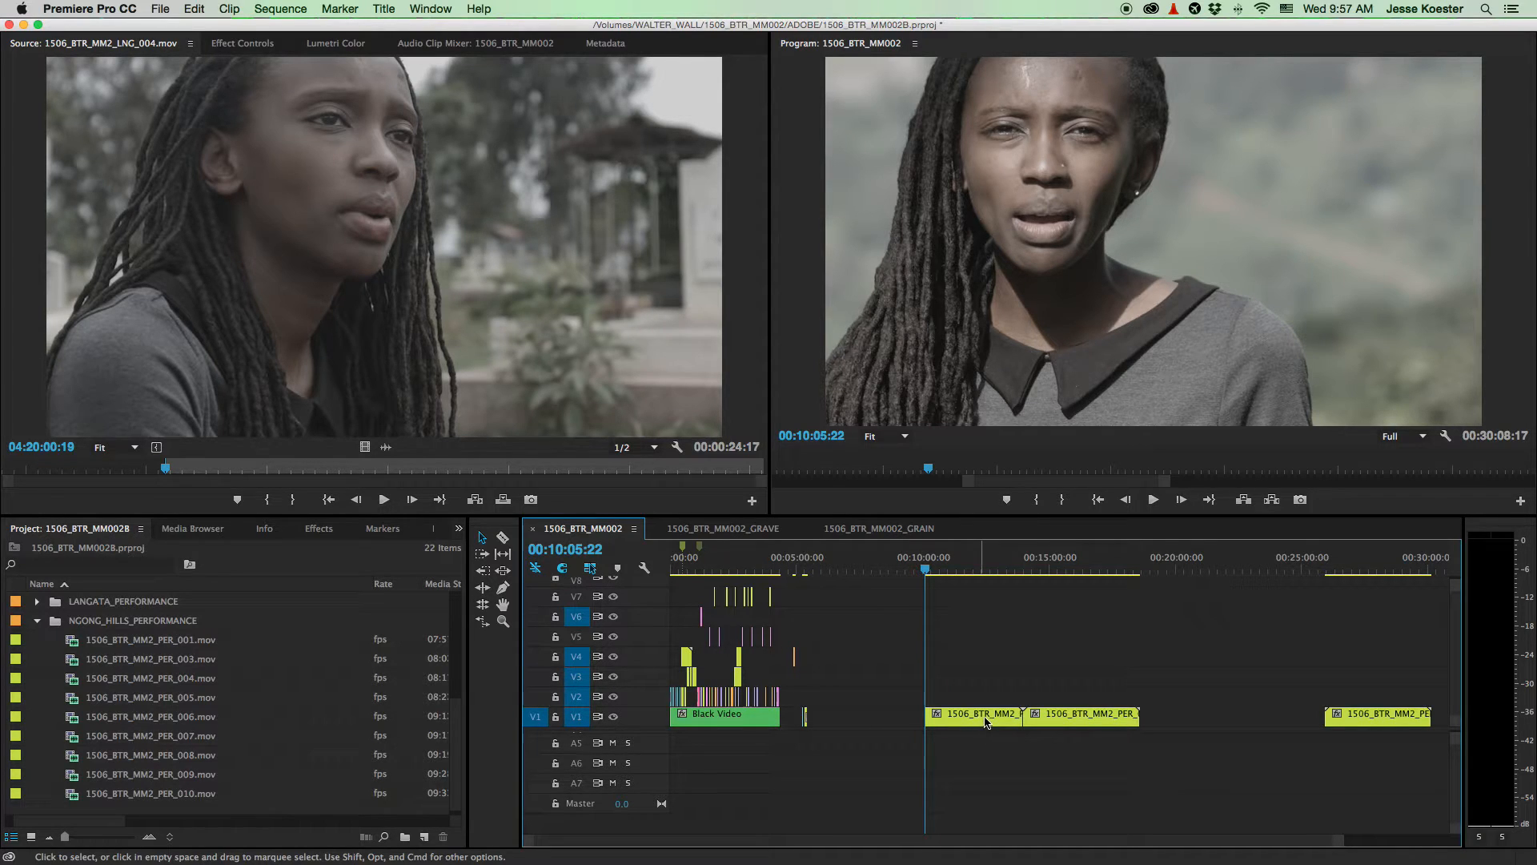
scroll(1088, 717, "up", 5, "alt")
key("backslash")
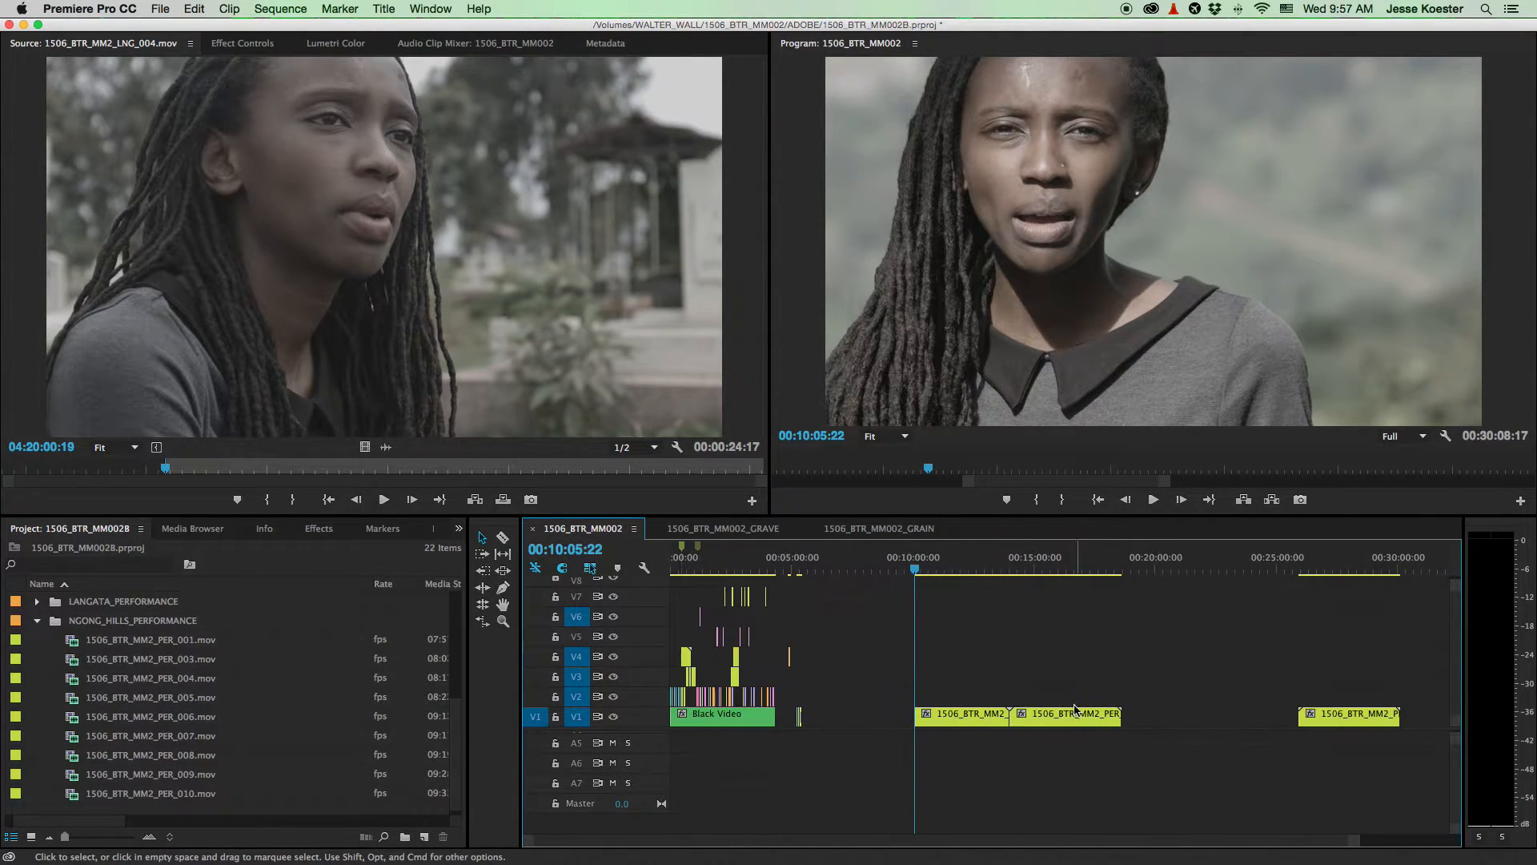
left_click(1055, 566)
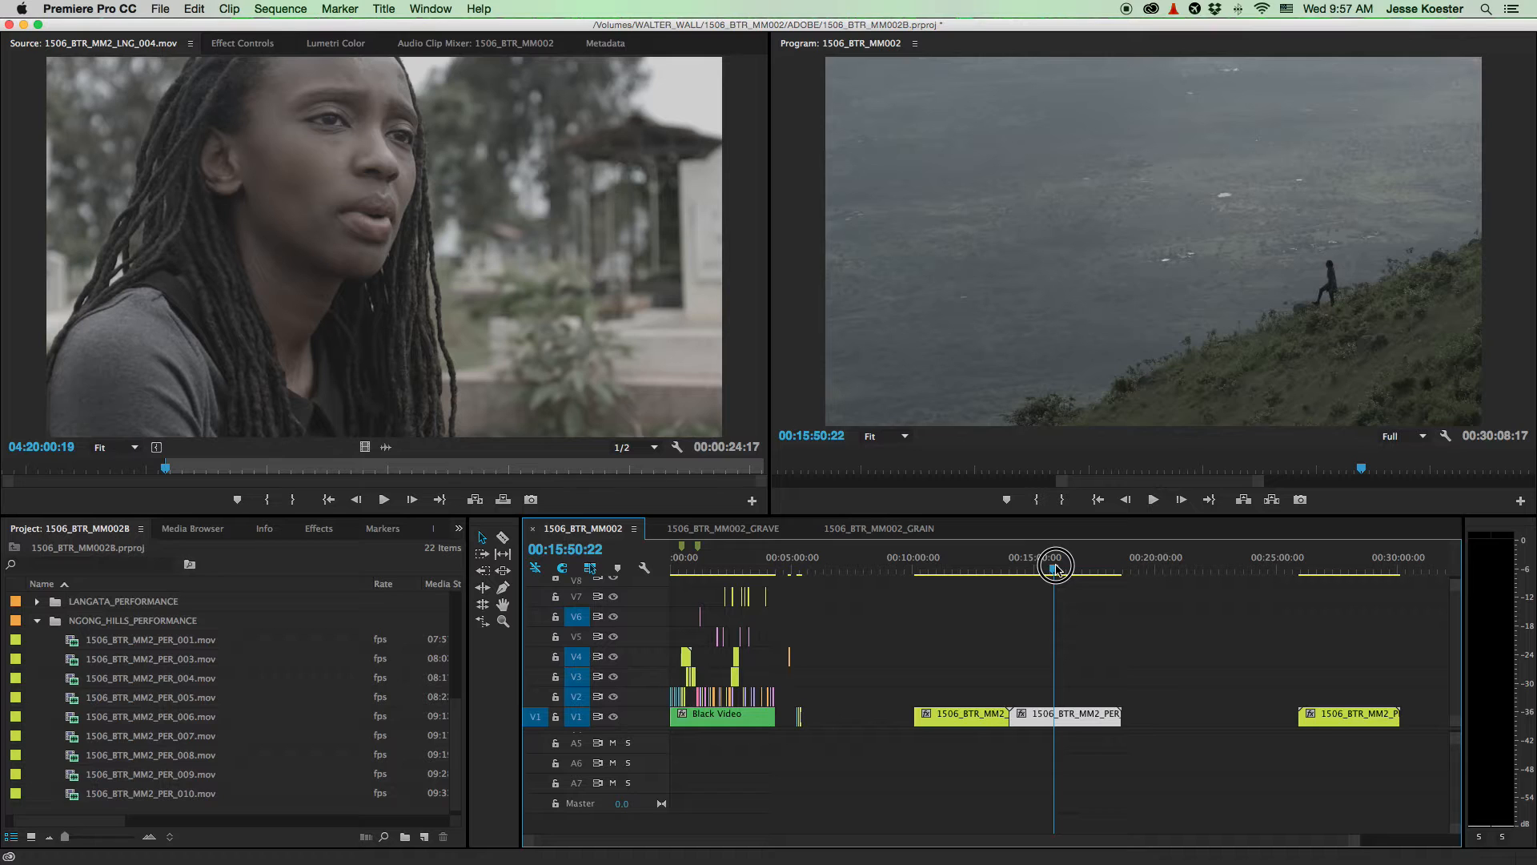
left_click_drag(957, 714, 856, 603)
scroll(718, 636, "up", 3)
left_click_drag(825, 680, 734, 646)
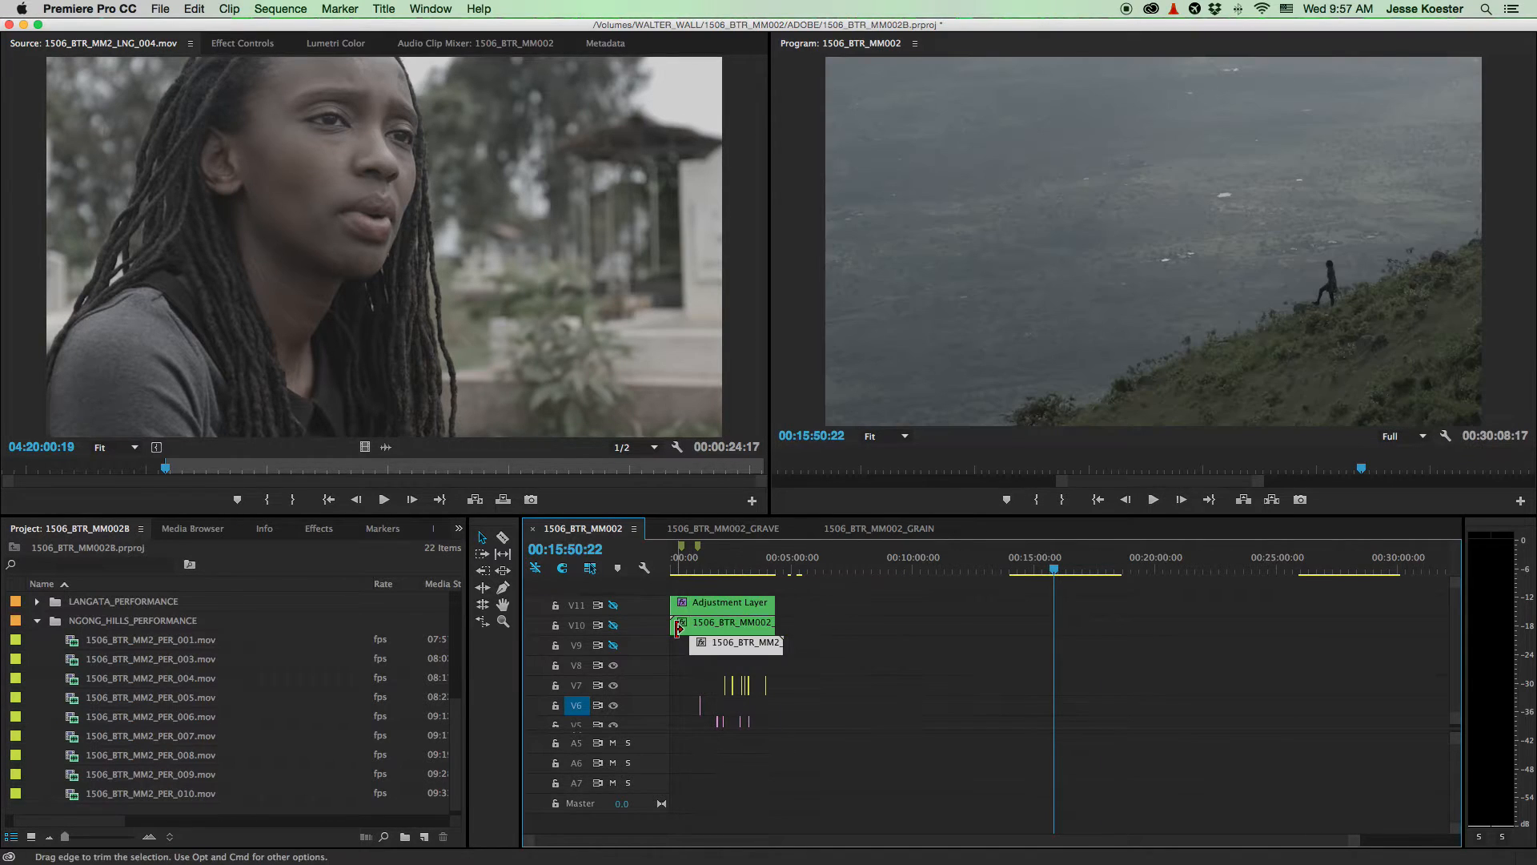
- Settle the PER_005 clip on V9 and turn V9 track output back on
scroll(677, 632, "up", 10)
left_click_drag(913, 643, 850, 645)
left_click(1094, 566)
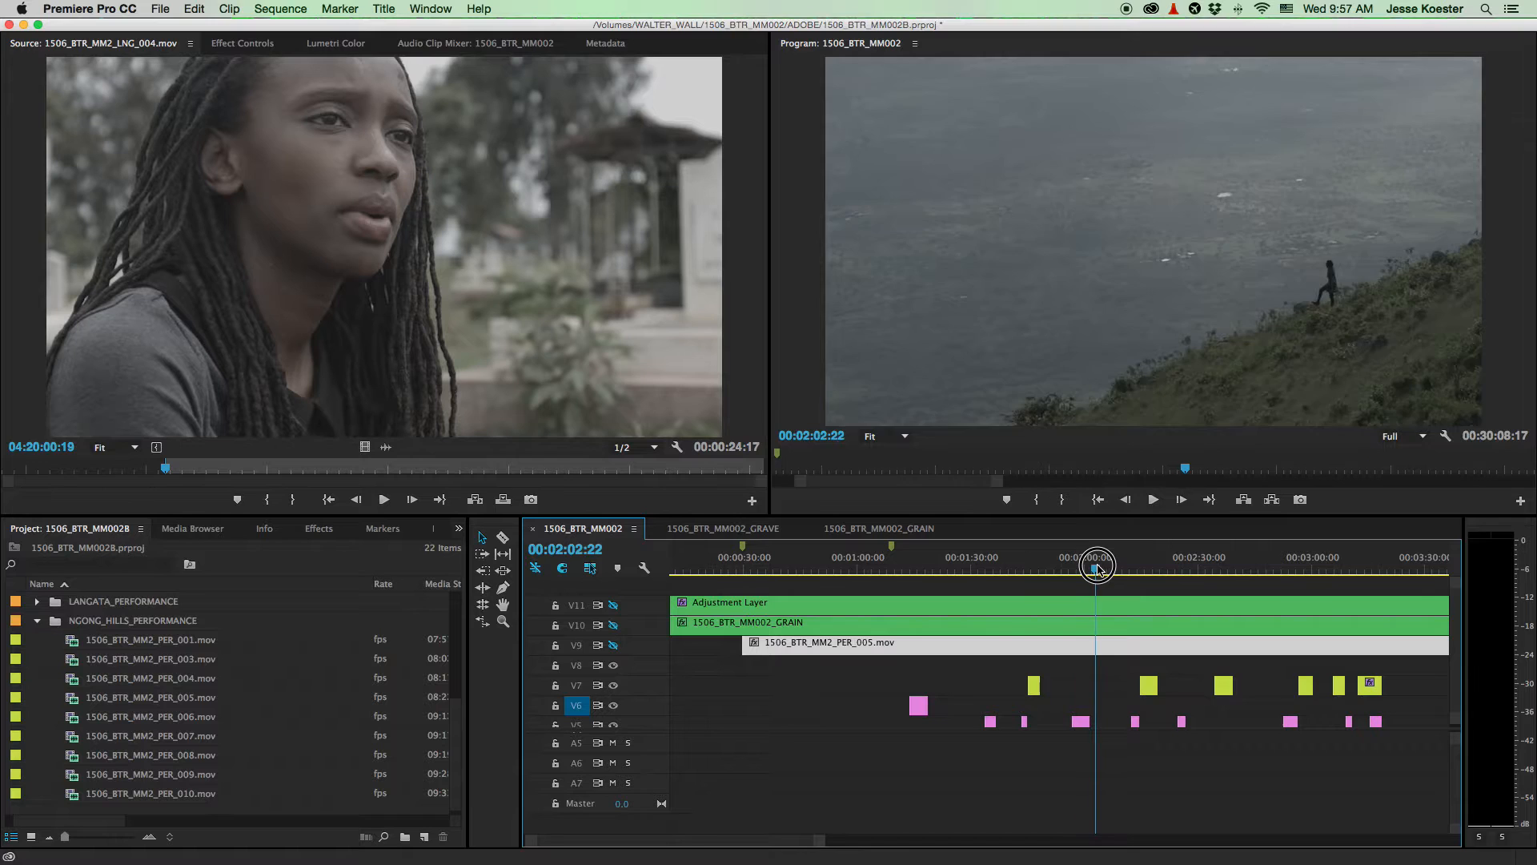
scroll(1137, 595, "down", 5)
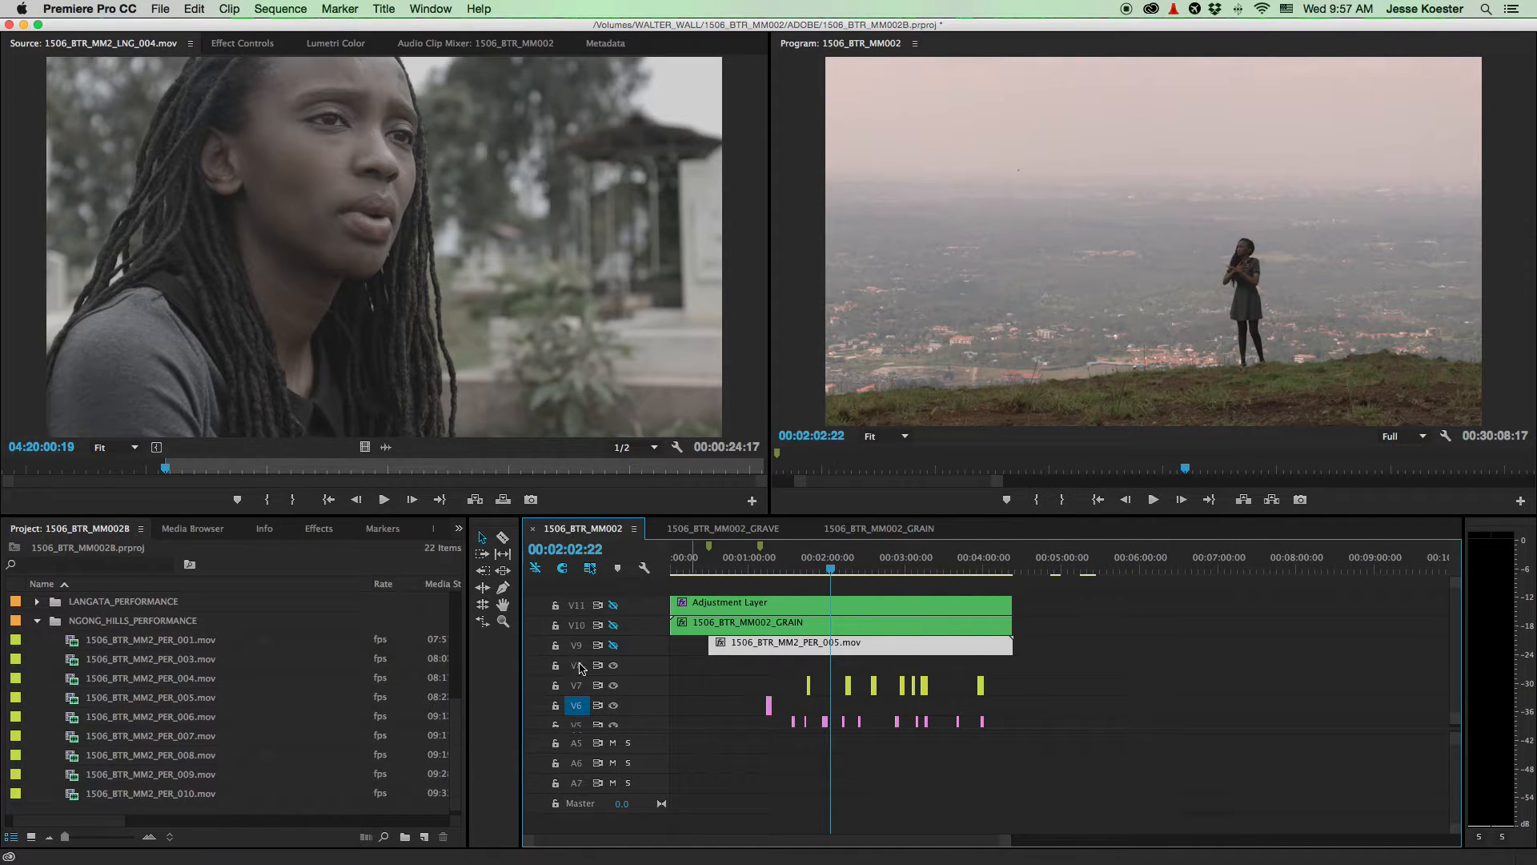
left_click(612, 646)
- Preview the V9 overlay, then extend PER_005's start back to 00:00:00:00
left_click_drag(920, 569, 938, 568)
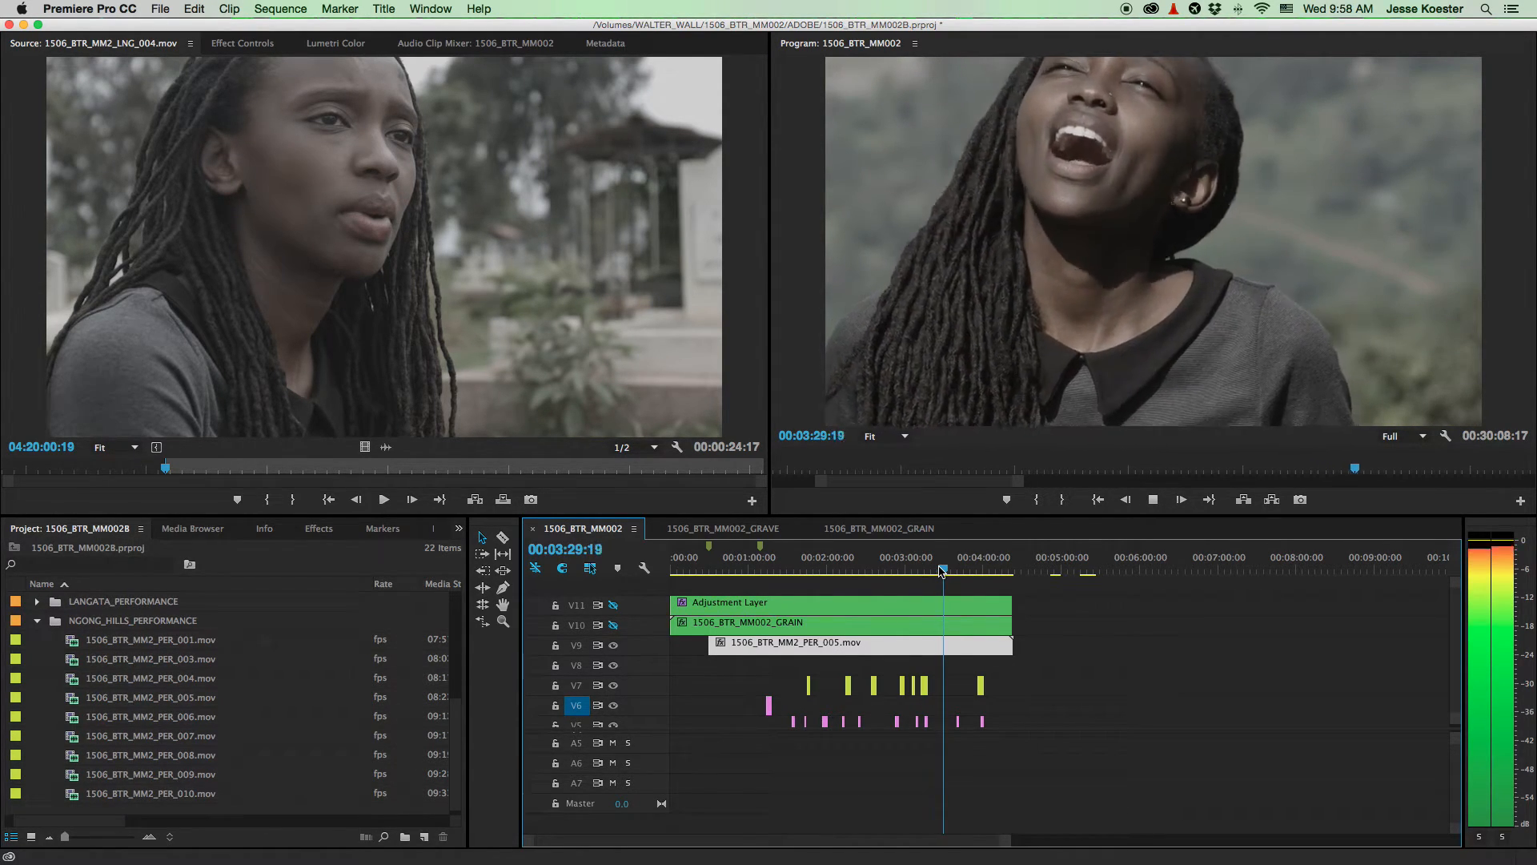
key("space")
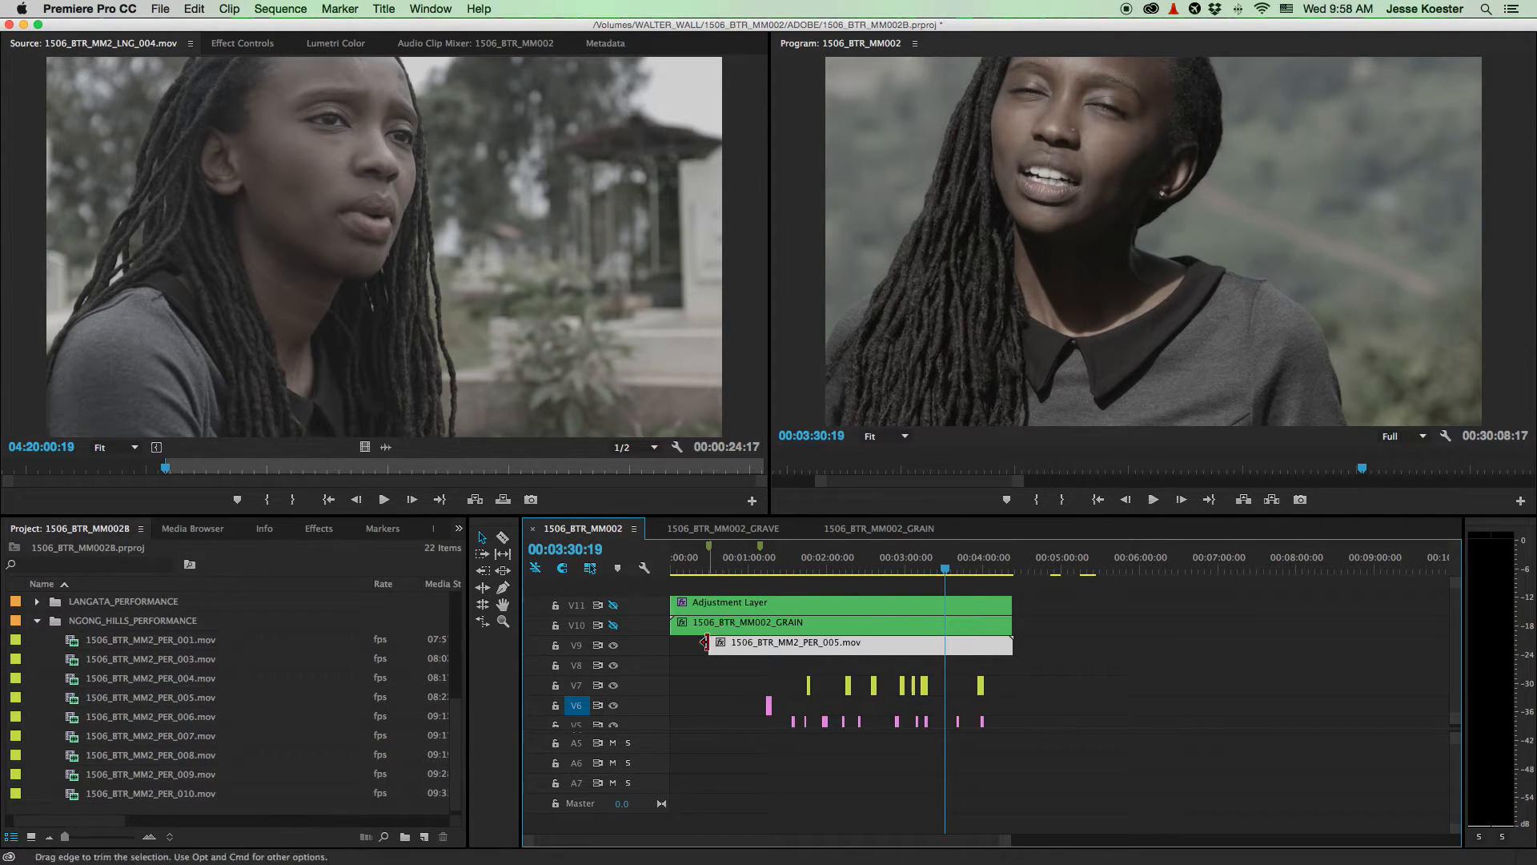
left_click_drag(717, 648, 673, 649)
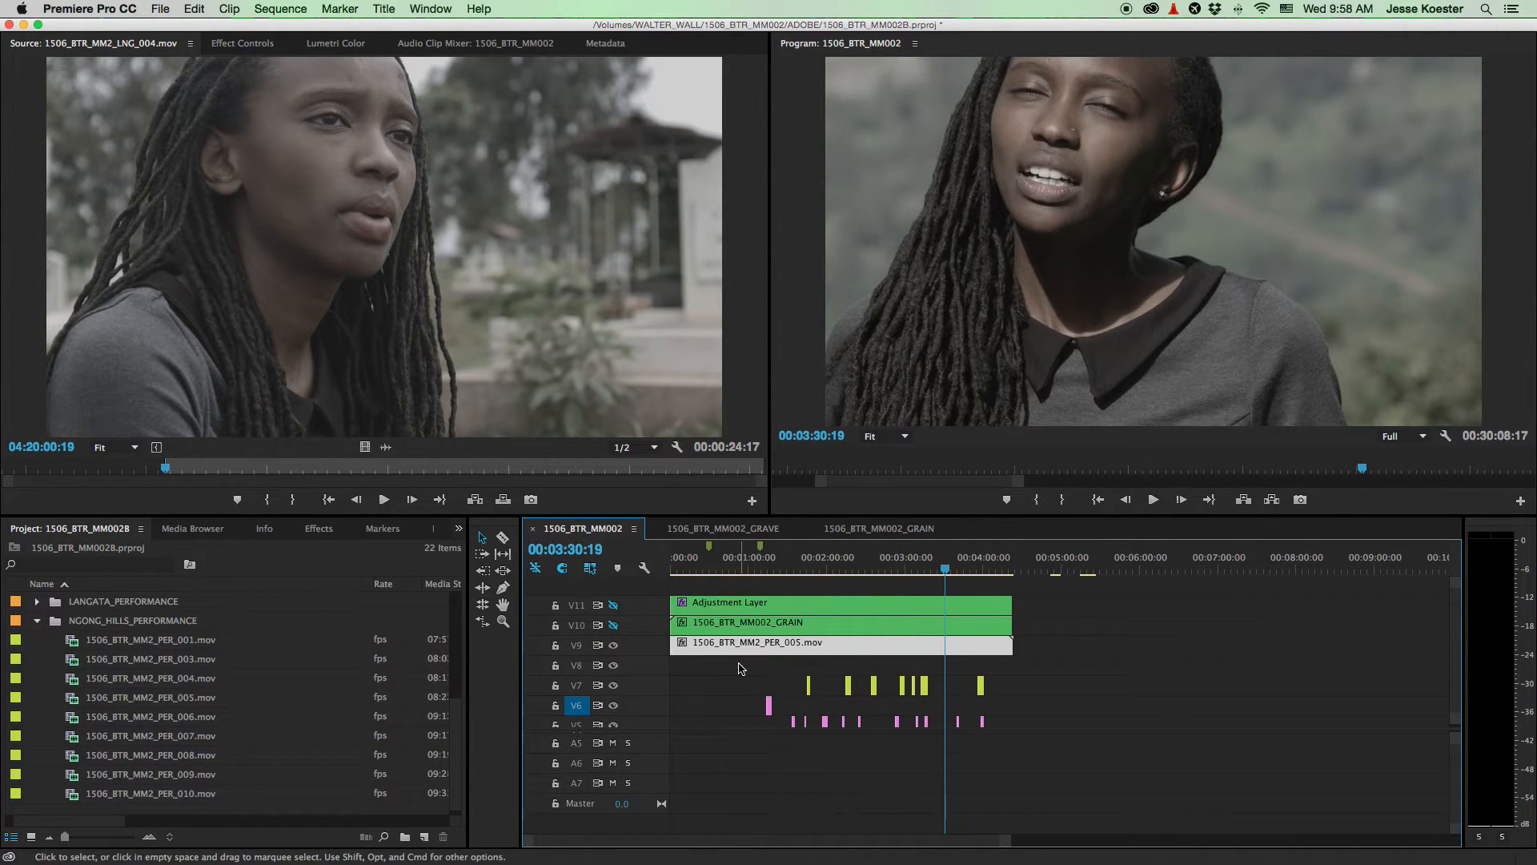
left_click(737, 671)
left_click(797, 649)
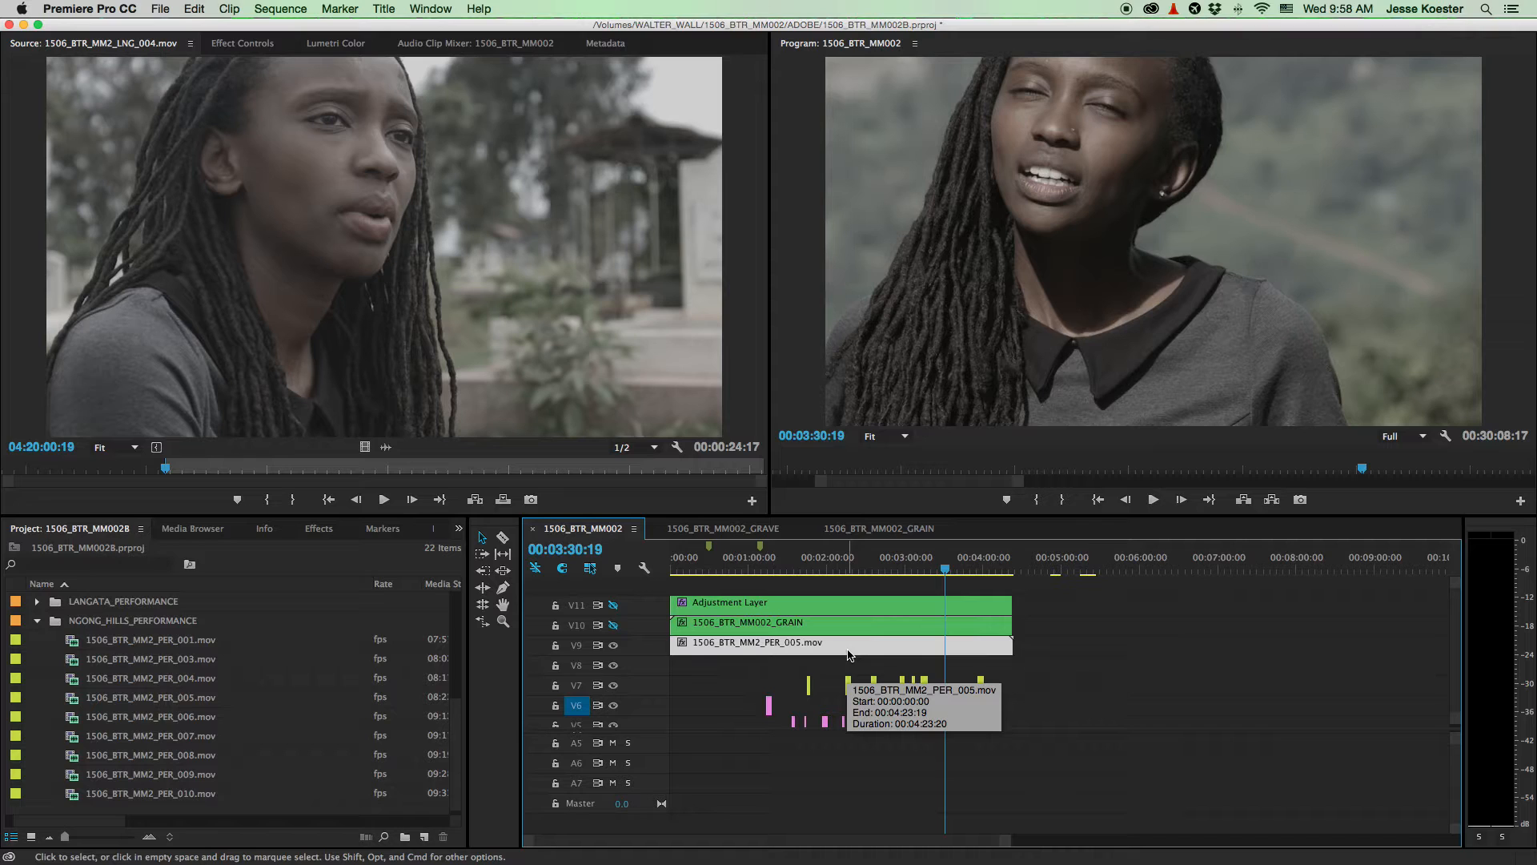
scroll(848, 656, "up", 5)
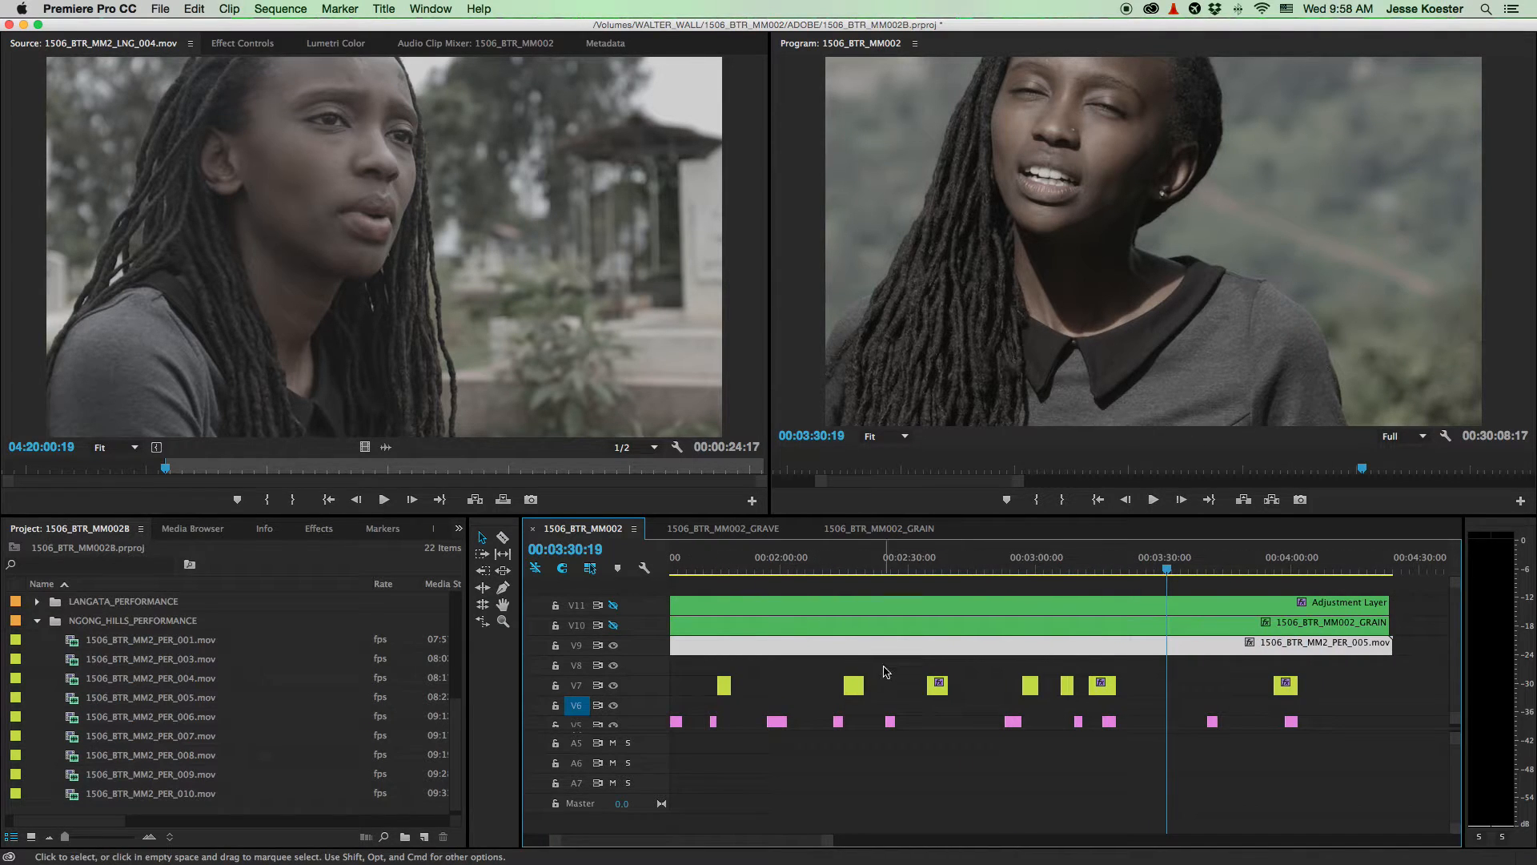
- Scroll through the tracks and park the playhead at 00:02:53:14
scroll(884, 672, "down", 5)
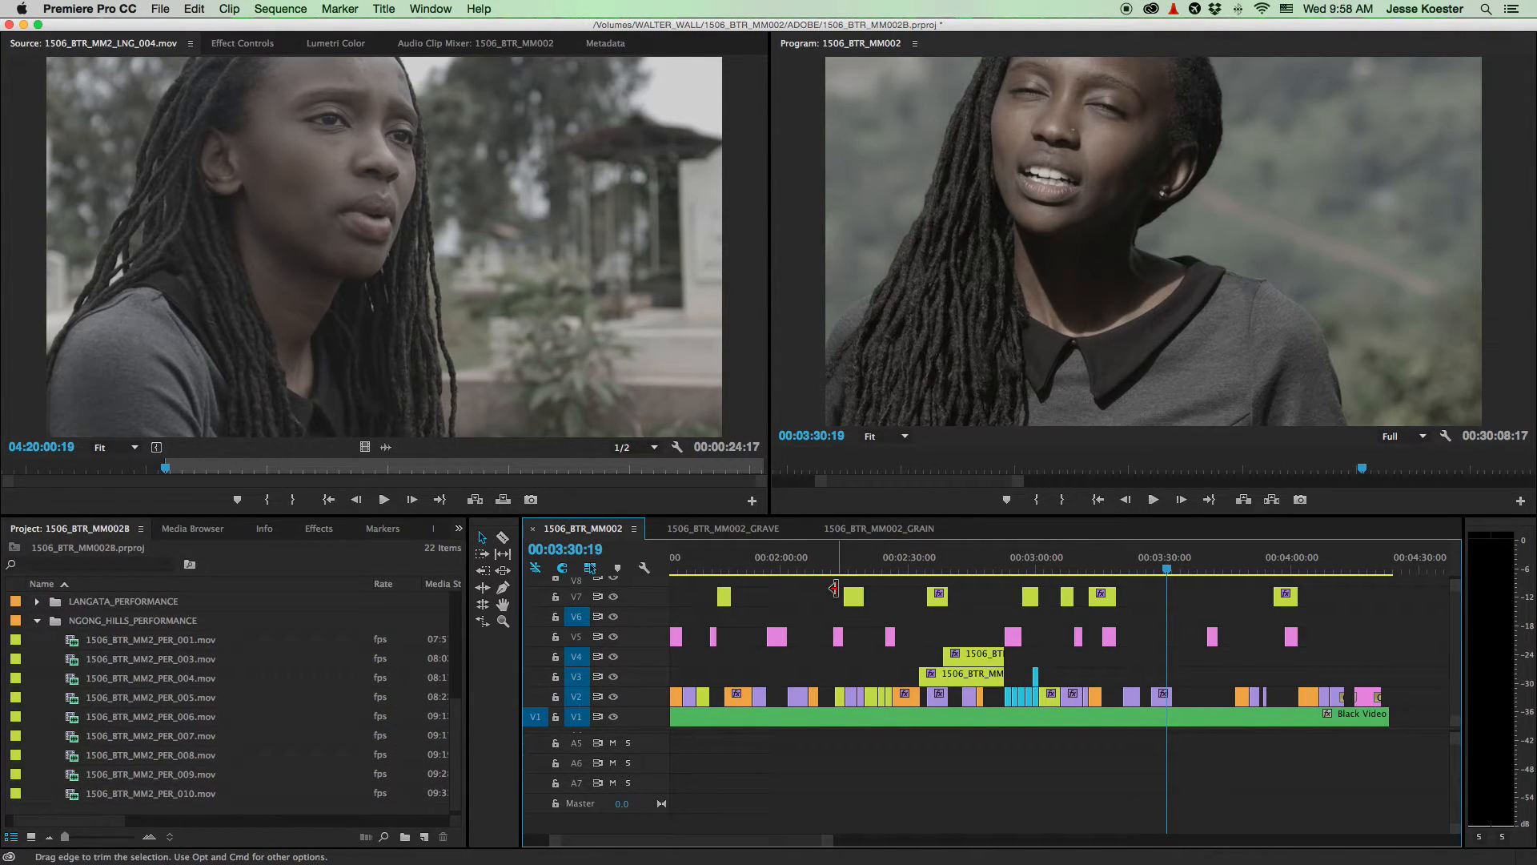
scroll(1021, 680, "up", 5)
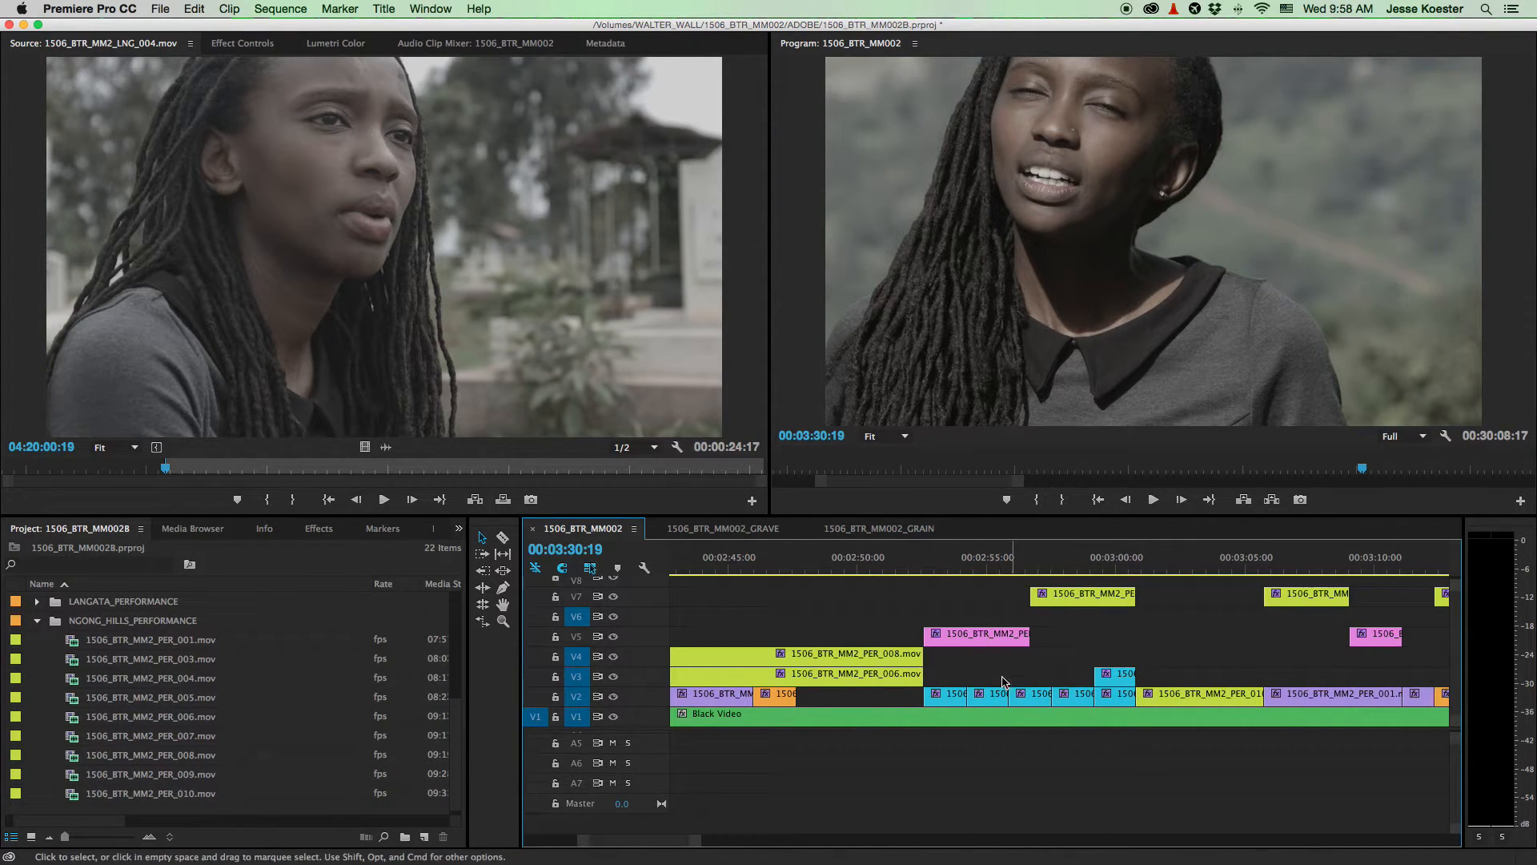
scroll(991, 685, "down", 5)
scroll(990, 686, "down", 1)
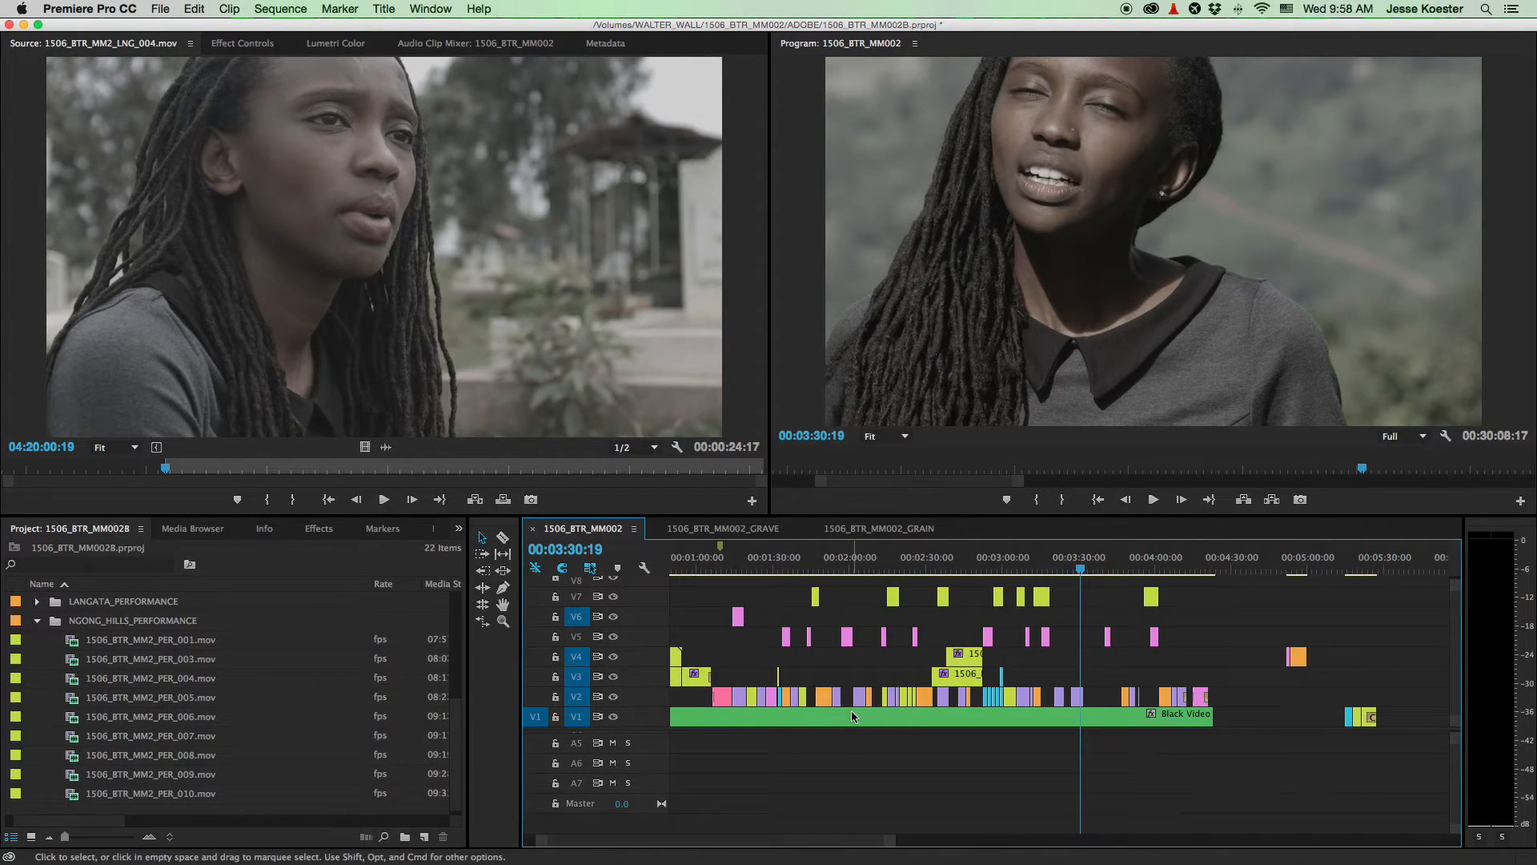
scroll(873, 608, "up", 3)
scroll(872, 609, "down", 3)
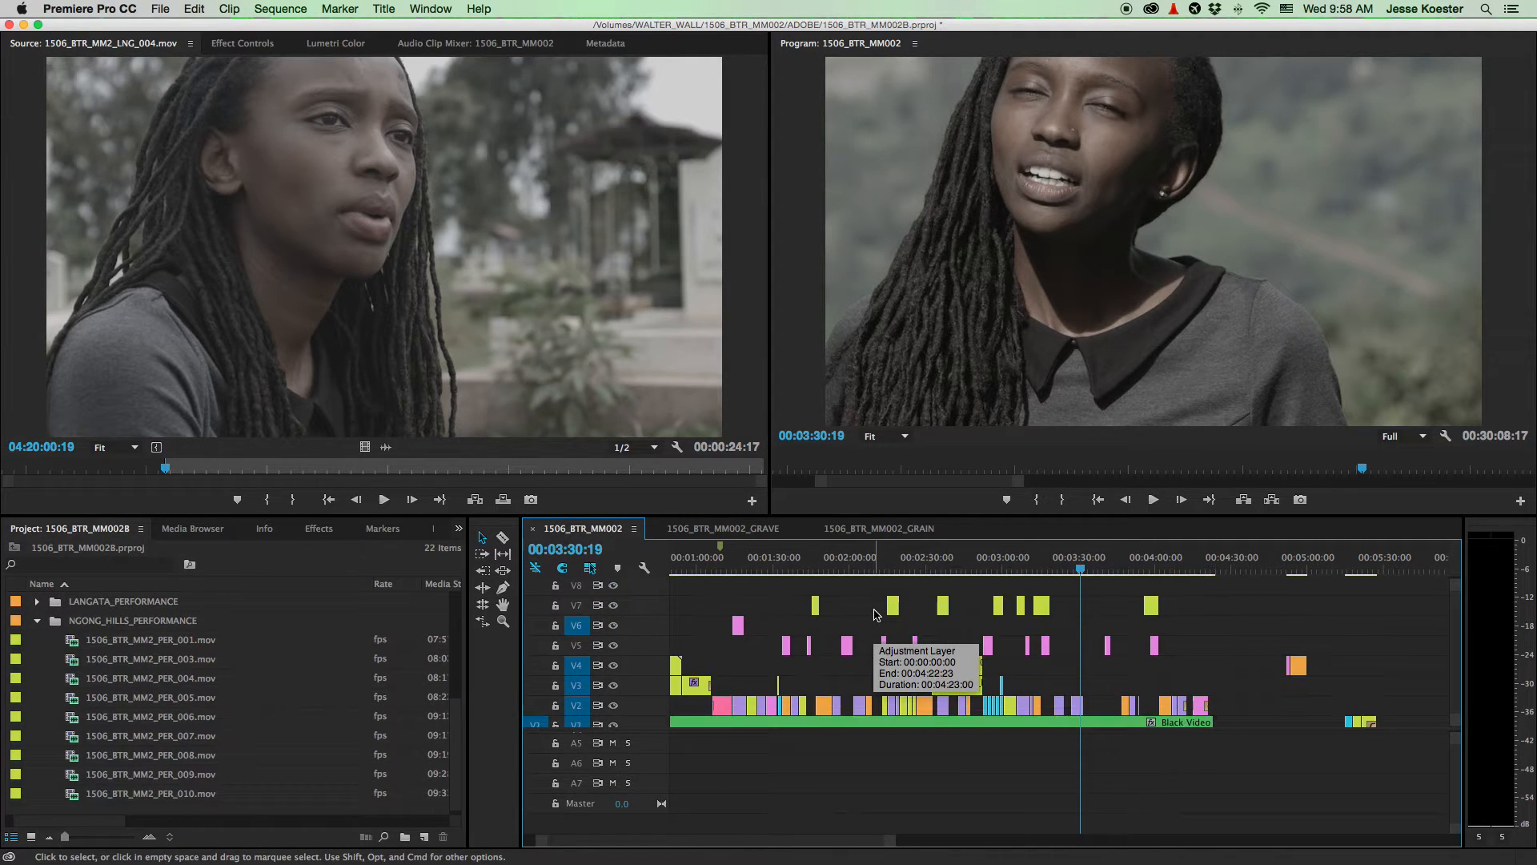
scroll(873, 609, "up", 3)
left_click(984, 563)
left_click_drag(986, 562, 989, 560)
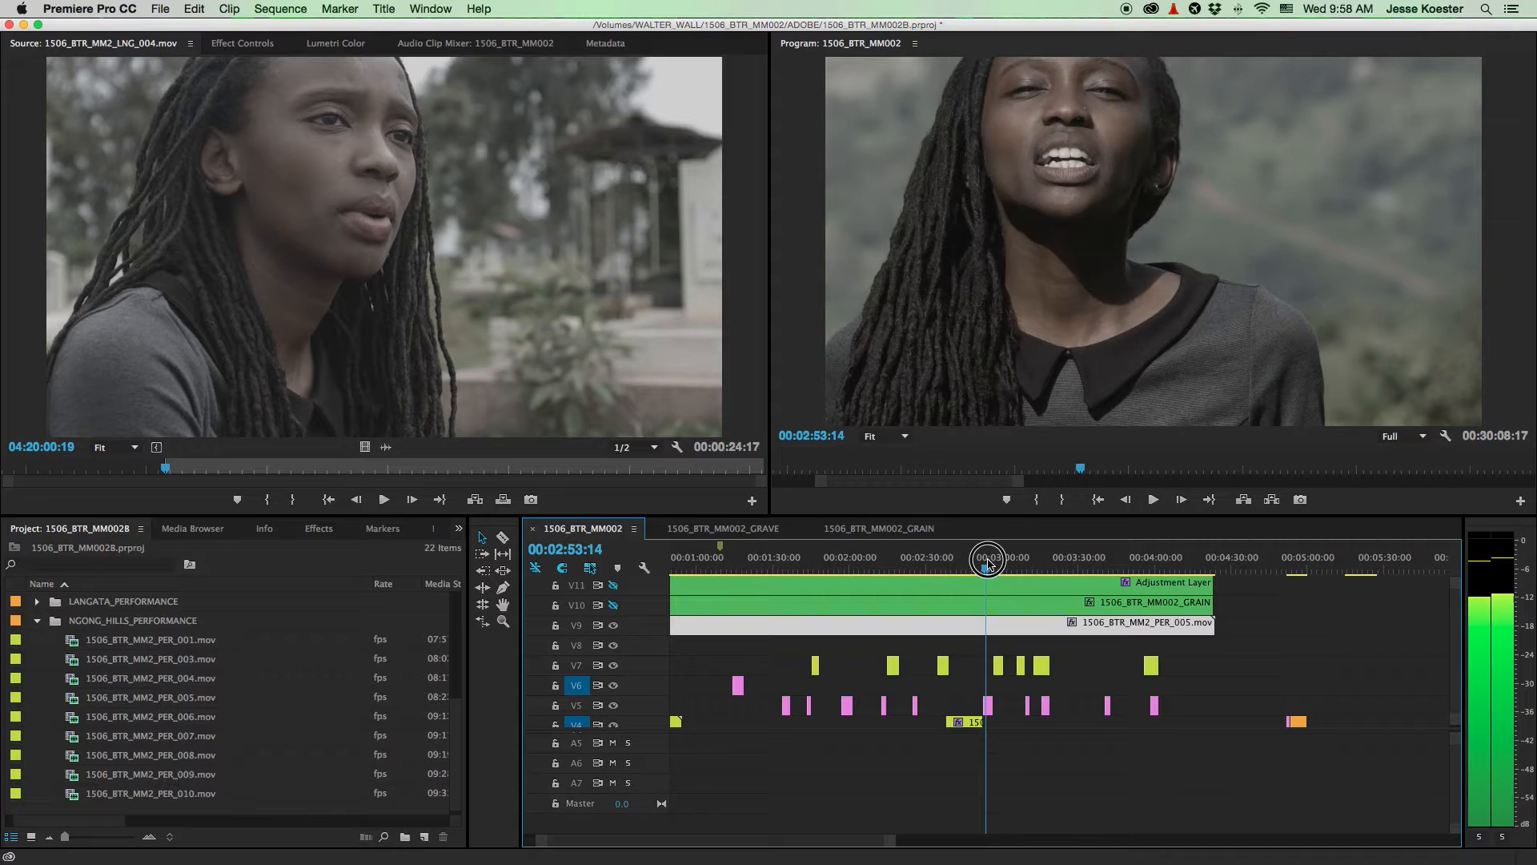
left_click(614, 625)
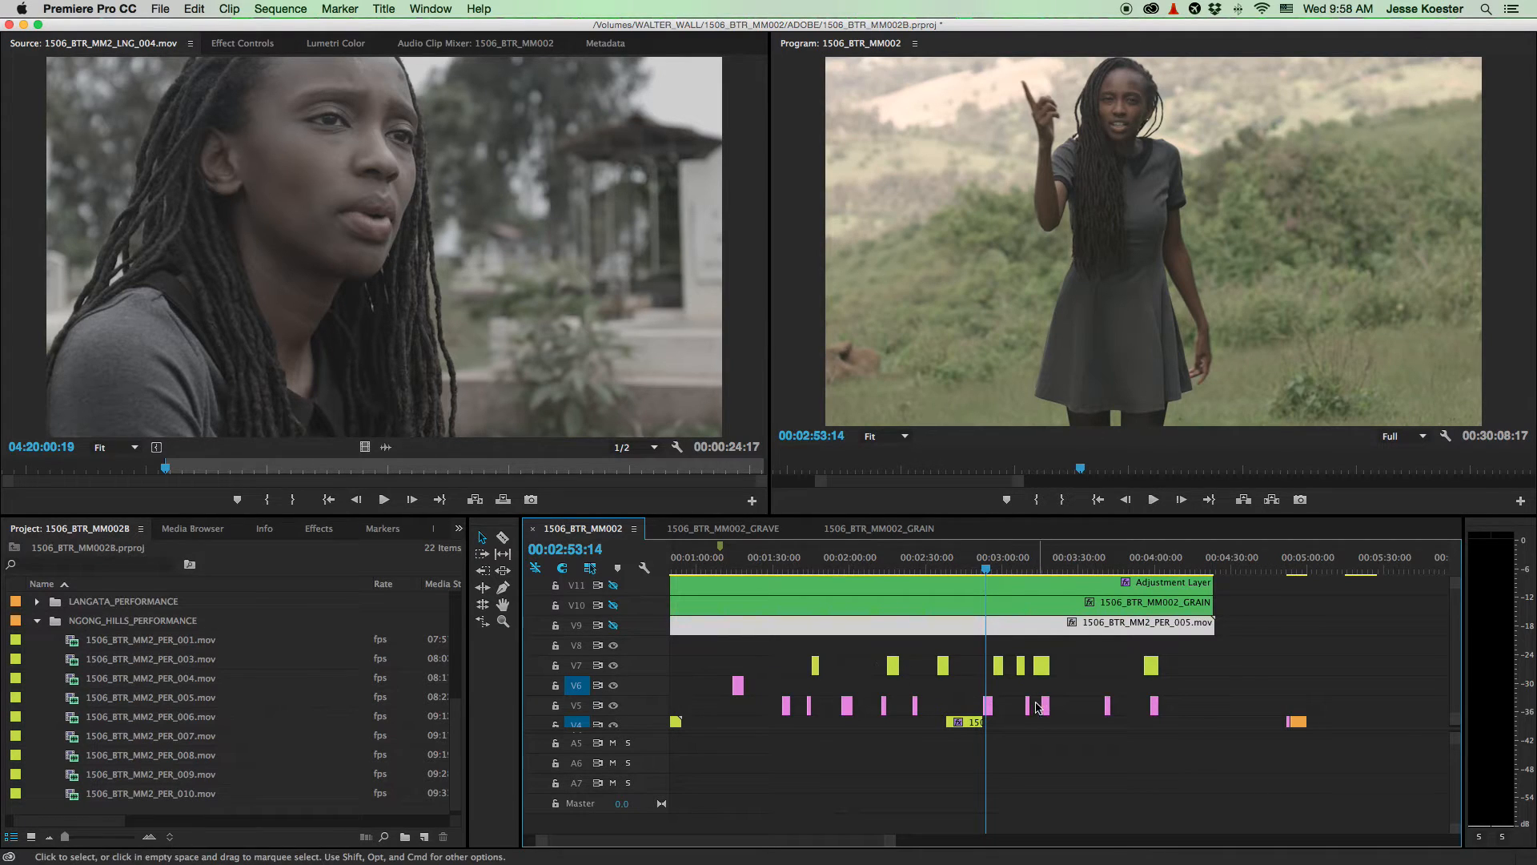
scroll(1007, 721, "down", 3)
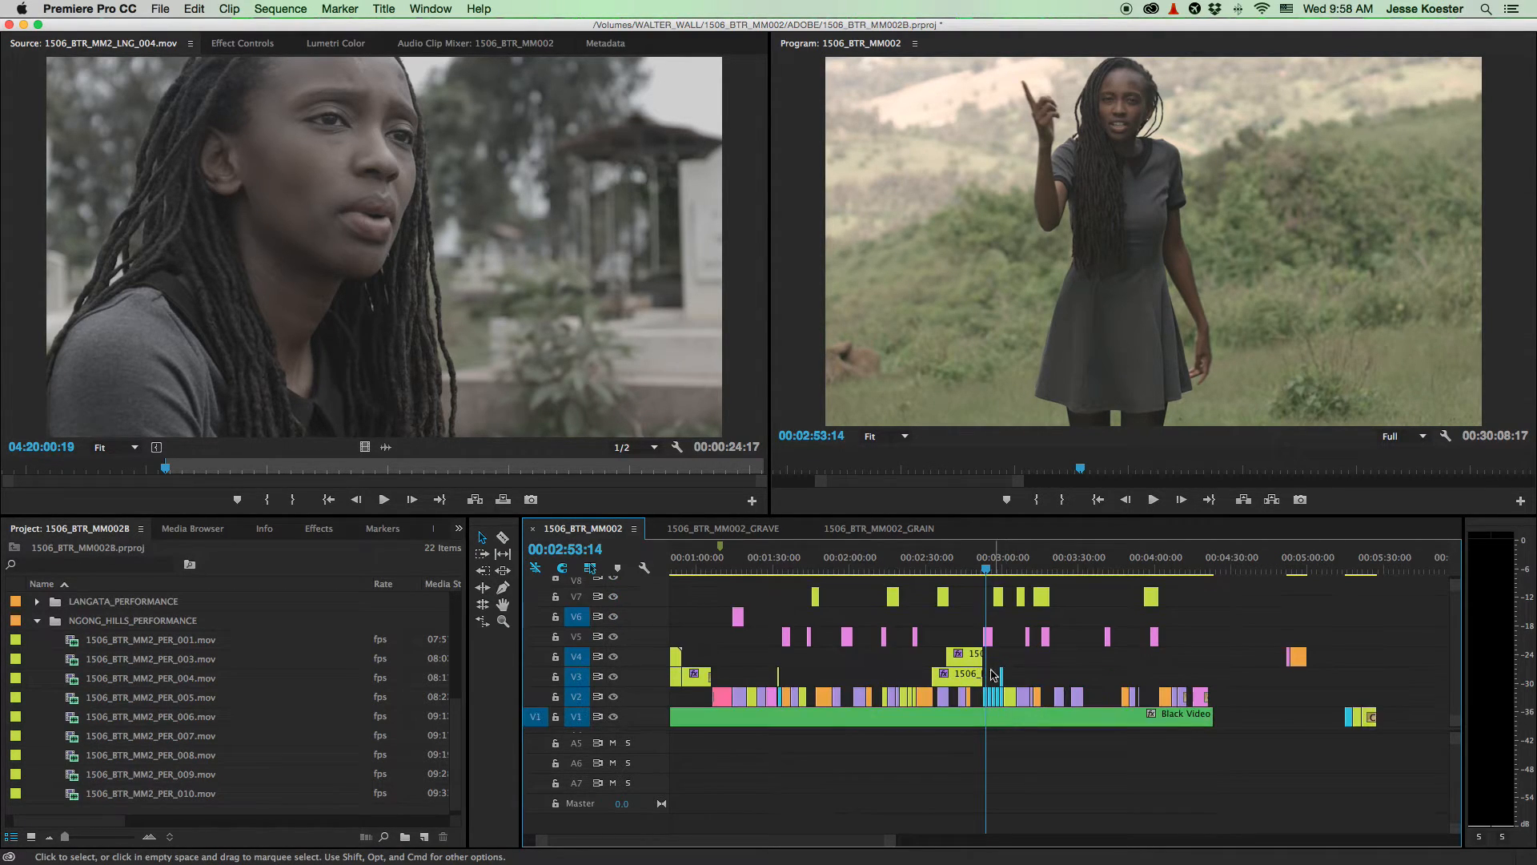
scroll(988, 635, "up", 5)
left_click(990, 637)
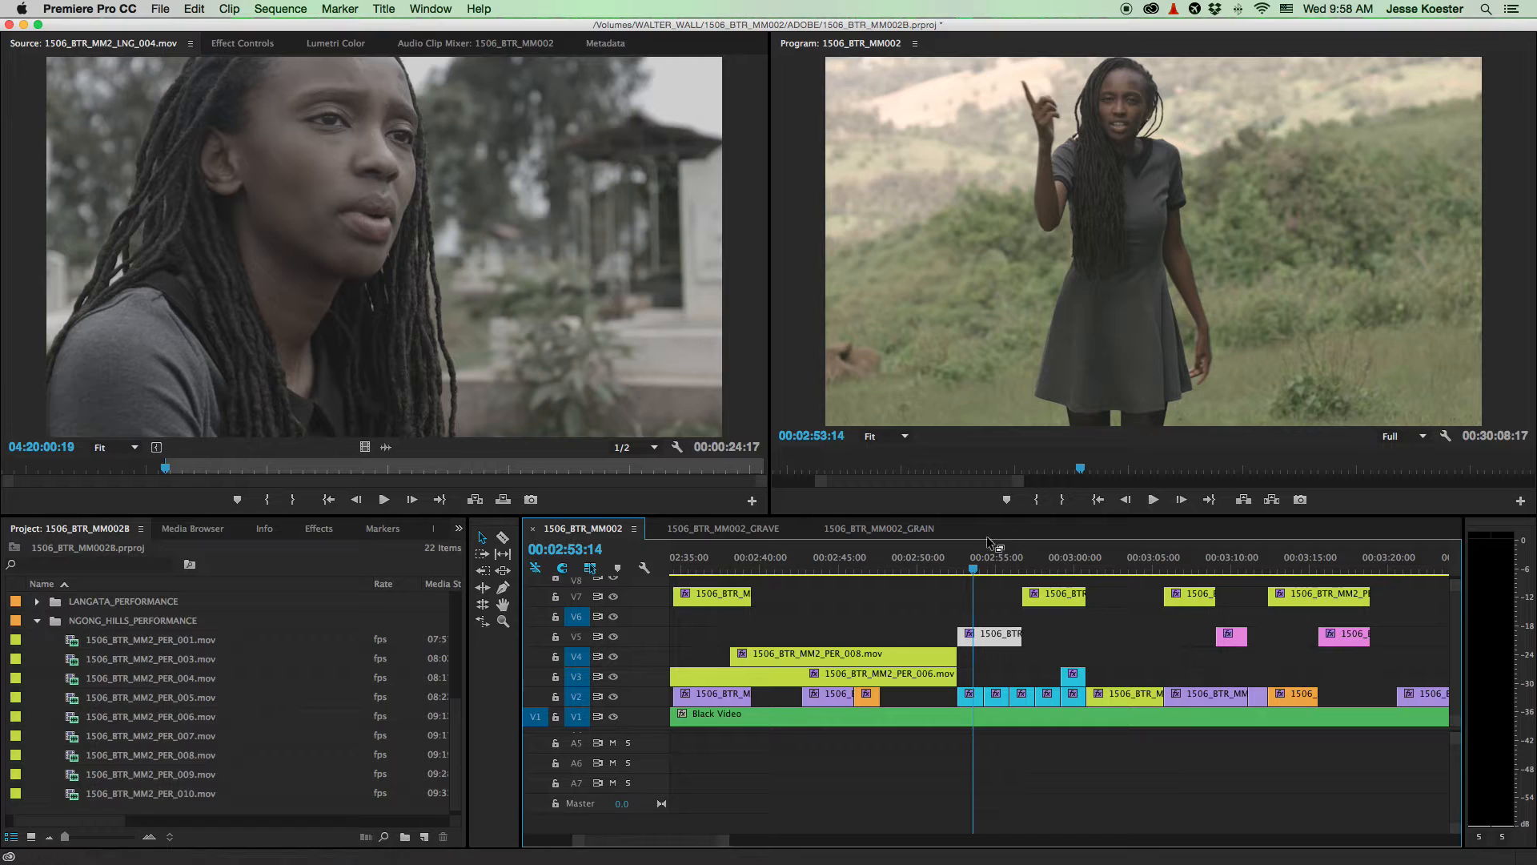
left_click(996, 560)
left_click(1026, 626)
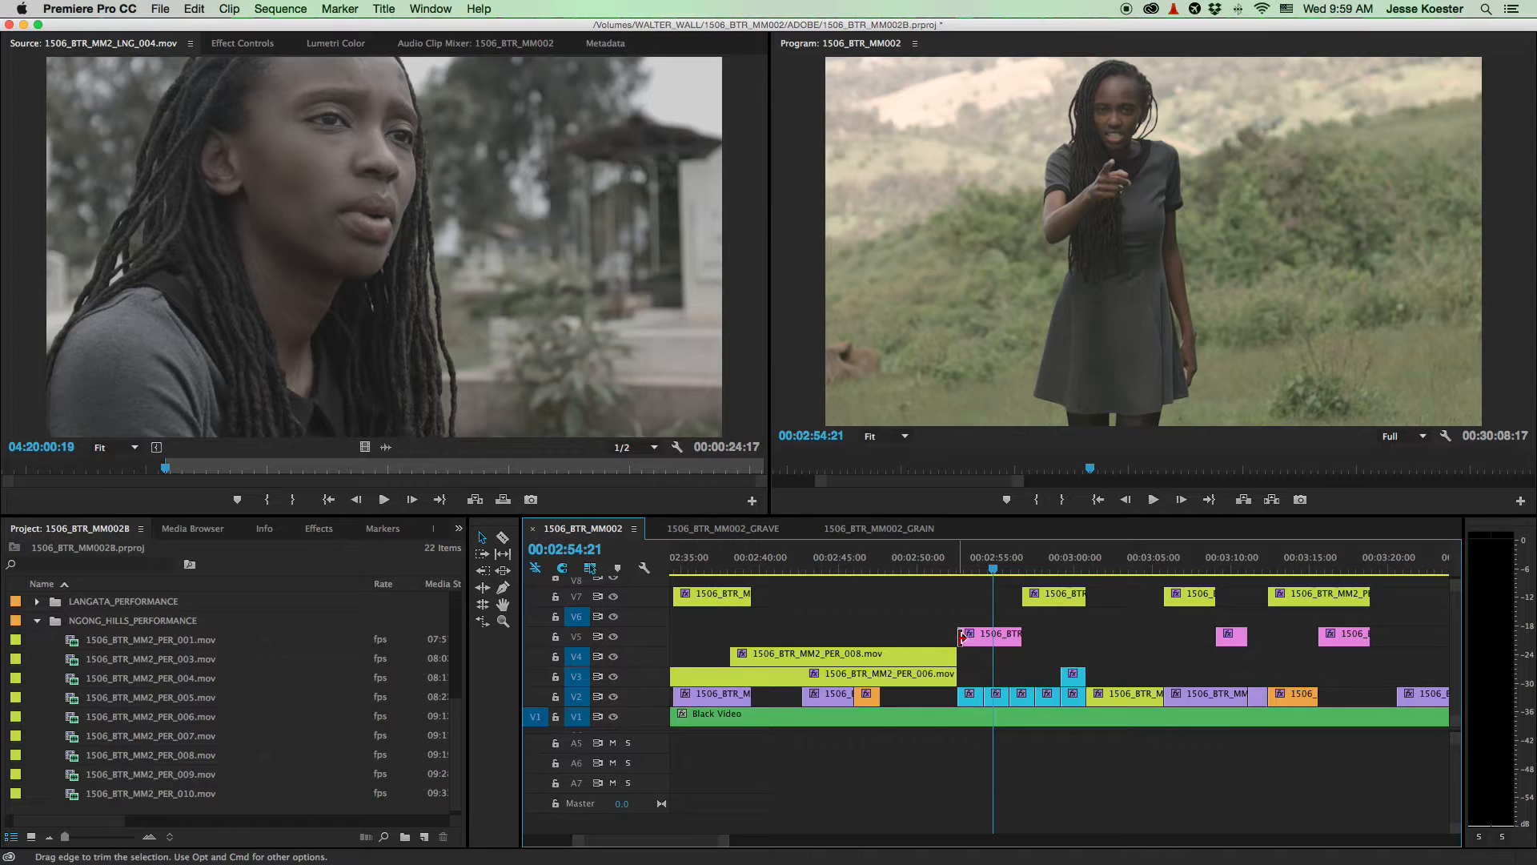
scroll(640, 647, "up", 3)
left_click(614, 645)
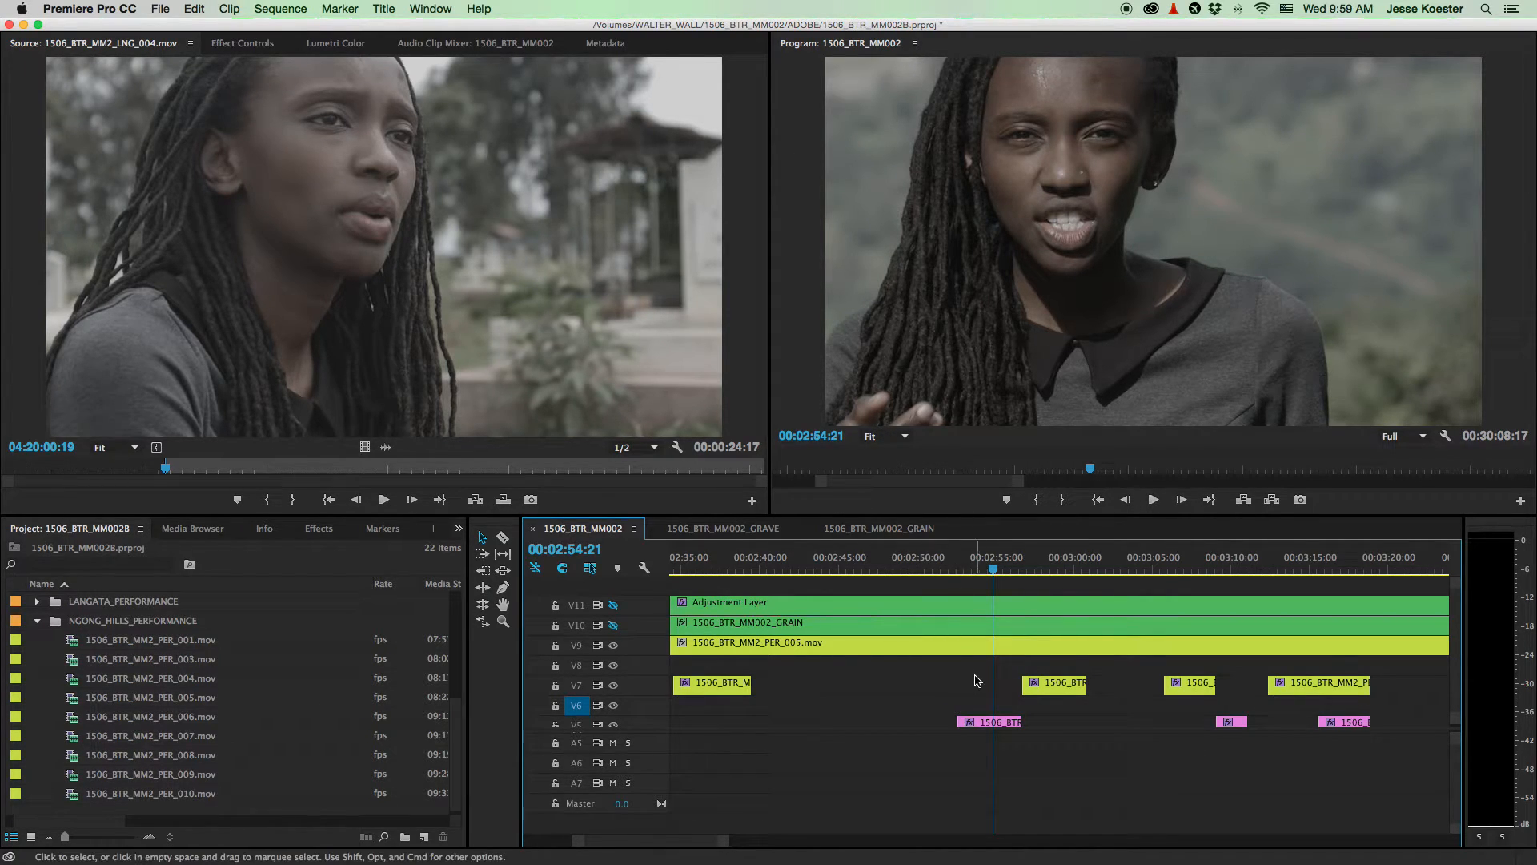
left_click(942, 656)
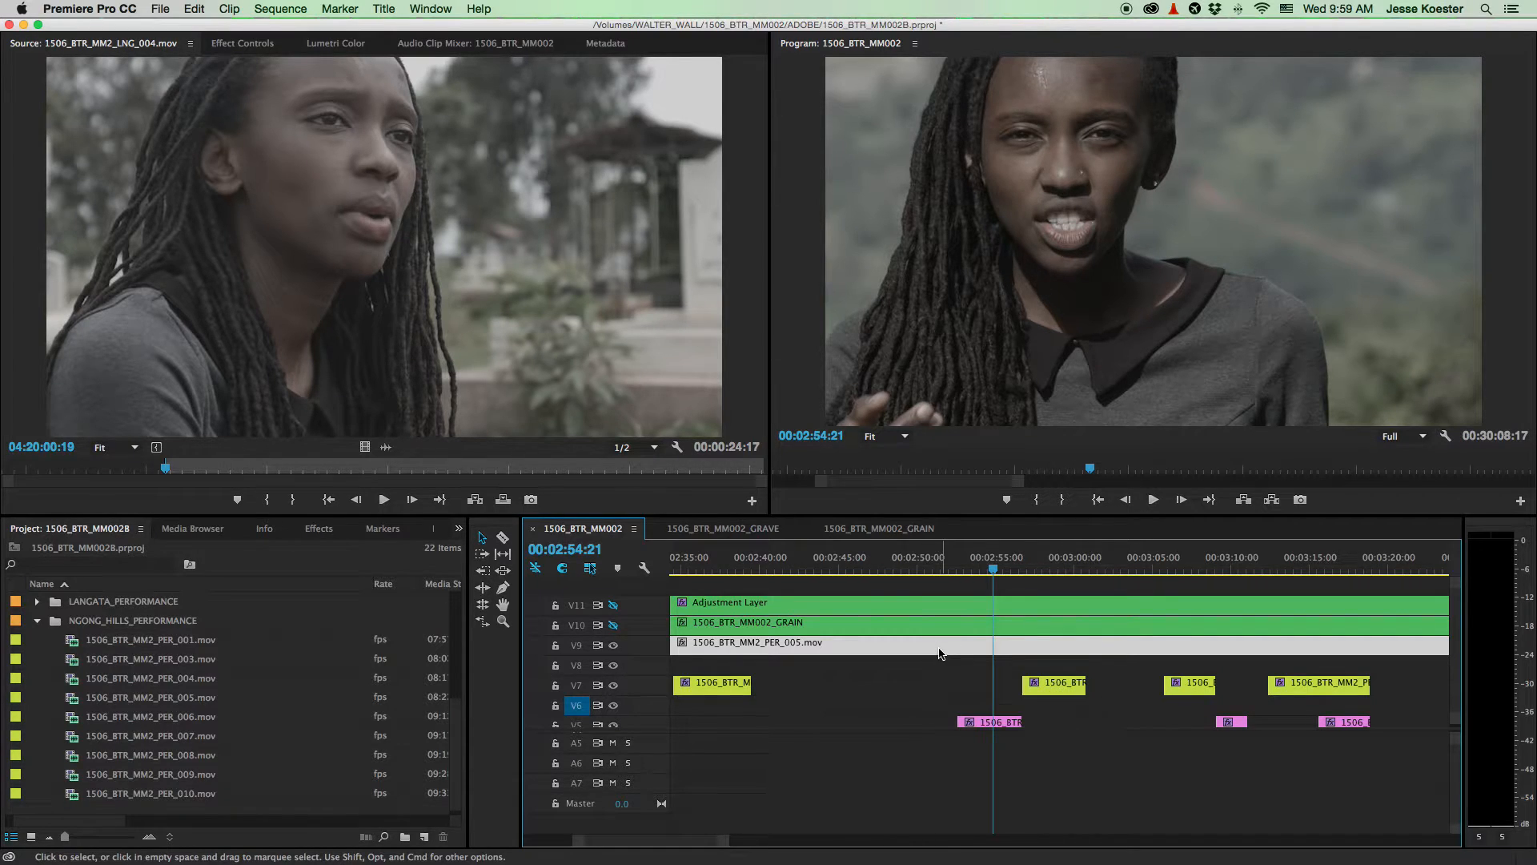
- Relabel the PER_005 clip on V9 with the Lavender colour
right_click(943, 655)
mouse_move(1108, 550)
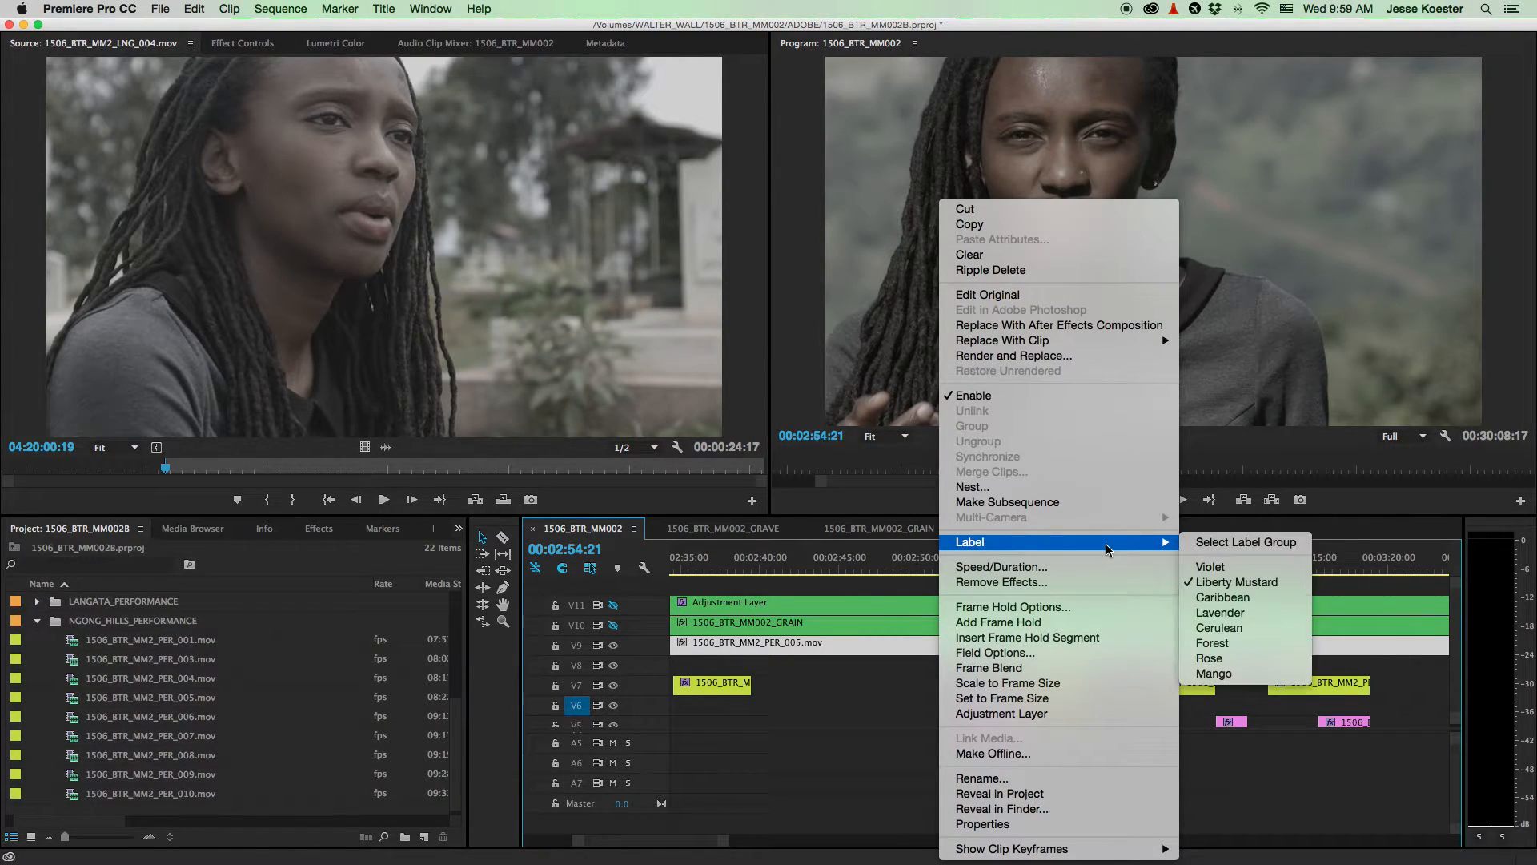
left_click(1220, 614)
left_click(944, 679)
- Select the PER_004 clip on track V5
scroll(947, 681, "down", 3)
scroll(947, 680, "up", 3)
left_click(1005, 718)
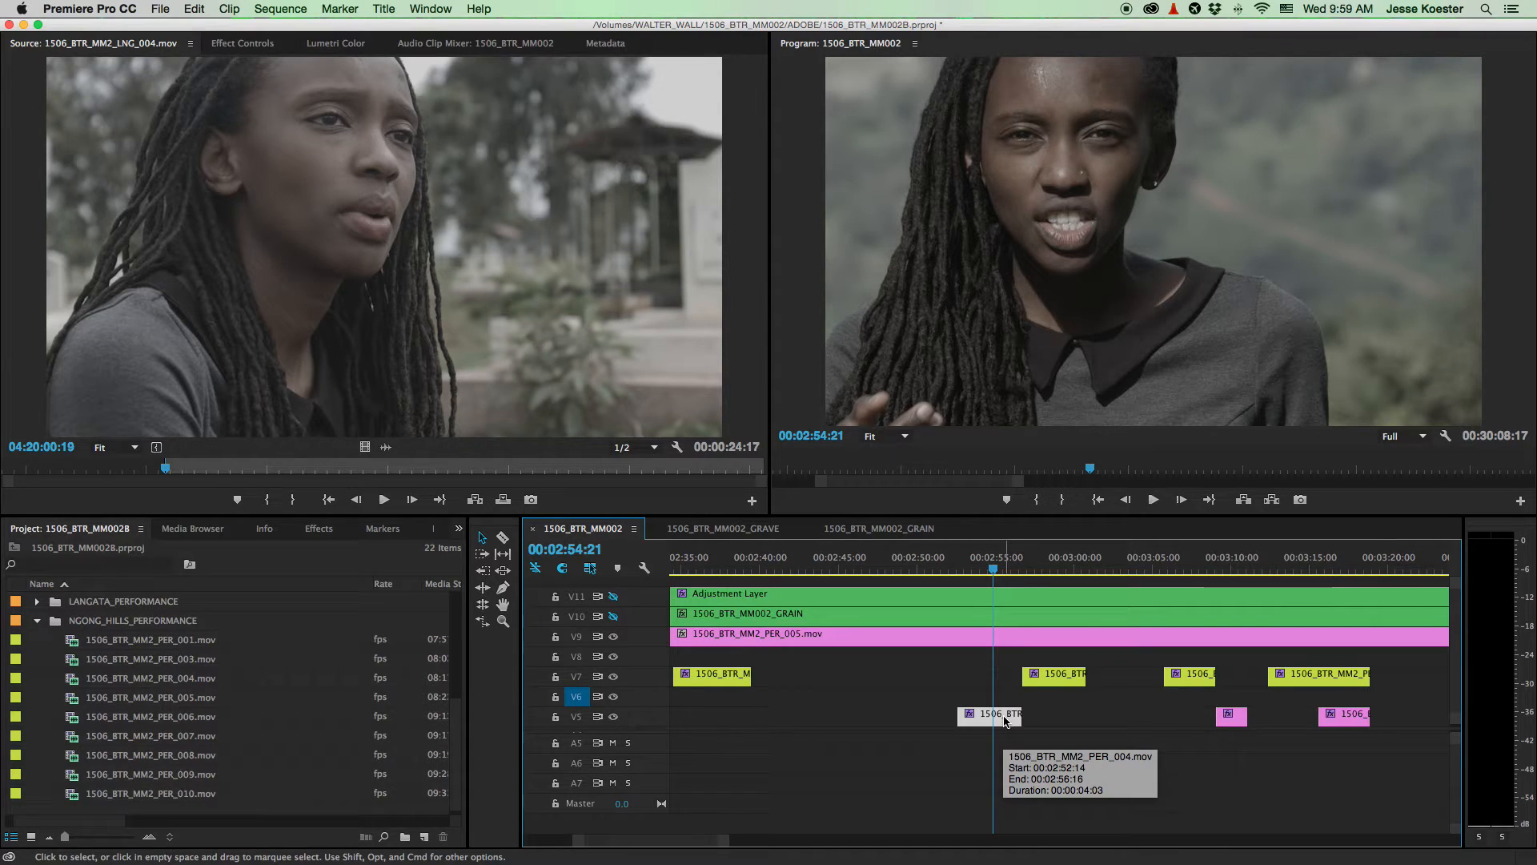
scroll(1013, 681, "down", 3)
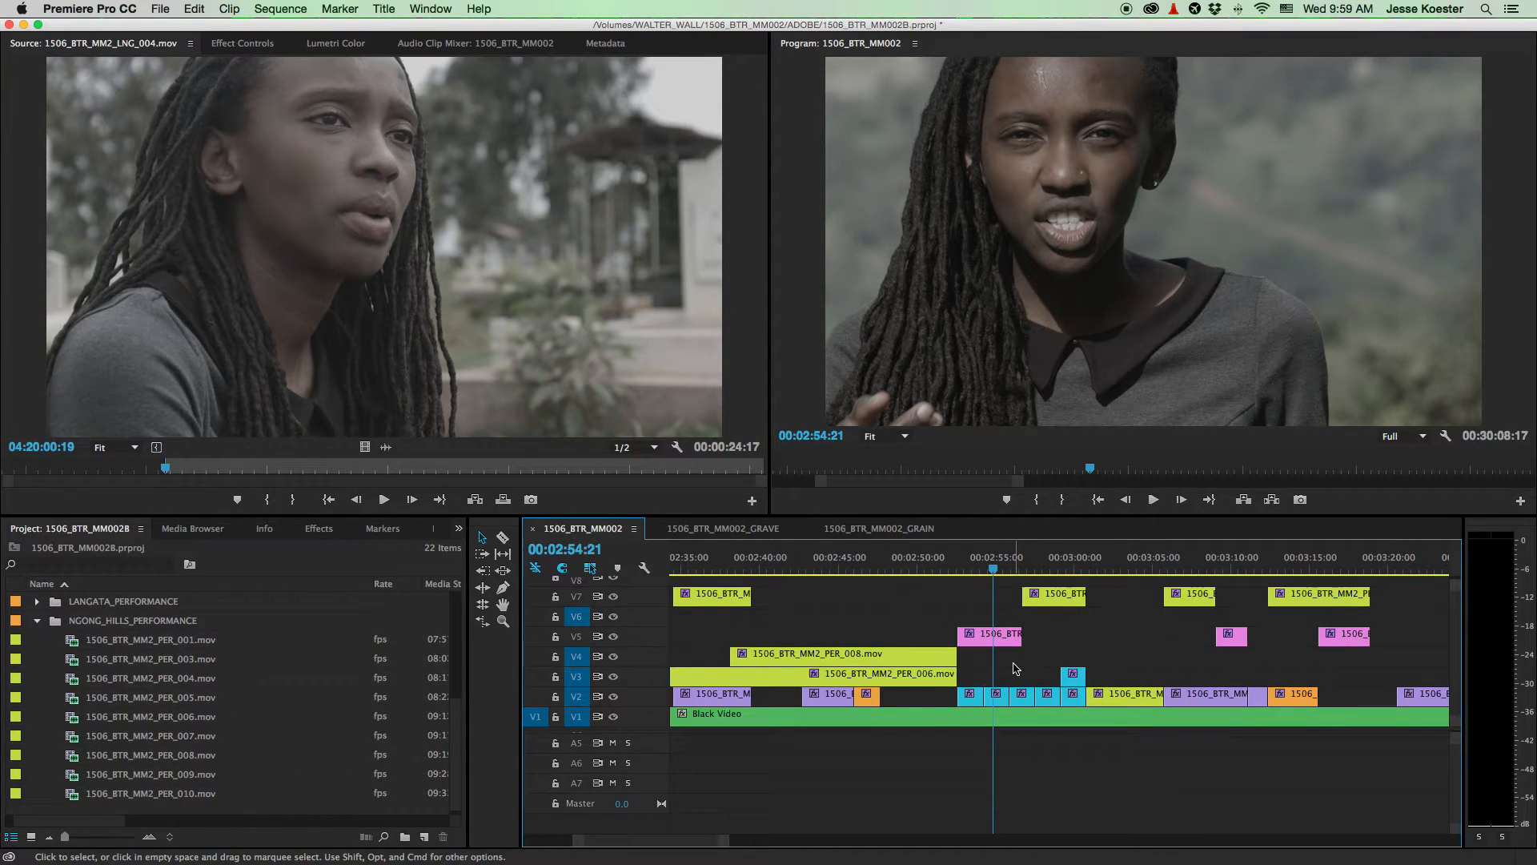
scroll(1015, 669, "up", 3)
- Park at 00:02:58:05 and turn off V9 track output to reveal the shot beneath
left_click(1046, 563)
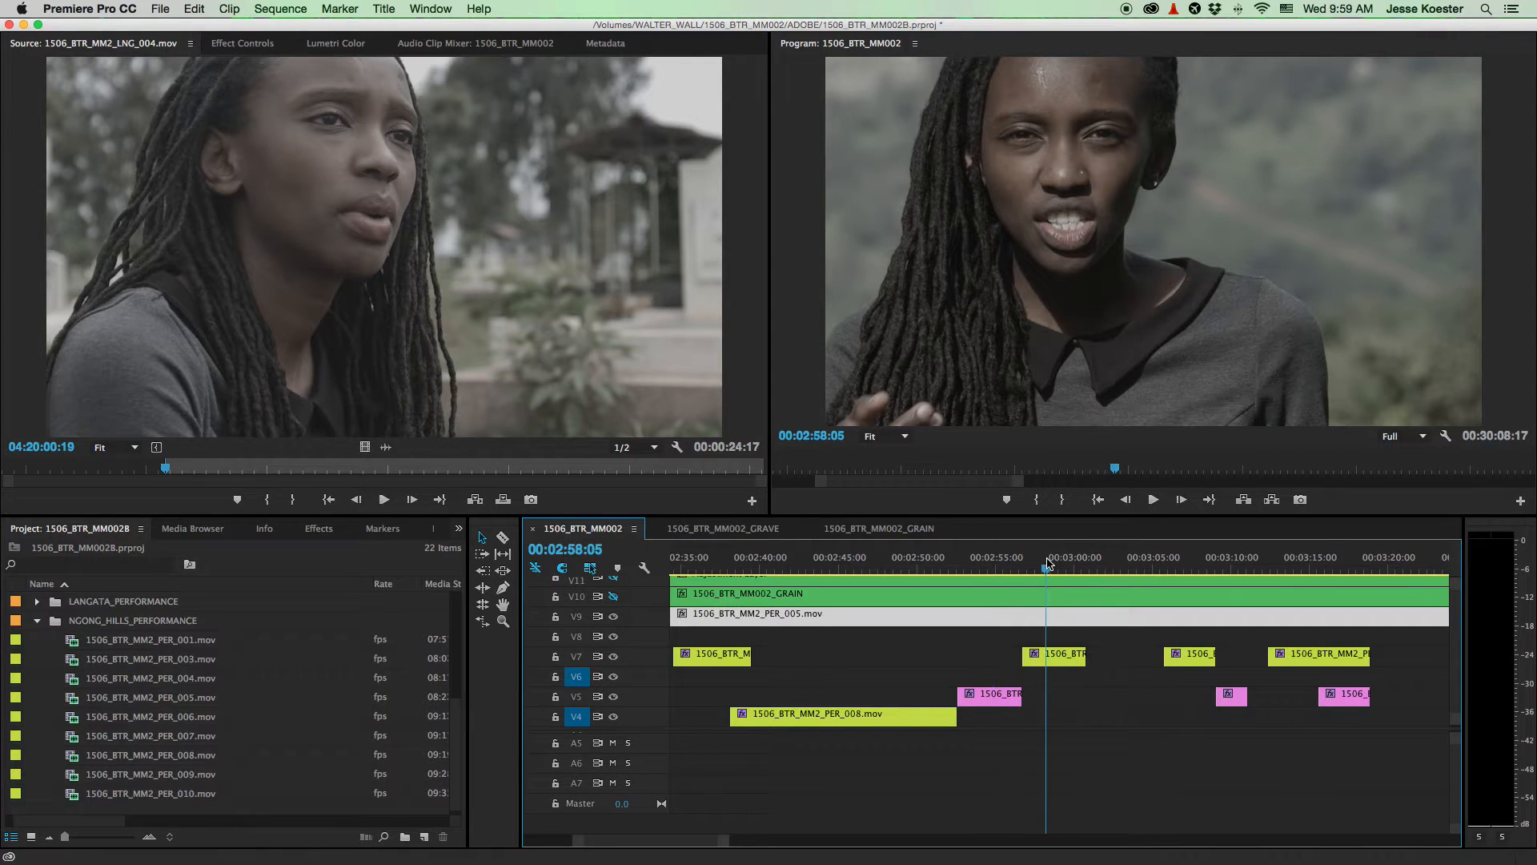
left_click(613, 617)
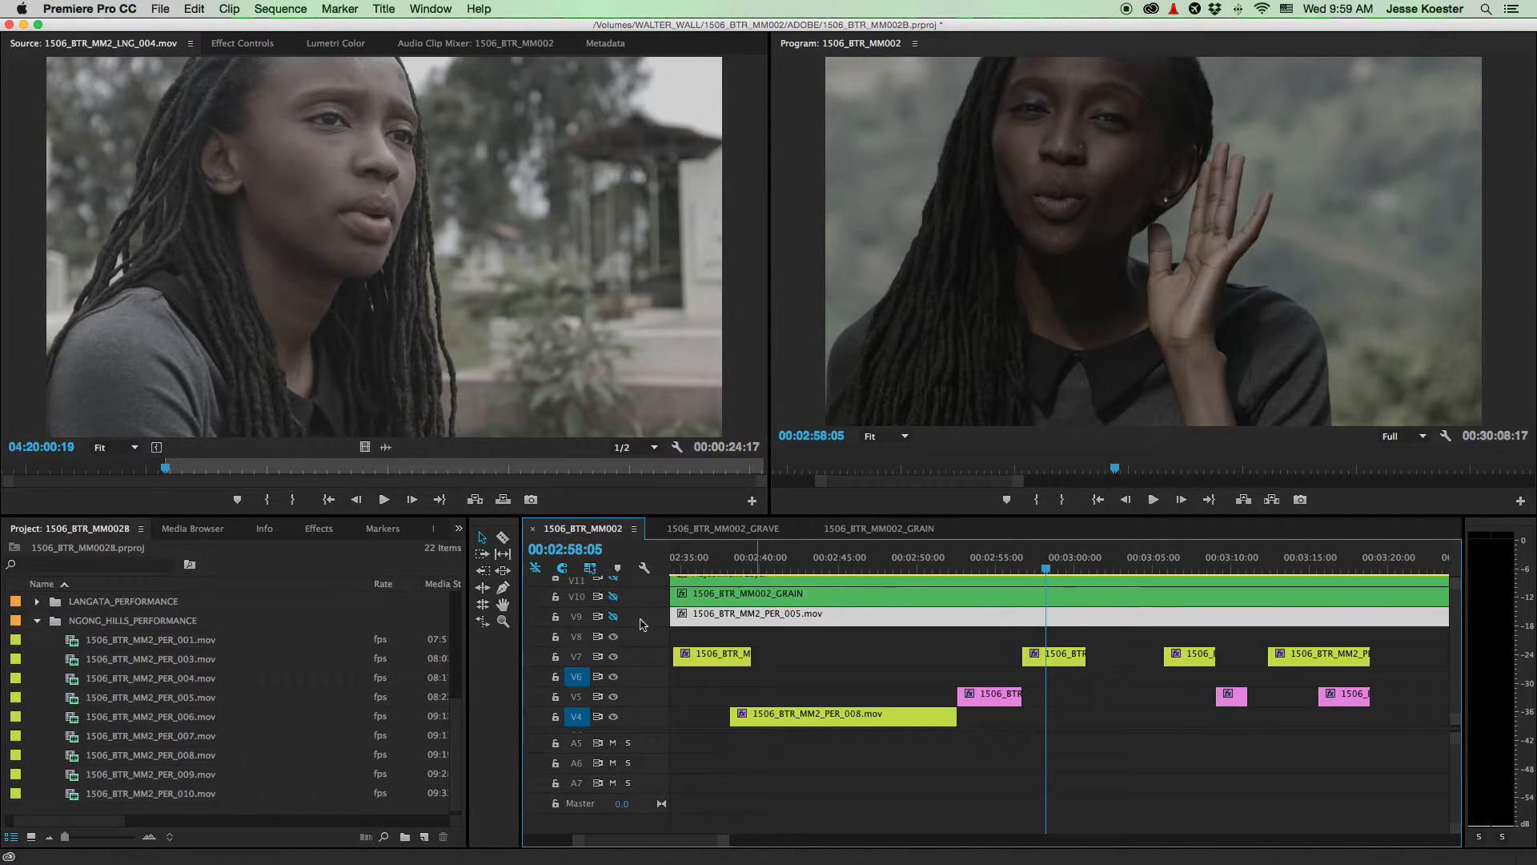
scroll(1093, 650, "right", 3)
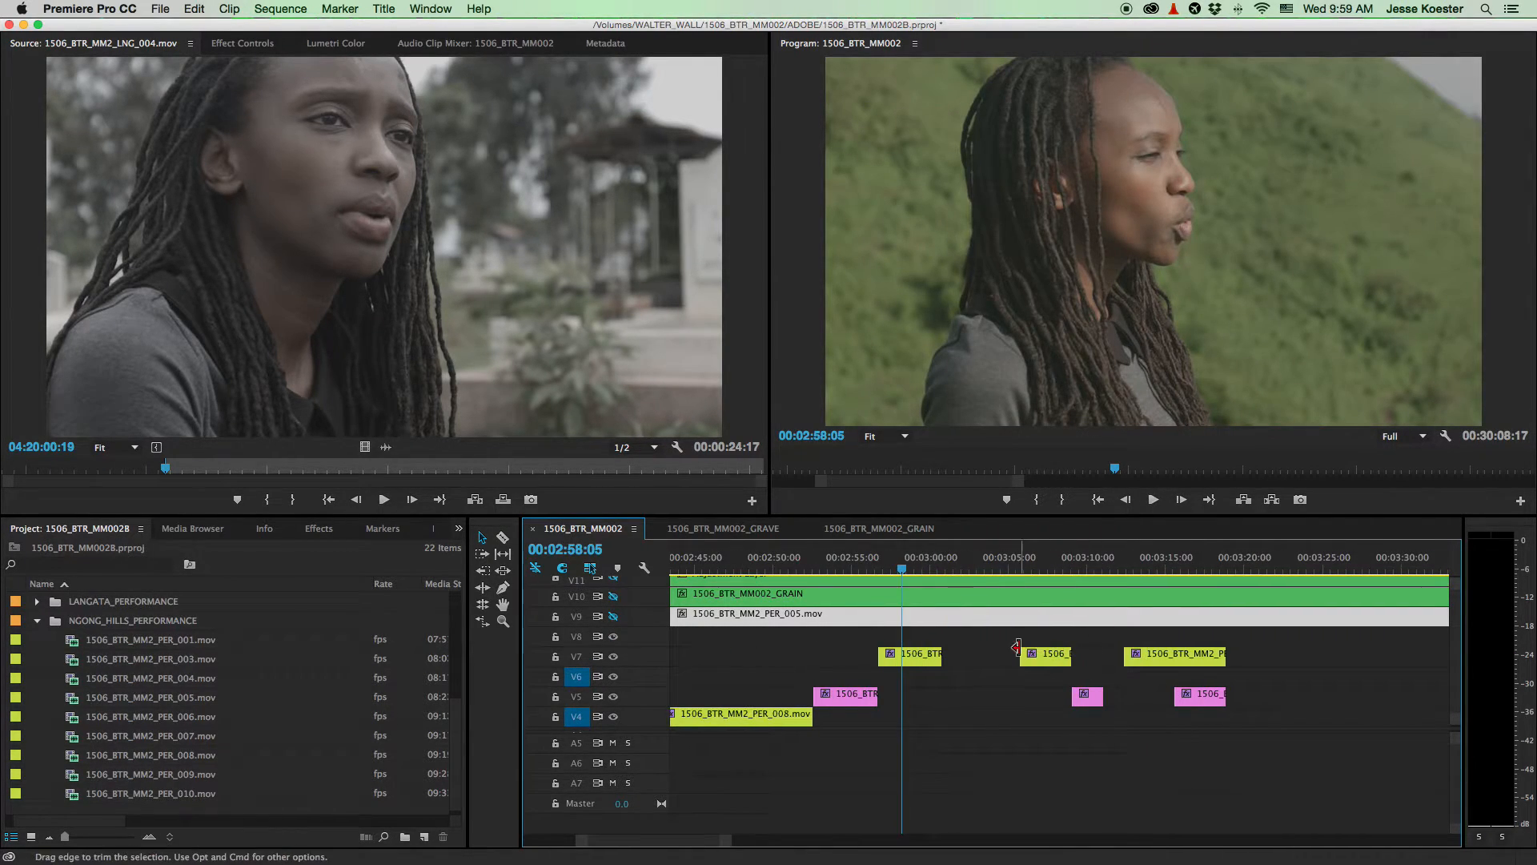
scroll(958, 657, "down", 3)
scroll(958, 658, "down", 5)
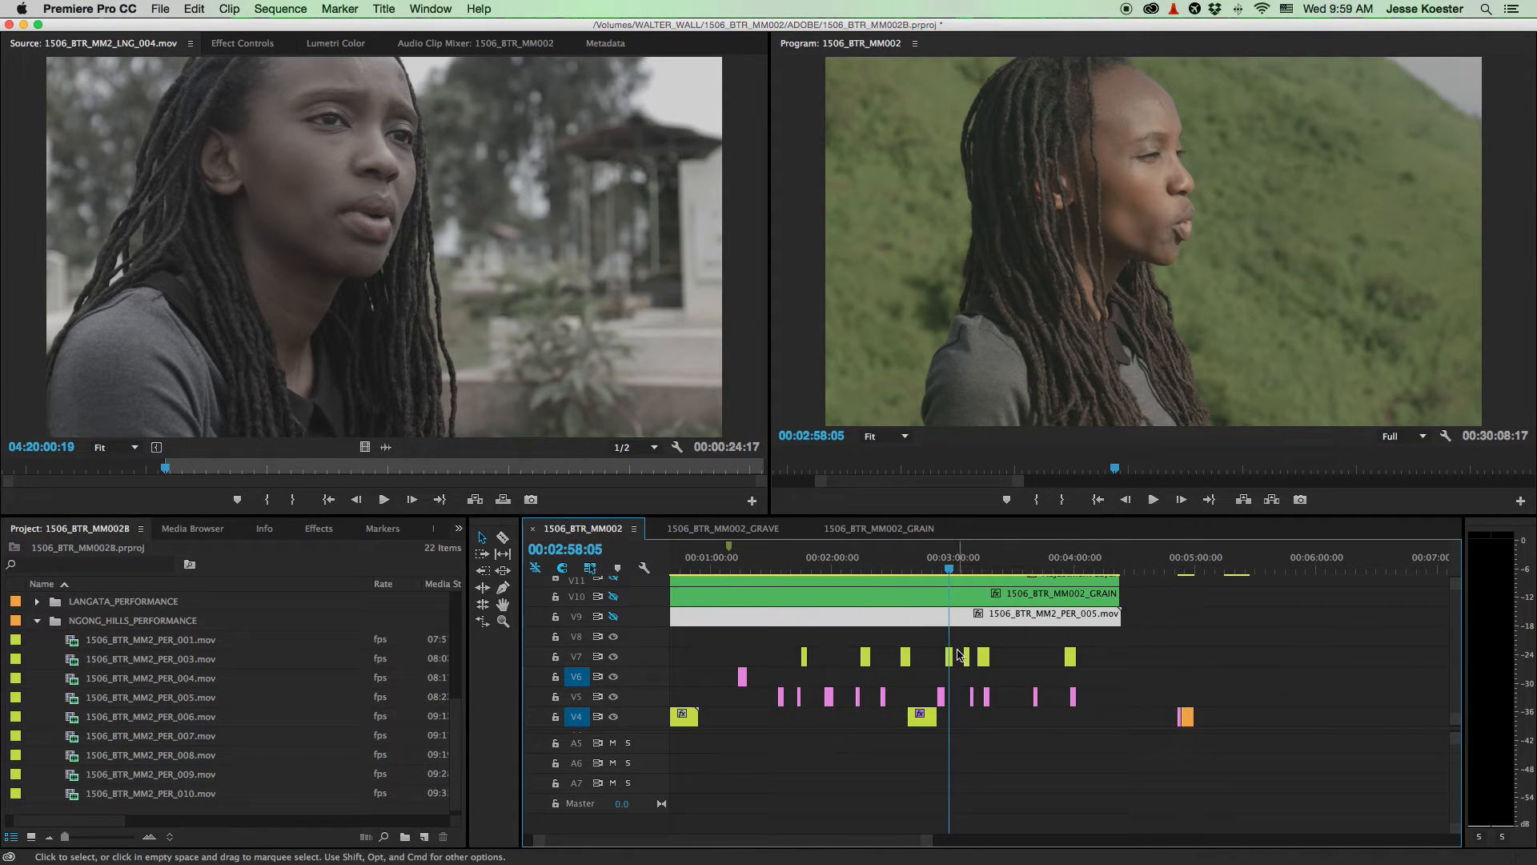
- Select all V7 clips, enlarge the video track area, and zoom in to read clip names
left_click_drag(1178, 648, 771, 655)
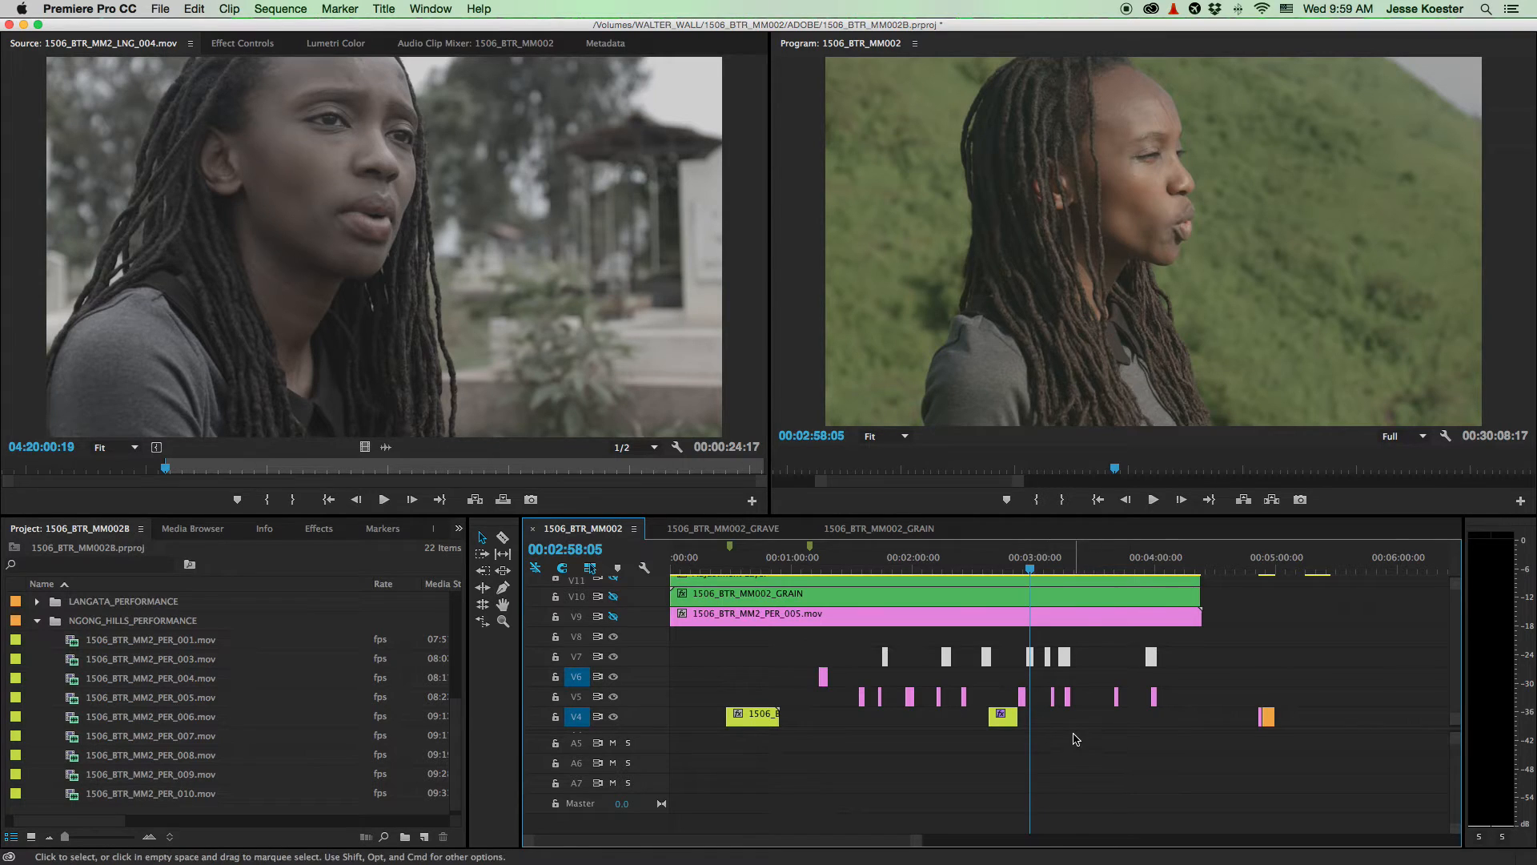
scroll(1071, 738, "up", 2)
scroll(1041, 713, "down", 3)
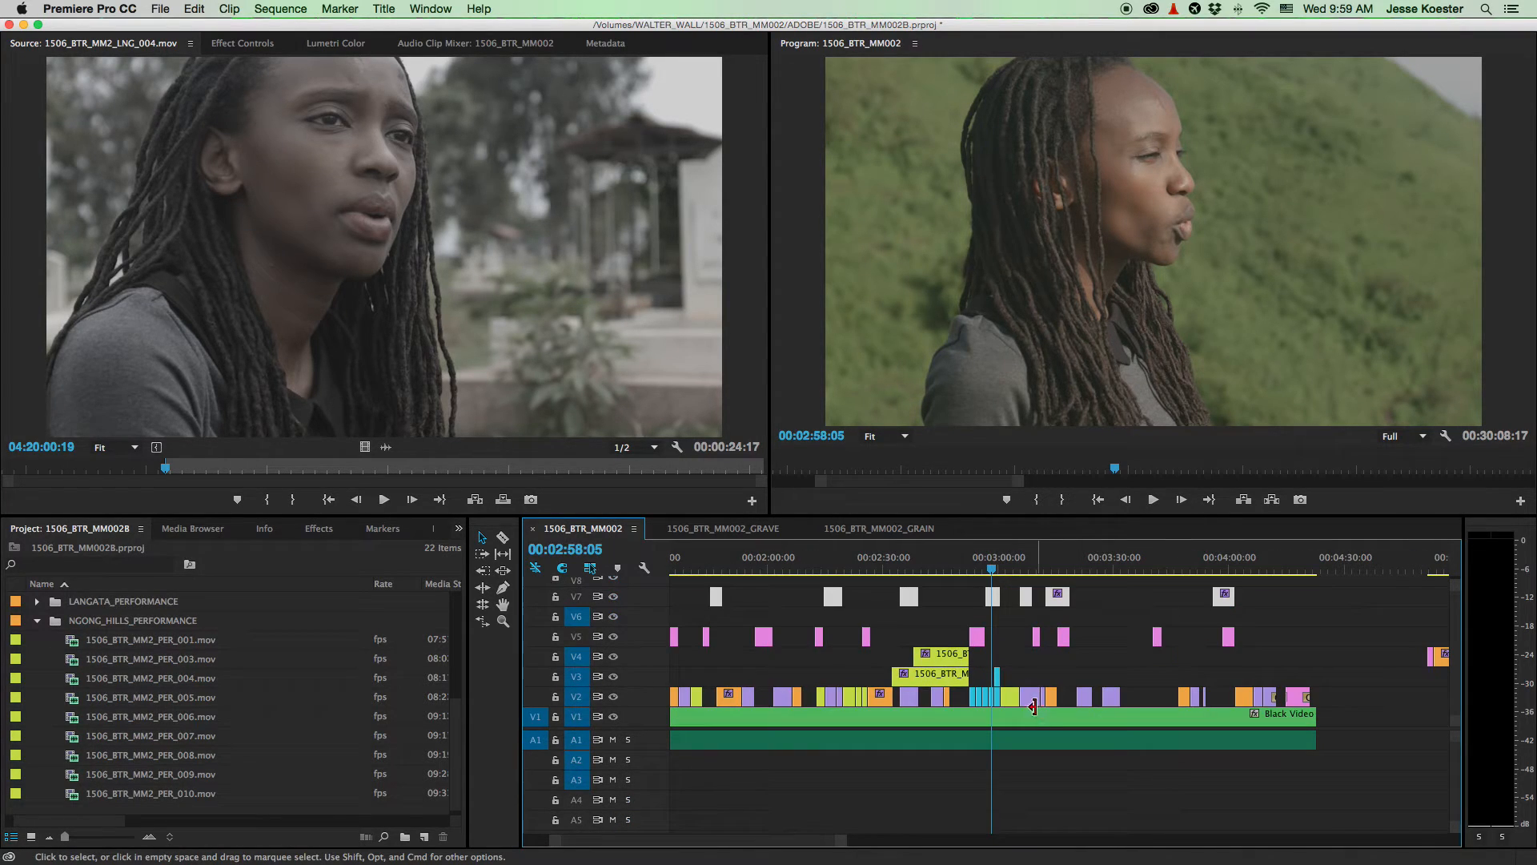
left_click_drag(1457, 737, 1457, 807)
left_click(1271, 812)
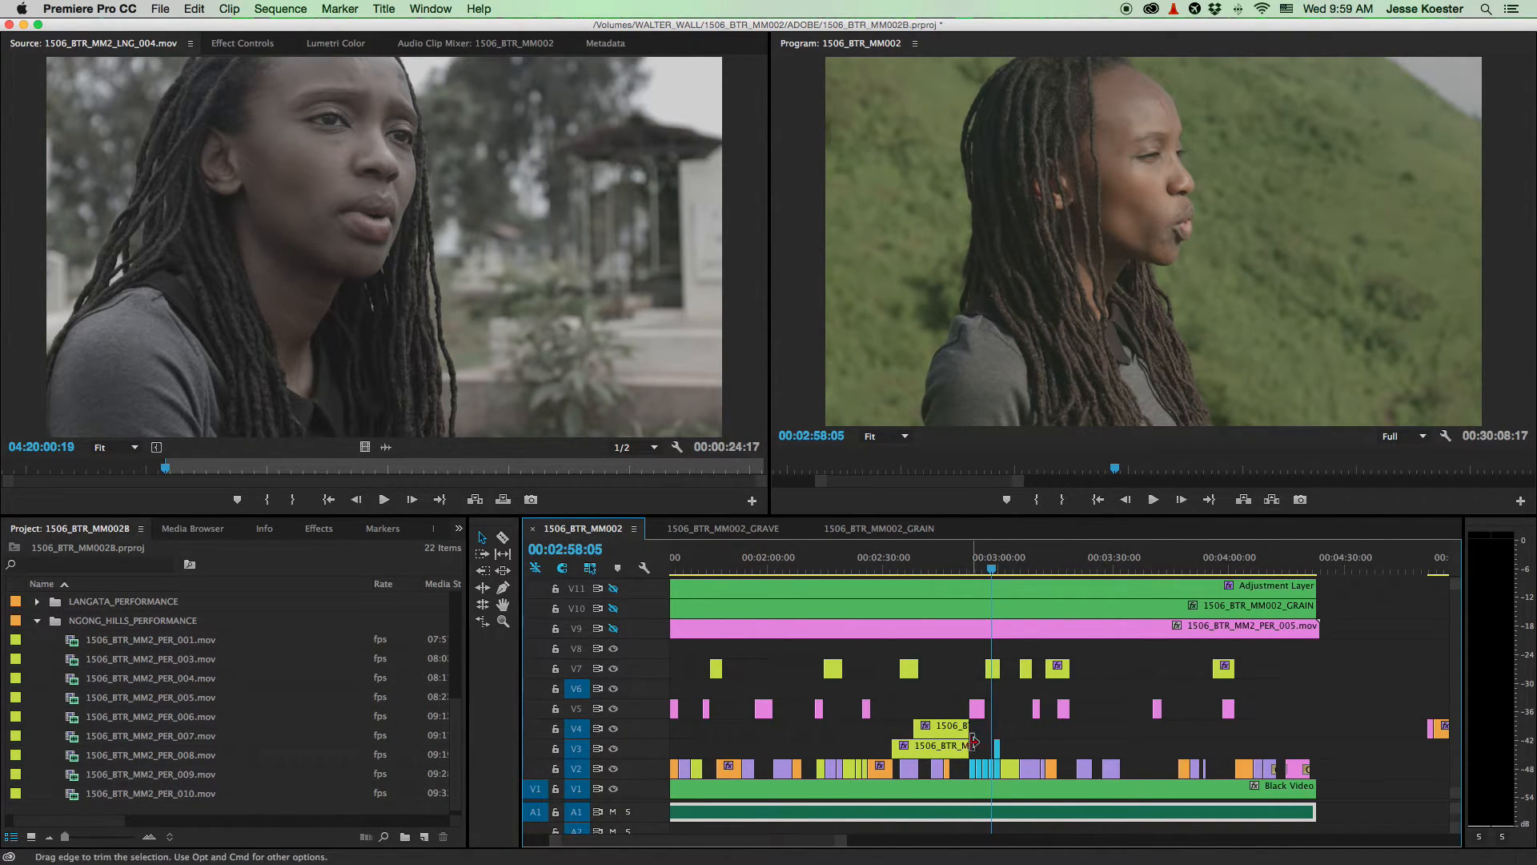
key("=")
key("=")
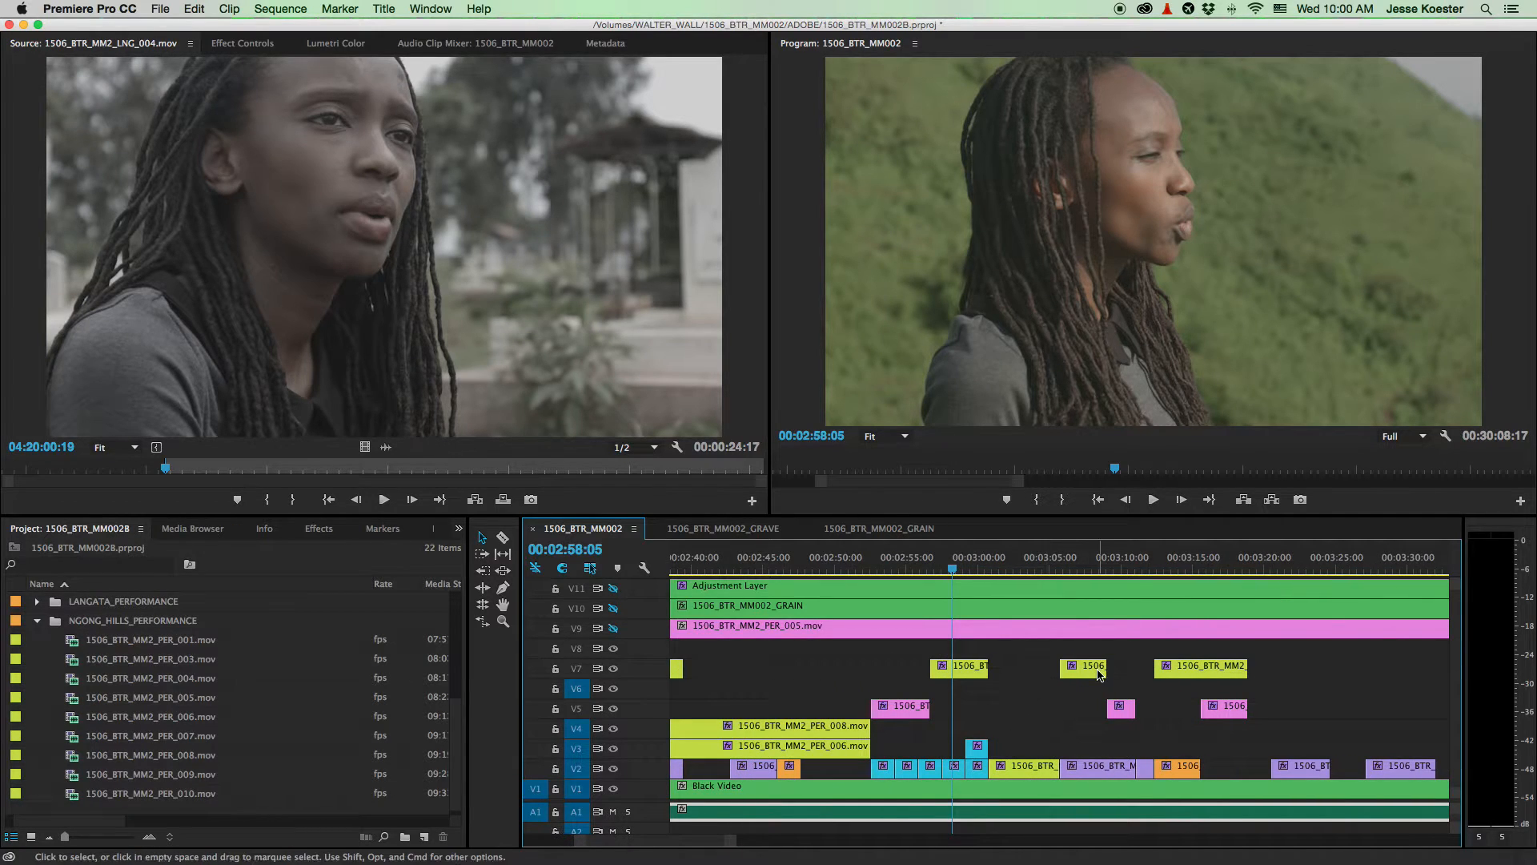
left_click(1290, 566)
left_click(1291, 566)
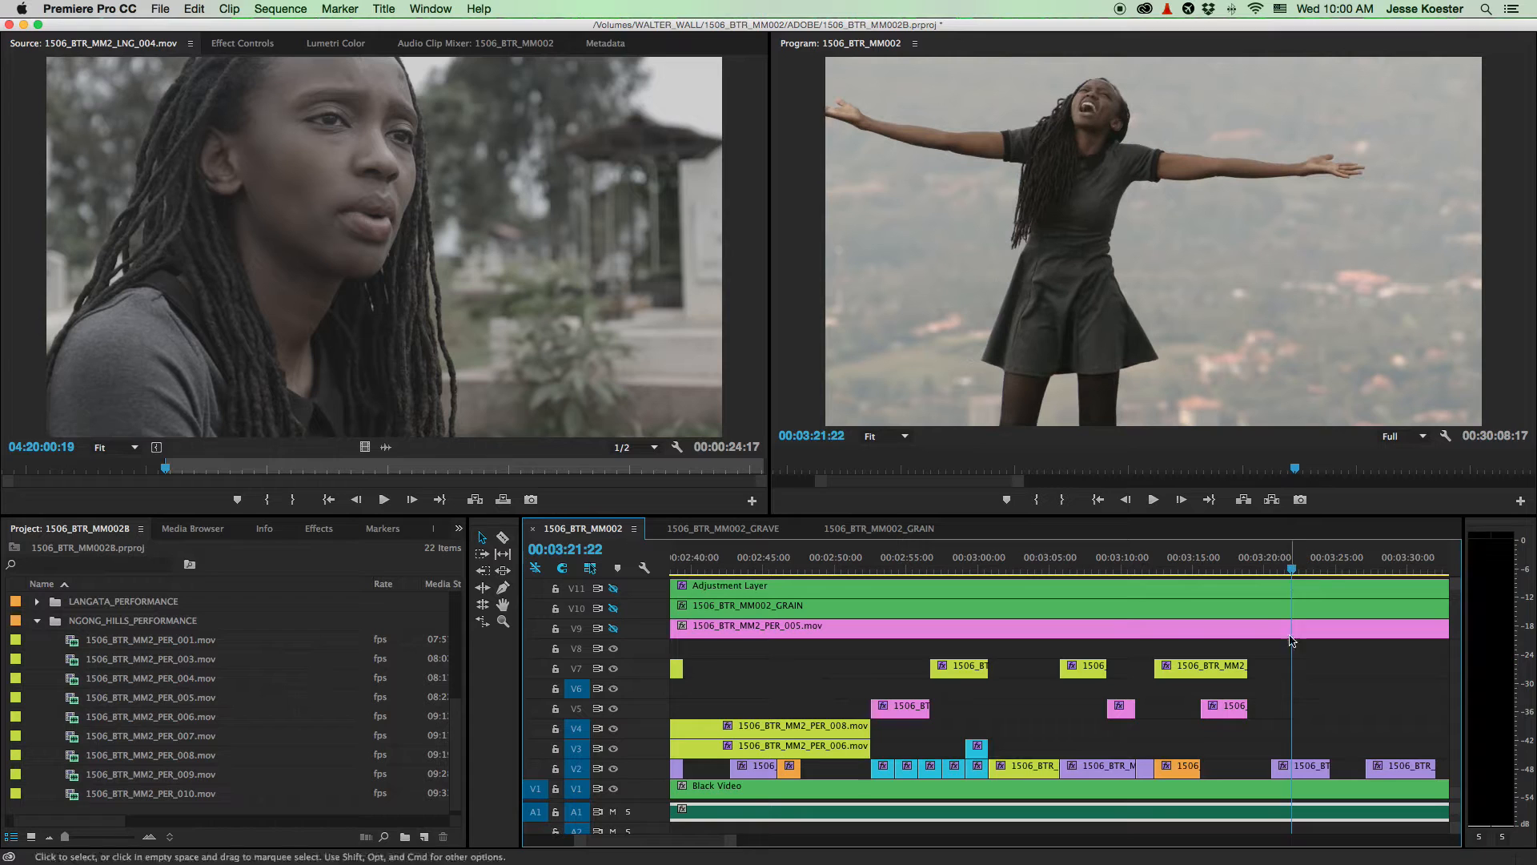
key("minus")
key("minus")
left_click(1340, 569)
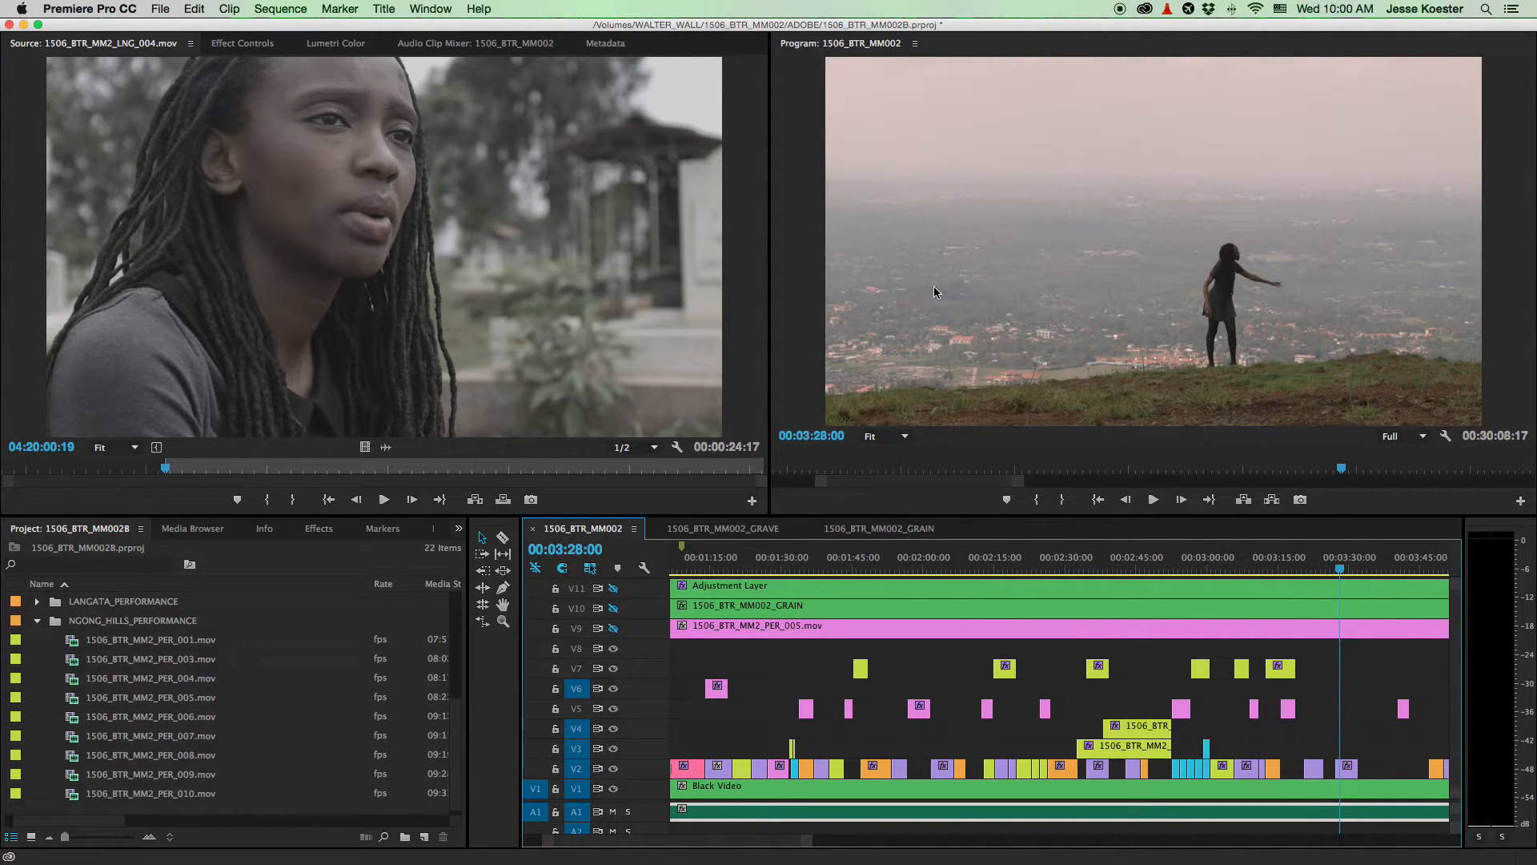
scroll(1401, 705, "right", 5)
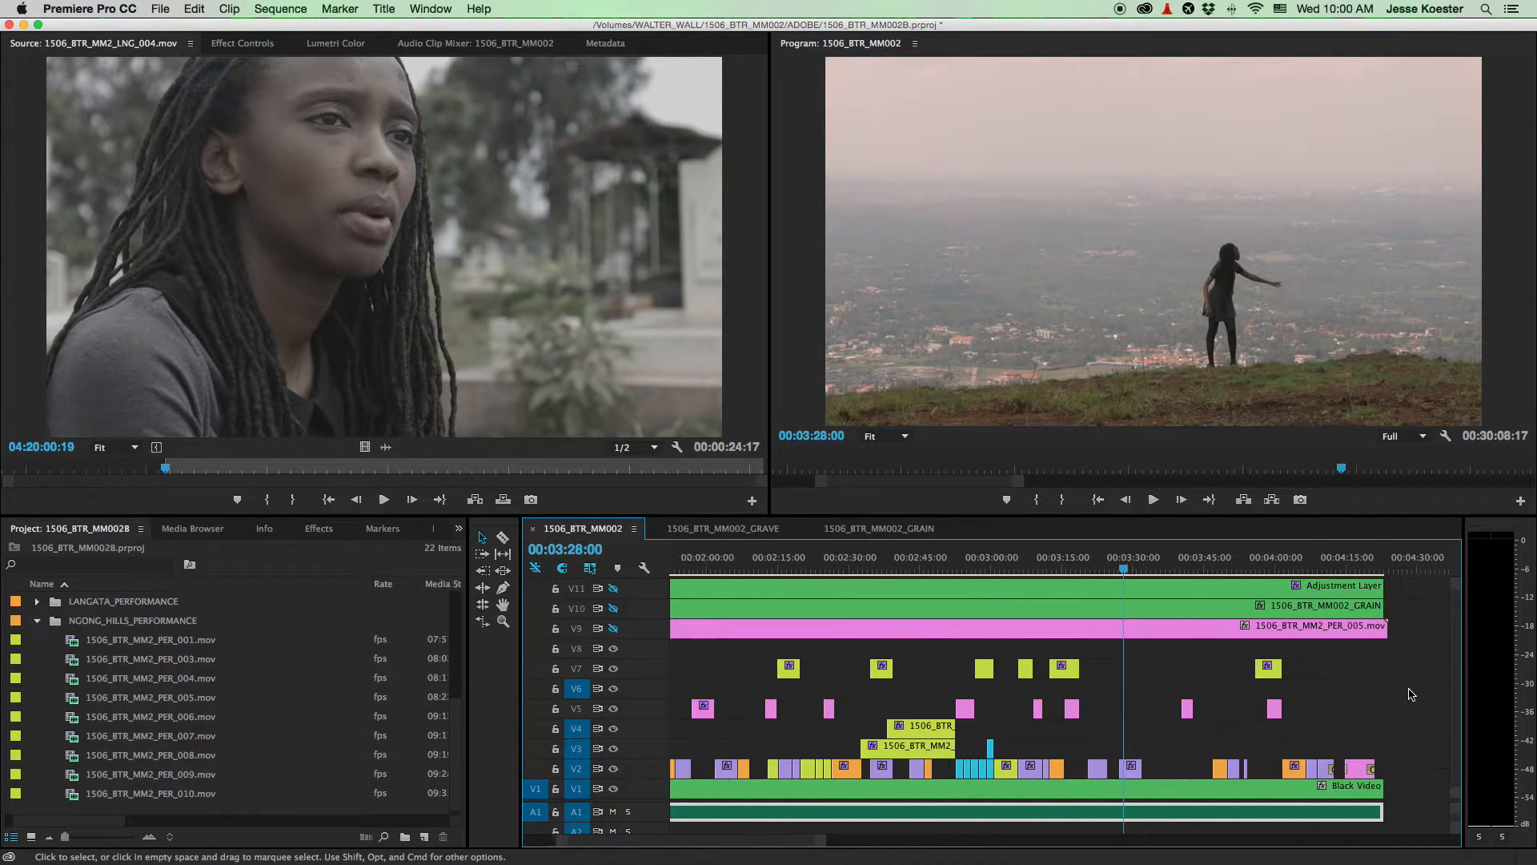
left_click(1161, 560)
left_click(1171, 555)
left_click_drag(1166, 570, 1172, 572)
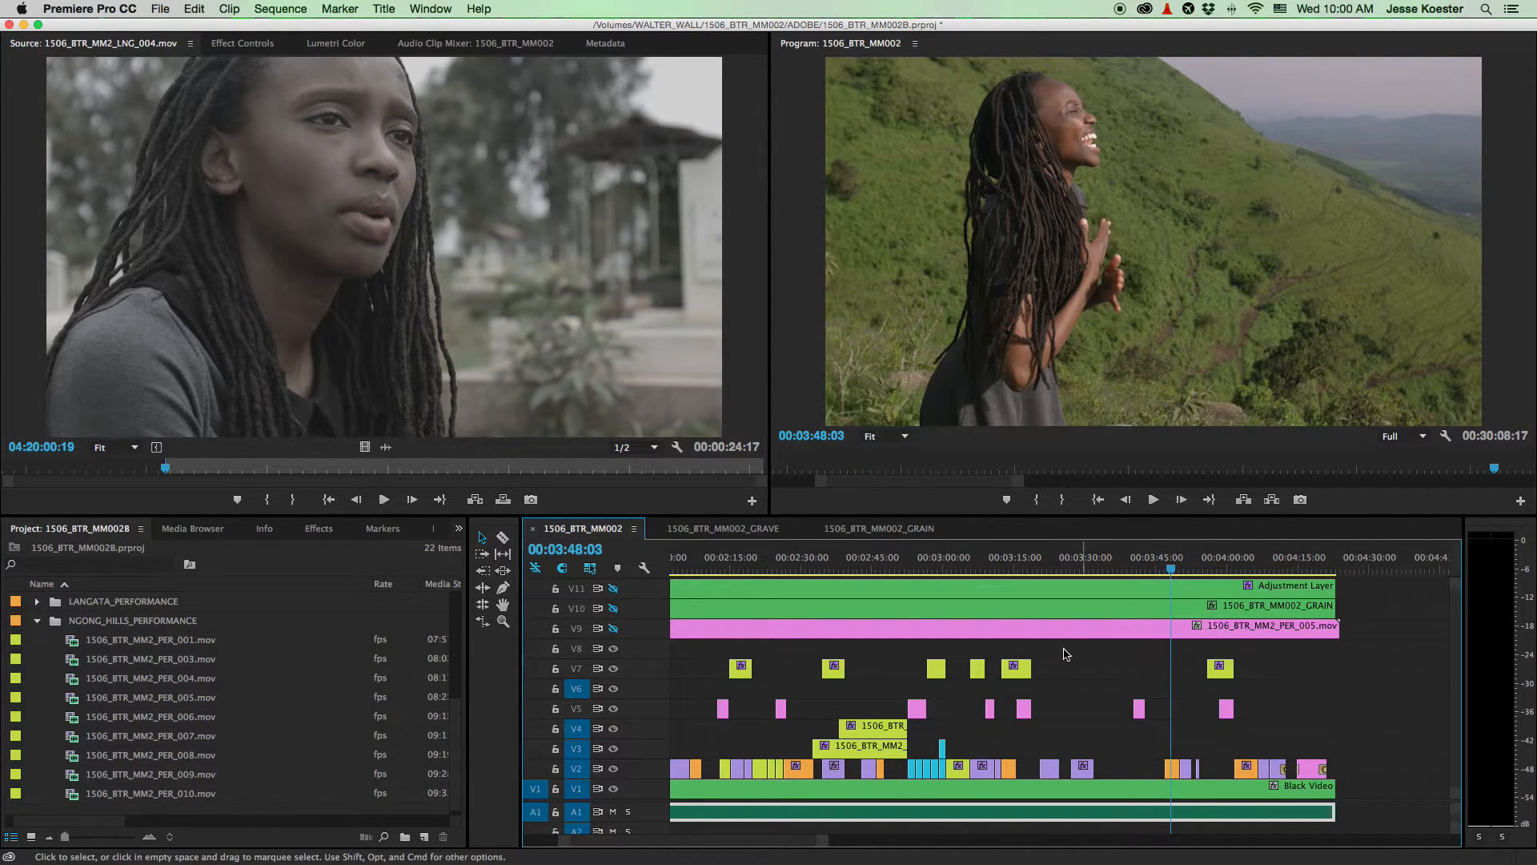
left_click(1015, 565)
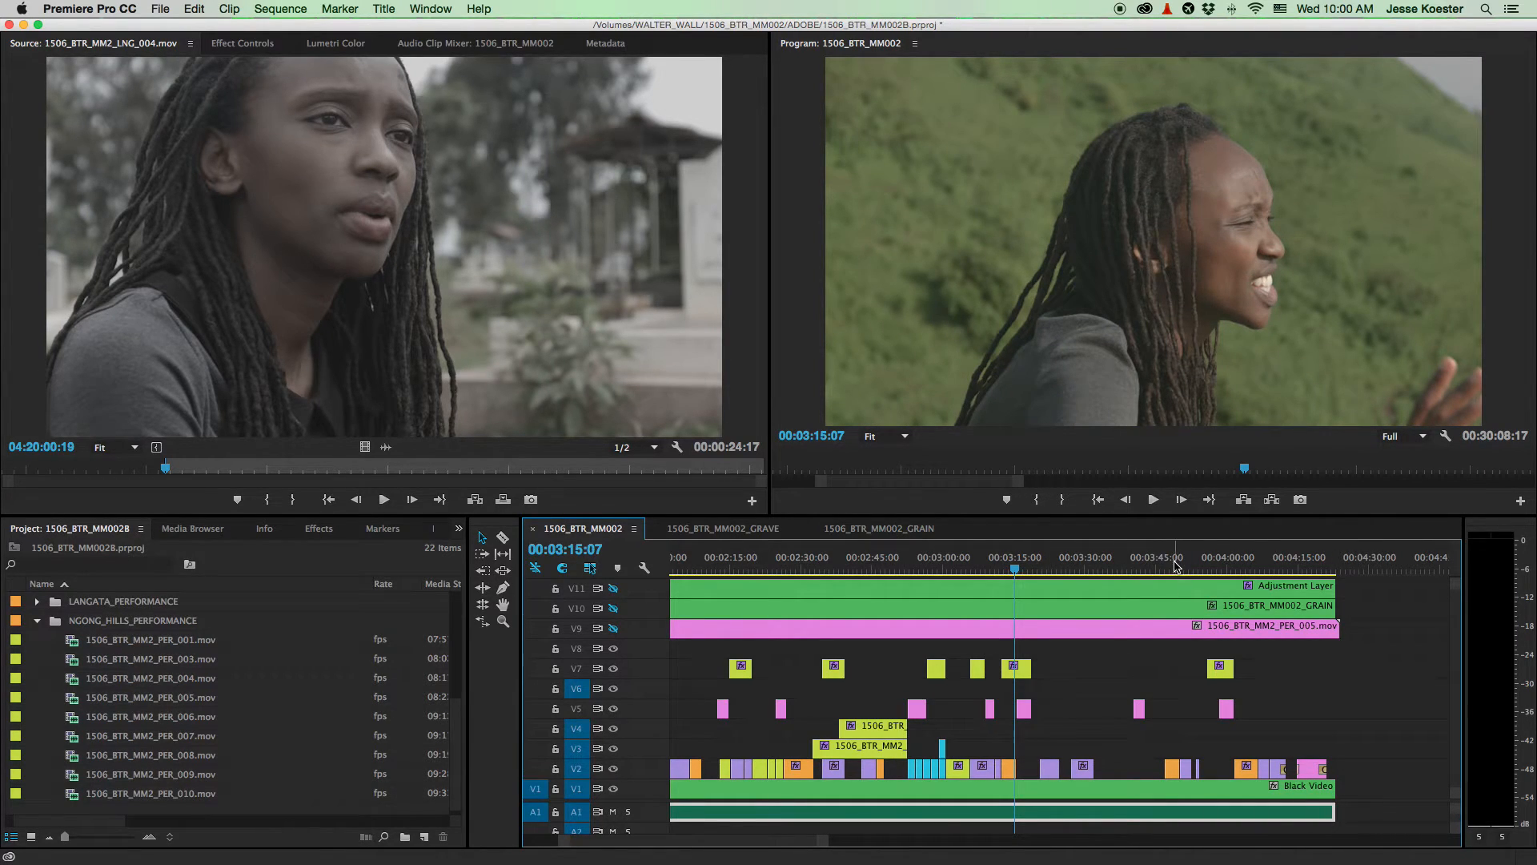
left_click(1173, 565)
- Return to 00:03:15:19 and give the V7 clips the orange Mango label
left_click(1017, 565)
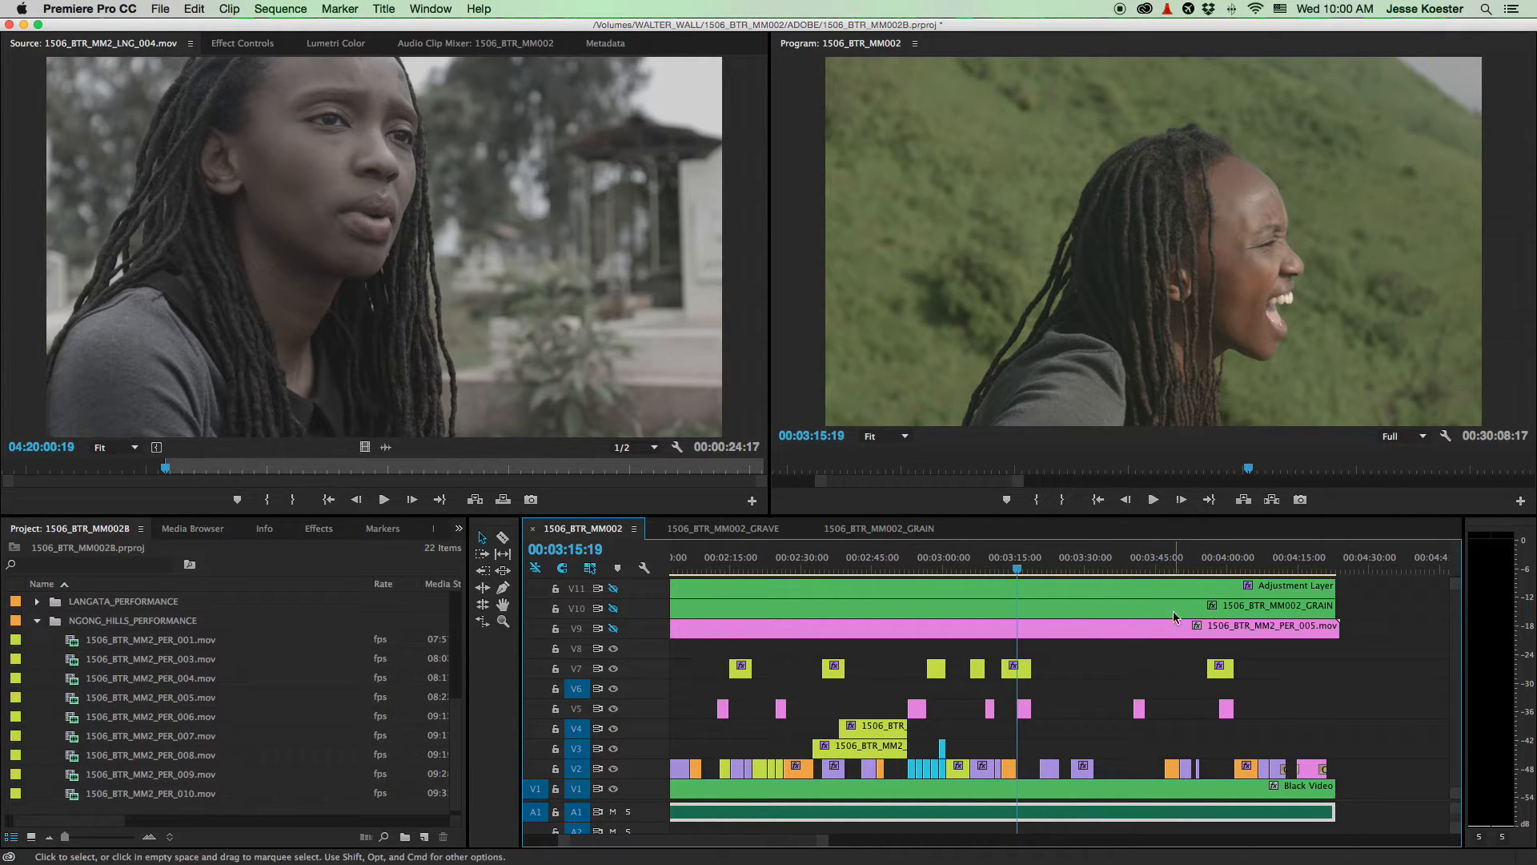
key("minus")
key("minus")
key("minus")
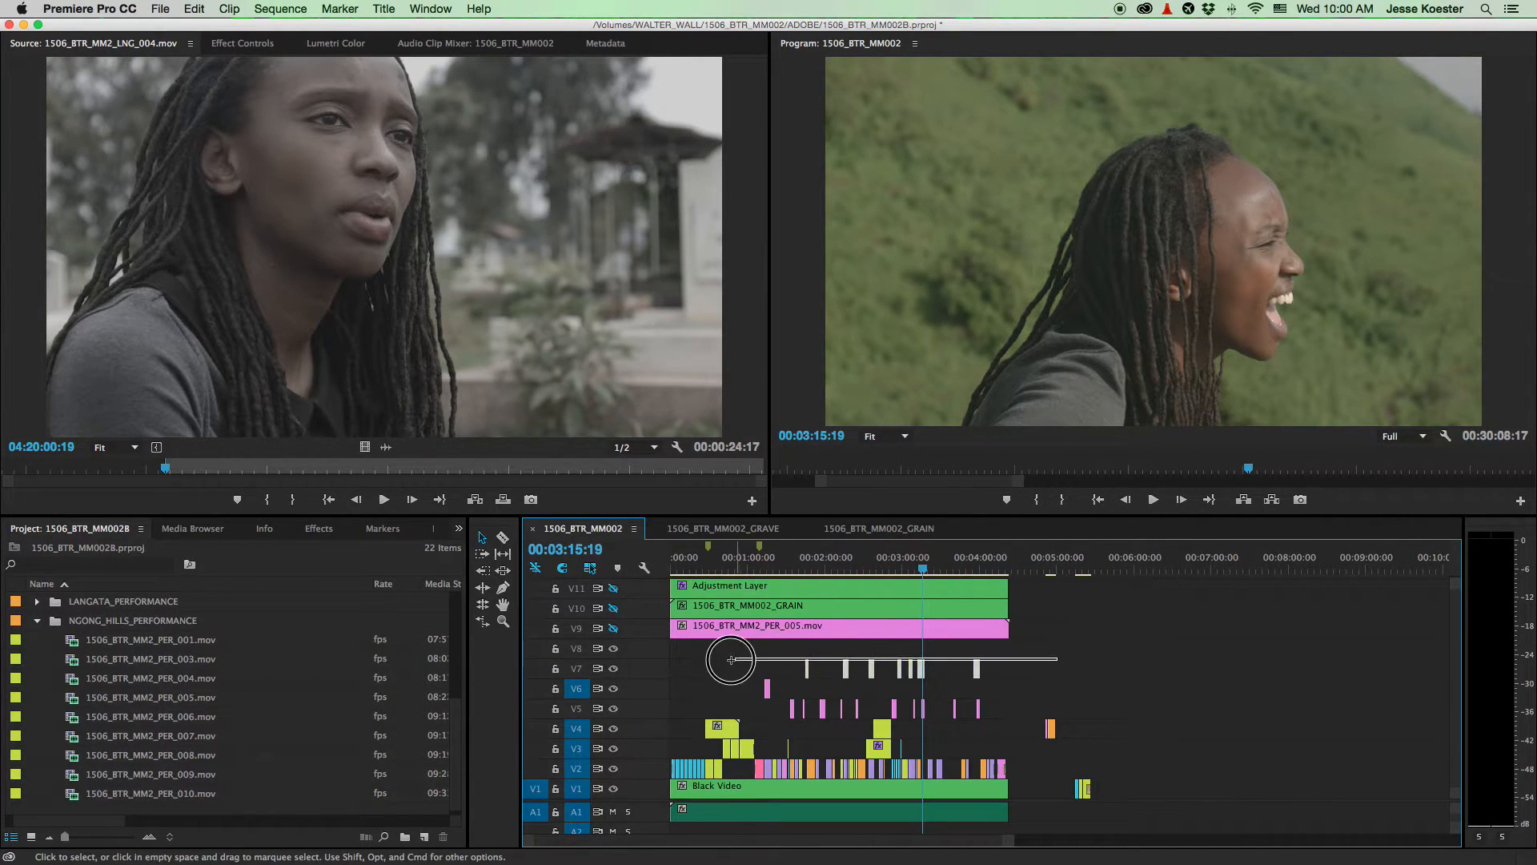
key("equal")
key("equal")
key("equal")
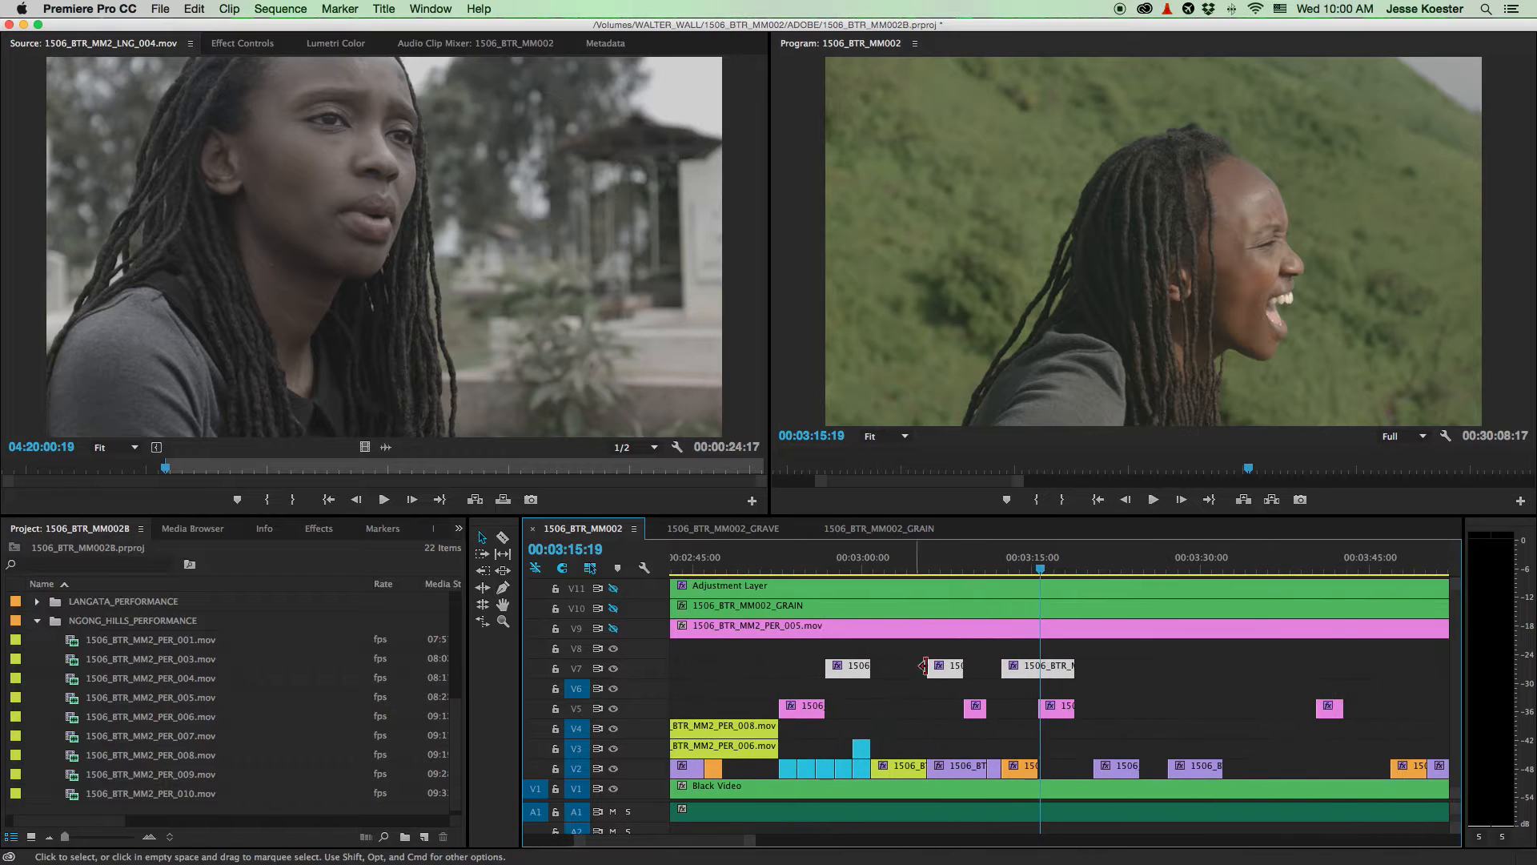
right_click(1046, 673)
mouse_move(1153, 567)
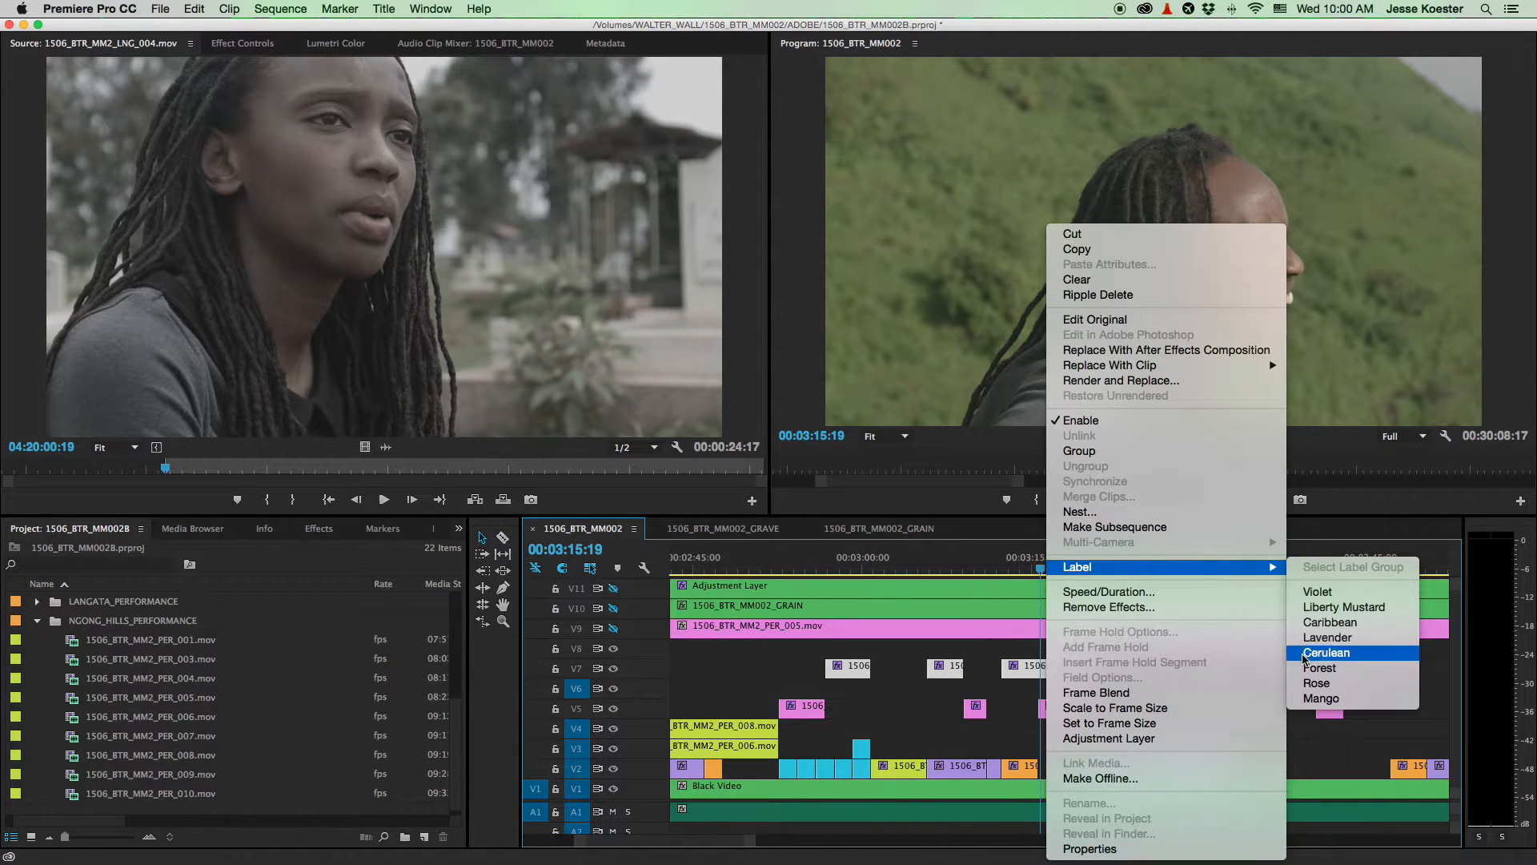
left_click(1285, 692)
left_click(1113, 712)
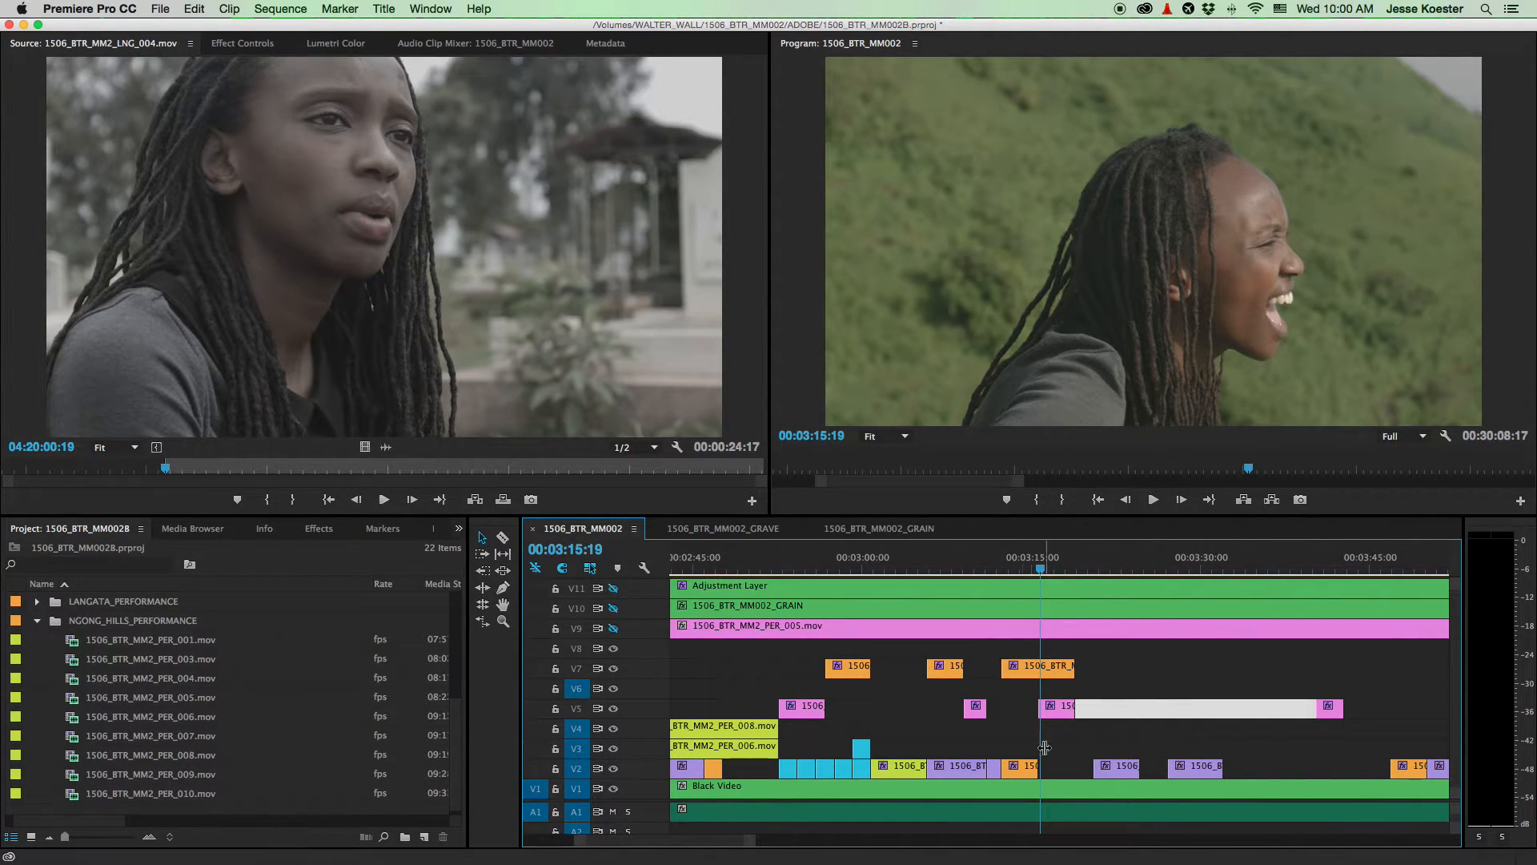
- Turn V9 track output back on so the PER_005 overlay shows
scroll(853, 649, "down", 6)
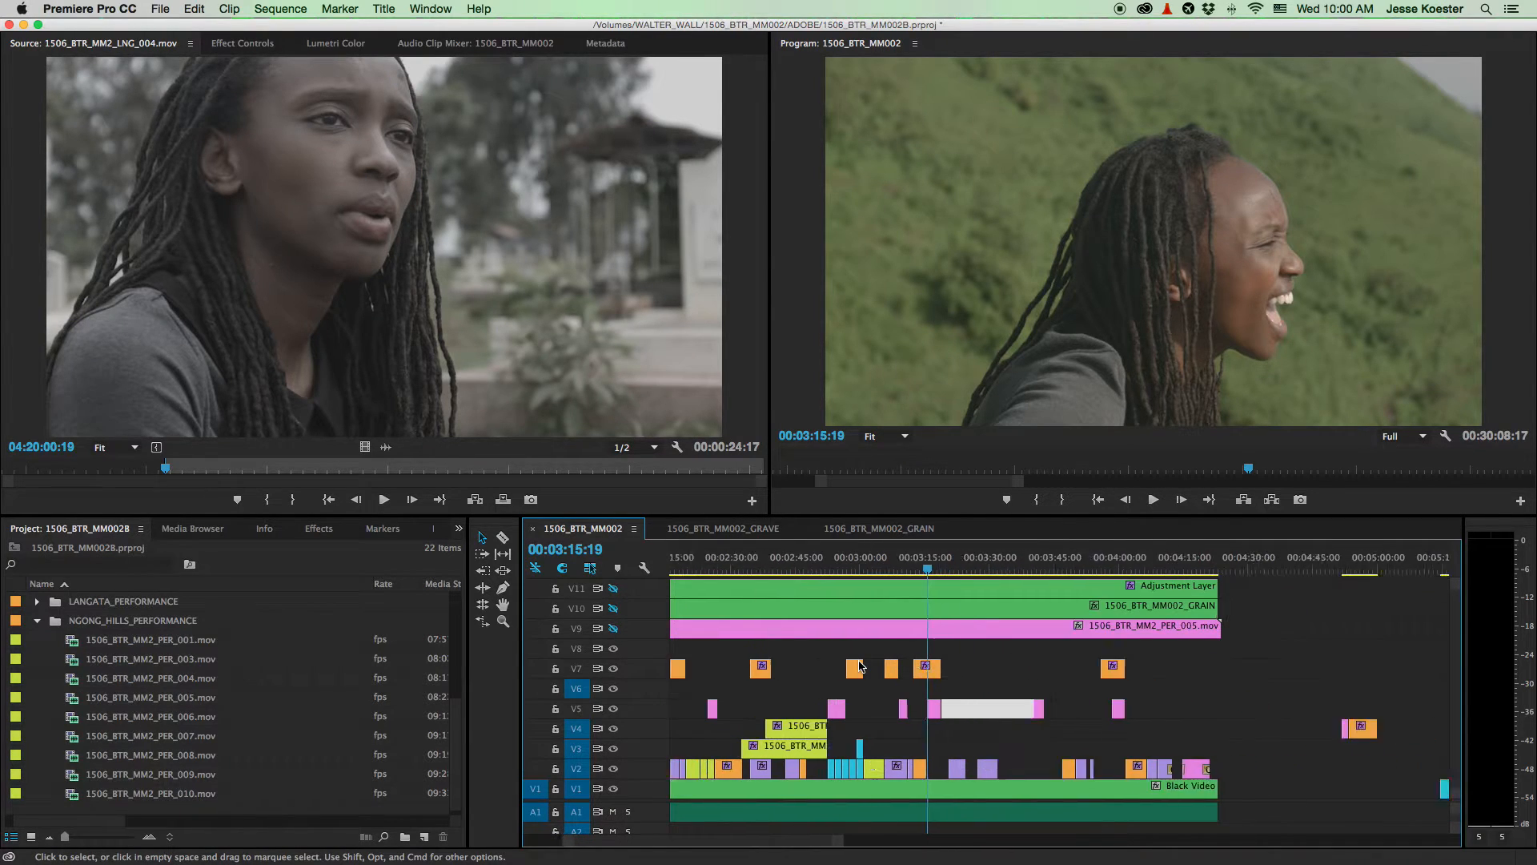
scroll(853, 673, "left", 3)
scroll(854, 673, "left", 1)
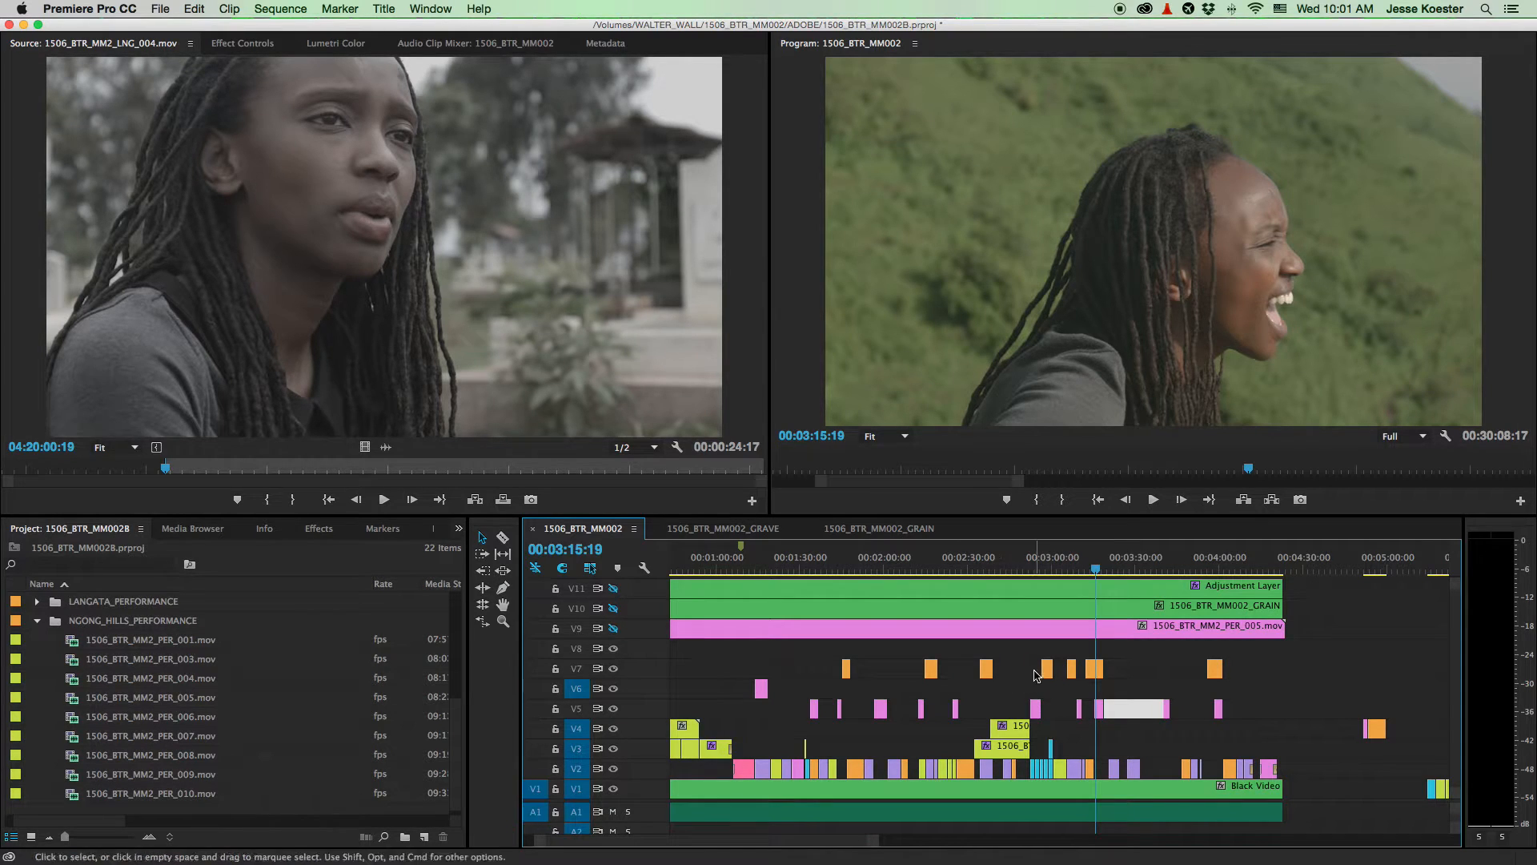
scroll(1052, 649, "up", 2)
scroll(1052, 649, "down", 5)
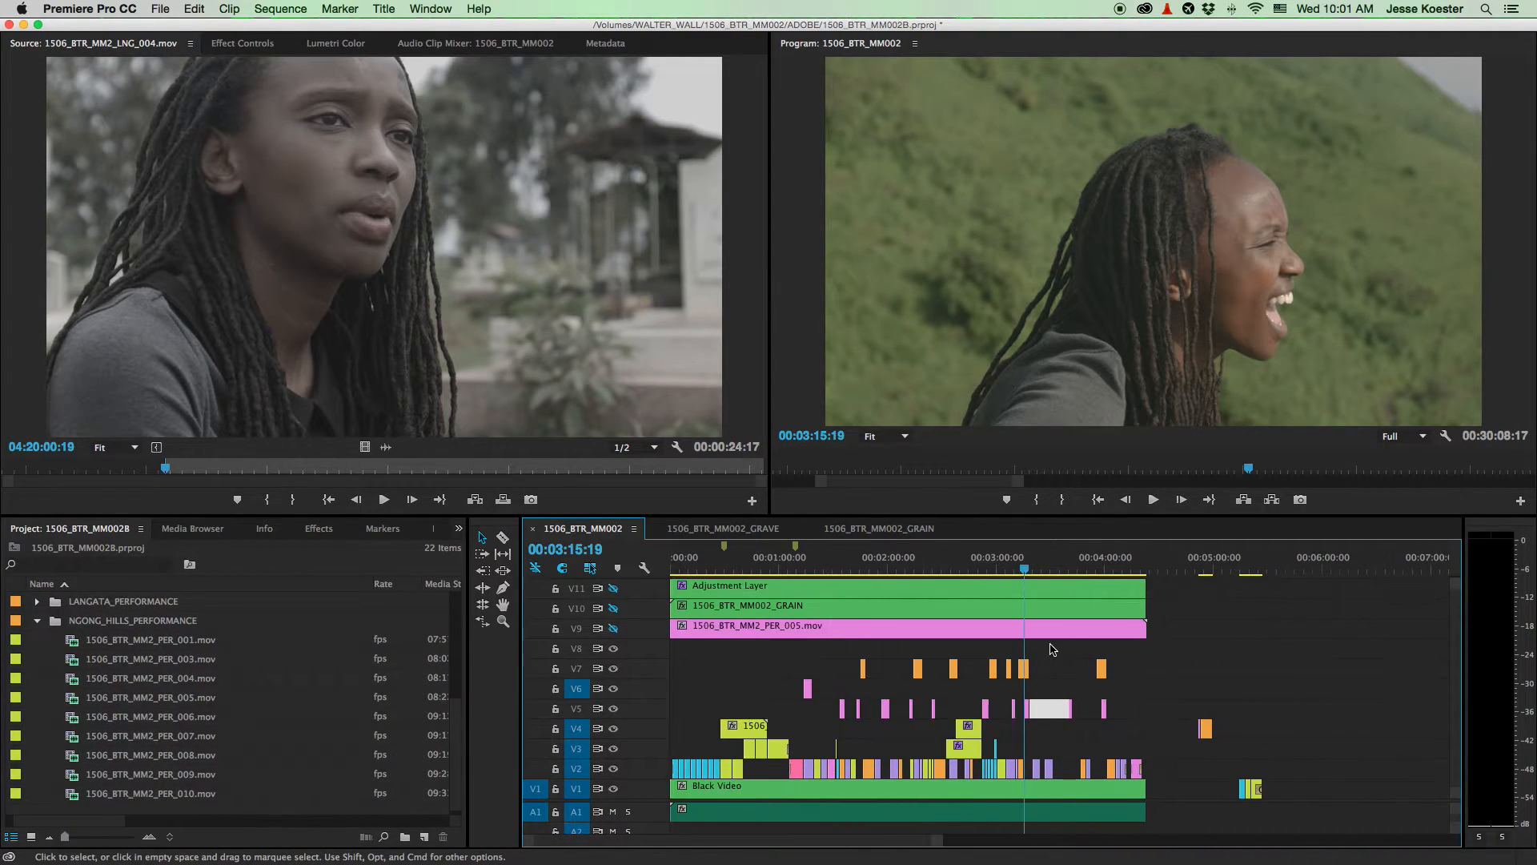
left_click(613, 628)
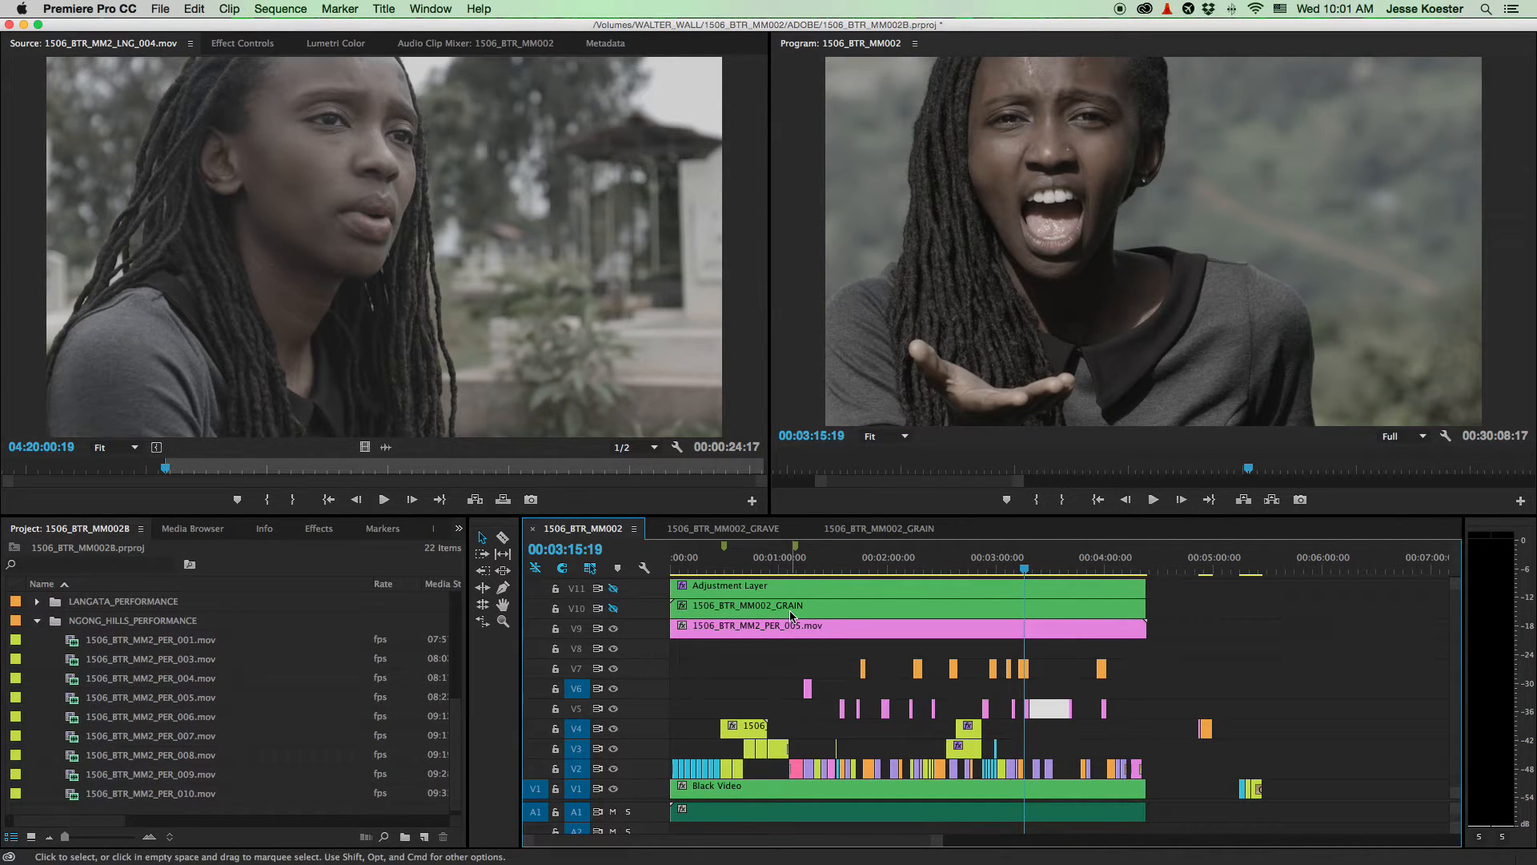
left_click(794, 567)
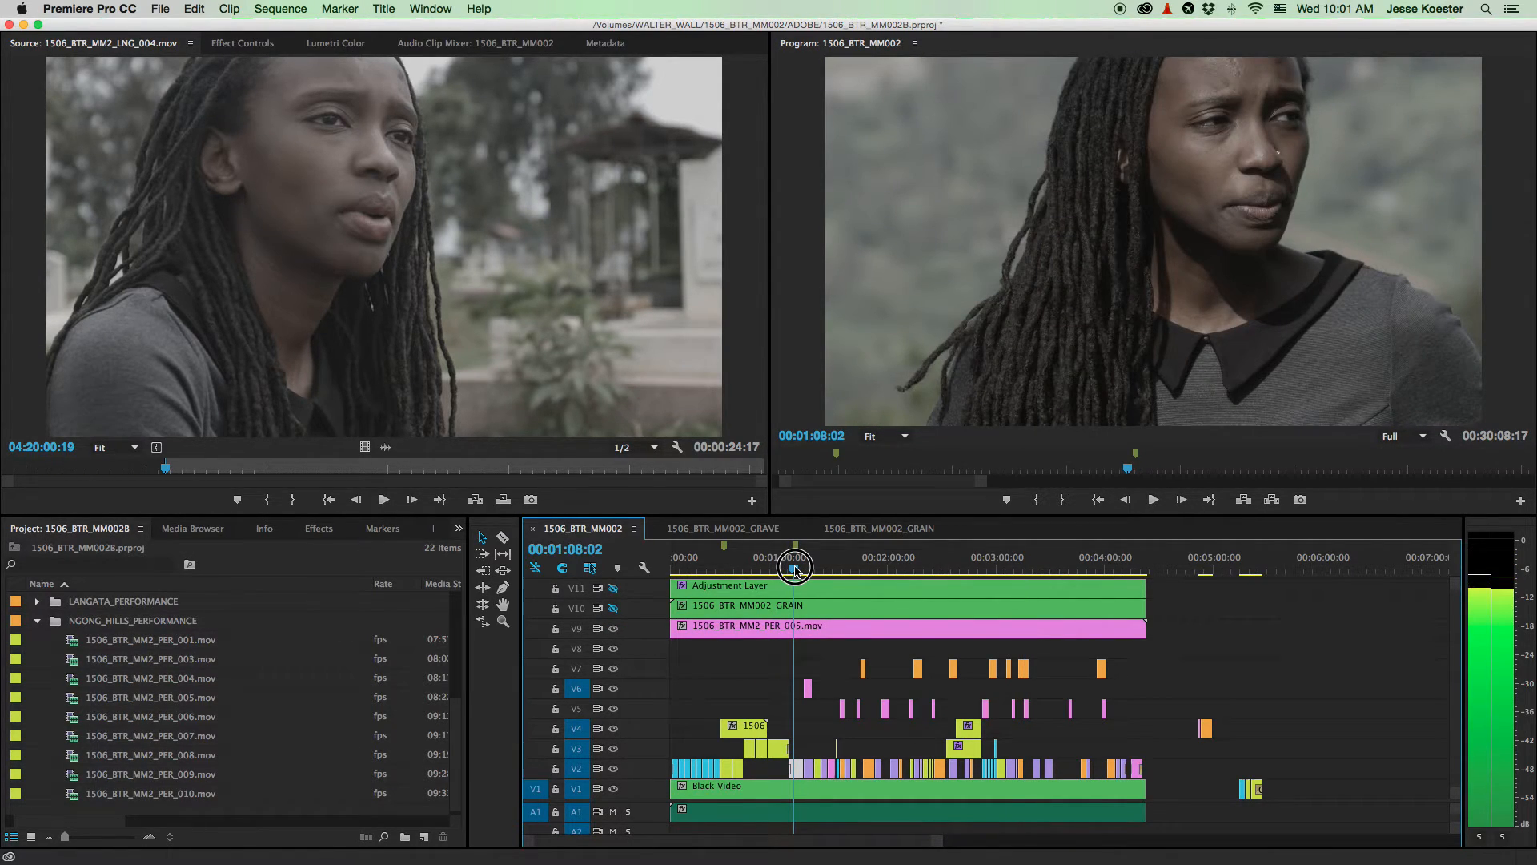
key("space")
key("space")
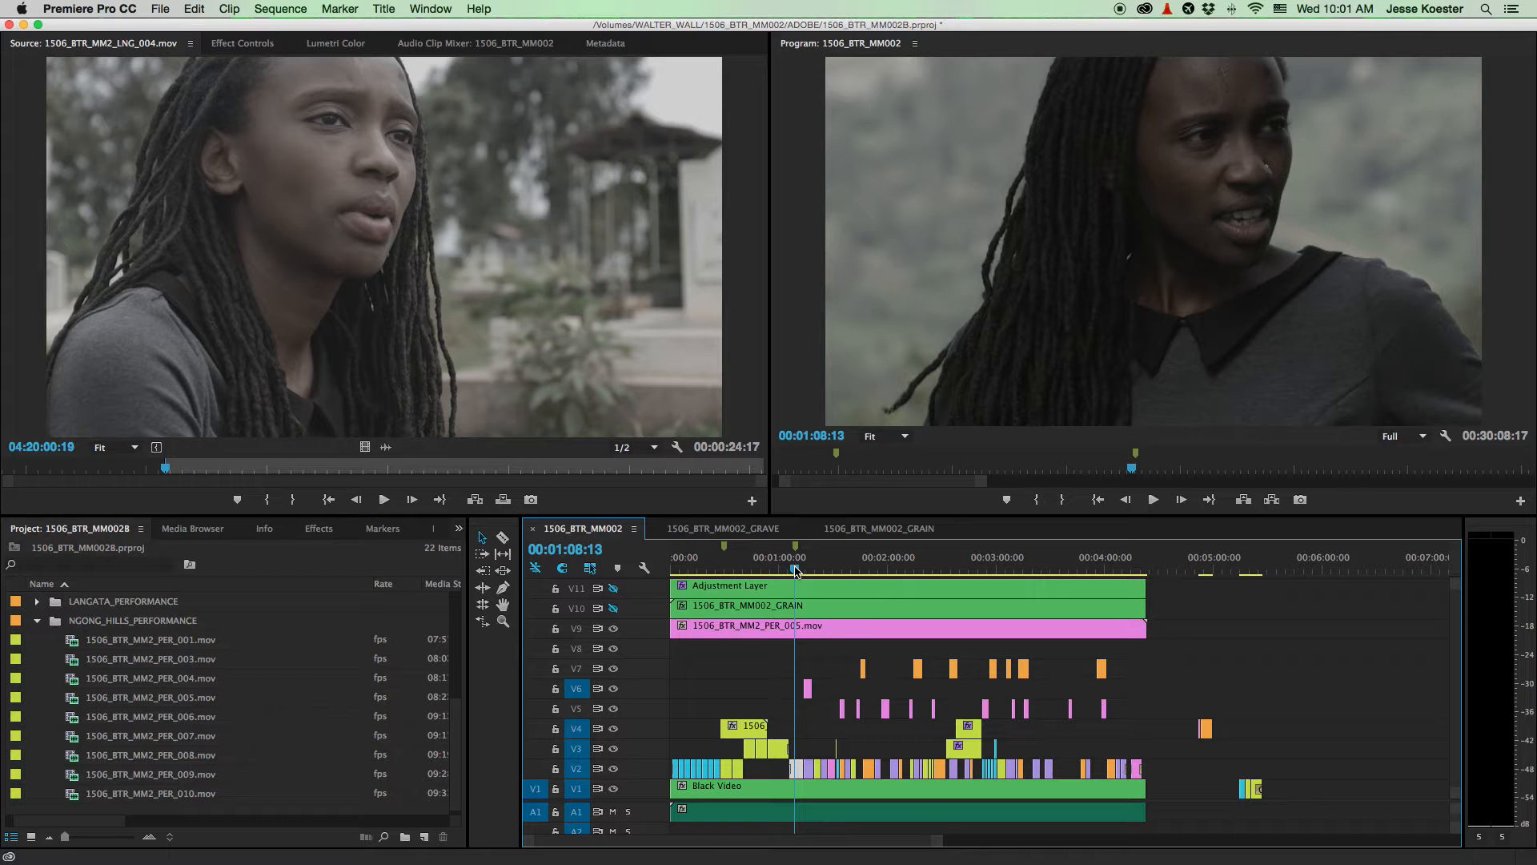
key("space")
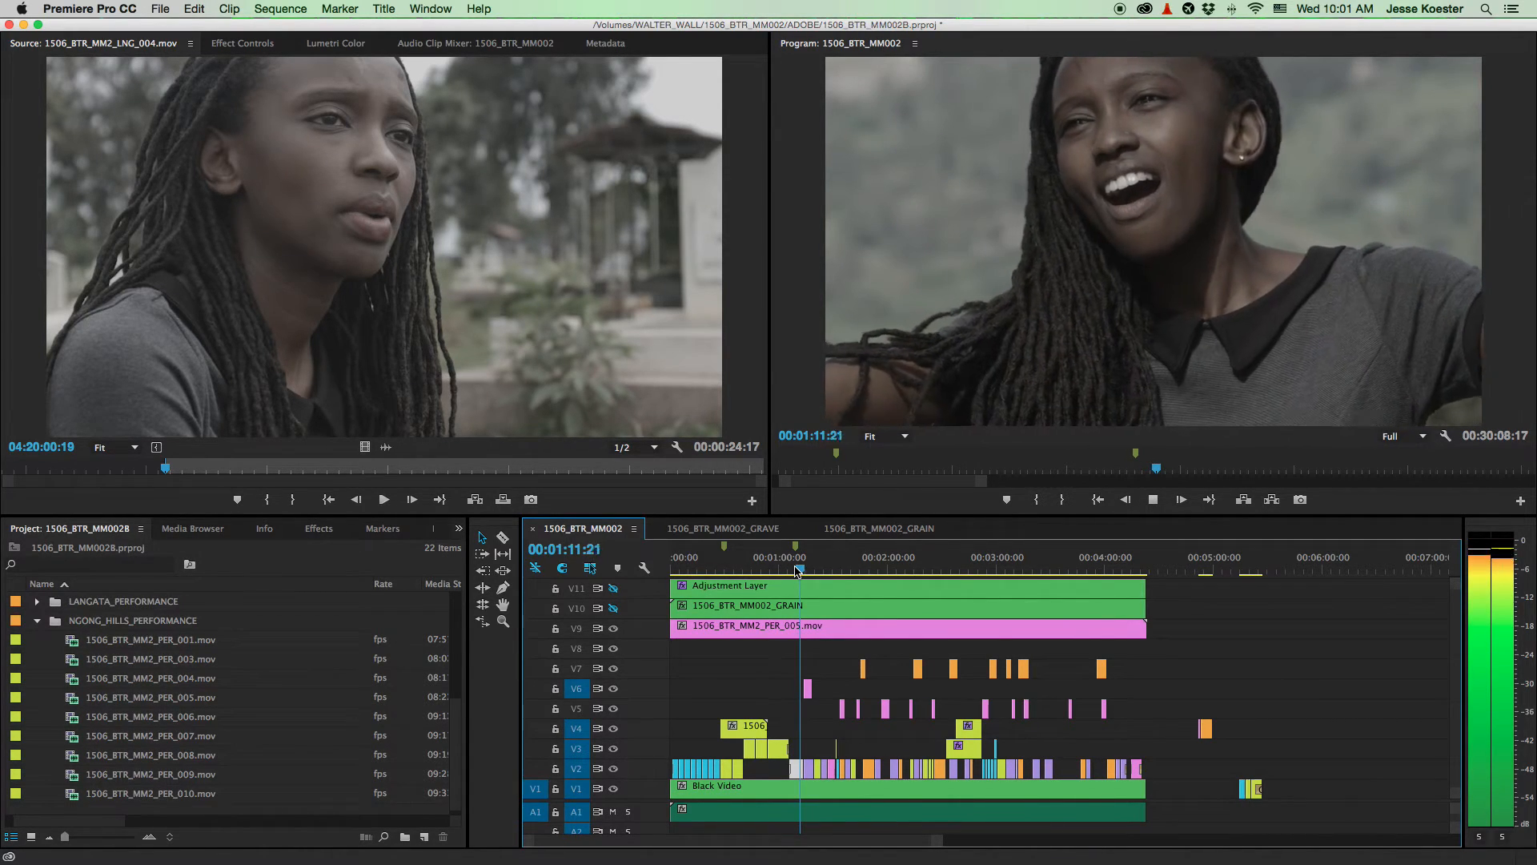
key("space")
scroll(789, 653, "up", 4)
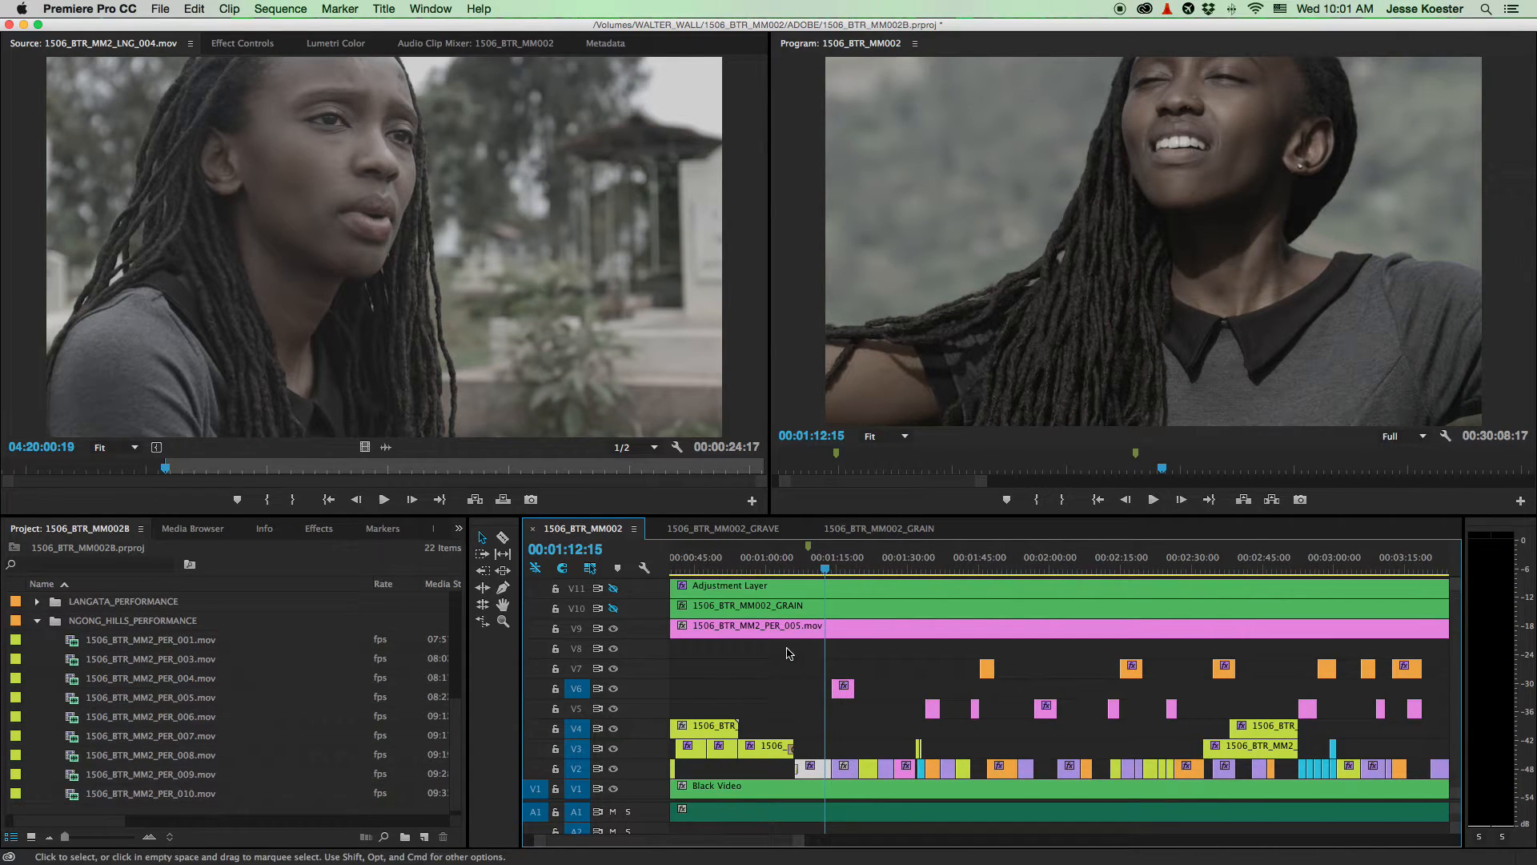
- Razor V9's PER_005 twice, move the short piece to V8, and play from 1:12:15
key("c")
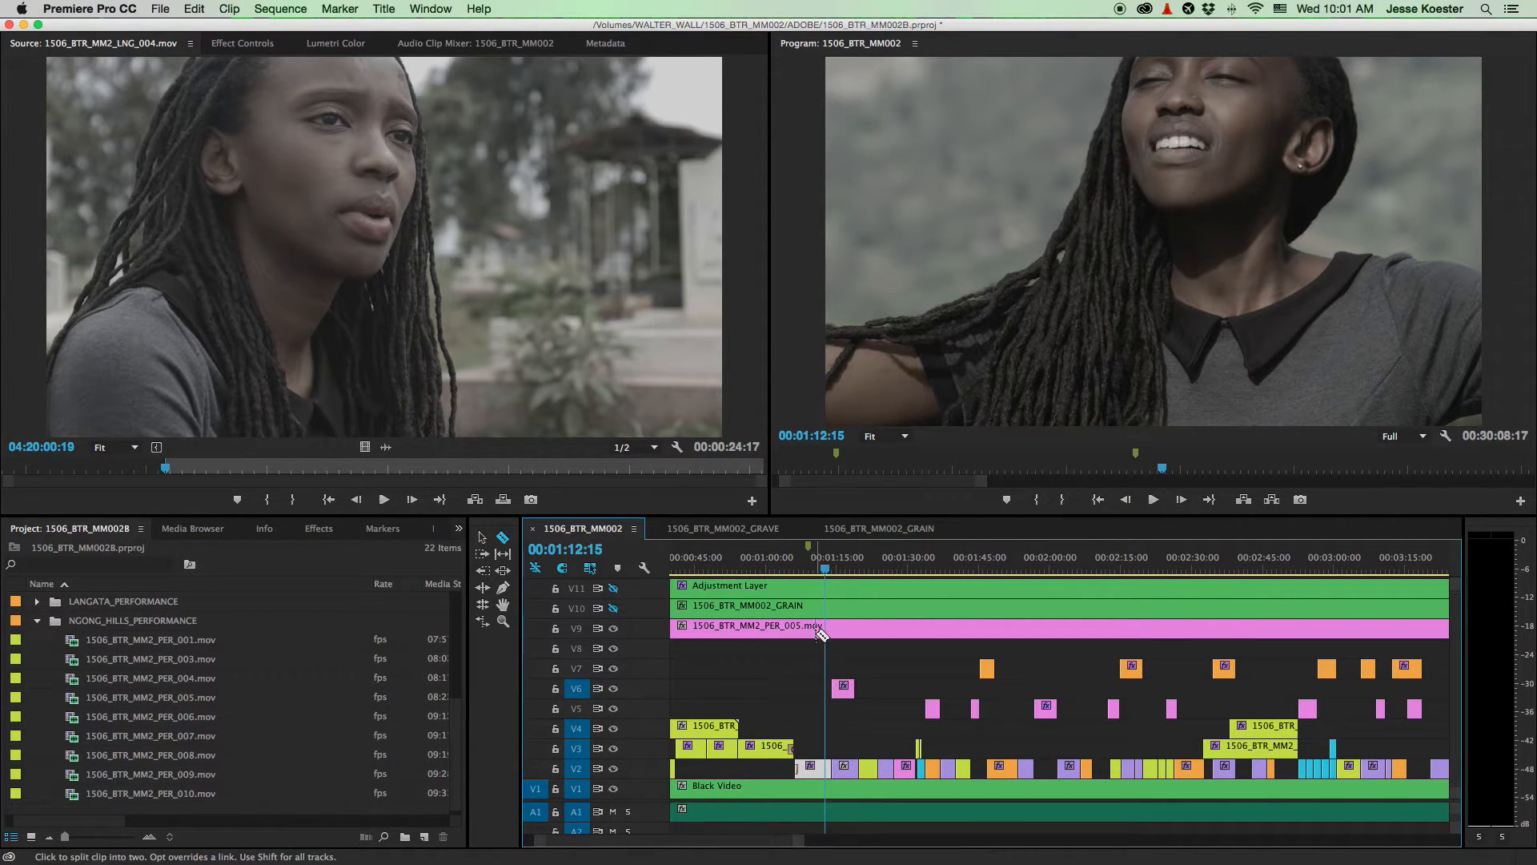
left_click(826, 629)
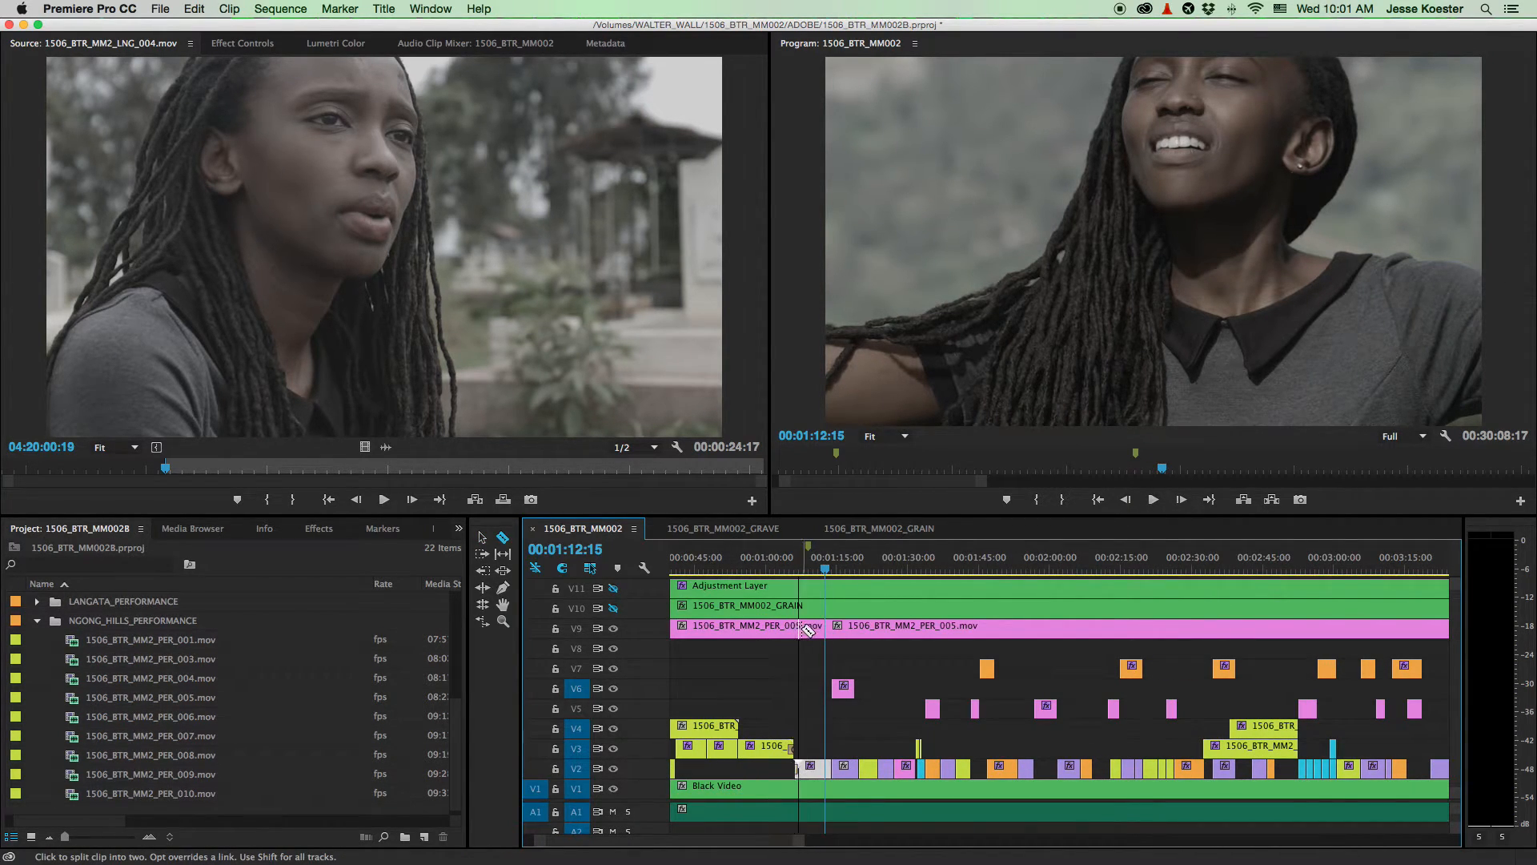
left_click(795, 629)
key("v")
left_click_drag(812, 633, 815, 633)
scroll(801, 649, "right", 3)
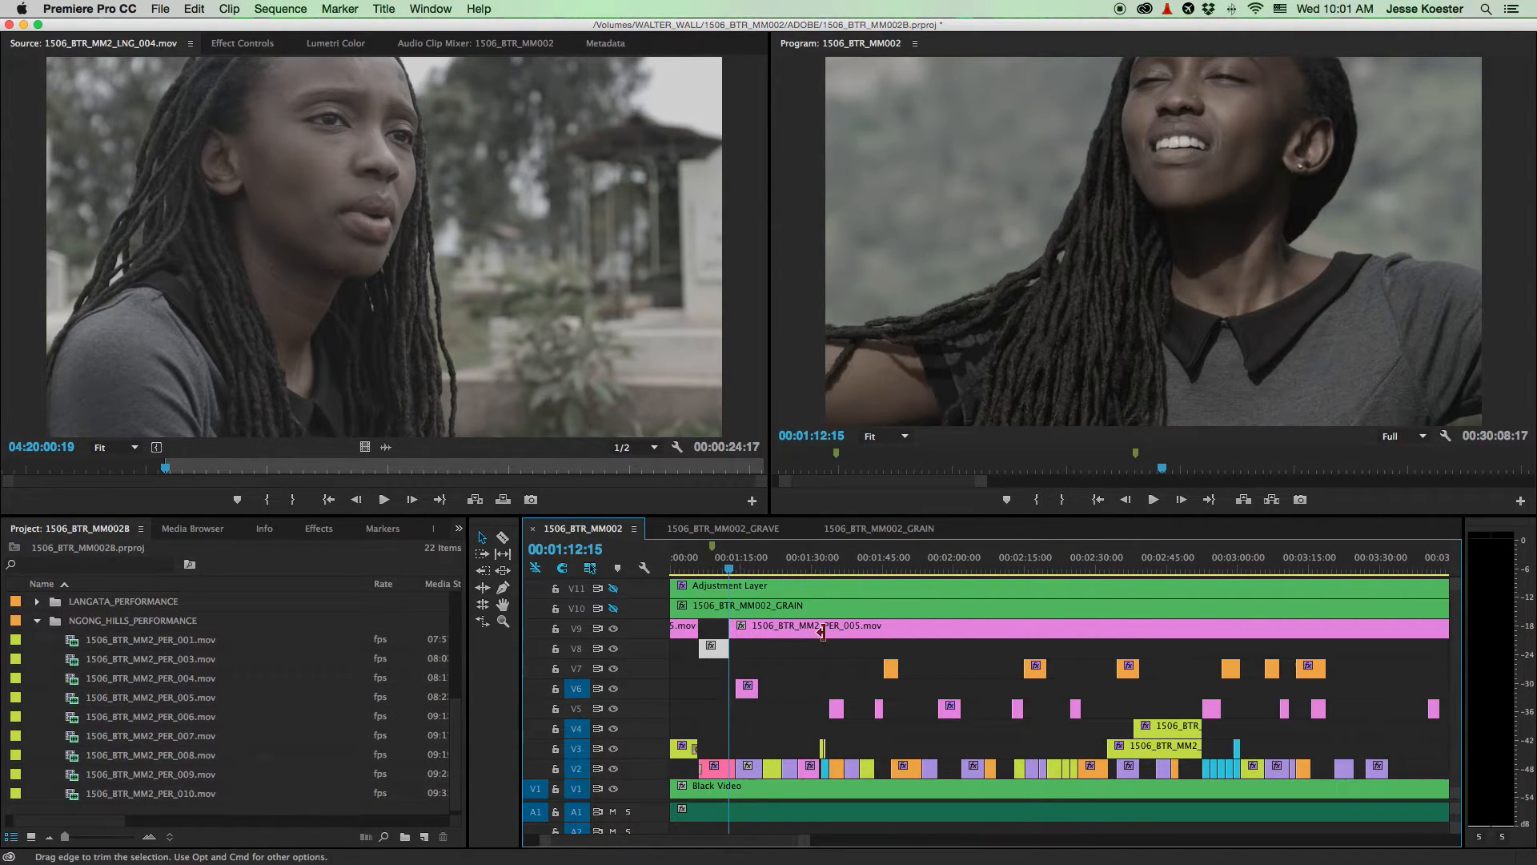
key("space")
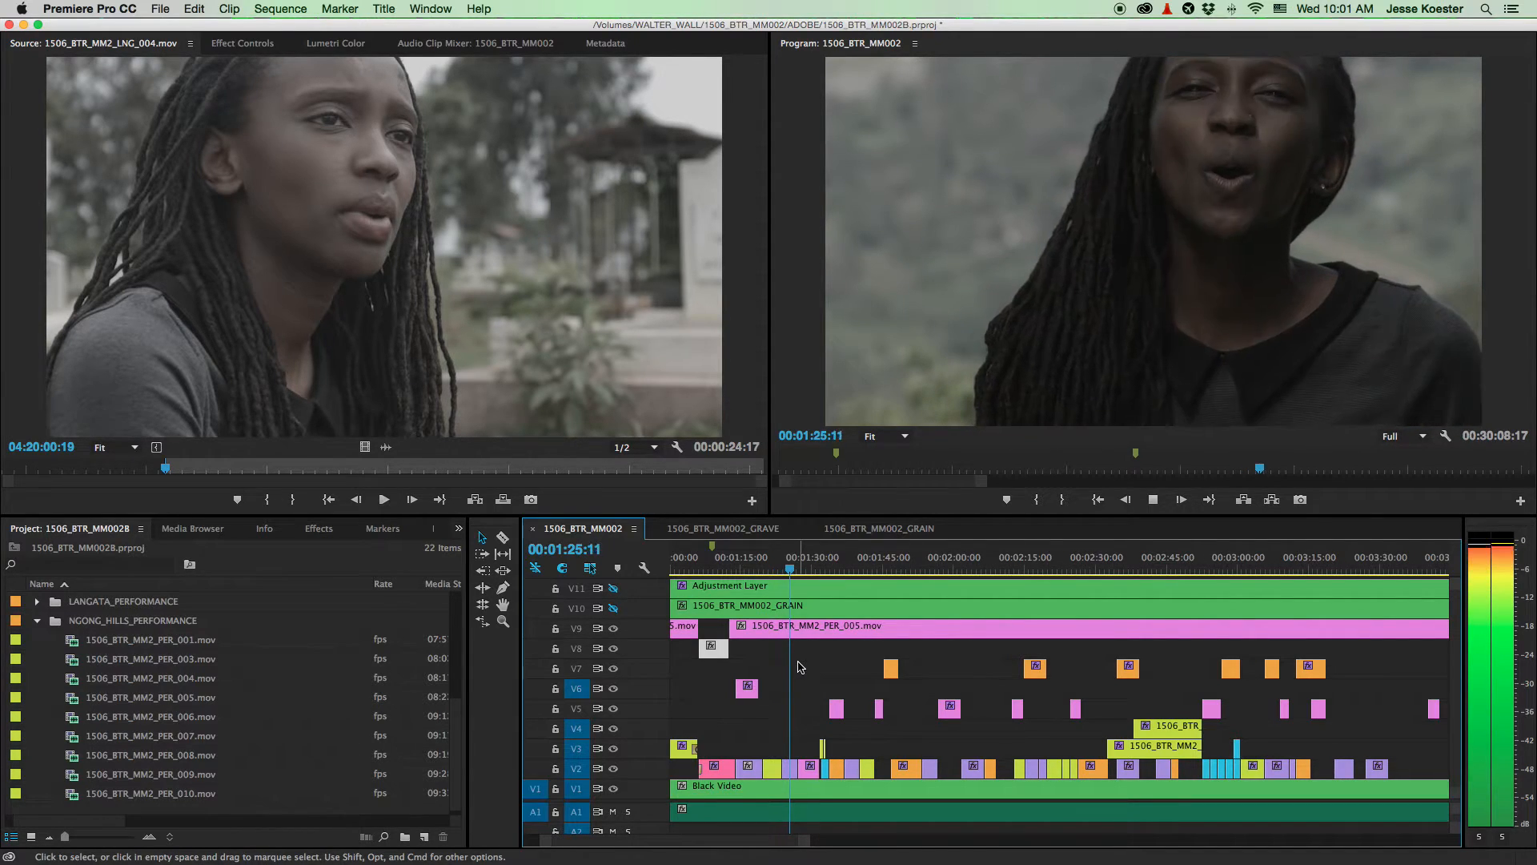
- Review the cut by replaying from 00:01:20:06 to 1:22:23
key("space")
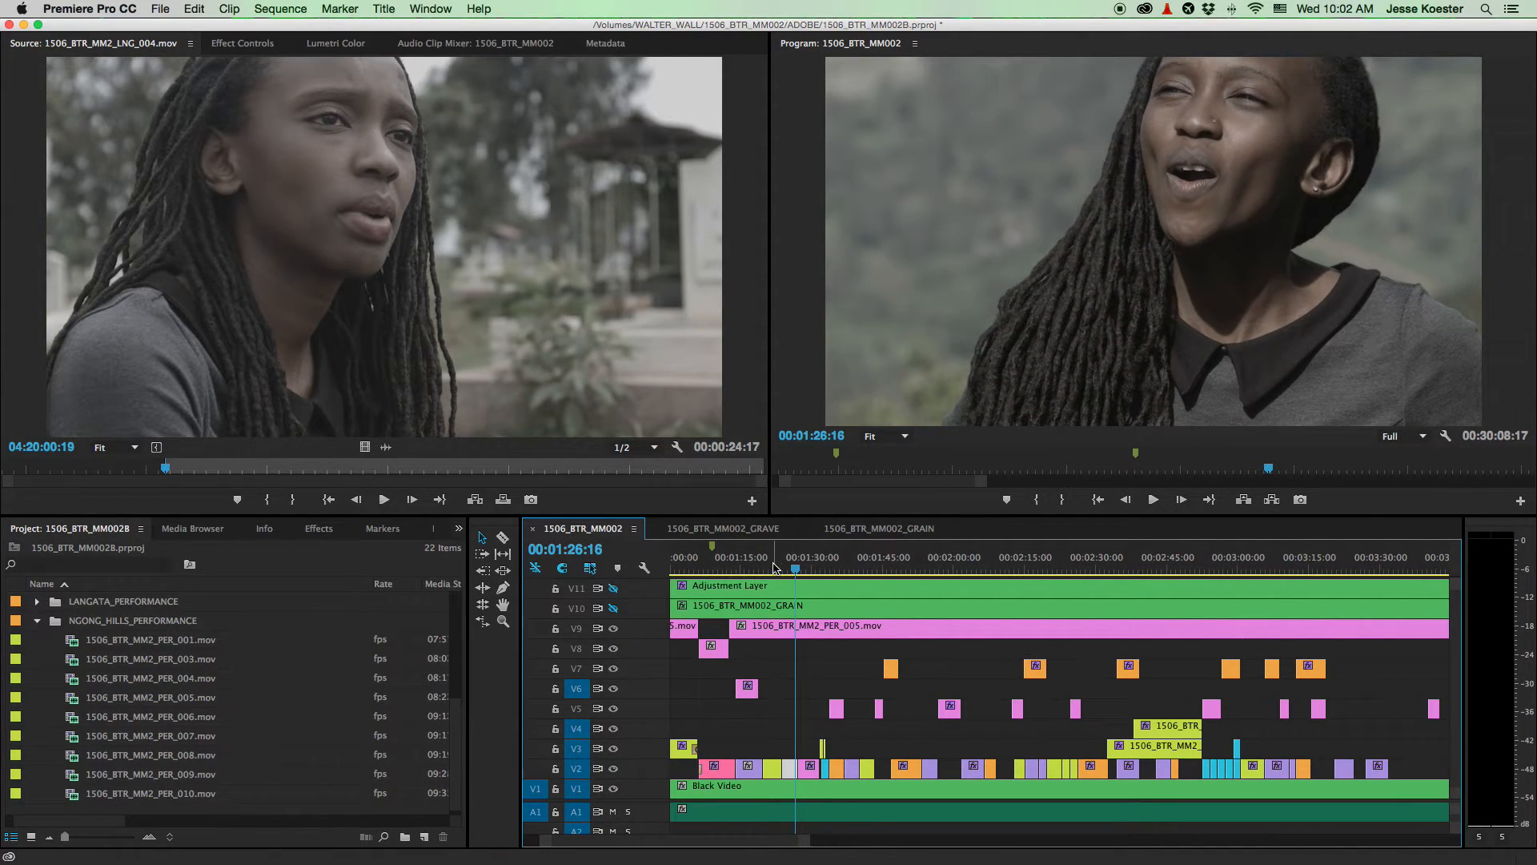
key("space")
left_click(767, 568)
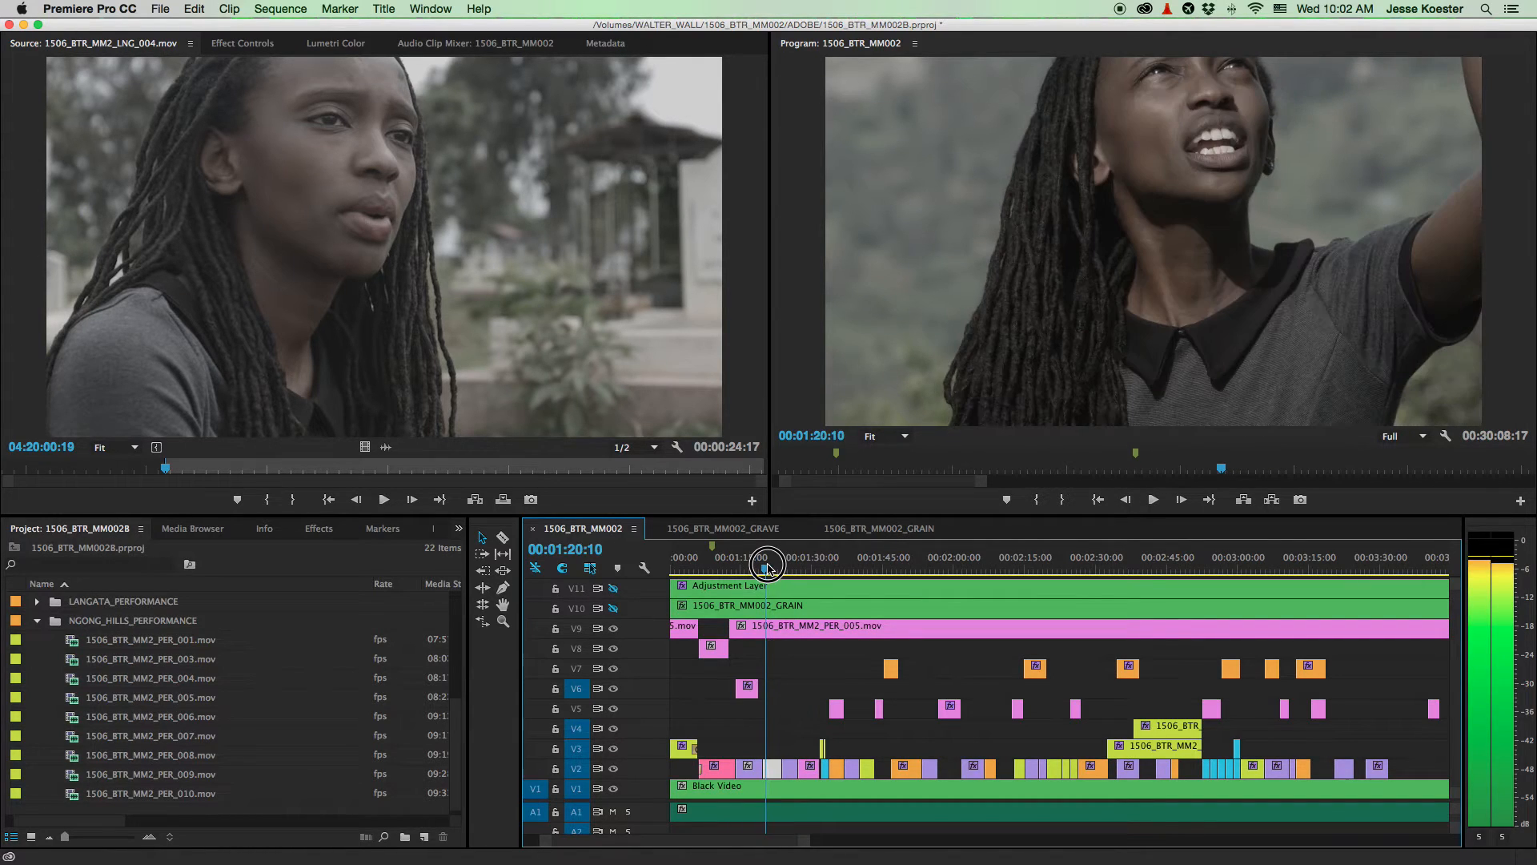
key("space")
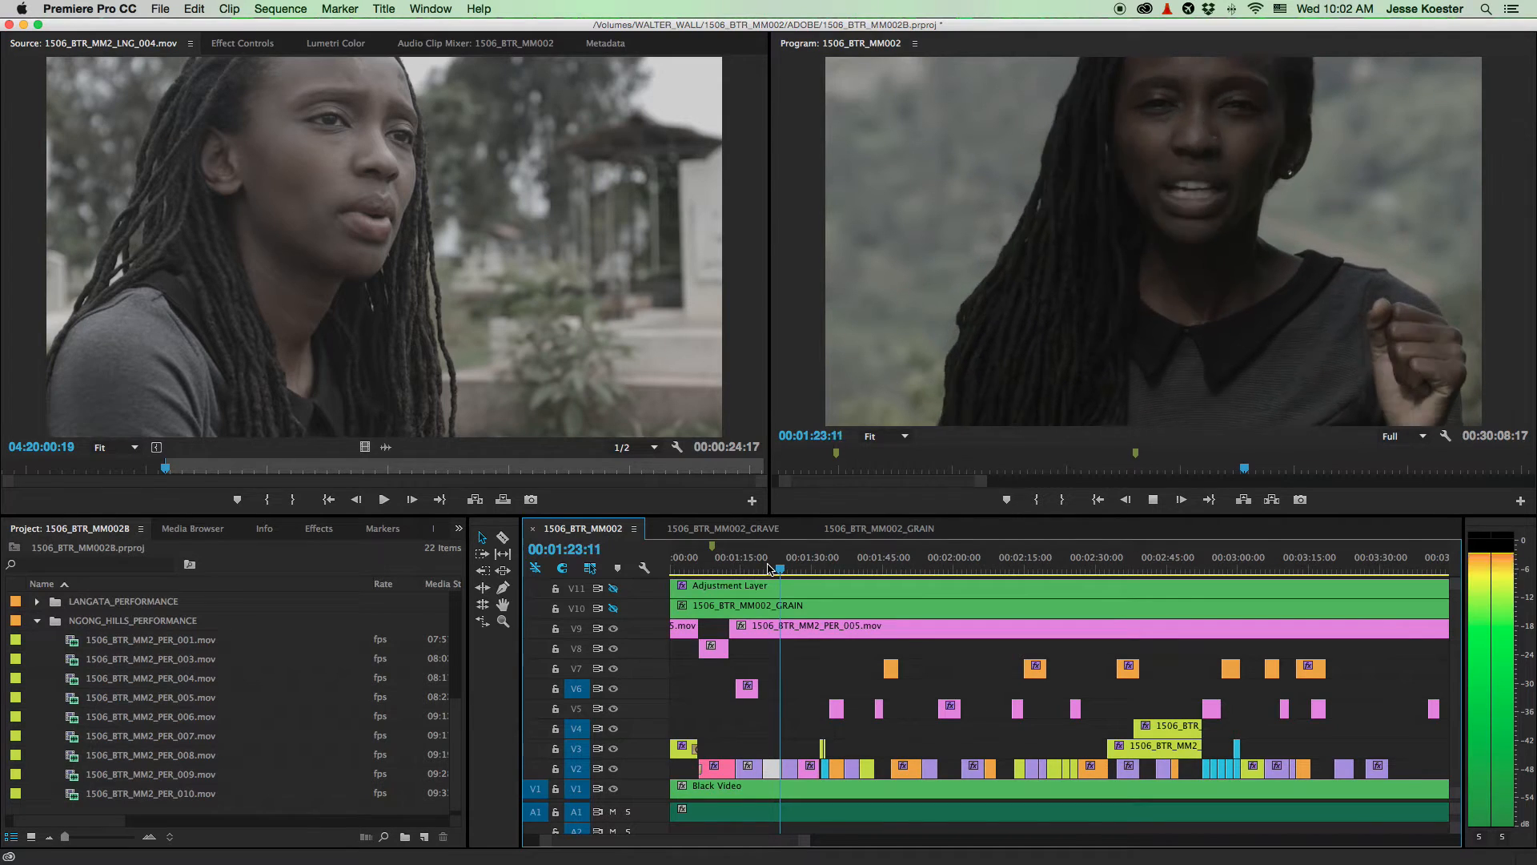
key("space")
left_click(768, 568)
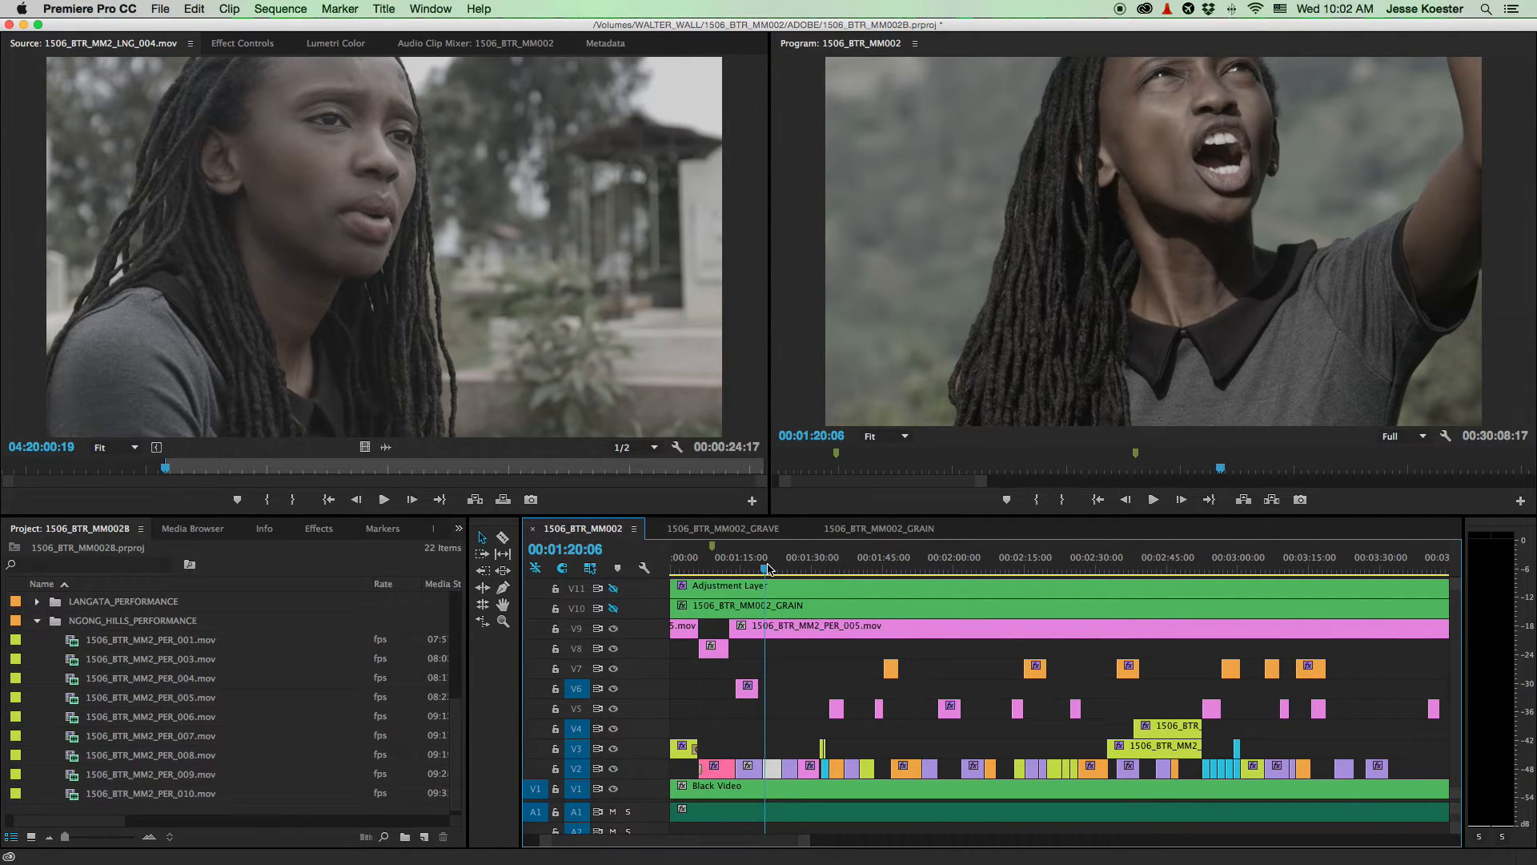
key("space")
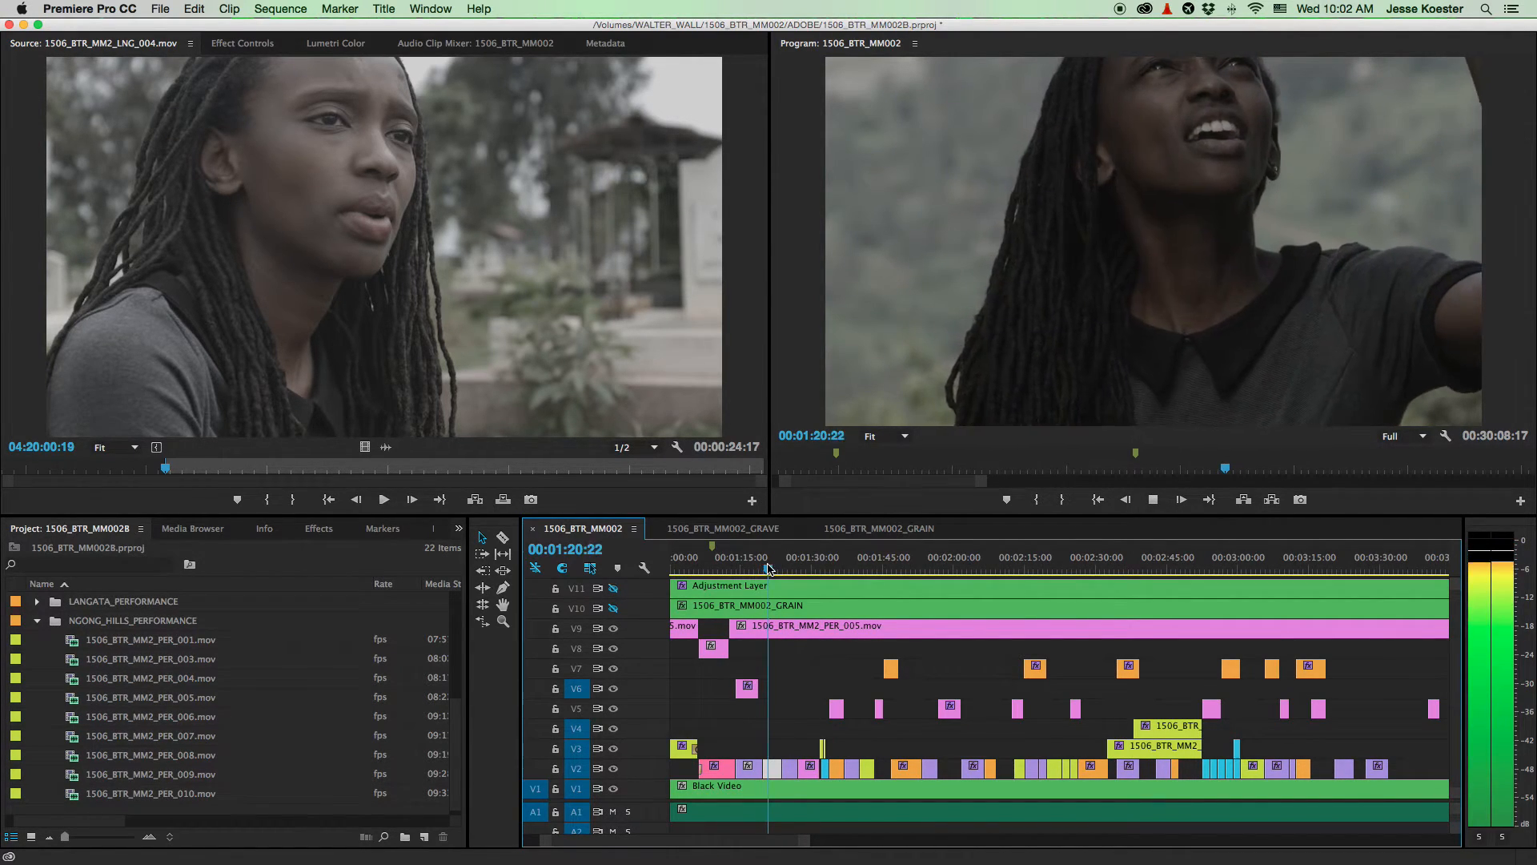
key("space")
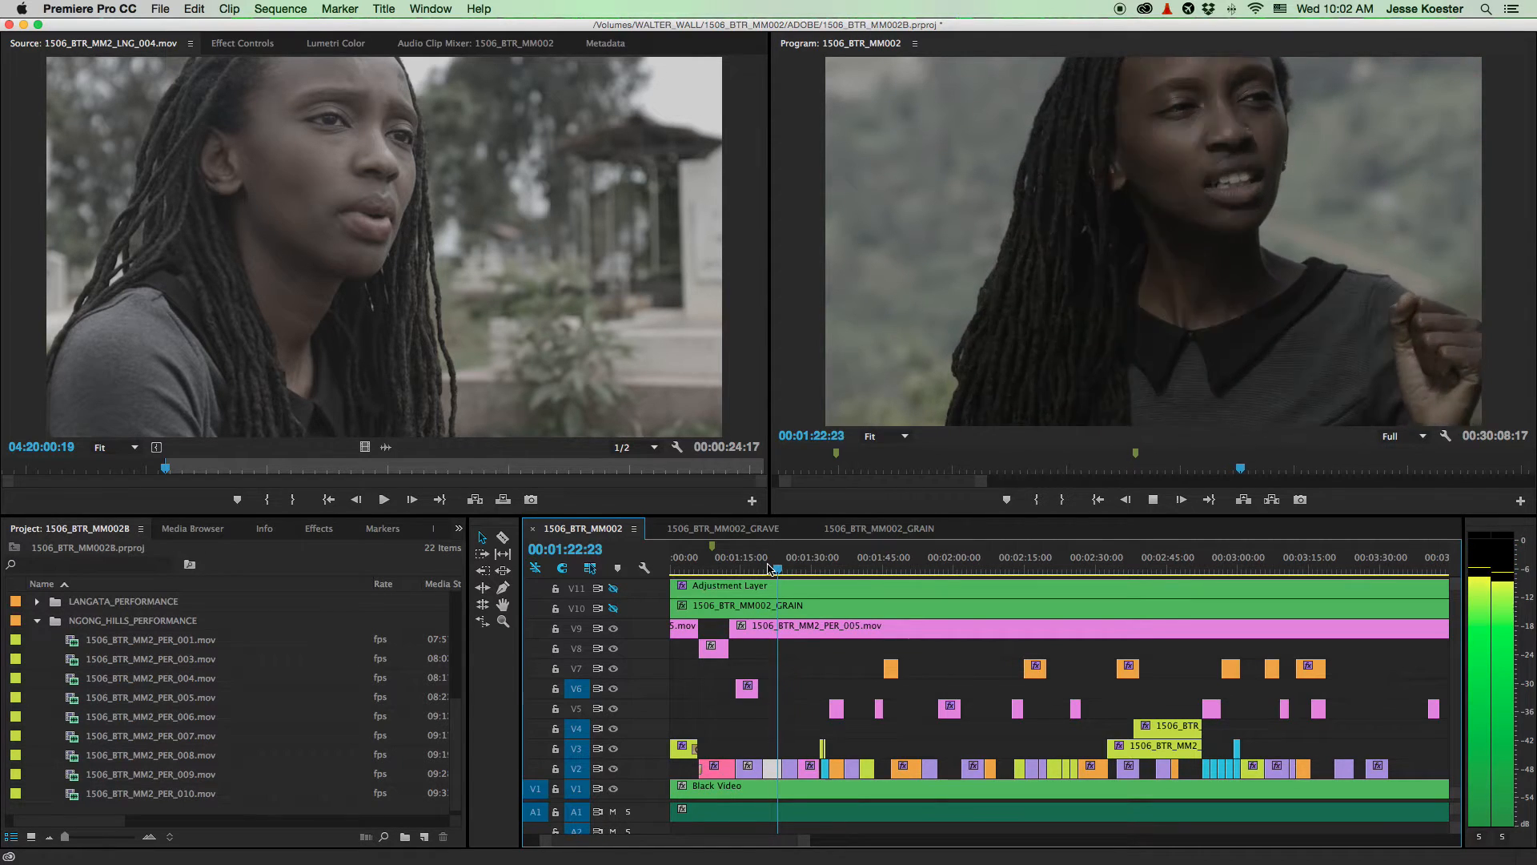
- Step to 1:23:00 and trim the V9 PER_005 start 11:05 later, then check it
key("Right")
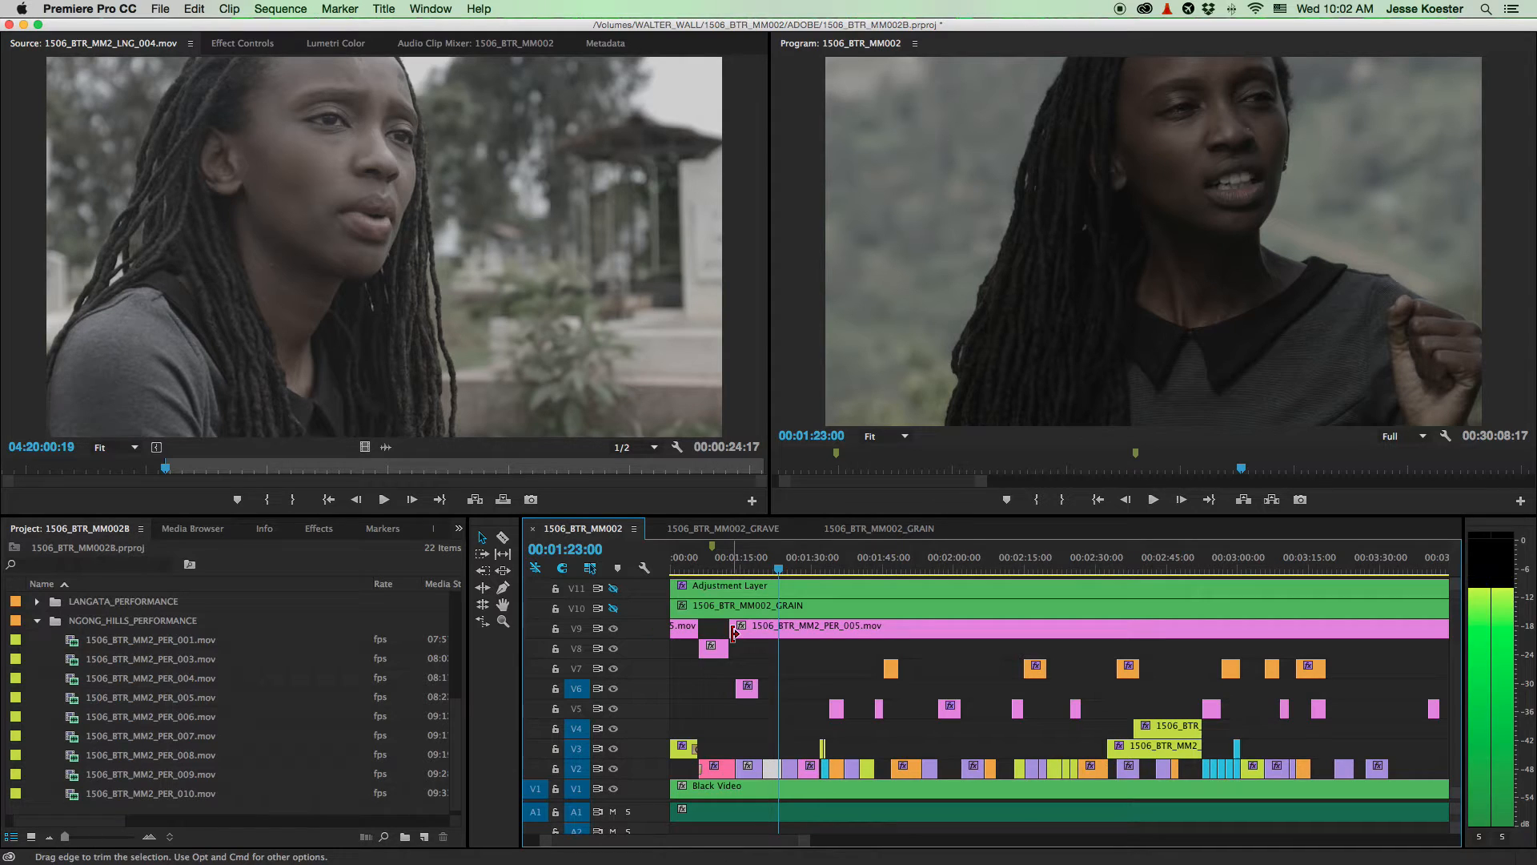
left_click_drag(734, 633, 780, 633)
key("space")
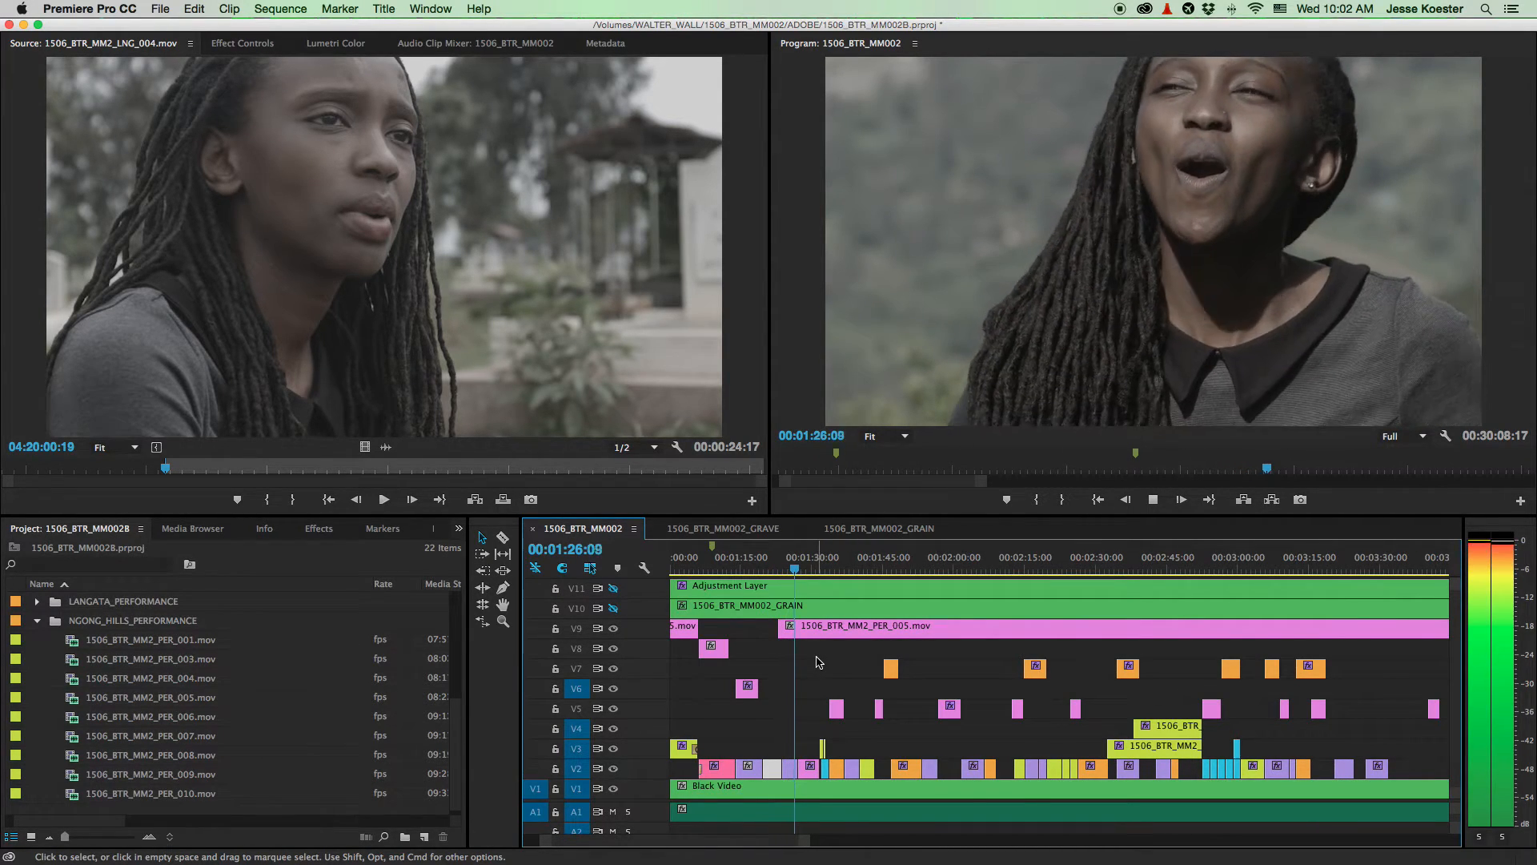
key("space")
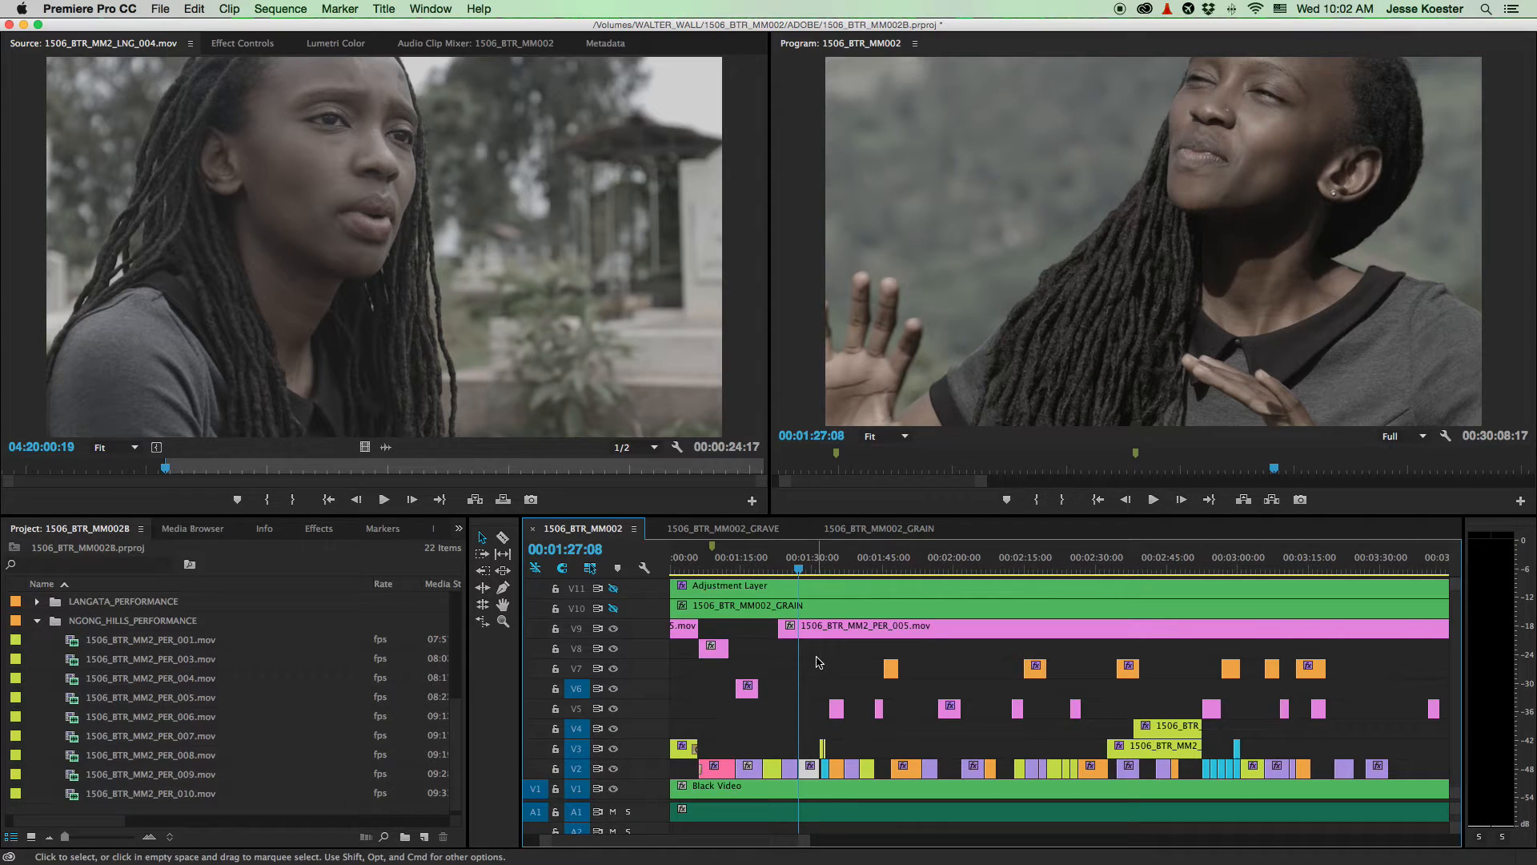
- Split PER_005 at the playhead, move the short piece to V8, and play from about 00:02:38
key("super+k")
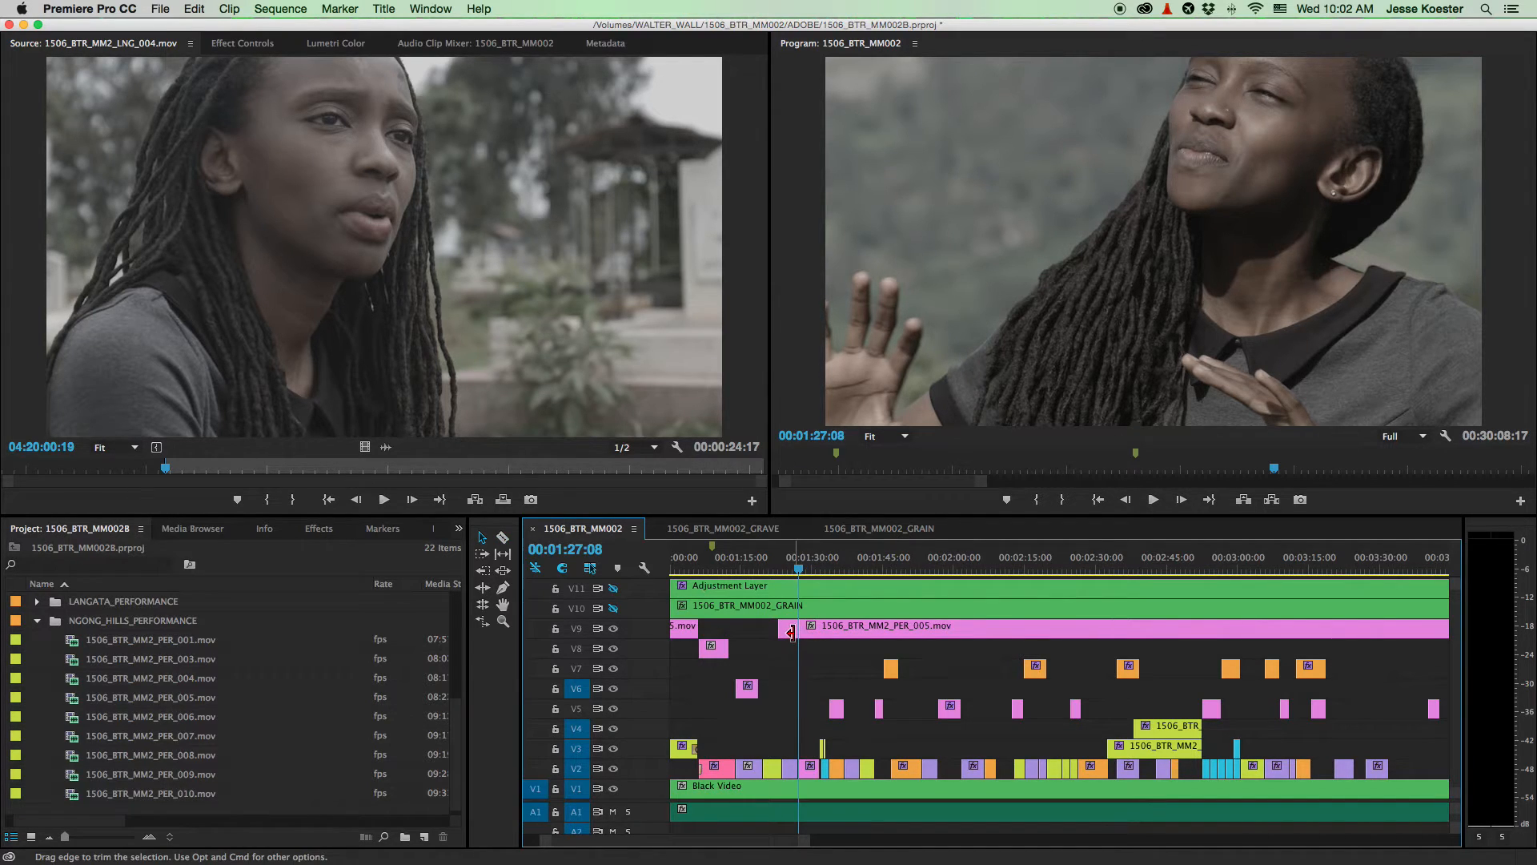
left_click_drag(788, 631, 789, 650)
key("minus")
key("minus")
key("minus")
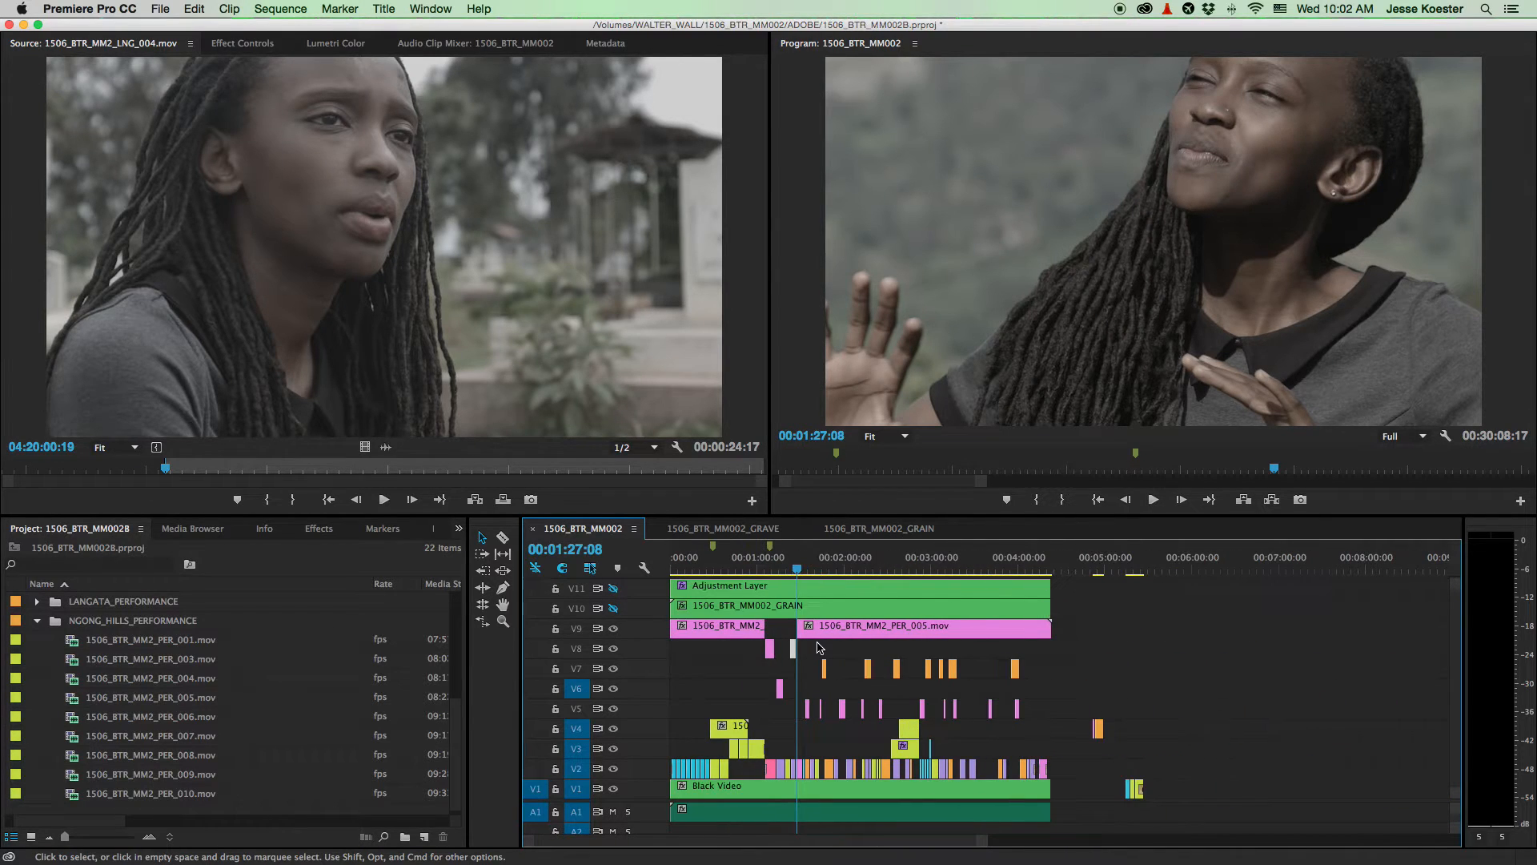
left_click_drag(804, 572, 901, 574)
key("space")
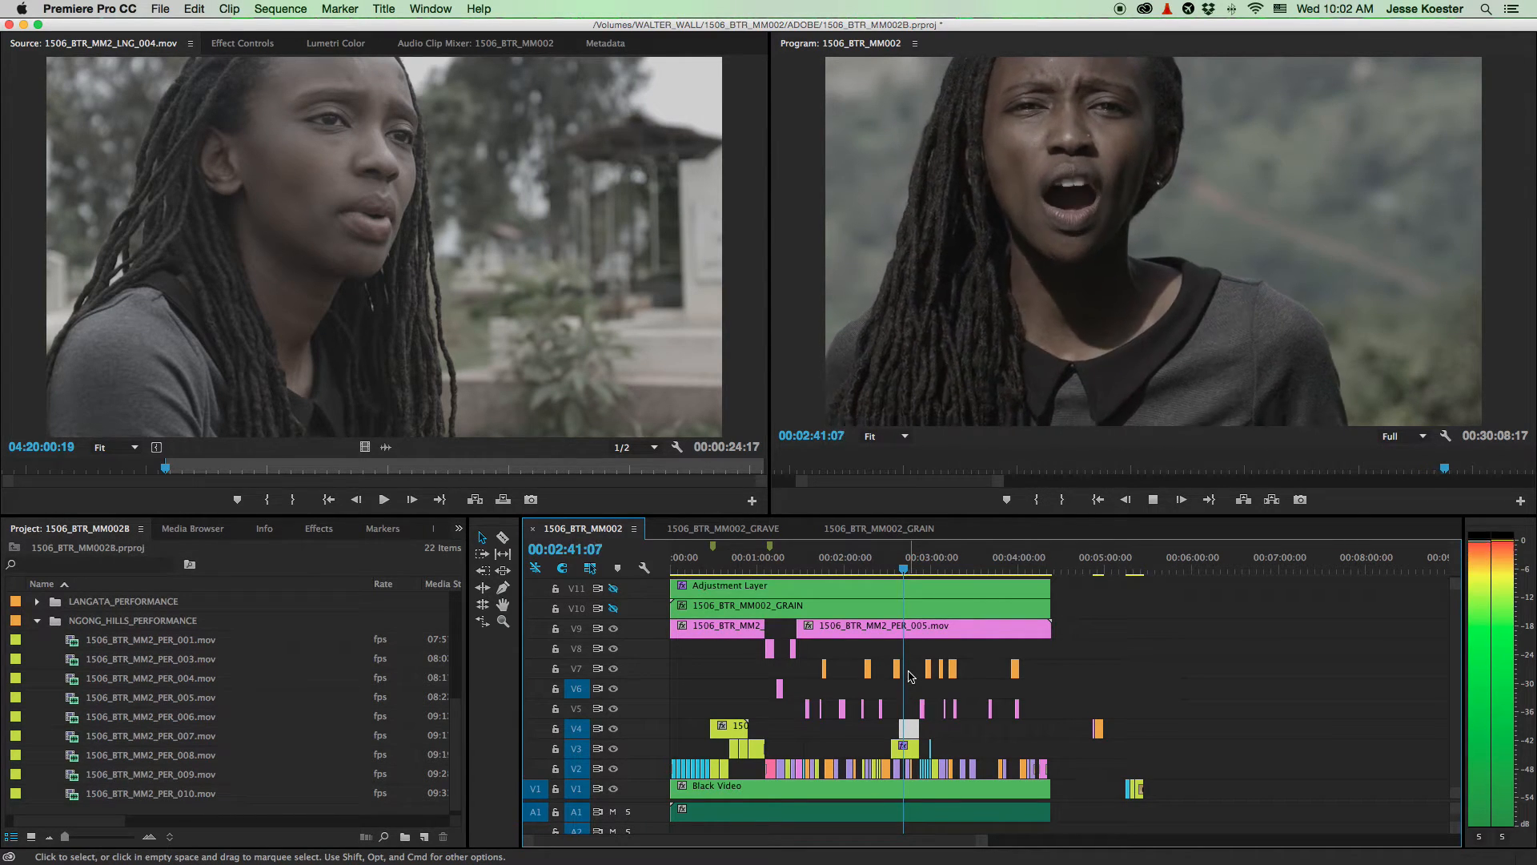
- Stop at 00:02:41:19, razor out a short V9 piece there, and delete it
key("space")
key("equal")
key("equal")
key("equal")
key("c")
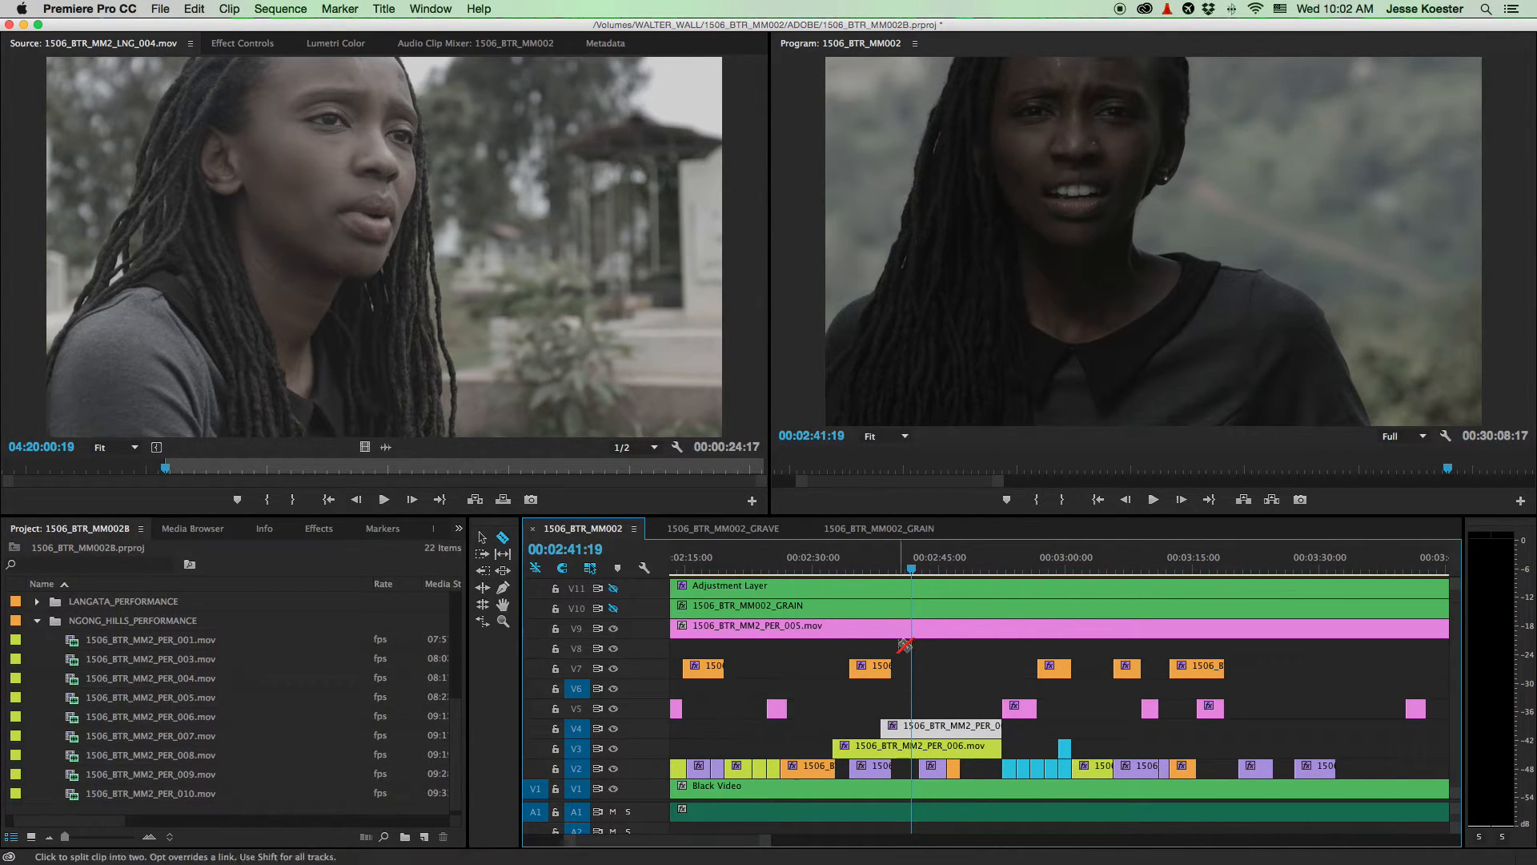
left_click(895, 628)
left_click(909, 629)
key("v")
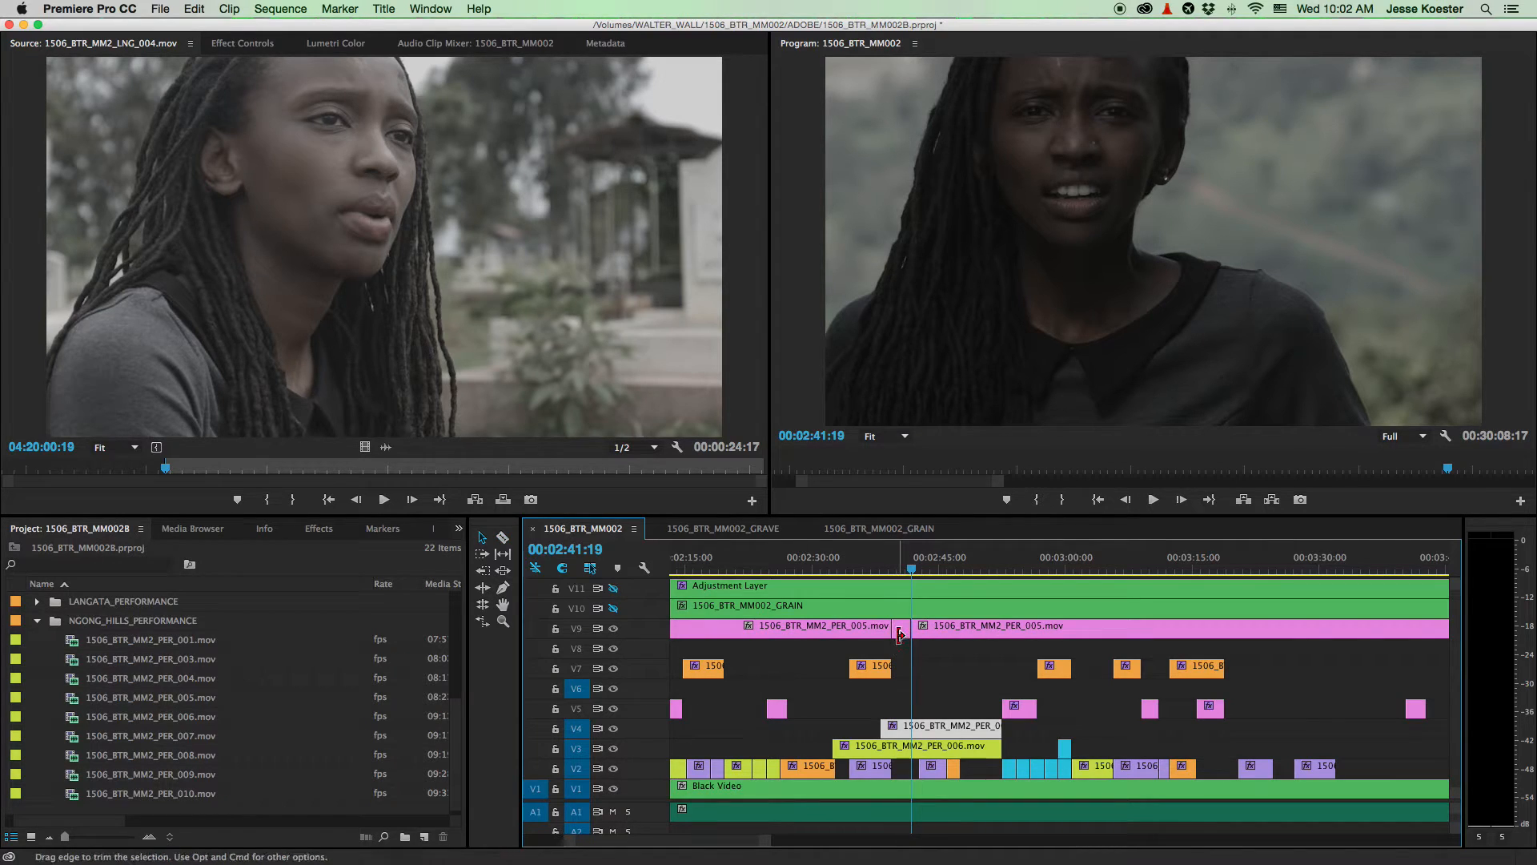
left_click(901, 638)
key("Delete")
- Delete the three remaining PER_005 clips on V9
key("backslash")
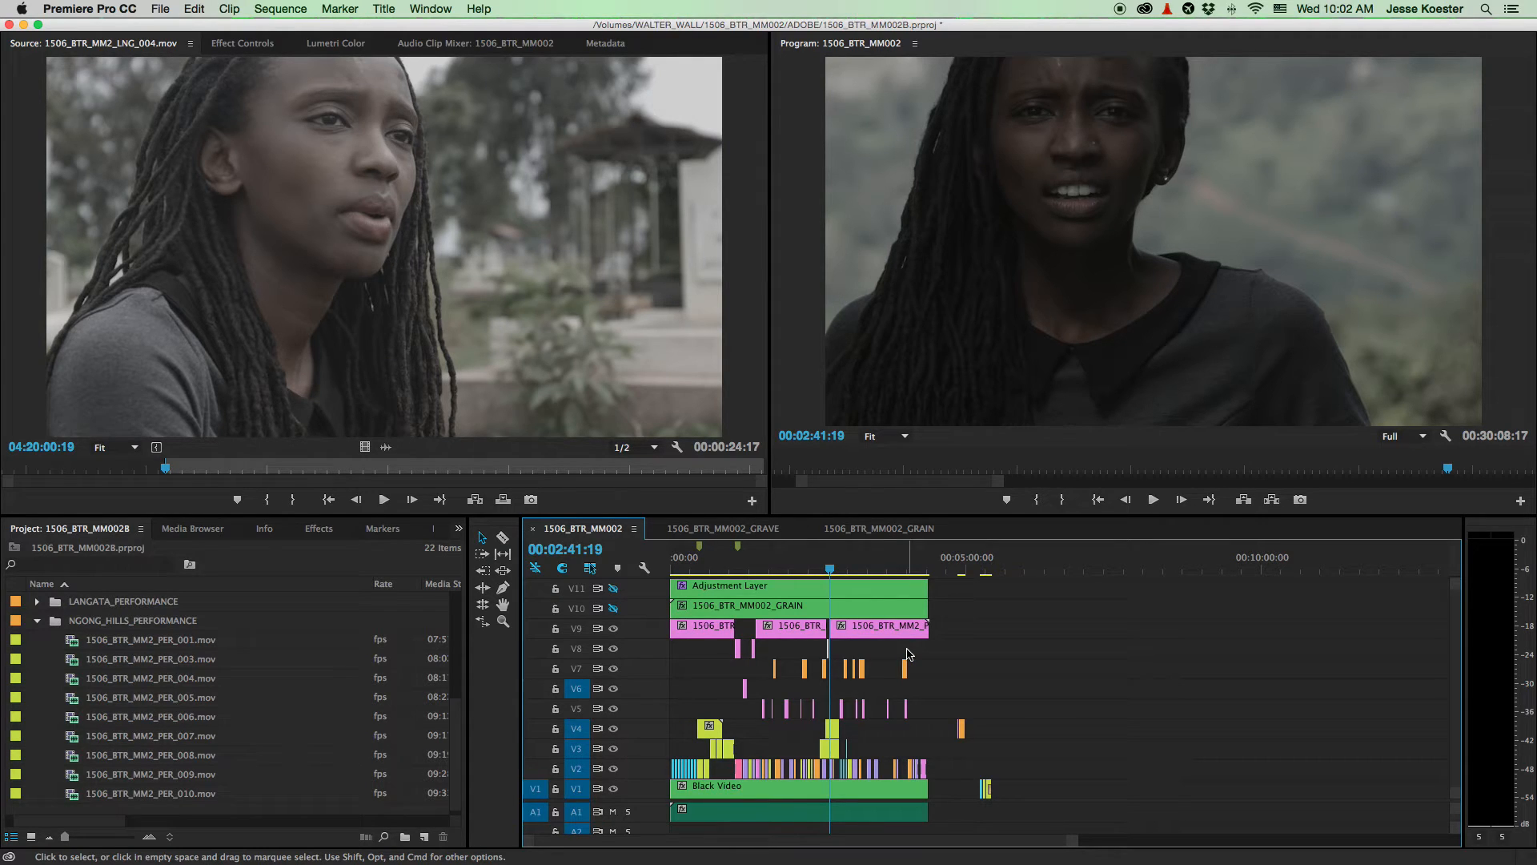
left_click_drag(960, 649, 655, 612)
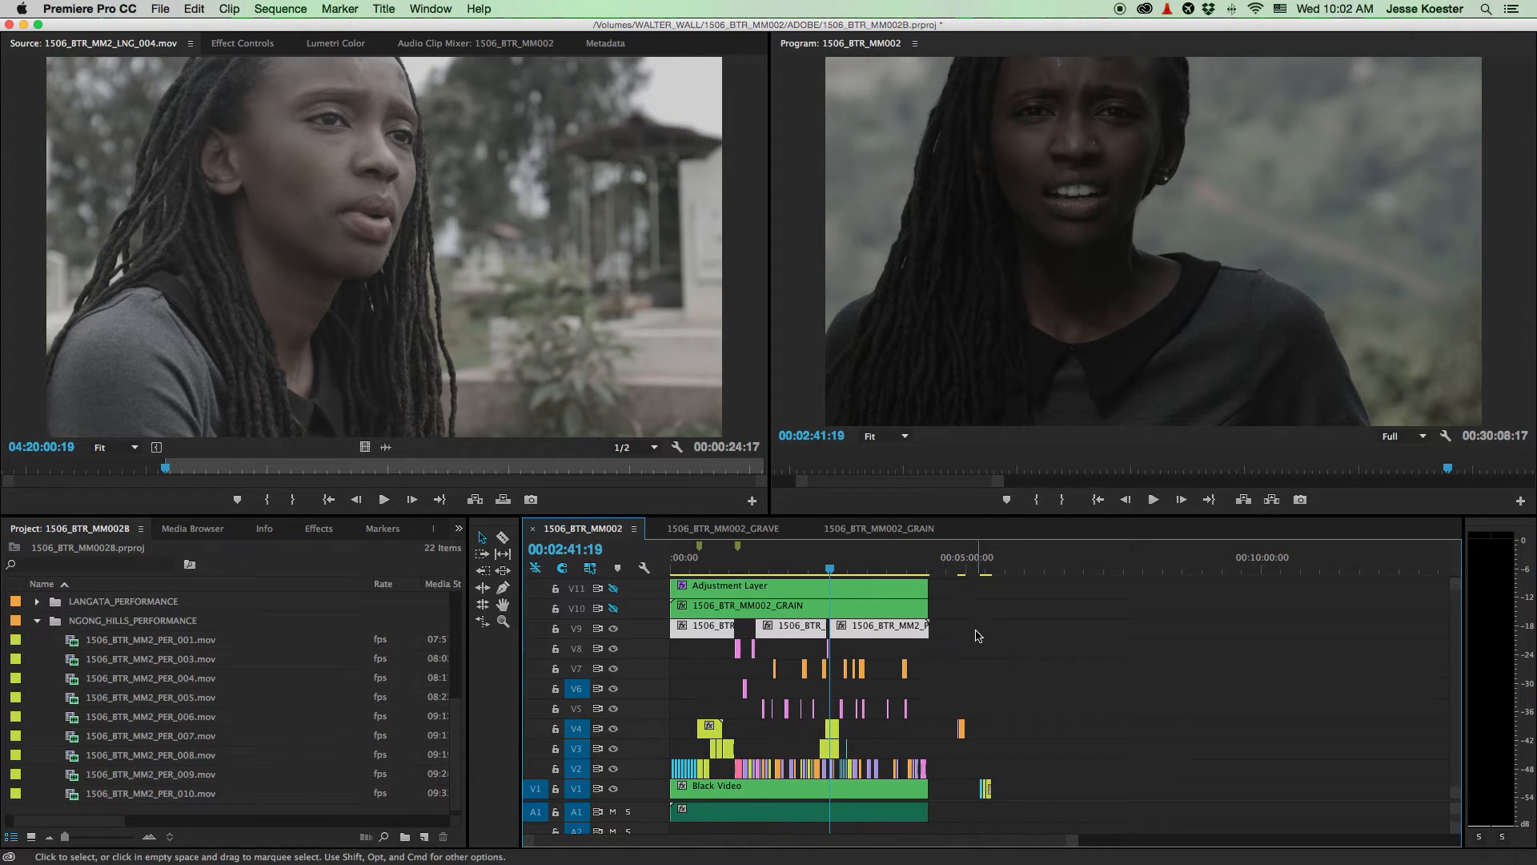
key("Delete")
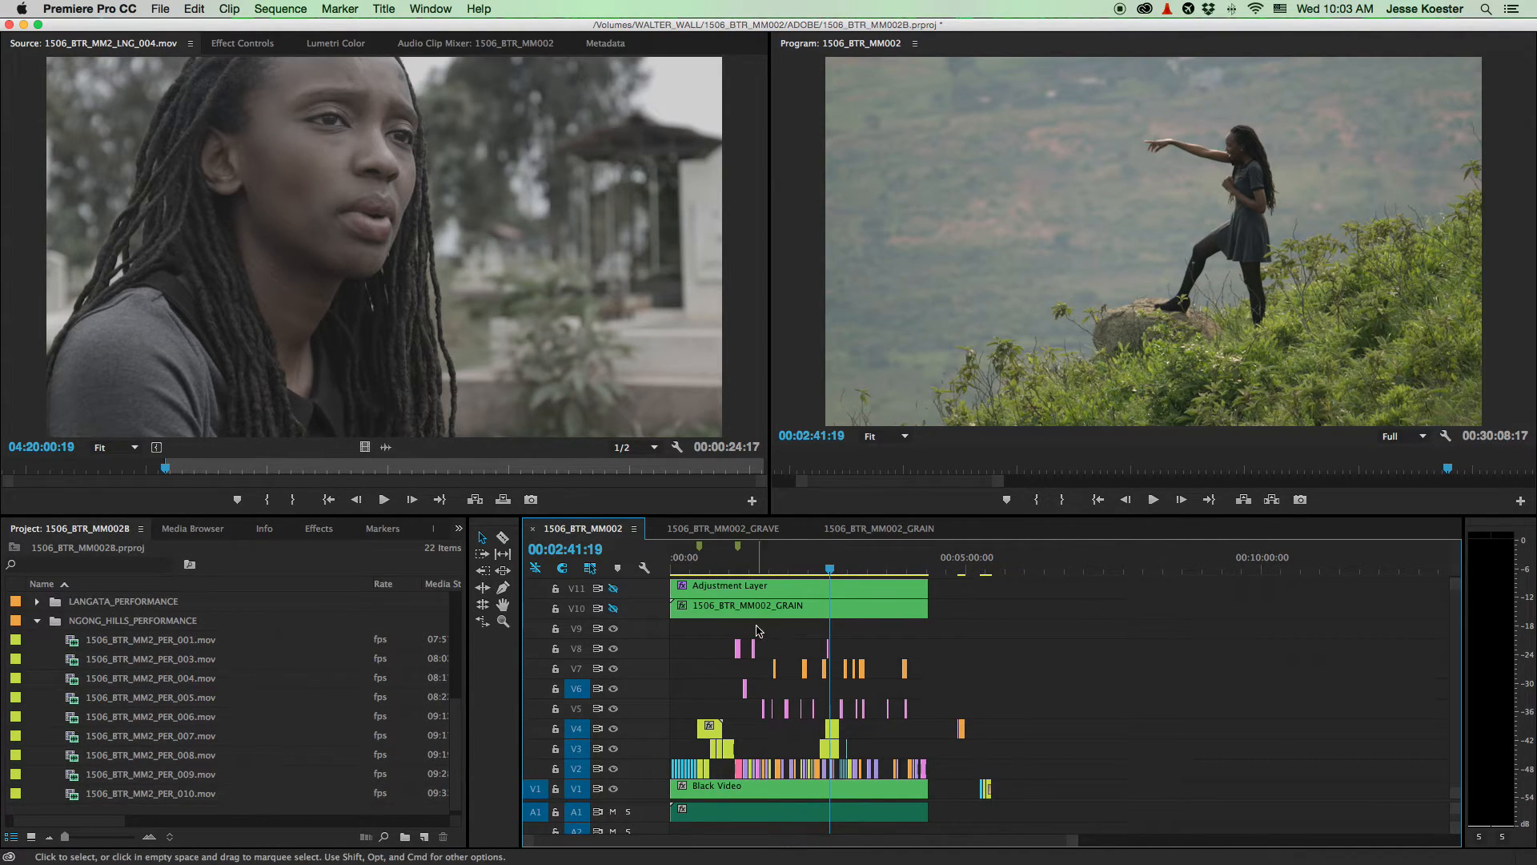
- Trim the pink V8 PER_005 clip's end near two minutes, play it back, and adjust it again
scroll(767, 654, "up", 5)
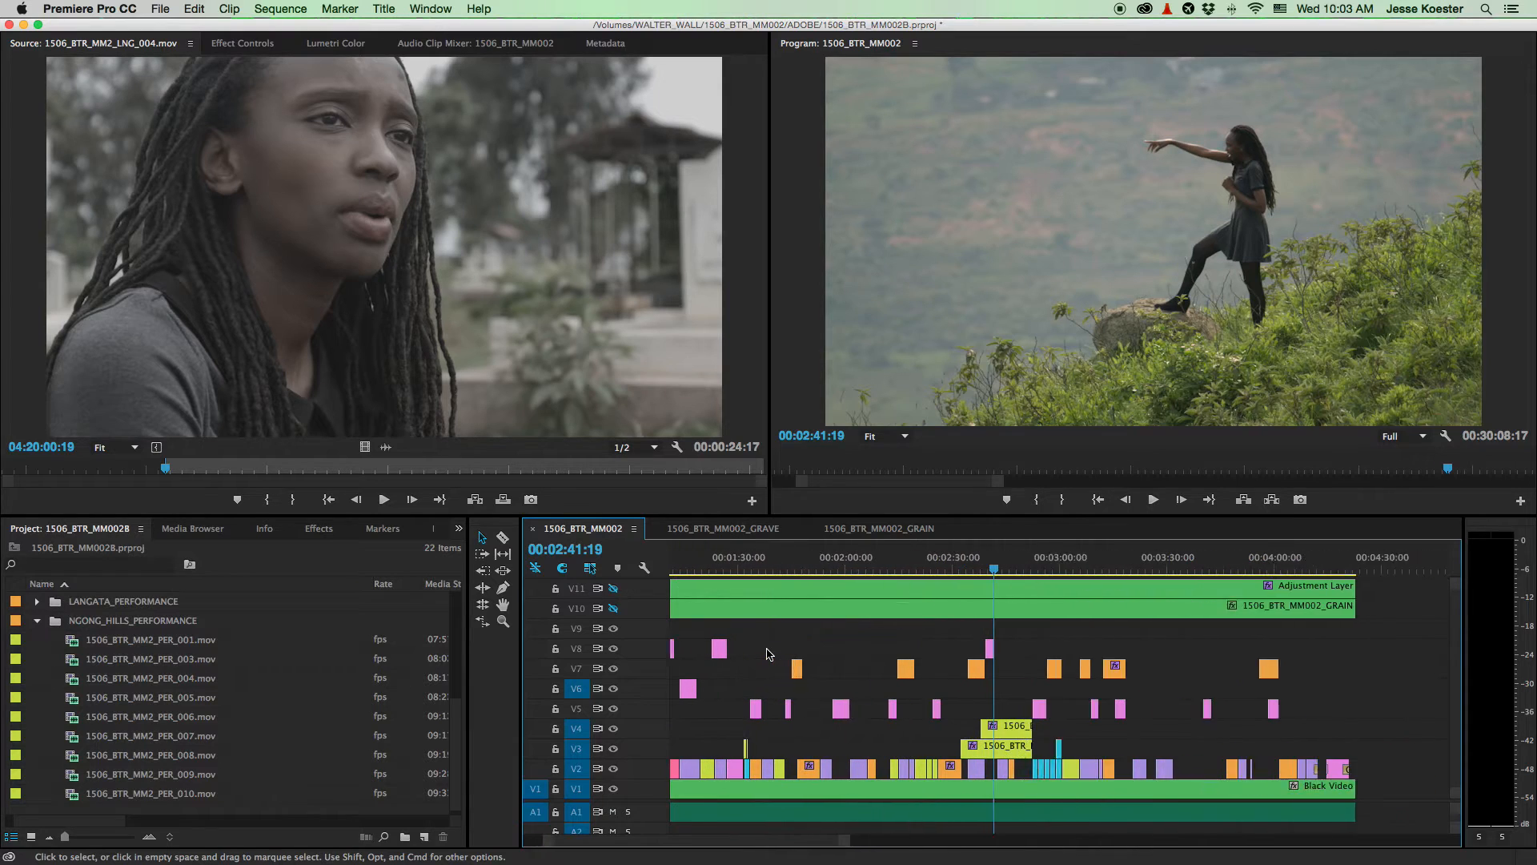
scroll(766, 654, "left", 3)
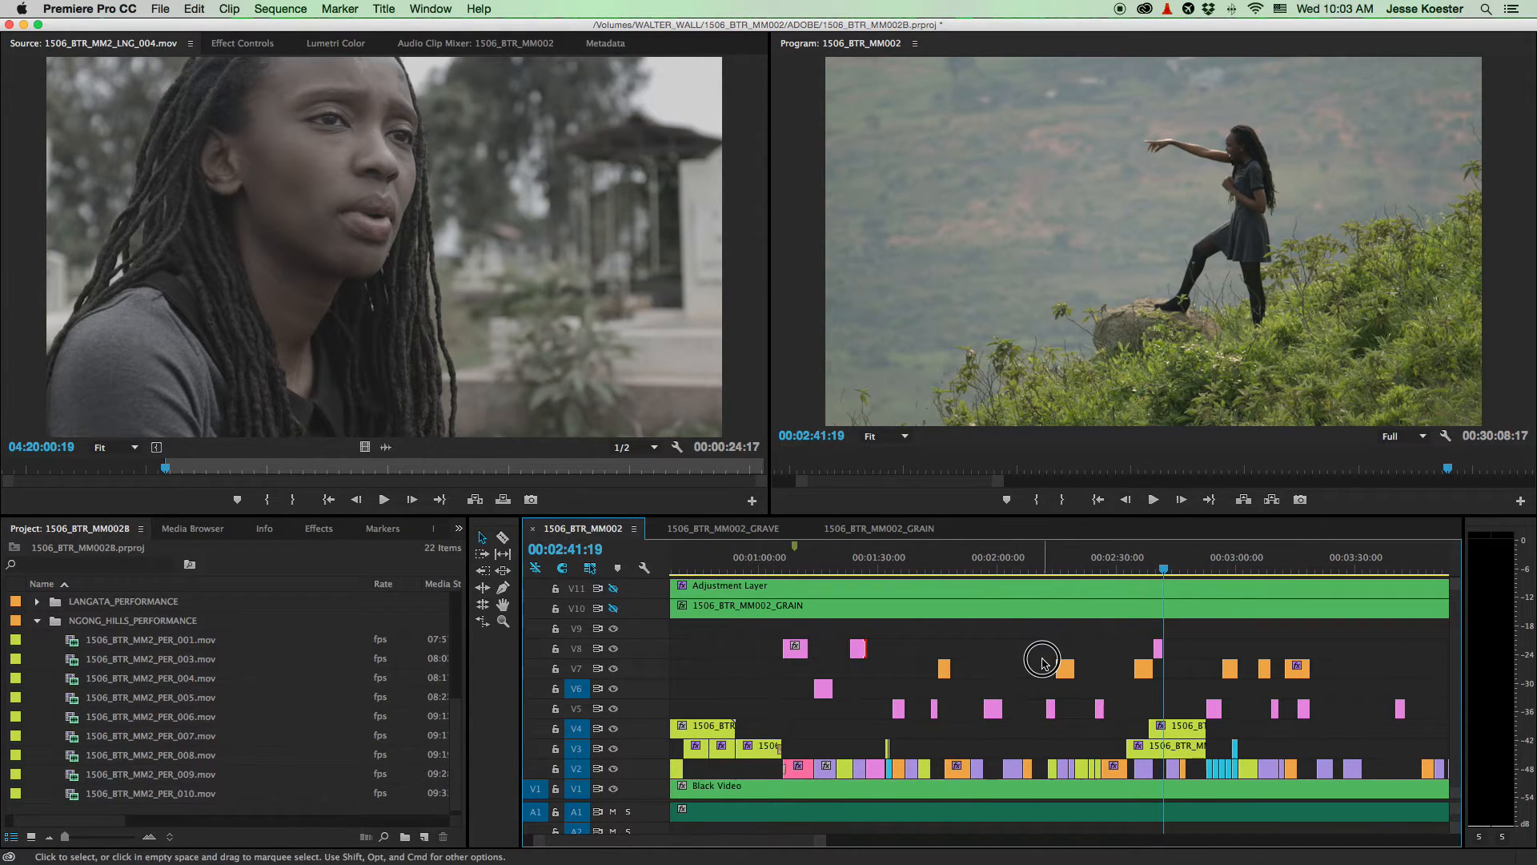
mouse_move(863, 646)
left_mouse_down()
mouse_move(1052, 642)
mouse_move(876, 652)
left_mouse_up()
key("c")
key("v")
left_click(1027, 570)
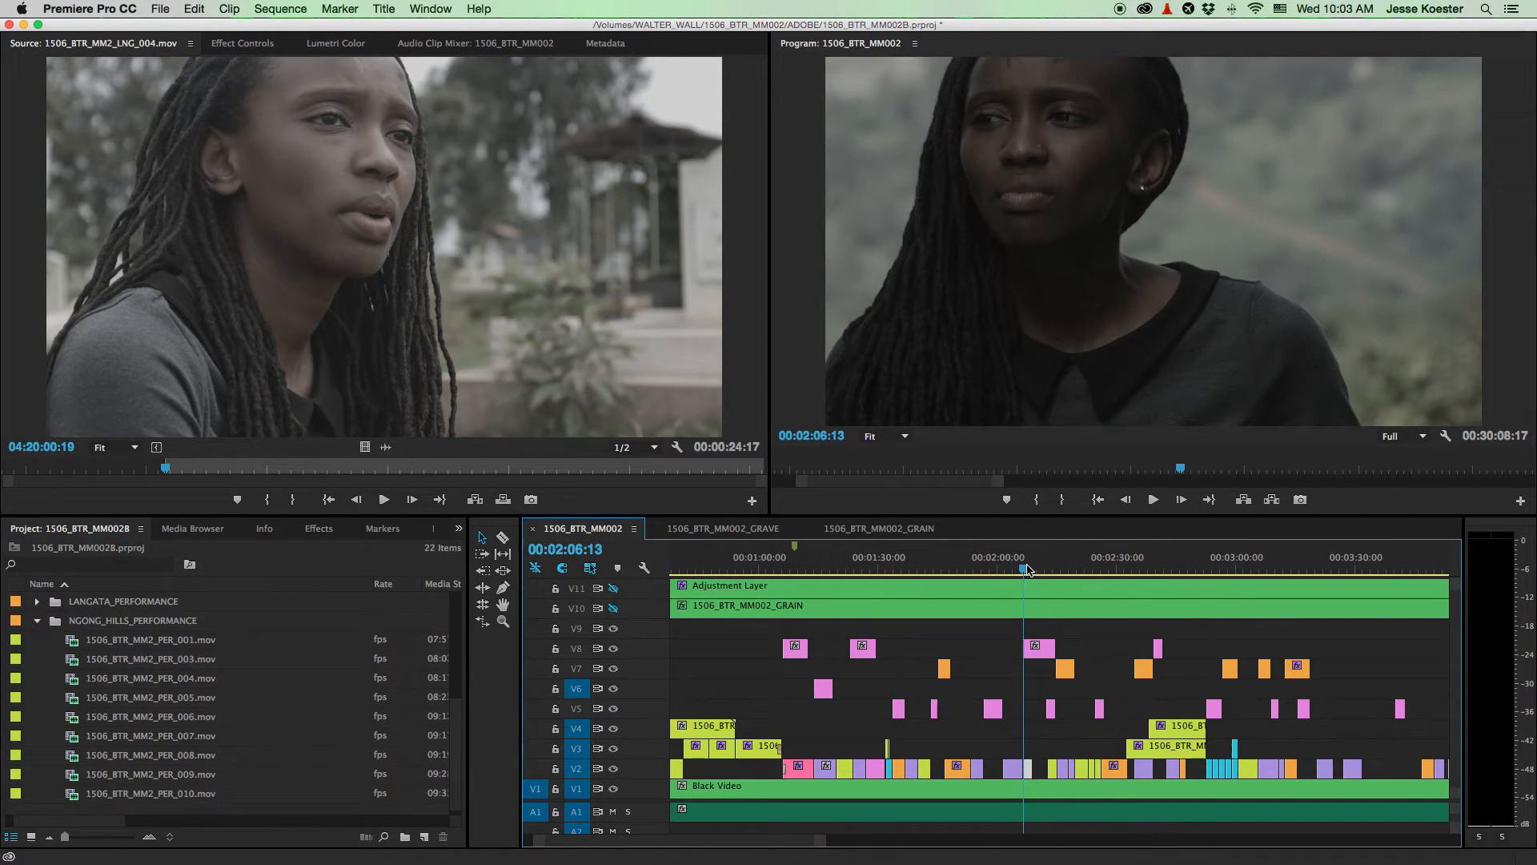
key("space")
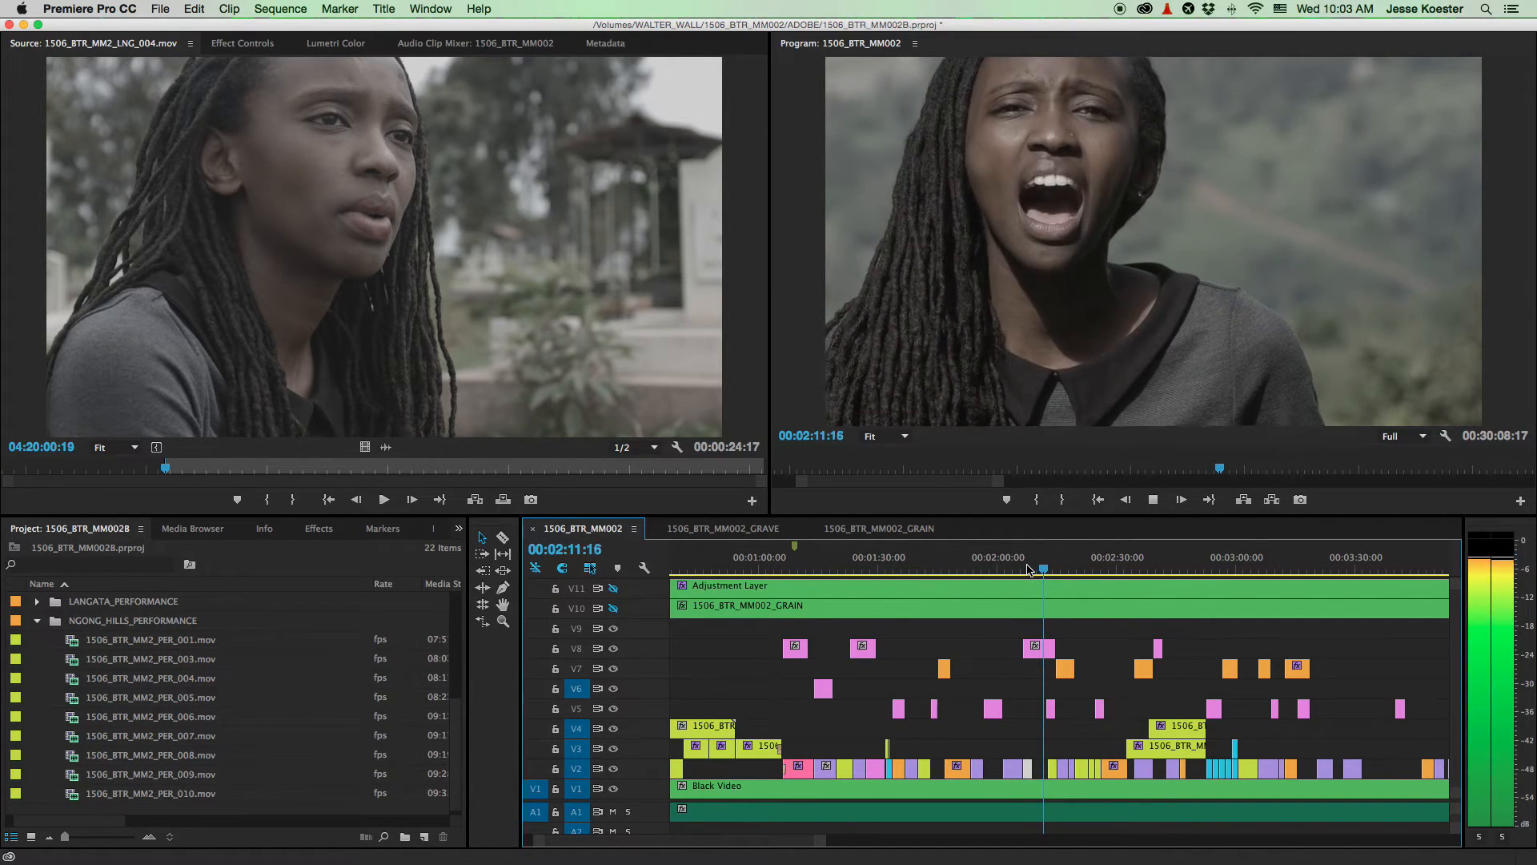
key("space")
left_click_drag(1055, 649, 1046, 652)
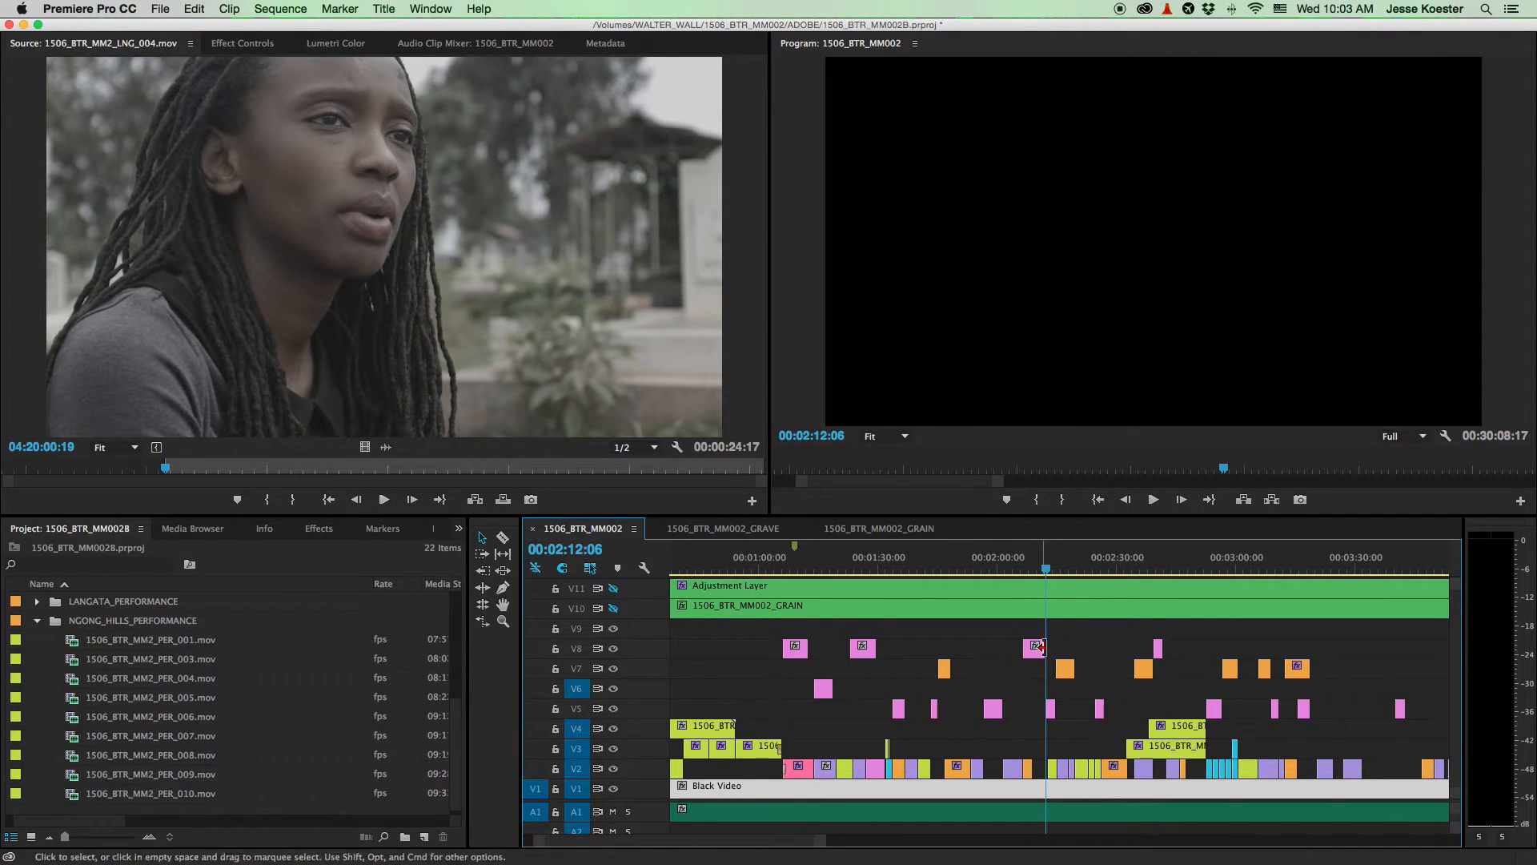
- Move the Adjustment Layer and GRAIN clips up one track, onto V12 and V11
scroll(1073, 689, "up", 5)
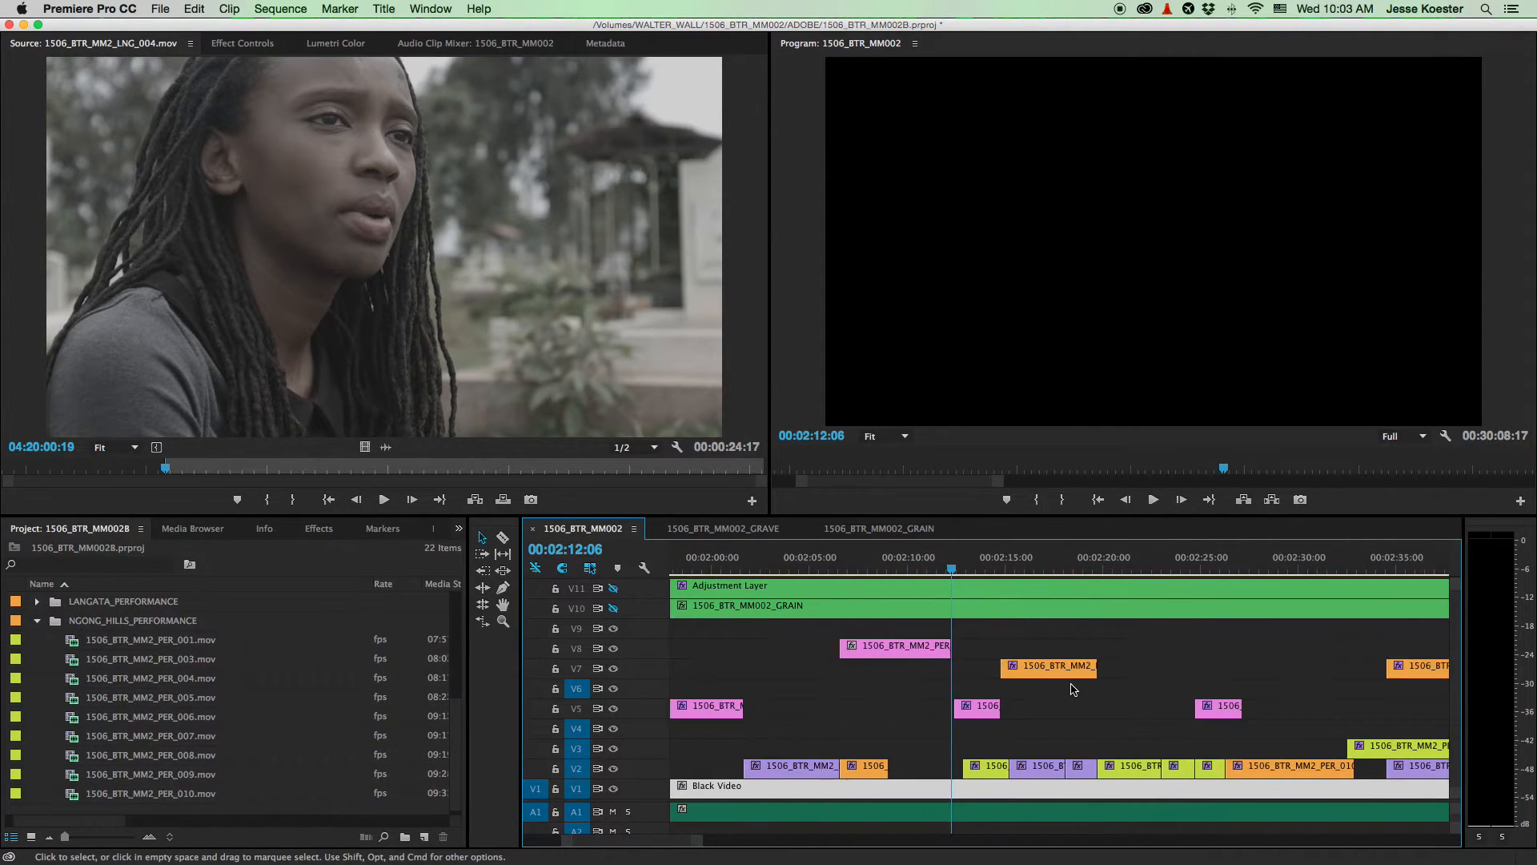
scroll(1073, 689, "down", 10)
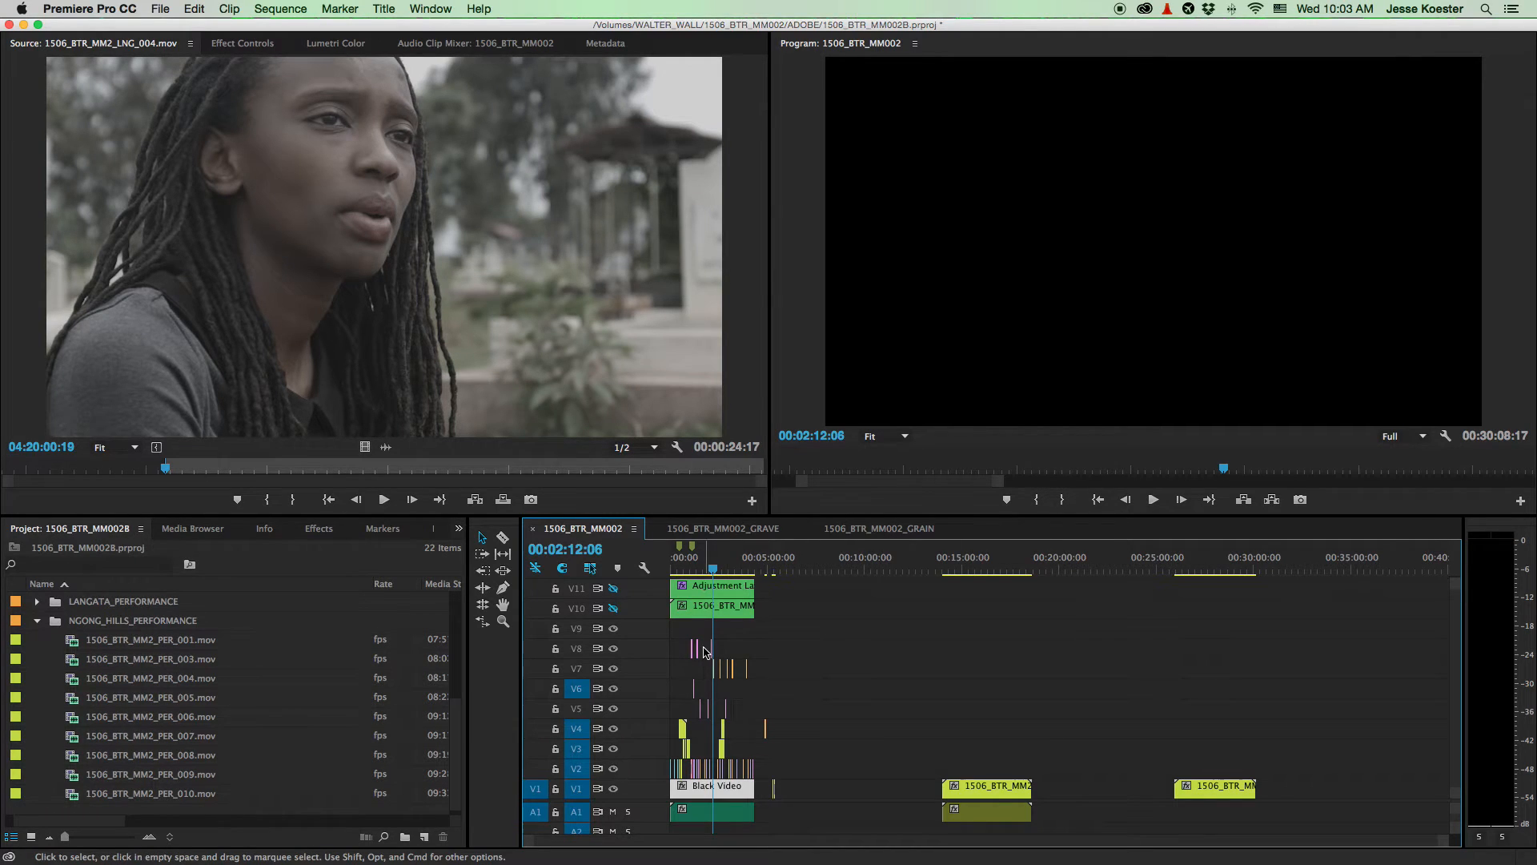
scroll(704, 651, "up", 8)
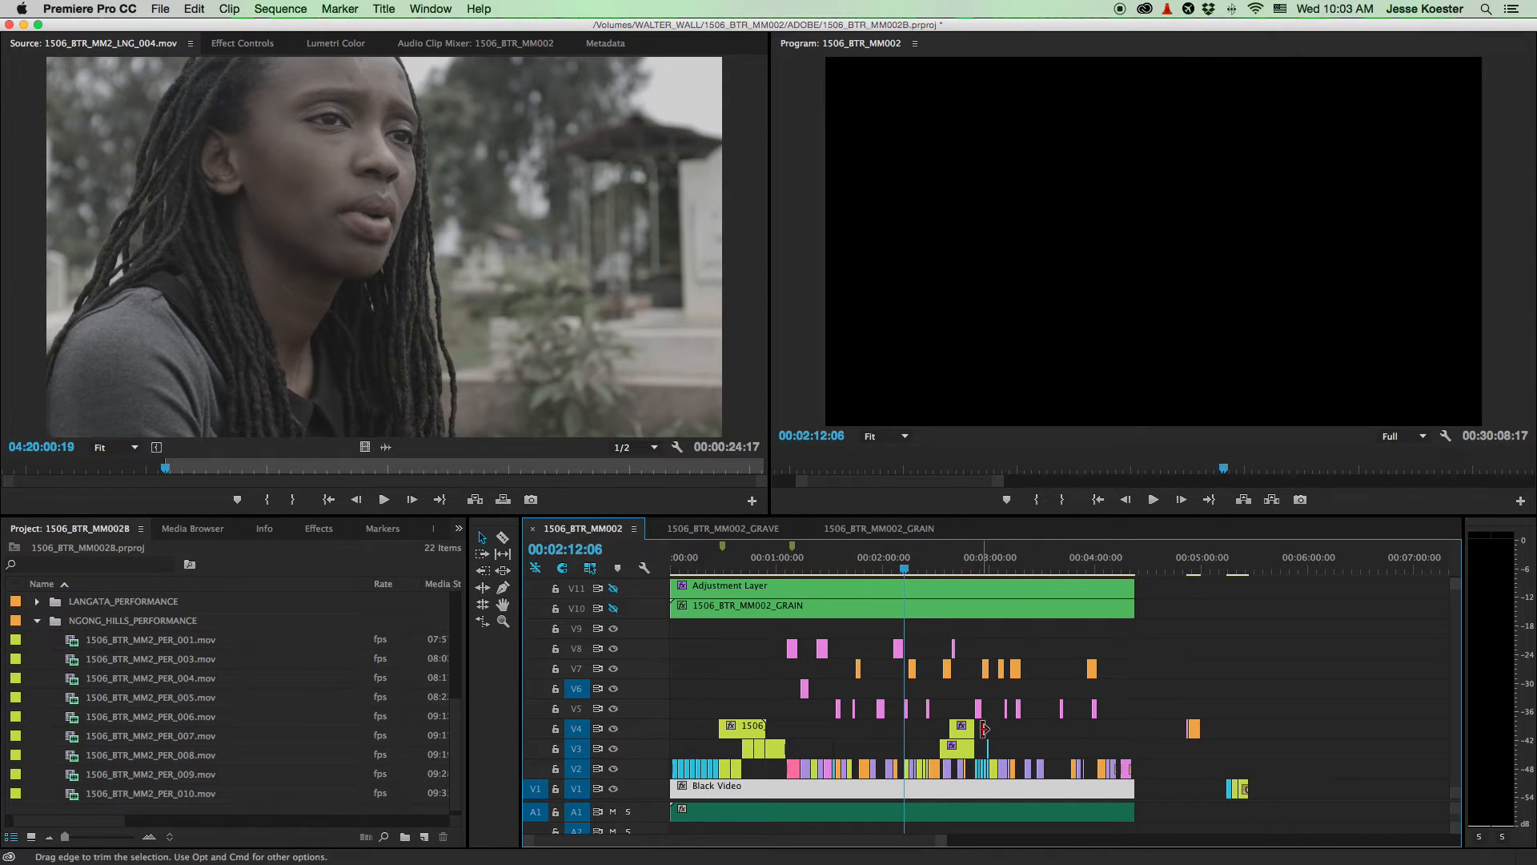
scroll(1007, 667, "up", 1)
left_click_drag(1166, 658, 999, 603)
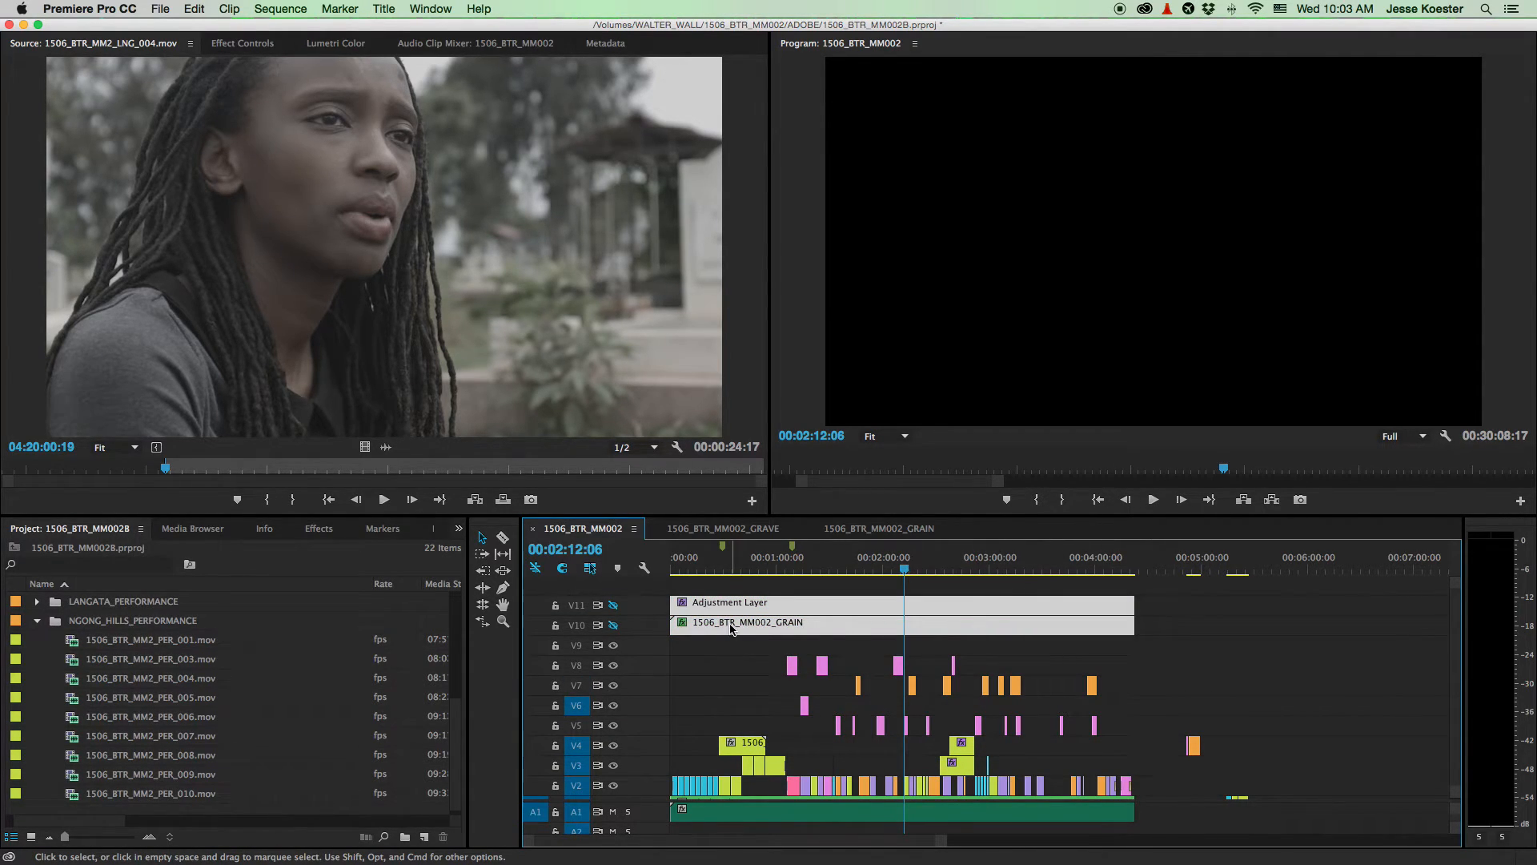
left_click_drag(730, 629, 726, 613)
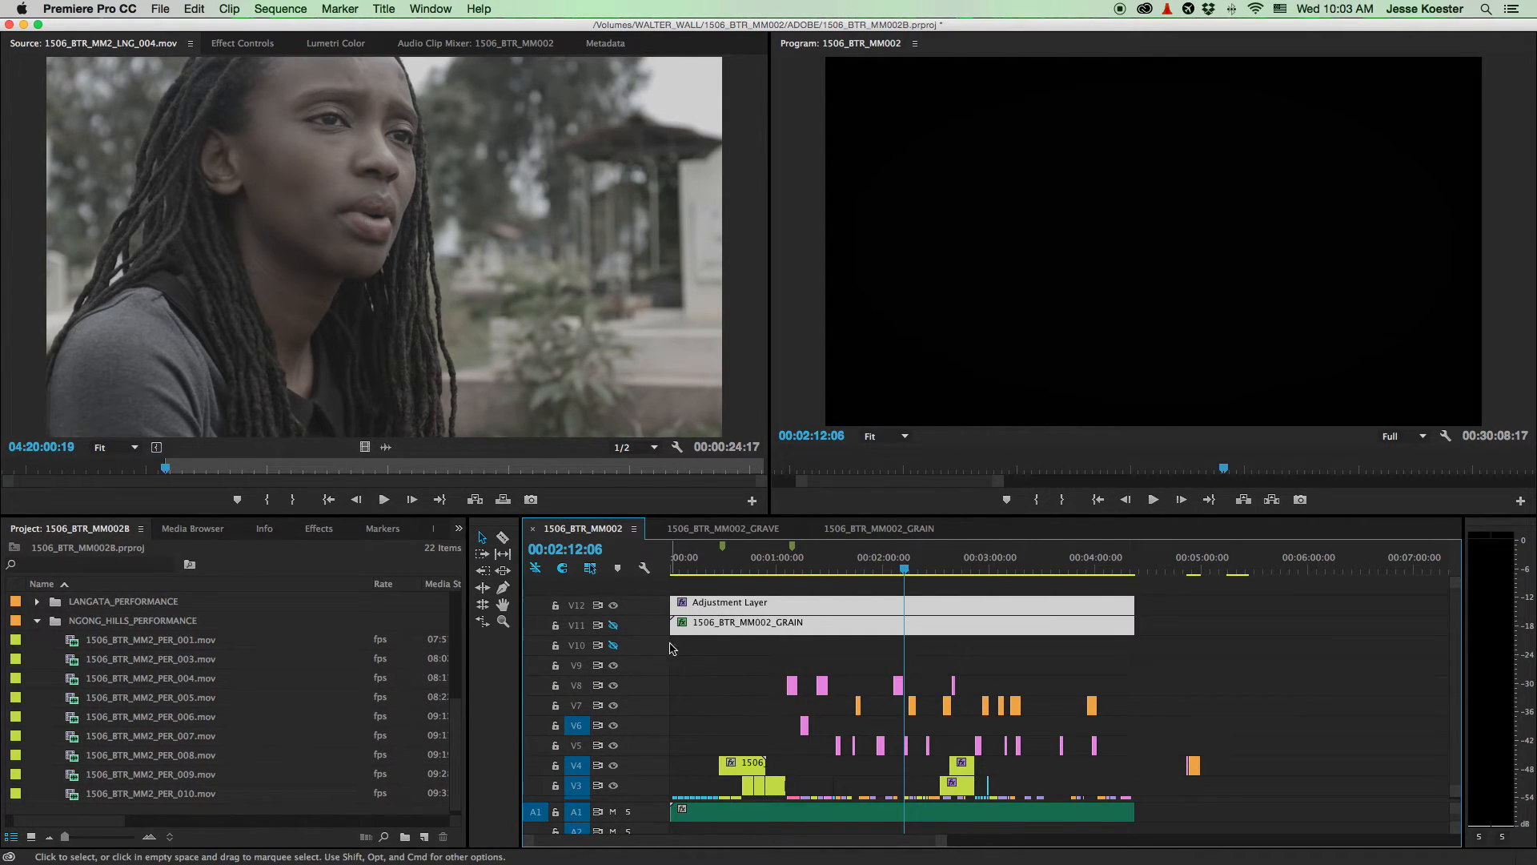
- Turn off track output for V12 and turn V10's output back on
left_click(613, 605)
left_click(613, 645)
scroll(1079, 710, "down", 5)
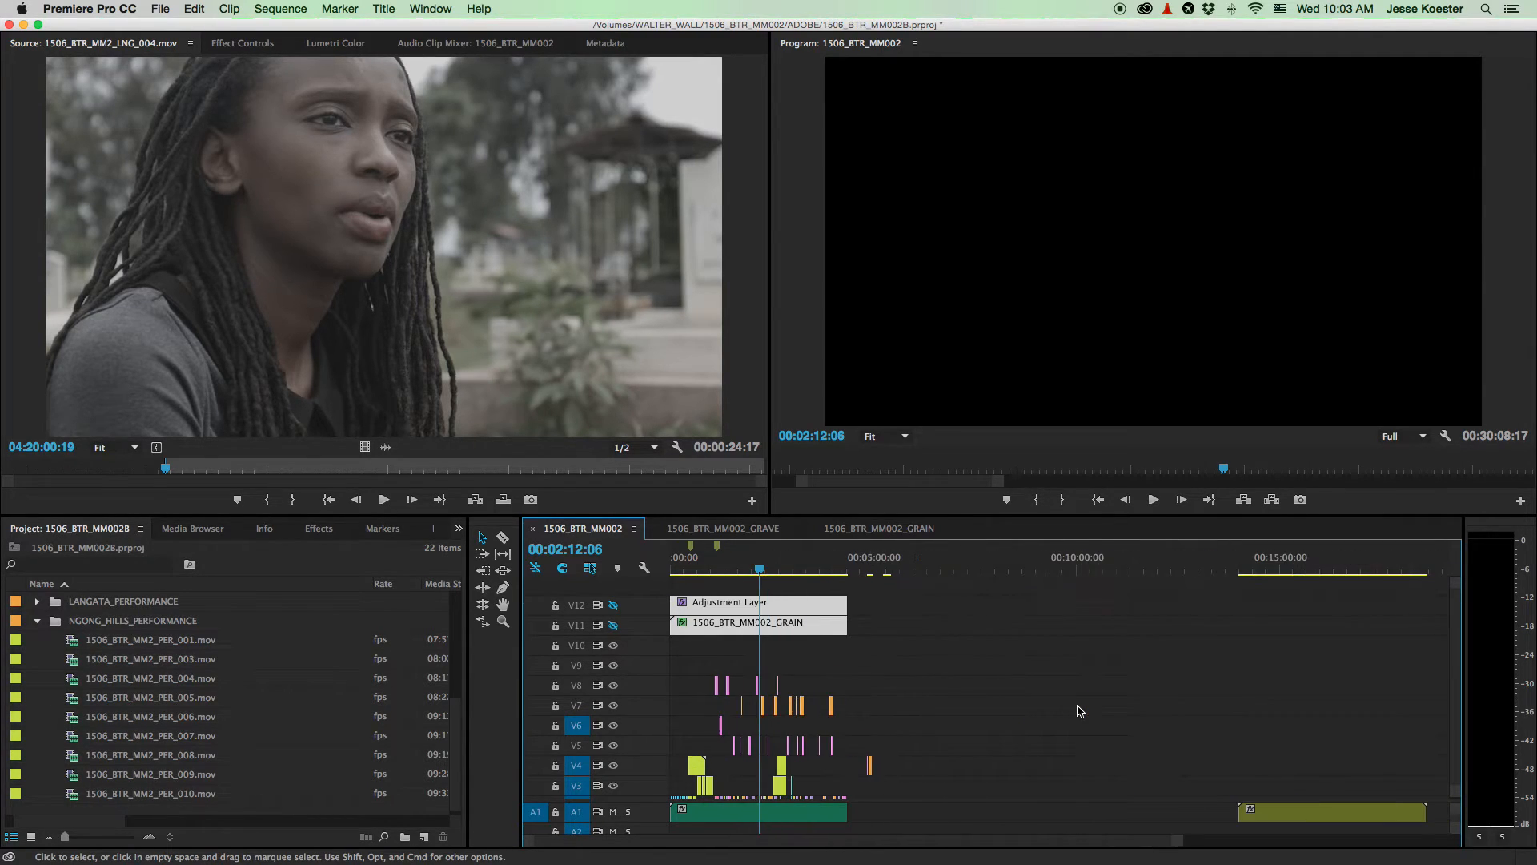
scroll(1134, 744, "down", 3)
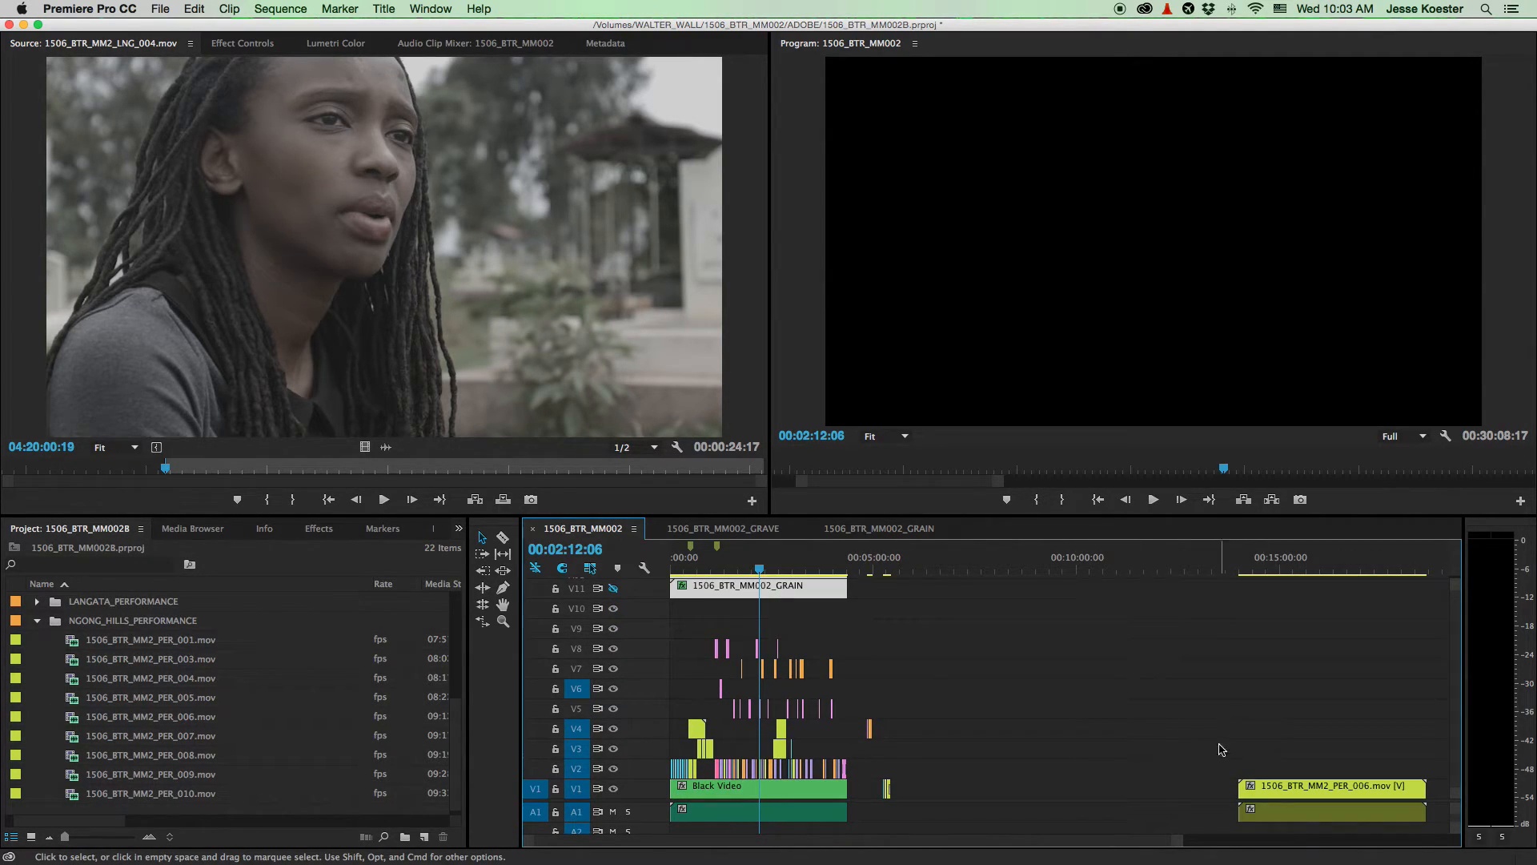
- Slide the PER_006 clip on V1 to start near 00:07:05 and preview it
left_click_drag(1308, 801, 1030, 787)
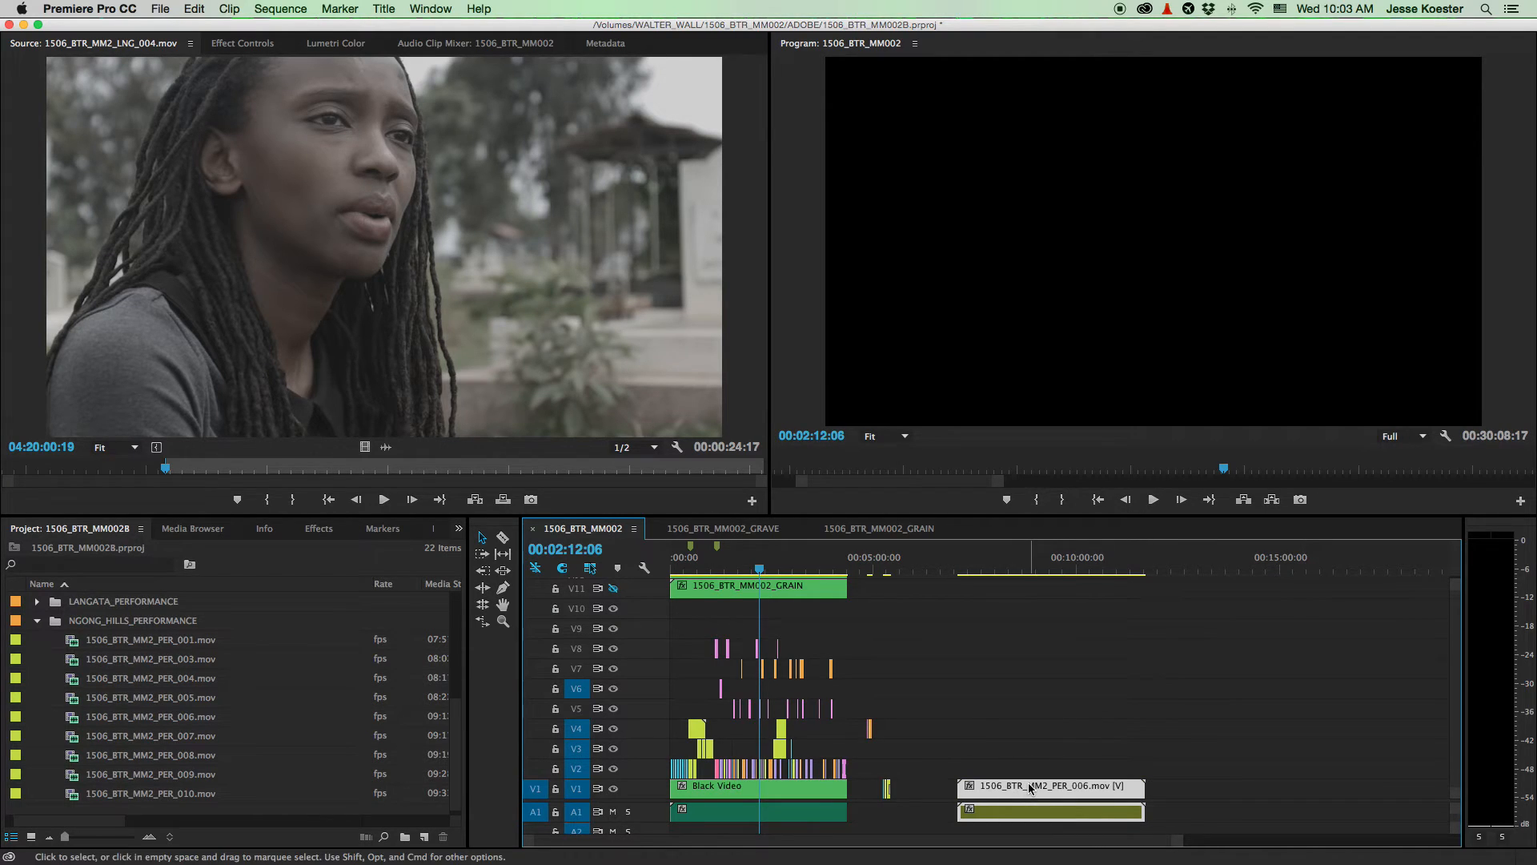
left_click(998, 570)
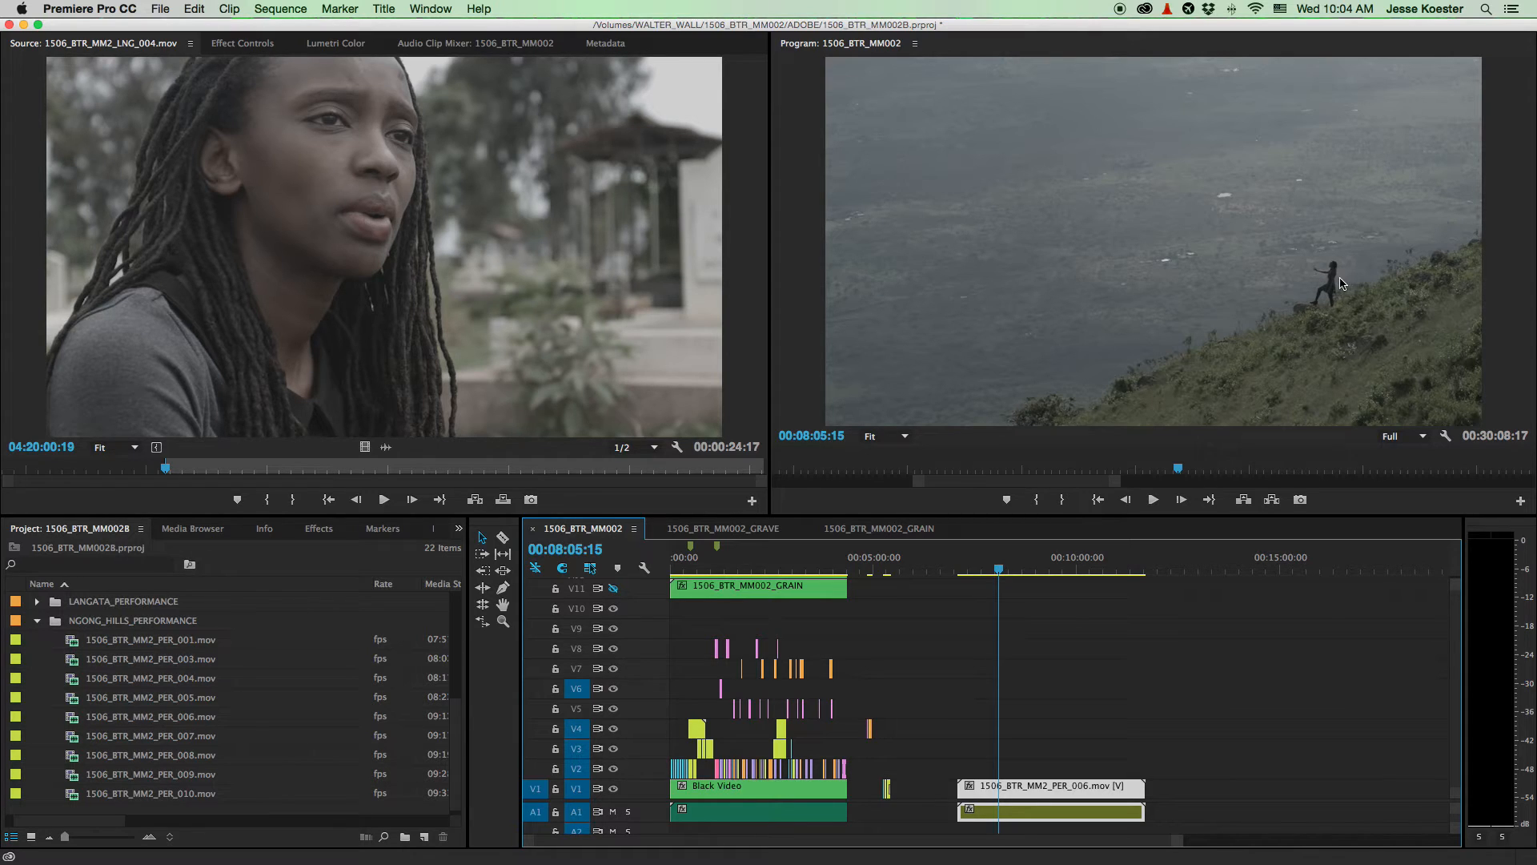
key("space")
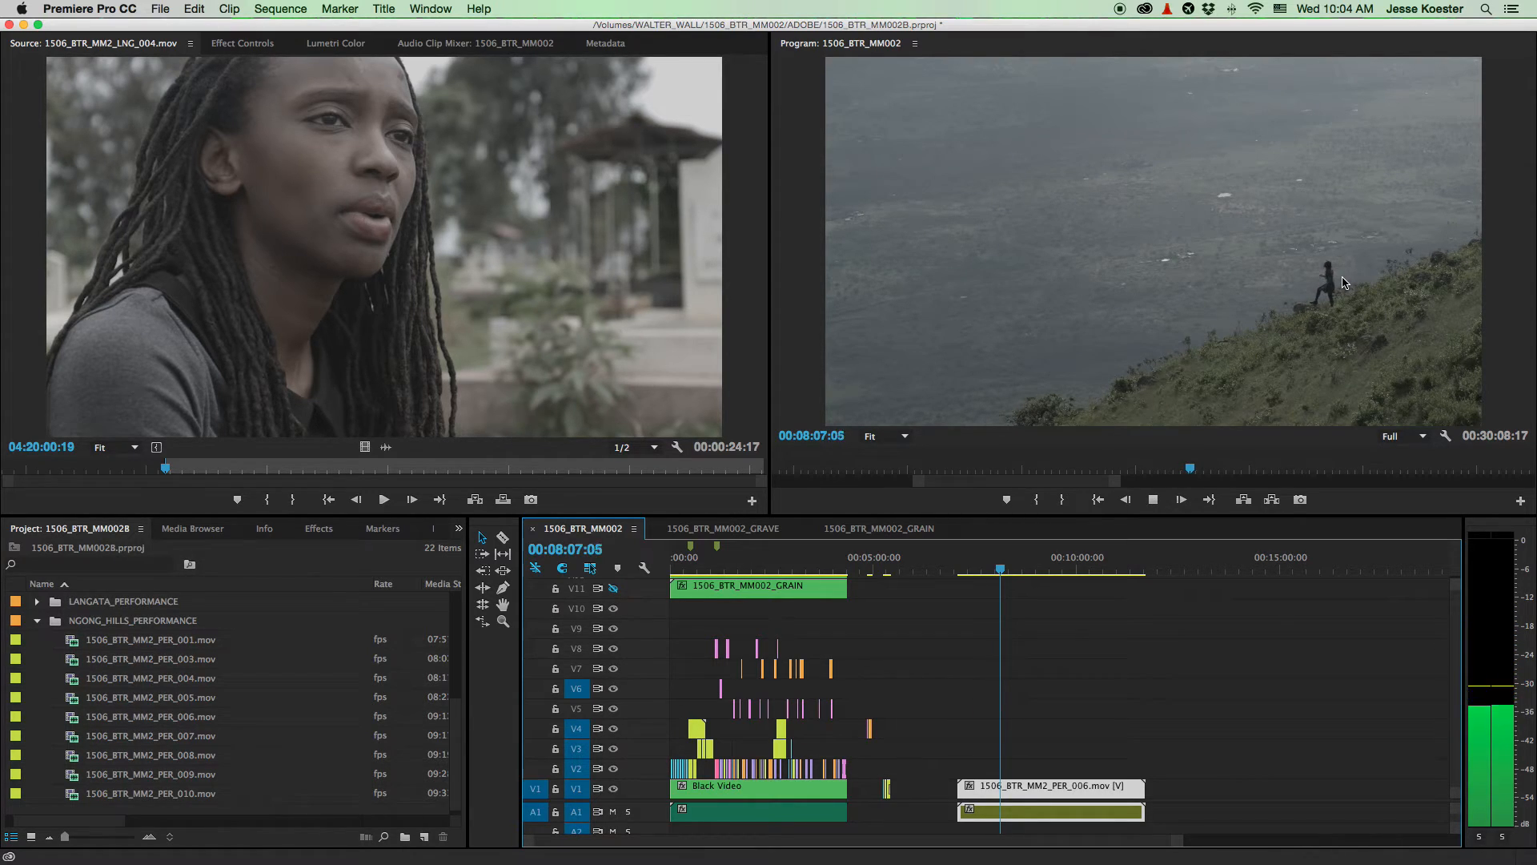
key("space")
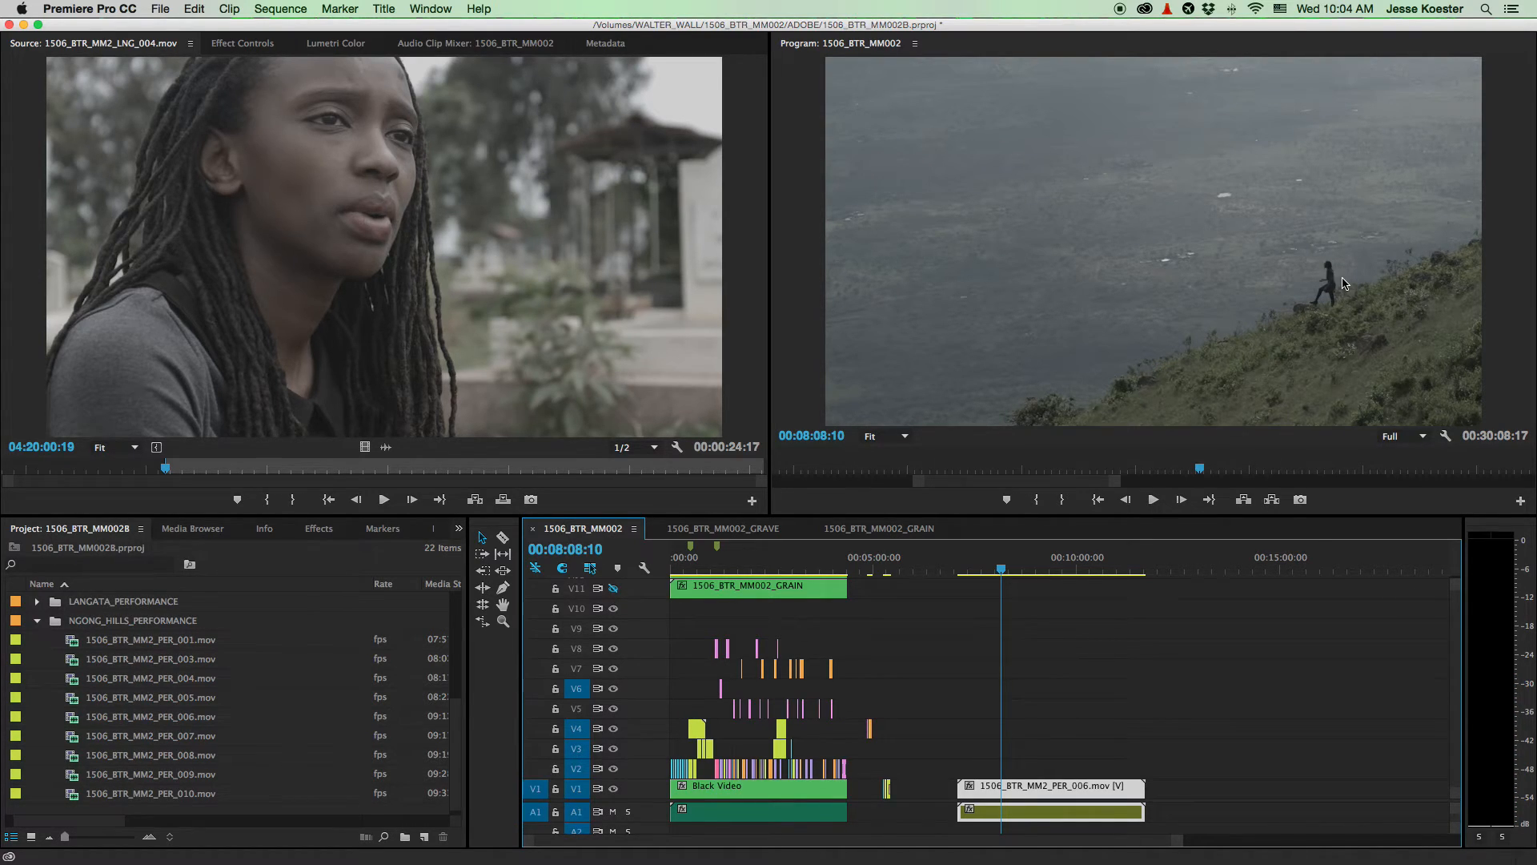
key("space")
key("space")
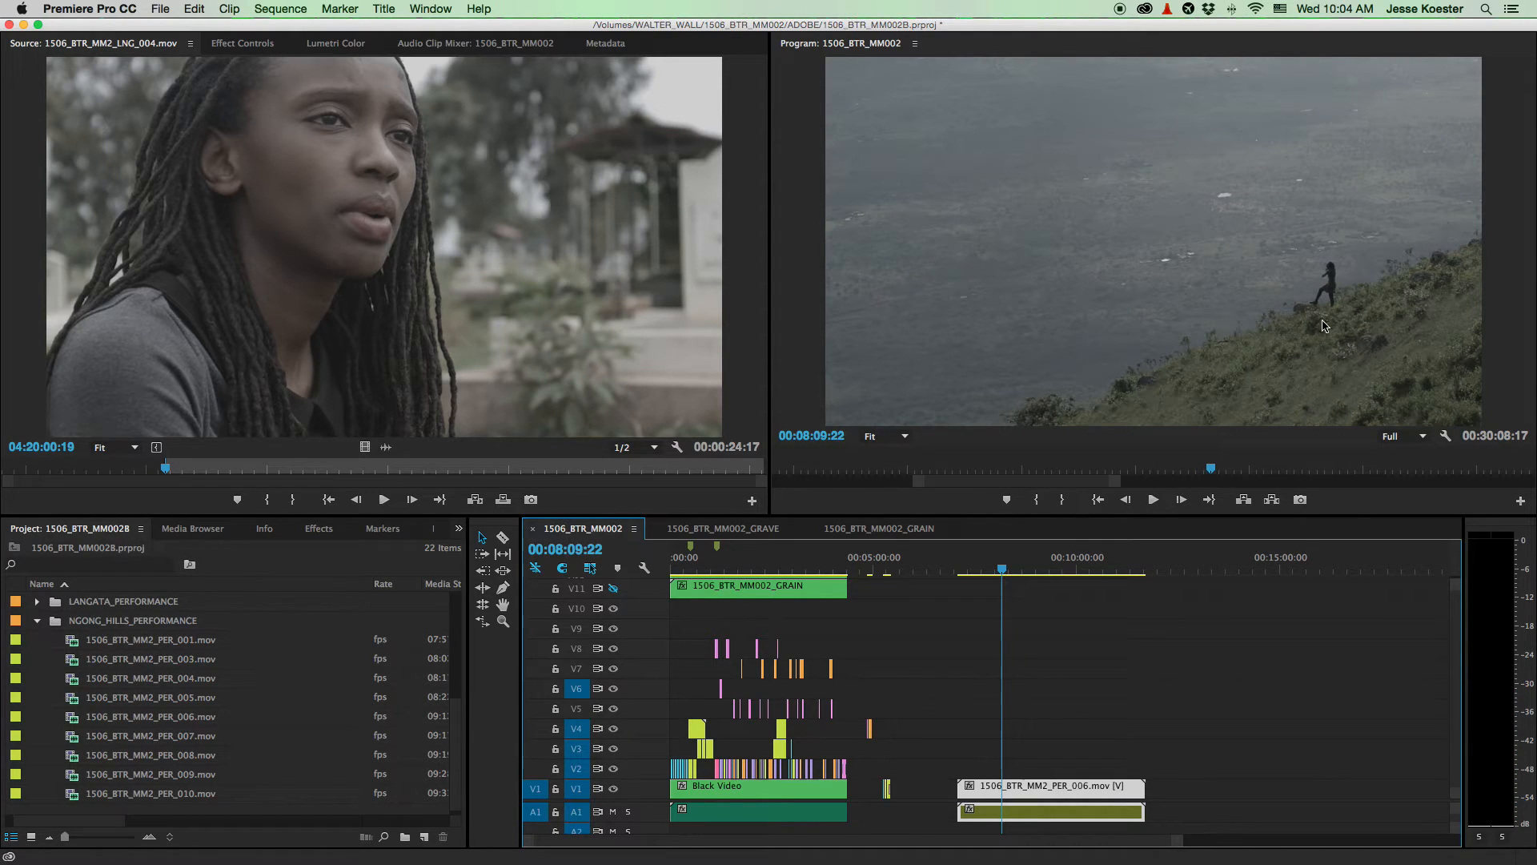
- Delete PER_006's A1 audio and play the video-only clip from its start
left_click_drag(1188, 812, 1017, 810)
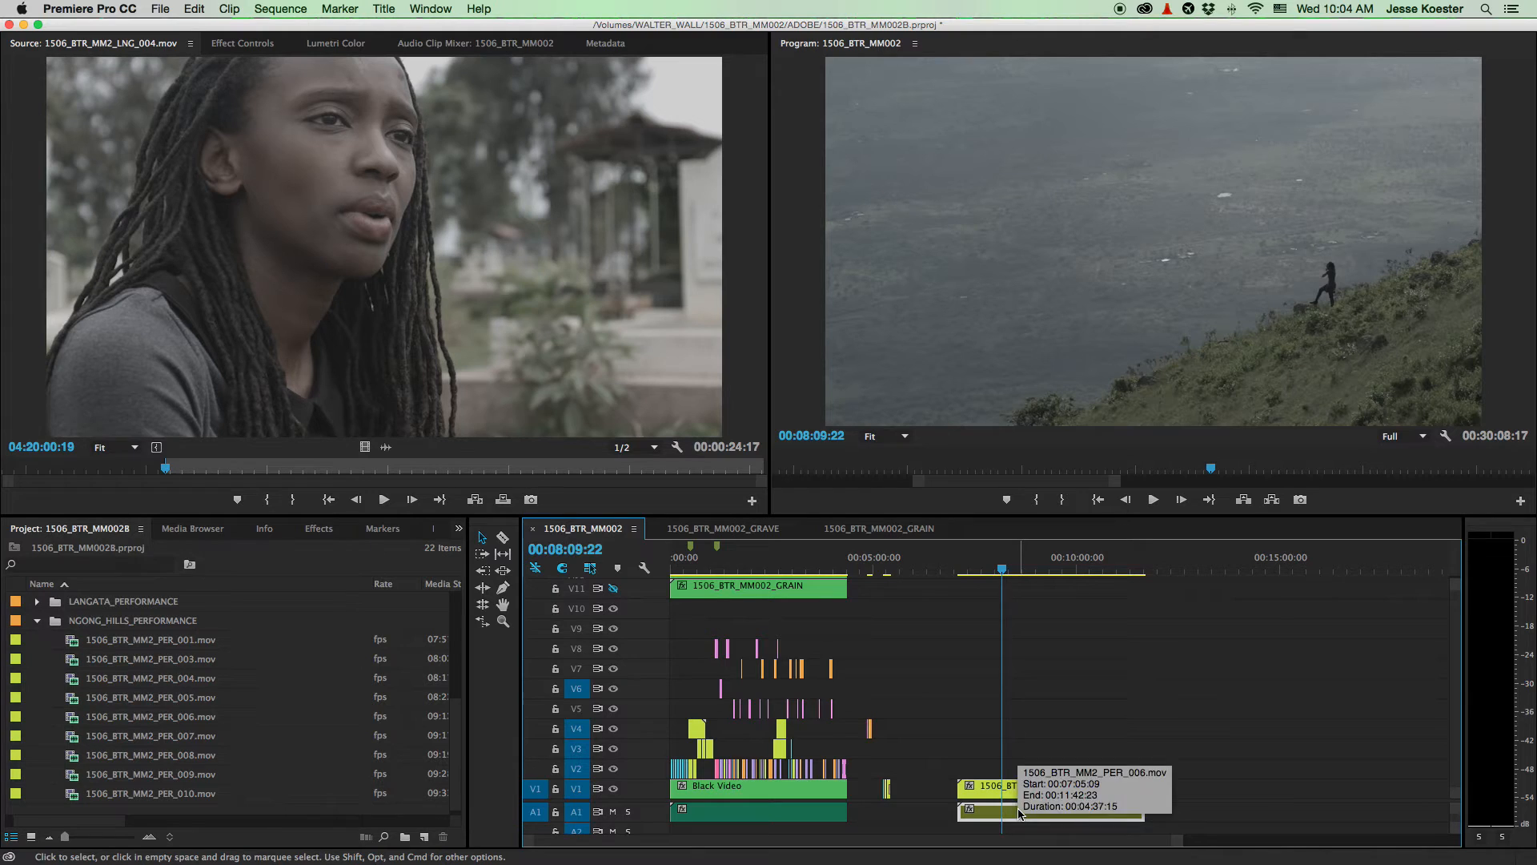
key("Delete")
key("space")
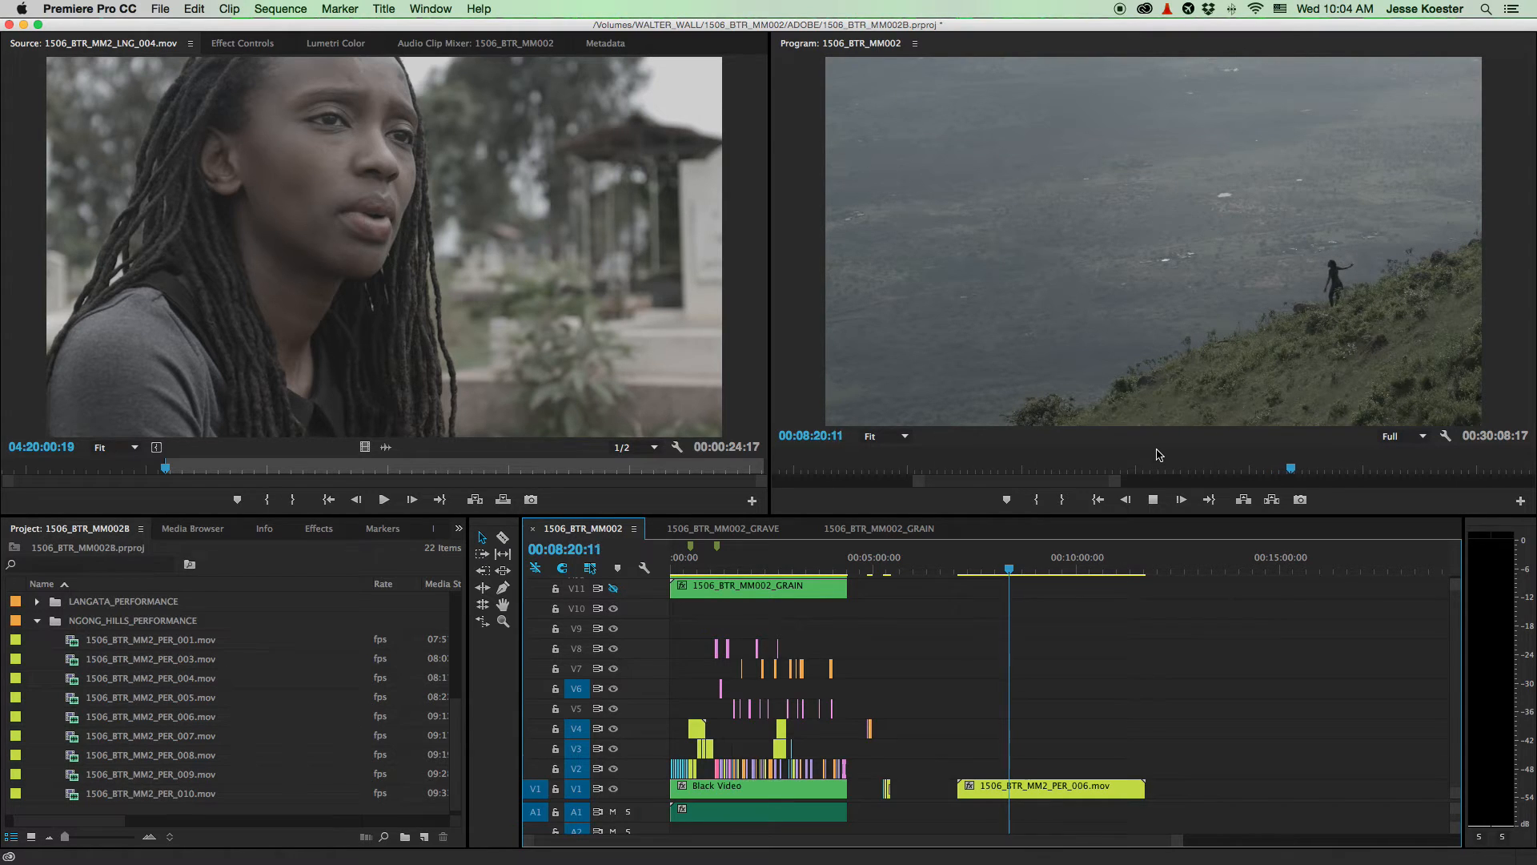
key("space")
scroll(987, 715, "up", 5)
scroll(987, 715, "down", 1)
left_click_drag(901, 564, 879, 569)
key("space")
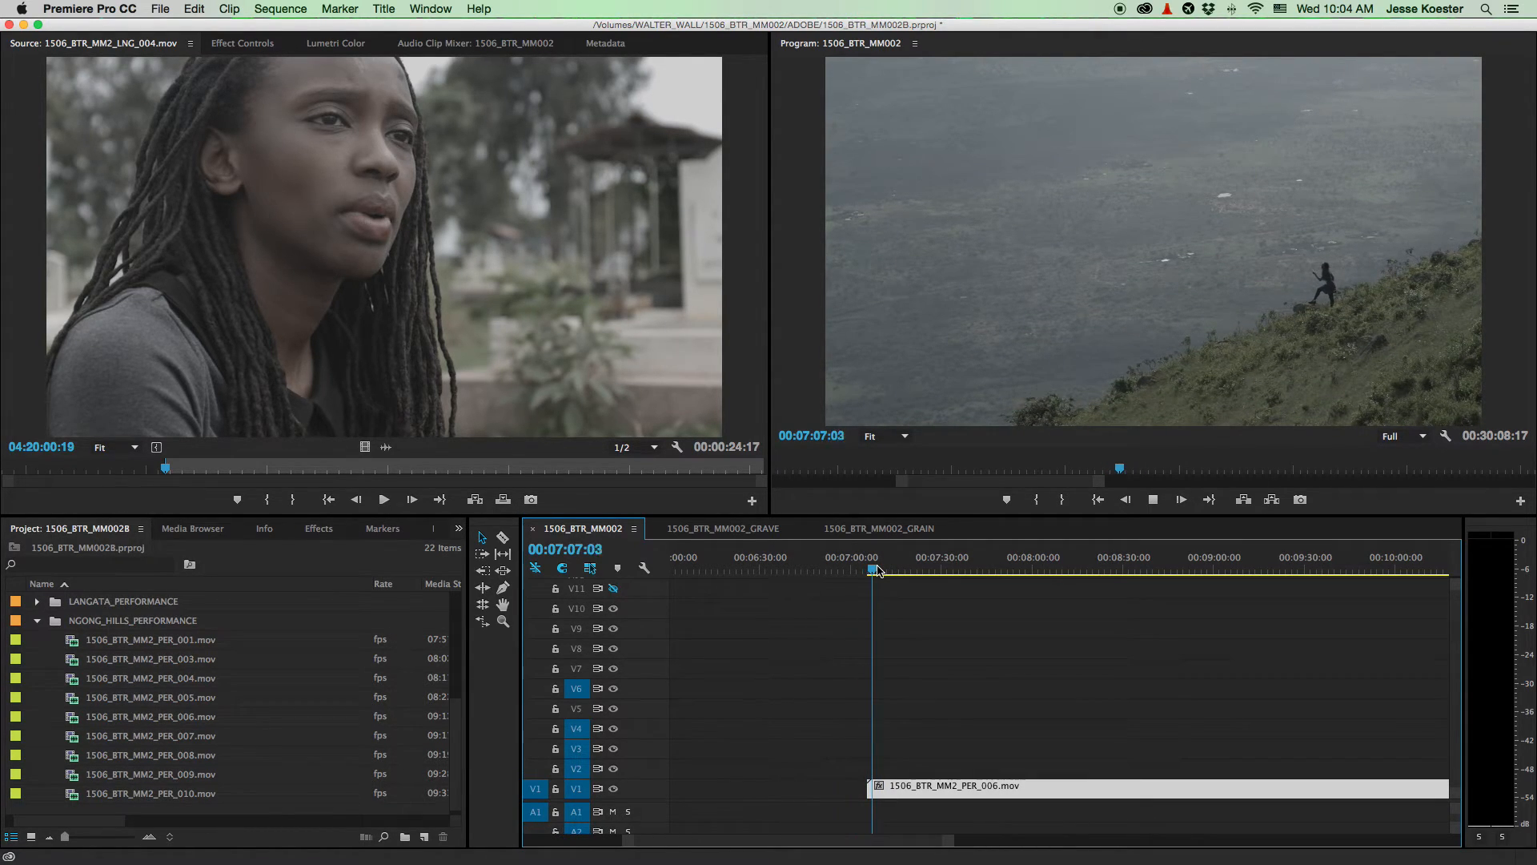
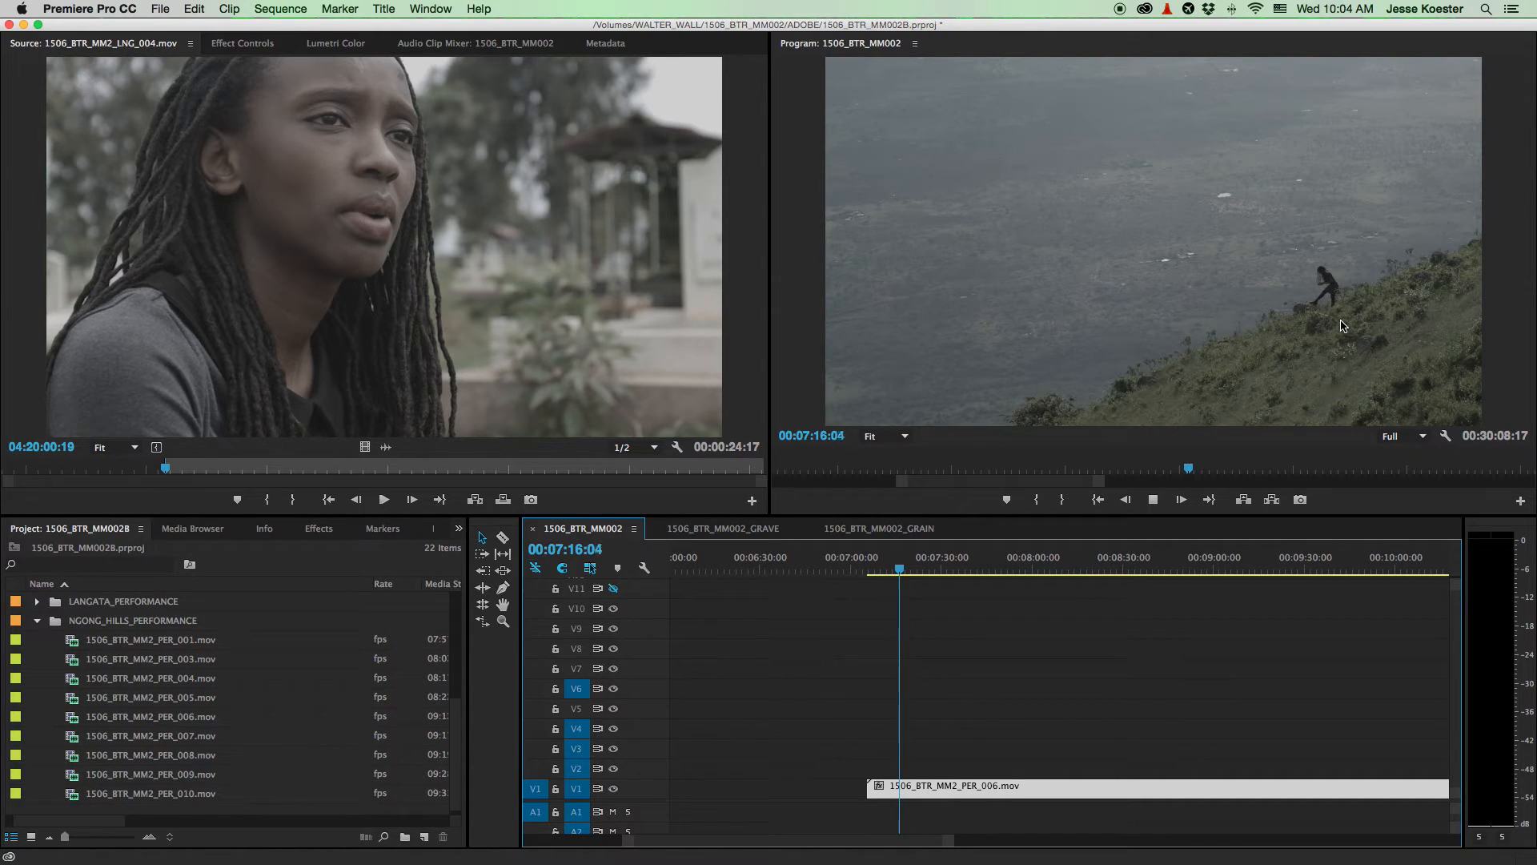
- Move the PER_006 clip from V1 to the start of V10, then preview from 29 seconds
key("k")
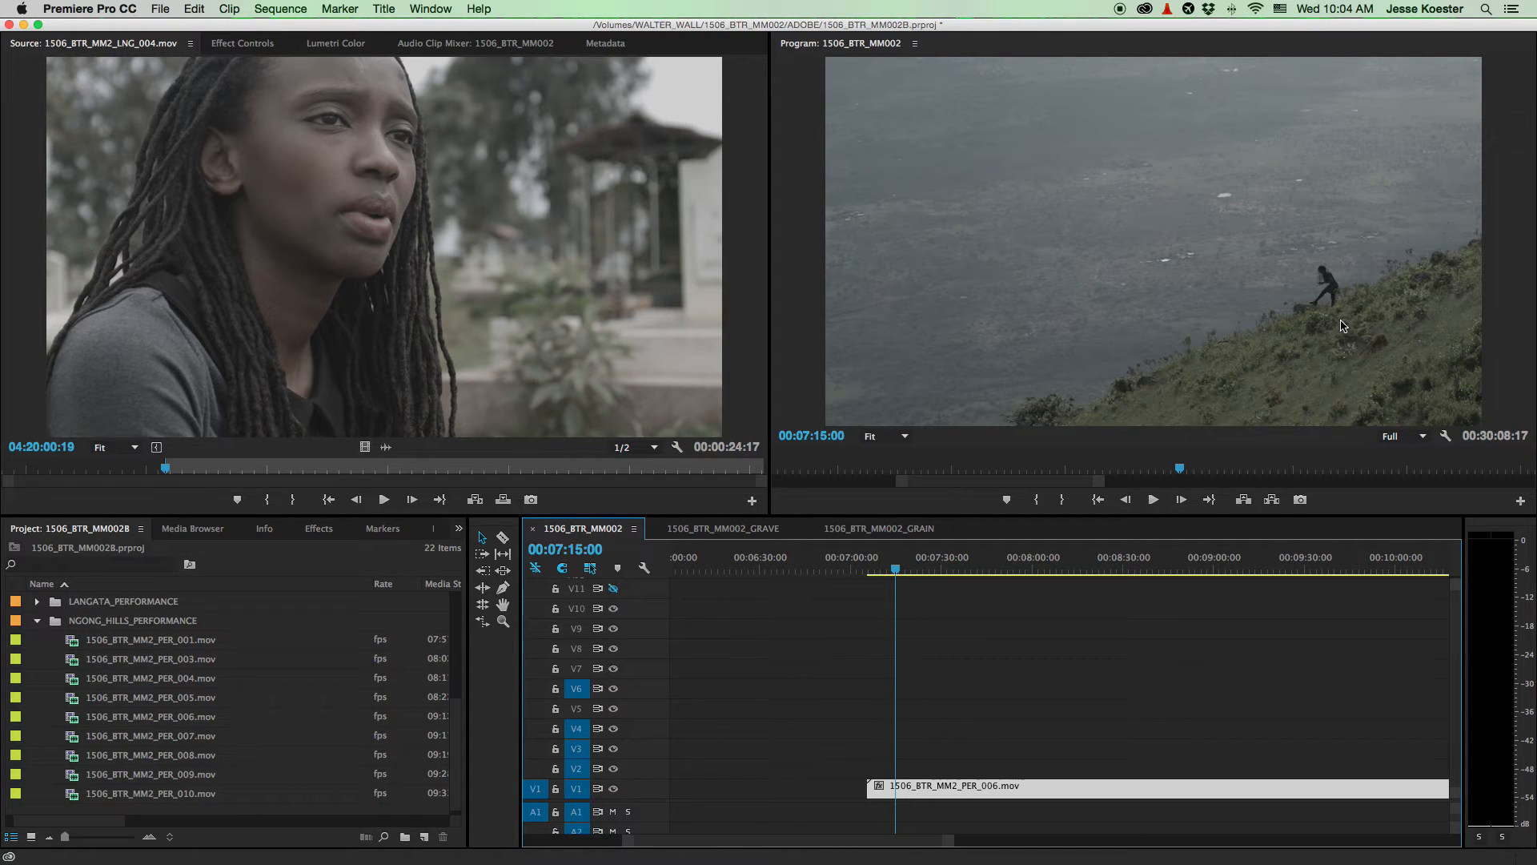
key("l")
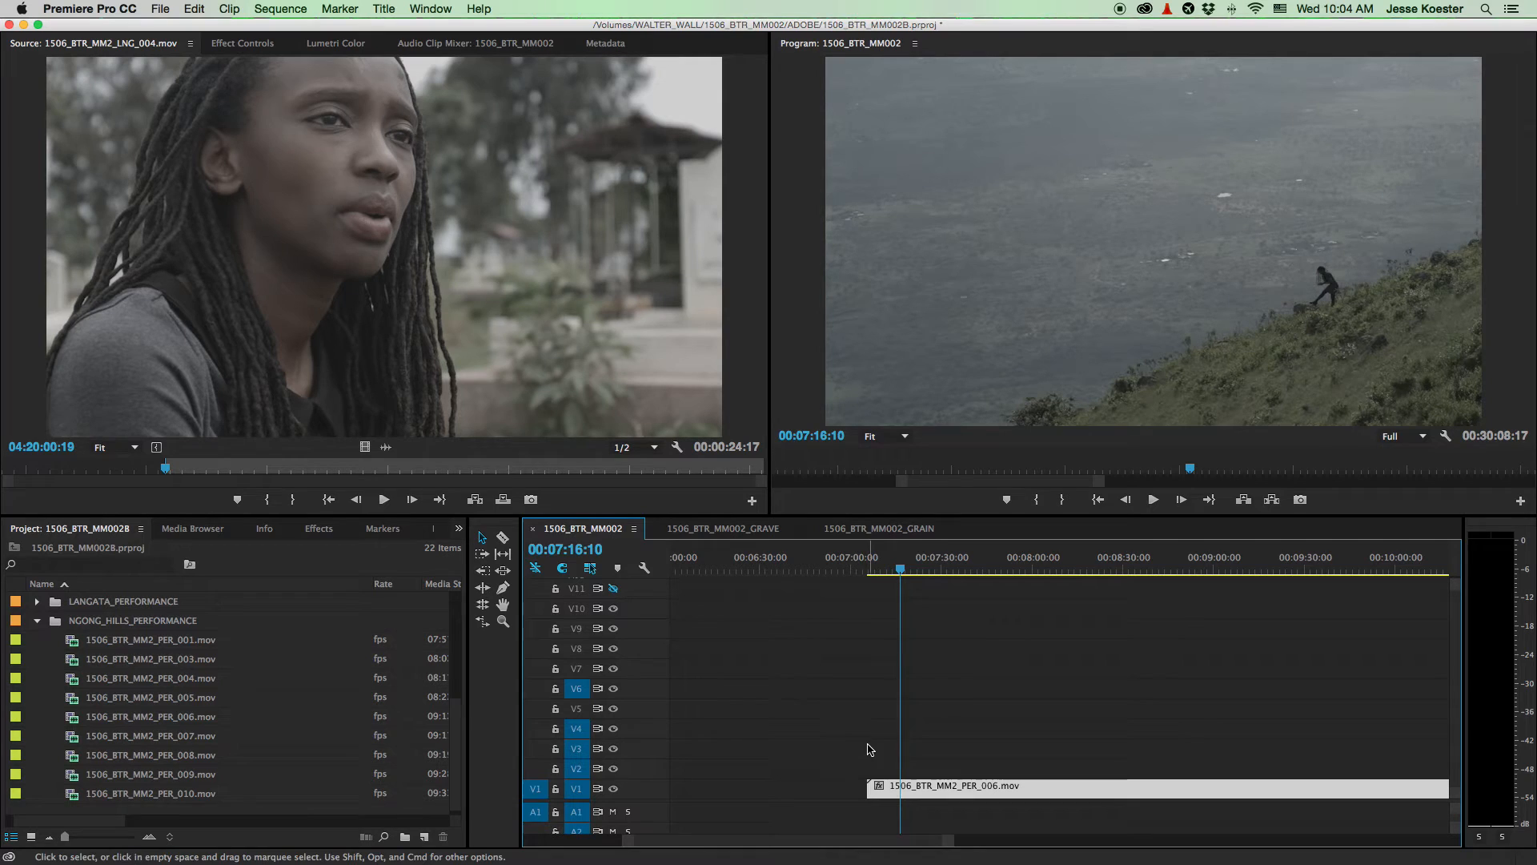
left_click_drag(870, 789, 676, 613)
key("backslash")
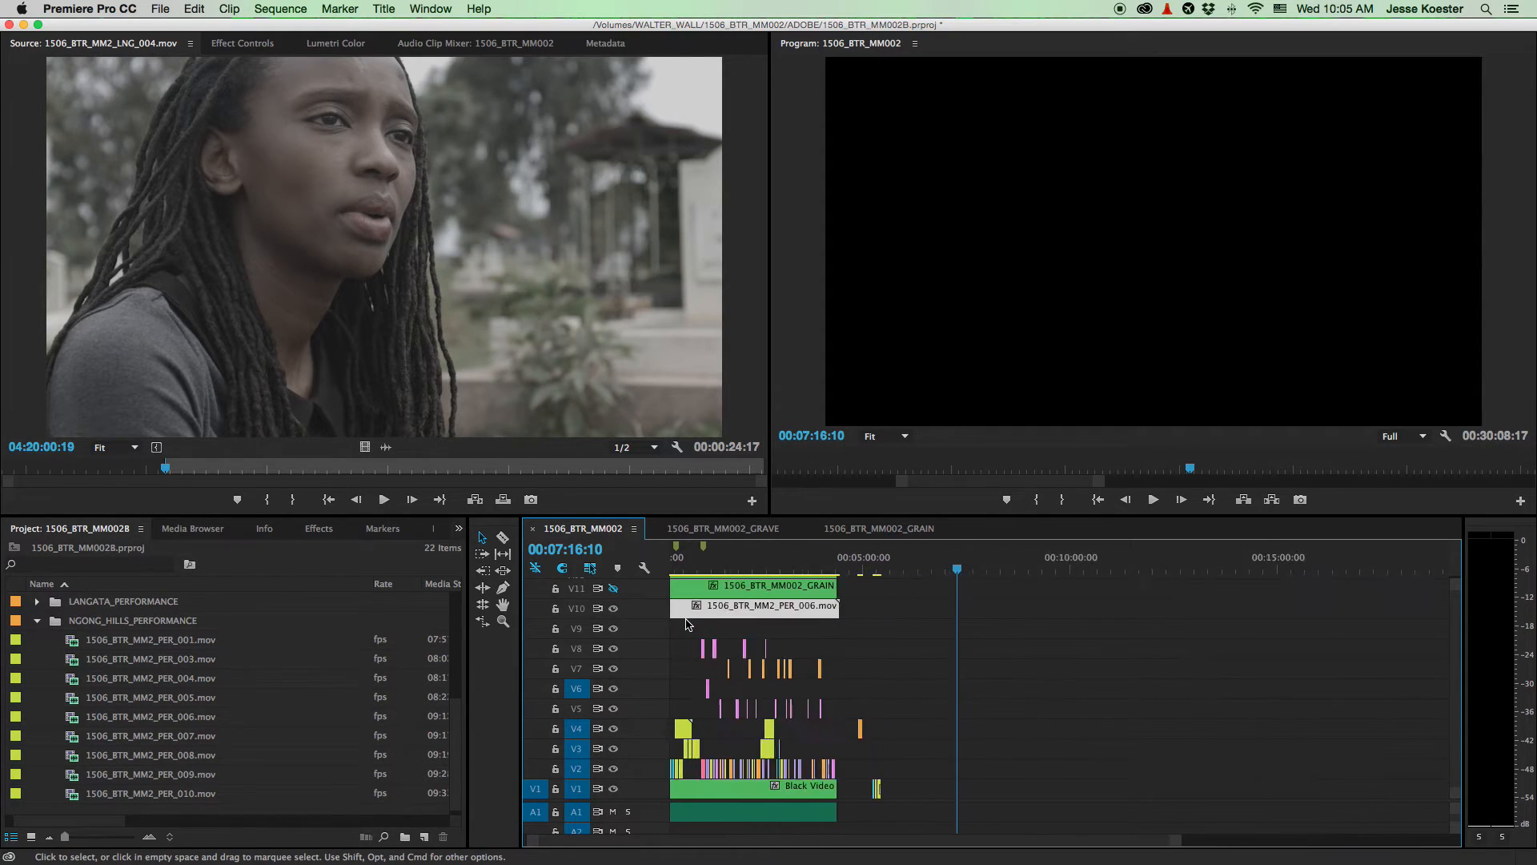
key("backslash")
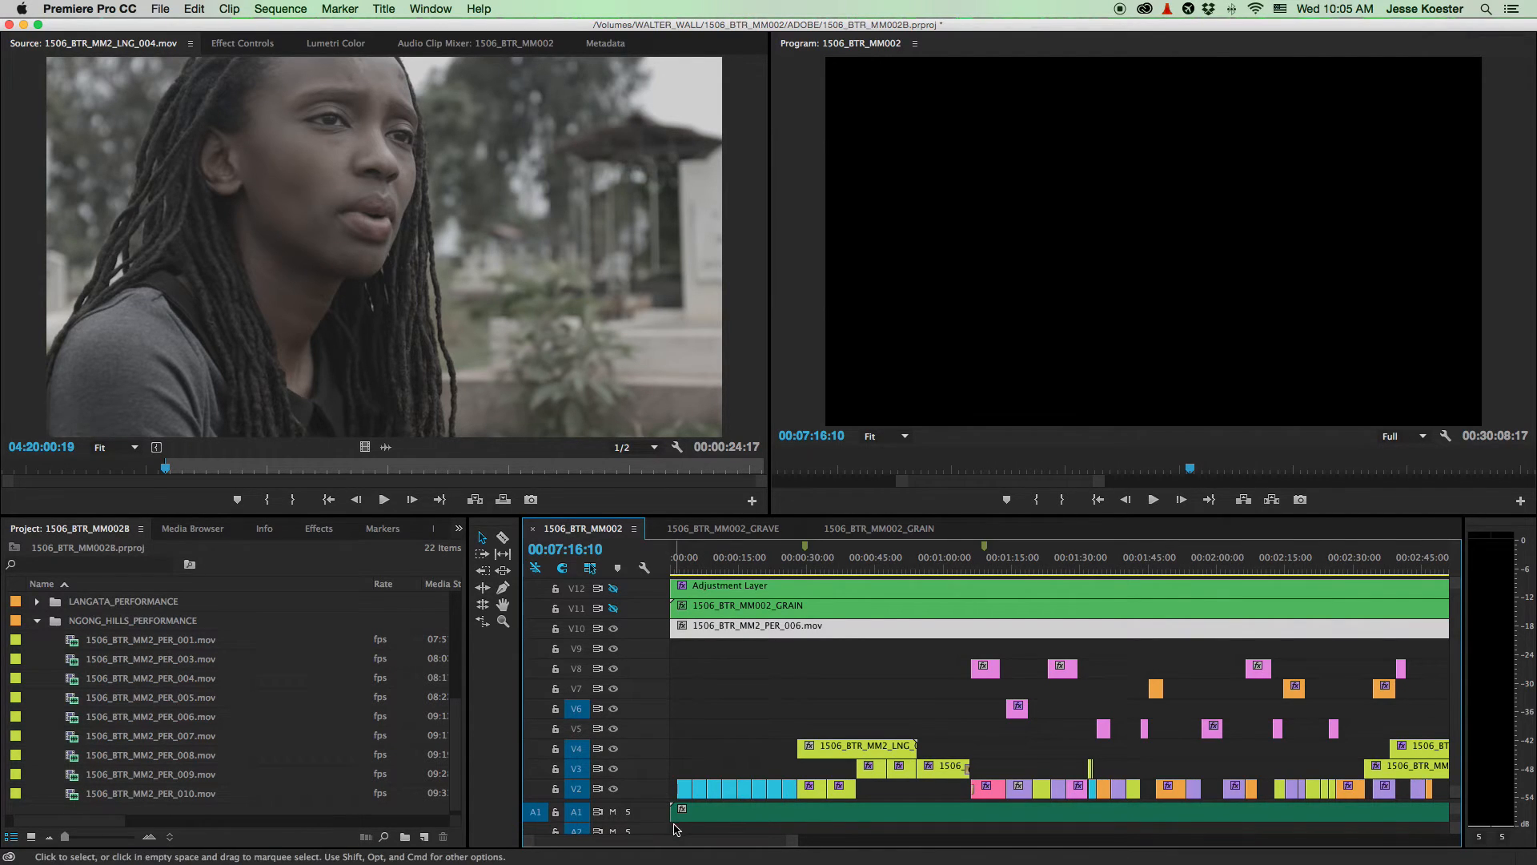
left_click(805, 558)
key("space")
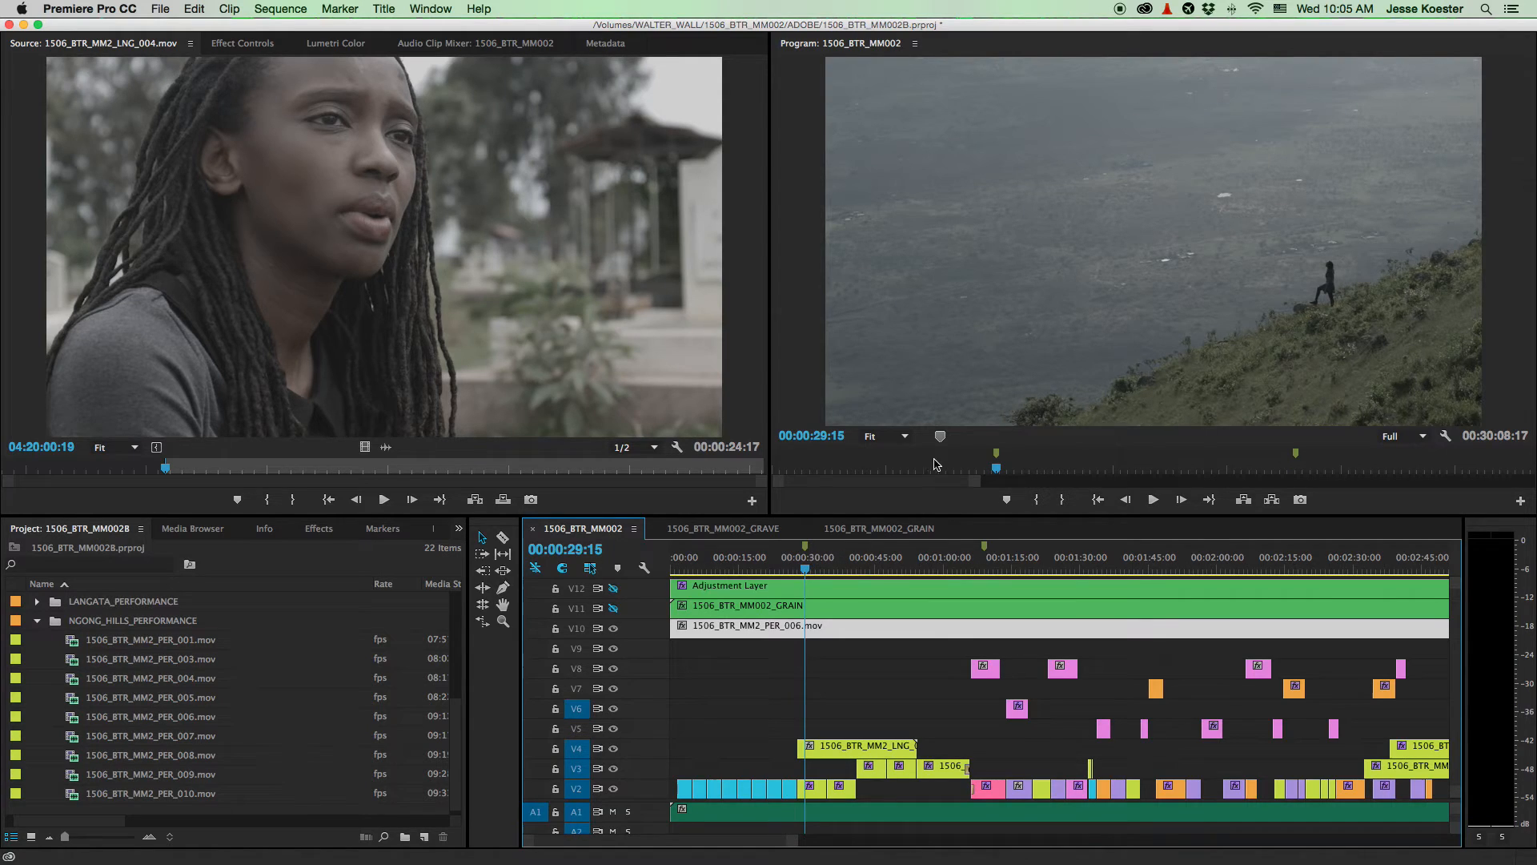
- View the program picture at 100%, panned onto the woman on the hillside
left_click(906, 437)
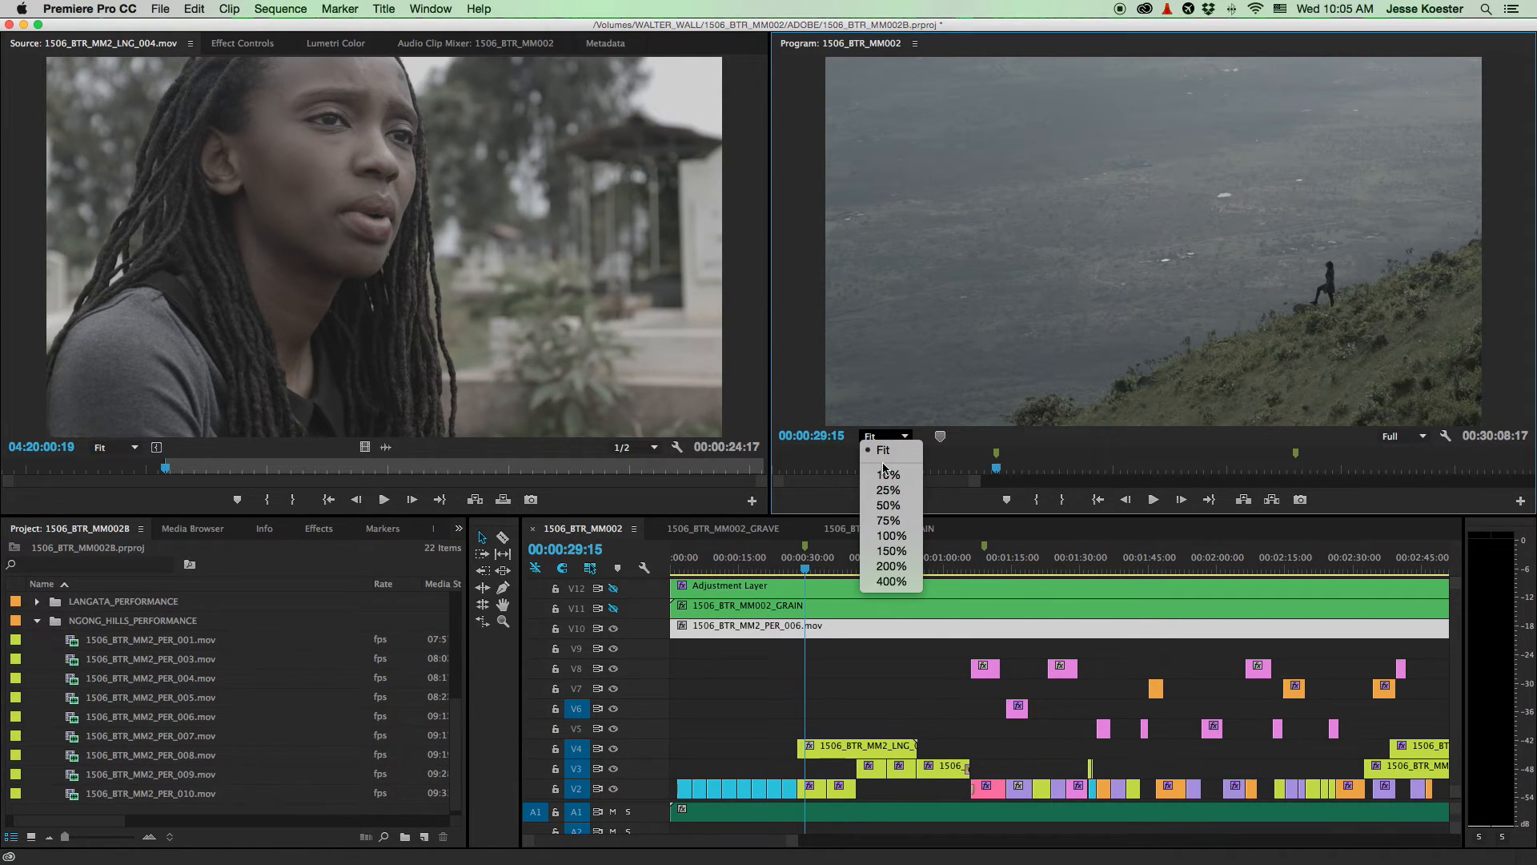
left_click(891, 535)
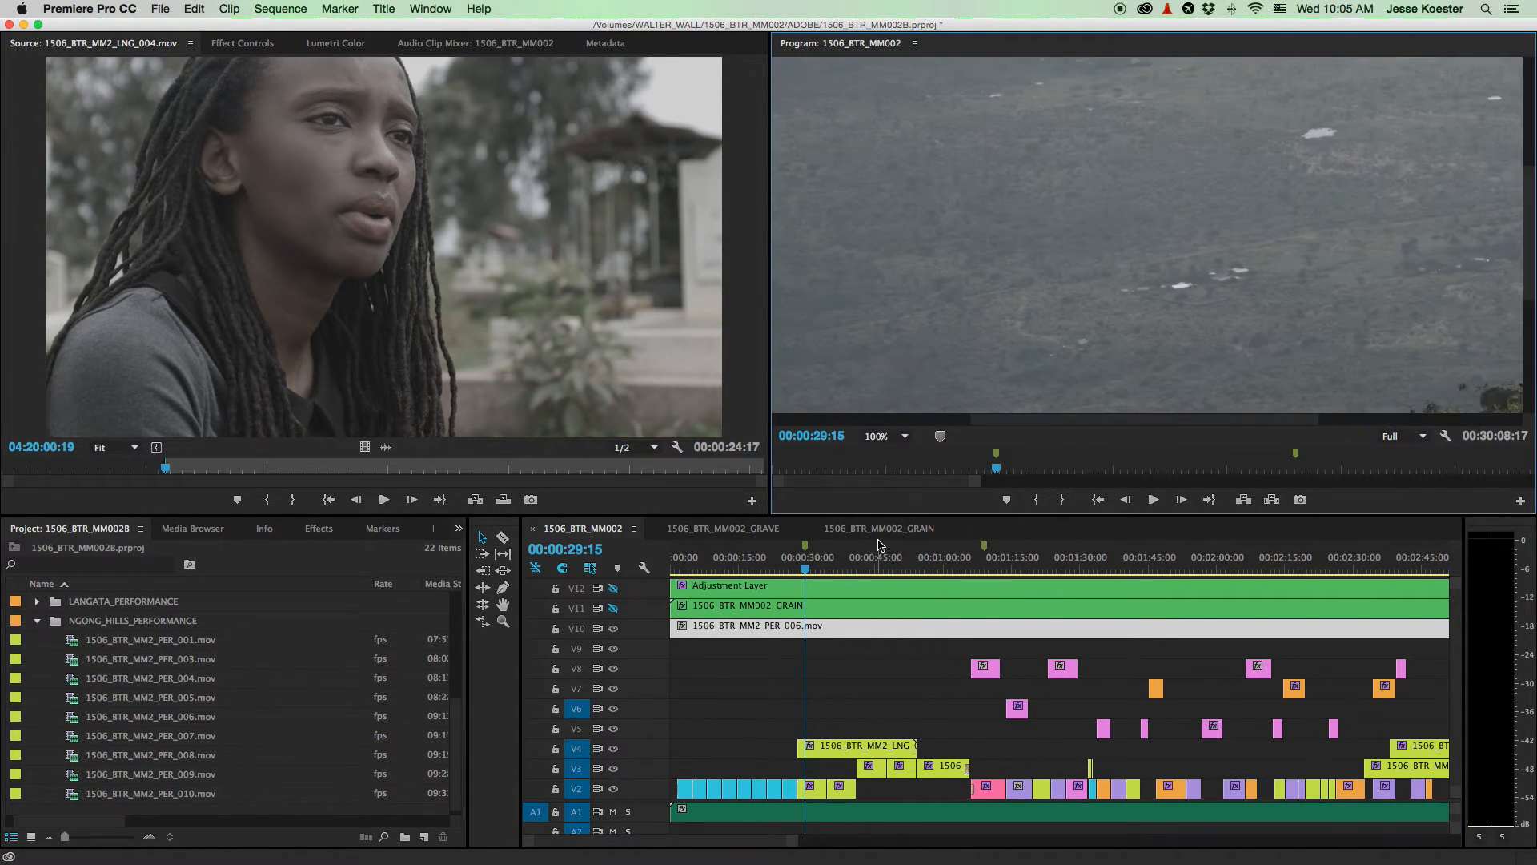
left_click_drag(1127, 421, 929, 425)
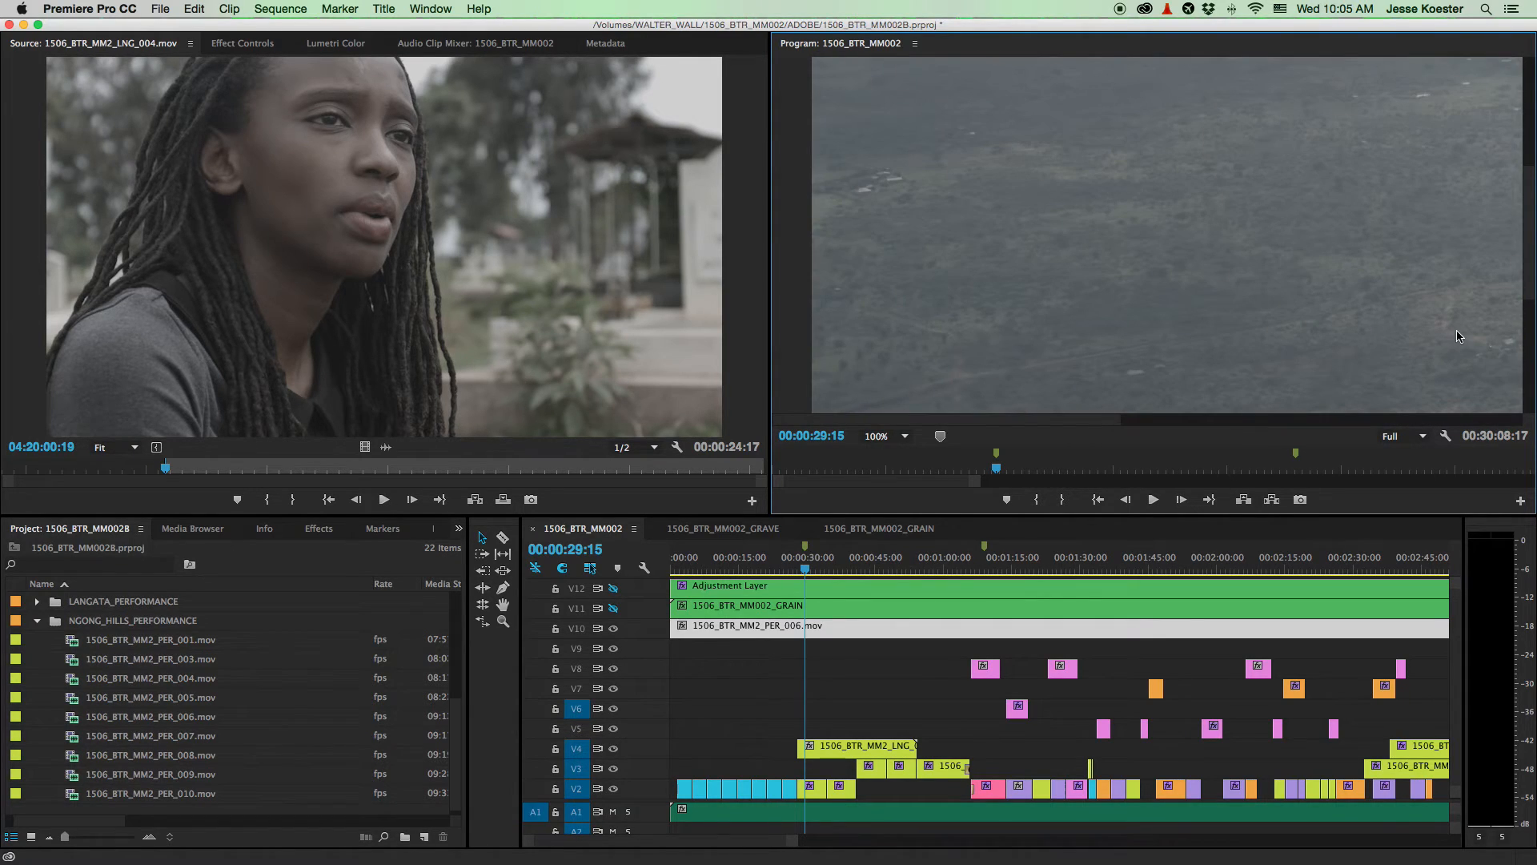
left_click_drag(1081, 417, 1525, 281)
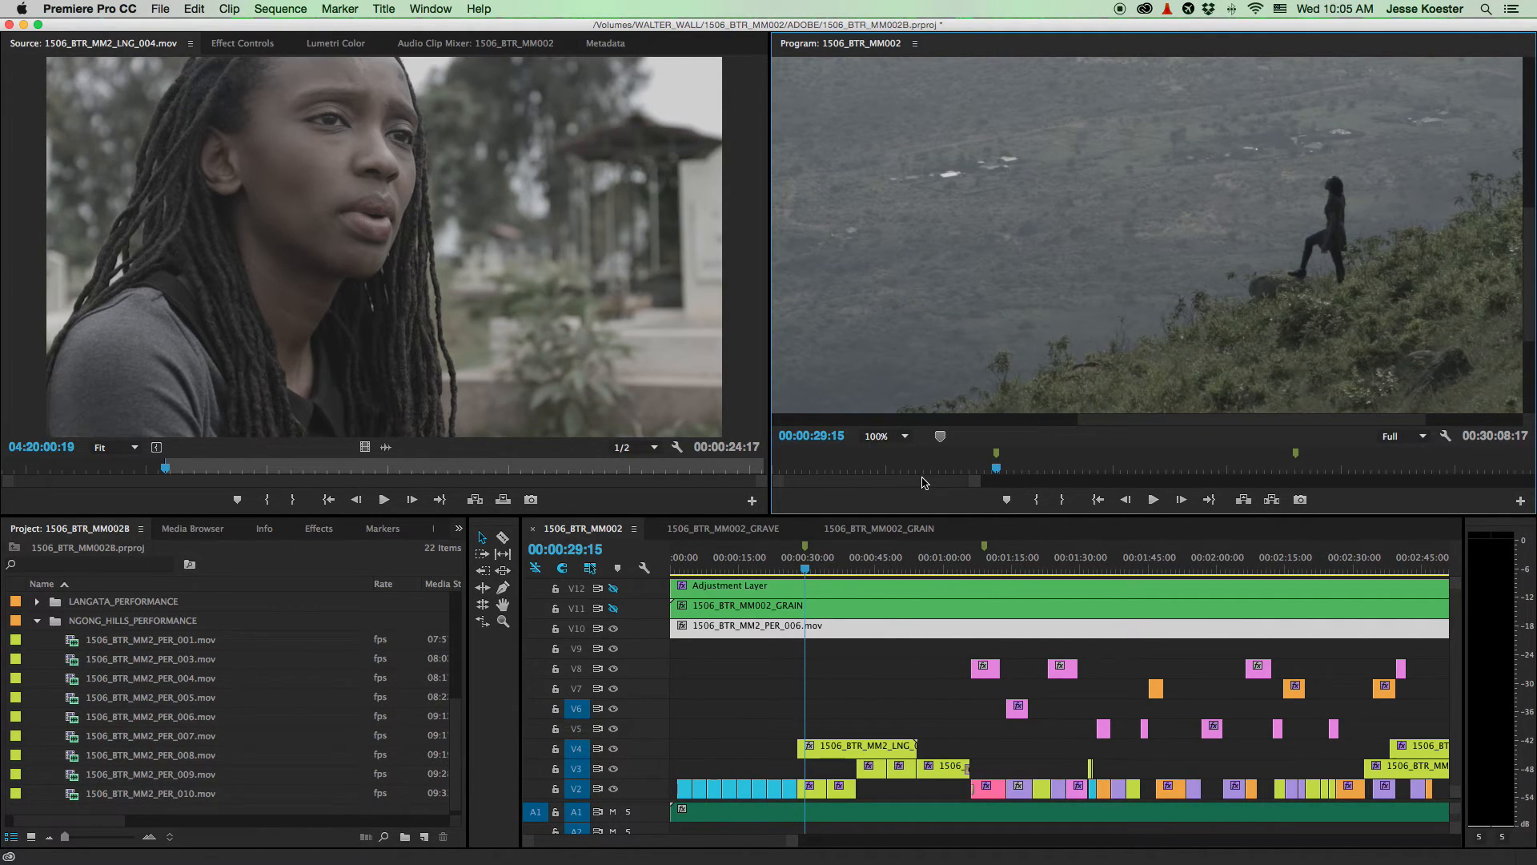
- Review the 34–36 second section twice and slide the PER_006 clip later on V10
key("space")
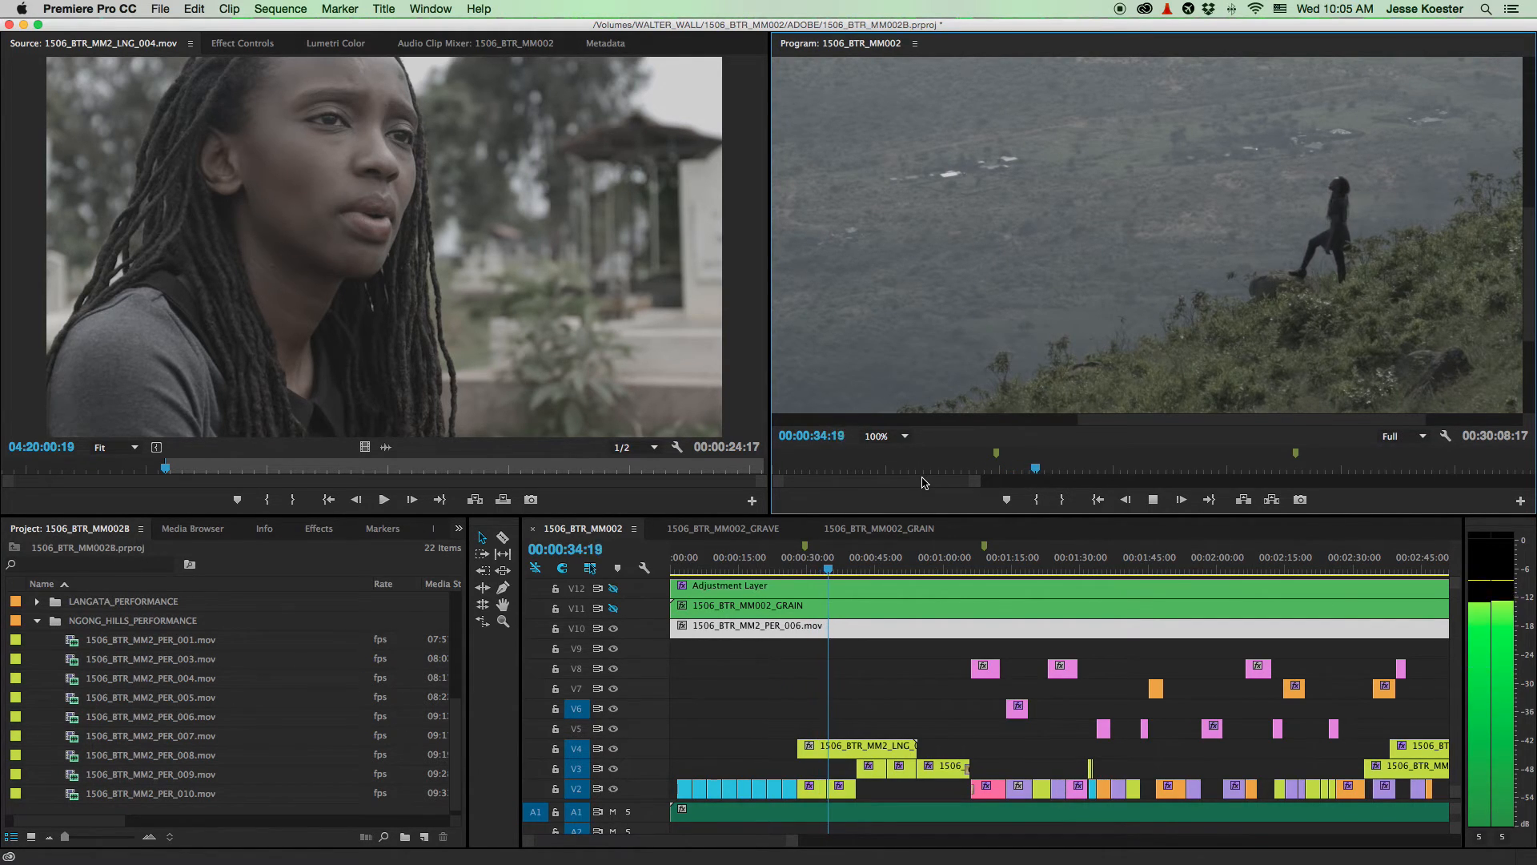
key("space")
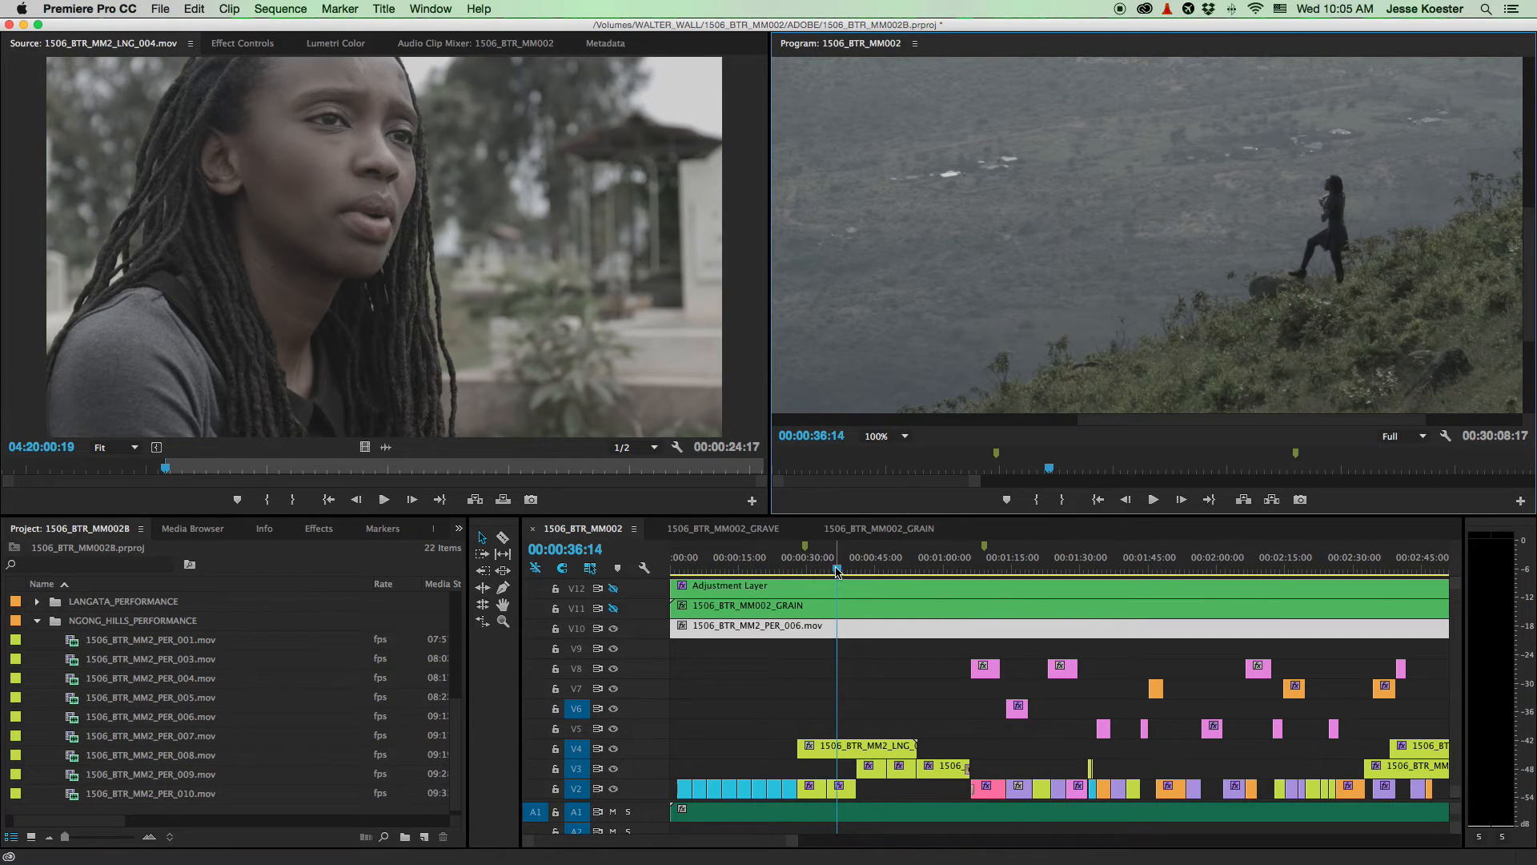
left_click_drag(837, 570, 828, 570)
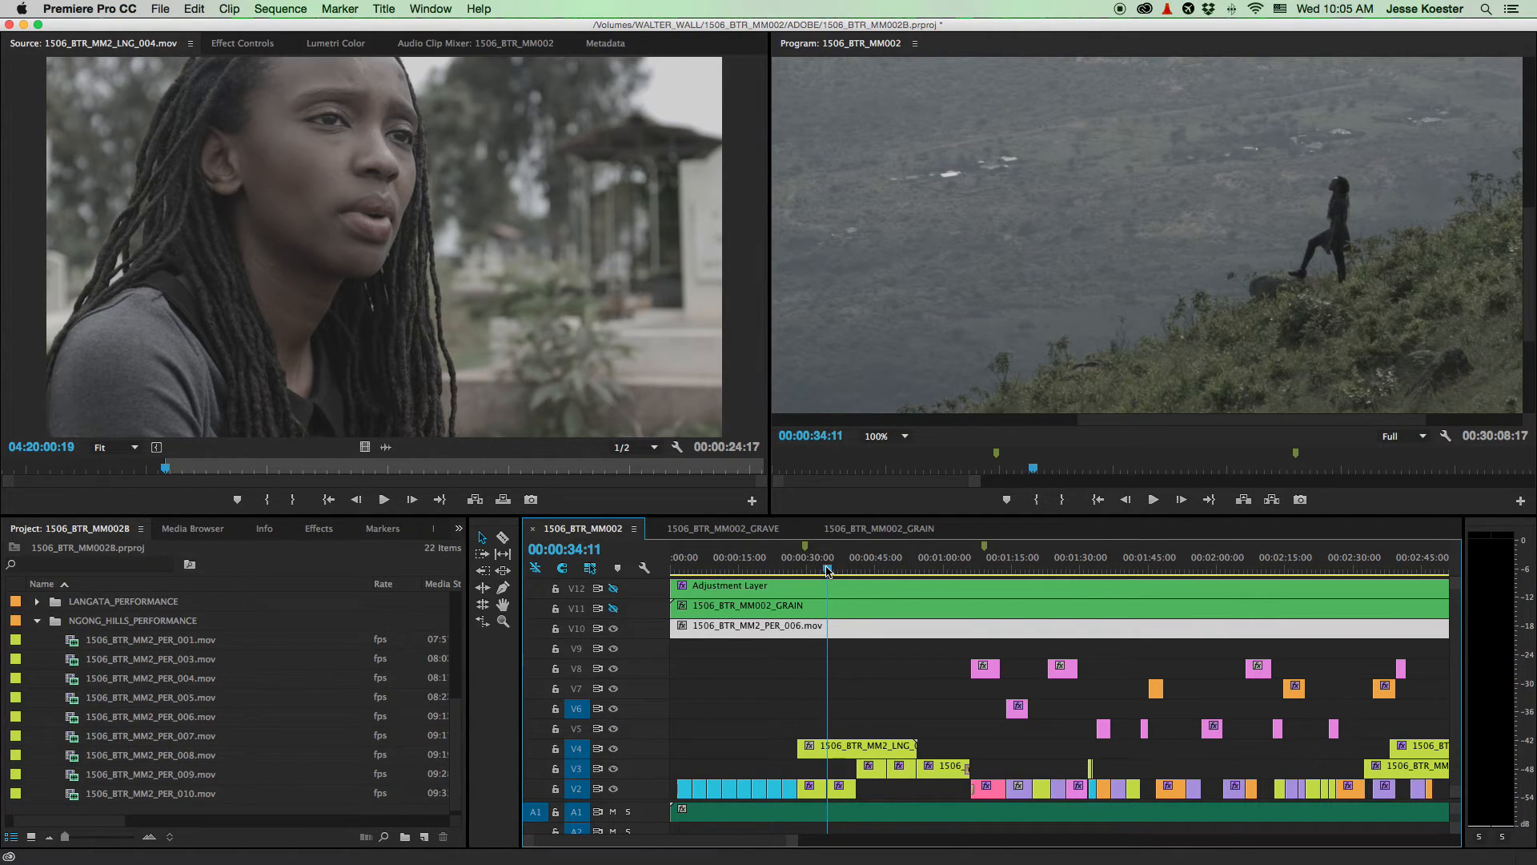
key("space")
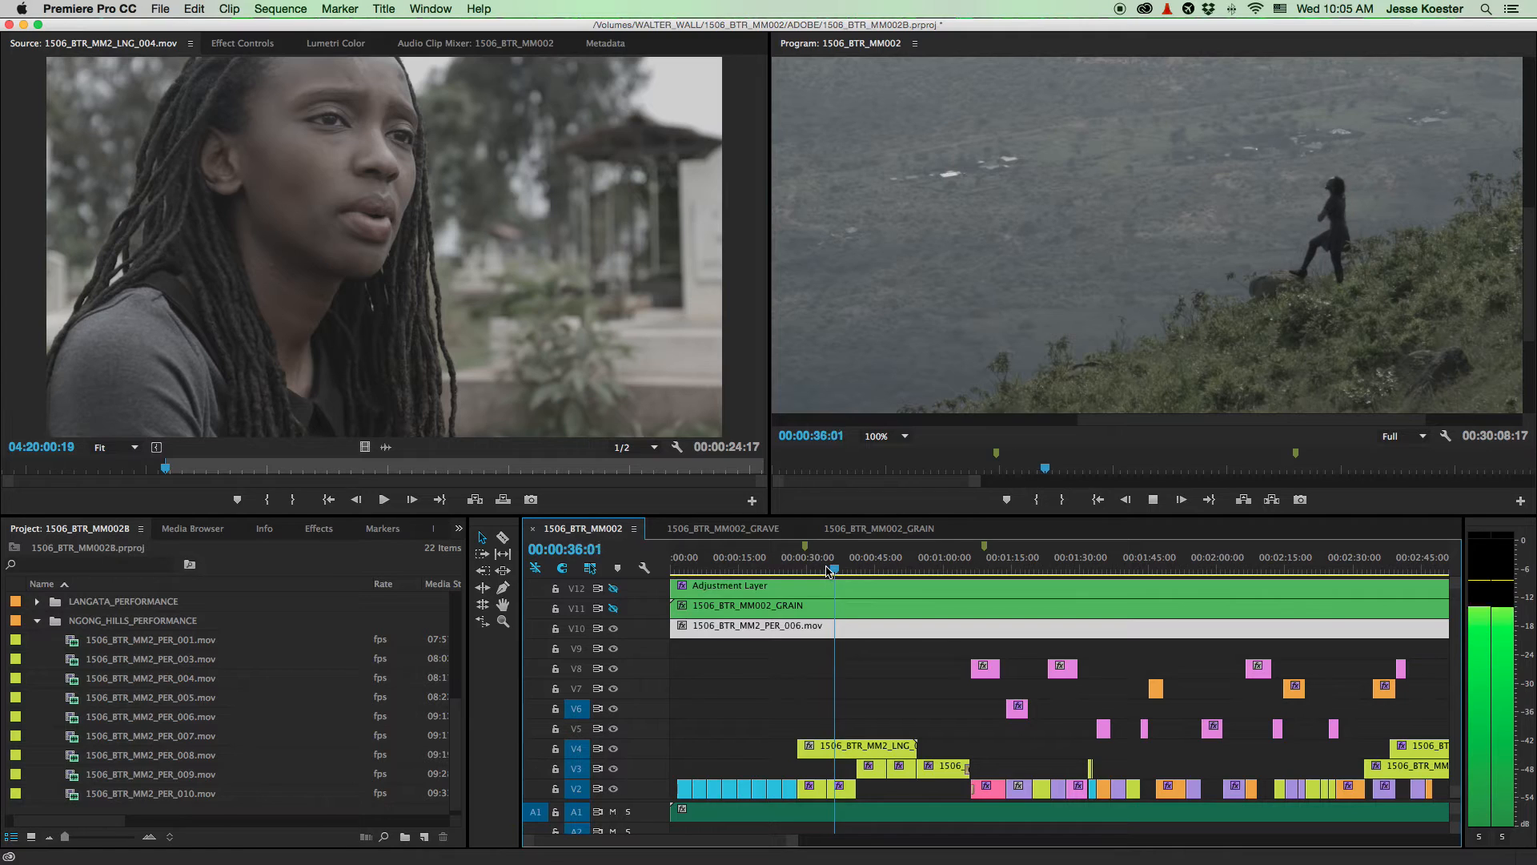
key("space")
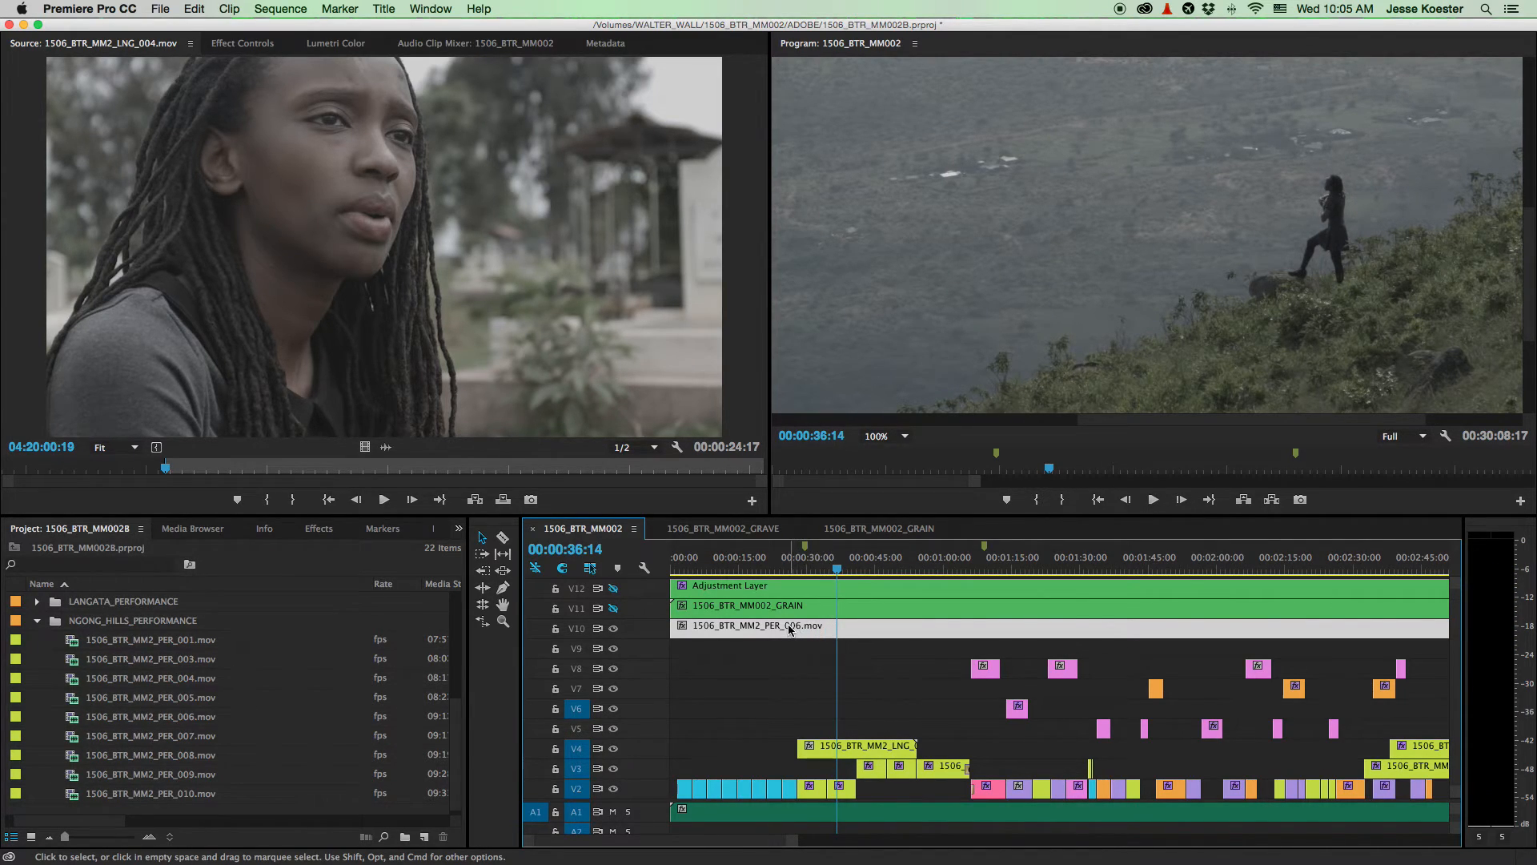
left_click_drag(782, 631, 751, 629)
- Nudge the PER_006 clip slightly later on V10 and replay from about 34 seconds
scroll(809, 628, "up", 5)
left_click_drag(848, 627, 865, 628)
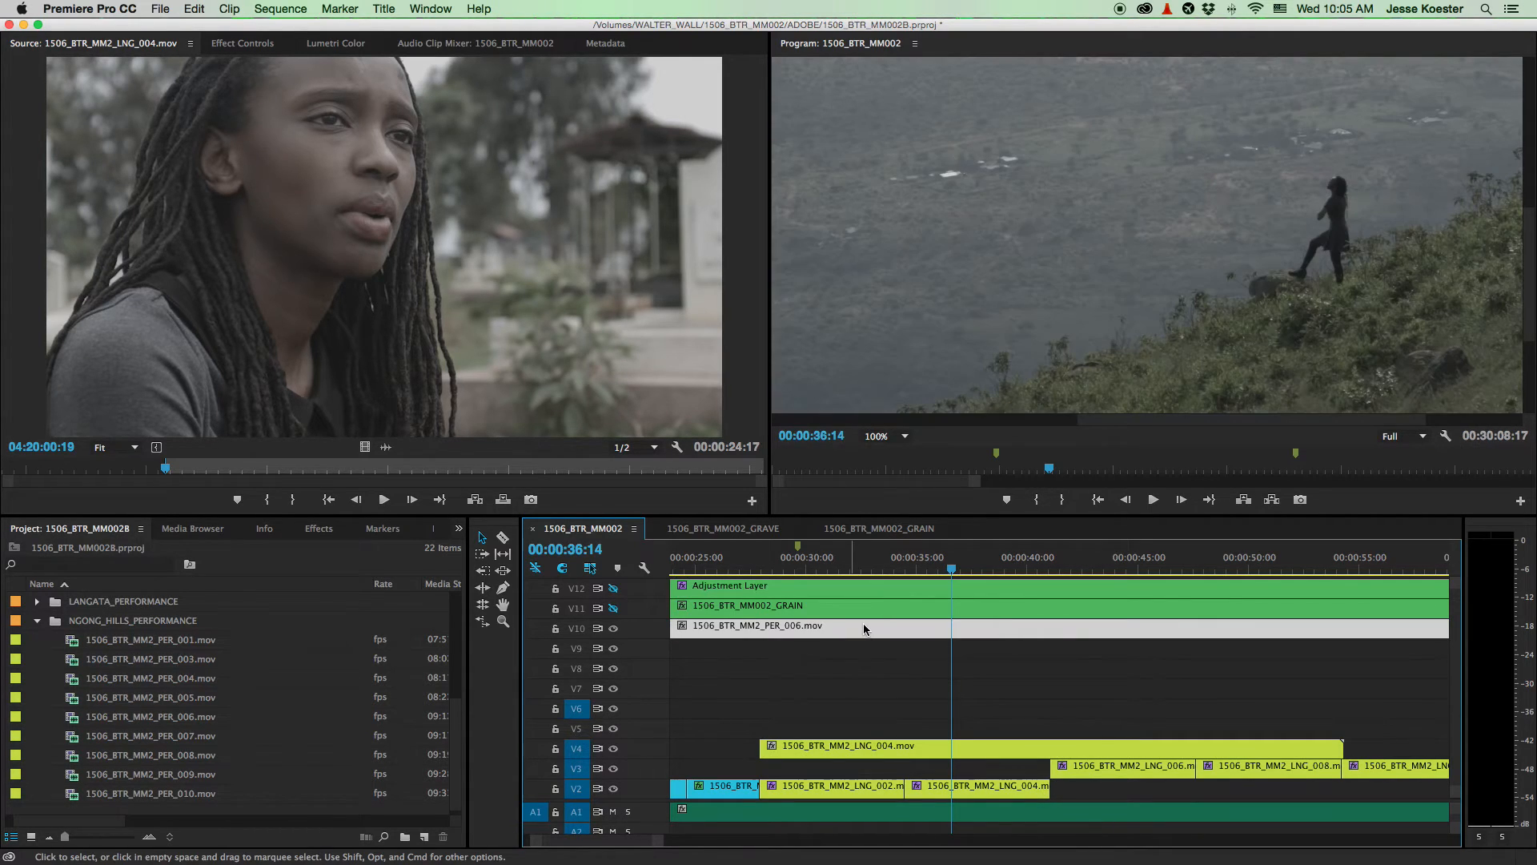
left_click(901, 565)
key("space")
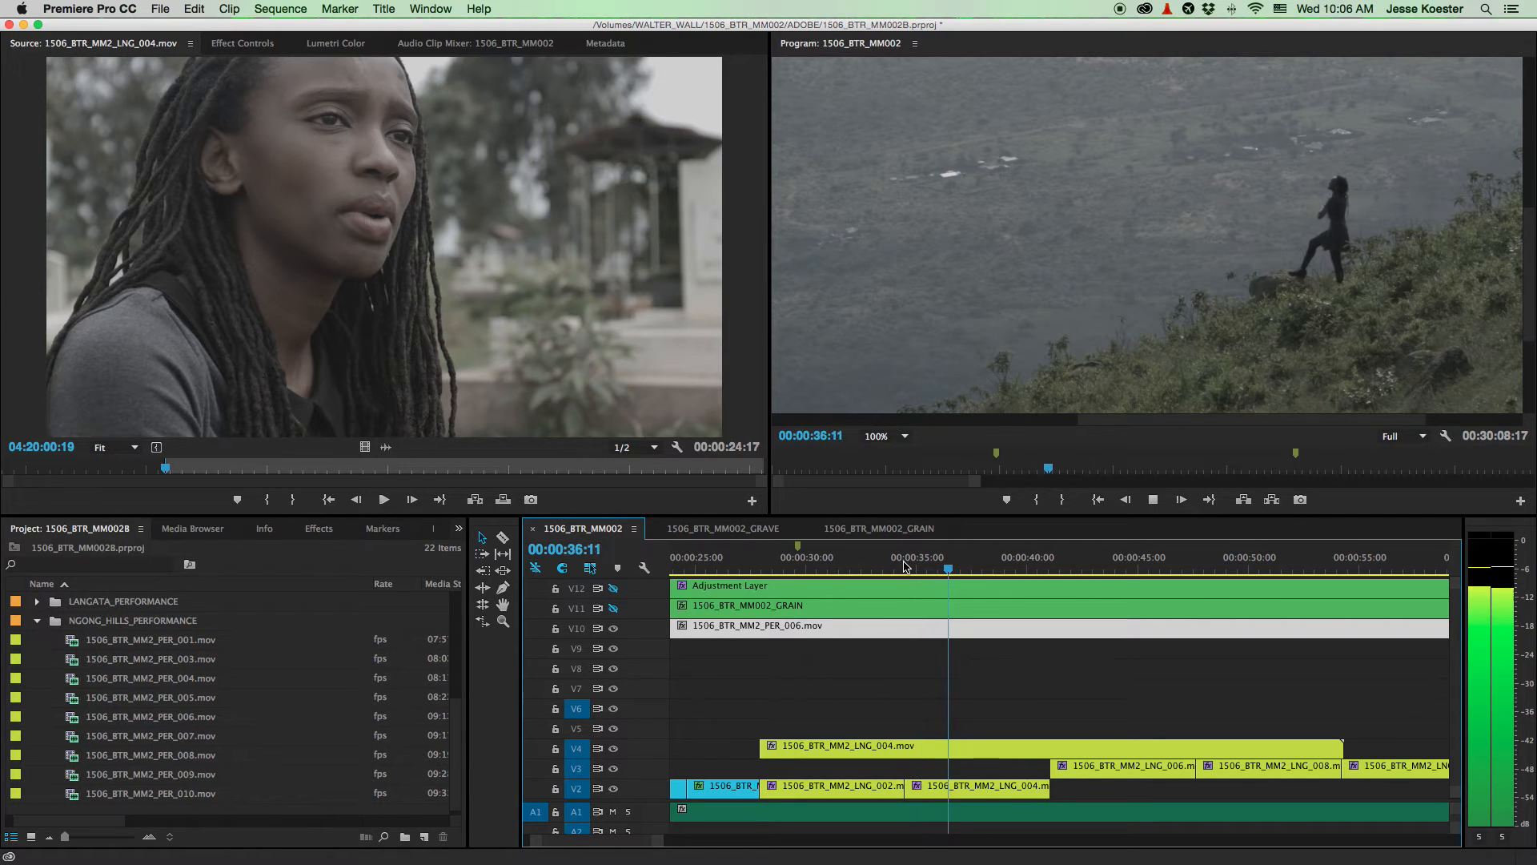
key("space")
left_click(904, 567)
key("space")
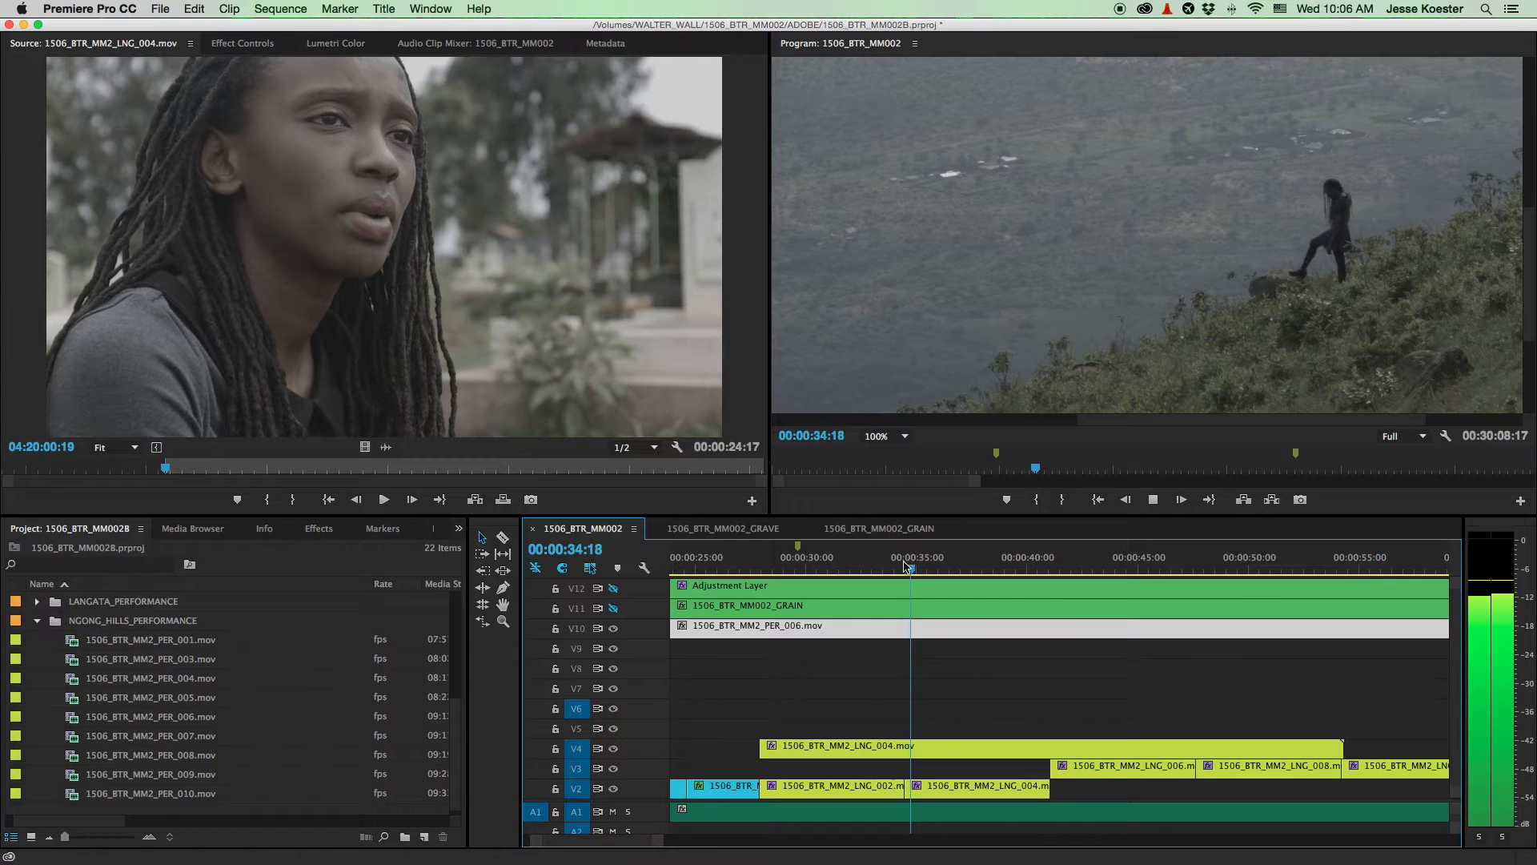
key("space")
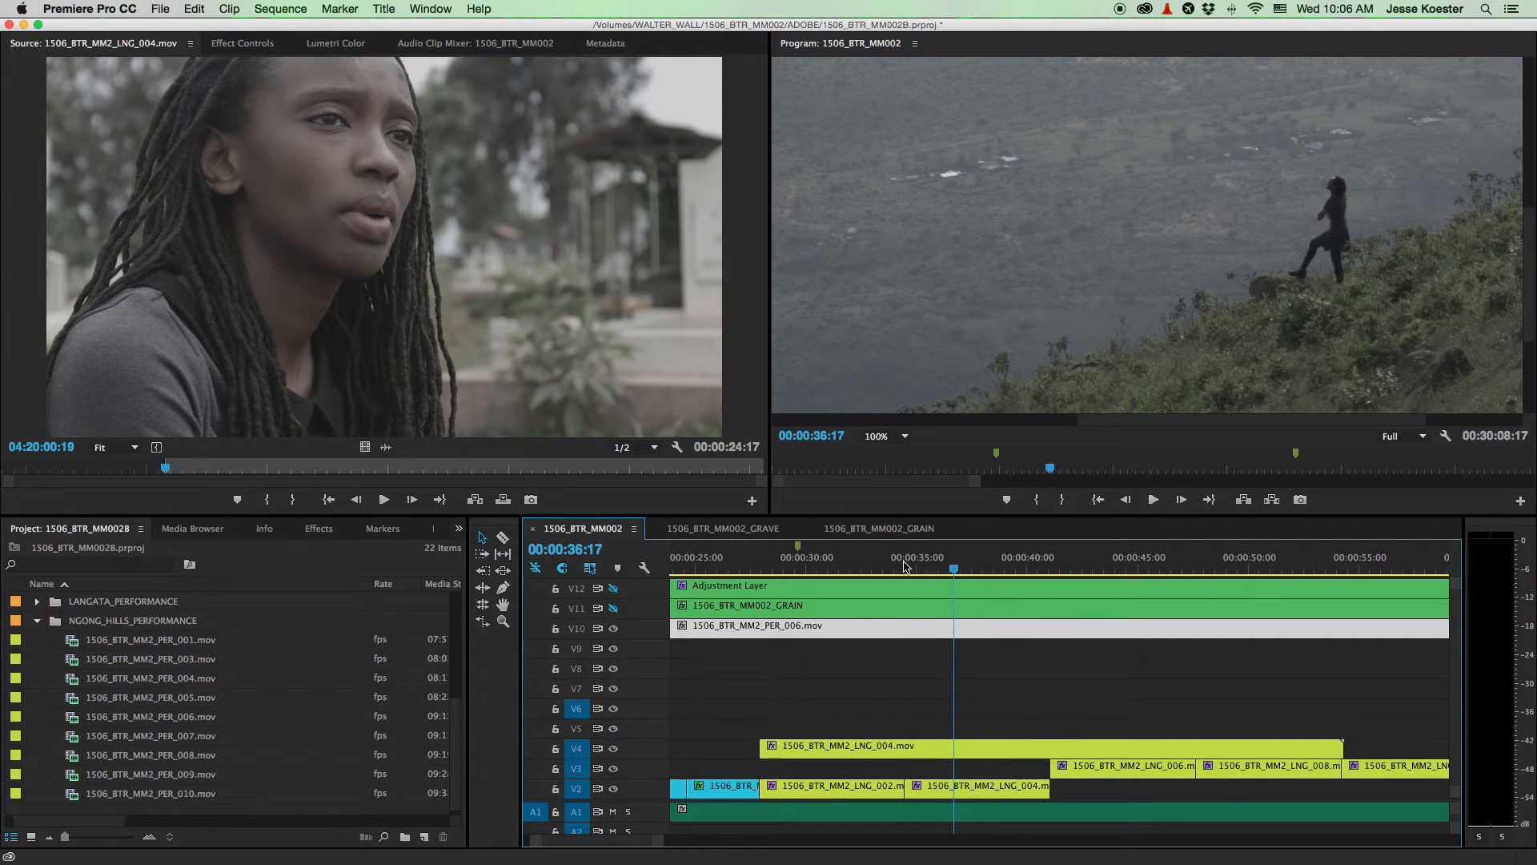
- Nudge the clip slightly earlier again and replay the section through 37:05
mouse_move(961, 634)
left_mouse_down()
mouse_move(998, 629)
mouse_move(980, 631)
left_mouse_up()
key("=")
key("=")
key("=")
key("minus")
key("minus")
key("minus")
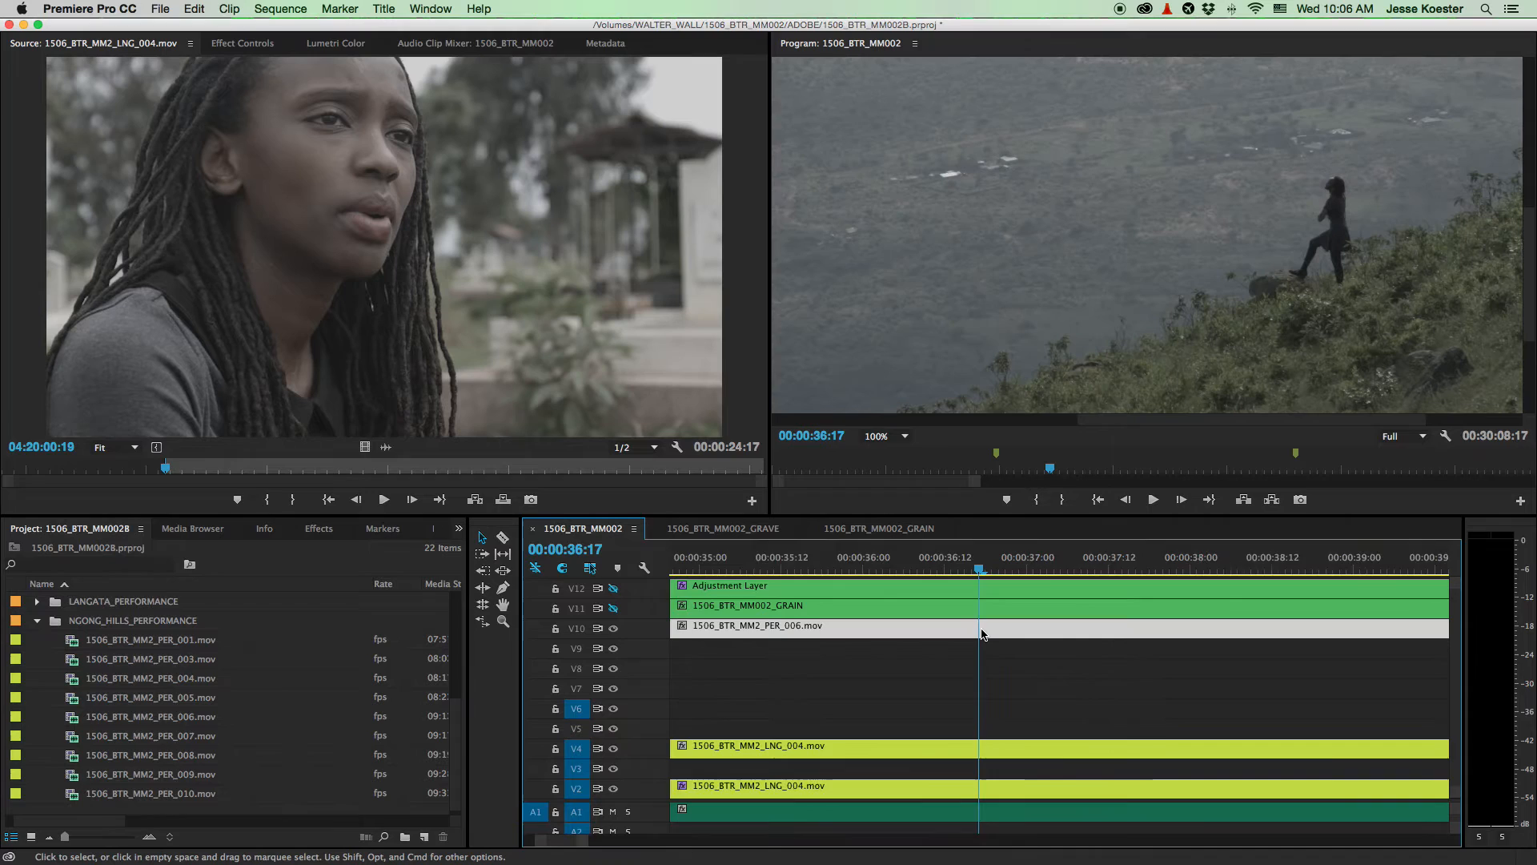
left_click(885, 560)
key("space")
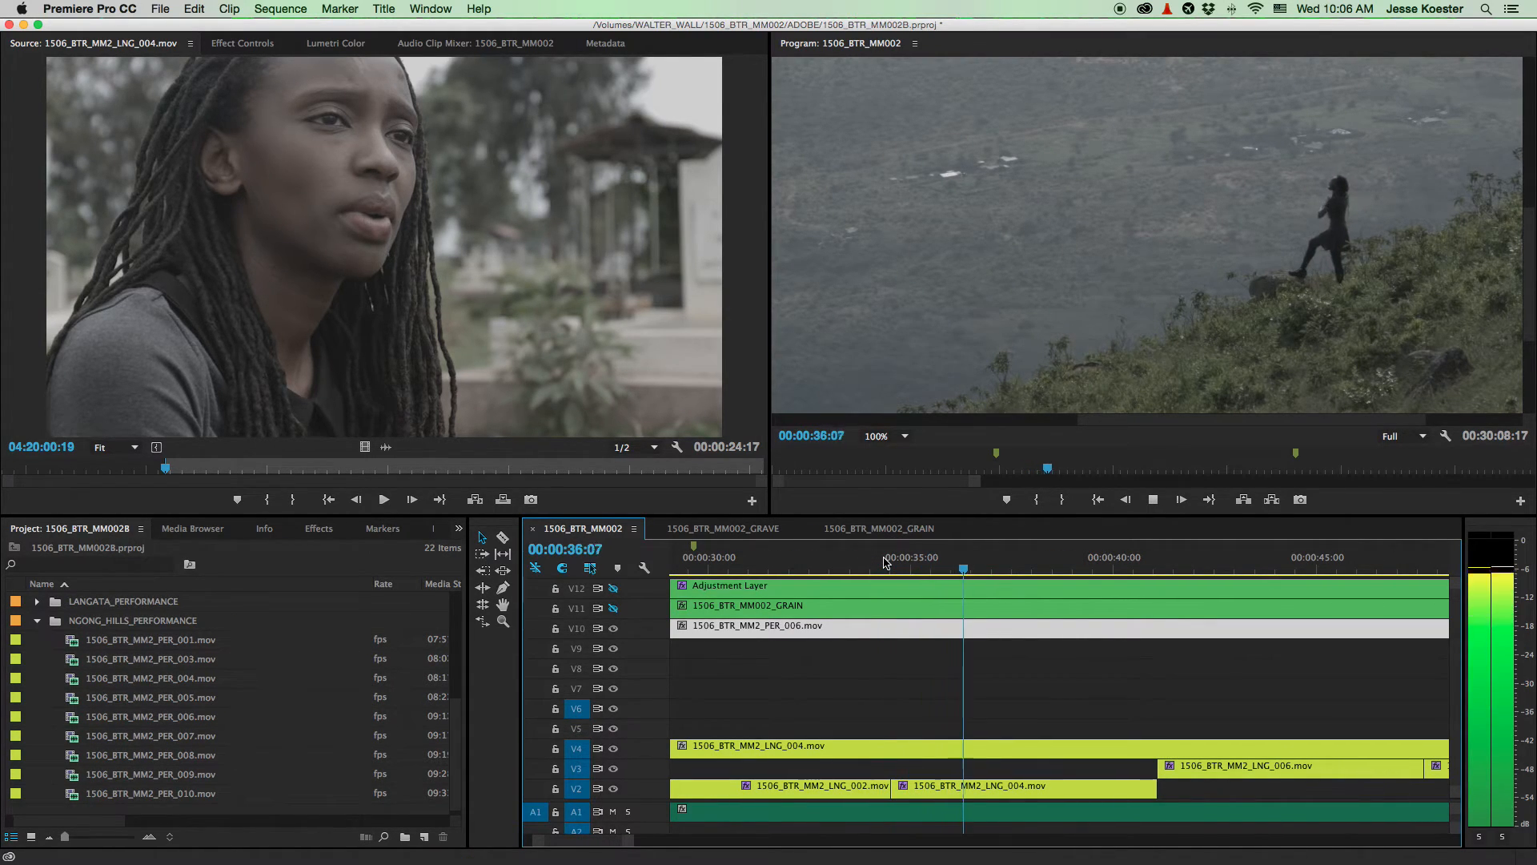
key("space")
- Park the playhead at 29:08 and magnify the program view to 150%
scroll(886, 563, "up", 5)
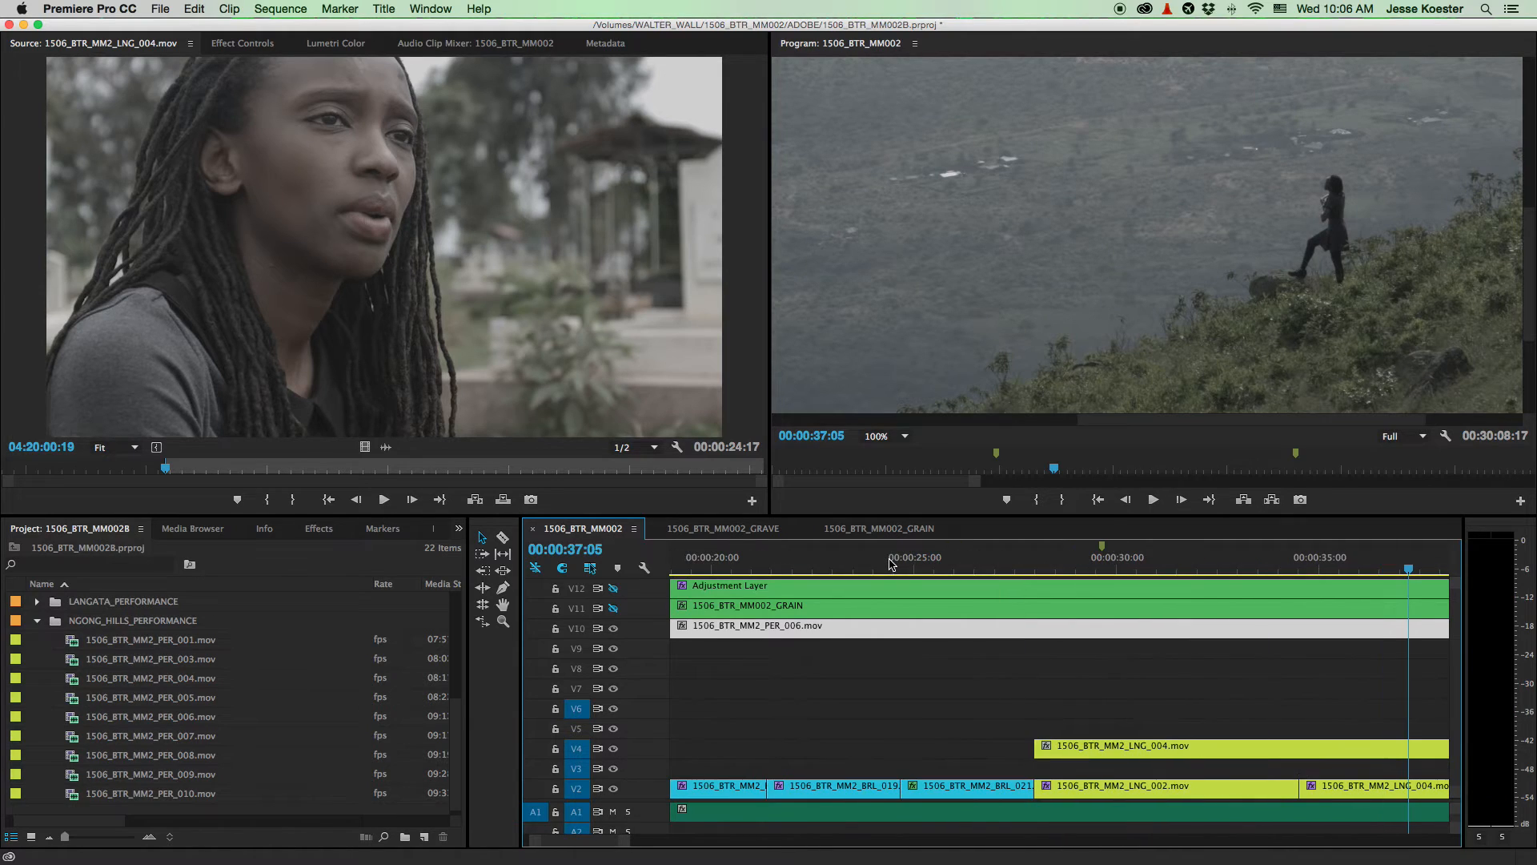
left_click(1087, 567)
left_click_drag(1087, 566, 1090, 567)
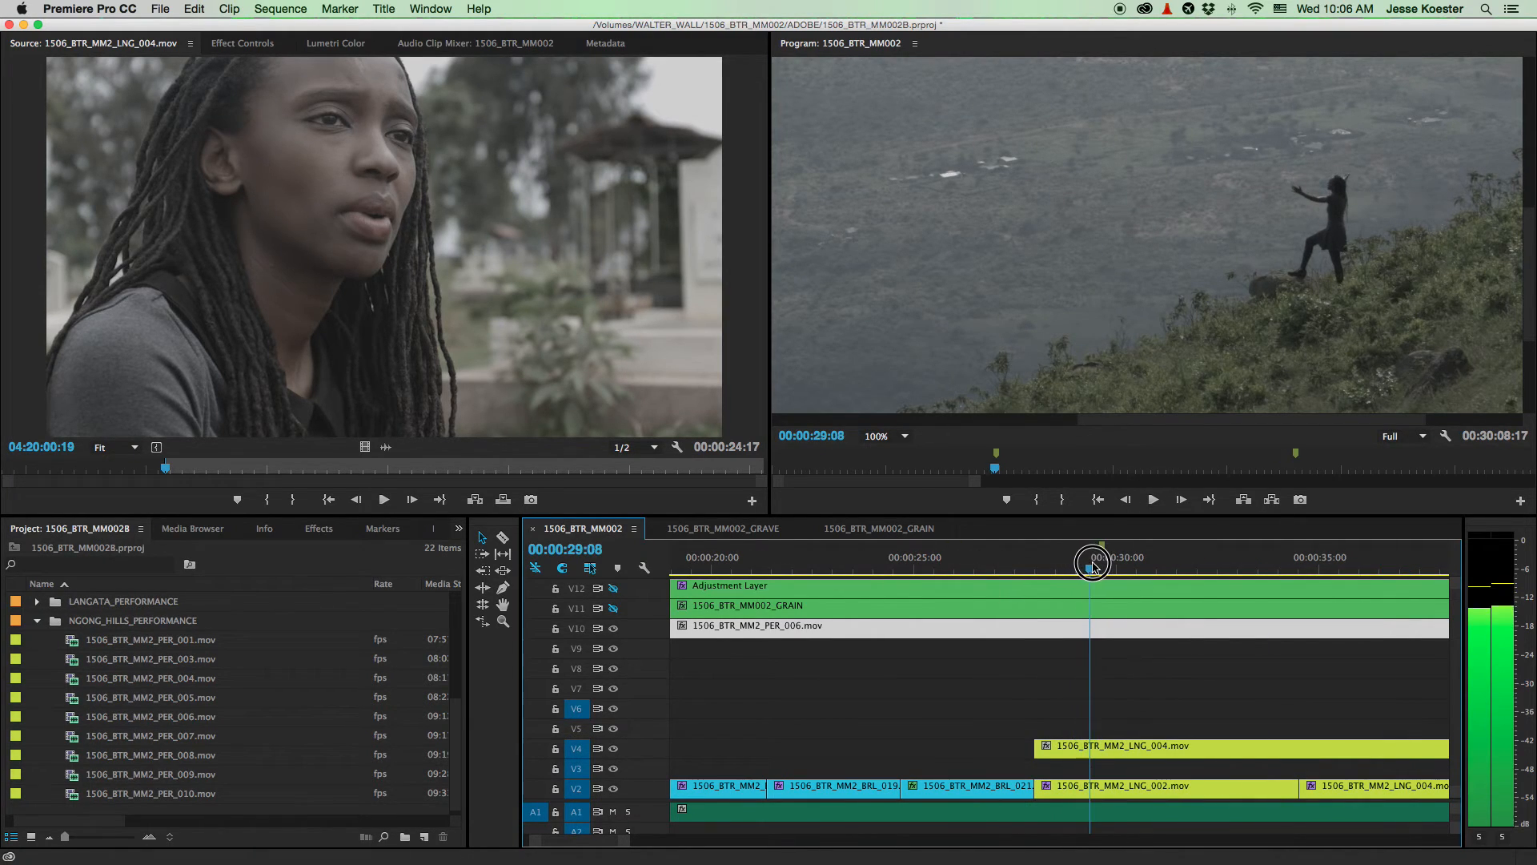
left_click(902, 436)
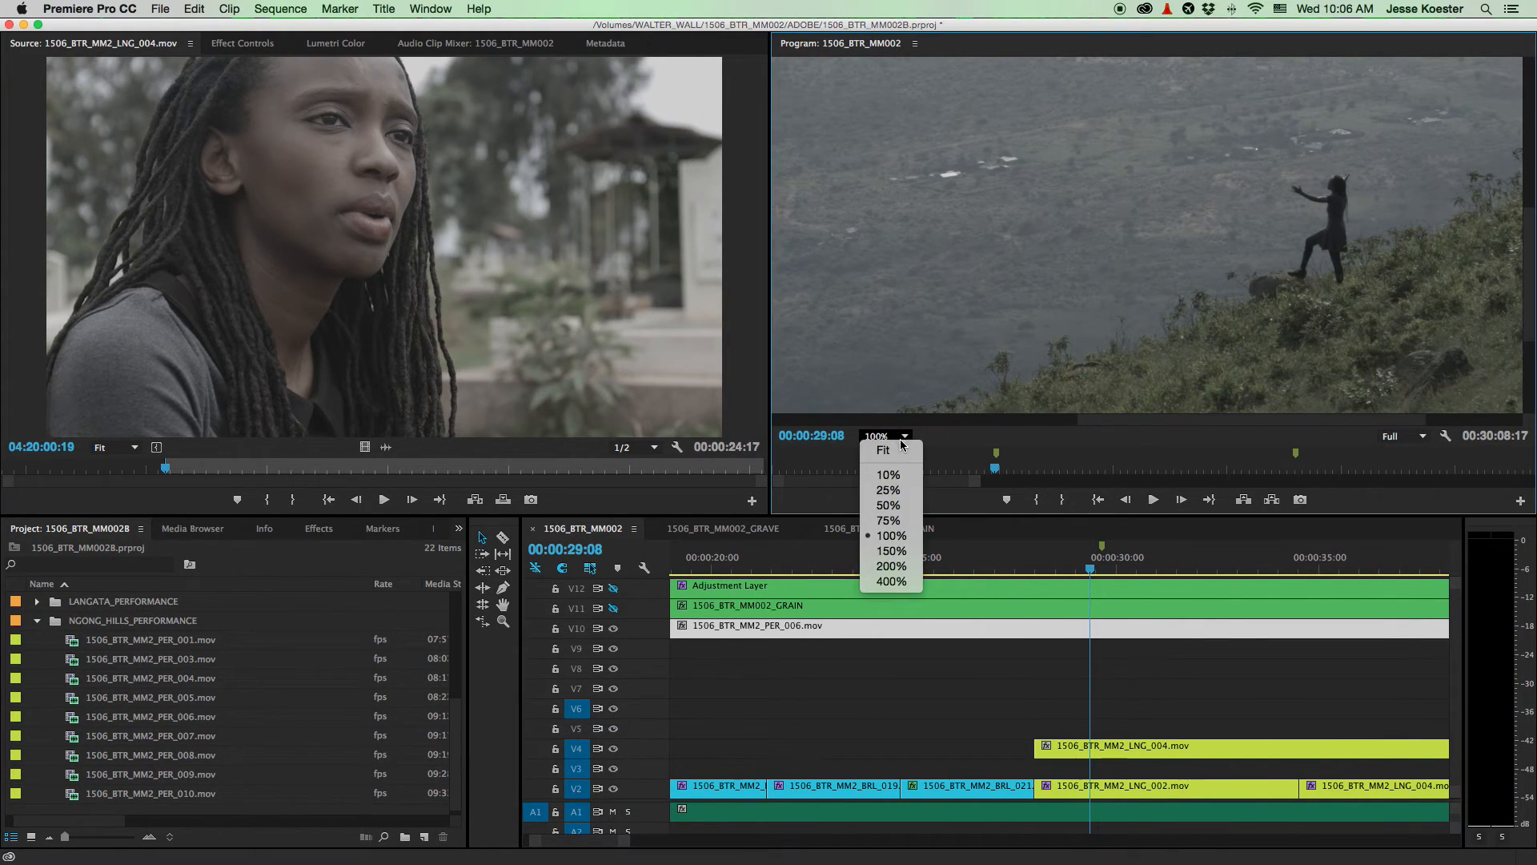
left_click(892, 551)
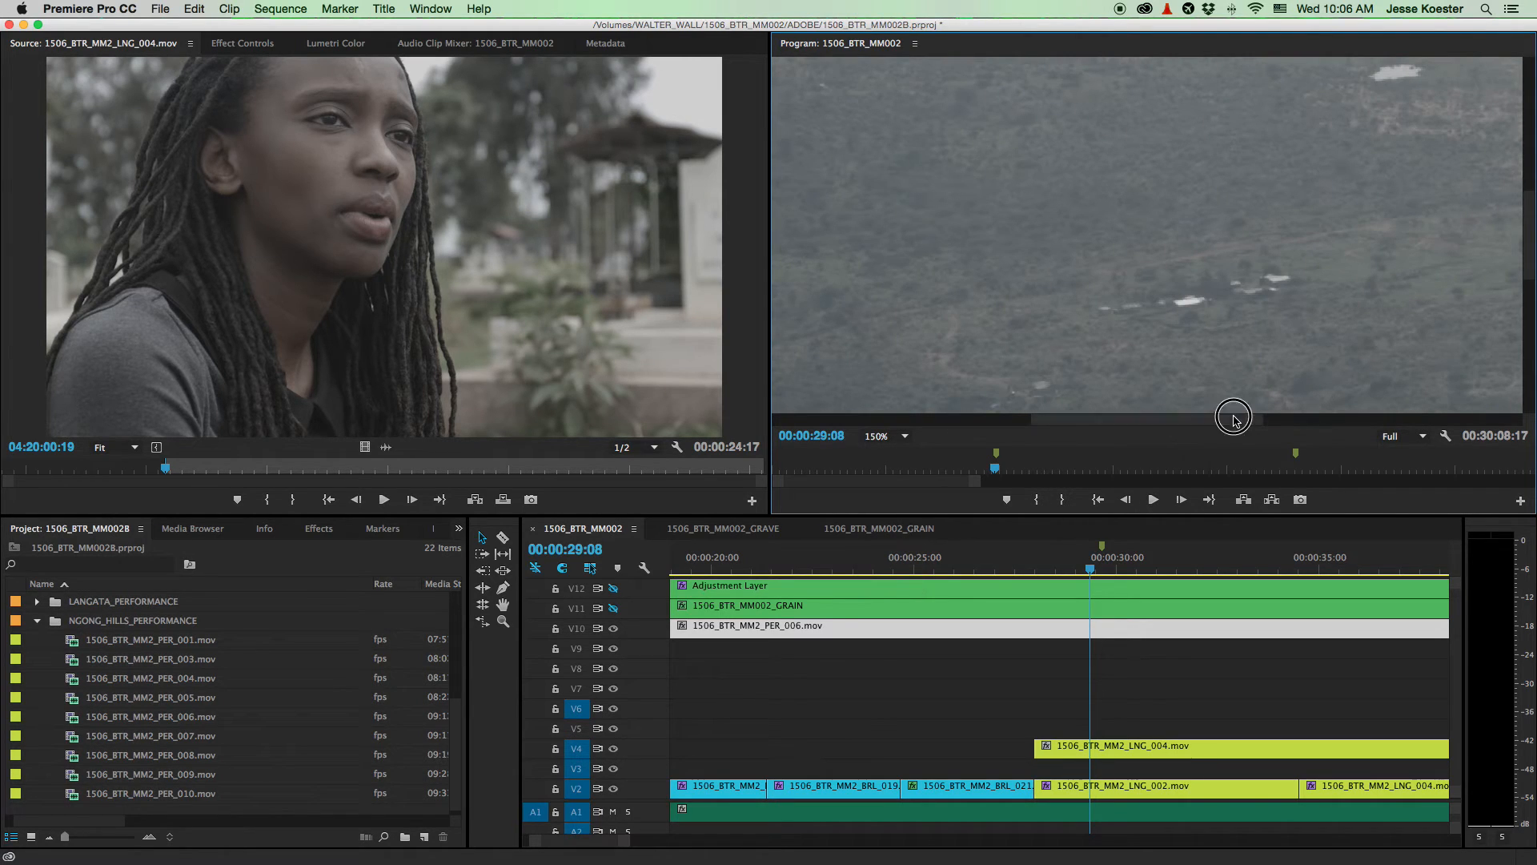
left_click_drag(1233, 421, 1367, 430)
left_click_drag(1529, 237, 1522, 272)
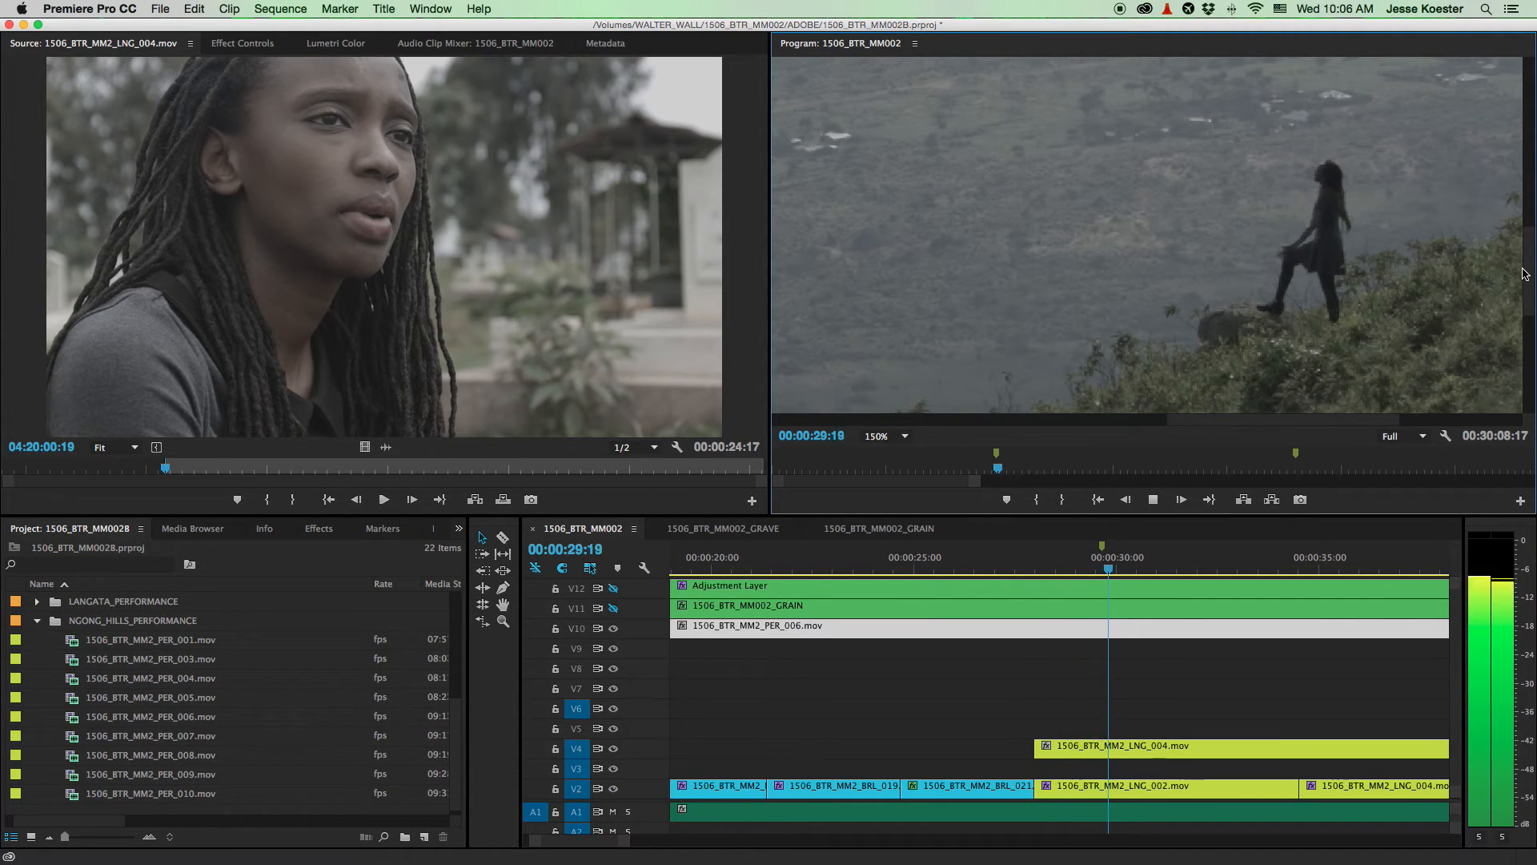
- Step frame by frame between 29:15 and 29:18 to locate the cut
key("Up")
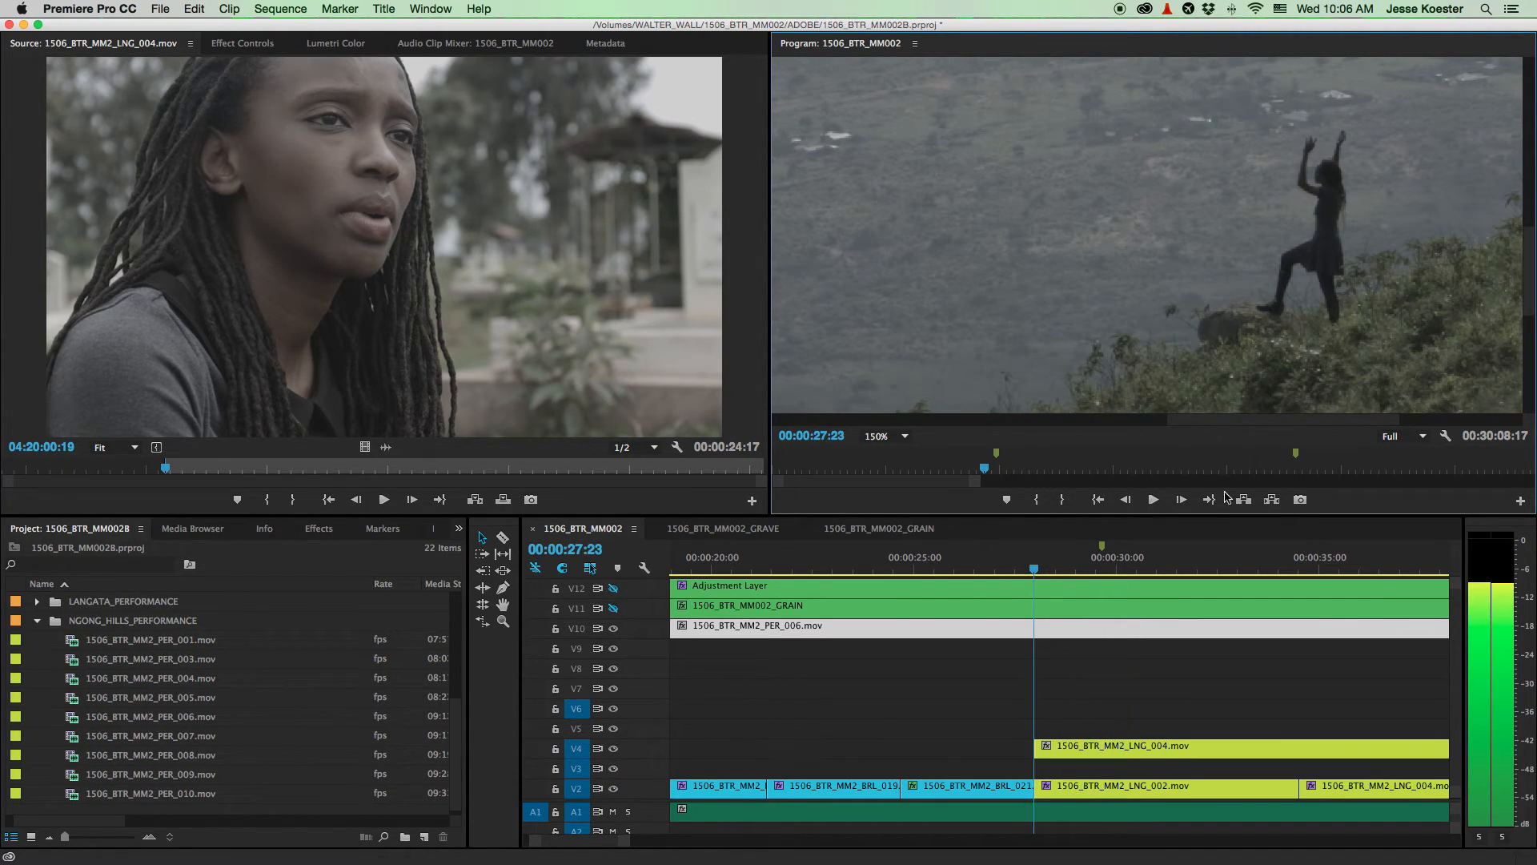
left_click(1100, 565)
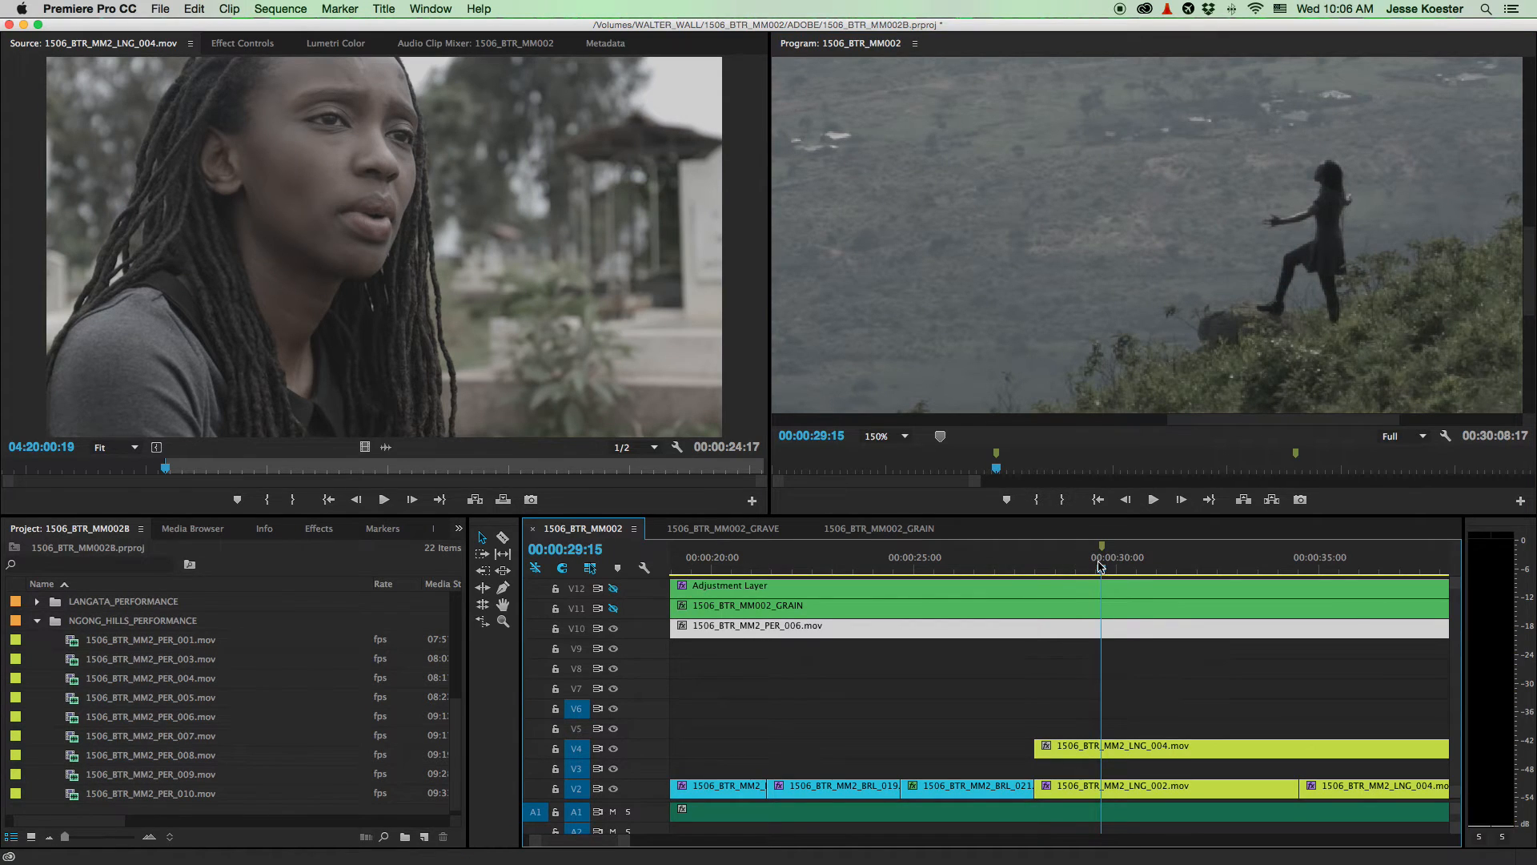
key("Right")
key("Right")
key("Right")
key("Right")
key("Left")
key("Left")
key("Left")
key("Right")
key("Right")
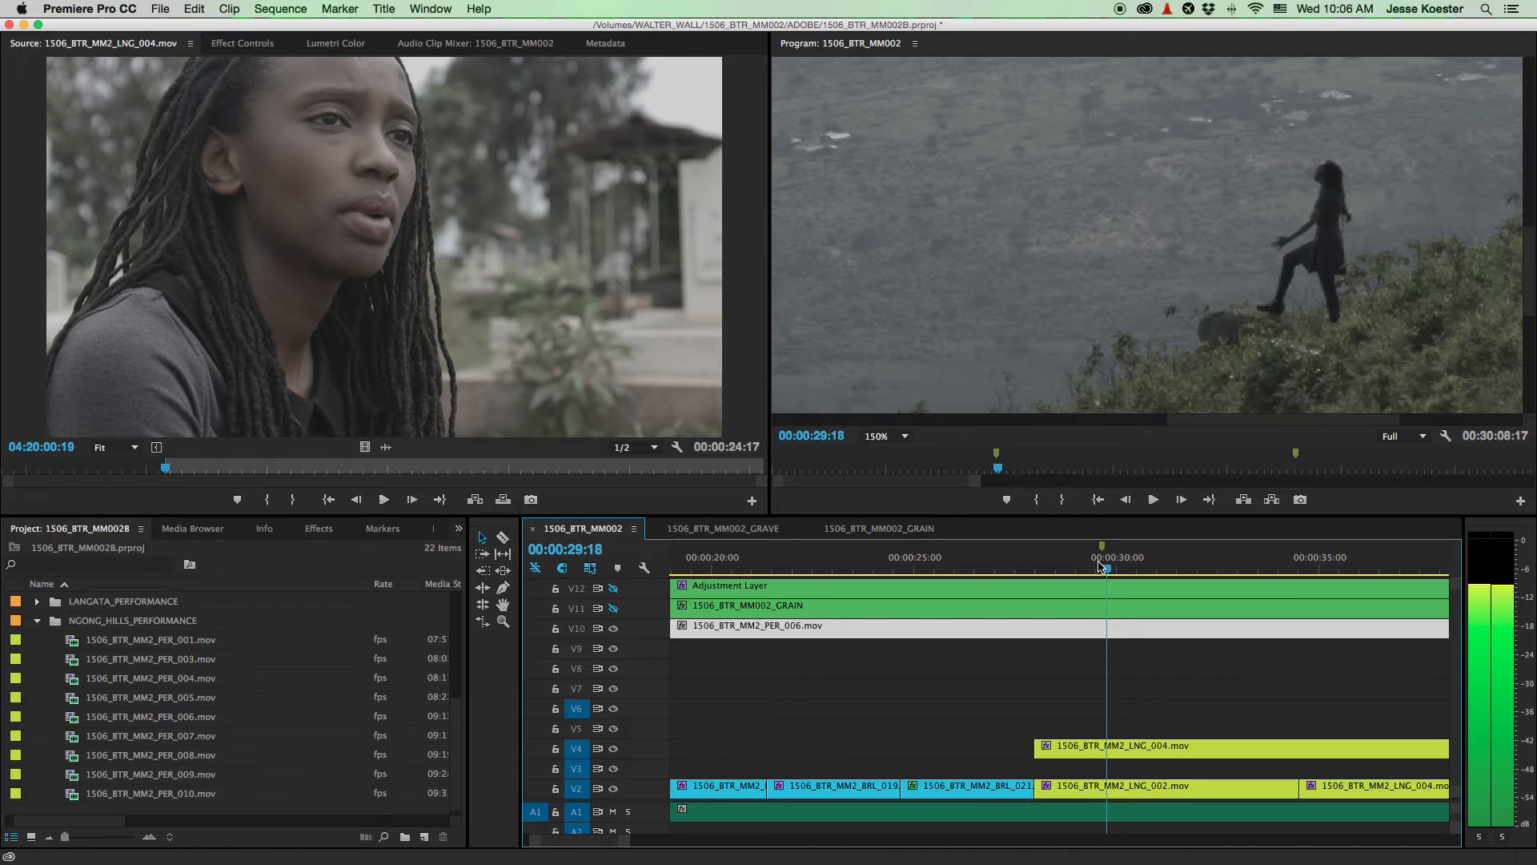
key("Left")
key("Left")
key("Left")
key("Left")
key("Right")
key("Right")
key("Right")
key("Left")
key("Left")
key("Left")
key("Left")
key("Left")
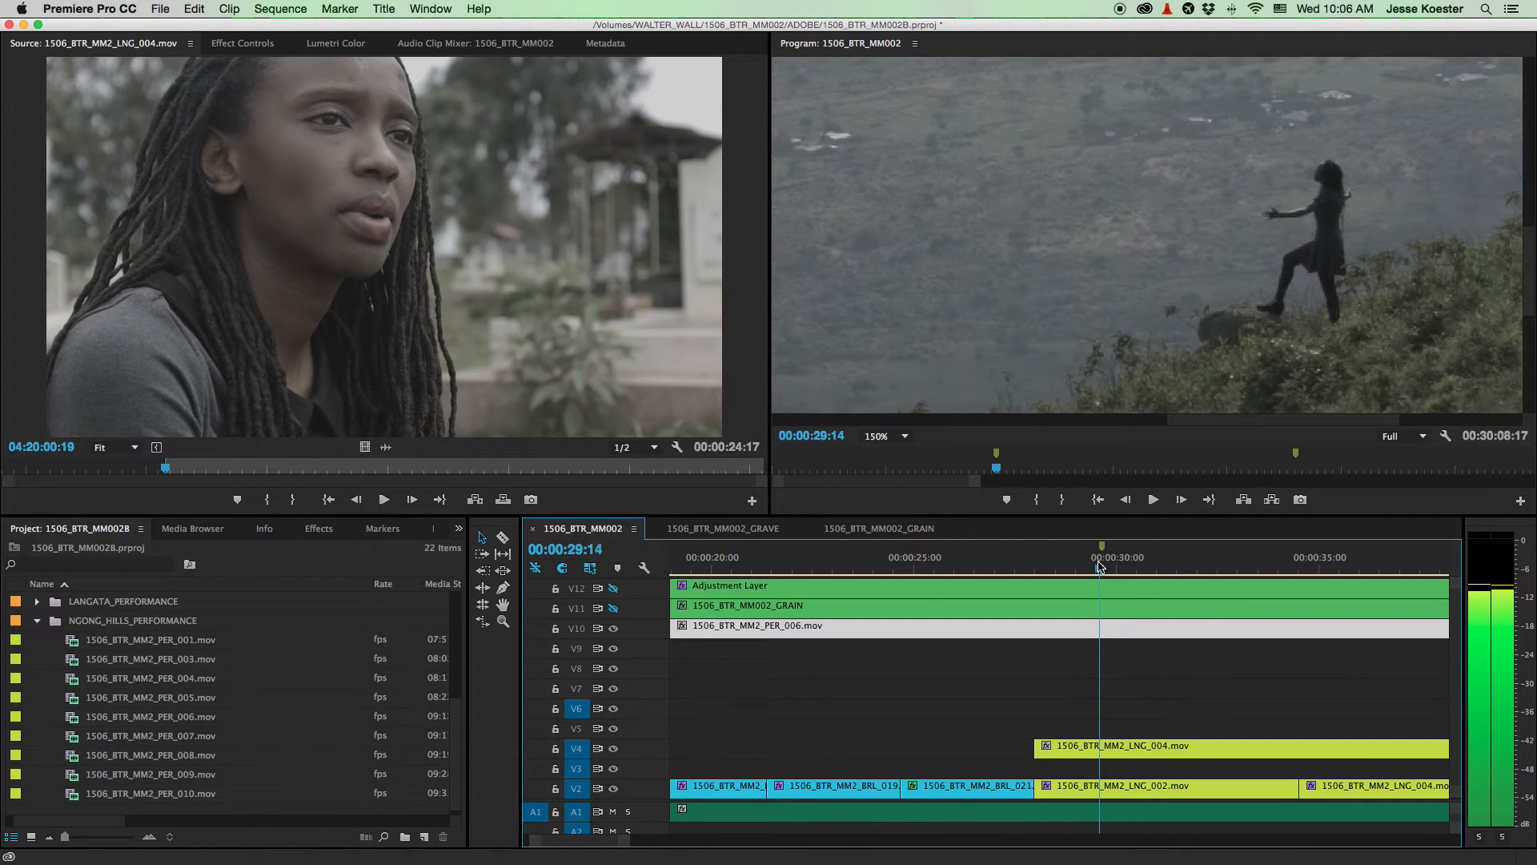
key("Left")
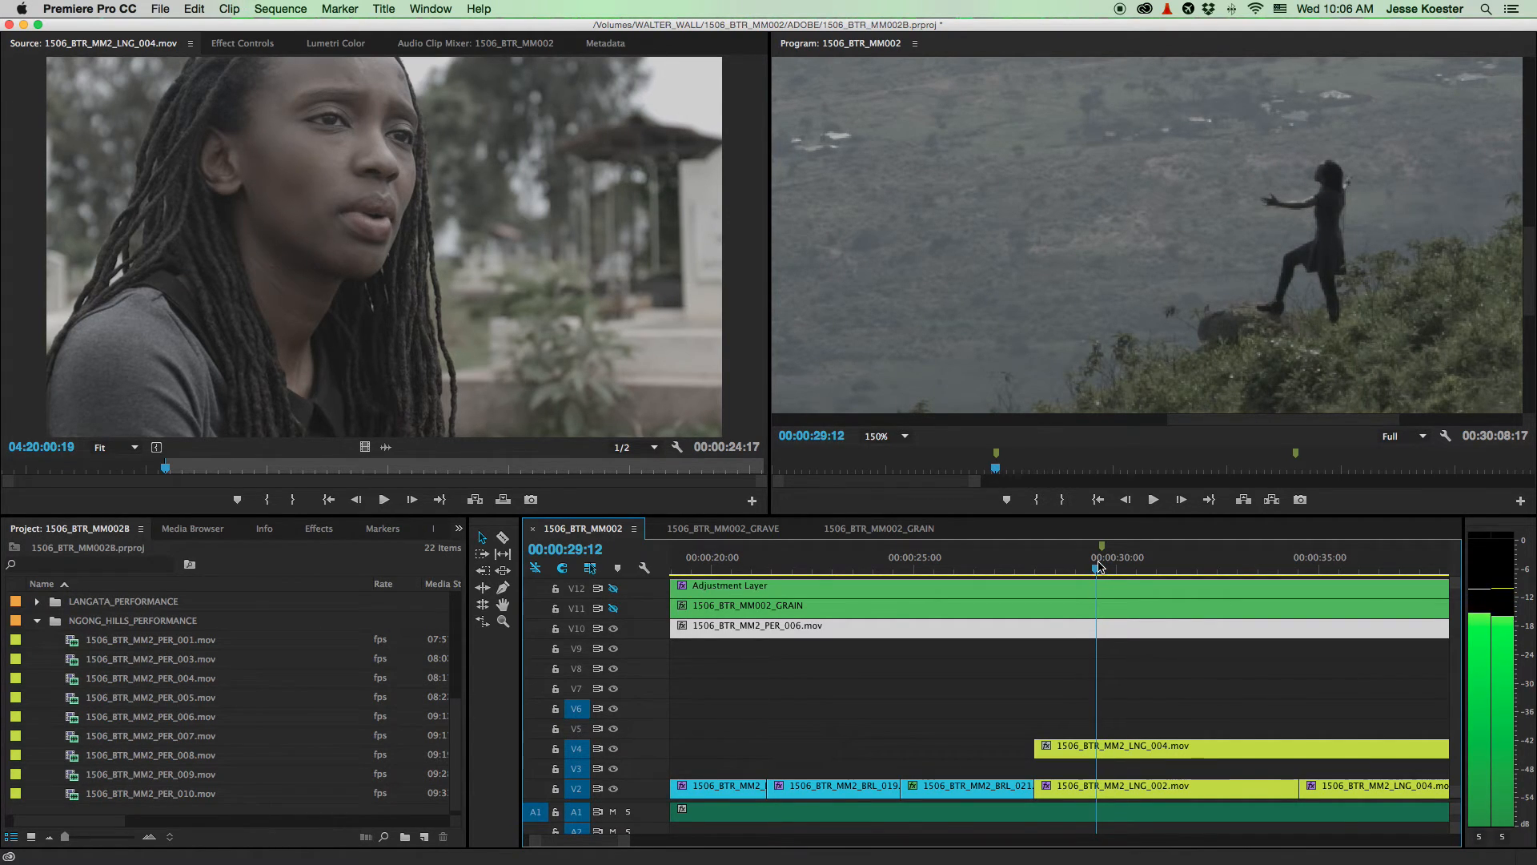
key("Right")
key("Right")
key("Right")
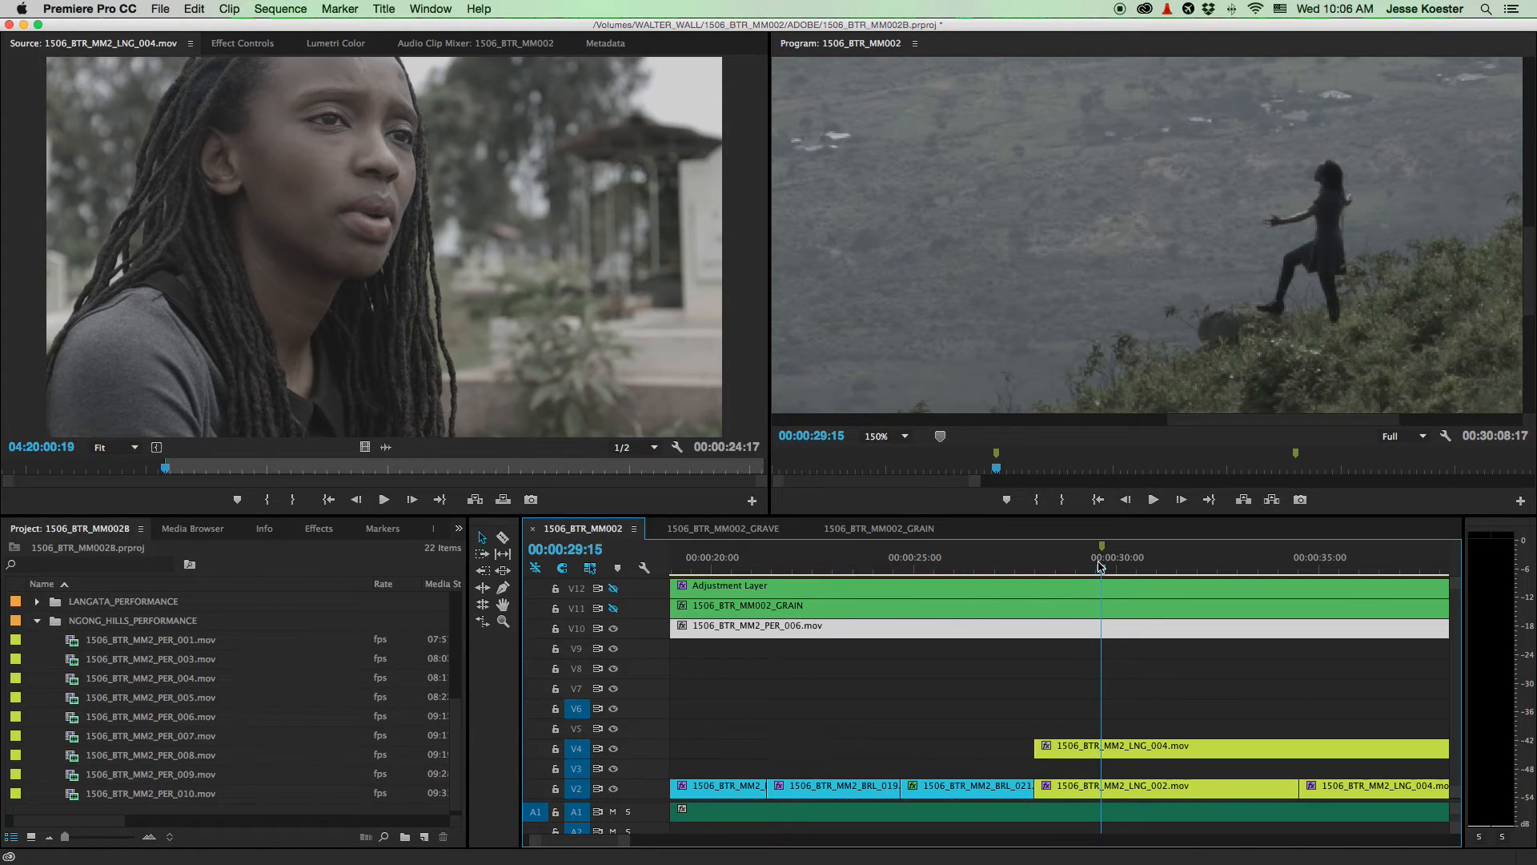
key("Right")
key("Right")
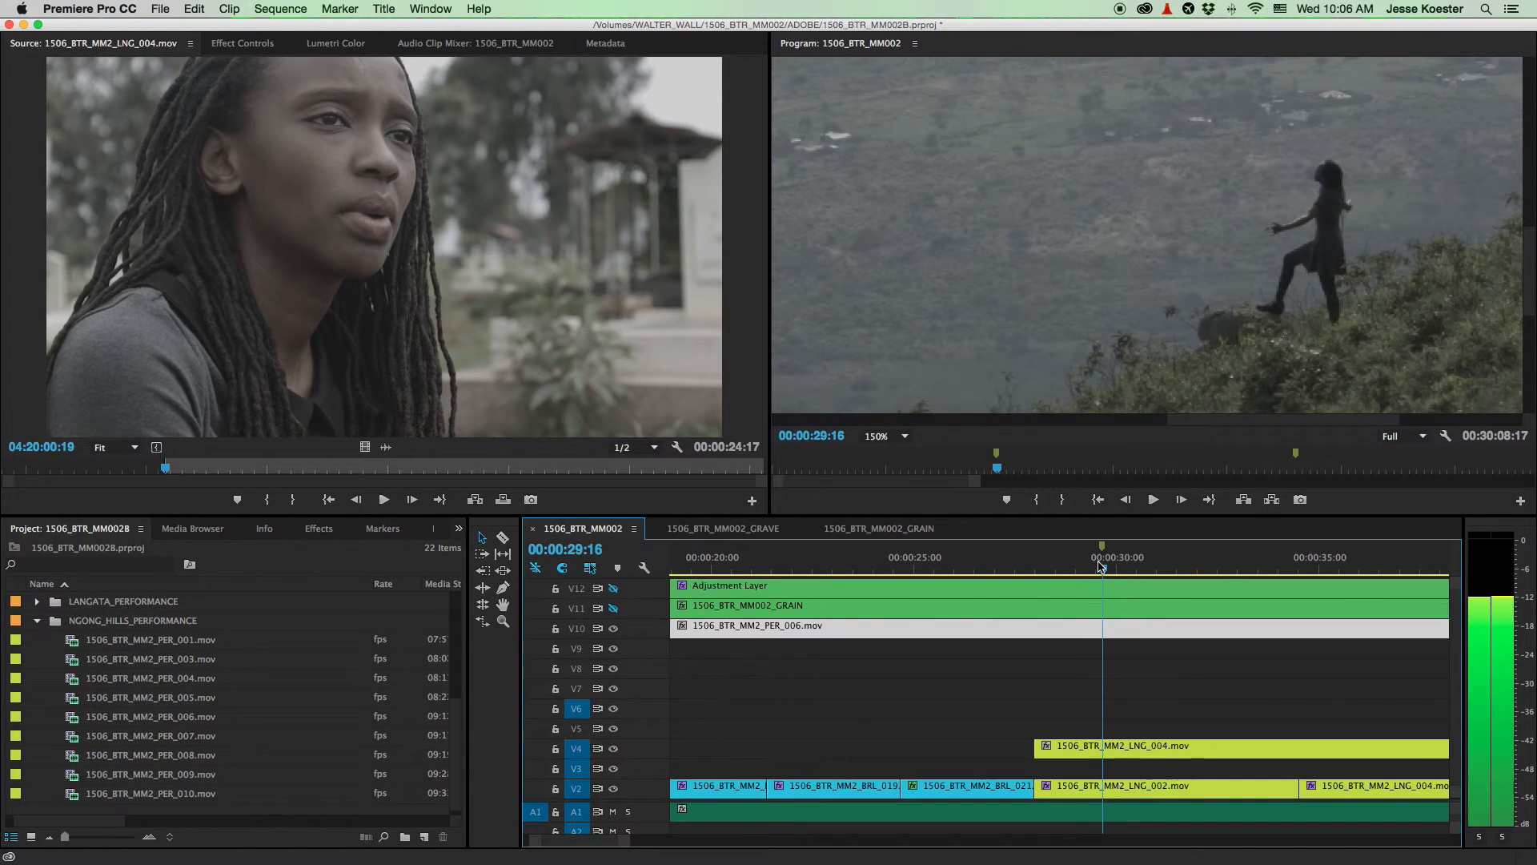
key("Right")
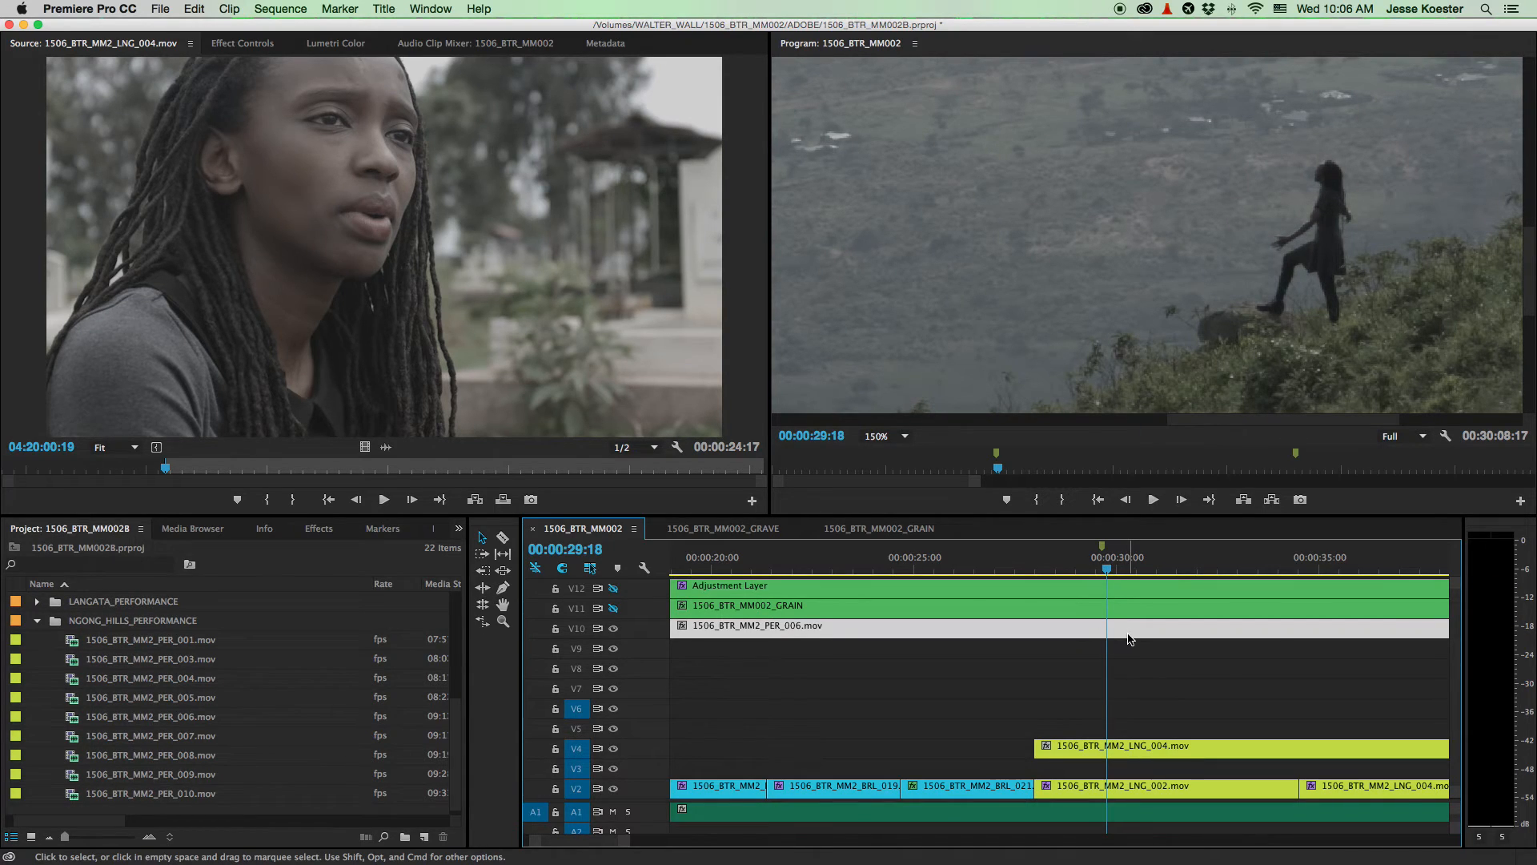
- Slide the PER_006 clip seven frames earlier on V10 and play back the result
left_click_drag(1127, 634, 1085, 630)
key("=")
key("=")
key("=")
key("minus")
key("minus")
key("minus")
left_click_drag(1042, 562, 954, 565)
key("space")
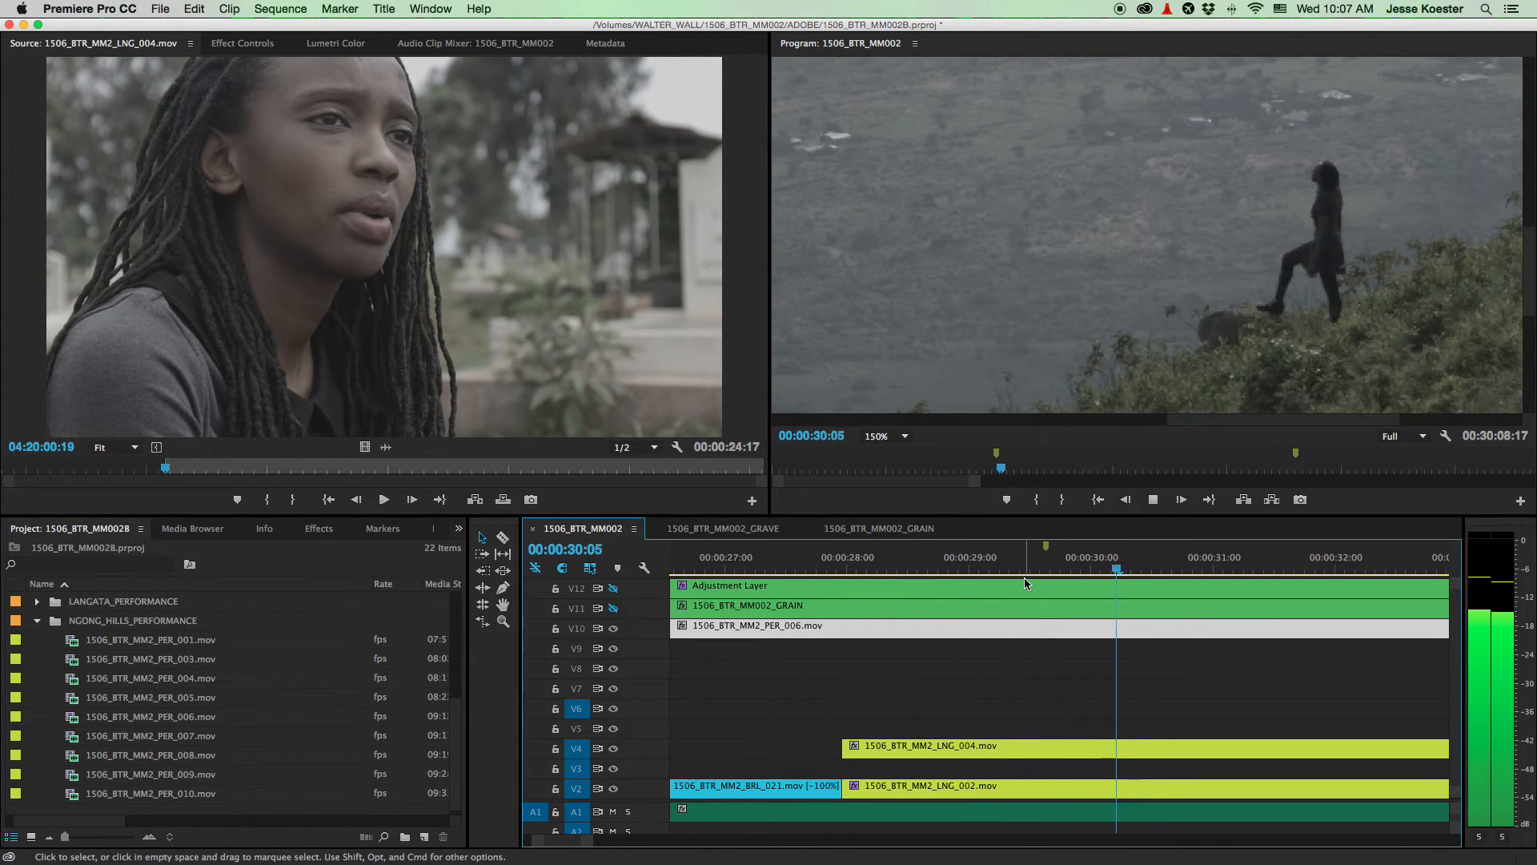
scroll(1136, 669, "down", 10)
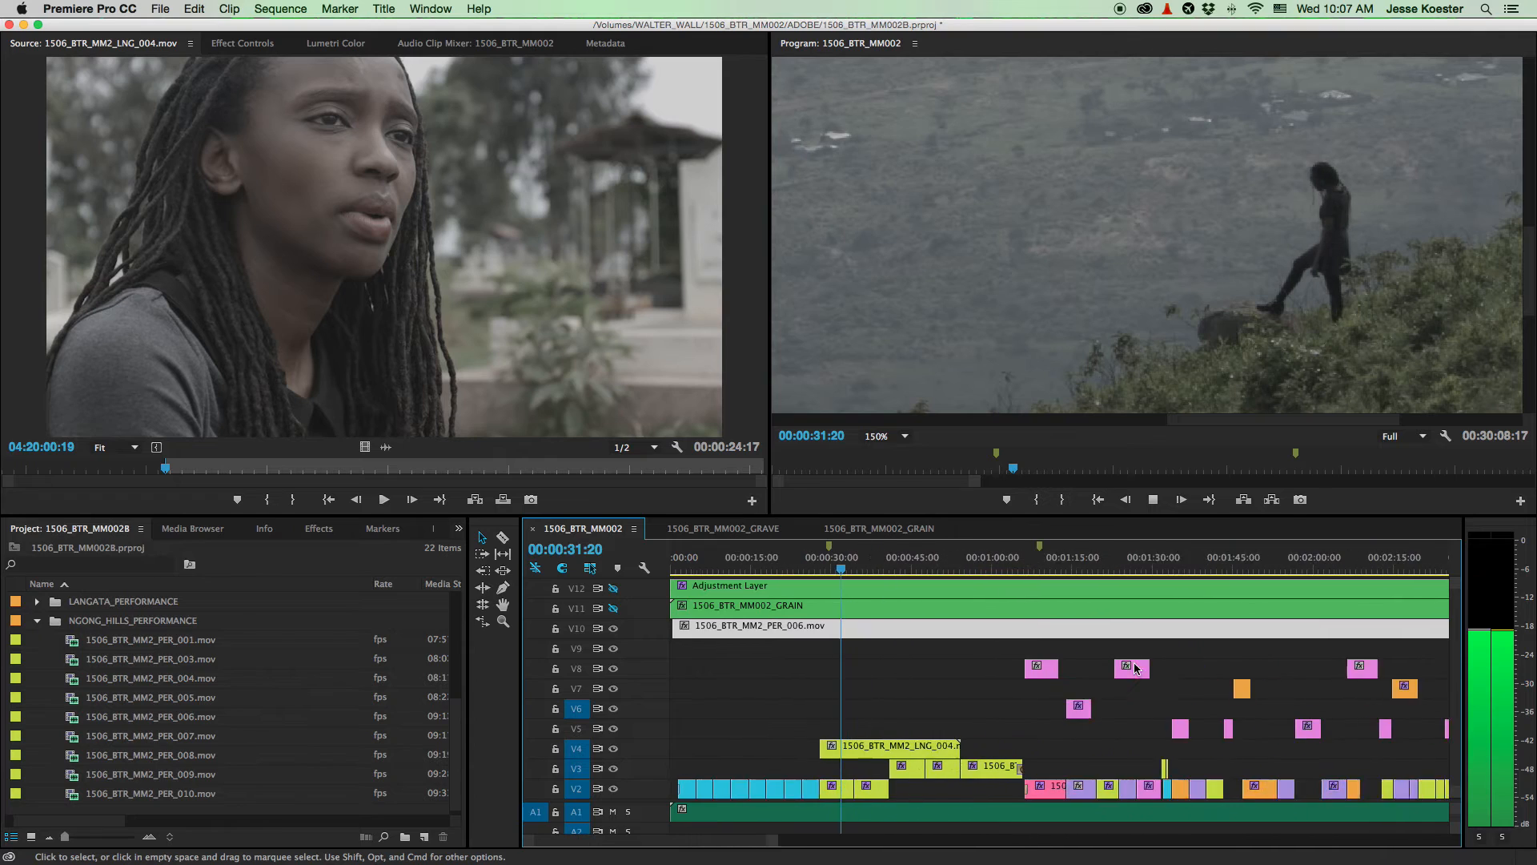
scroll(1161, 666, "down", 3)
left_click(1079, 566)
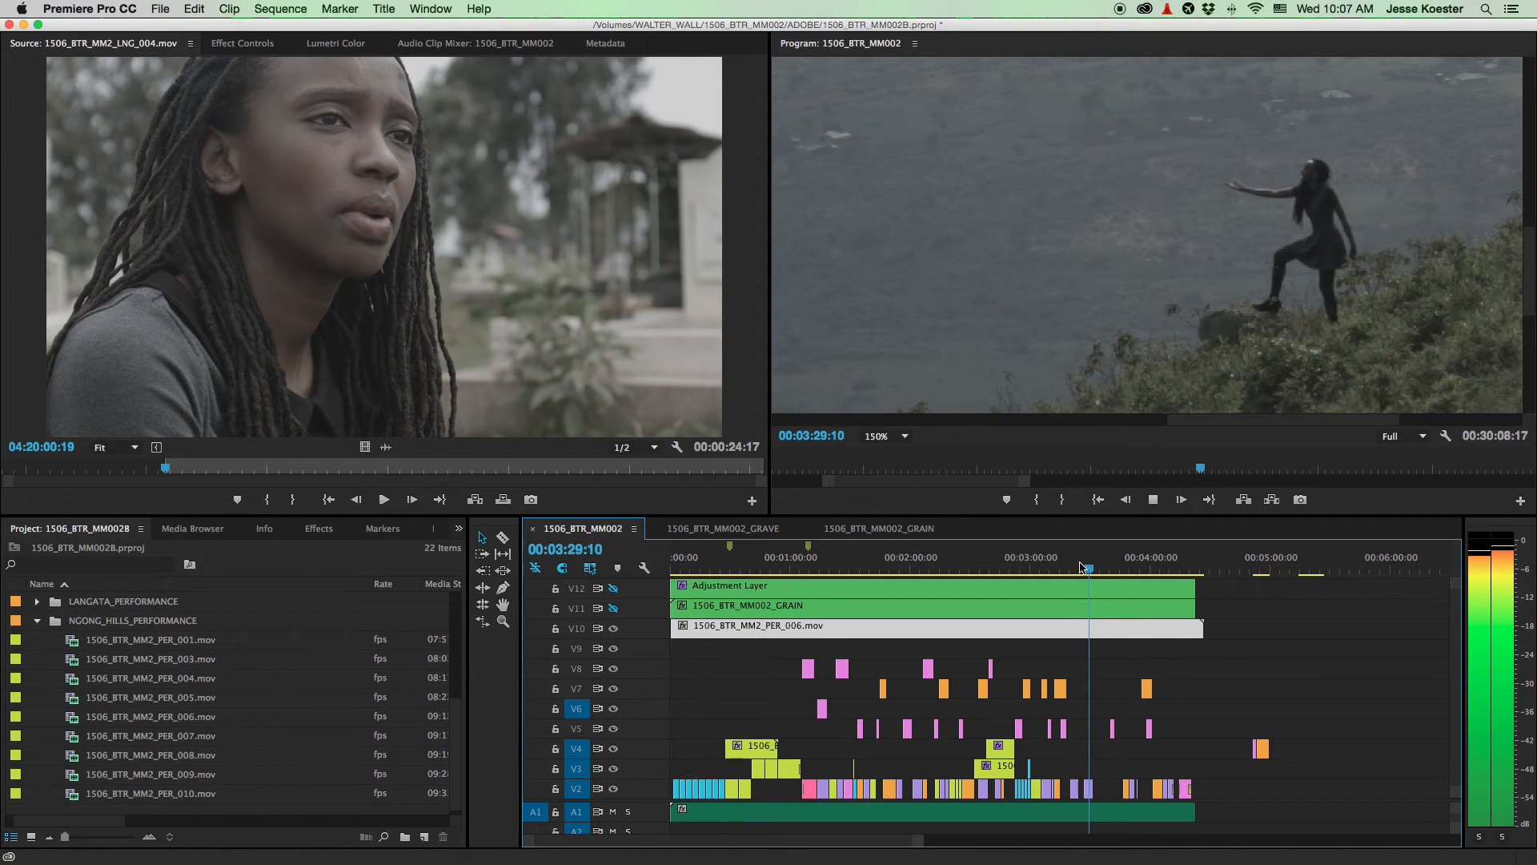
key("space")
left_click(904, 439)
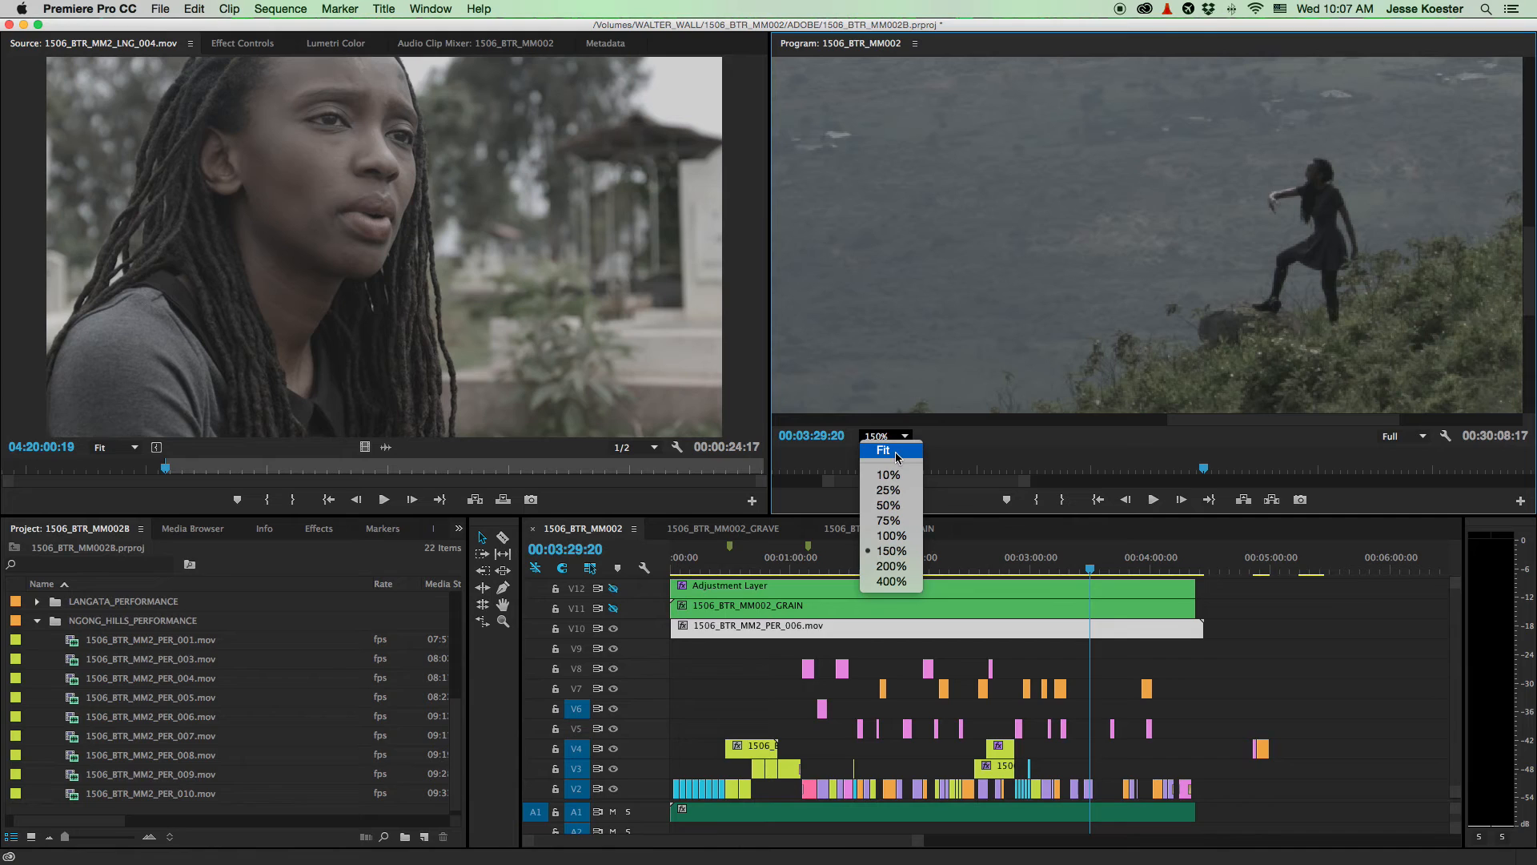
- Set the program view to Fit and park the playhead at 02:30:03 with nothing selected
left_click(898, 455)
key("space")
key("space")
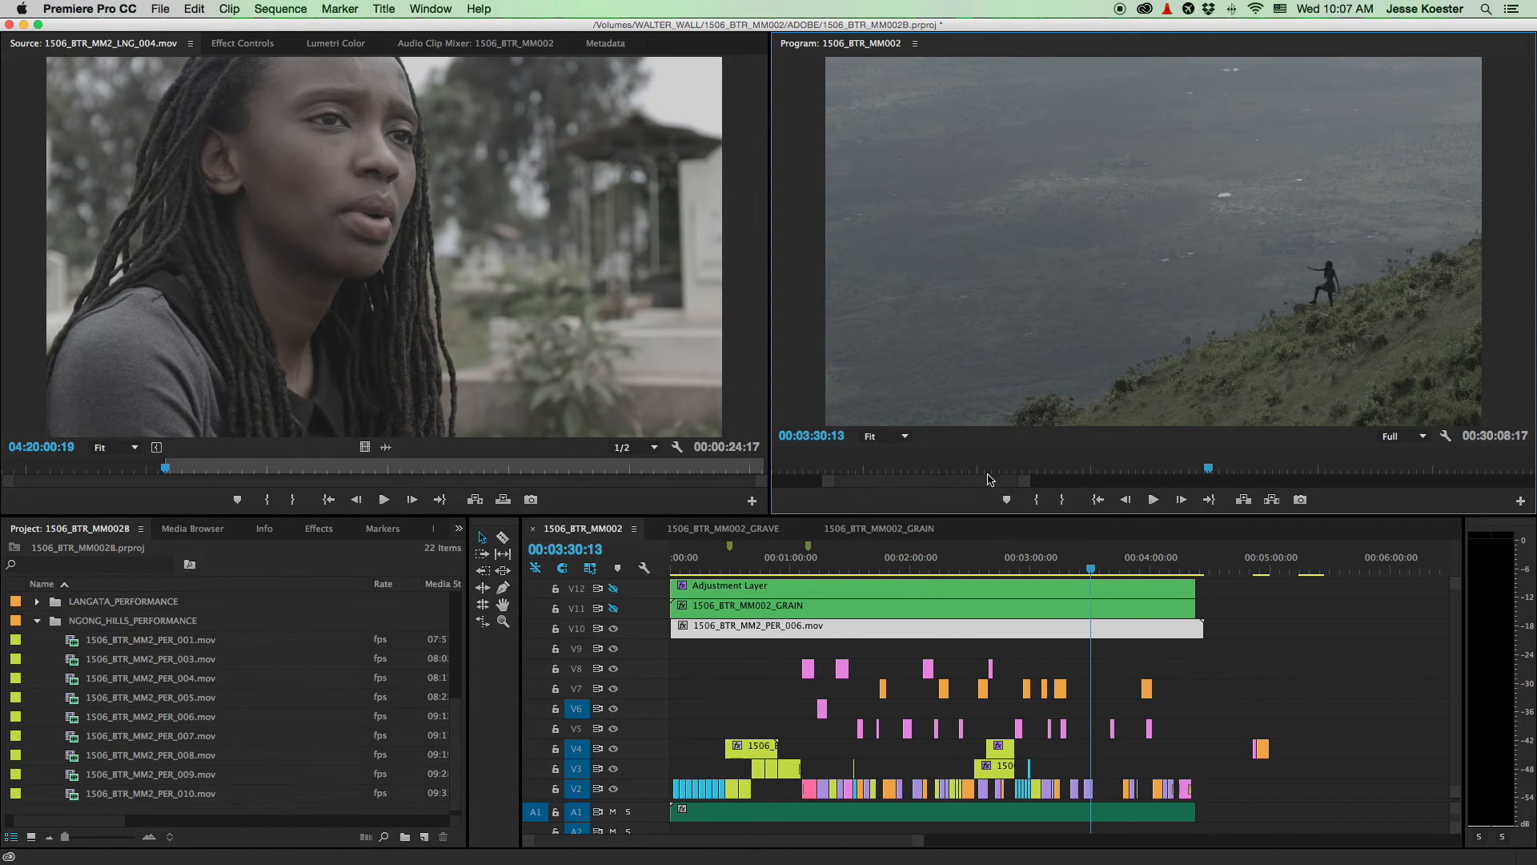
left_click(972, 566)
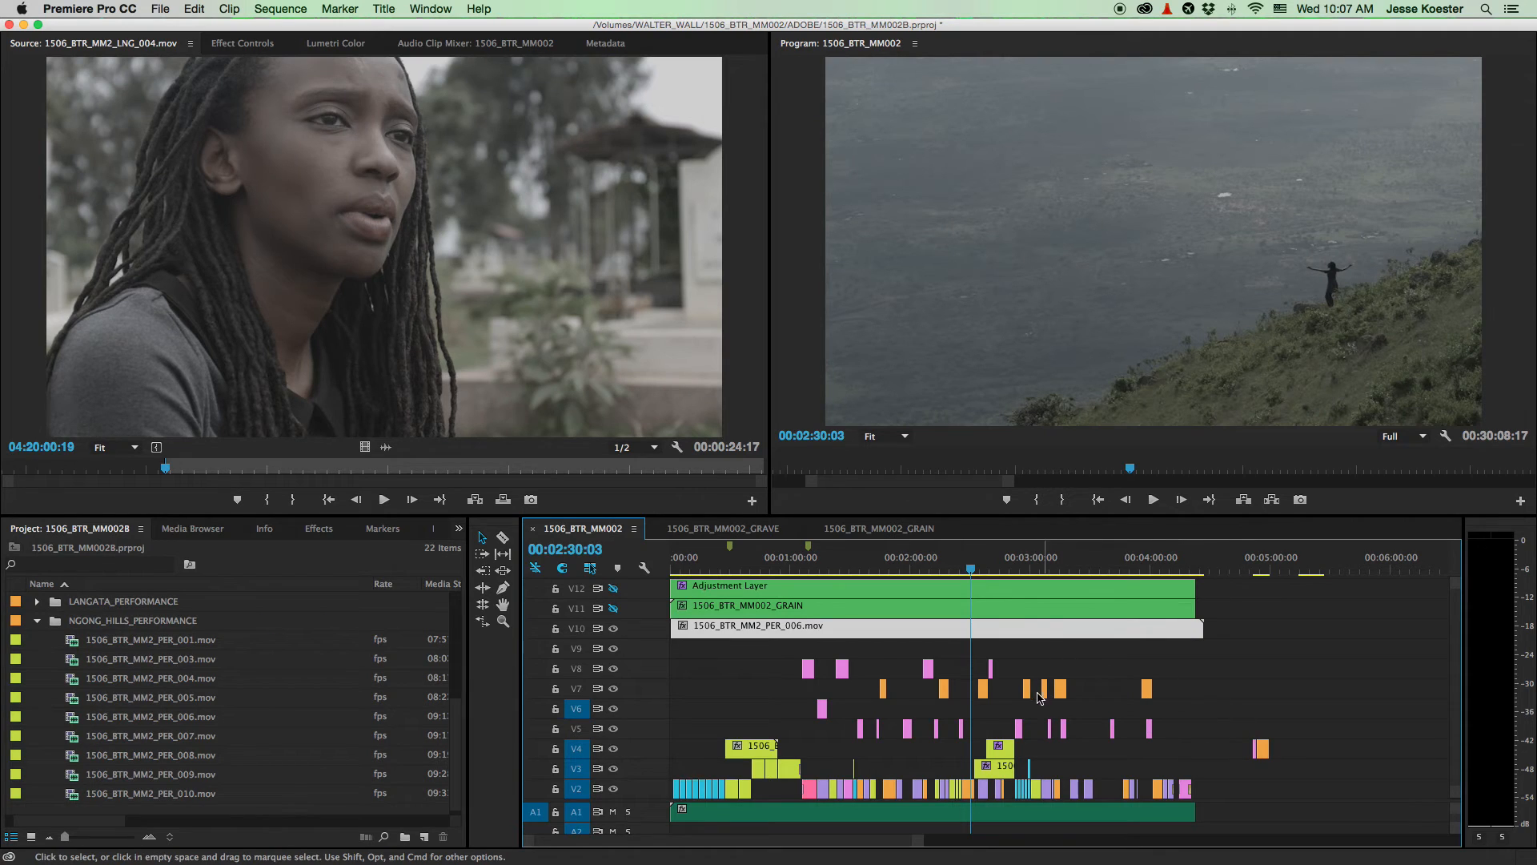
scroll(1038, 697, "down", 7)
left_click(1066, 674)
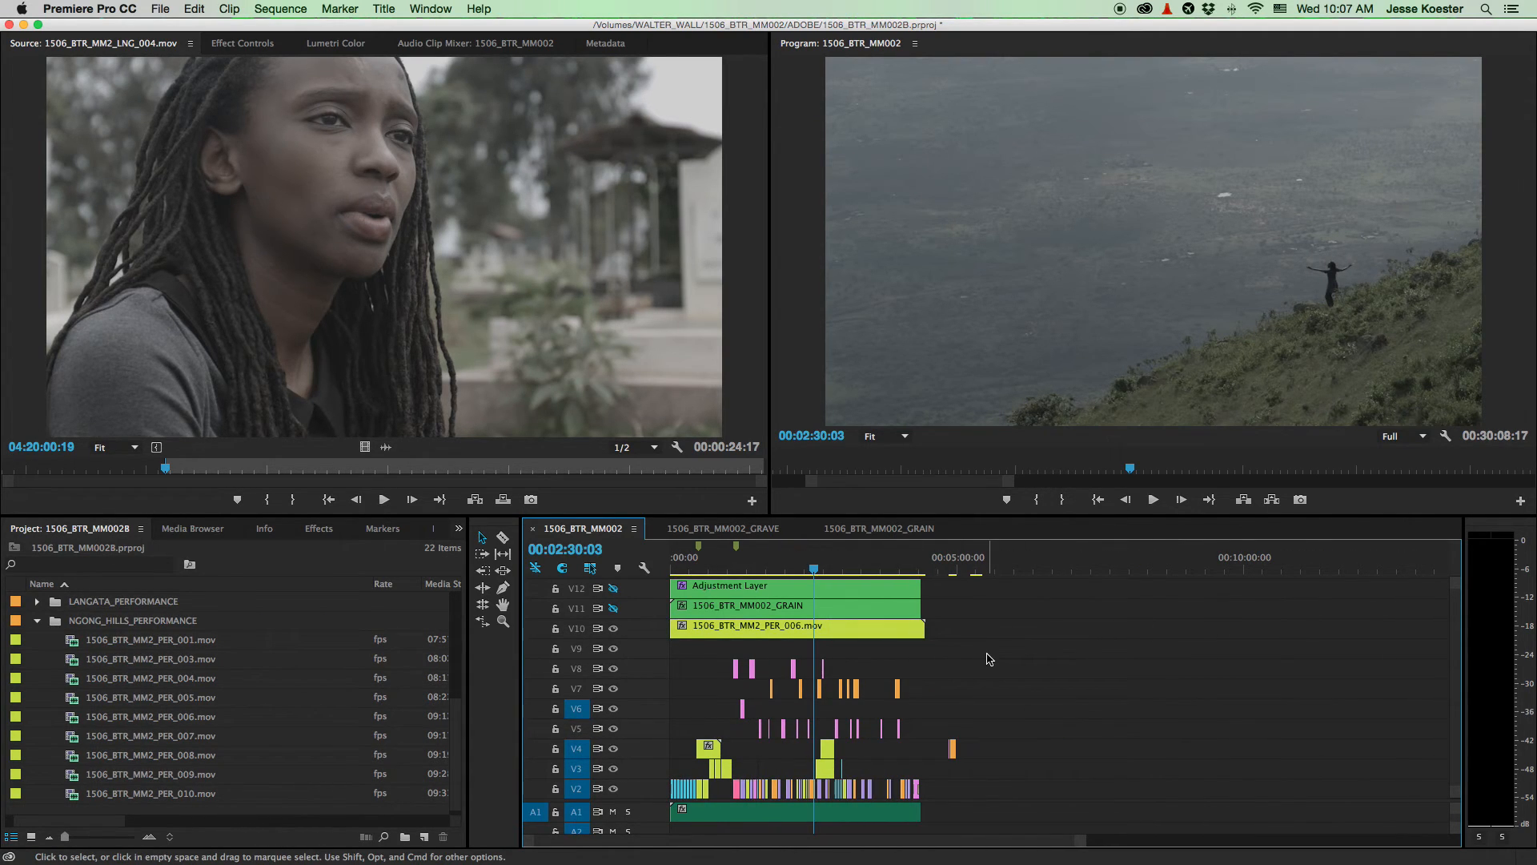
scroll(825, 641, "up", 8)
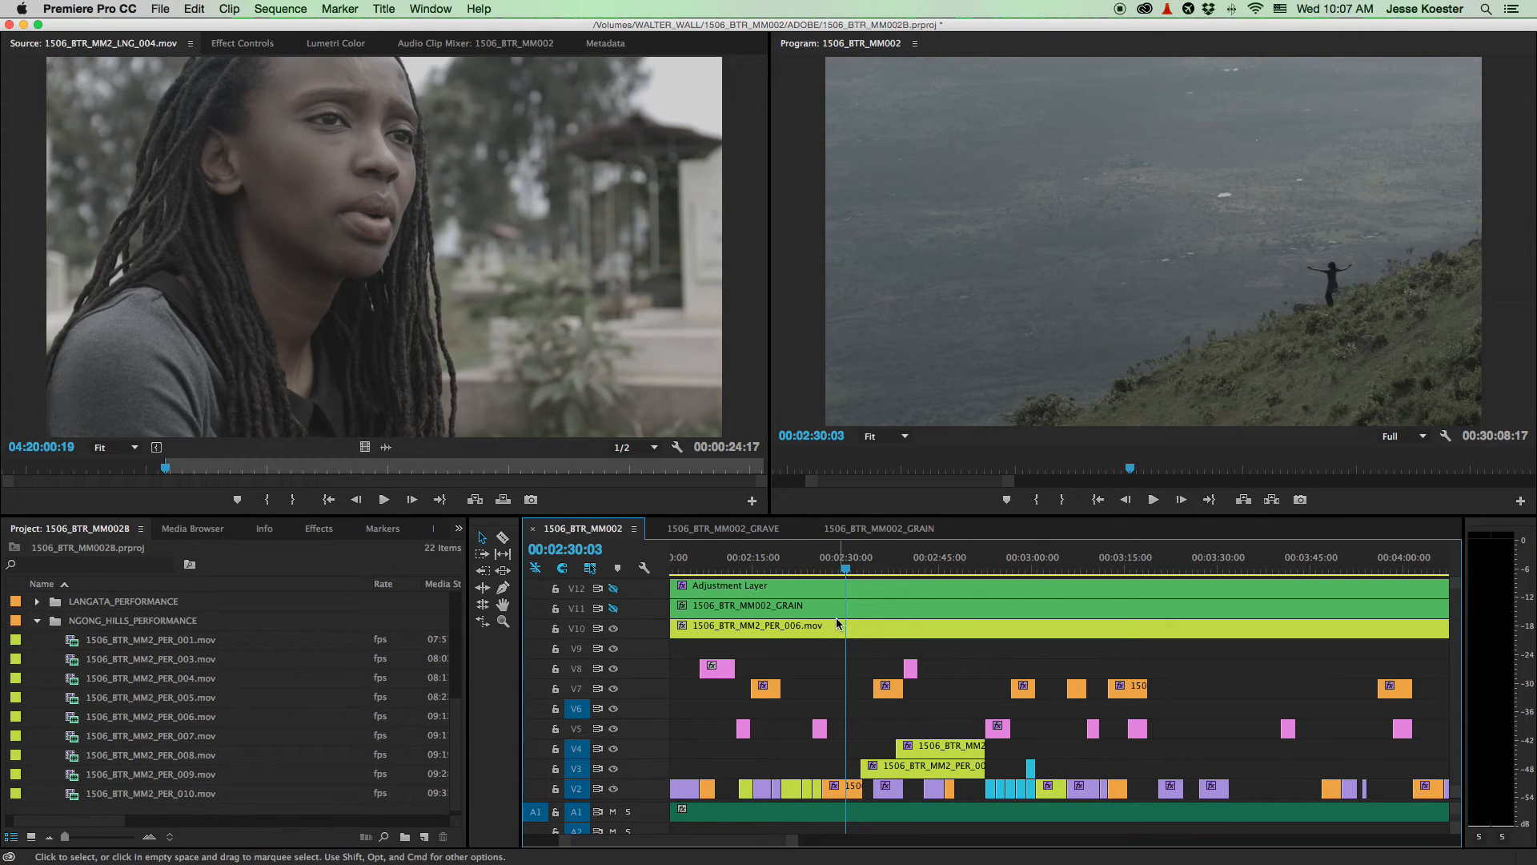
- Label the PER_006 clip on V10 Lavender and scroll the tracks down toward V1
right_click(833, 630)
mouse_move(981, 542)
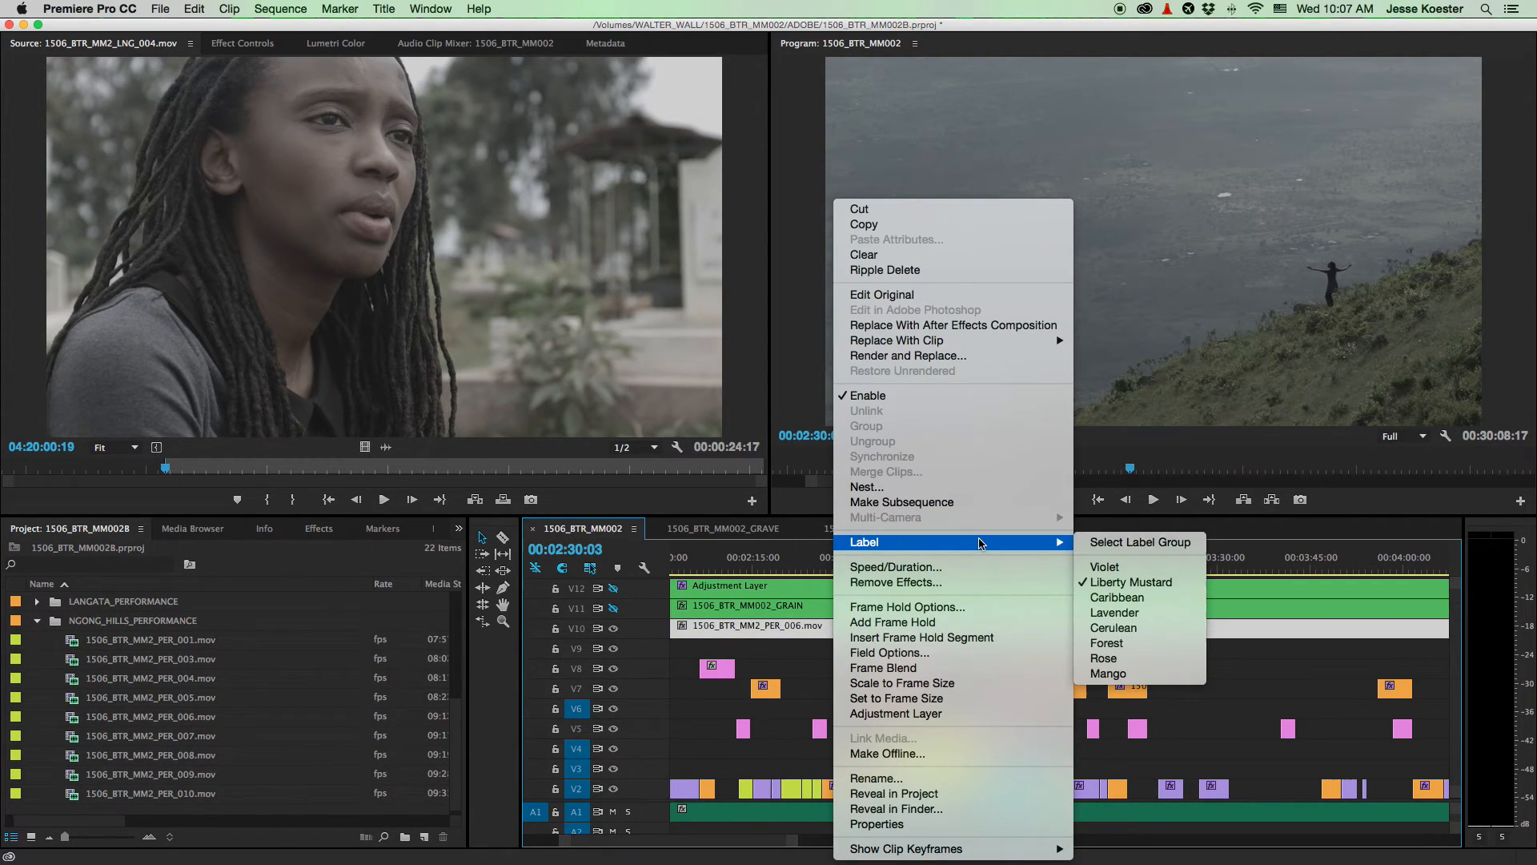
left_click(1103, 613)
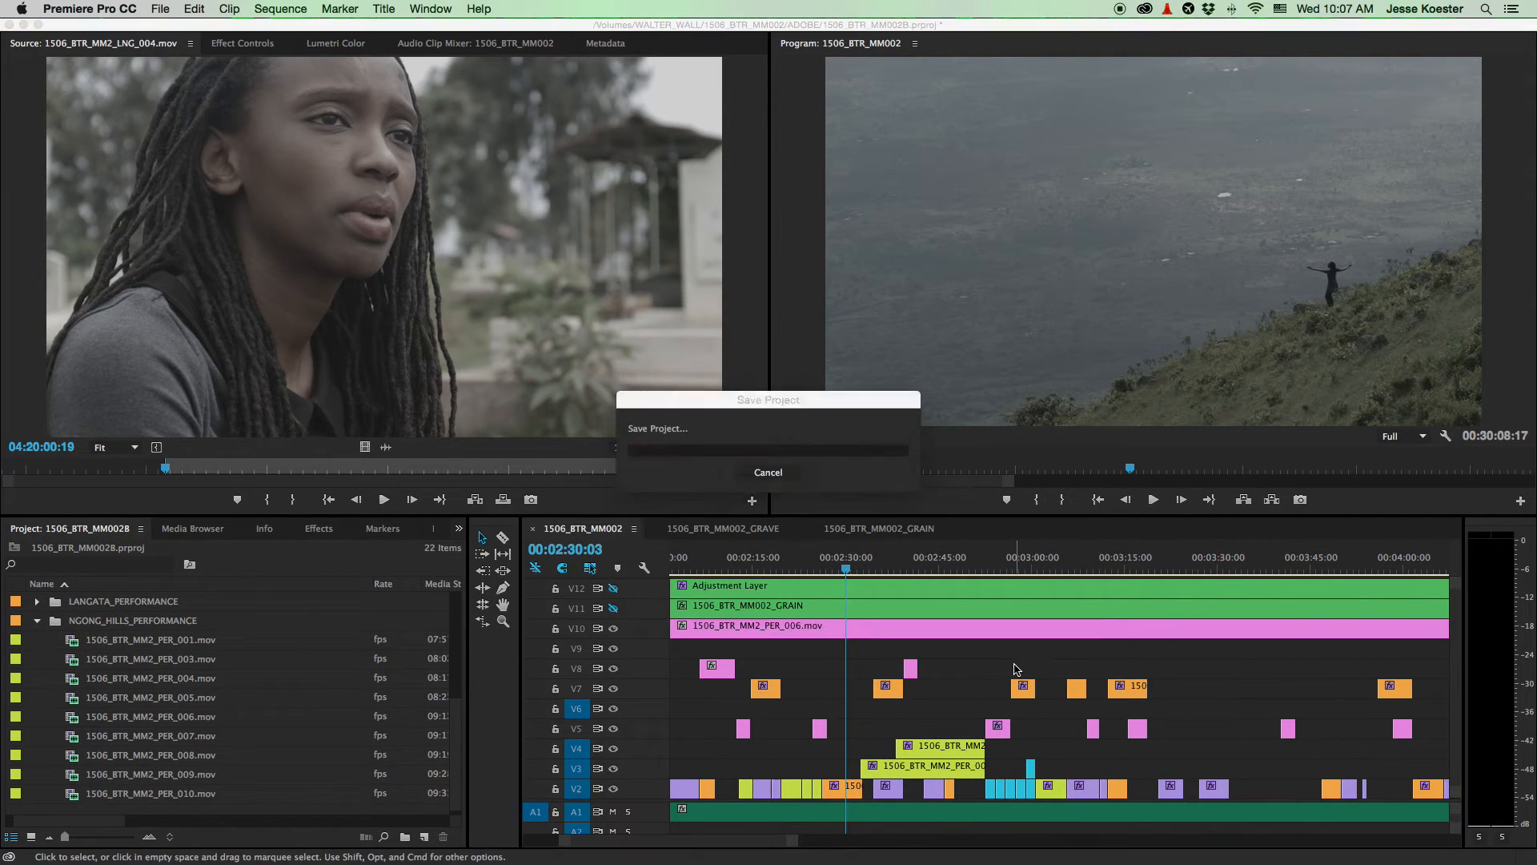
scroll(910, 657, "down", 1)
scroll(910, 657, "down", 6)
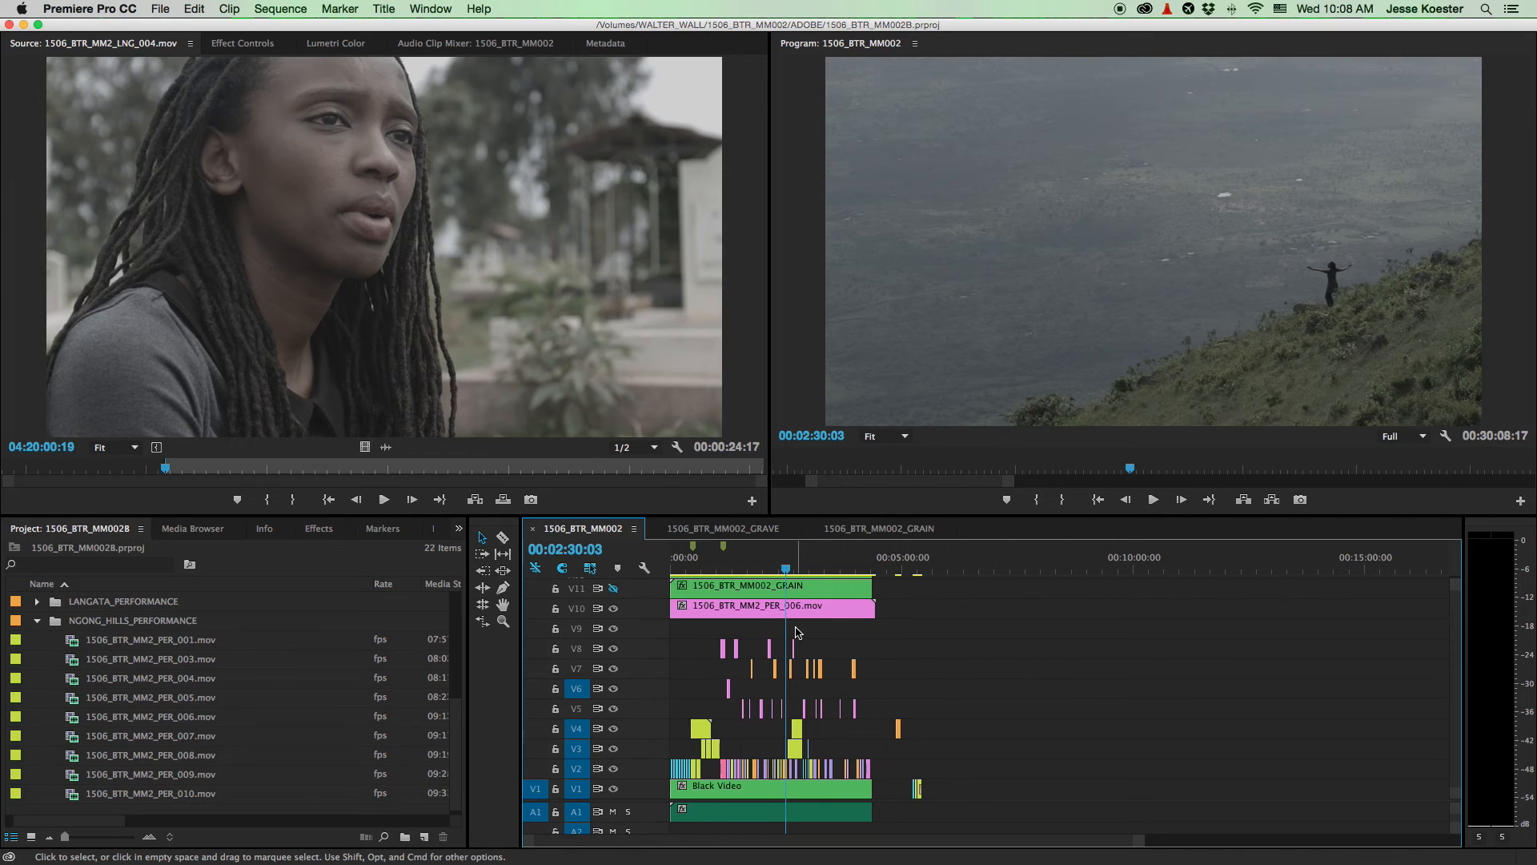
- Park the playhead near 2:14 and turn off V10's output to reveal the singer close-up
key("equal")
key("equal")
key("equal")
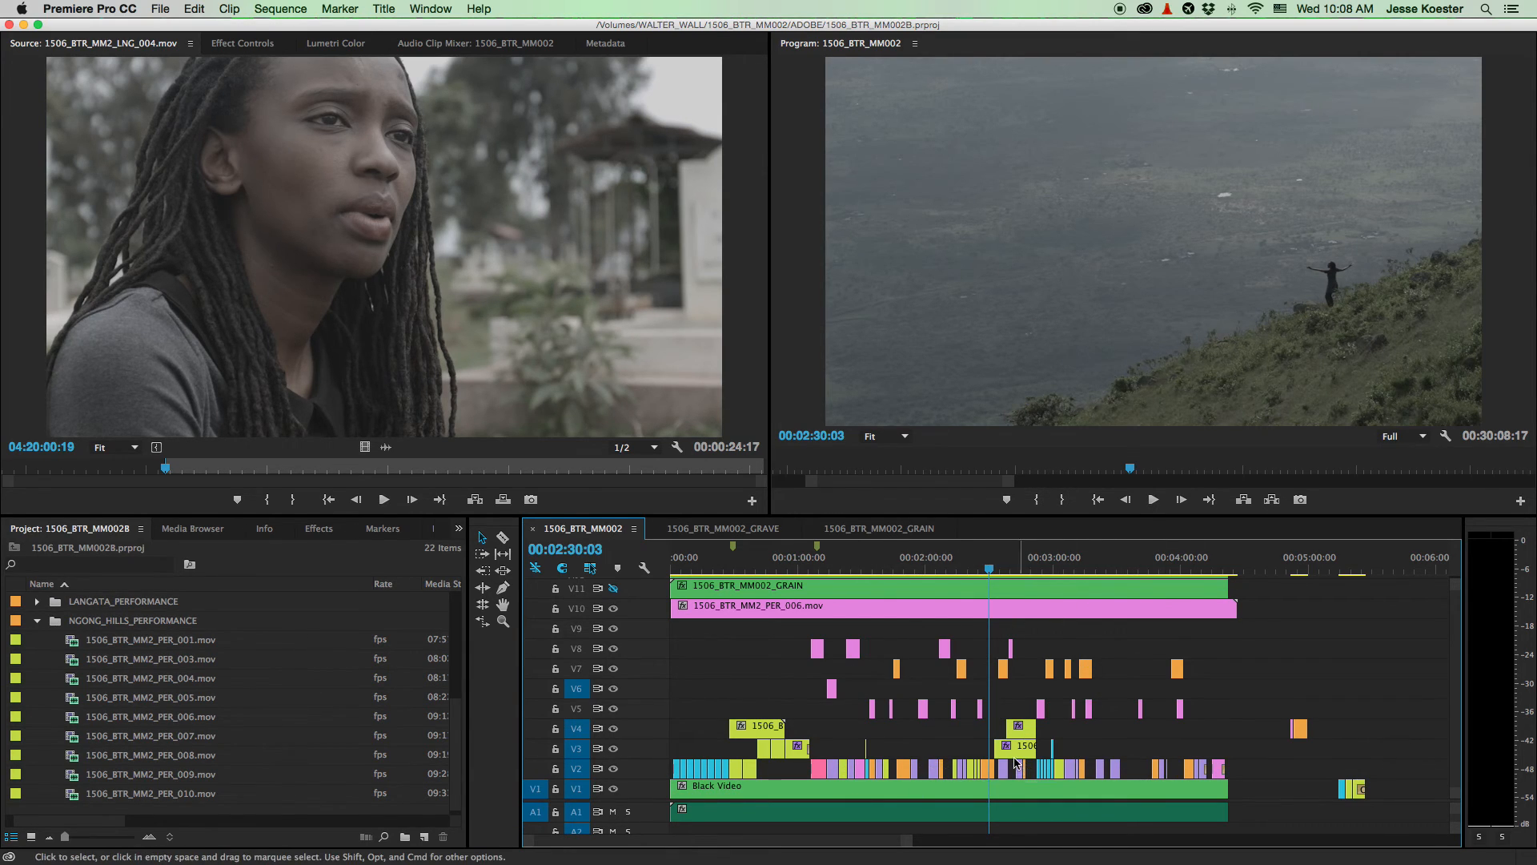
scroll(903, 721, "up", 5)
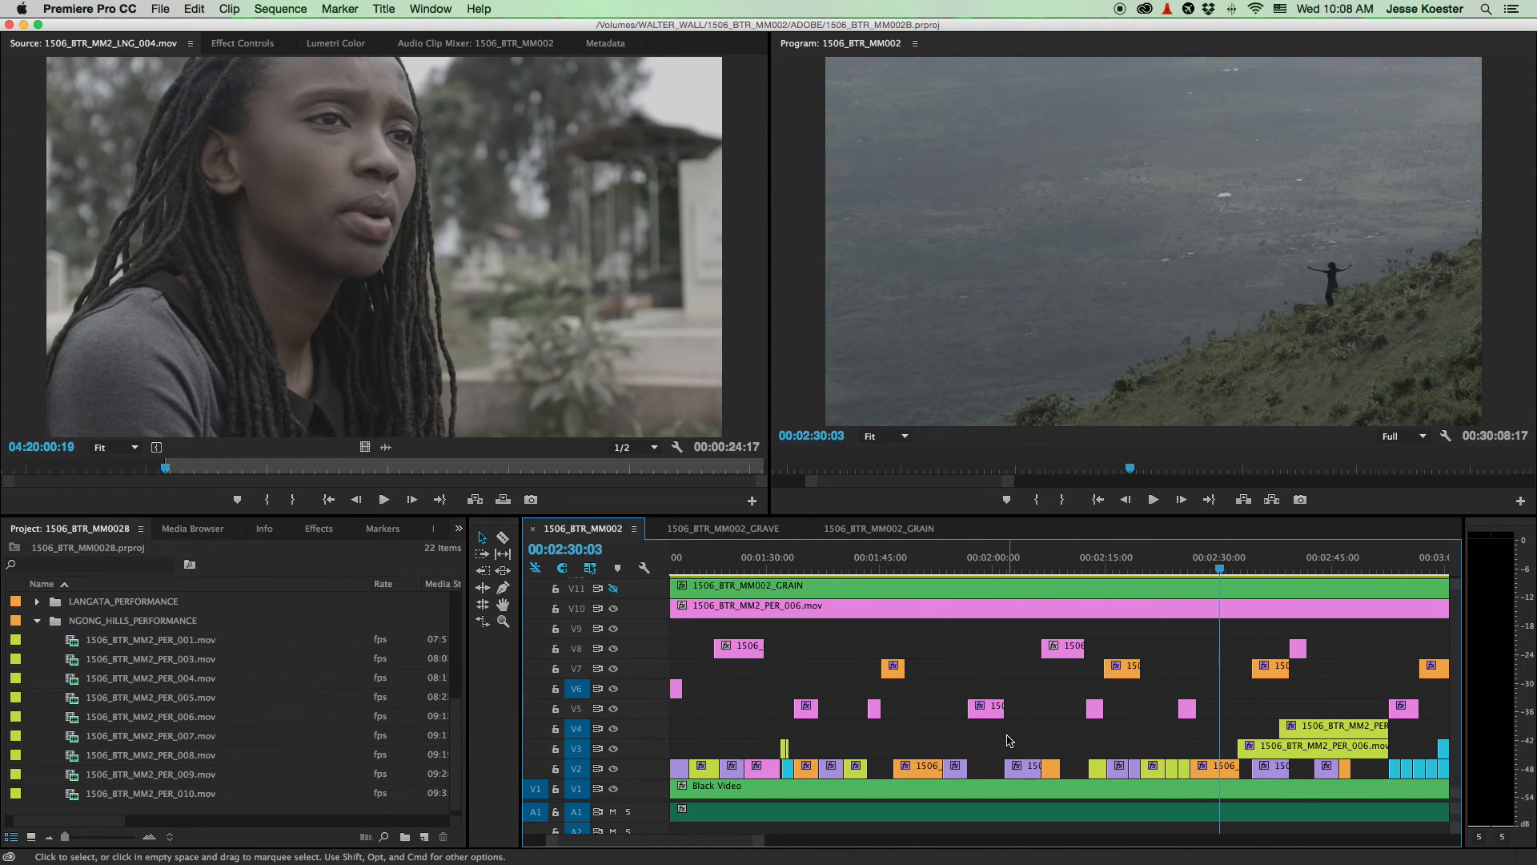
scroll(1001, 743, "up", 3)
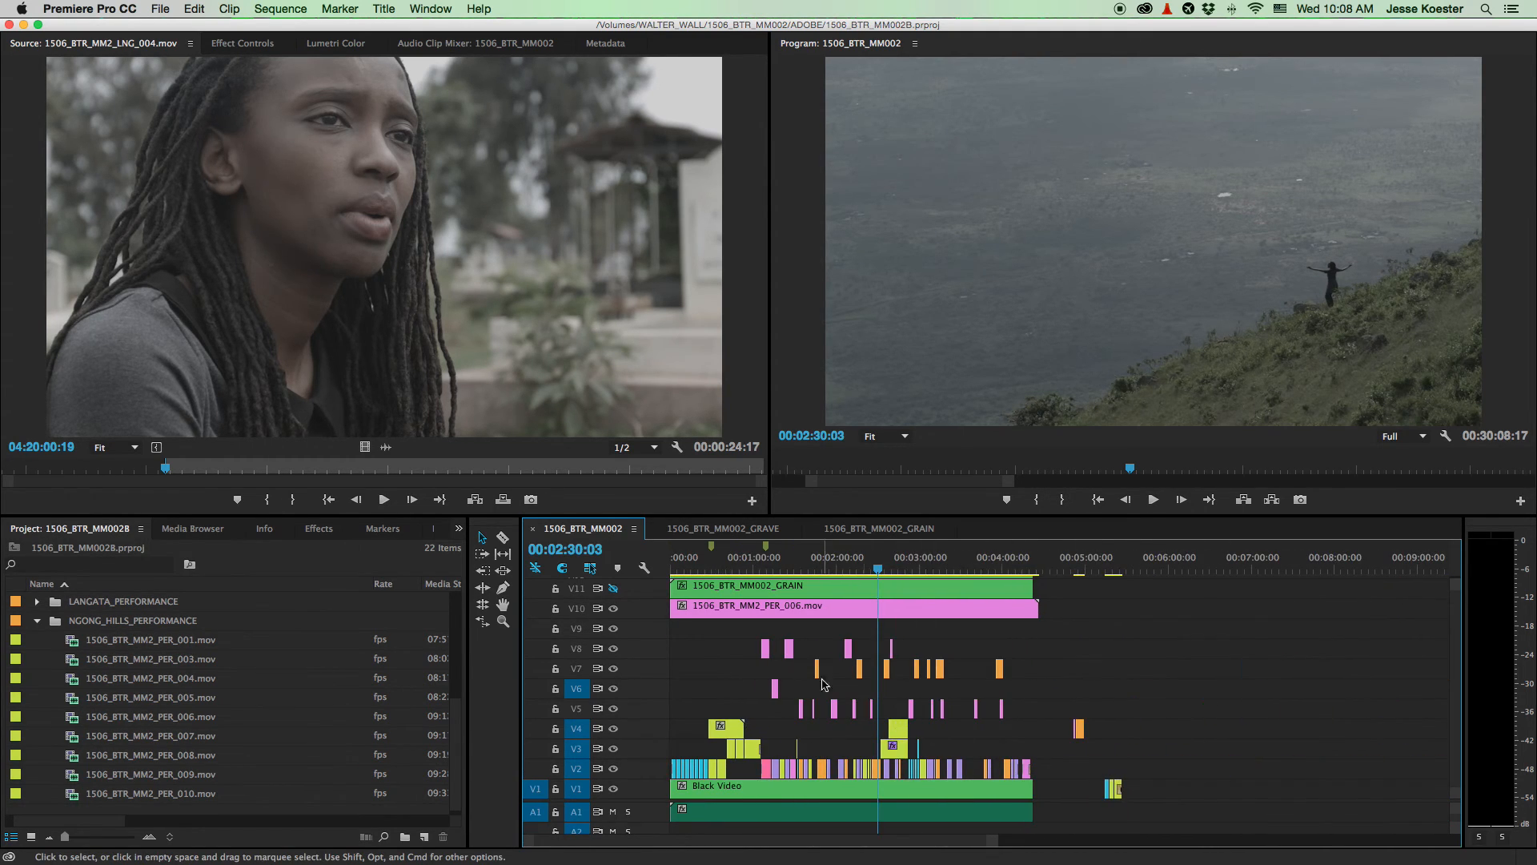
scroll(881, 736, "up", 3)
scroll(856, 739, "up", 1)
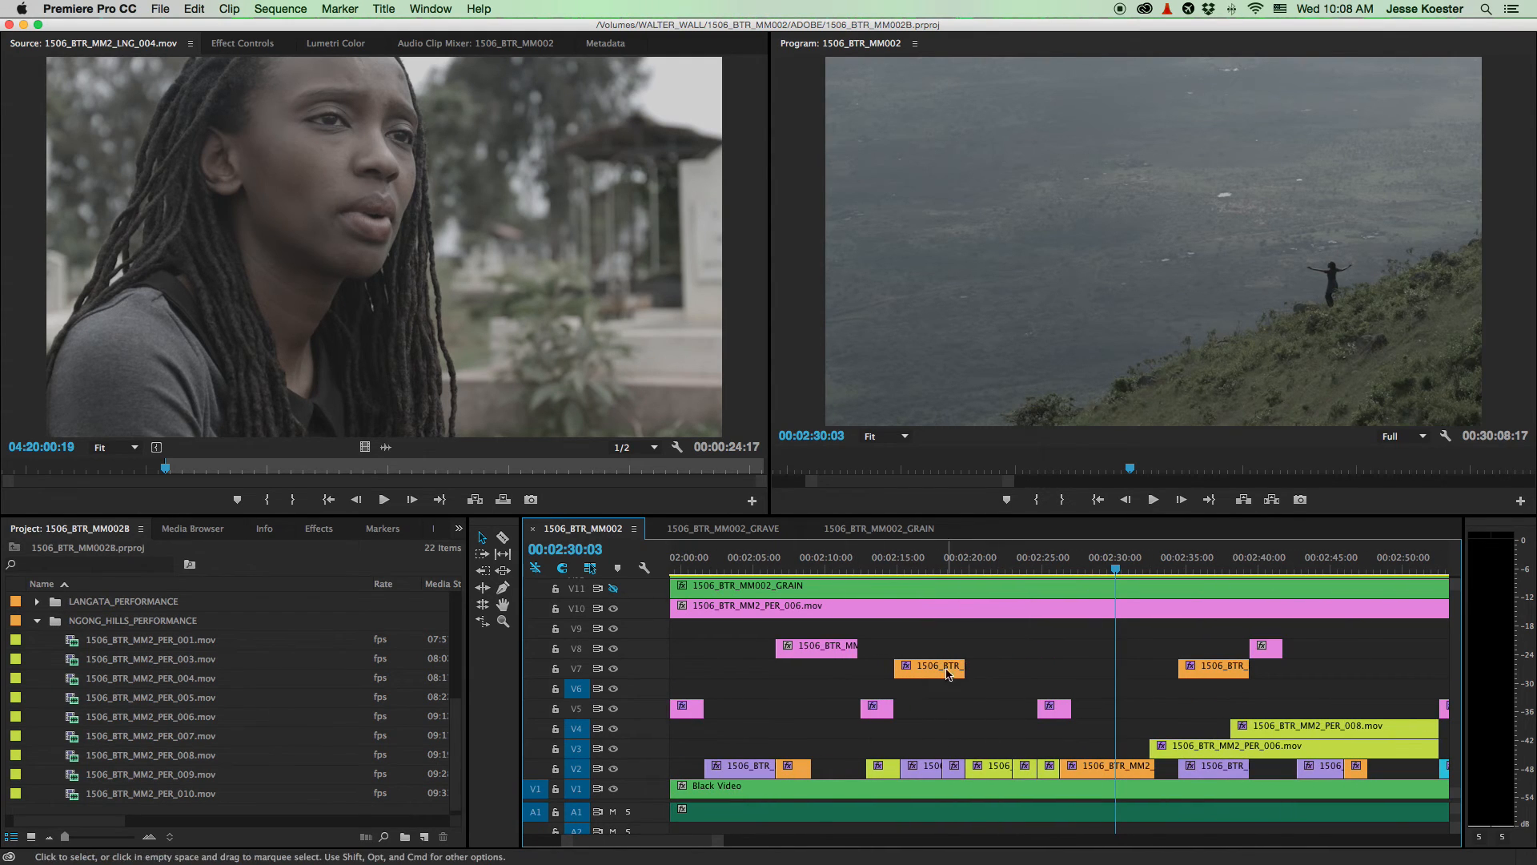
scroll(964, 720, "down", 4)
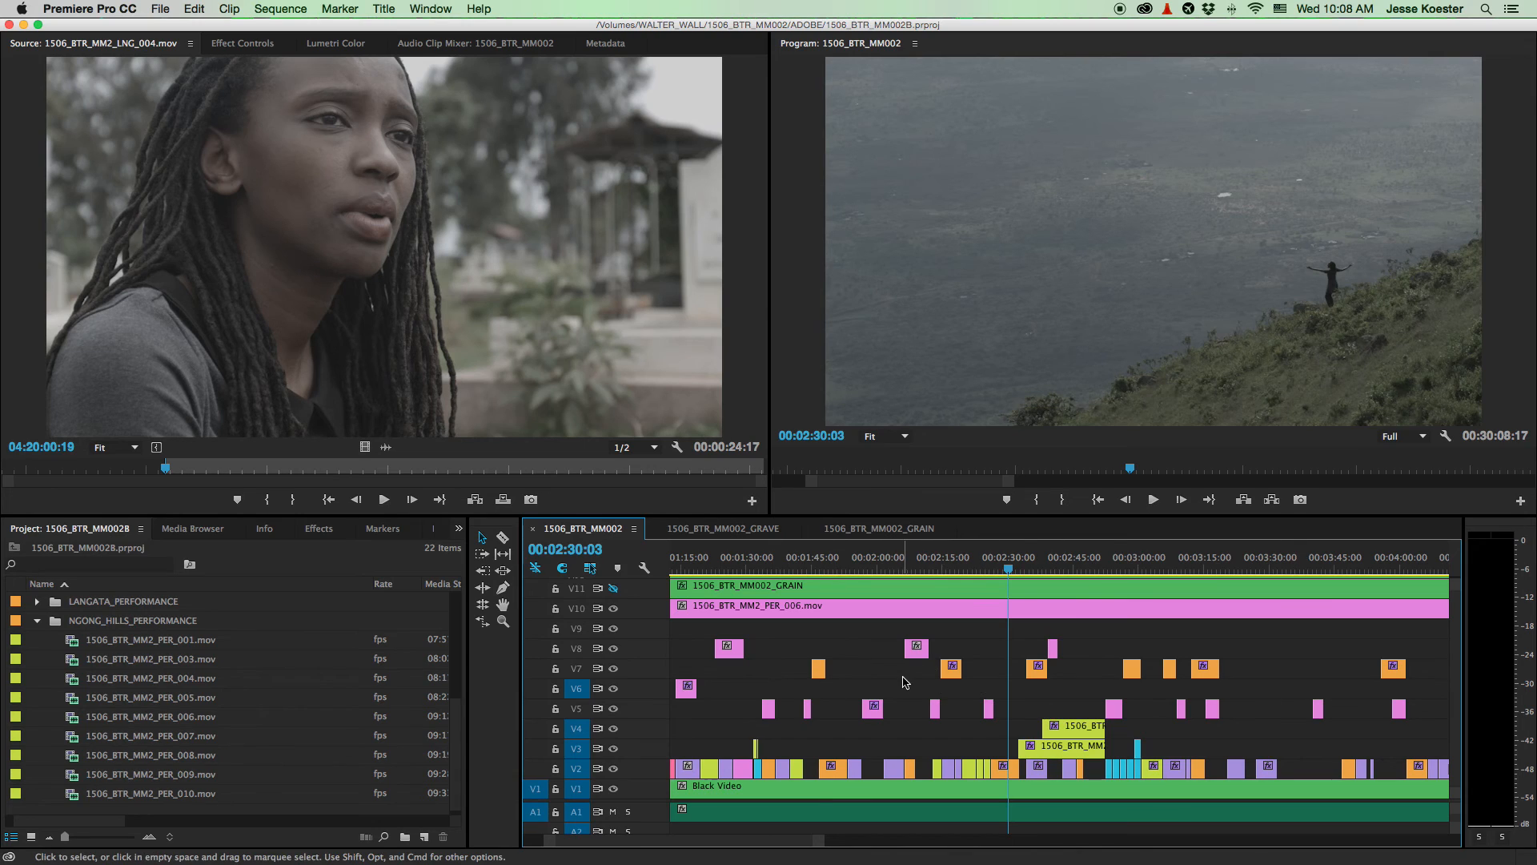
scroll(1001, 701, "down", 2)
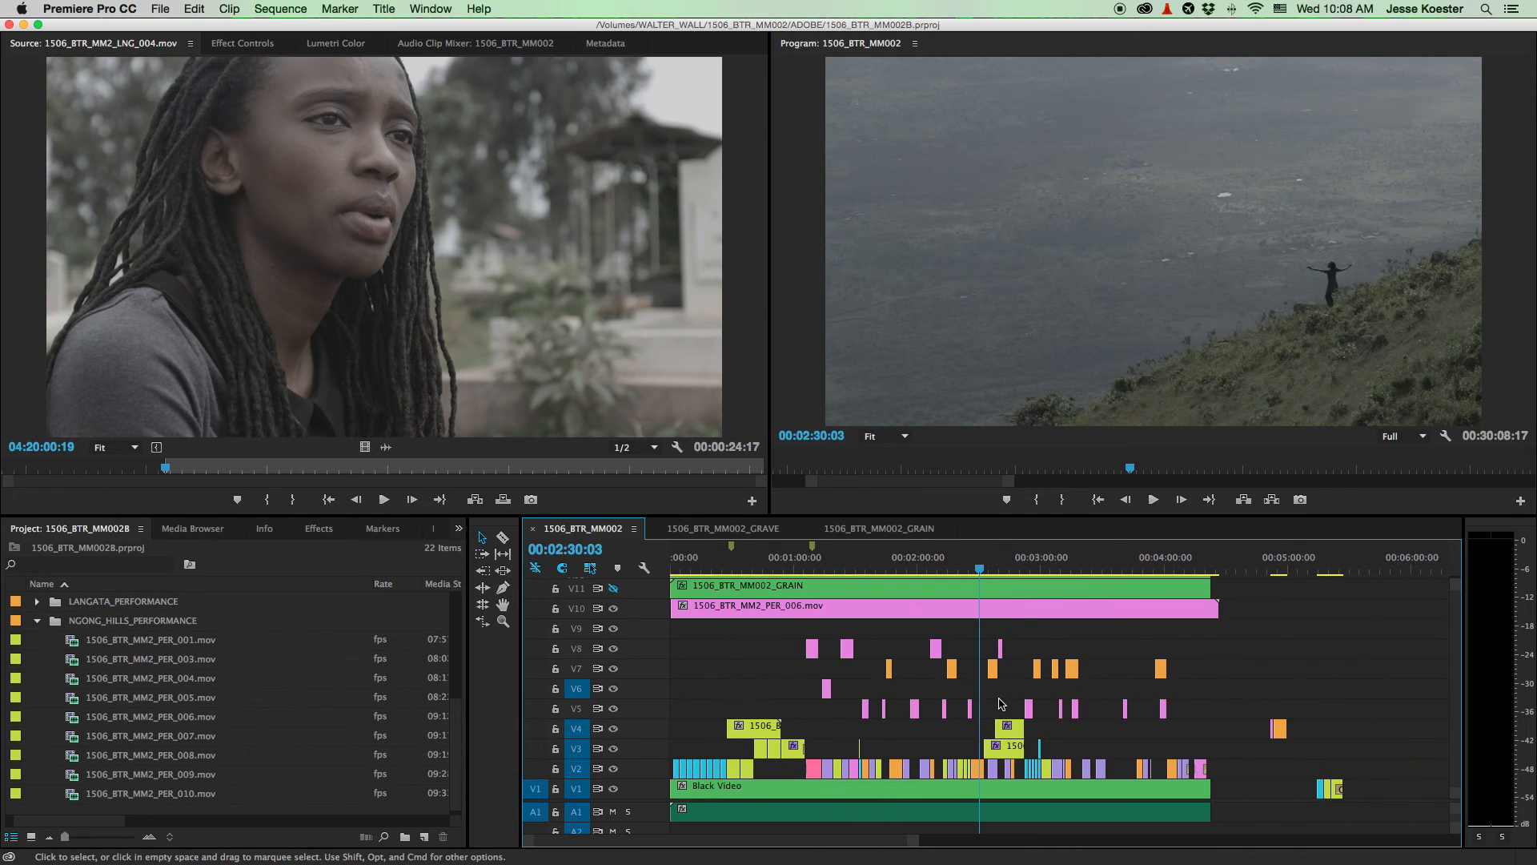
left_click(947, 564)
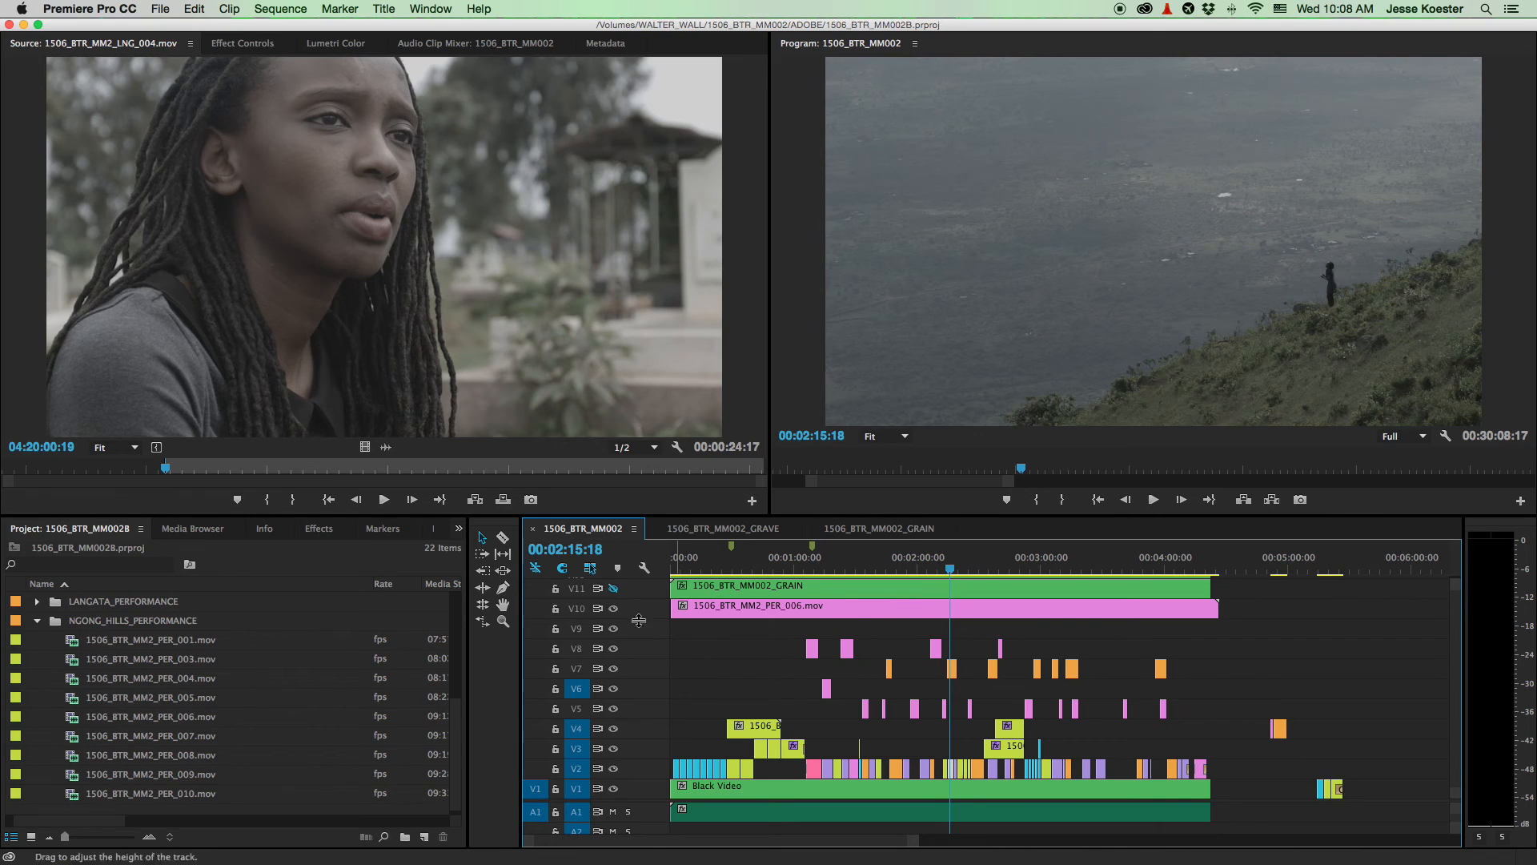
left_click(614, 608)
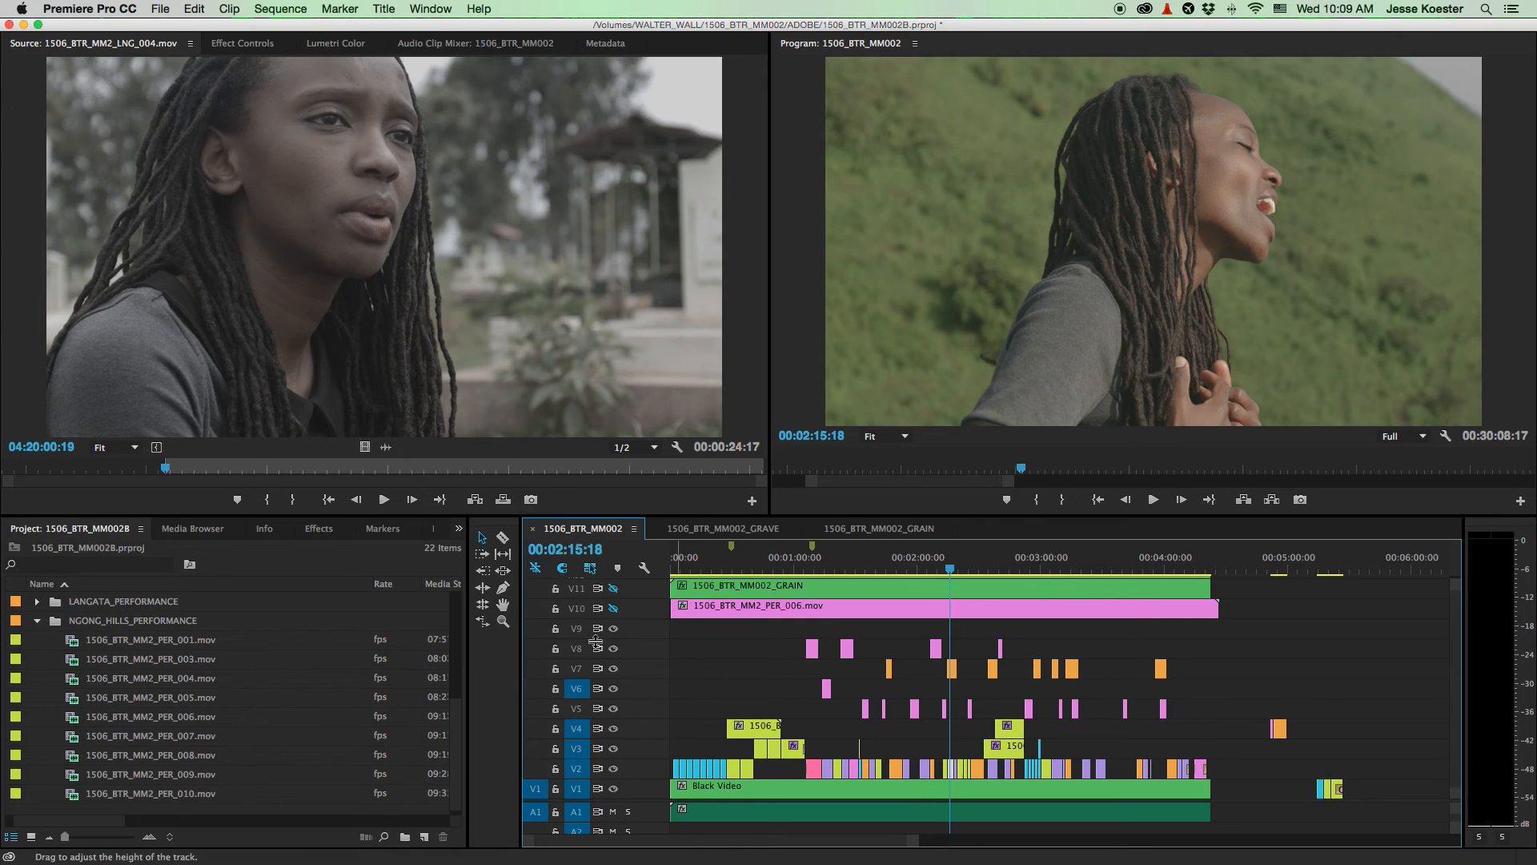
- At 2:07:23, relabel the PER_006 clip Mango and turn V10's track output back on
left_click(871, 610)
left_click(936, 567)
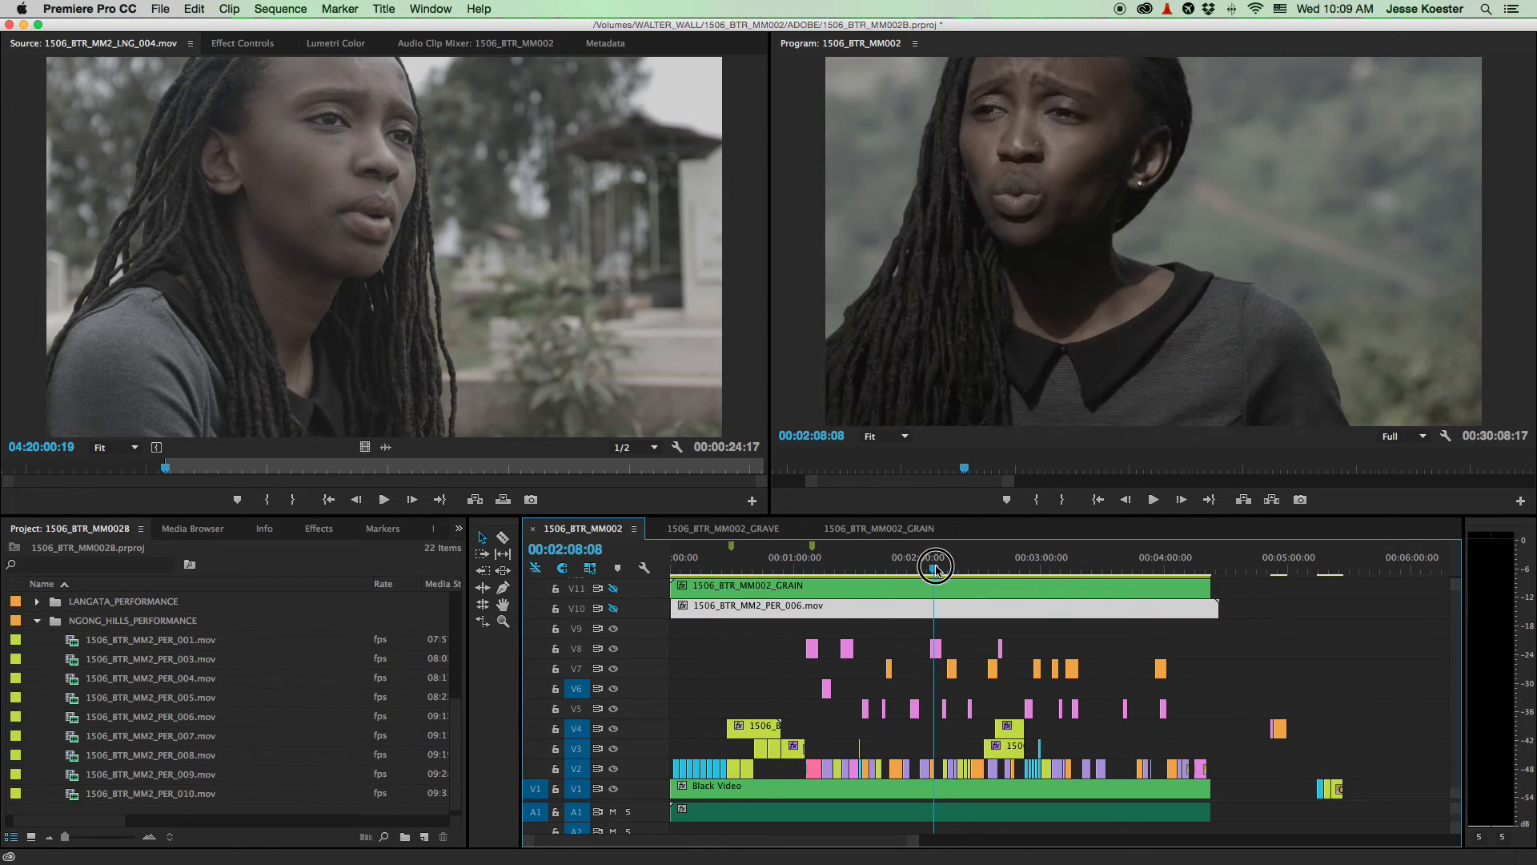
left_click_drag(936, 568, 936, 568)
left_click(957, 623)
left_click(955, 612)
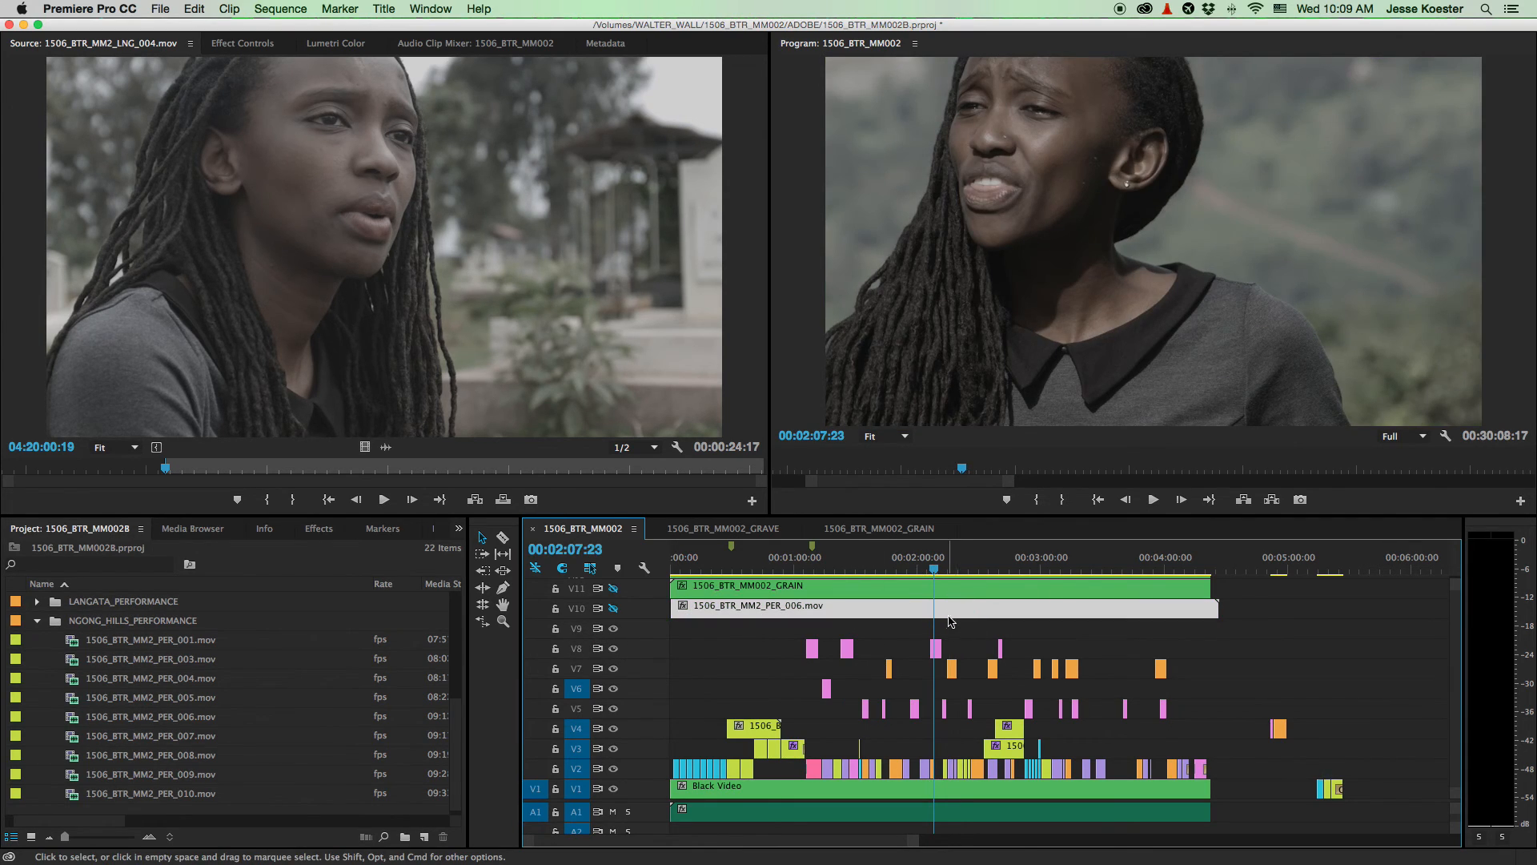
right_click(950, 621)
mouse_move(1069, 543)
left_click(1215, 672)
left_click(907, 647)
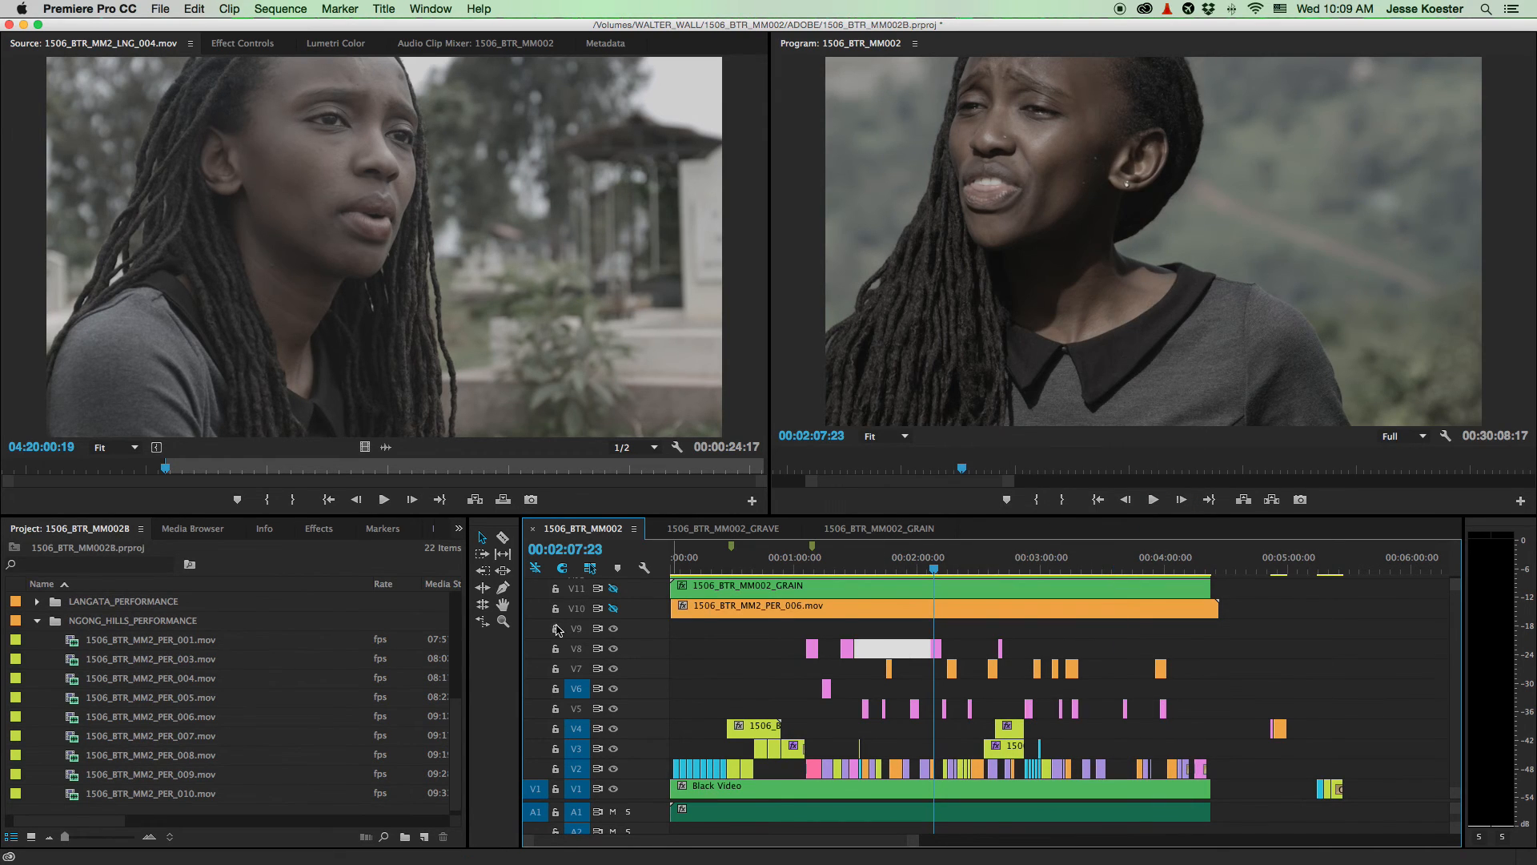
left_click(614, 609)
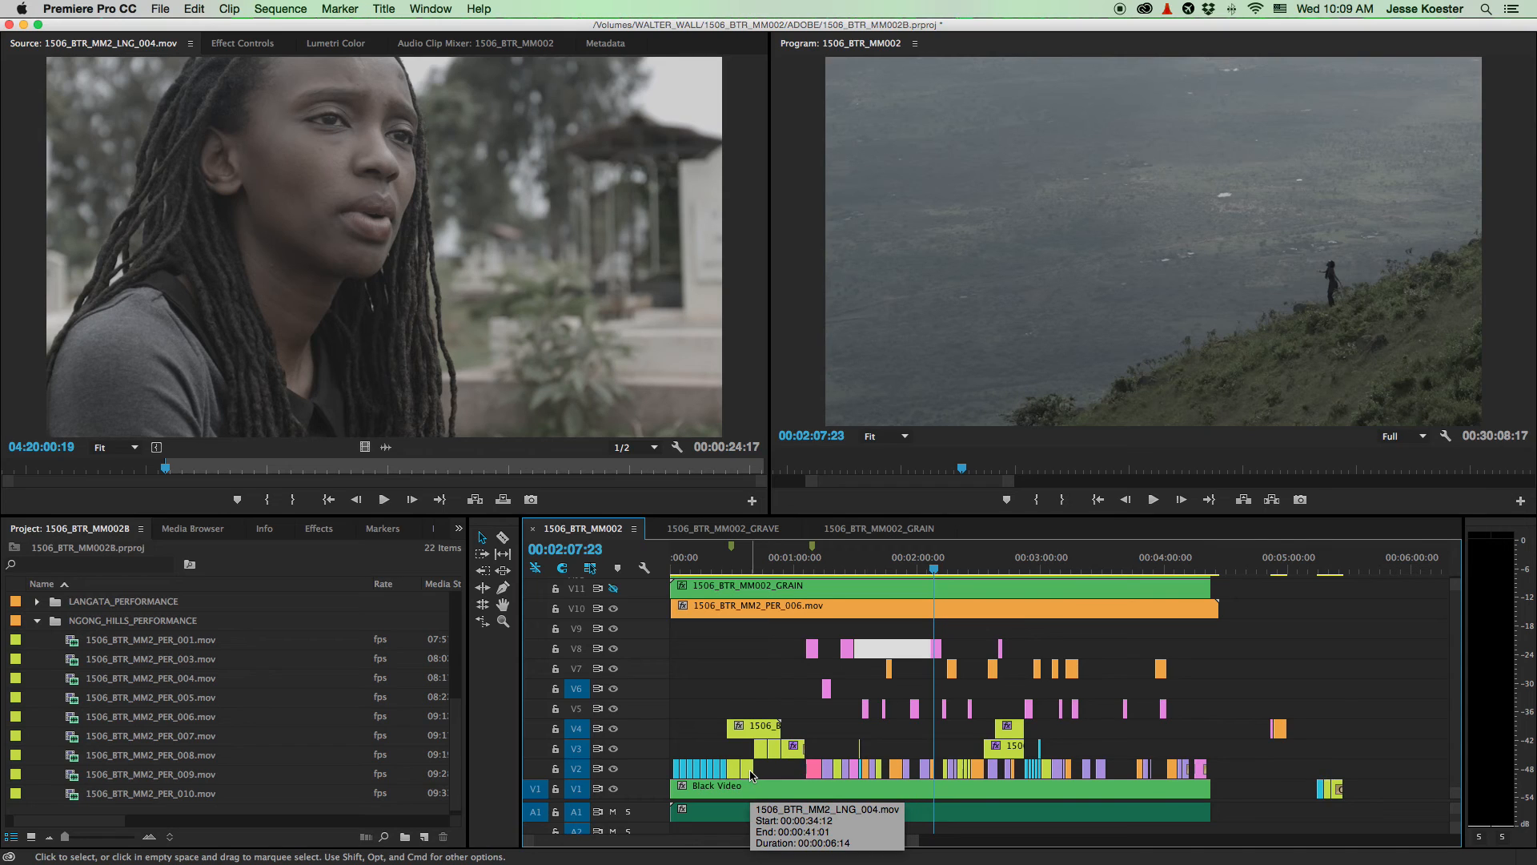
- Select the empty gap at the start of V5 and save the project
left_click(700, 704)
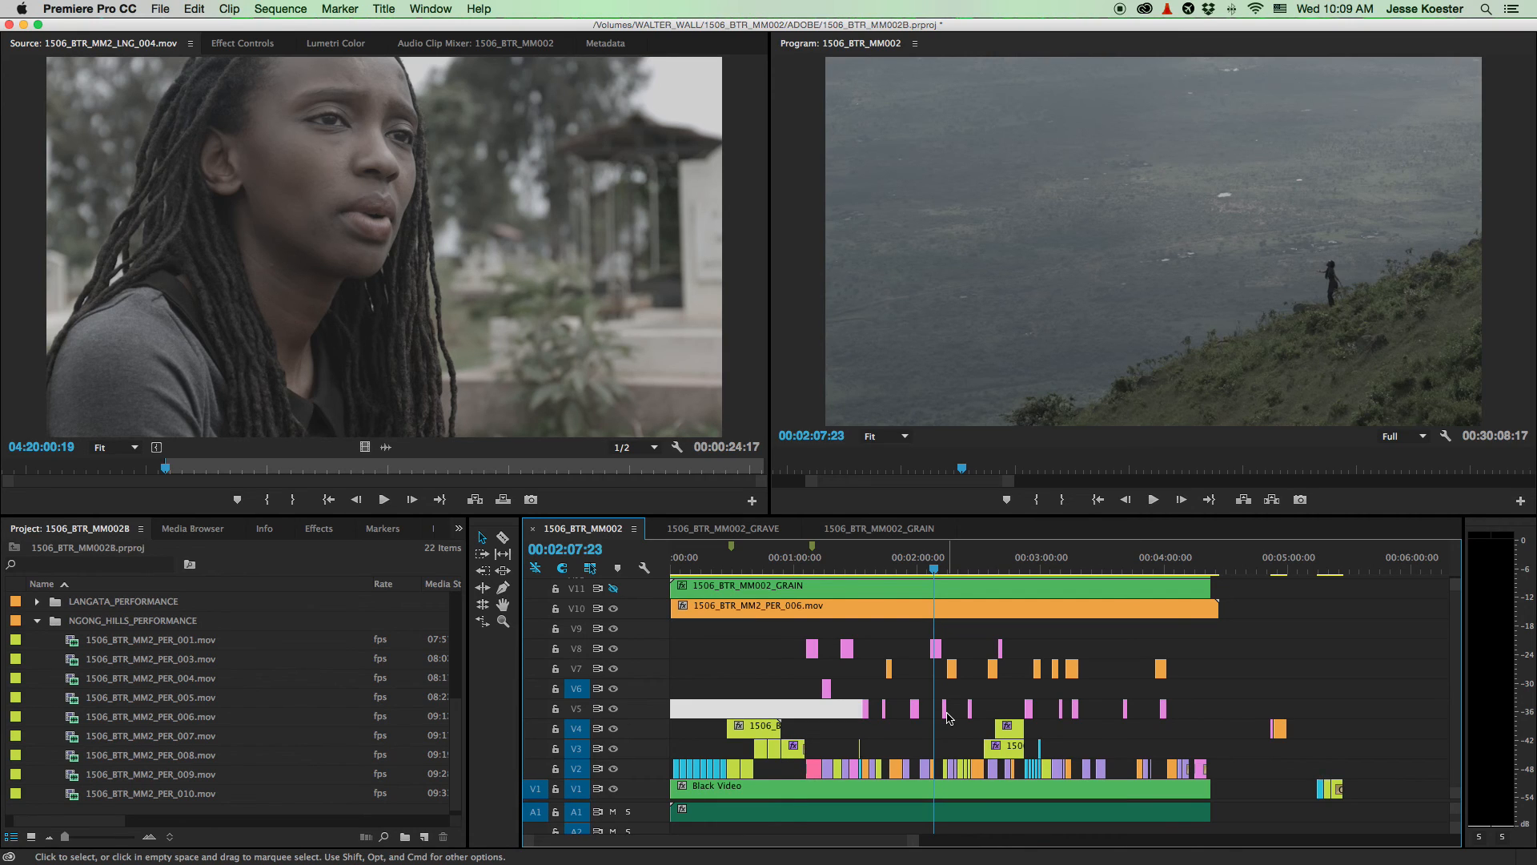
scroll(947, 717, "up", 2)
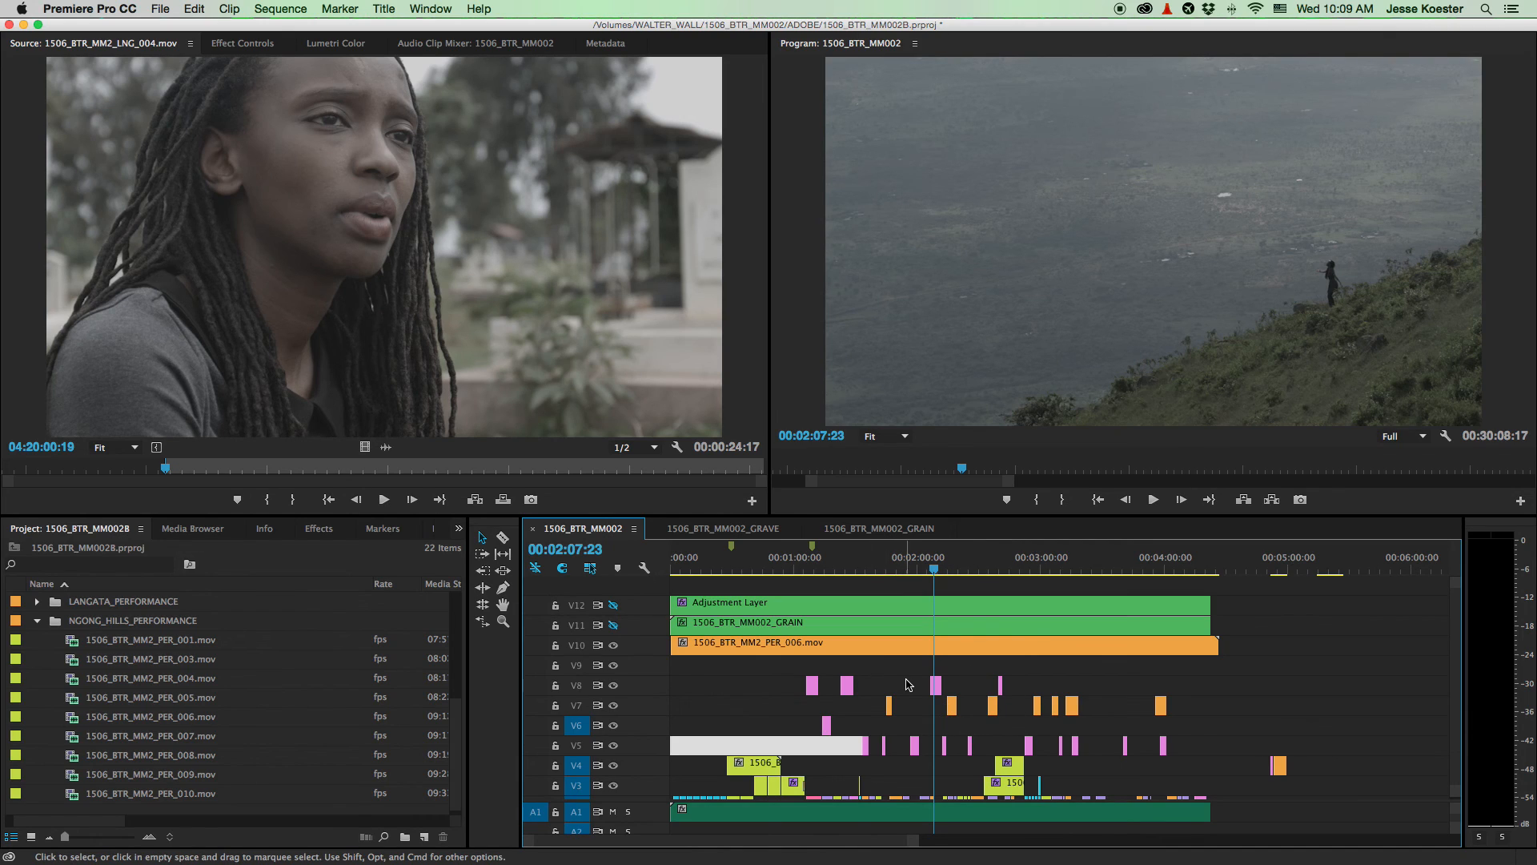
scroll(911, 685, "down", 2)
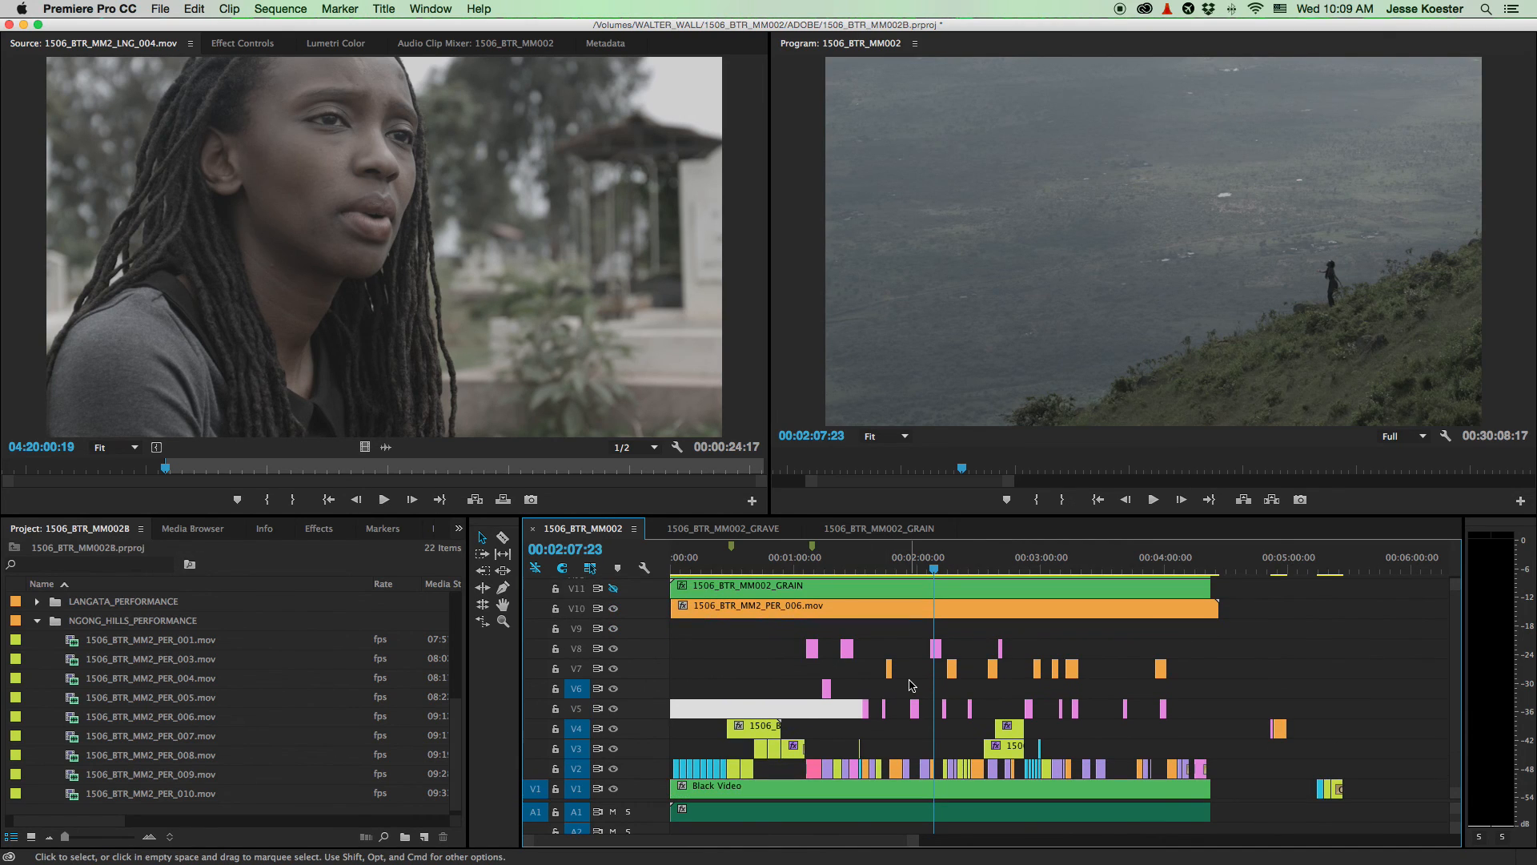
key("super+s")
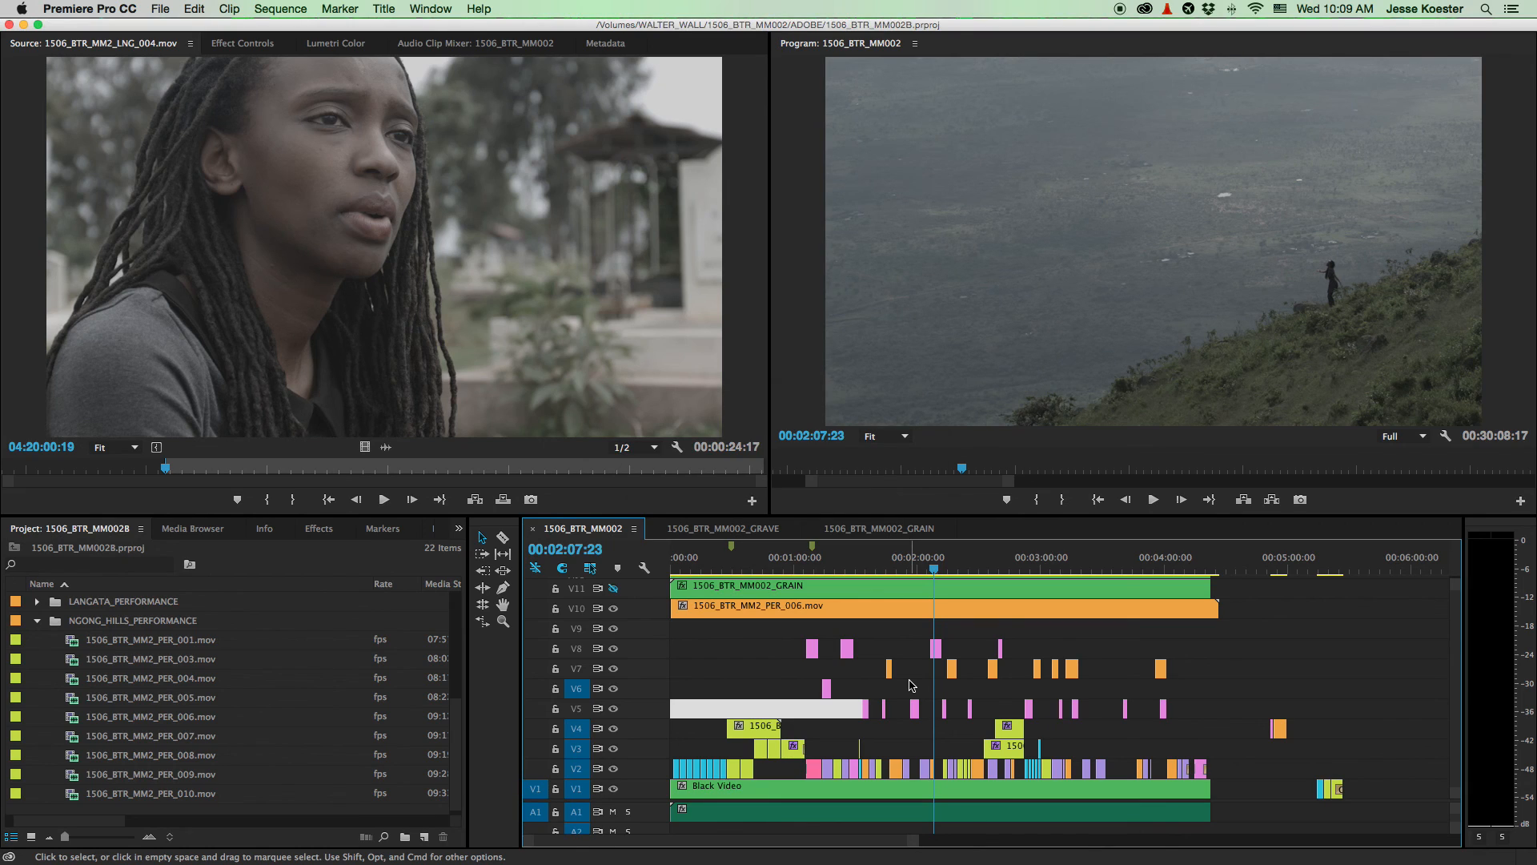
- Collapse the NGONG_HILLS_PERFORMANCE folder and delete the empty gap at the start of V8
left_click(37, 623)
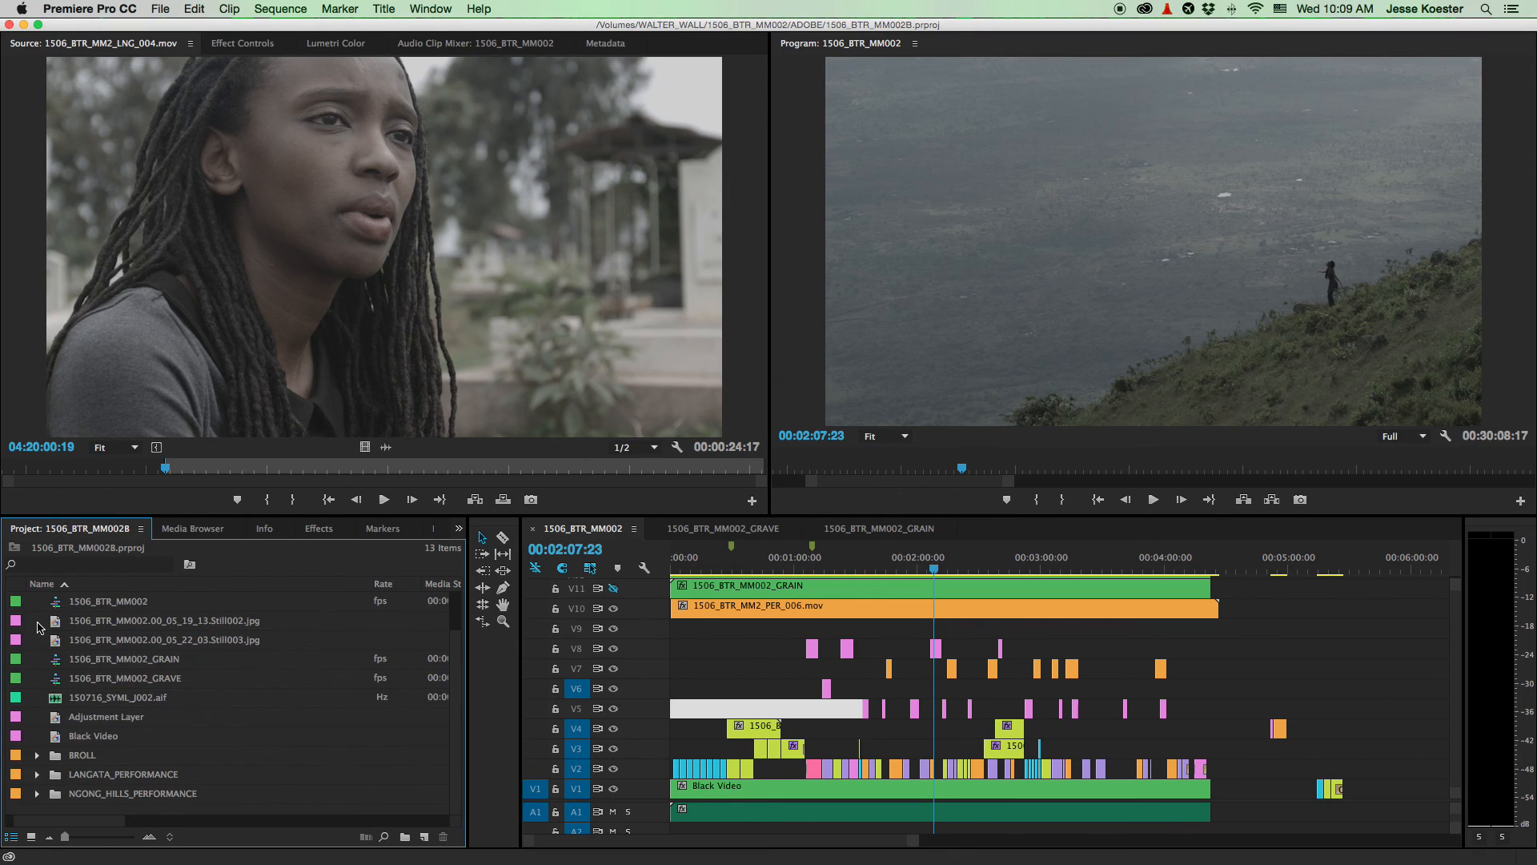
left_click_drag(752, 708, 753, 651)
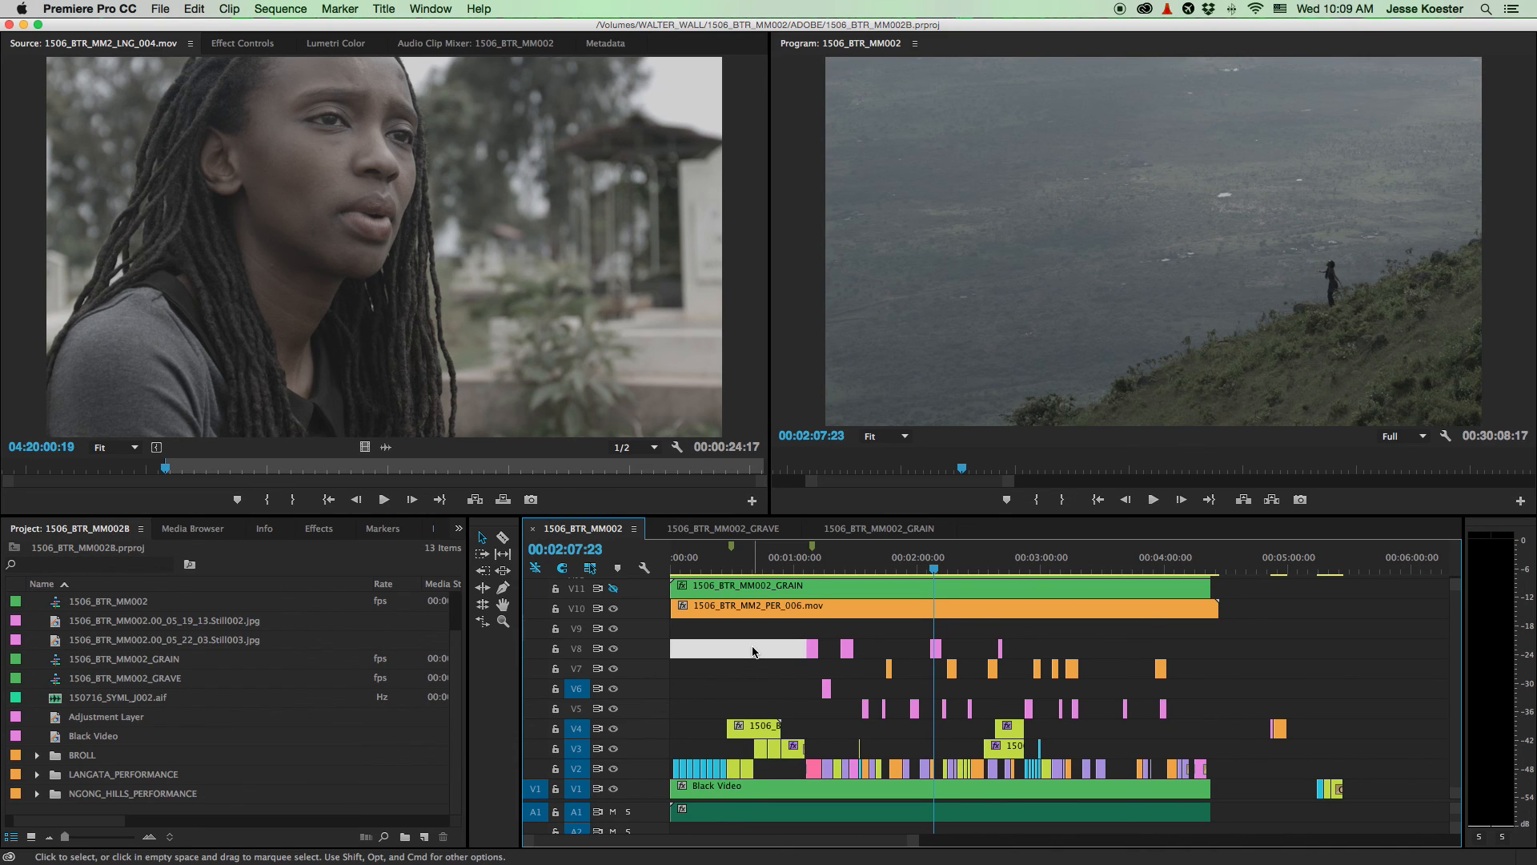
scroll(755, 651, "up", 5)
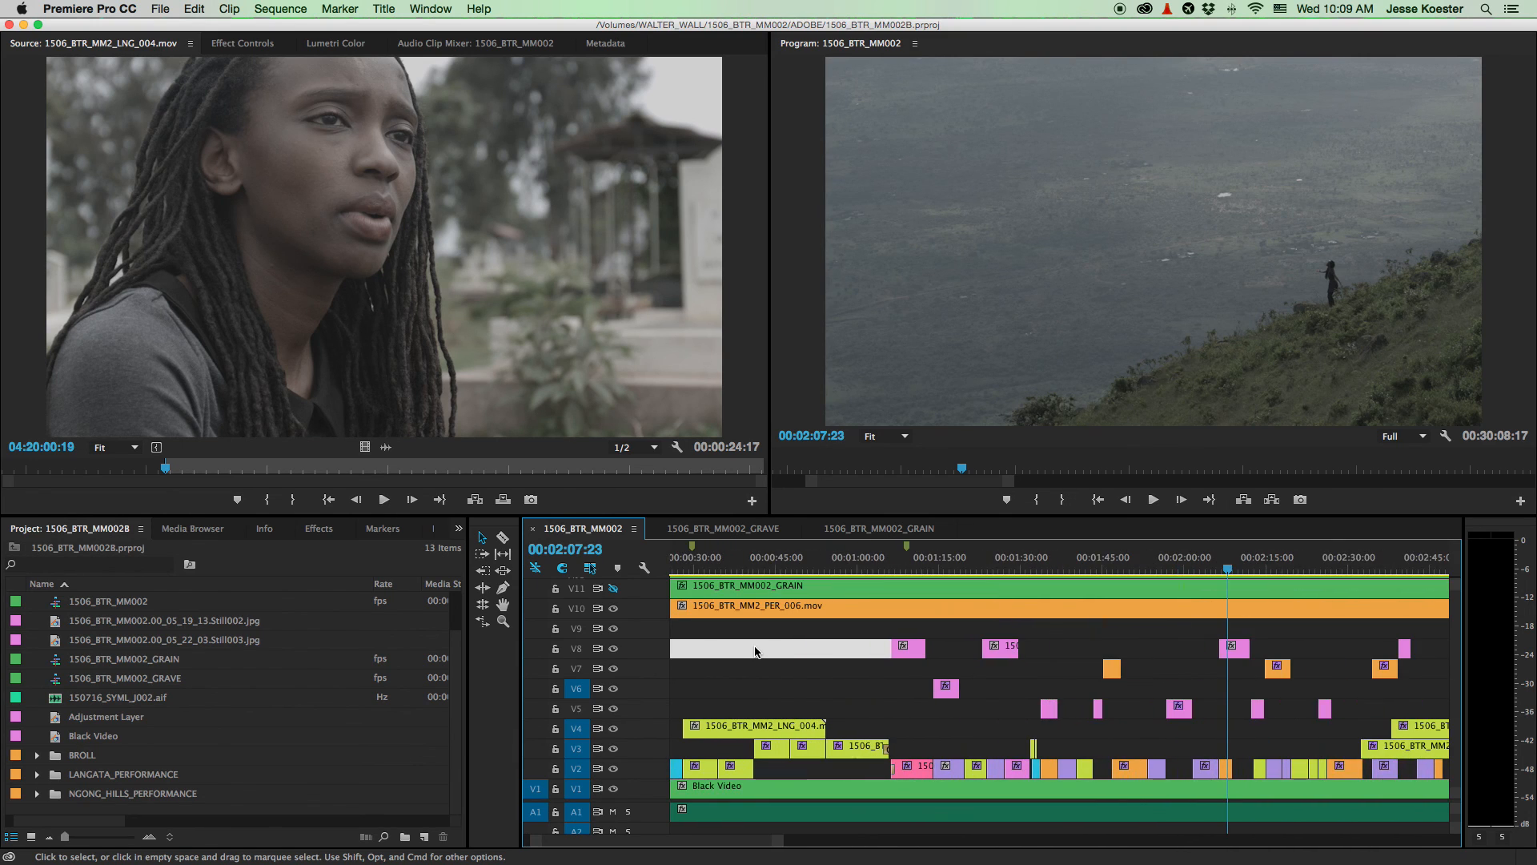
scroll(756, 651, "down", 10)
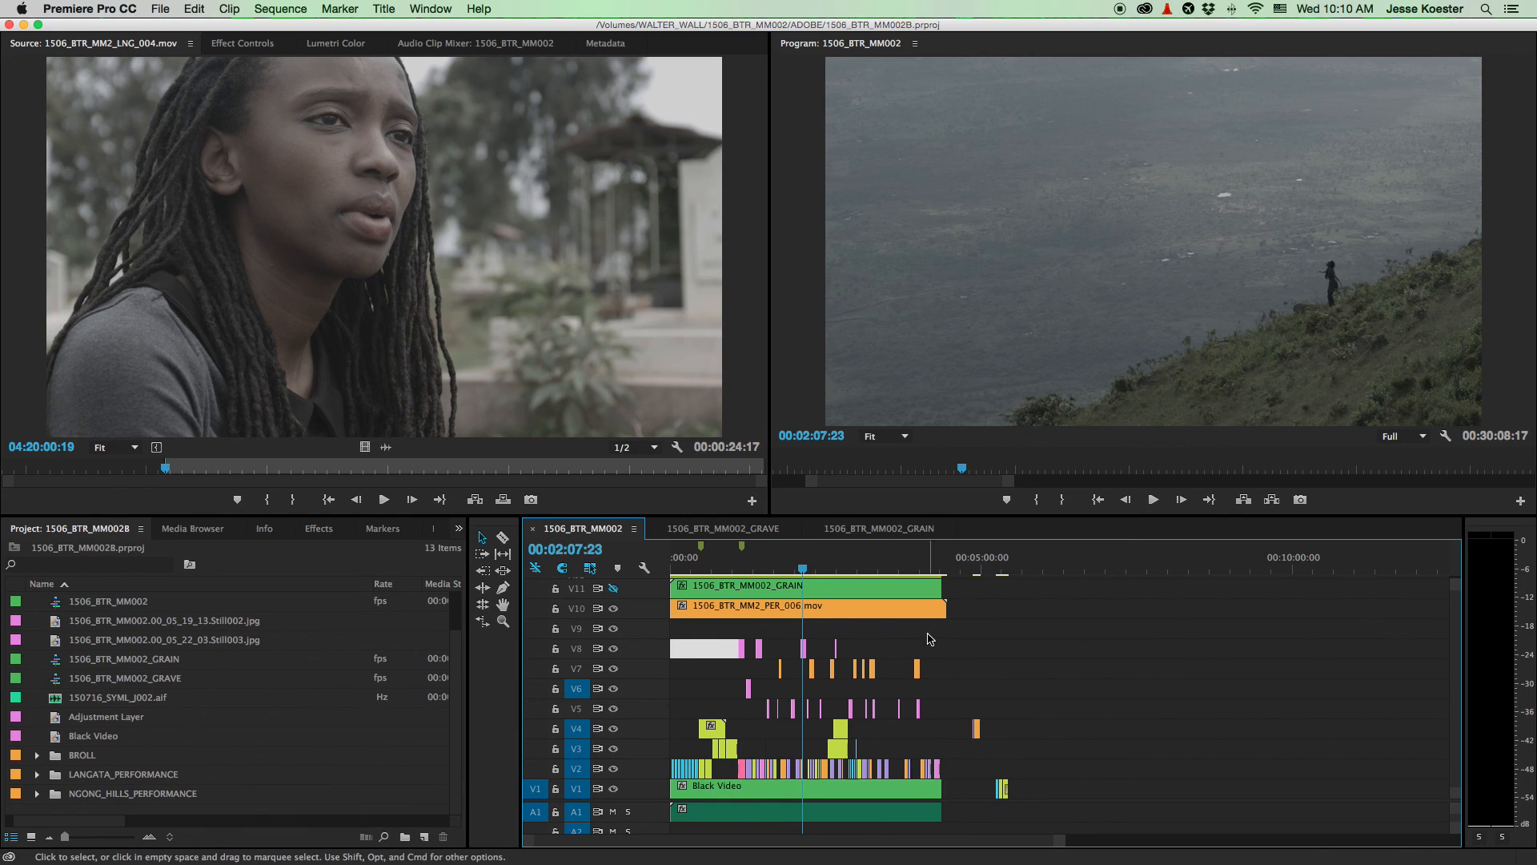
key("Delete")
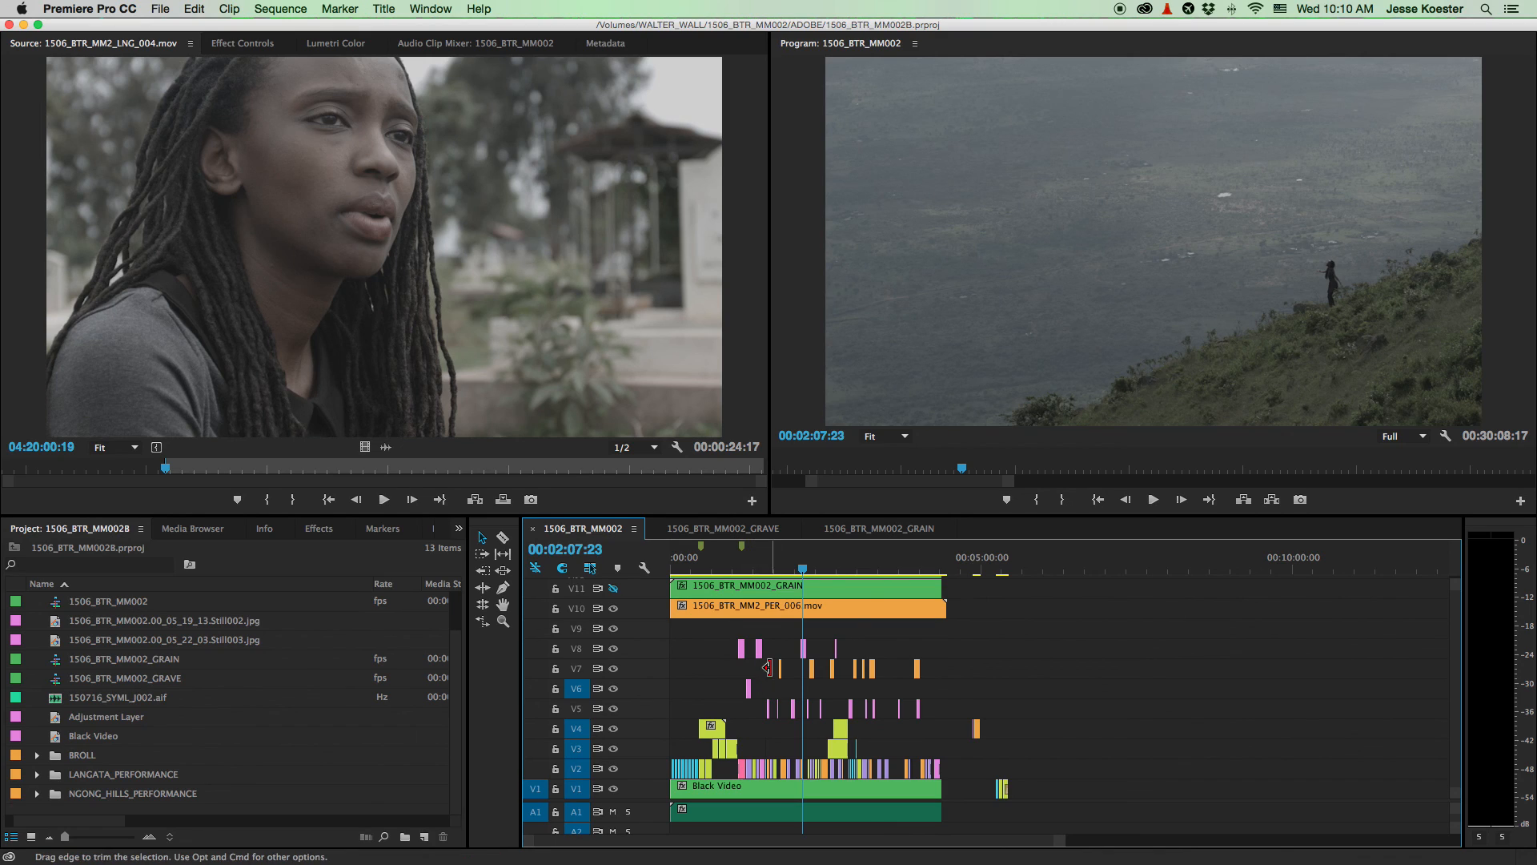
- Switch over to QuickTime Player
scroll(767, 668, "up", 5)
scroll(769, 669, "down", 7)
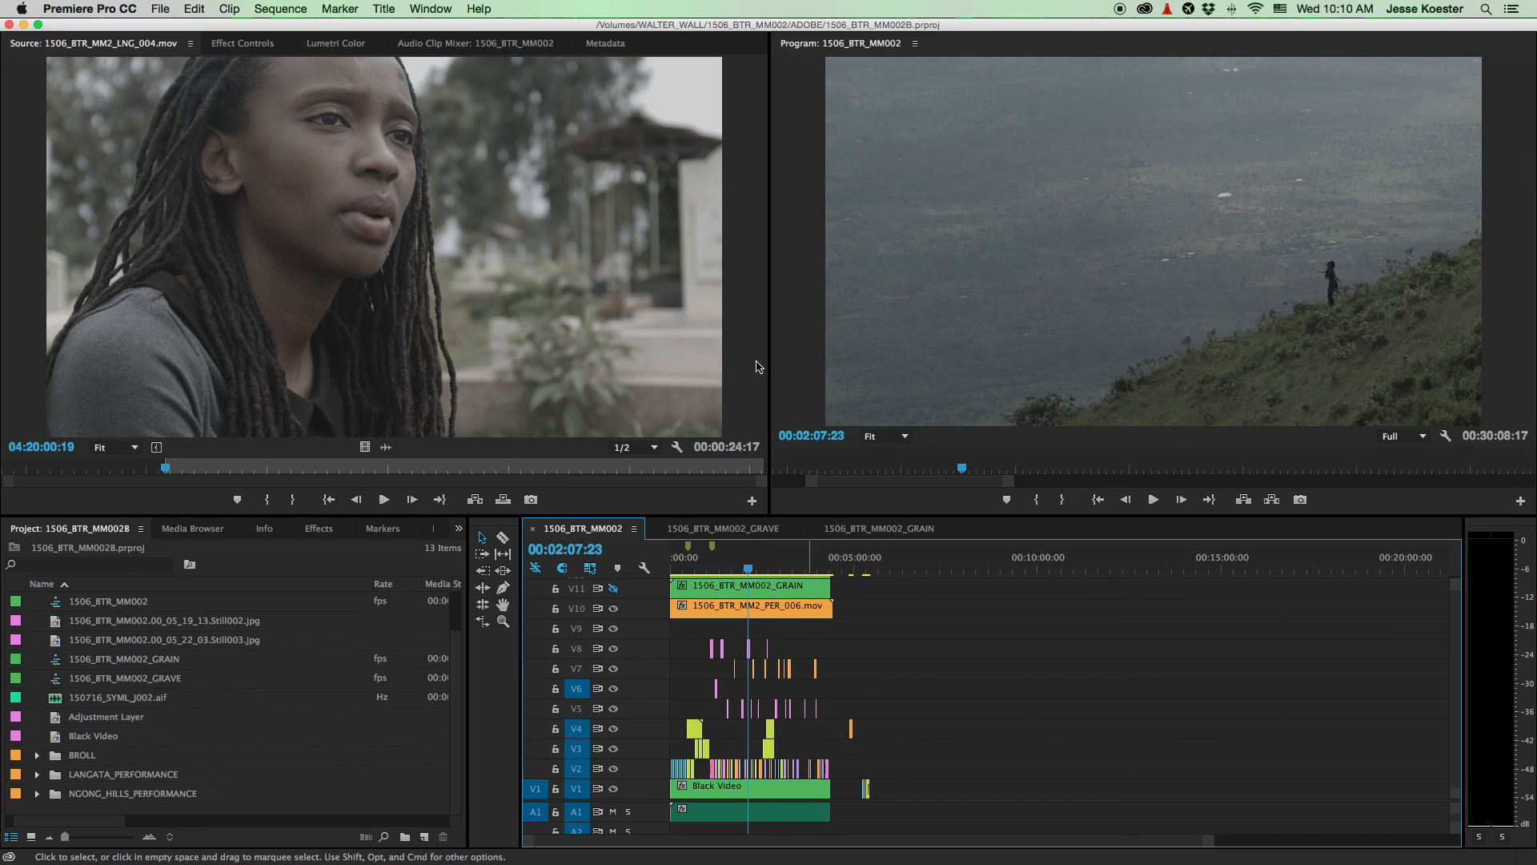
key("super+Tab")
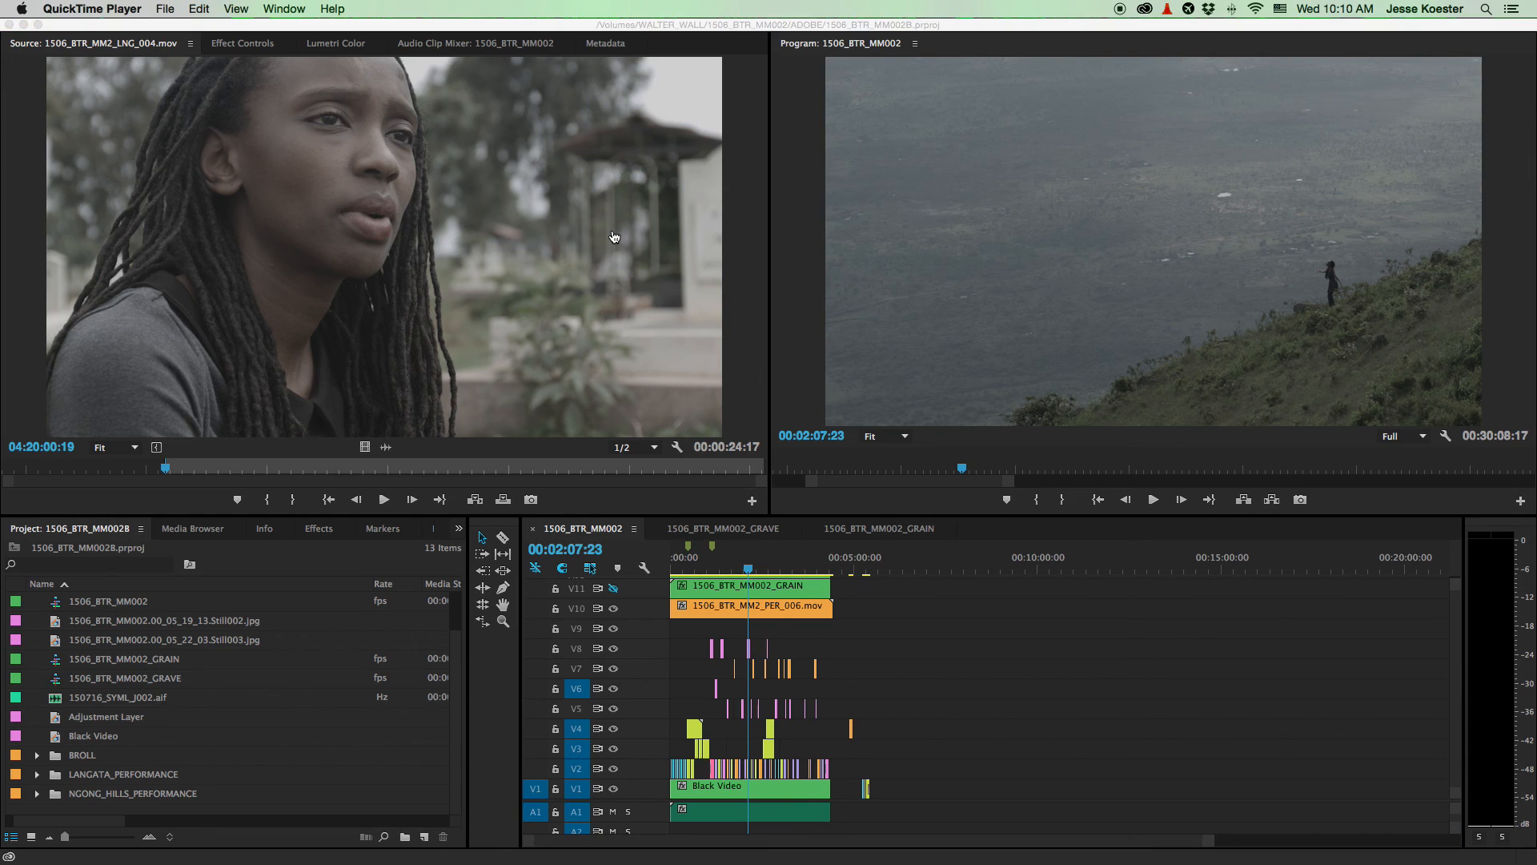